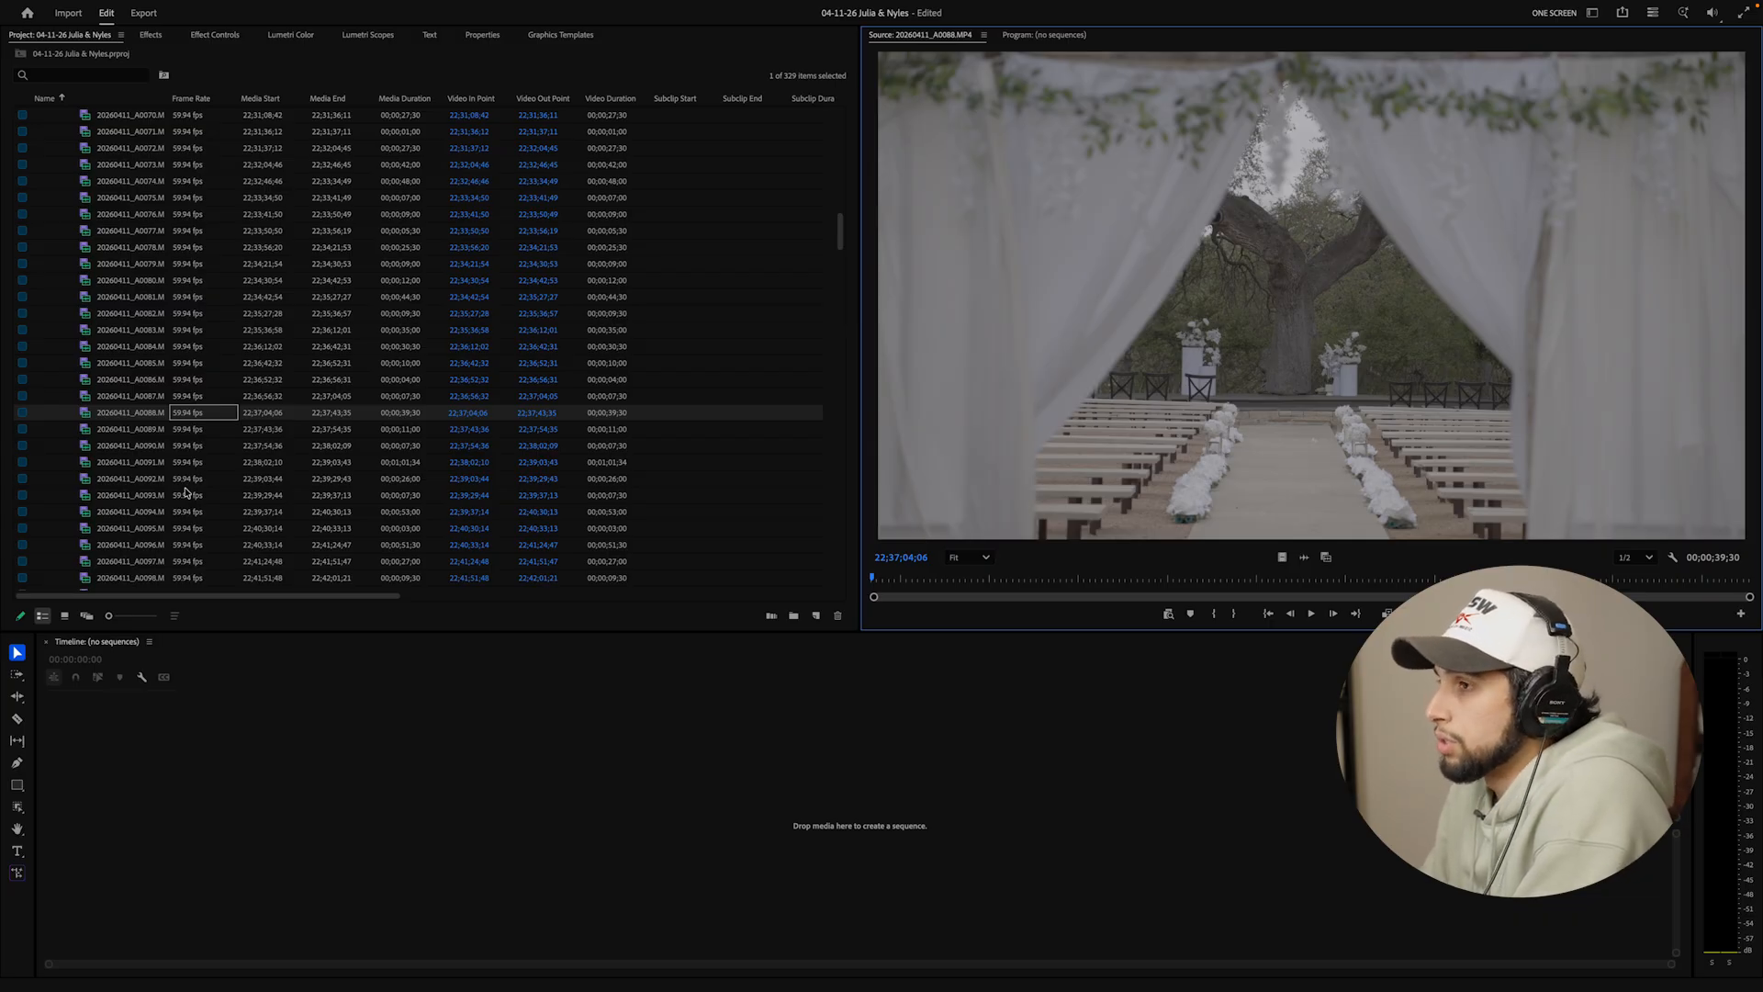
Preview successive clips from A0088 up to A0134 in the source monitor to locate the wedding ceremony footage
scroll(184, 493, "down", 2)
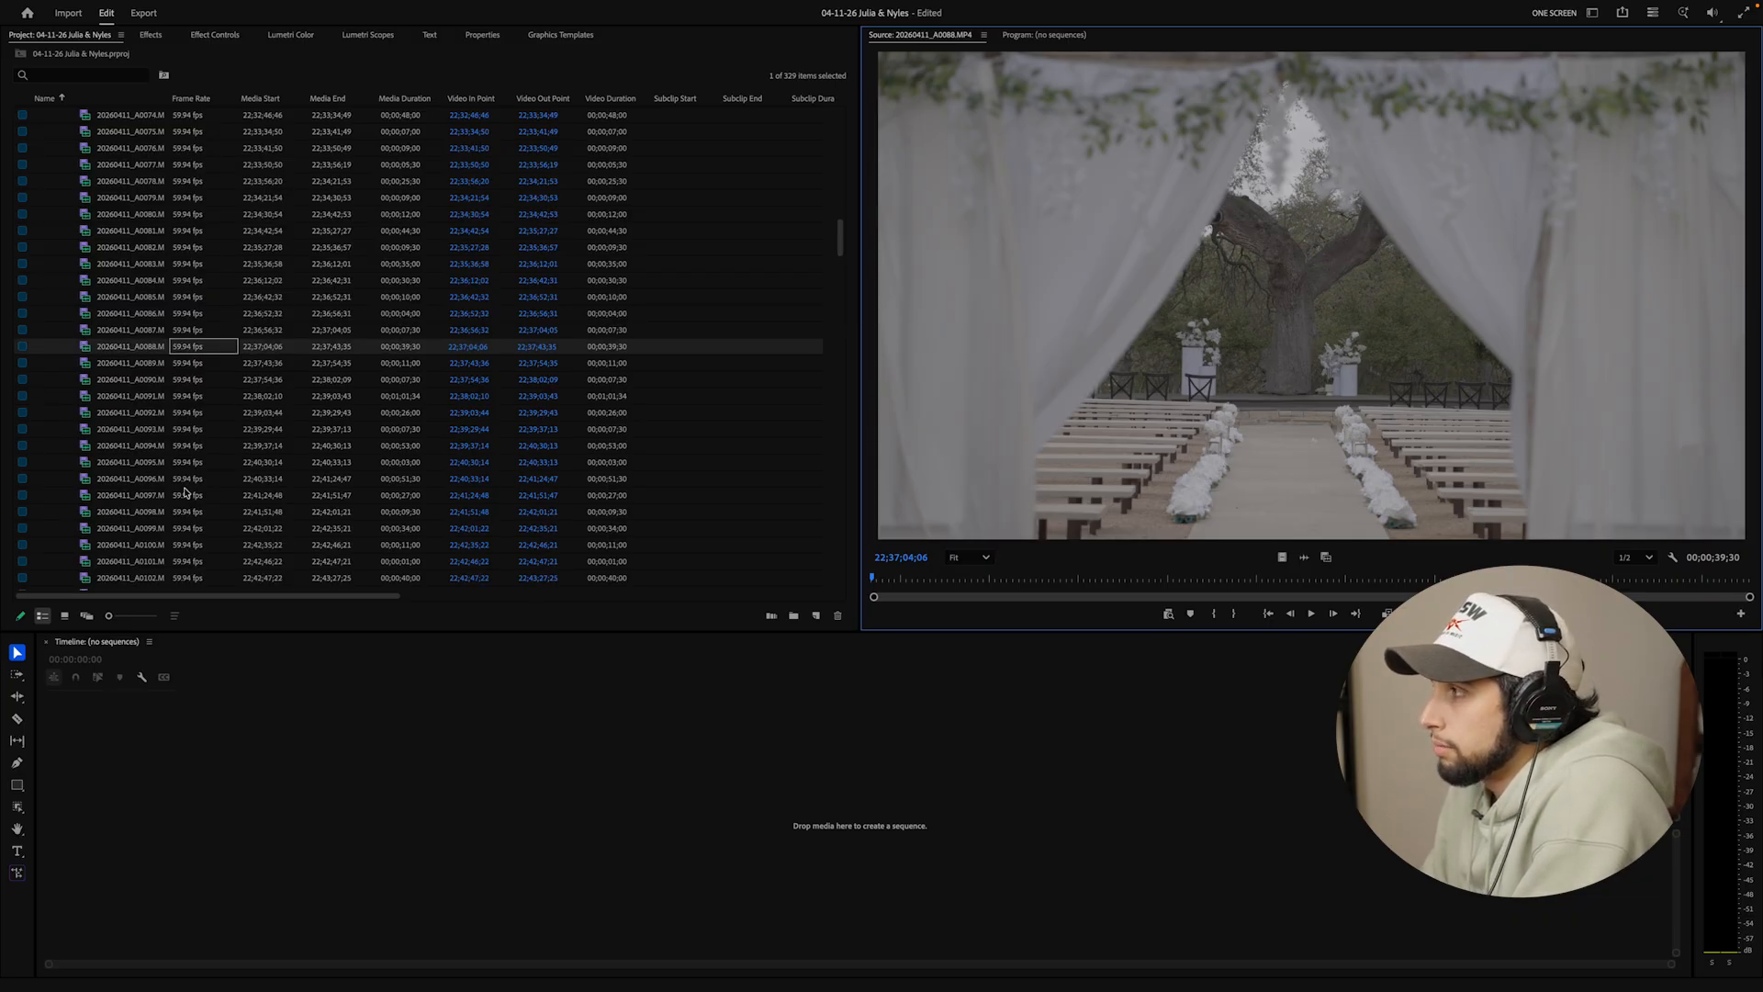
double_click(150, 499)
scroll(149, 528, "down", 2)
double_click(150, 530)
scroll(150, 533, "down", 1)
scroll(148, 532, "down", 2)
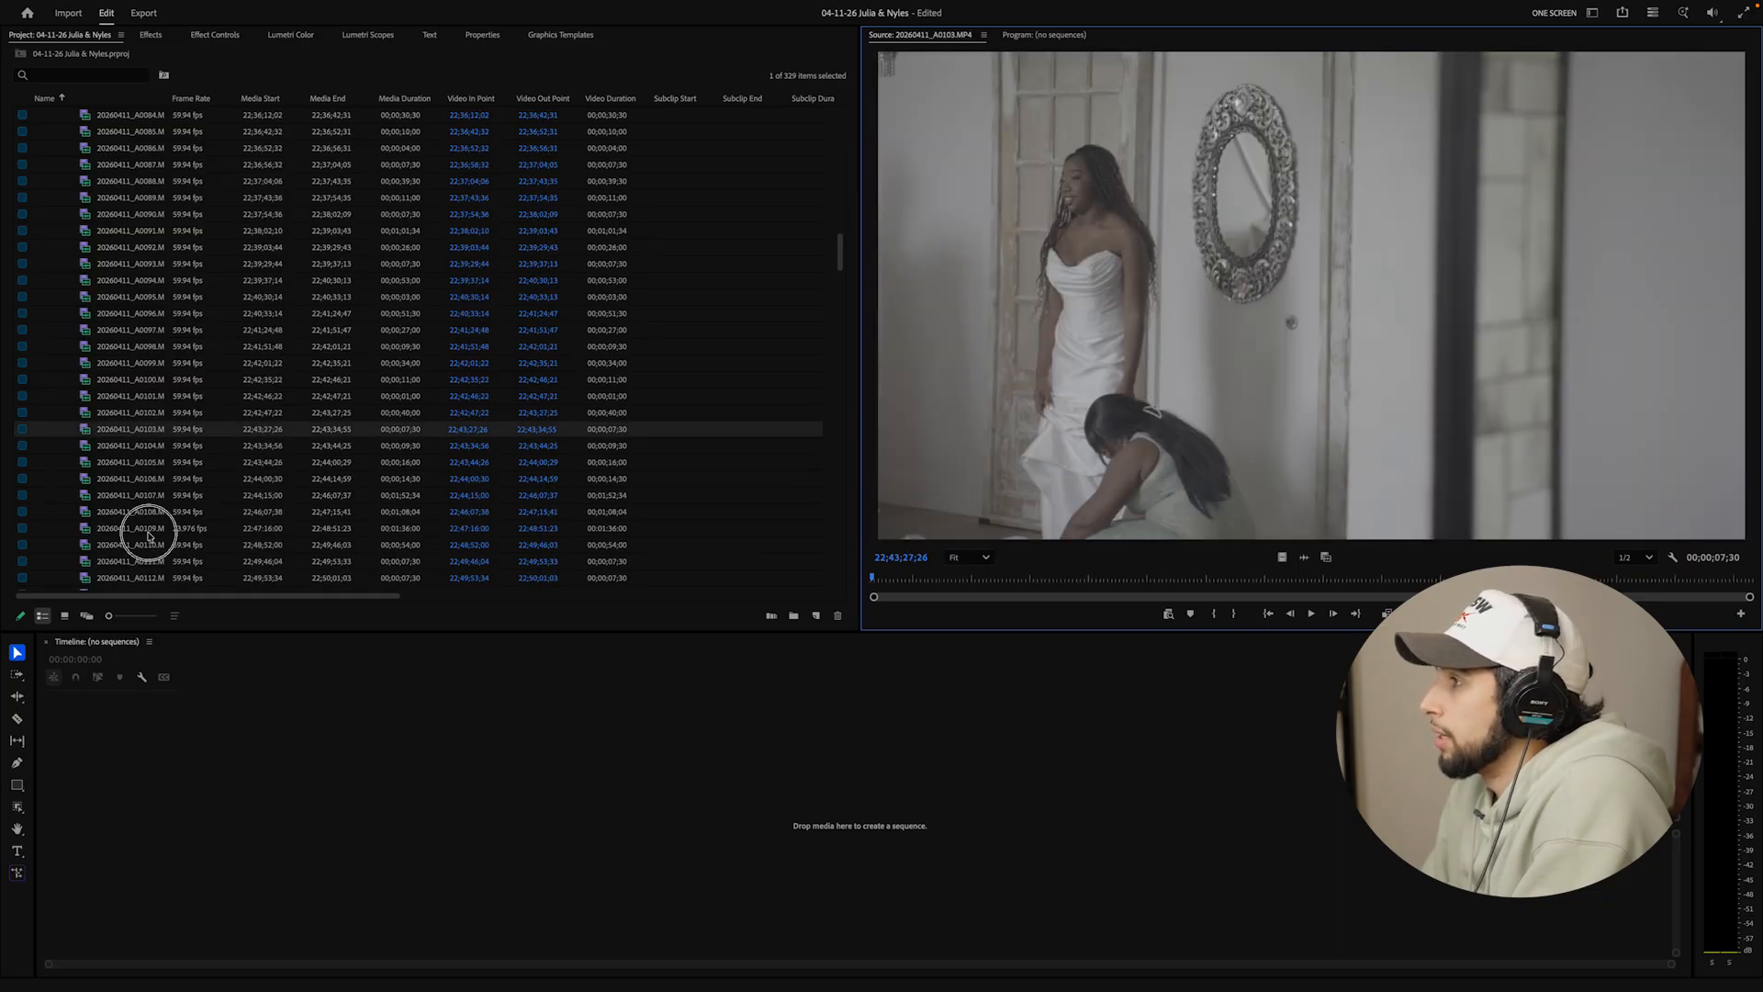
double_click(149, 533)
scroll(149, 533, "down", 2)
double_click(149, 533)
scroll(149, 537, "down", 2)
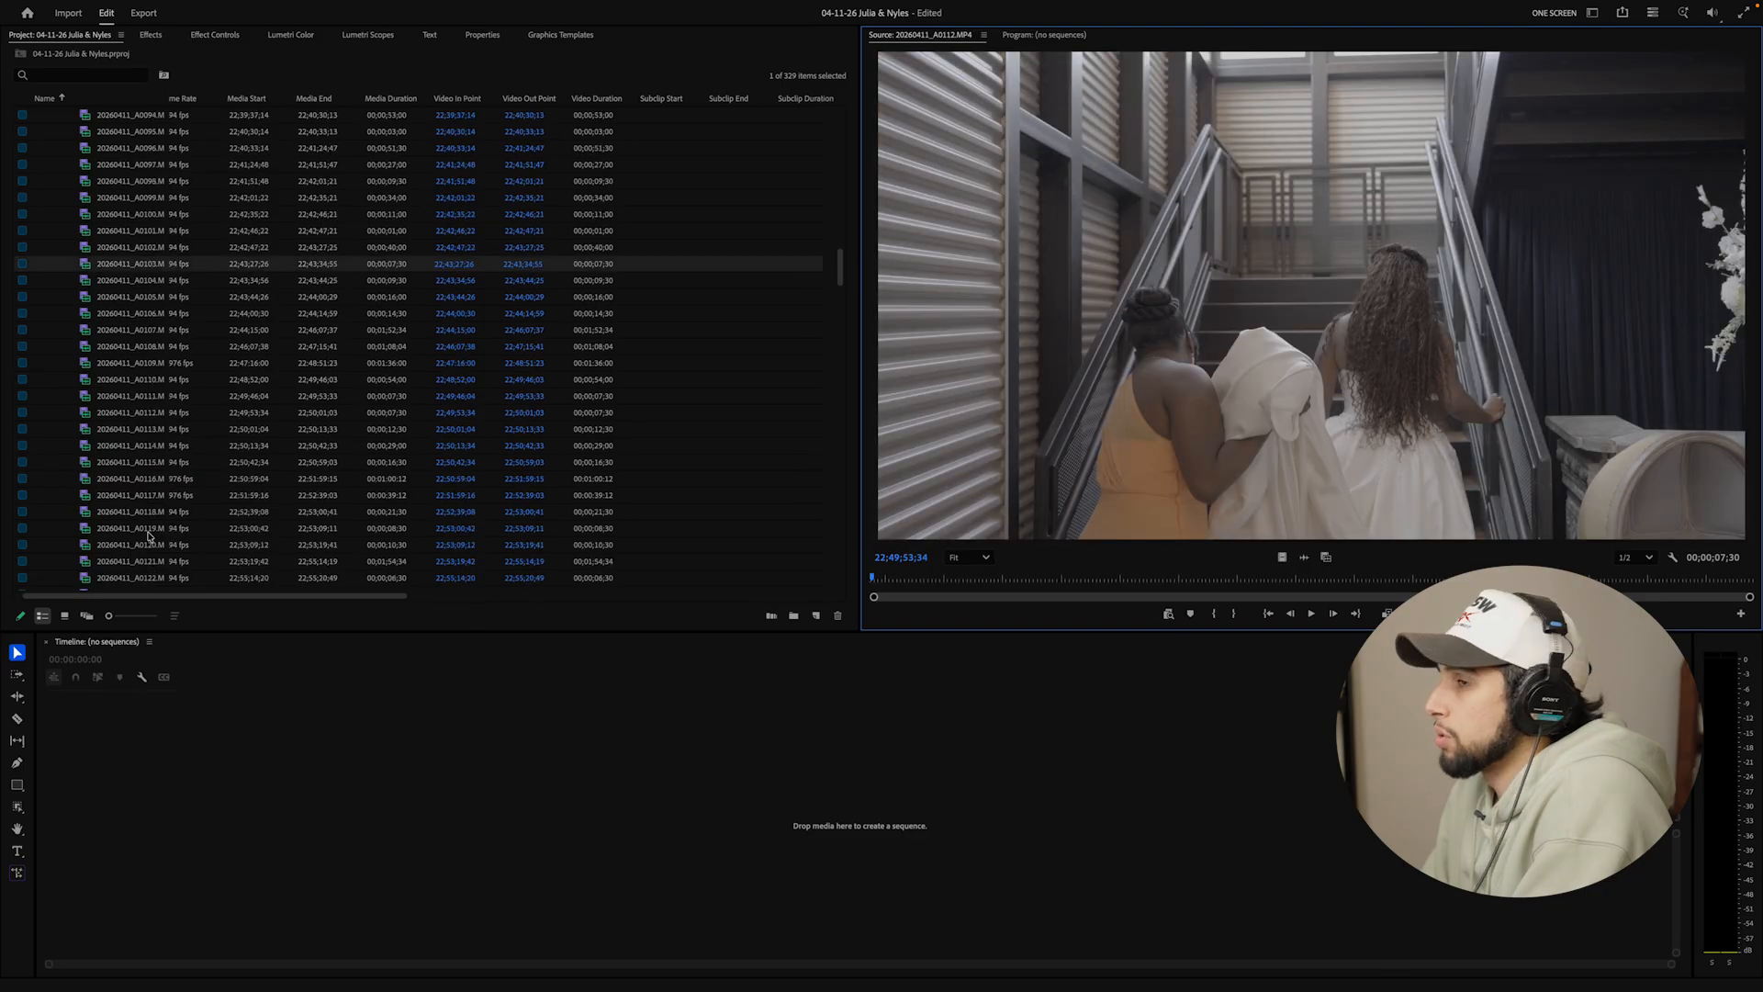
double_click(149, 537)
scroll(149, 537, "down", 2)
scroll(148, 540, "down", 3)
double_click(145, 543)
scroll(145, 547, "down", 2)
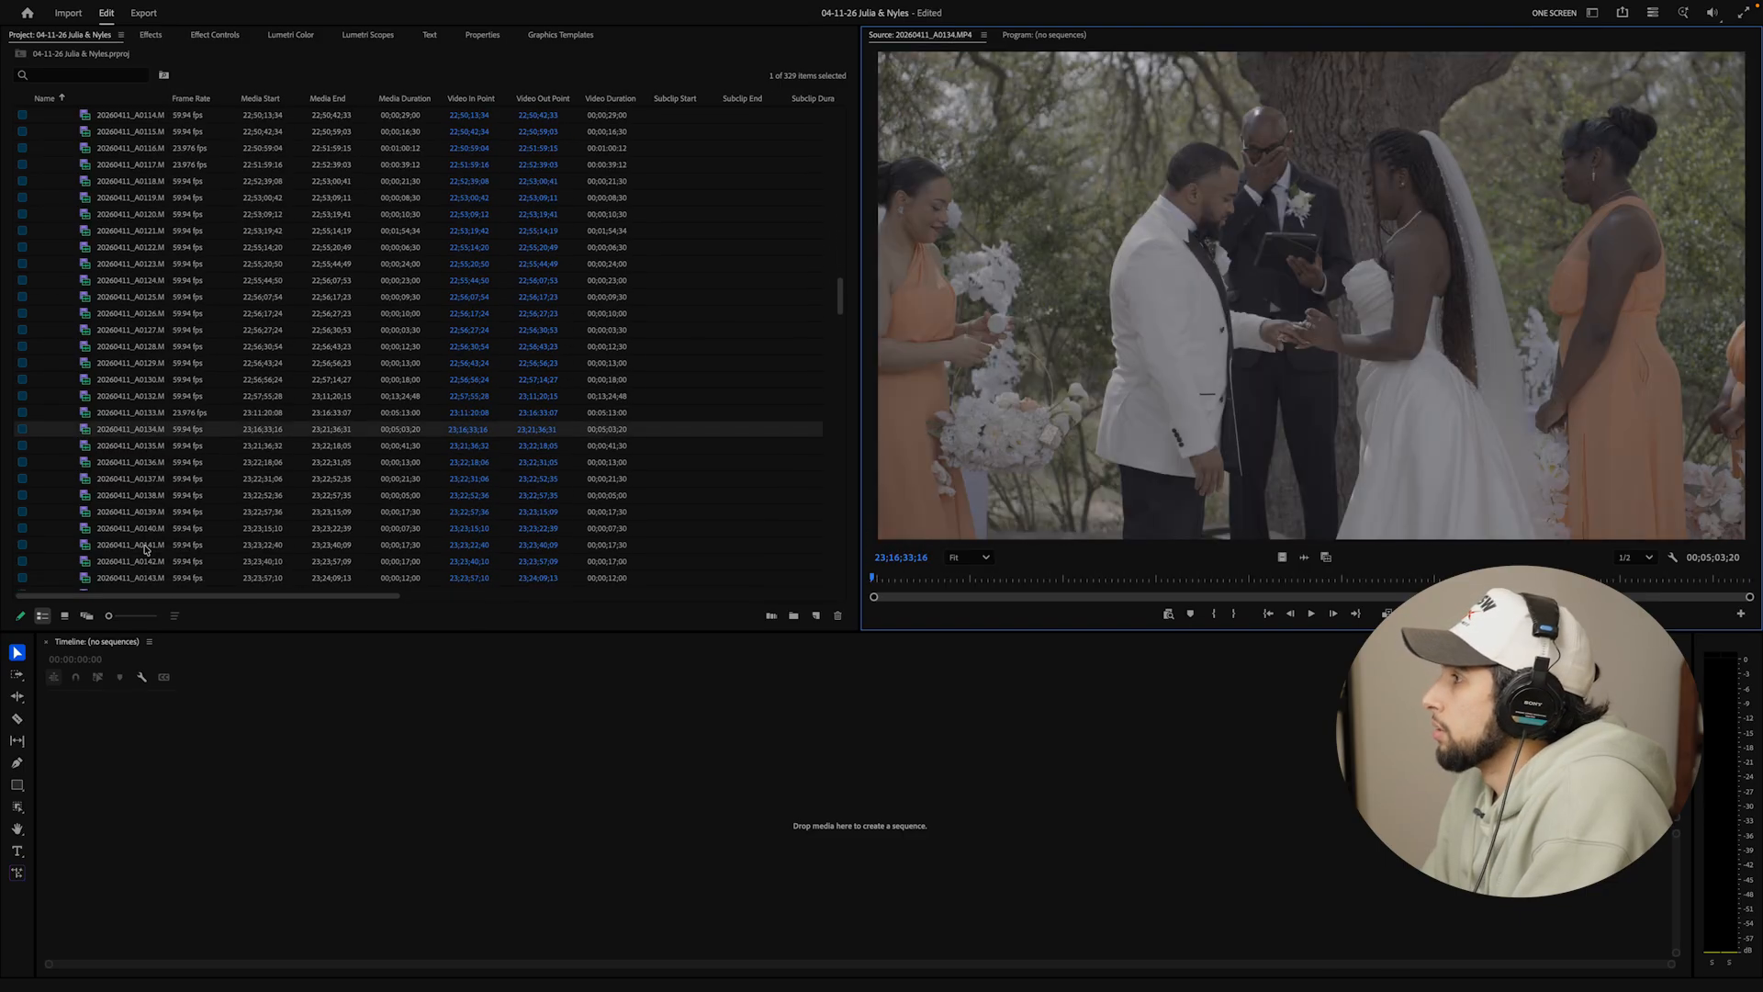
Check clip A0130 and scrub through A0132, A0133 and A0134 to find which ones cover the ceremony
double_click(178, 398)
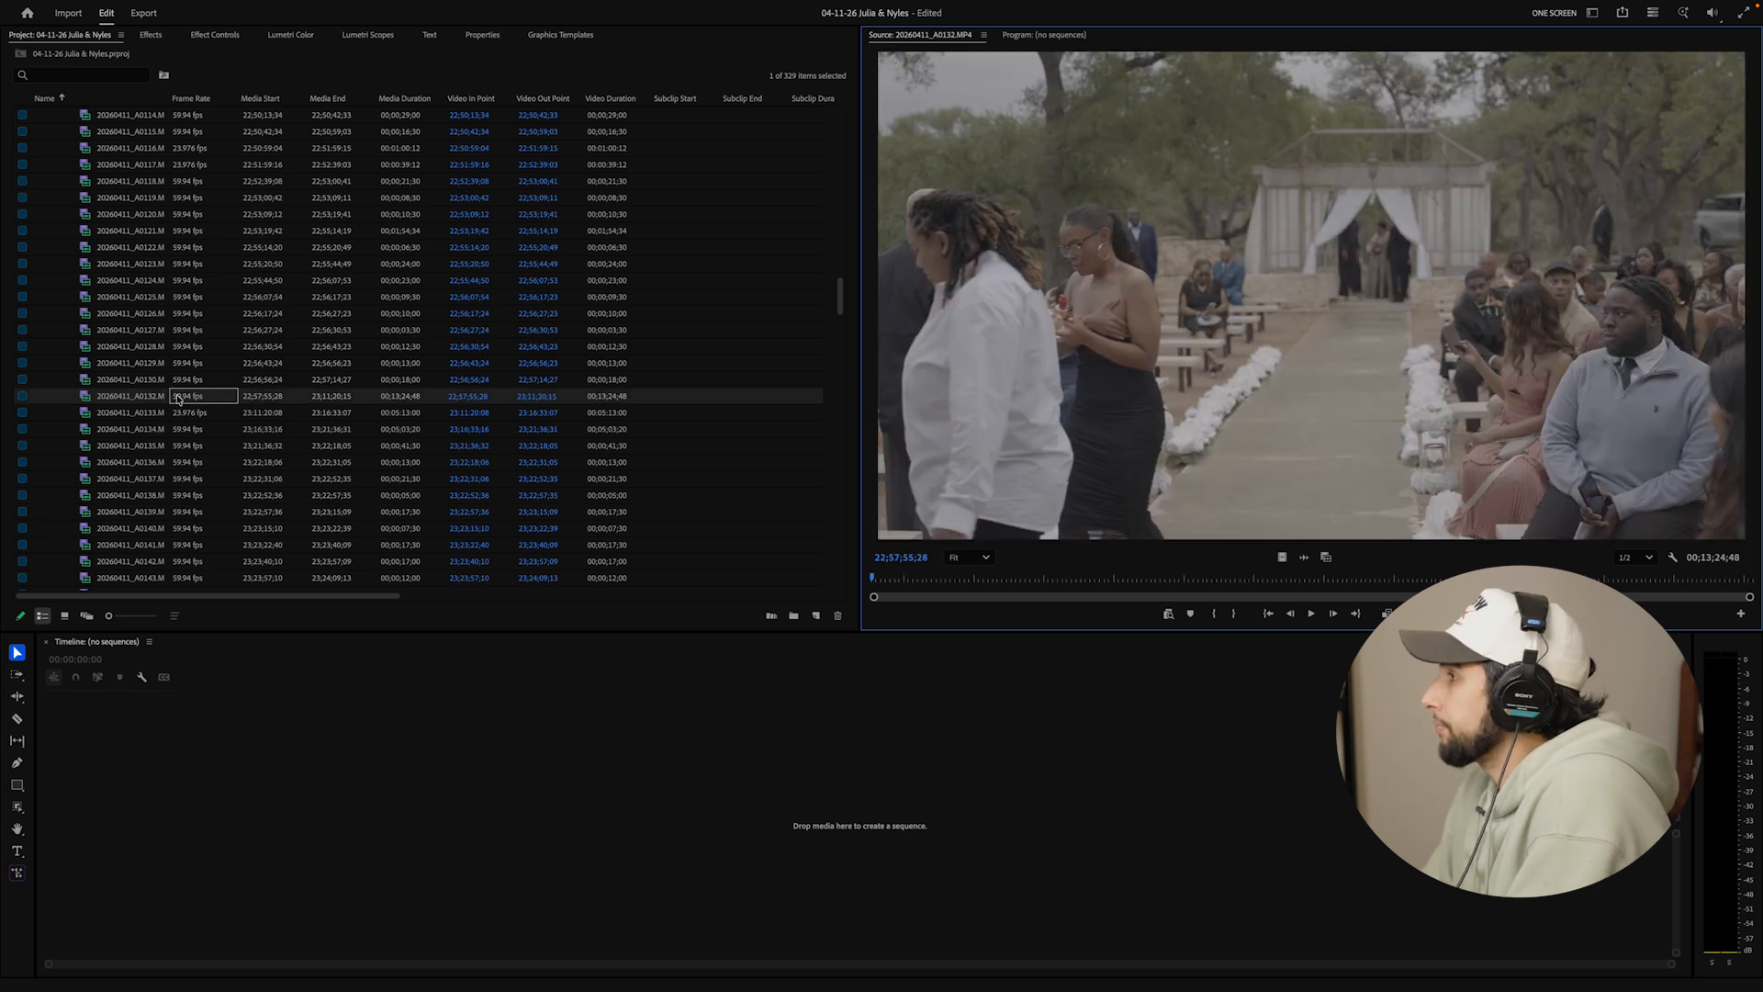
double_click(176, 380)
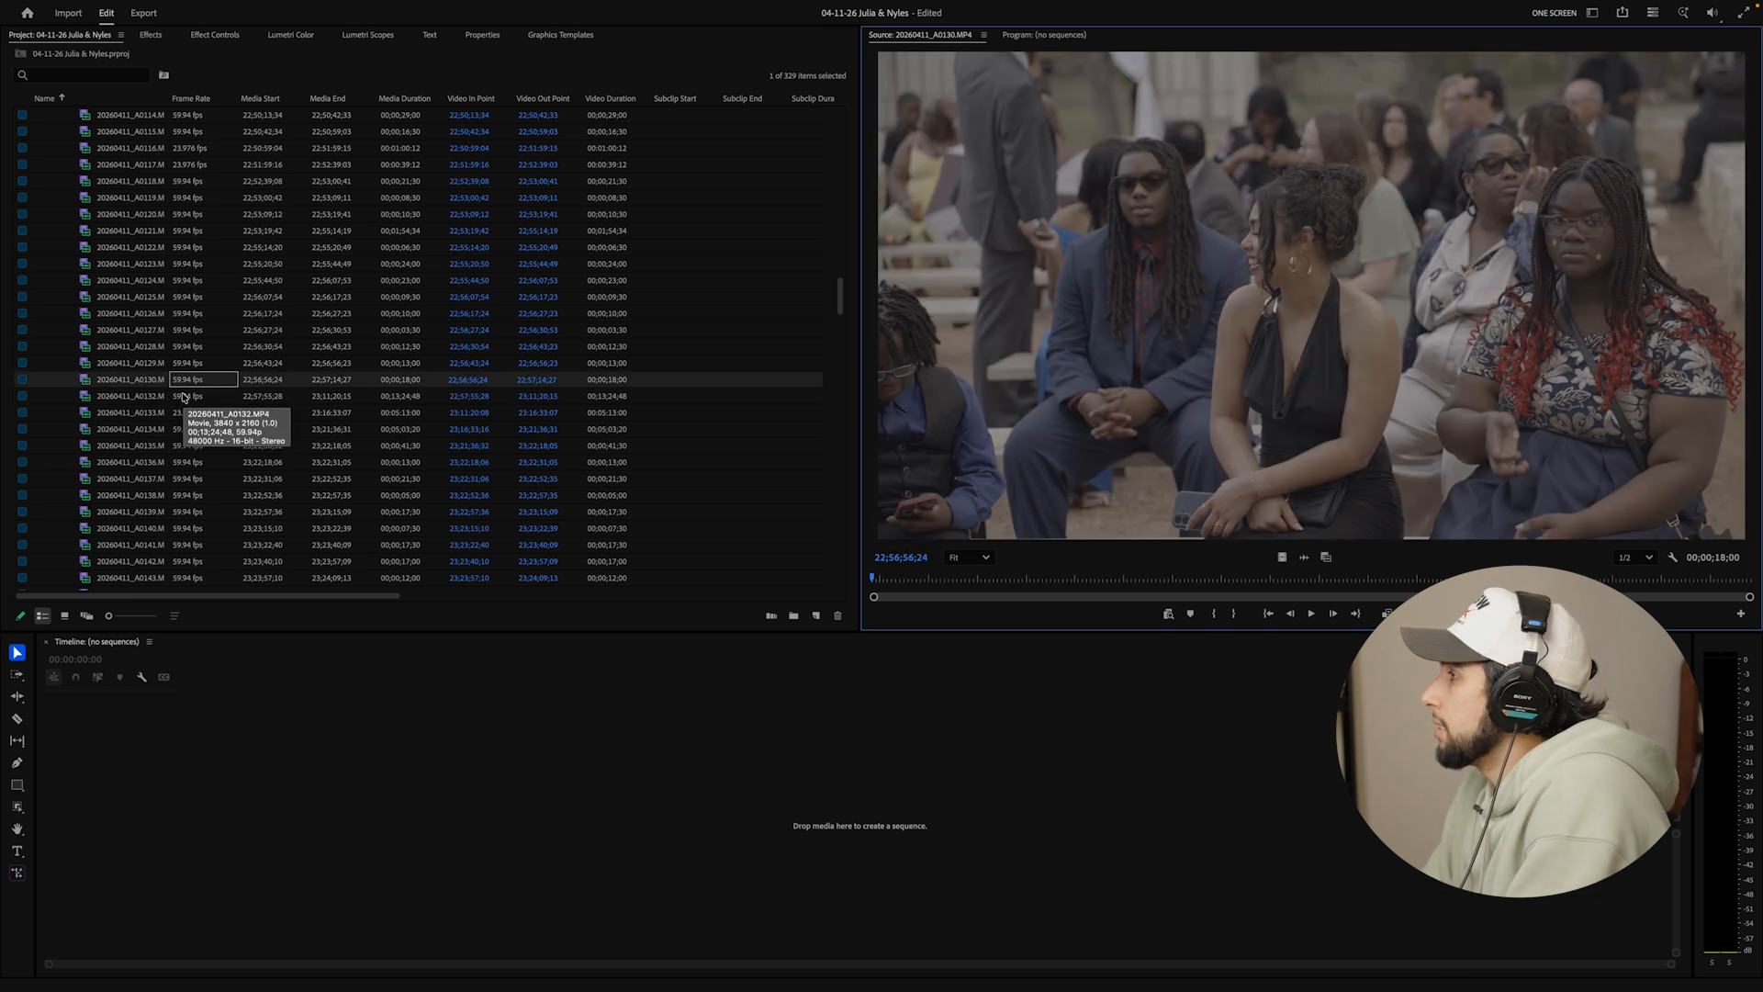
double_click(183, 397)
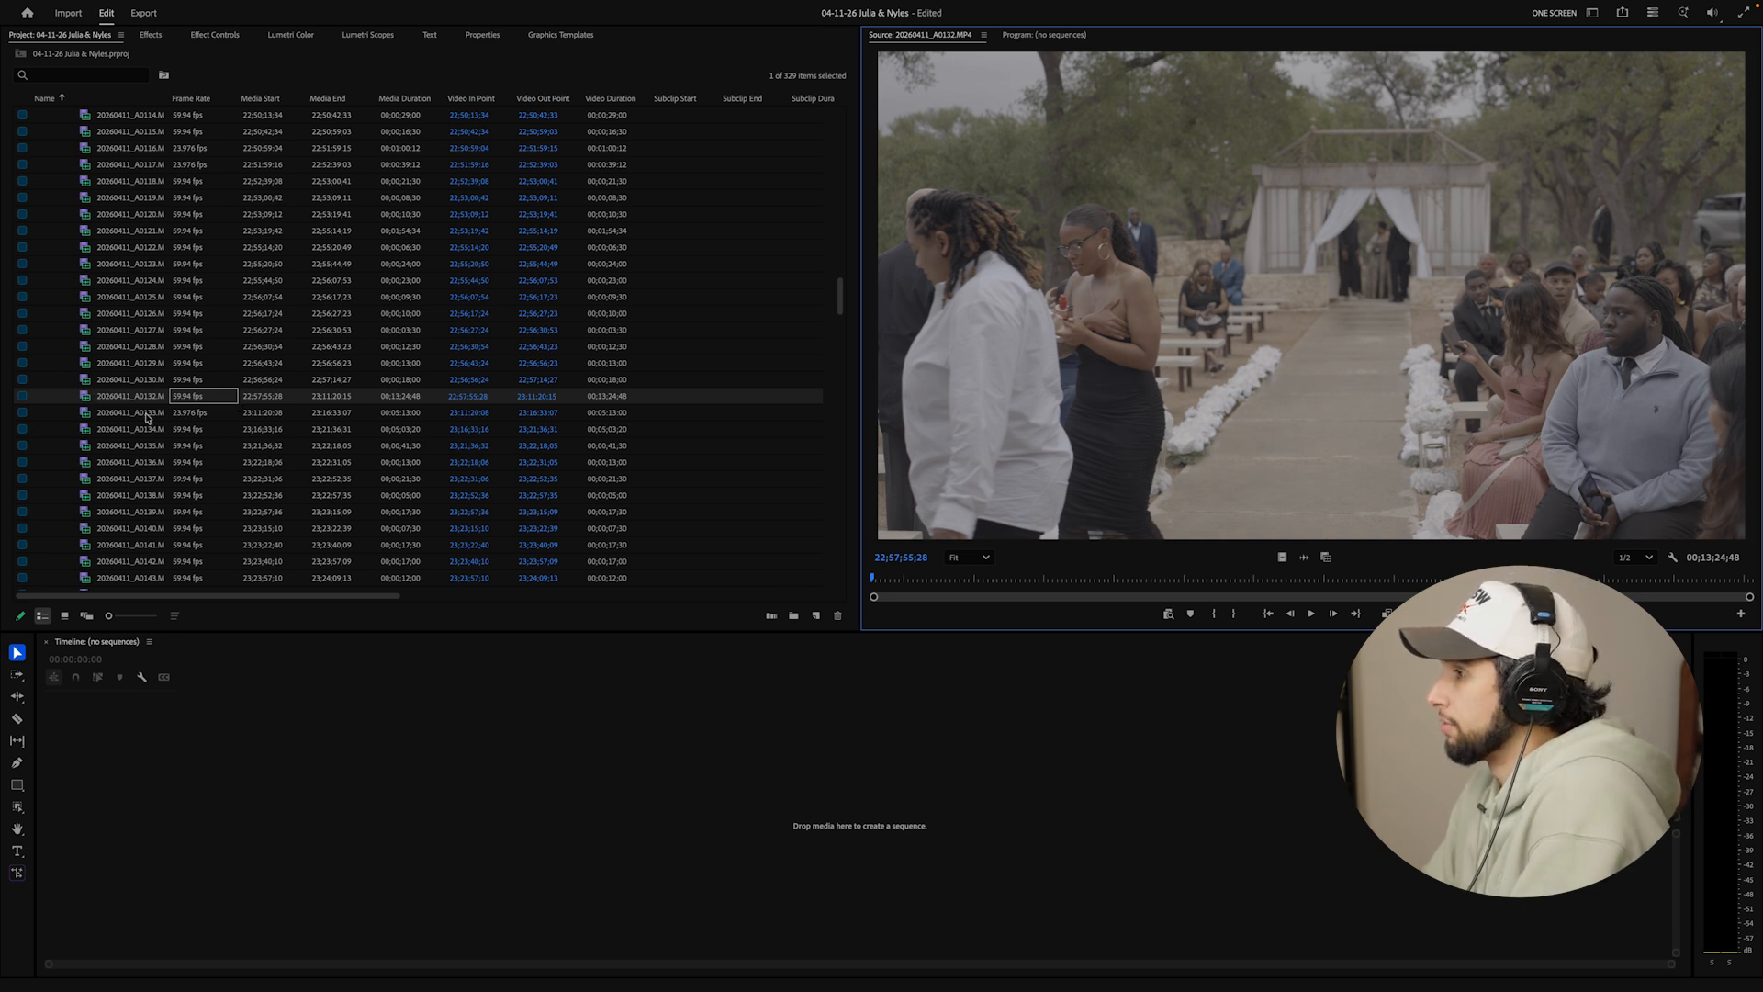
left_click_drag(1002, 577, 1515, 576)
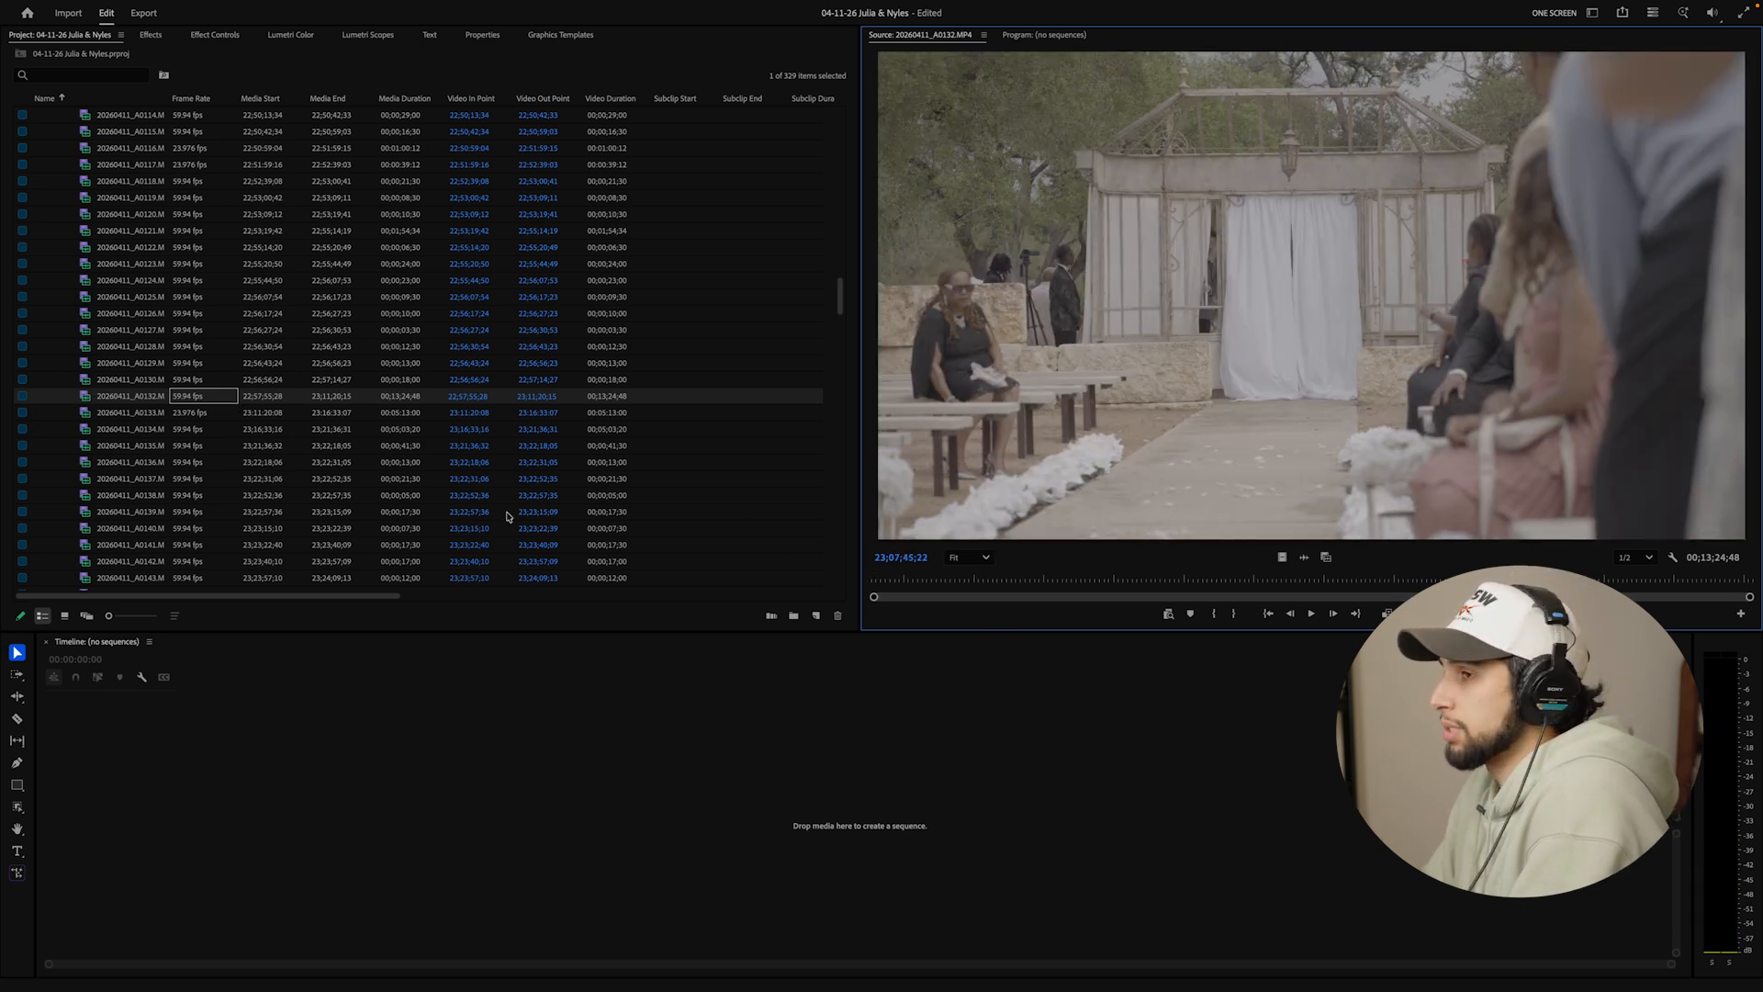
double_click(145, 415)
left_click_drag(1264, 579, 1573, 579)
double_click(187, 428)
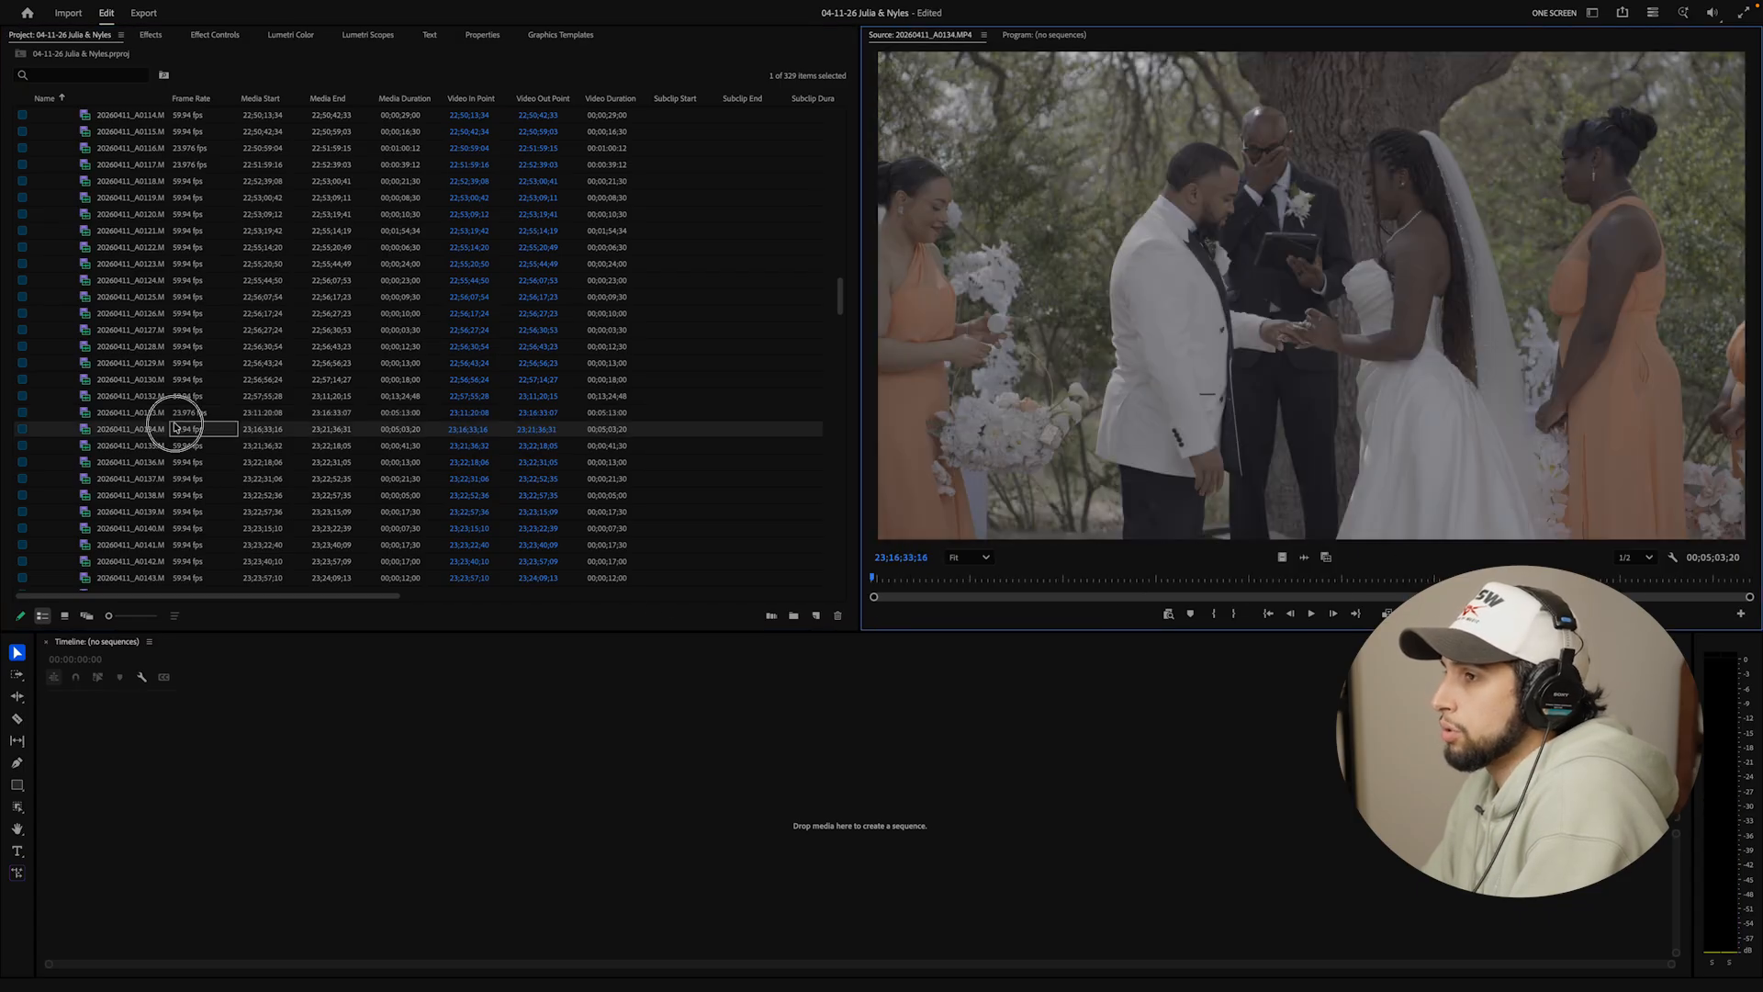
left_click_drag(1075, 579, 1586, 578)
Label clips A0132, A0133 and A0134 with the Magenta colour
left_click(155, 396, "shift")
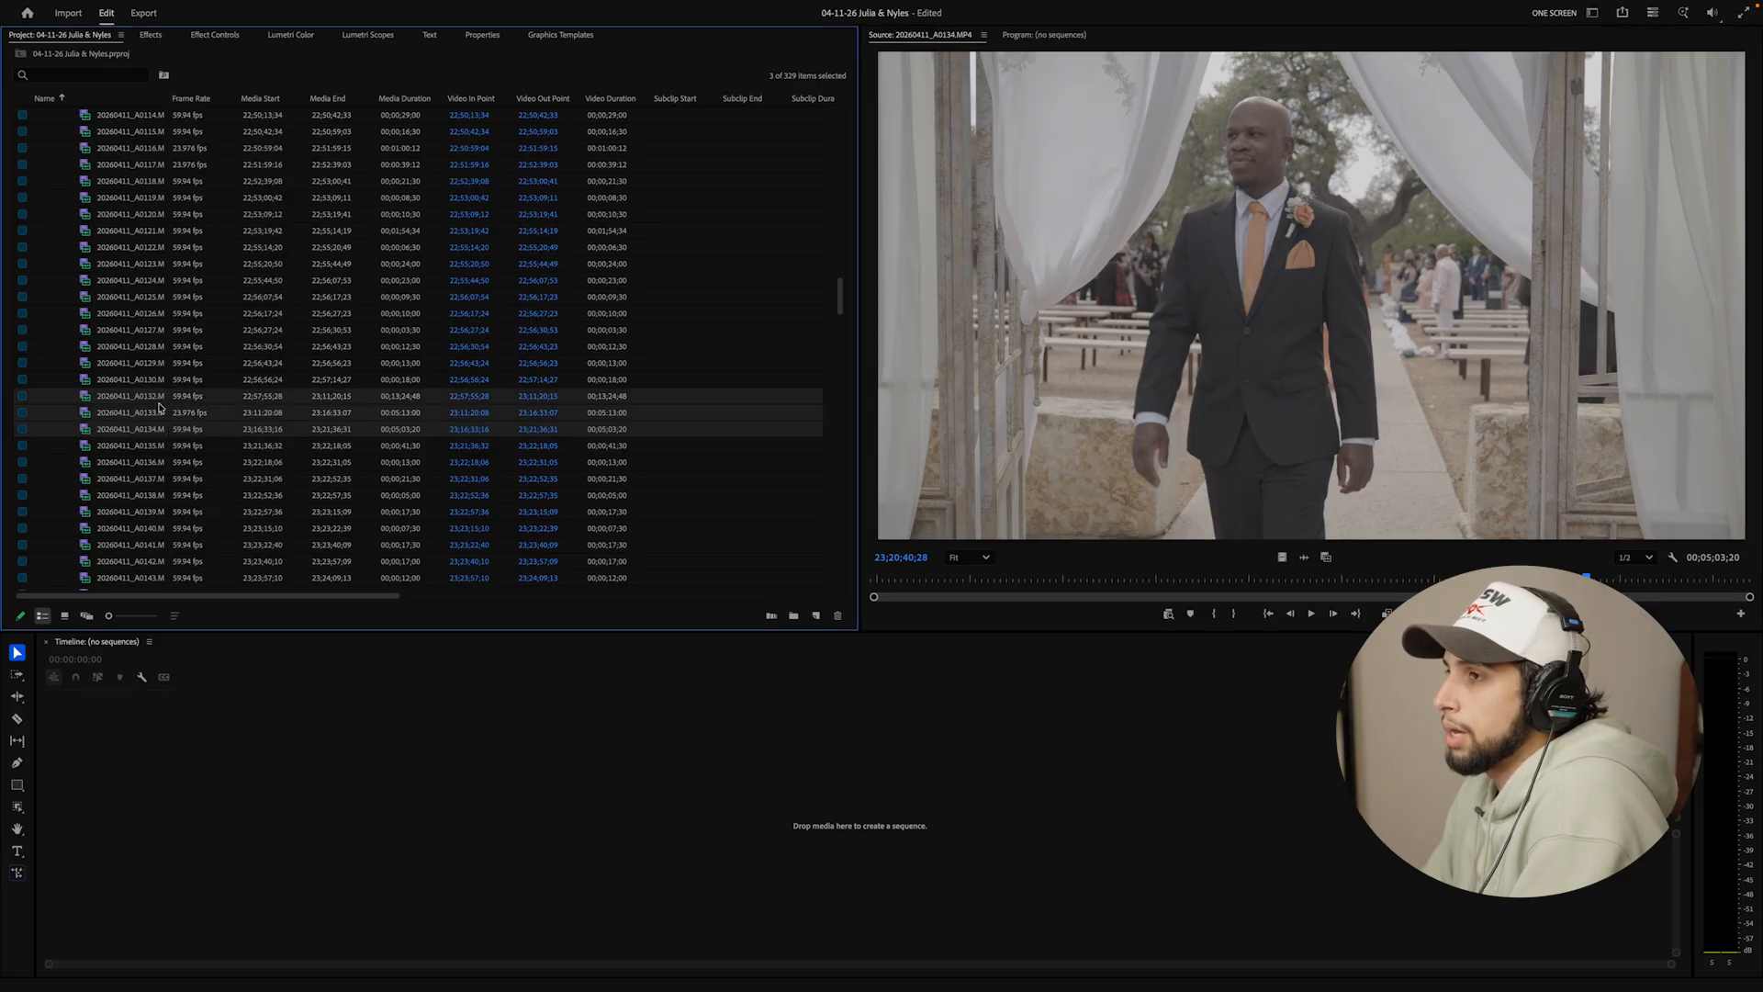
right_click(154, 418)
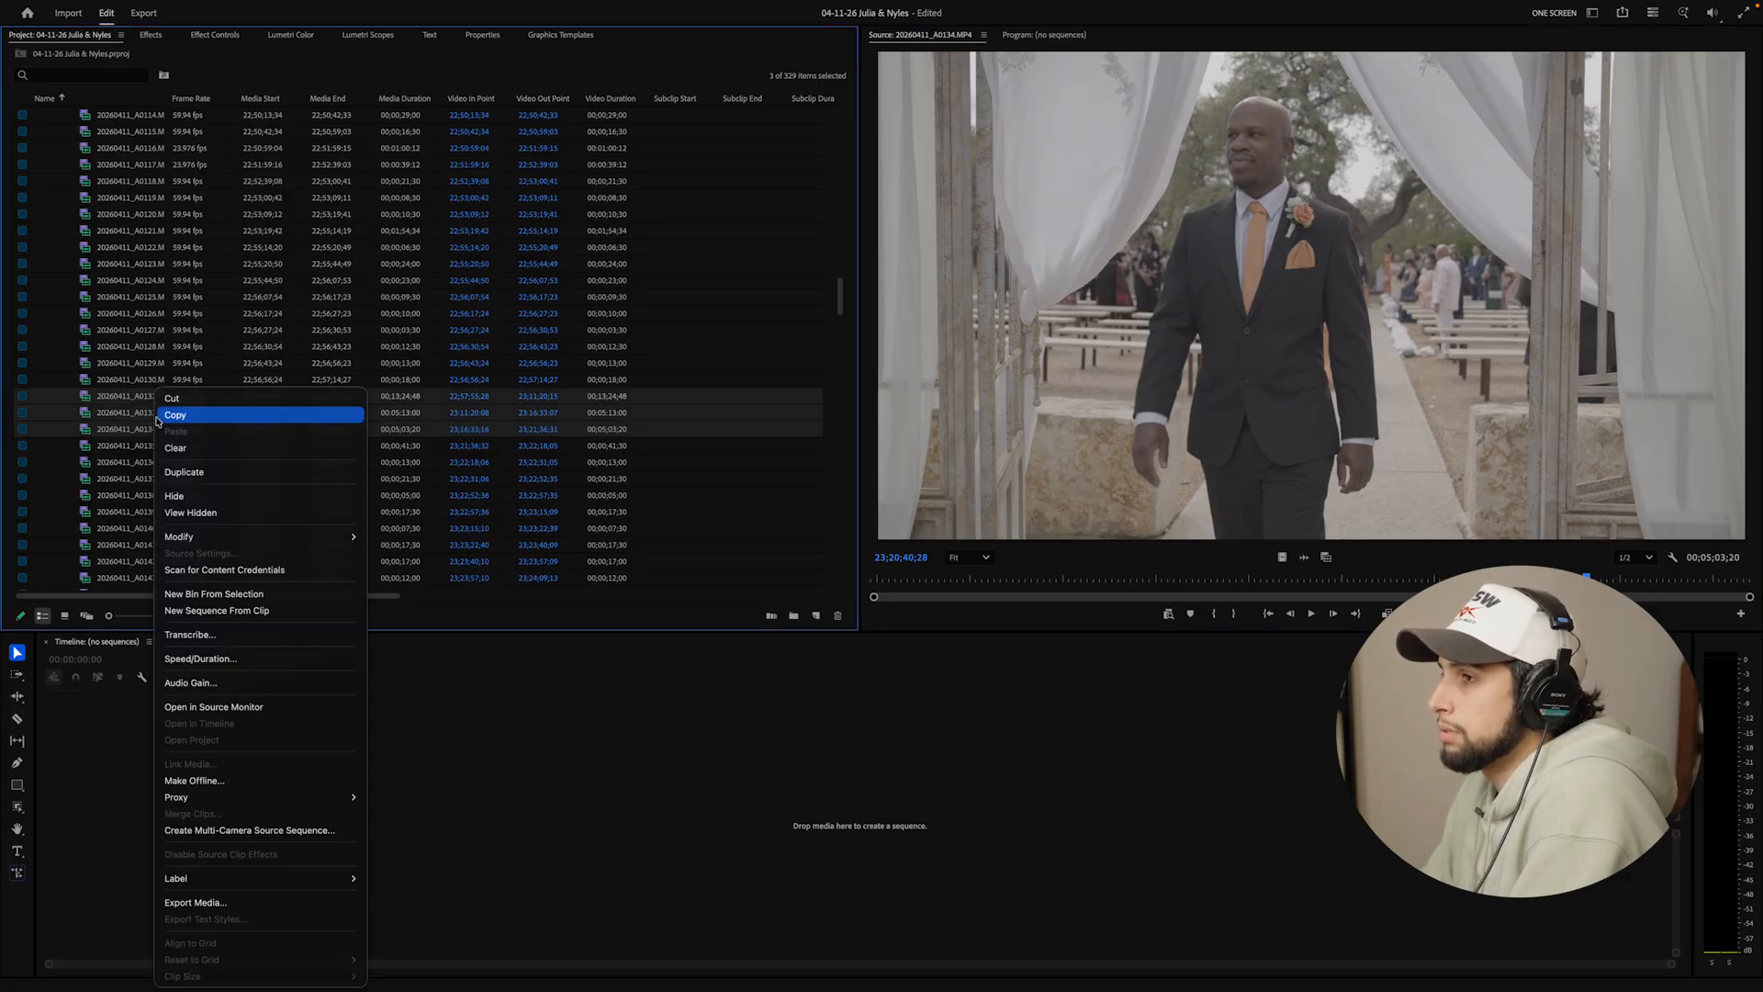
mouse_move(330, 877)
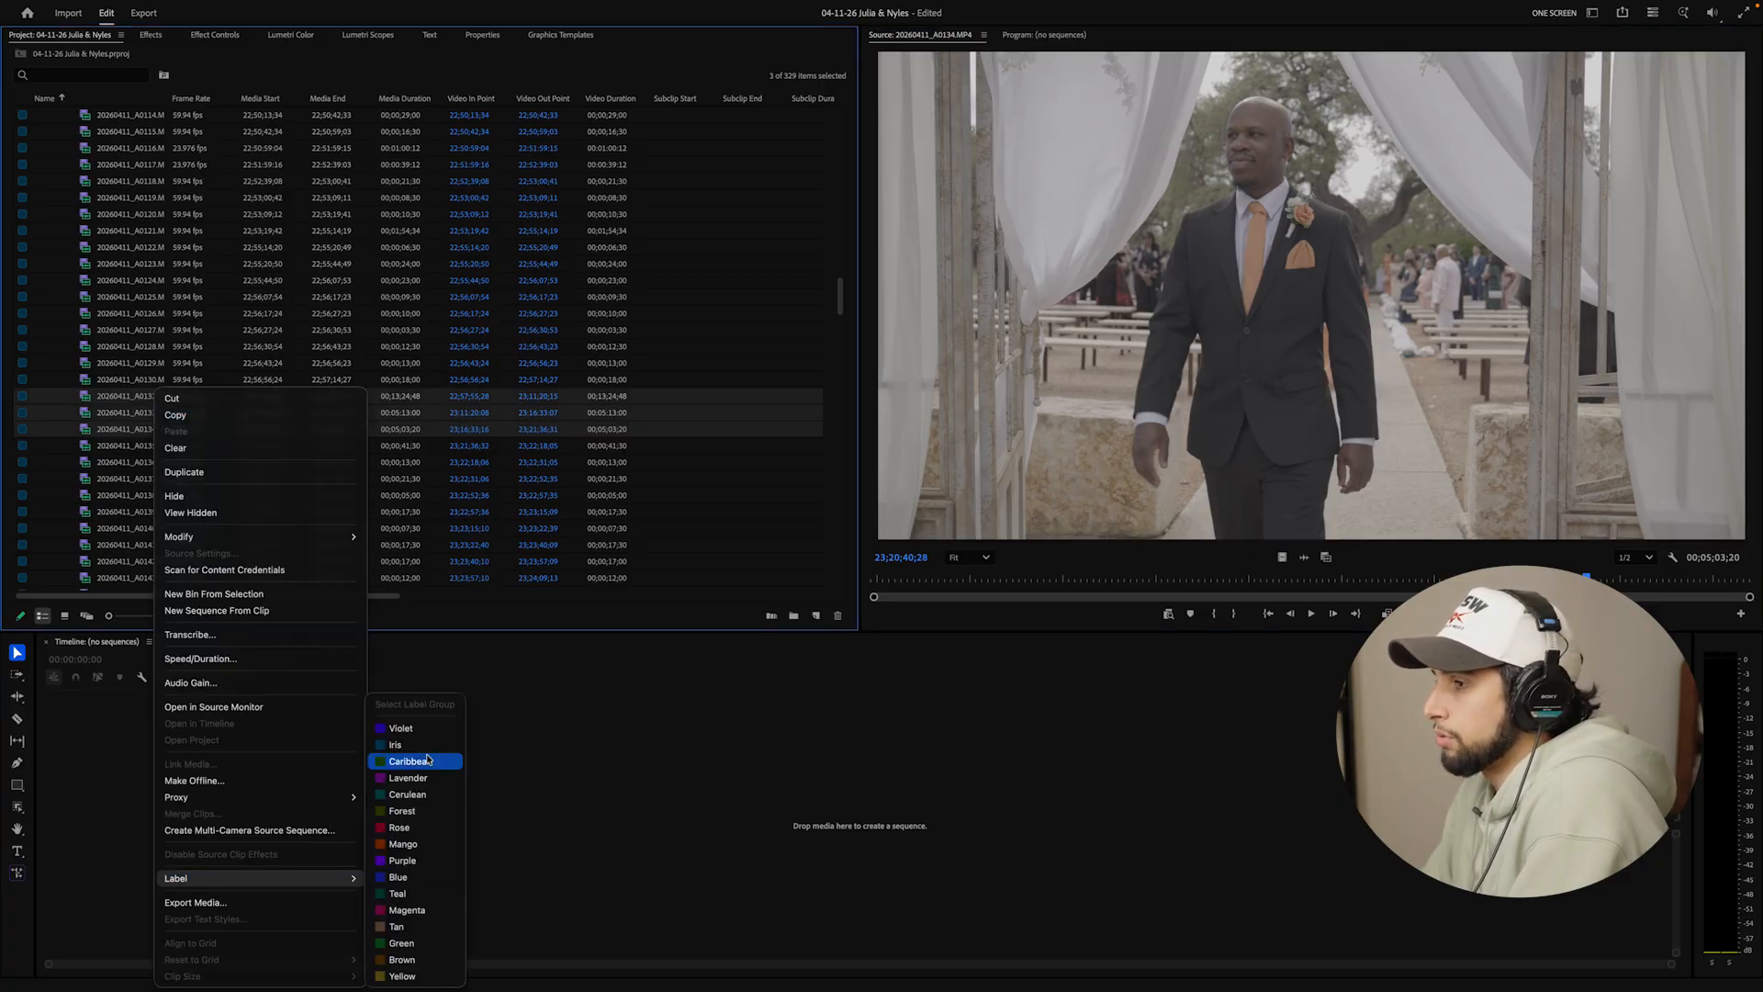
left_click(404, 910)
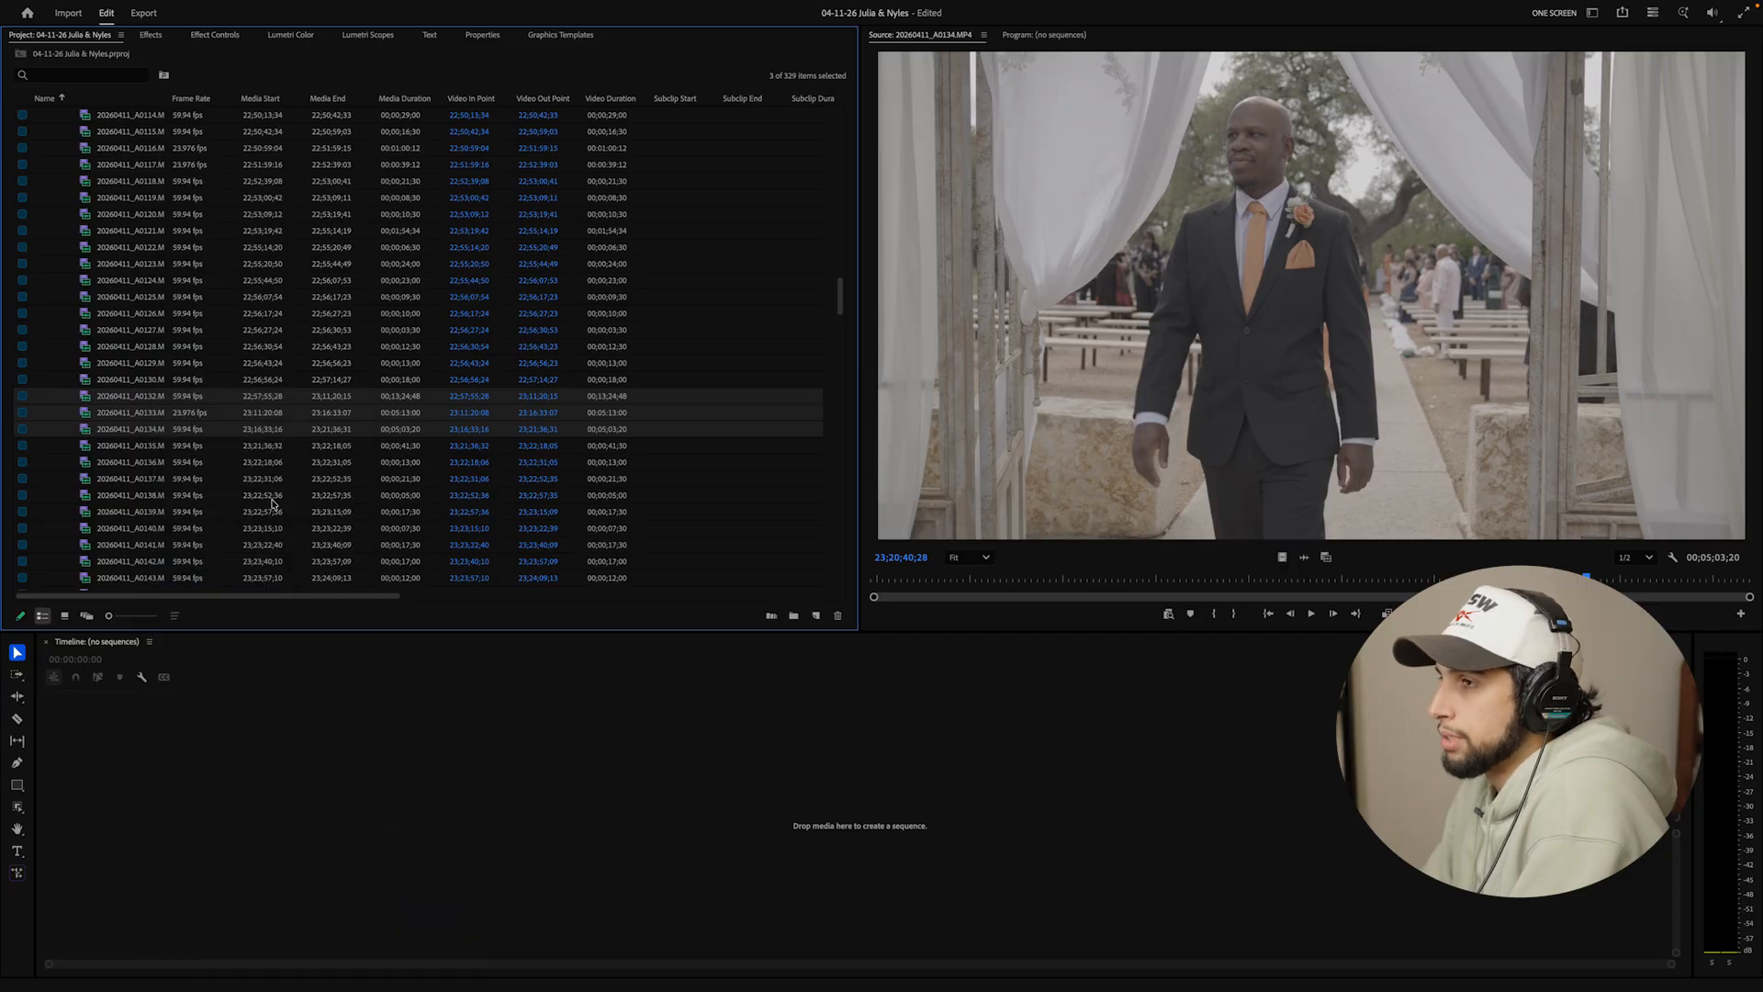
Expand the FX3-II bin and preview its clips up to B0097, looking for the ceremony footage
scroll(124, 412, "down", 20)
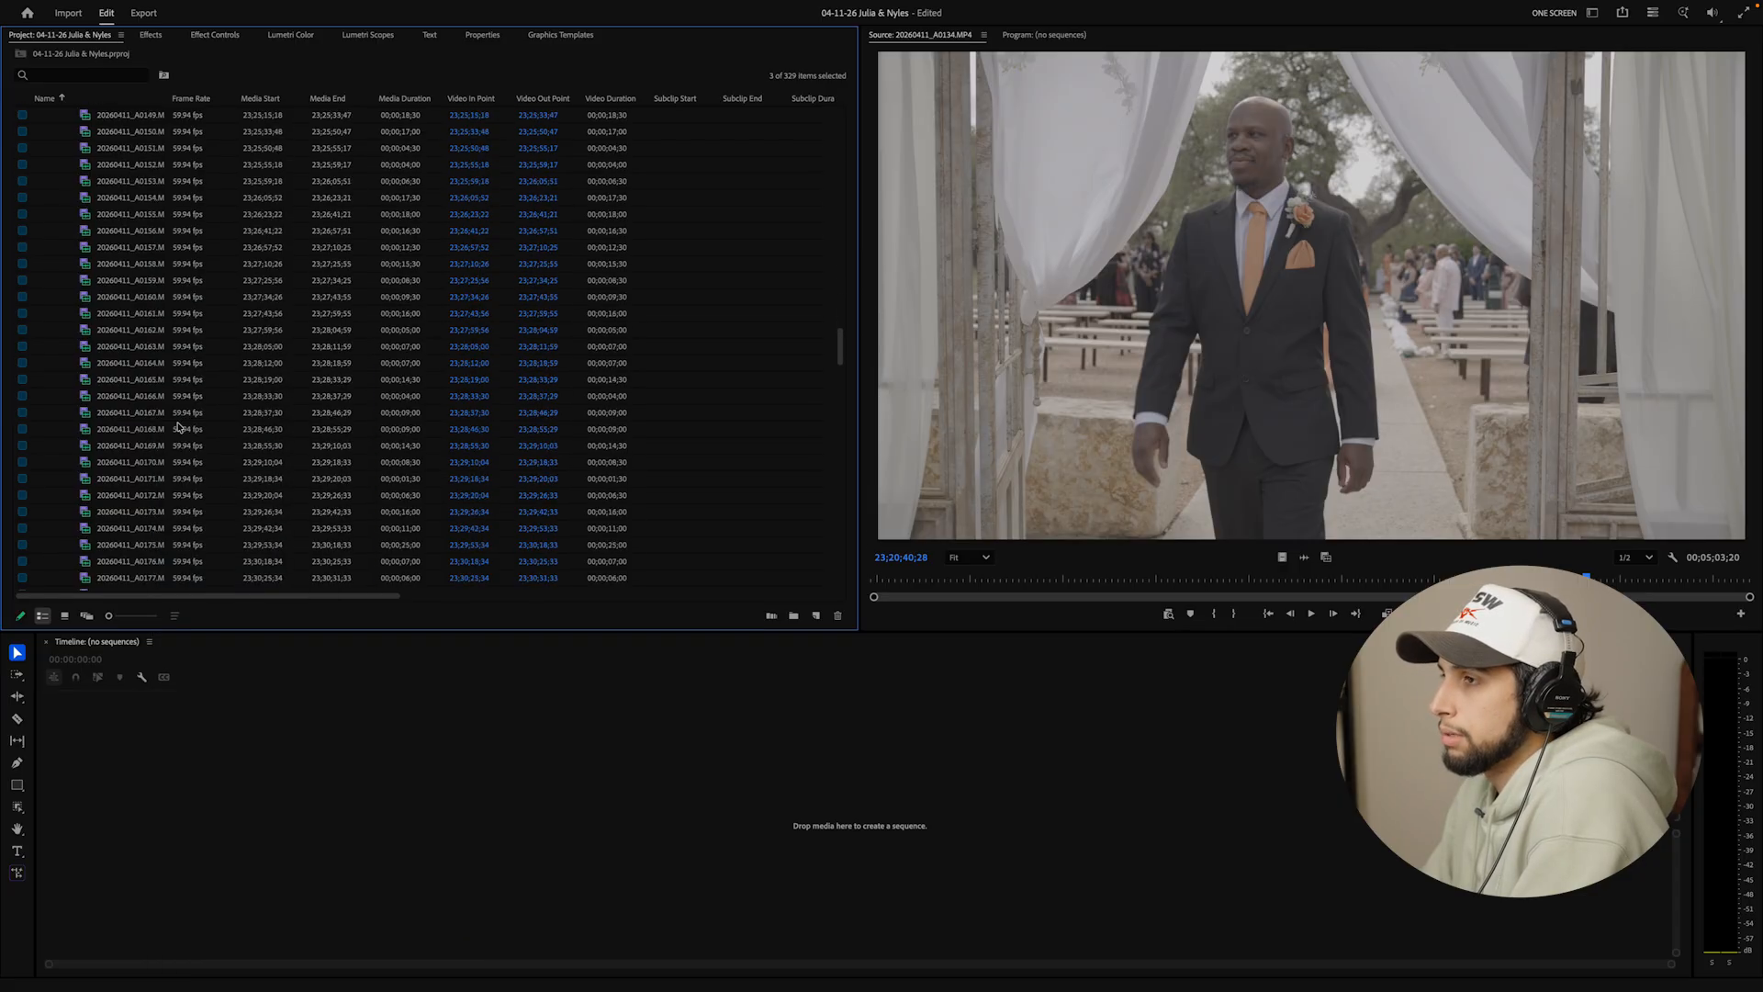
scroll(179, 427, "down", 12)
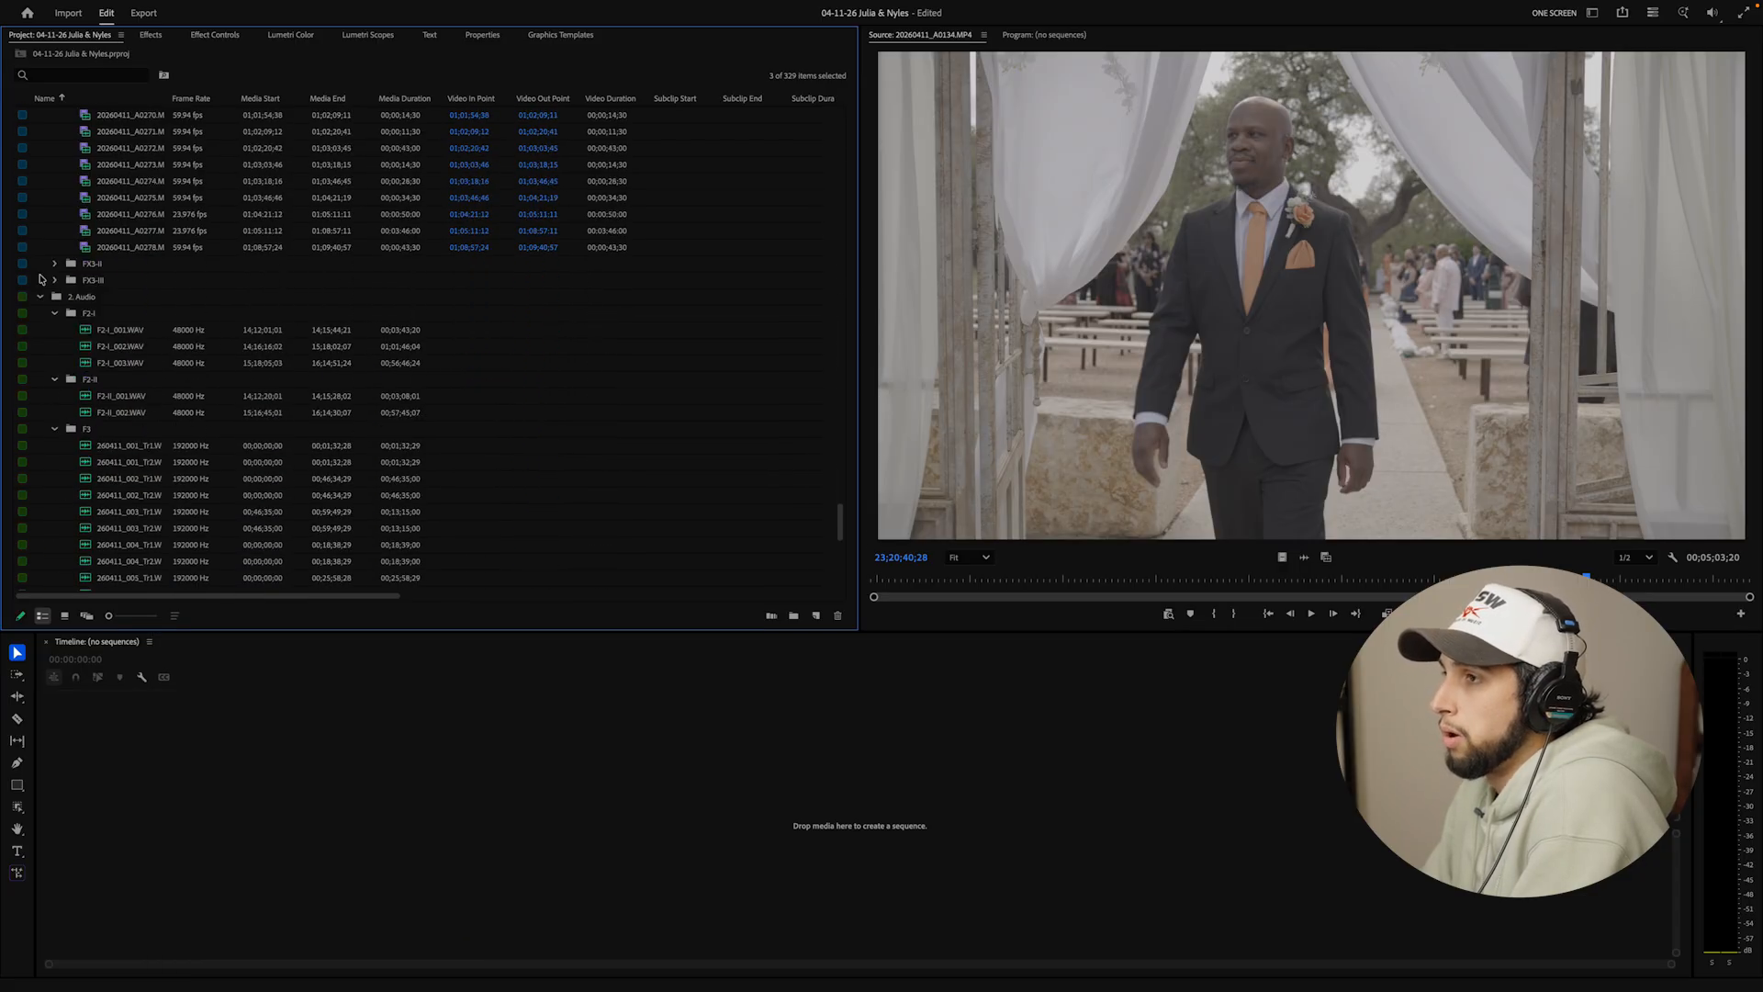
left_click(54, 265)
scroll(156, 325, "down", 4)
scroll(156, 325, "down", 4)
left_click(142, 367)
left_click(145, 447)
scroll(147, 446, "down", 4)
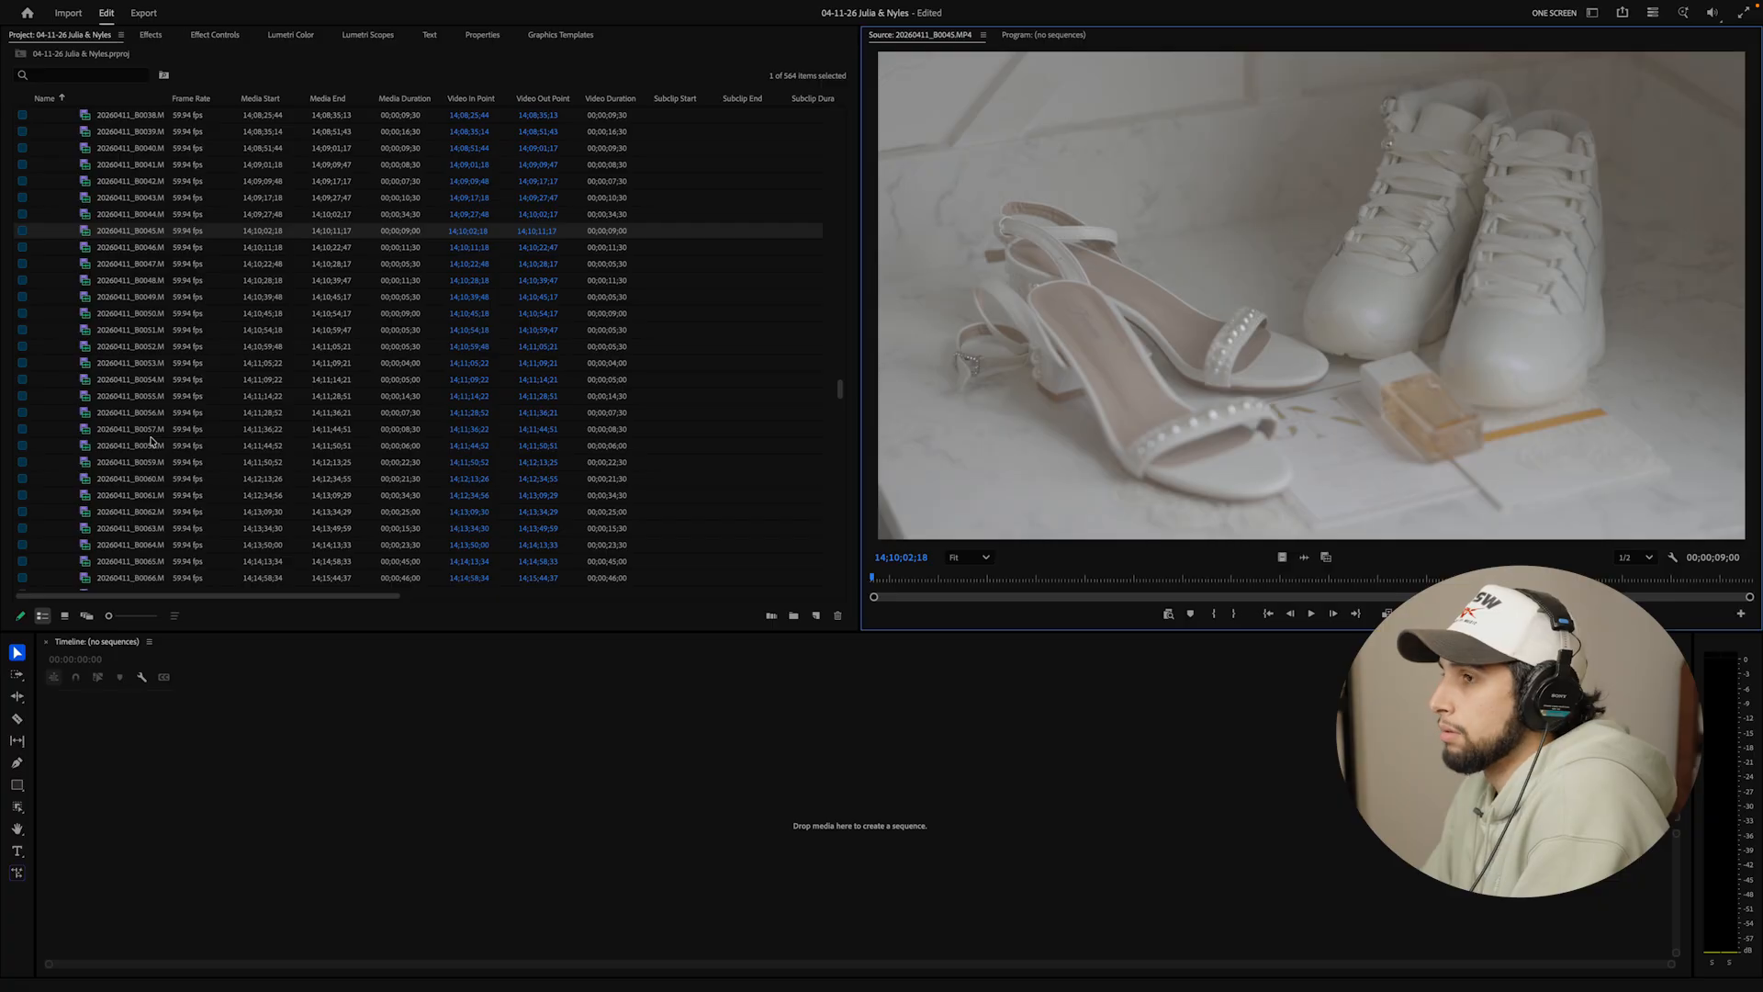
left_click(147, 446)
scroll(149, 444, "down", 4)
double_click(151, 443)
scroll(152, 442, "down", 4)
double_click(158, 415)
scroll(161, 417, "down", 4)
double_click(158, 415)
scroll(158, 415, "down", 4)
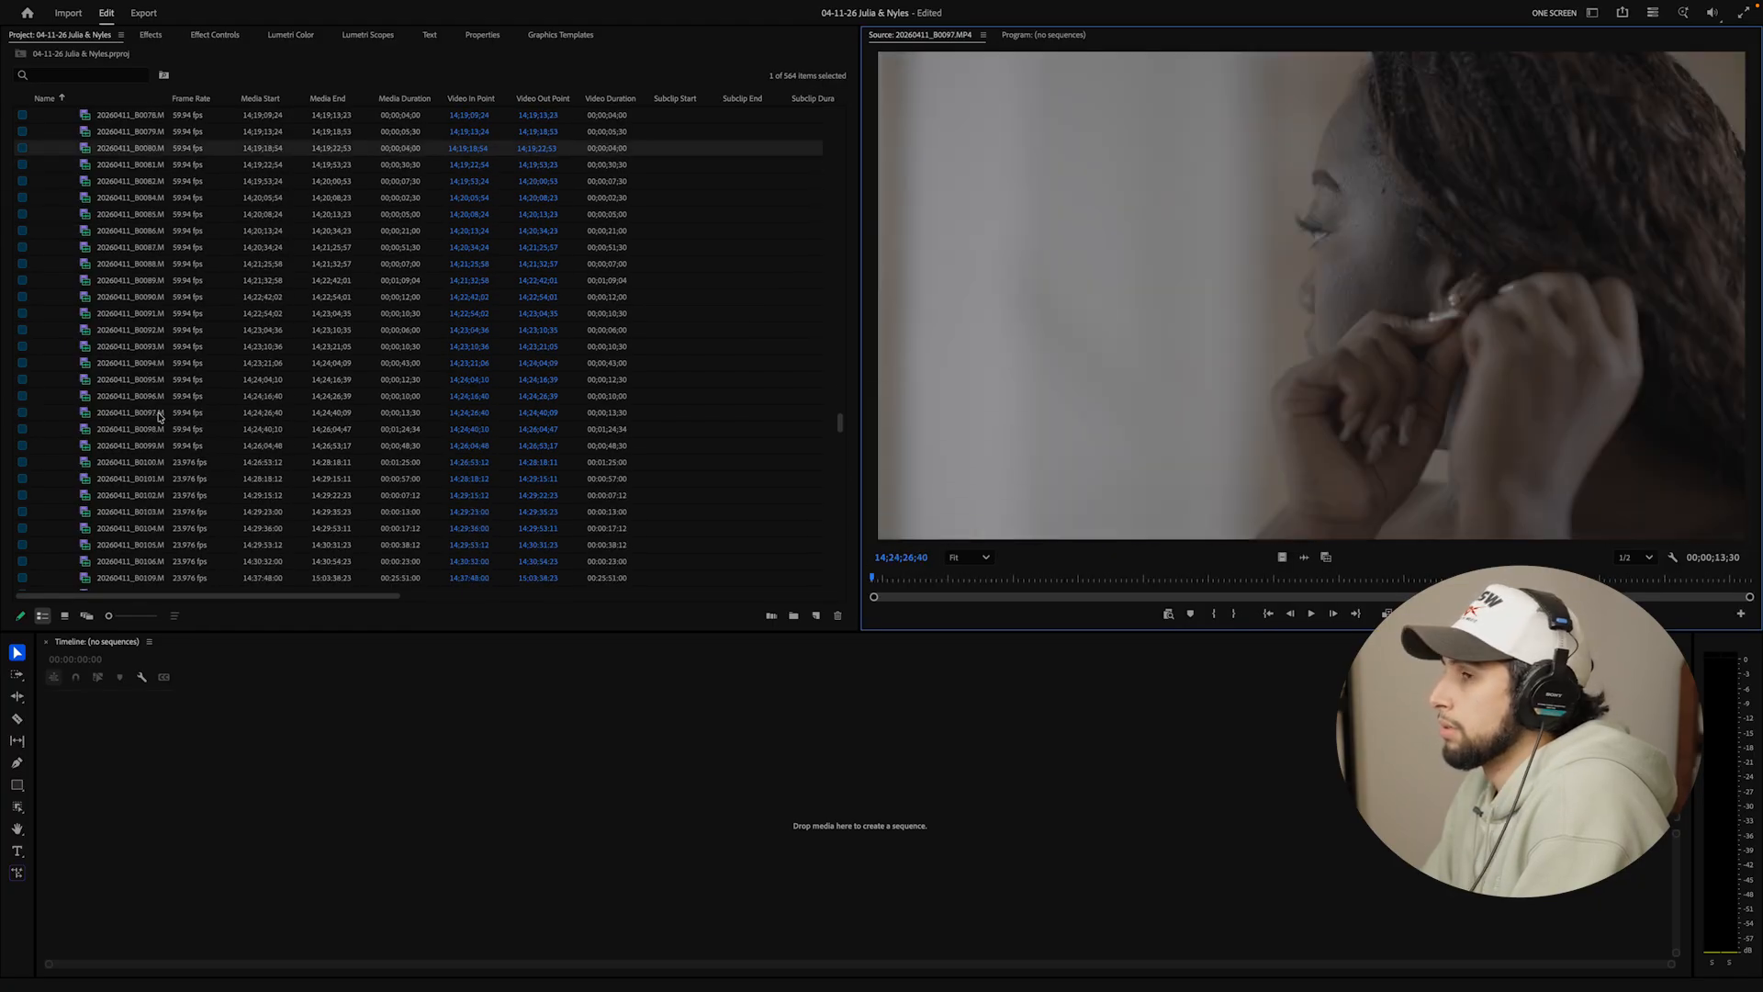
double_click(158, 415)
Preview the FX3-II clips beyond B0097 up to B0146 to see where the ceremony ends
scroll(158, 417, "down", 4)
double_click(158, 418)
scroll(158, 418, "down", 4)
double_click(158, 418)
scroll(158, 418, "down", 1)
scroll(158, 415, "down", 2)
double_click(158, 415)
scroll(158, 415, "down", 3)
double_click(158, 415)
scroll(158, 415, "down", 3)
scroll(158, 415, "up", 13)
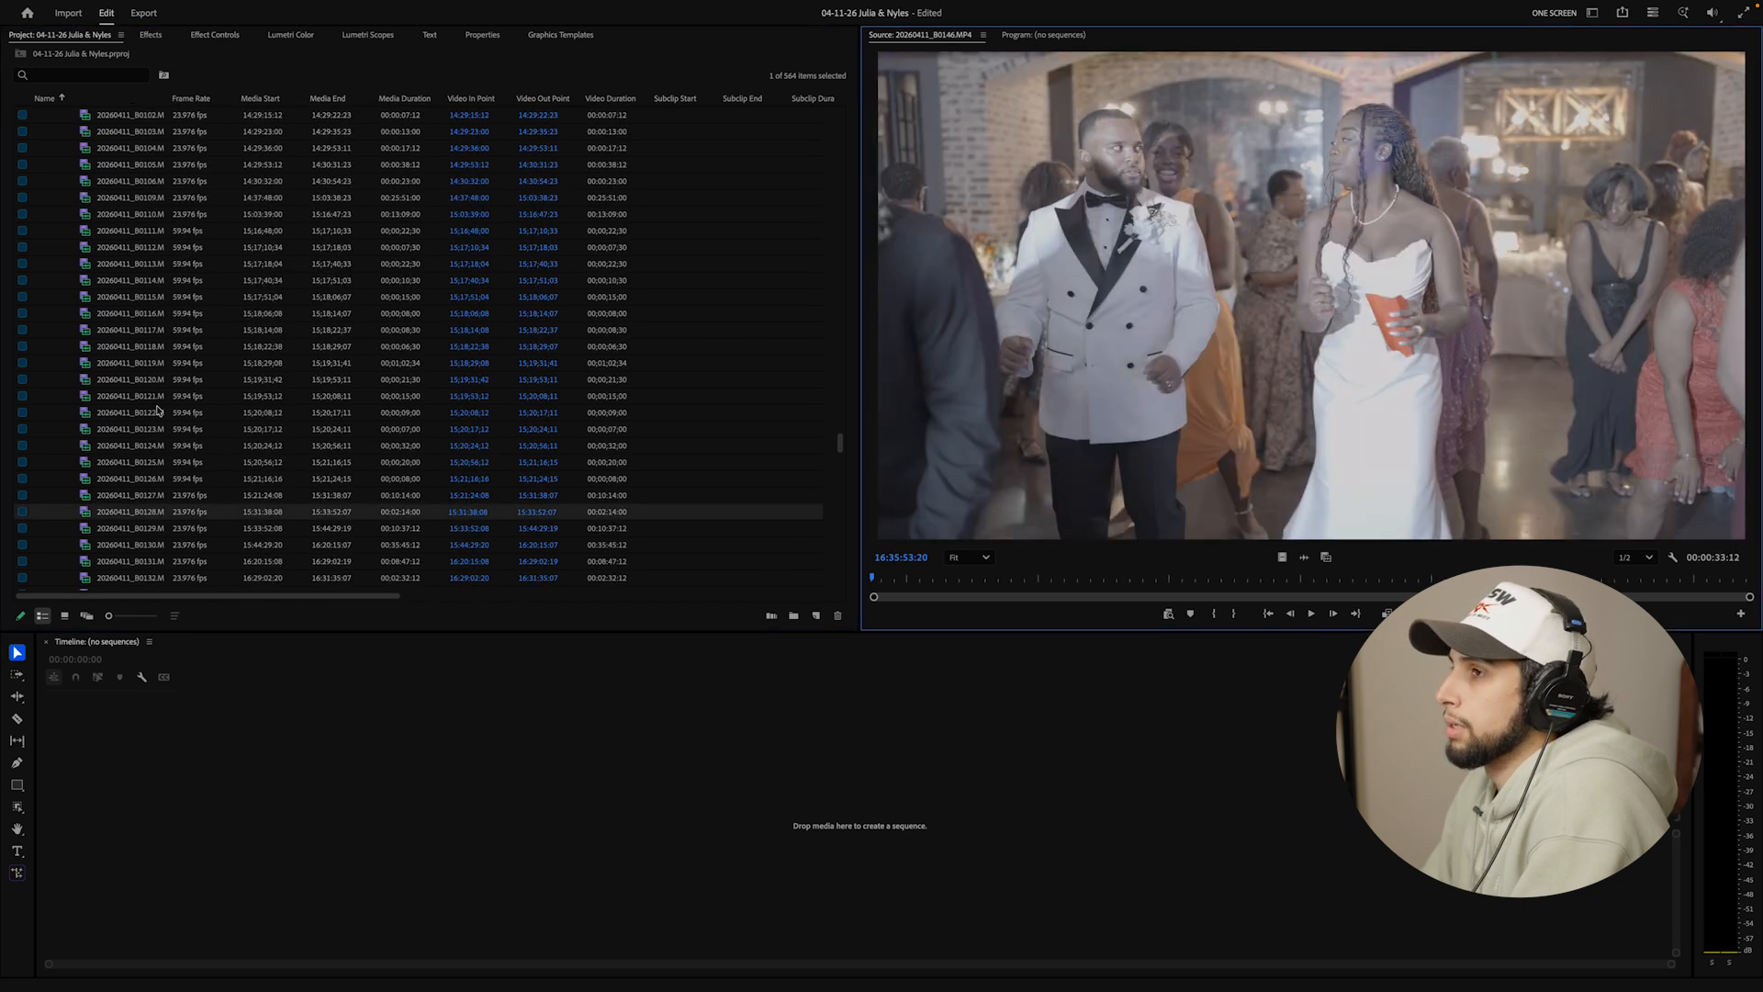
Go back through the FX3-II clips between B0100 and B0106 to find where the ceremony starts
scroll(175, 280, "up", 1)
double_click(210, 258)
double_click(206, 224)
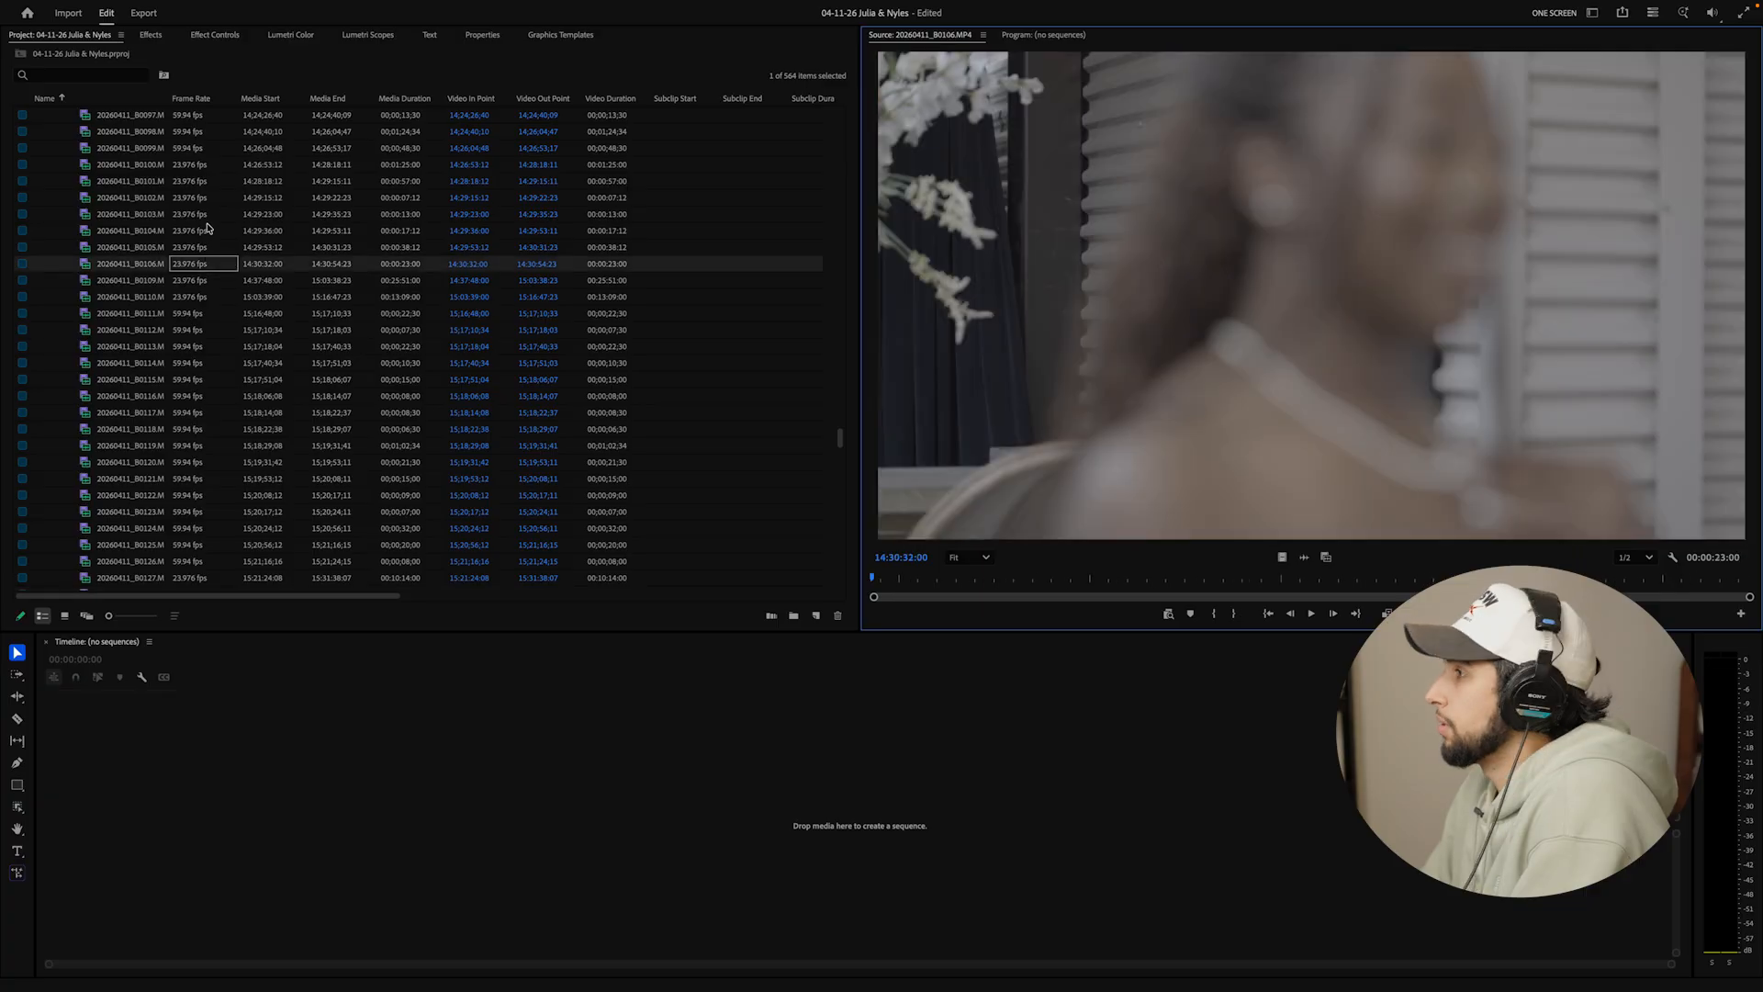
scroll(207, 224, "up", 1)
scroll(207, 227, "up", 1)
double_click(206, 227)
scroll(207, 227, "up", 2)
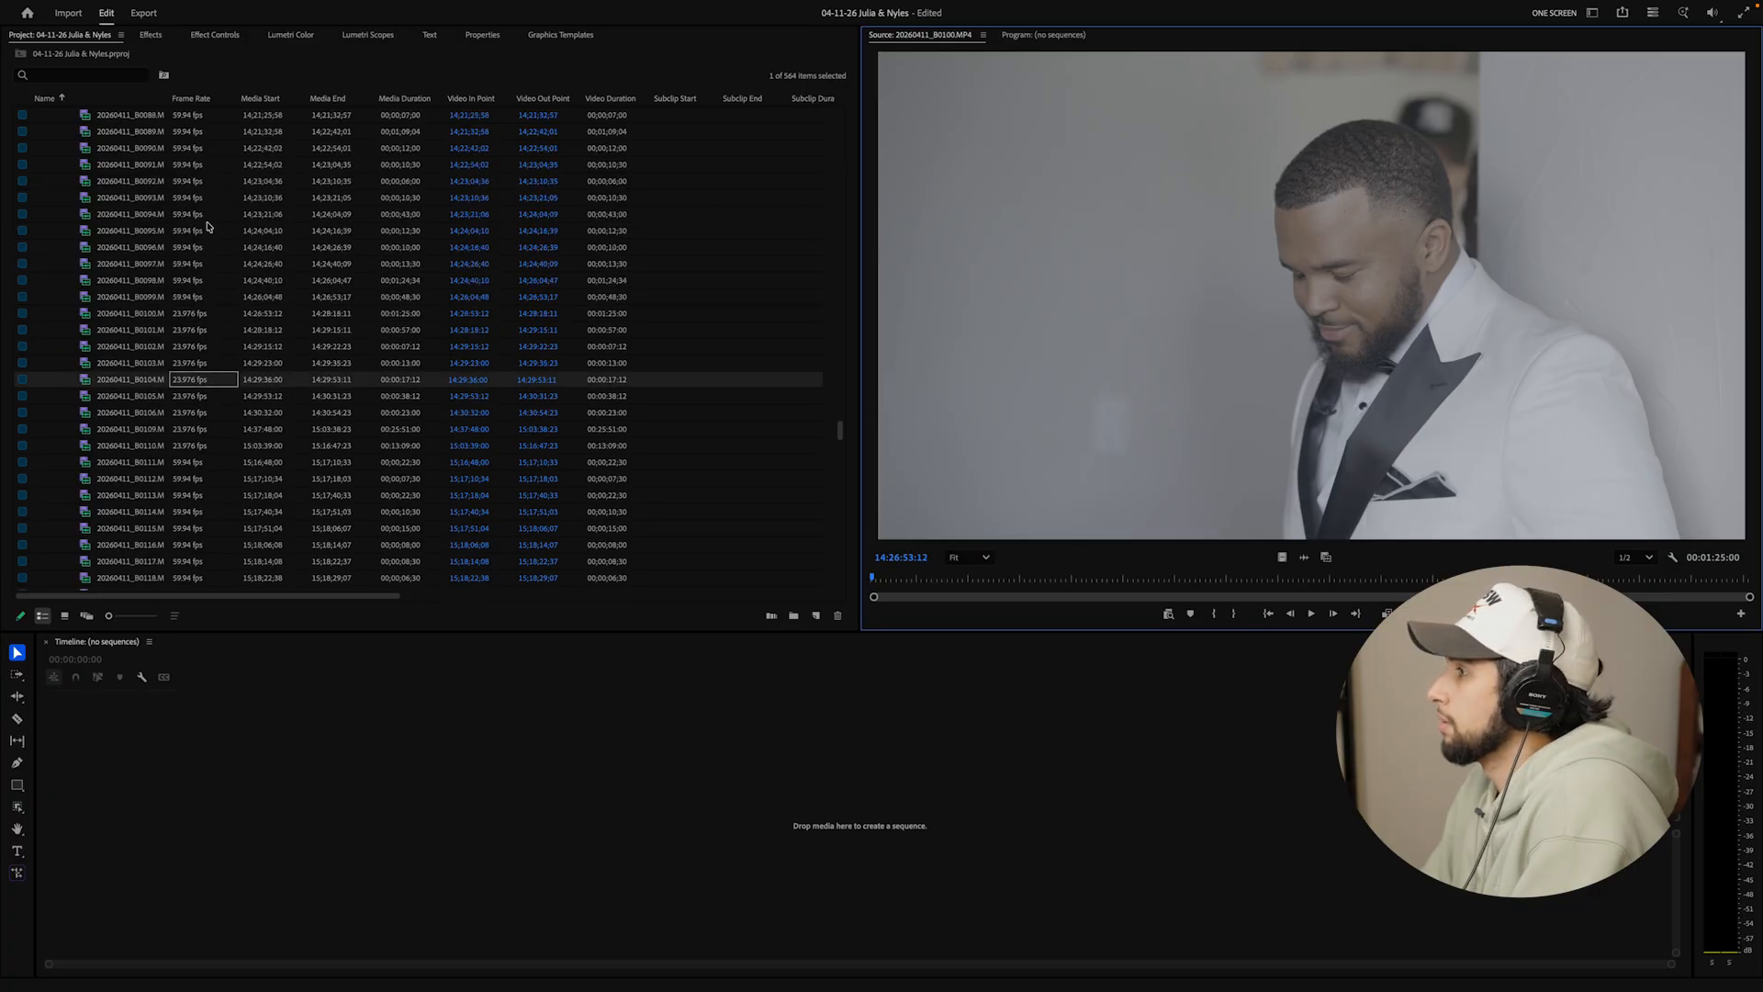
double_click(204, 395)
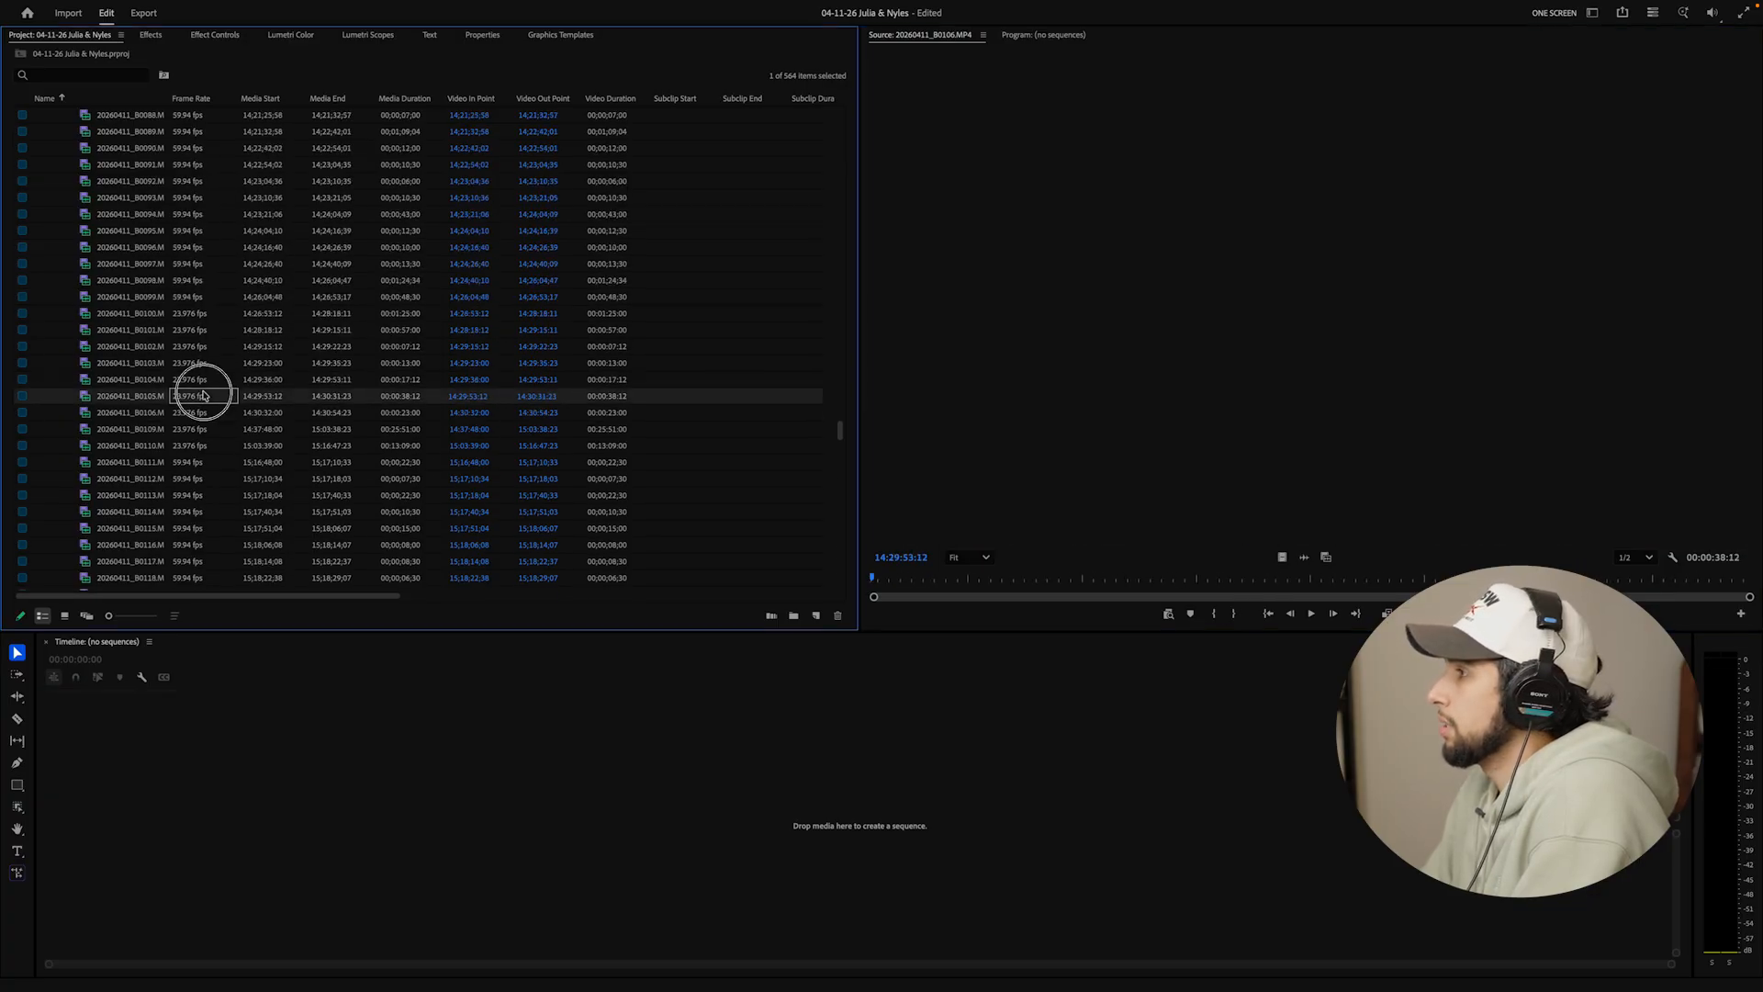
Scrub through clips B0109 and B0110 to check them for ceremony footage
double_click(195, 428)
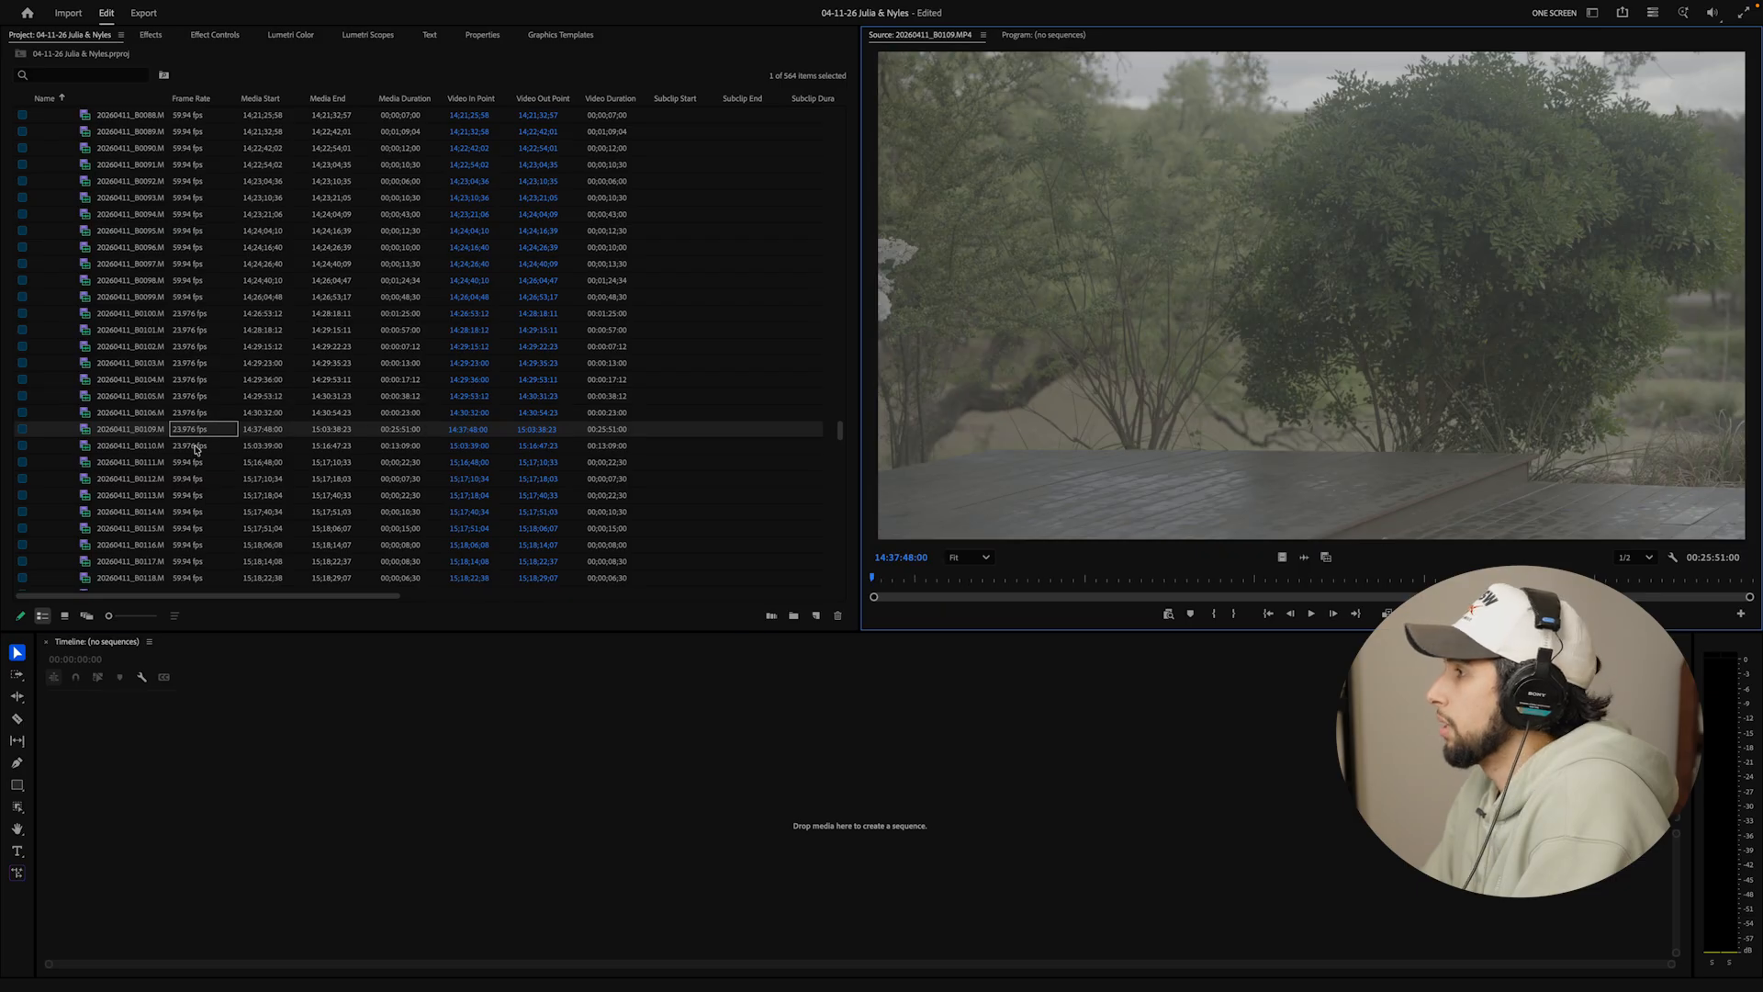
left_click_drag(1053, 577, 1467, 599)
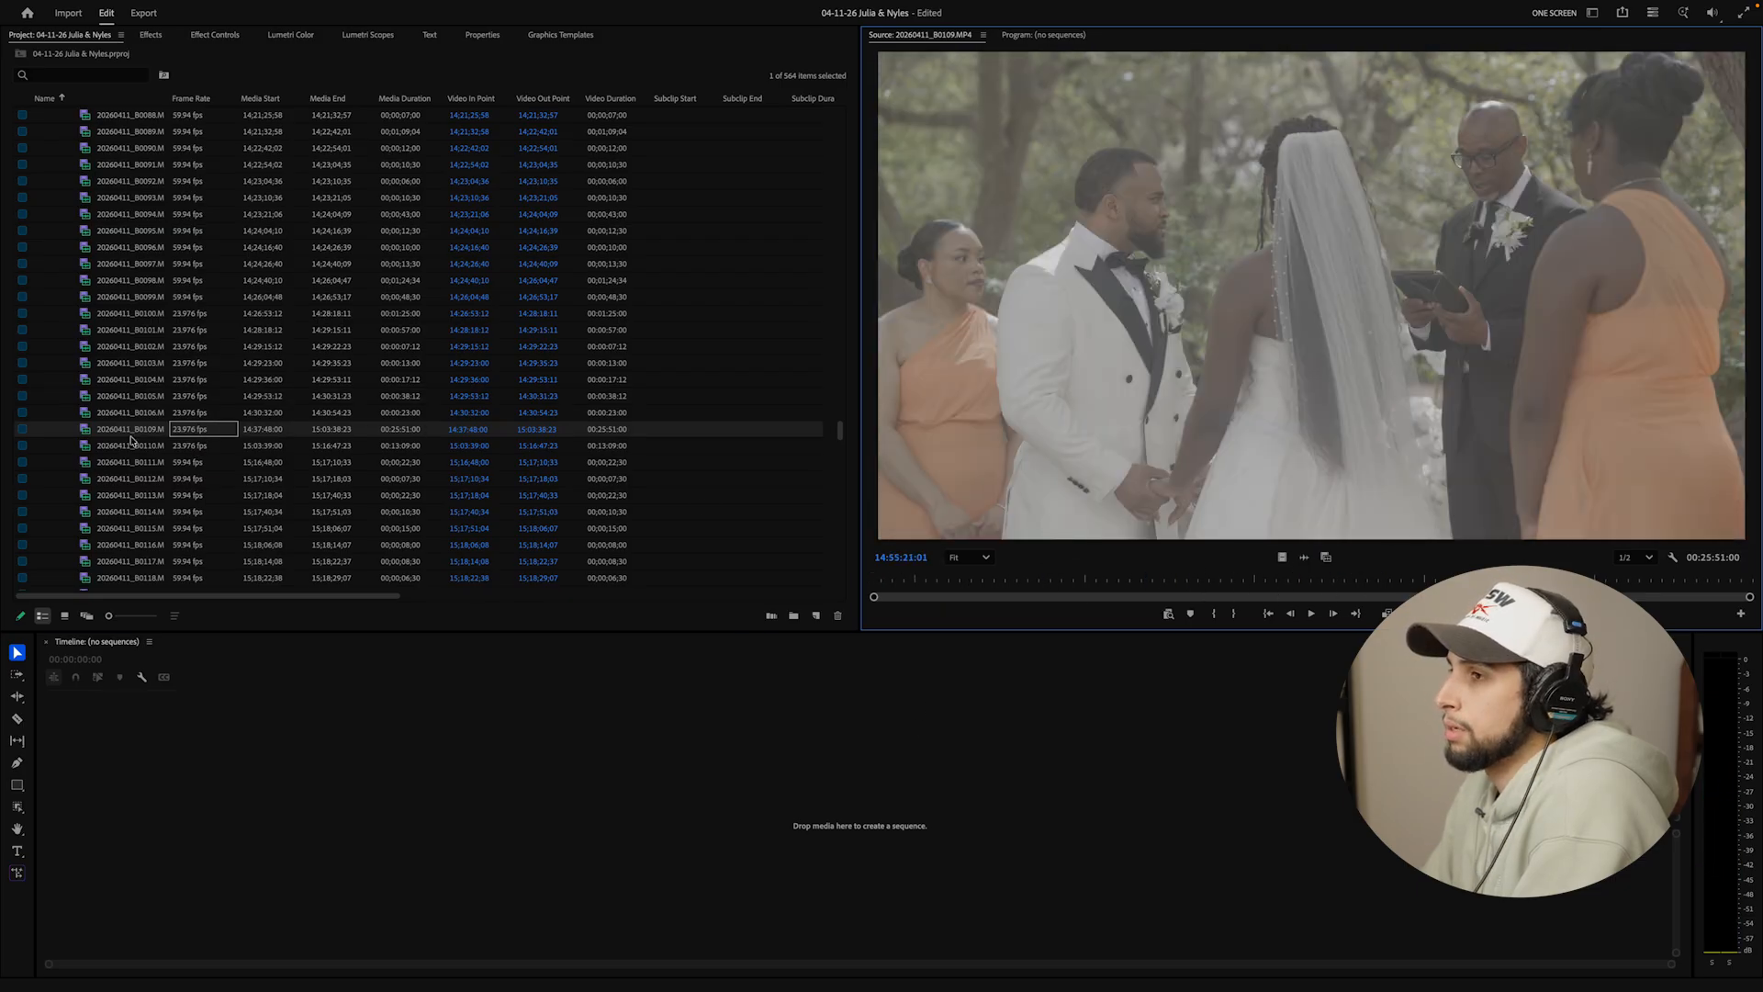
double_click(138, 445)
left_click_drag(1010, 578, 1555, 587)
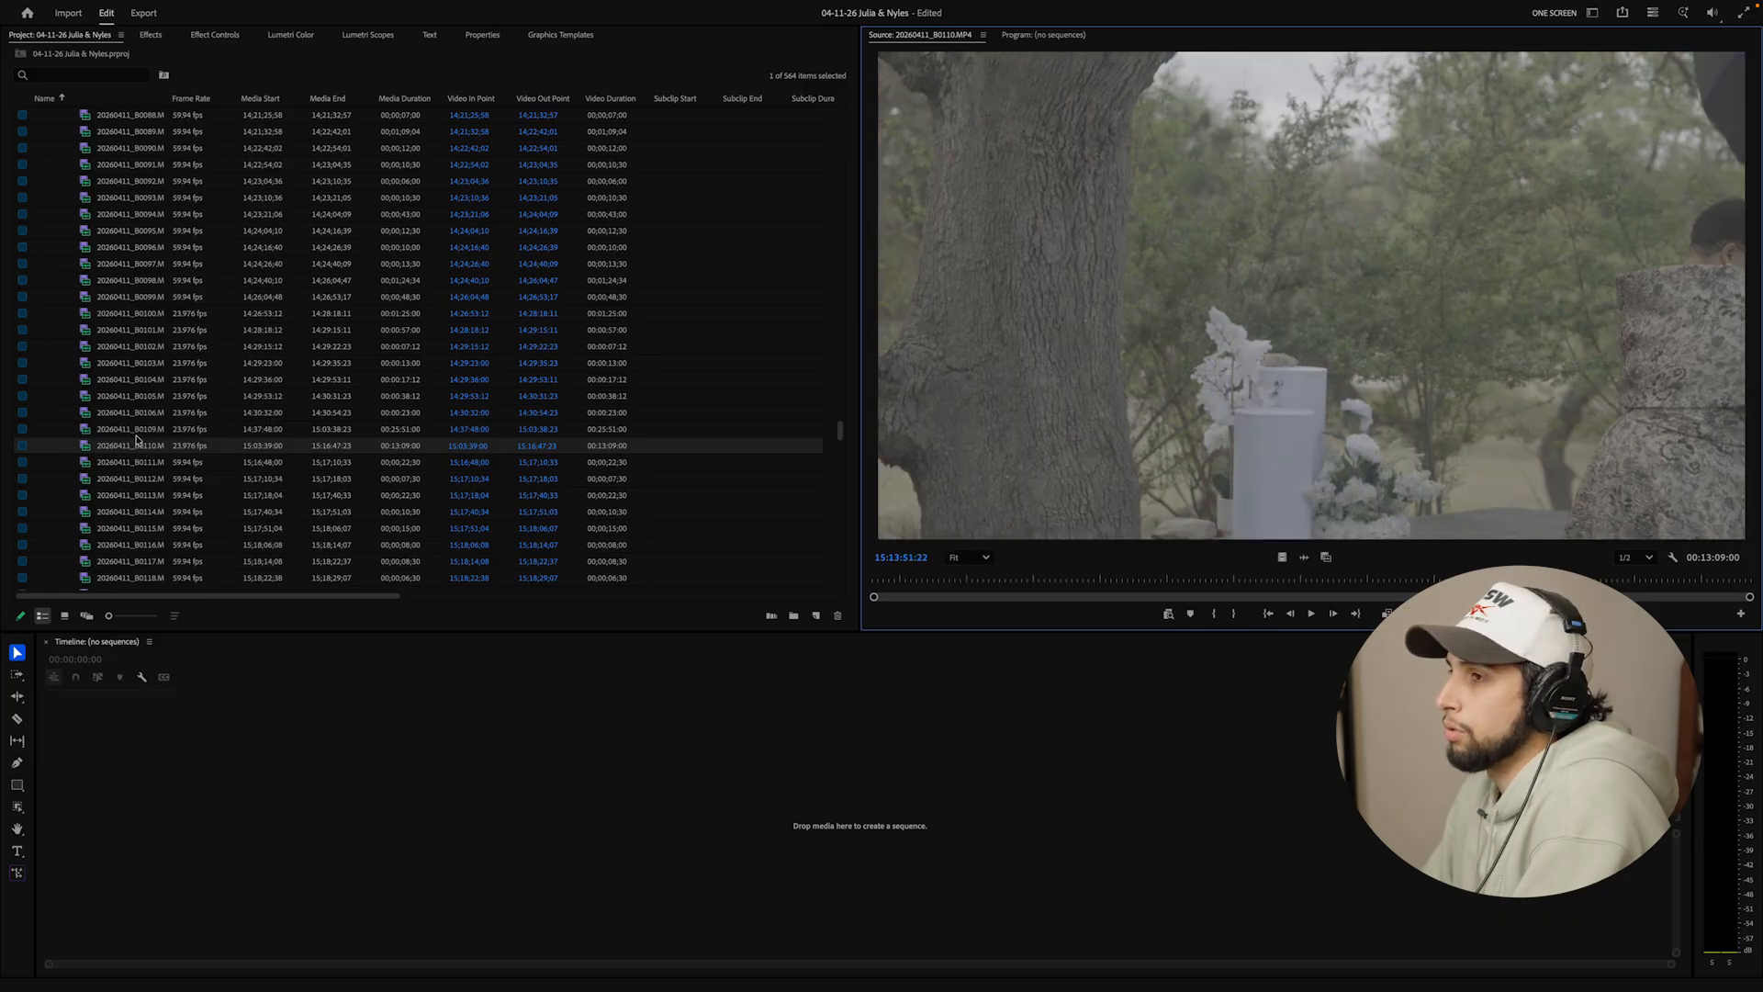
Label clip B0109 in the FX3-II bin with the Magenta colour
double_click(139, 431)
right_click(170, 432)
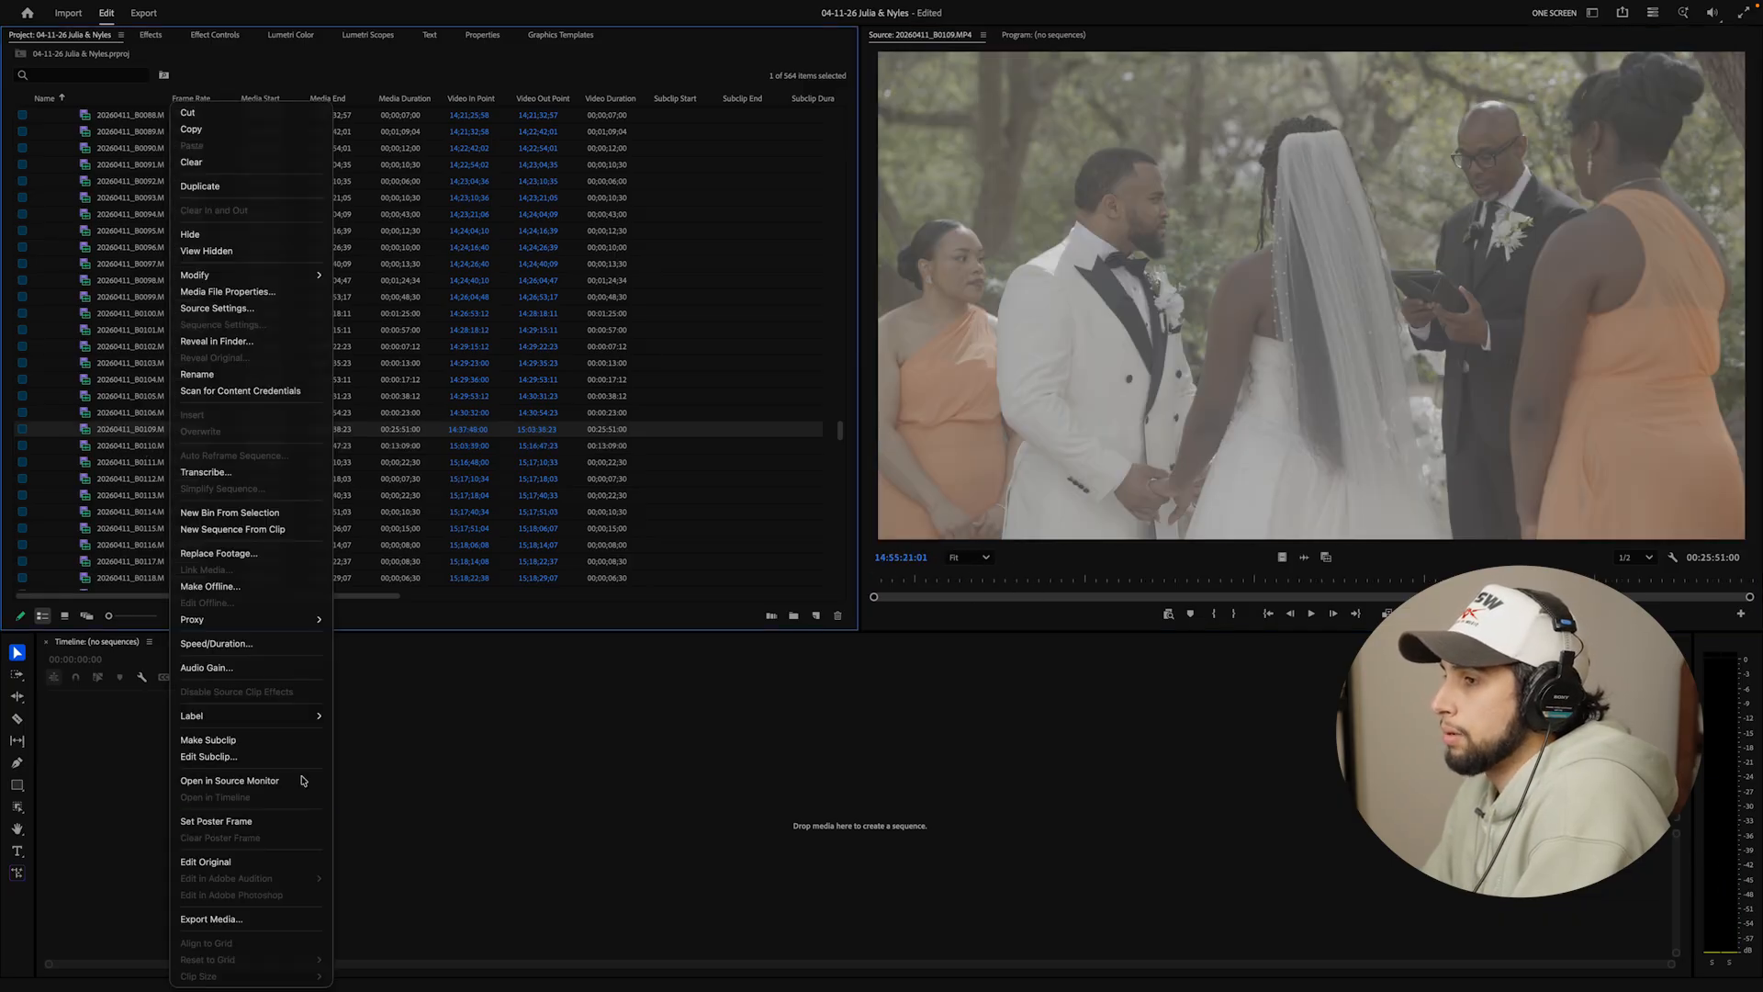
mouse_move(303, 715)
left_click(378, 910)
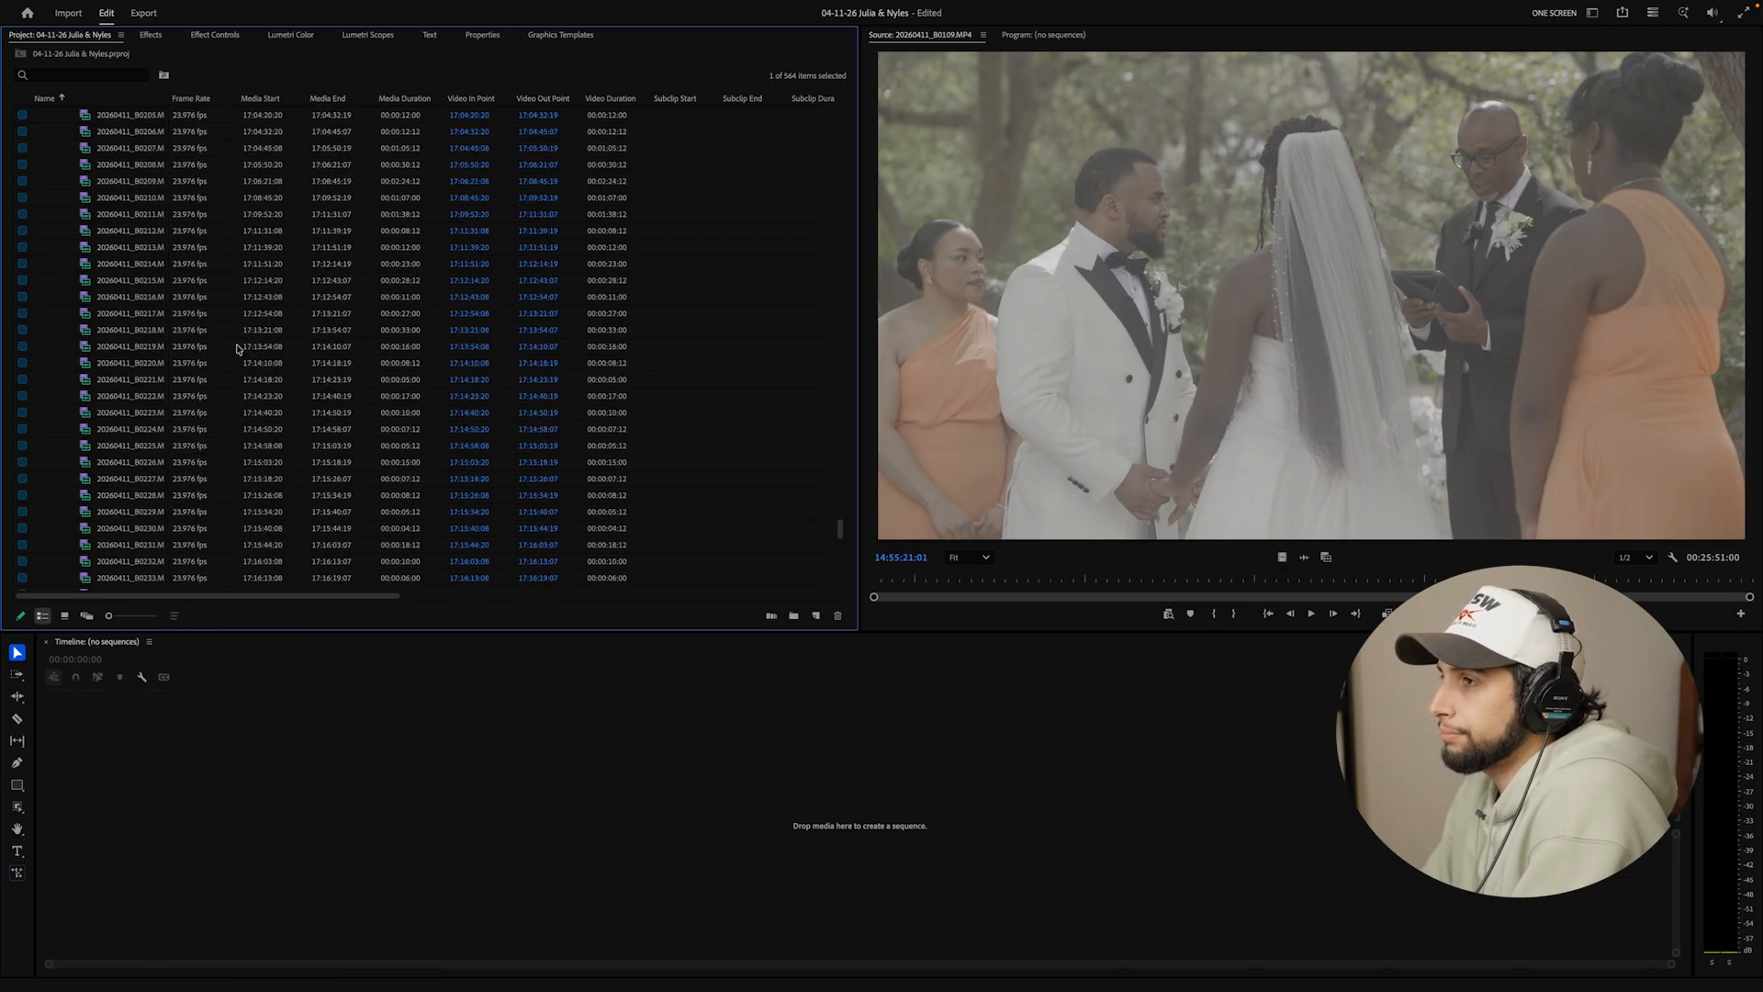
Expand the FX3-III bin and scrub through clip C0001 to check it for ceremony footage
scroll(237, 348, "down", 15)
scroll(237, 348, "up", 9)
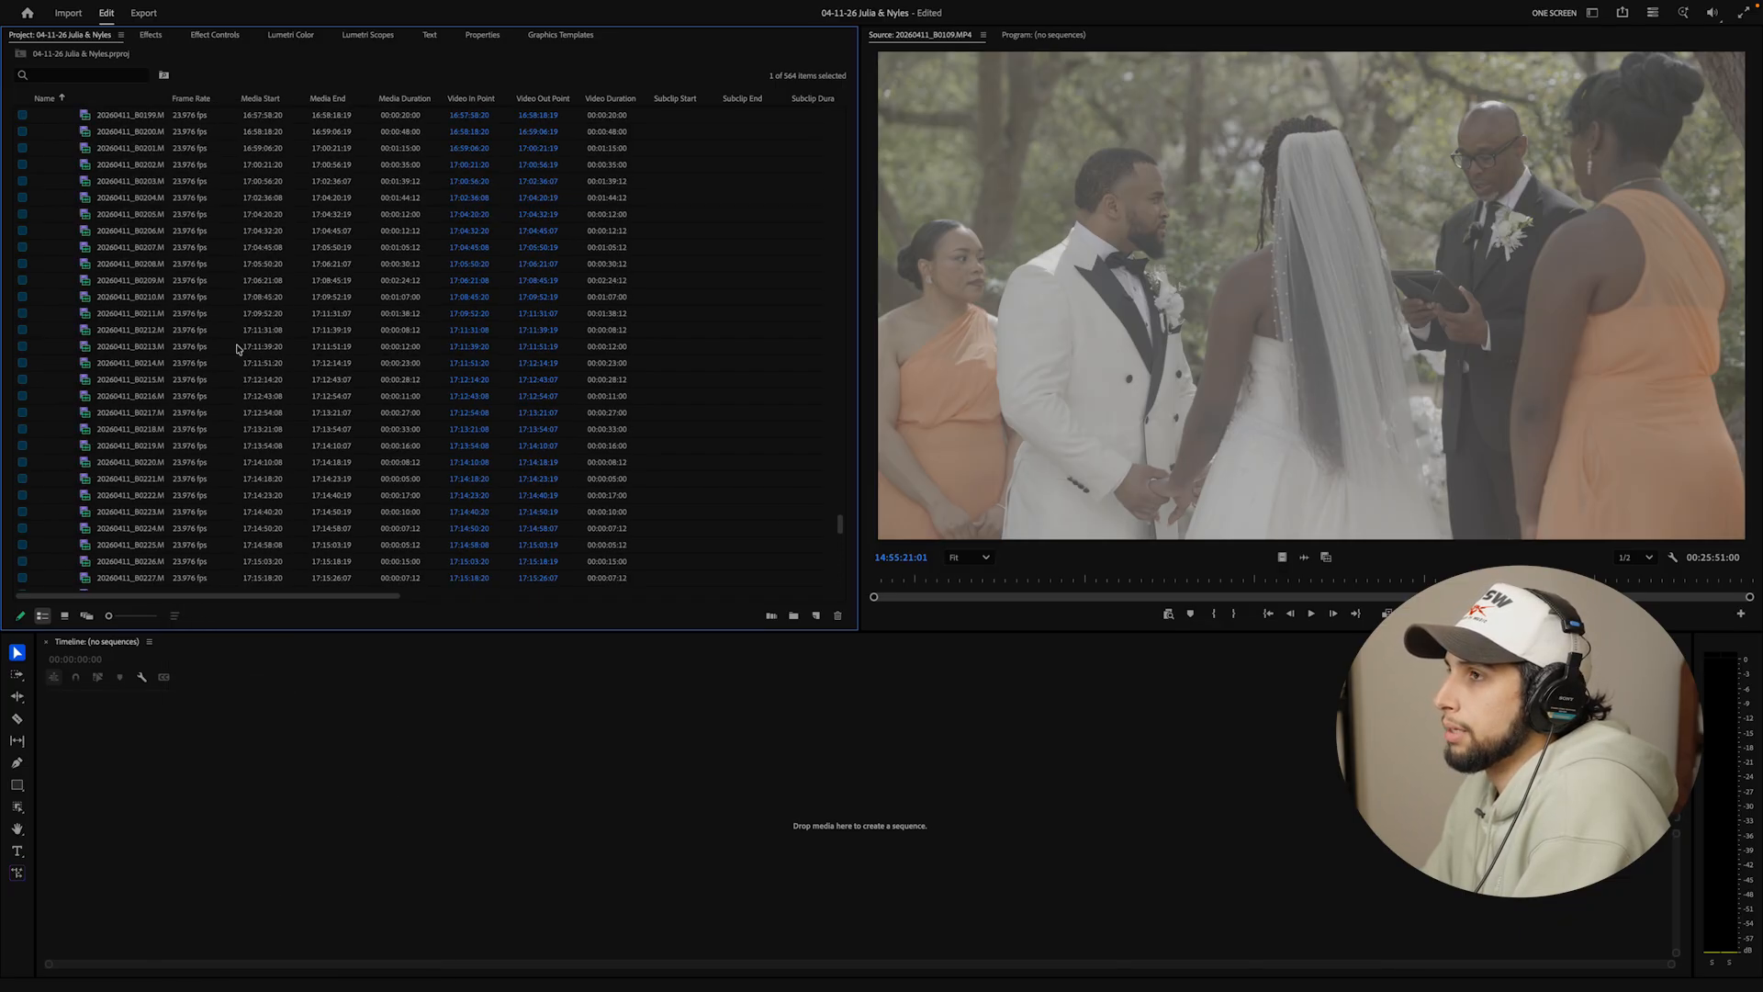
scroll(237, 348, "up", 5)
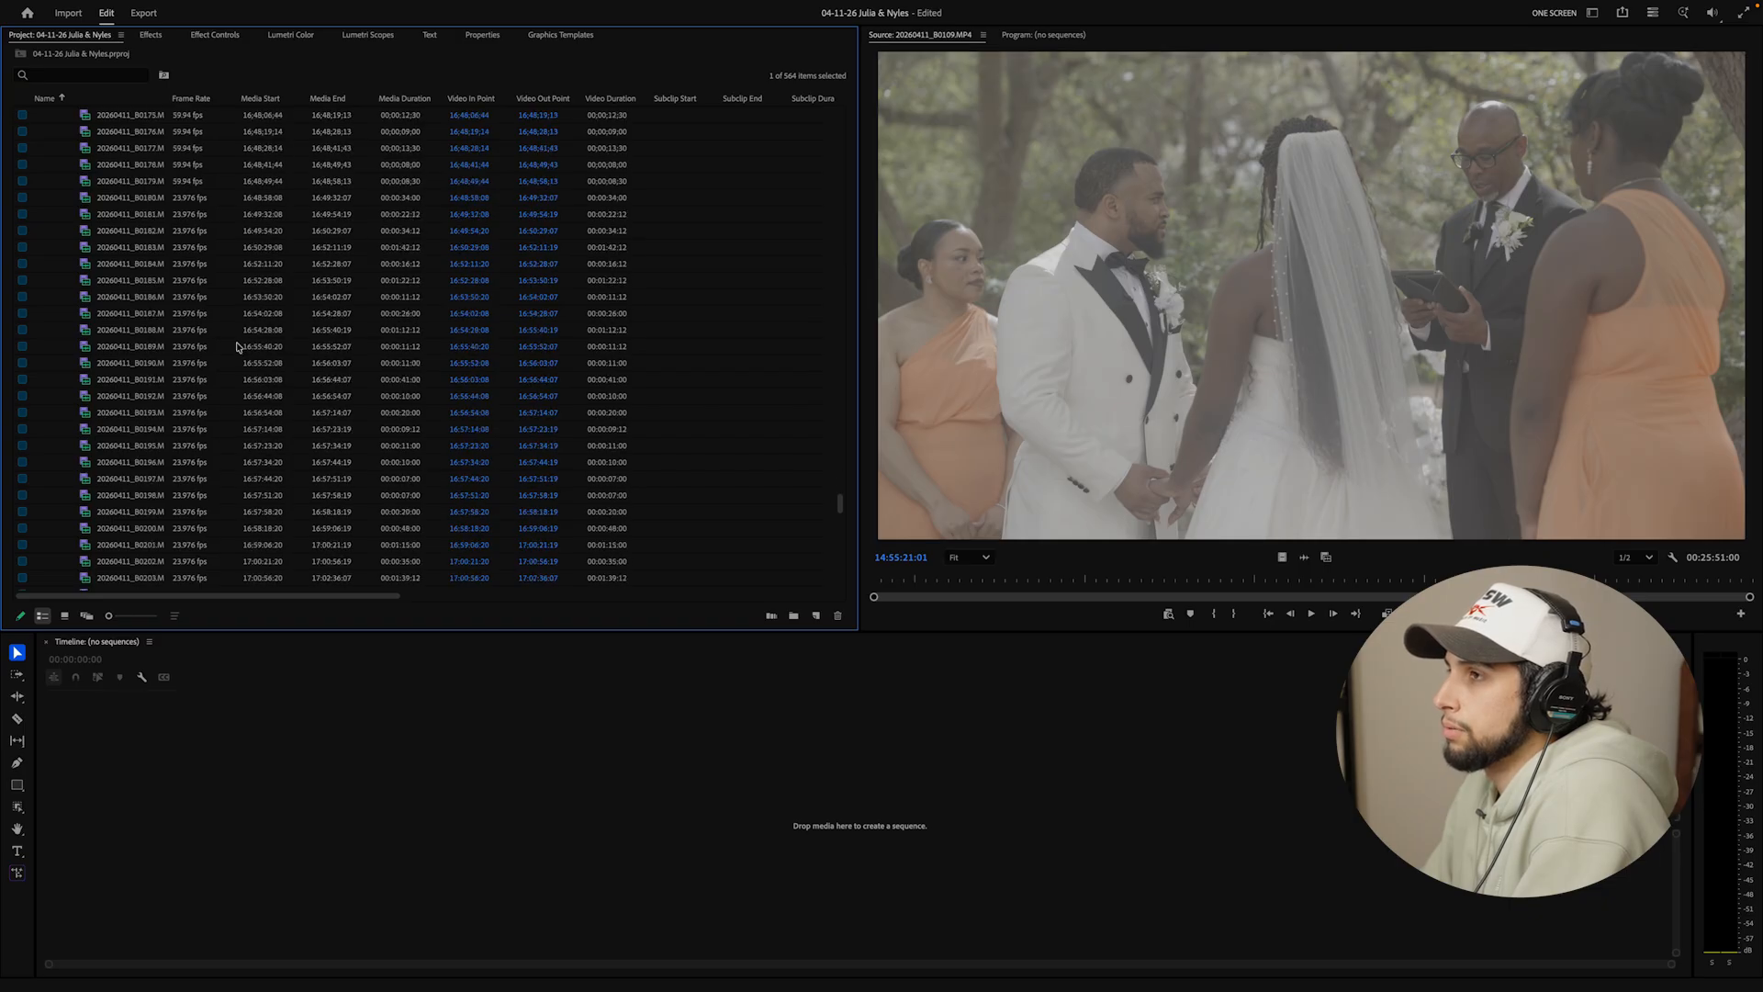
scroll(237, 347, "up", 6)
double_click(112, 281)
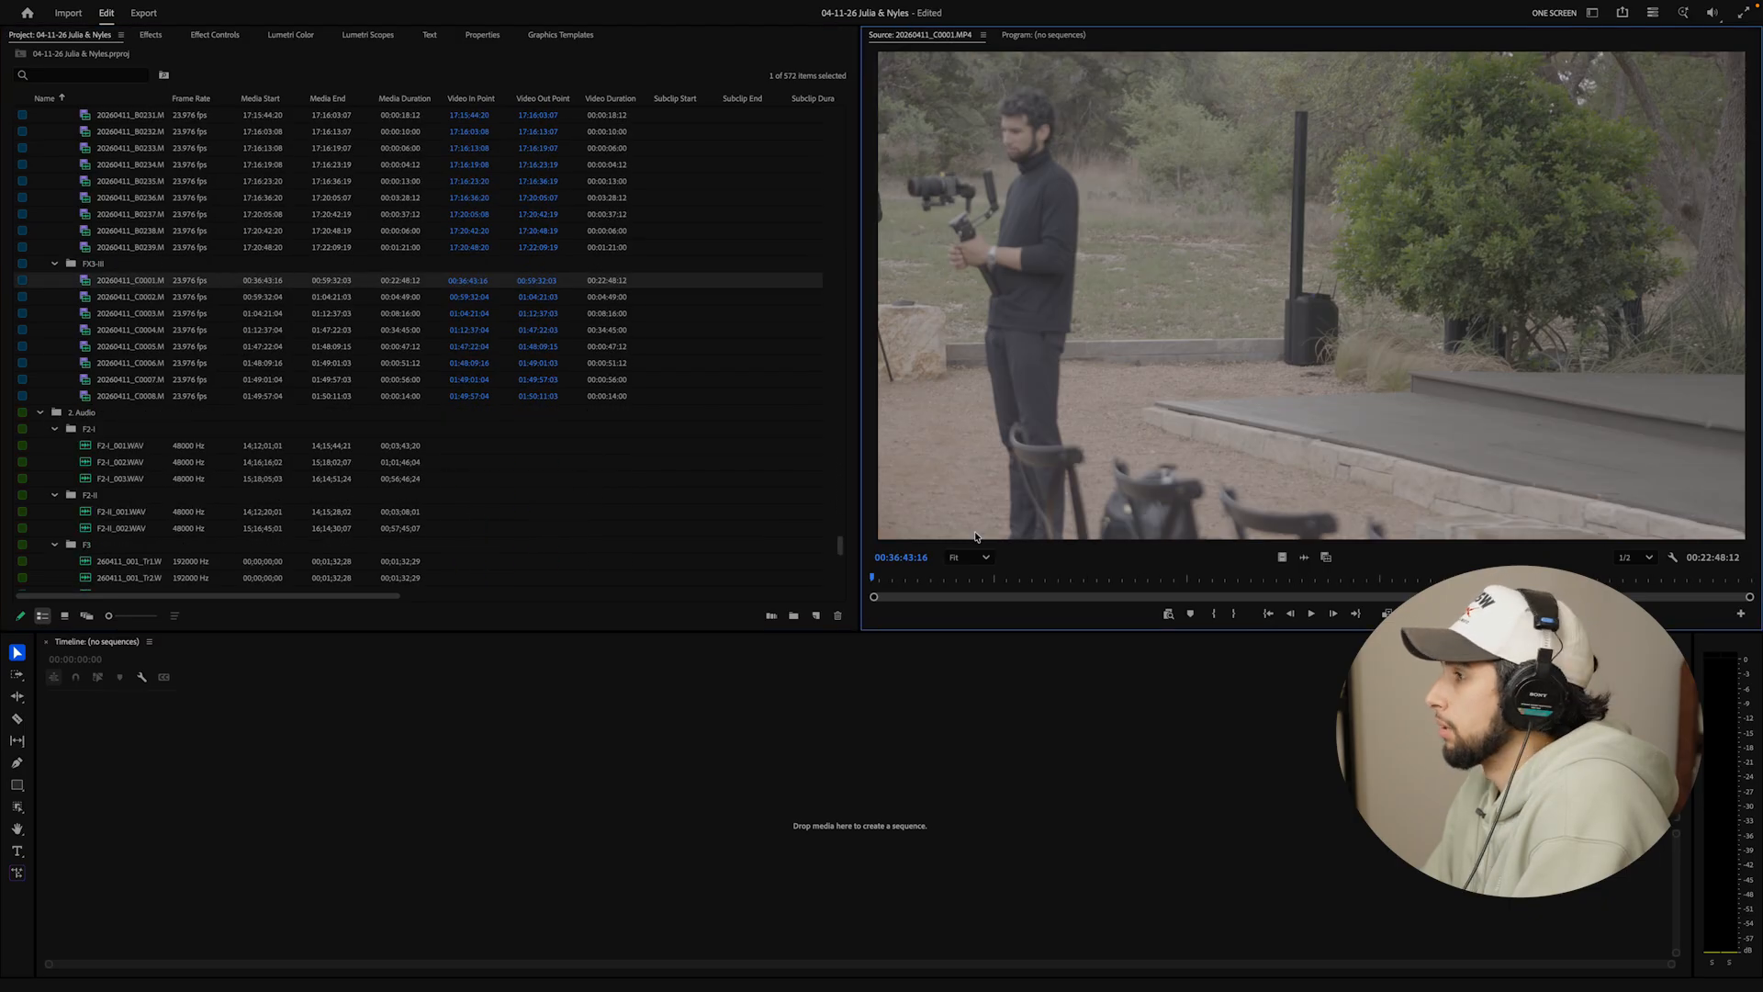
left_click_drag(1008, 577, 1599, 579)
left_click_drag(1600, 578, 1623, 578)
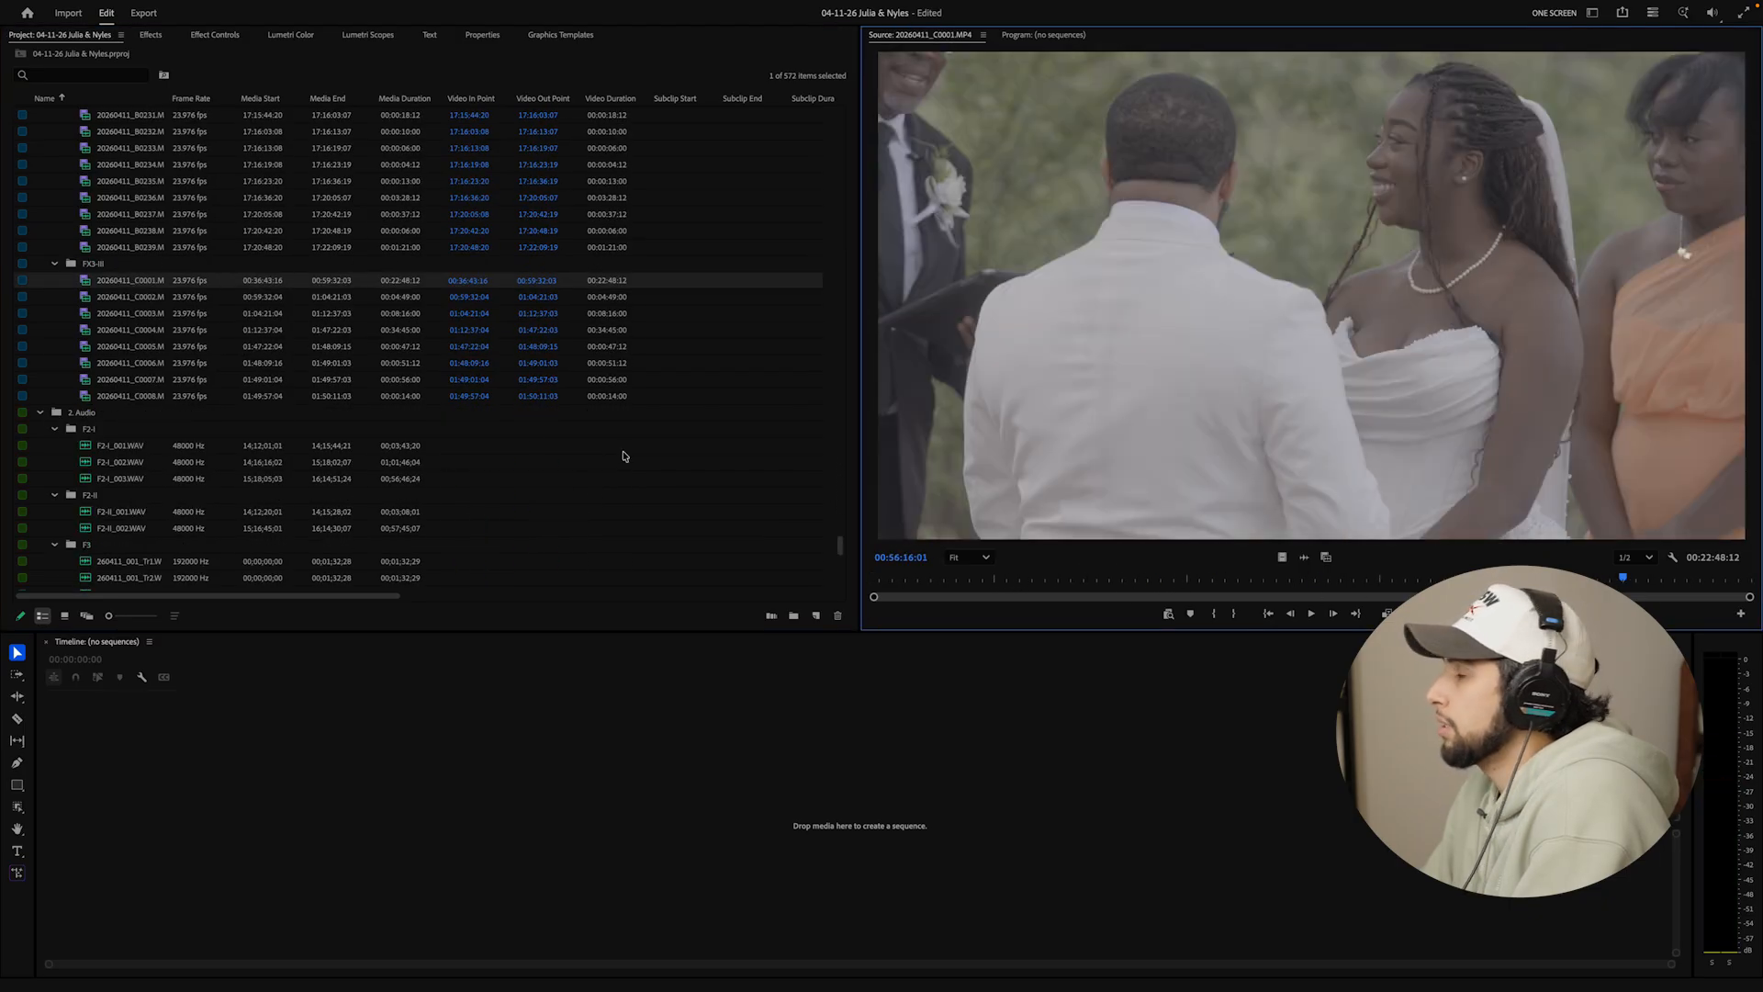
Label clip C0001 in the FX3-III bin with the Magenta colour
right_click(168, 285)
mouse_move(298, 717)
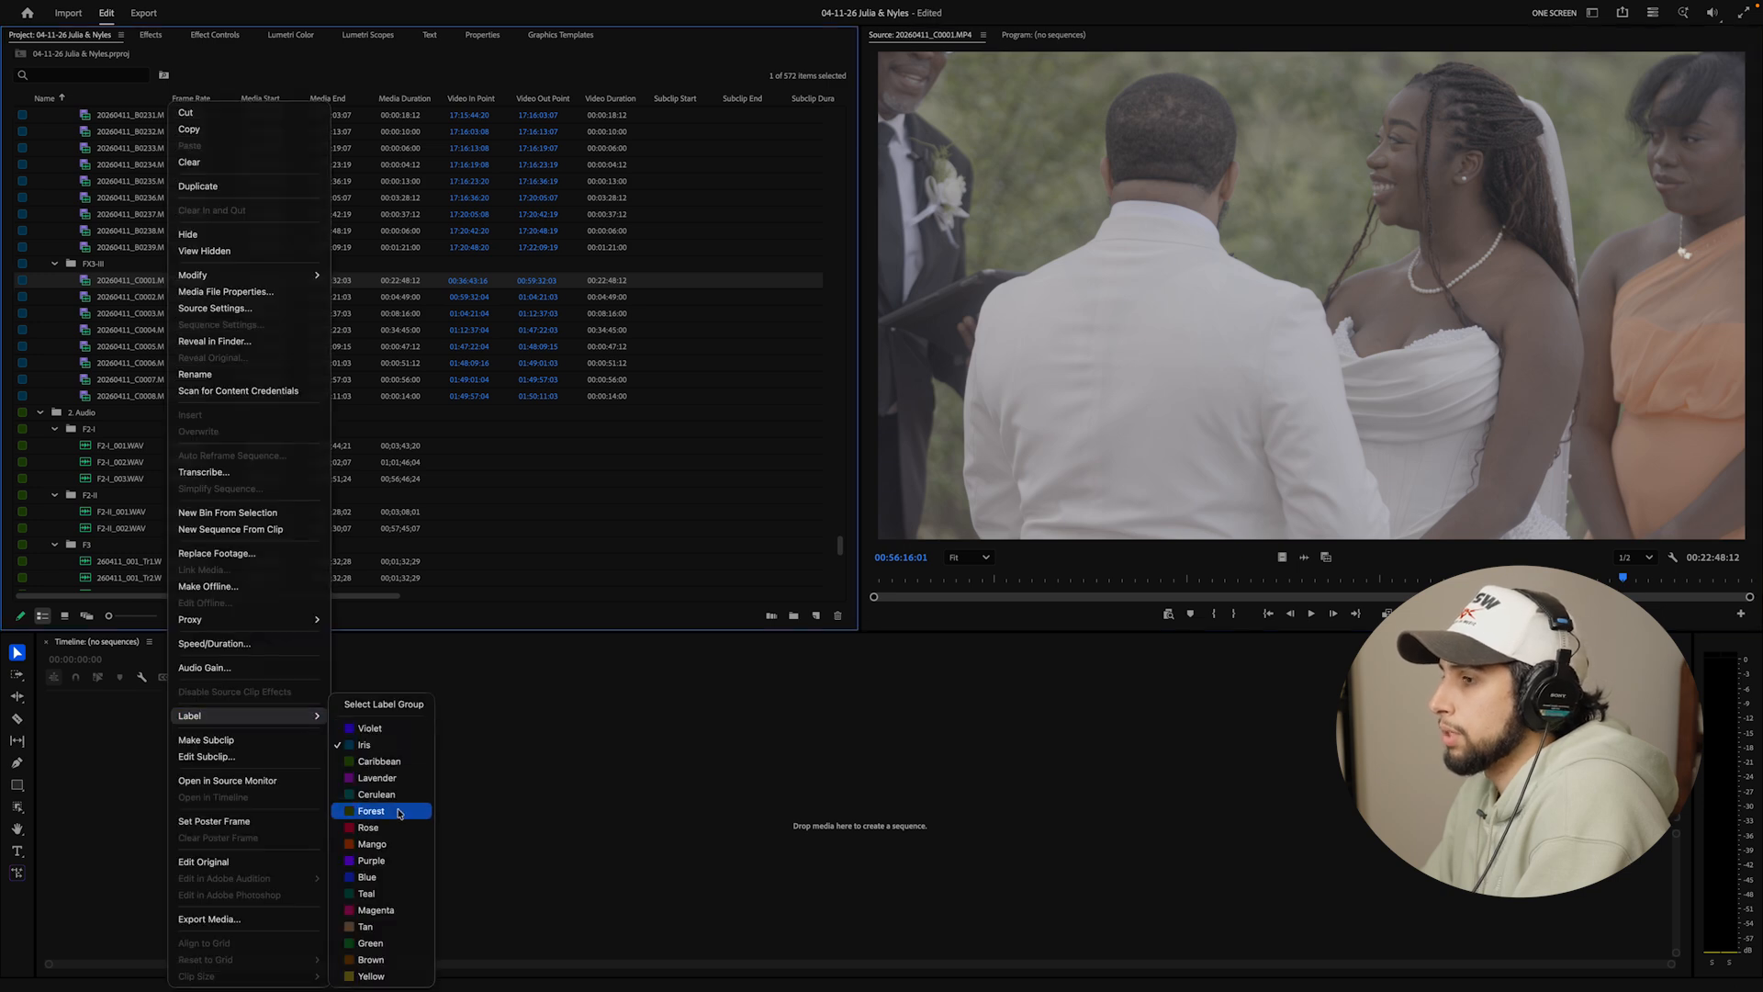
left_click(374, 910)
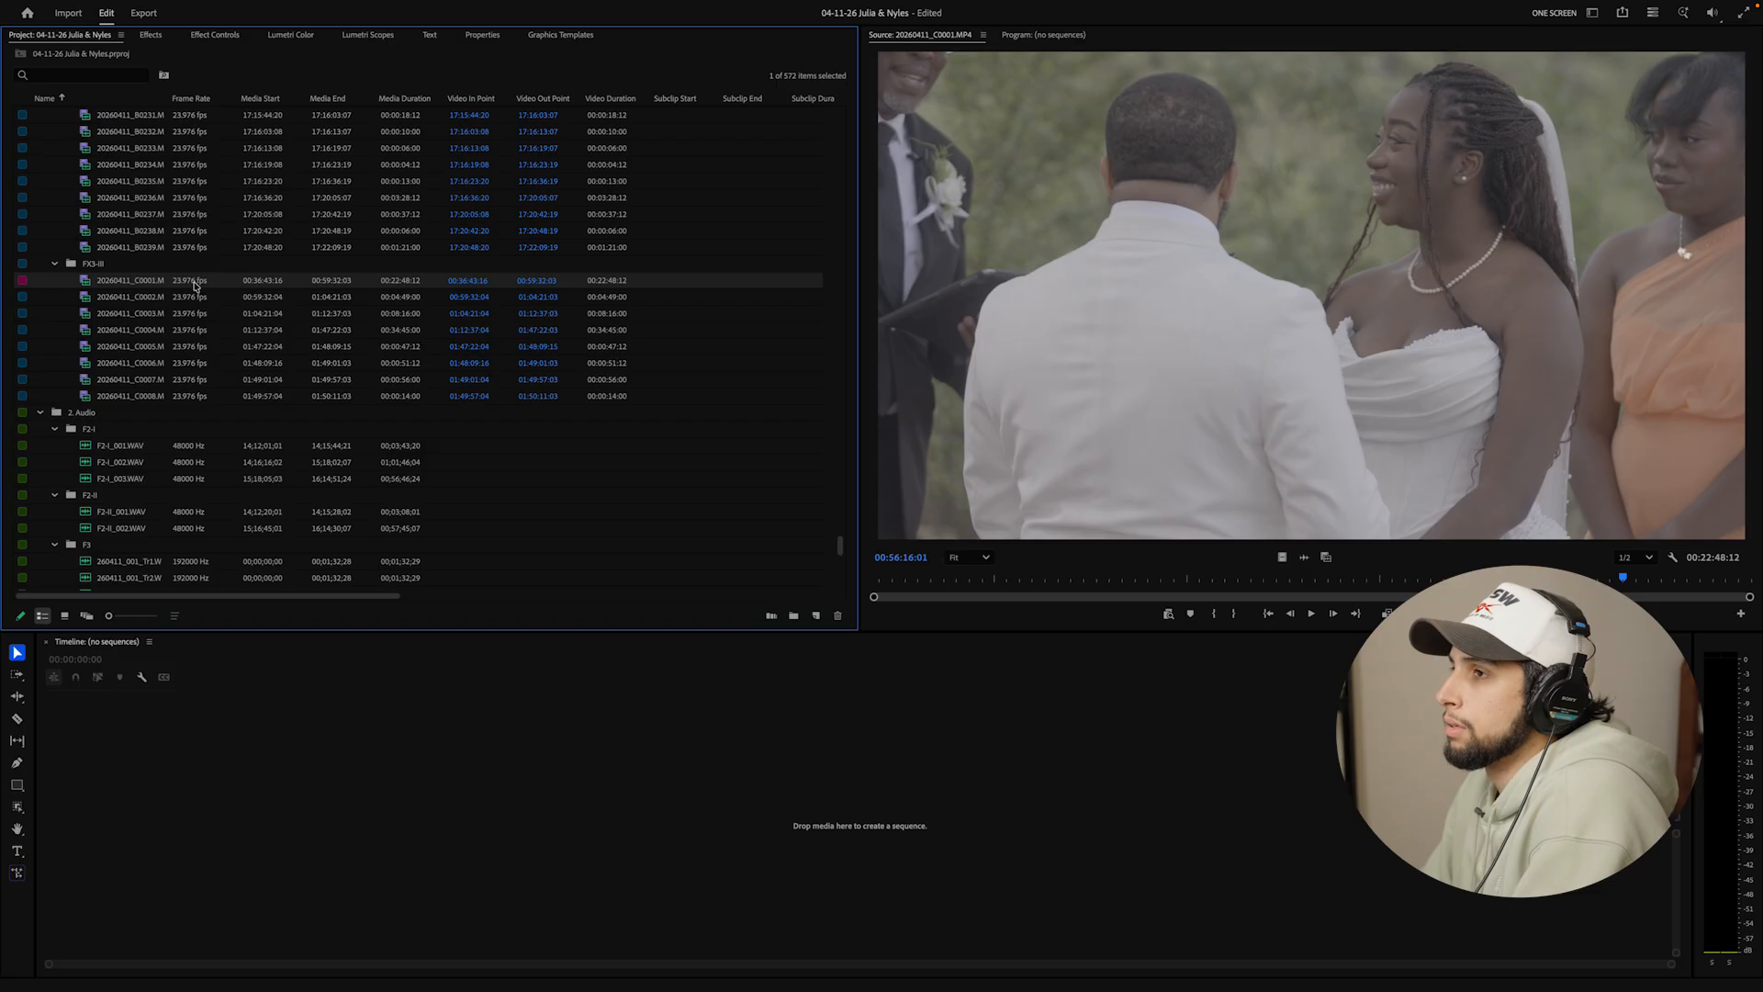
Add the Magenta-labelled ceremony clips B0109, A0132, A0133 and A0134 to the selection alongside C0001
scroll(284, 384, "up", 3)
scroll(283, 384, "up", 20)
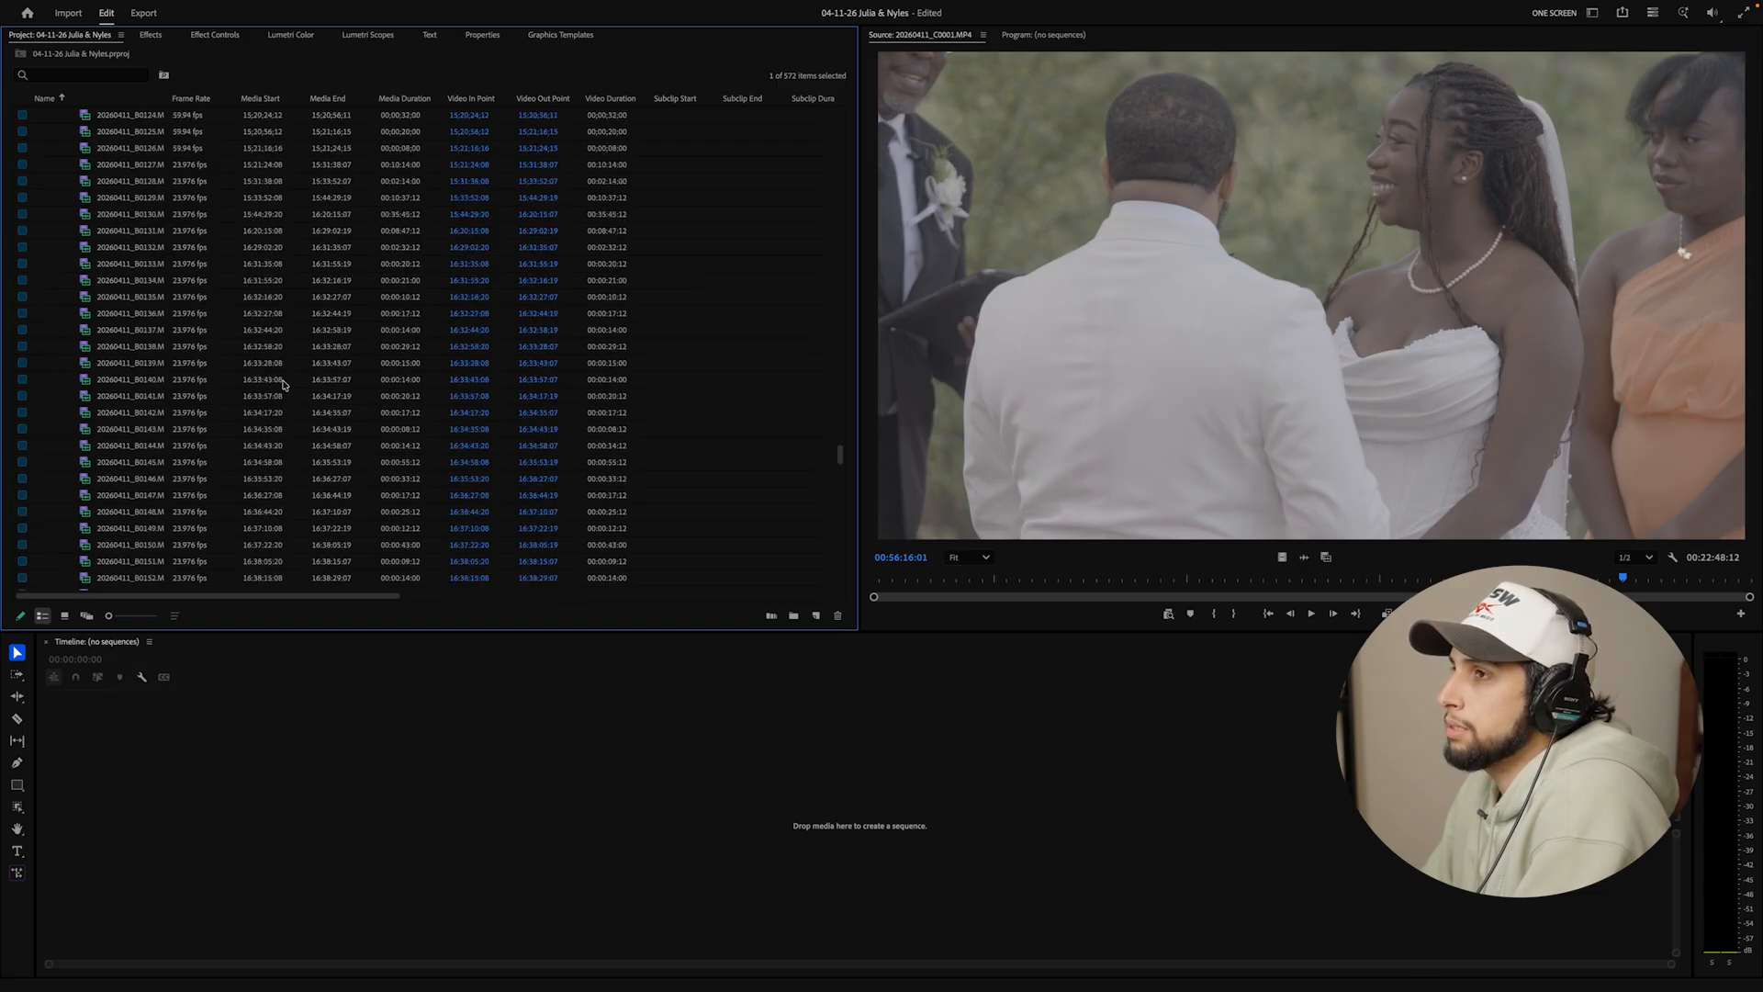
scroll(283, 384, "down", 2)
left_click(194, 426, "ctrl")
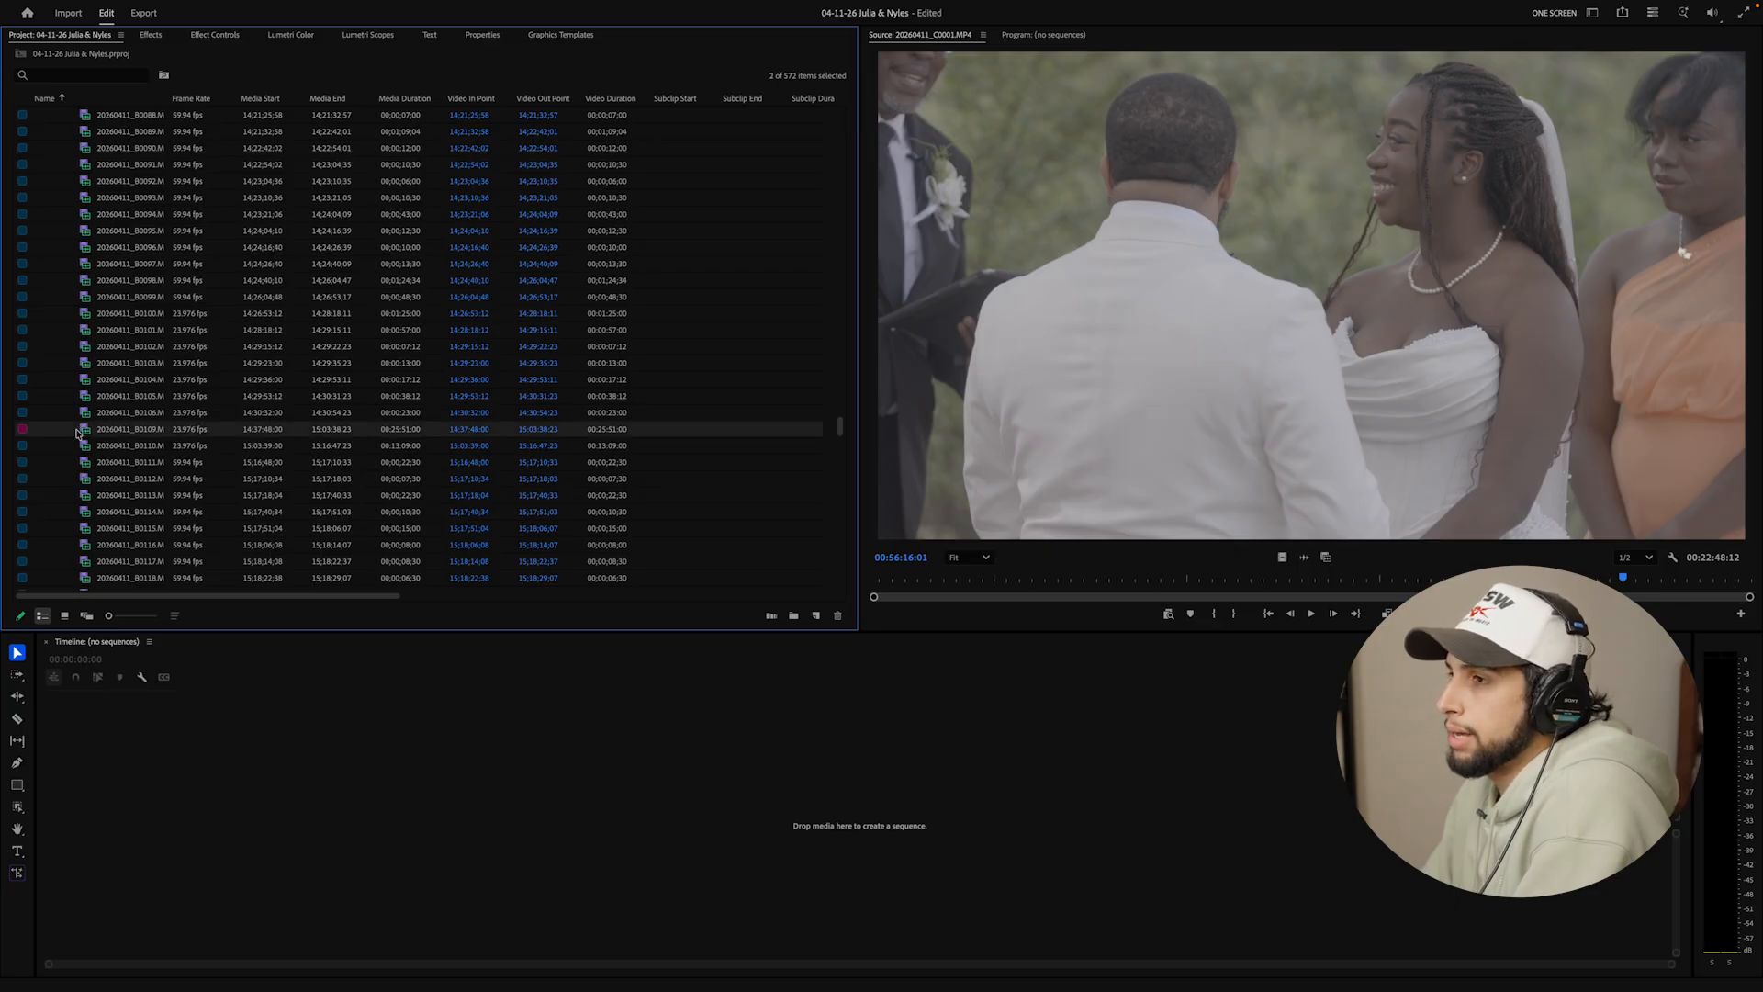
scroll(134, 461, "down", 20)
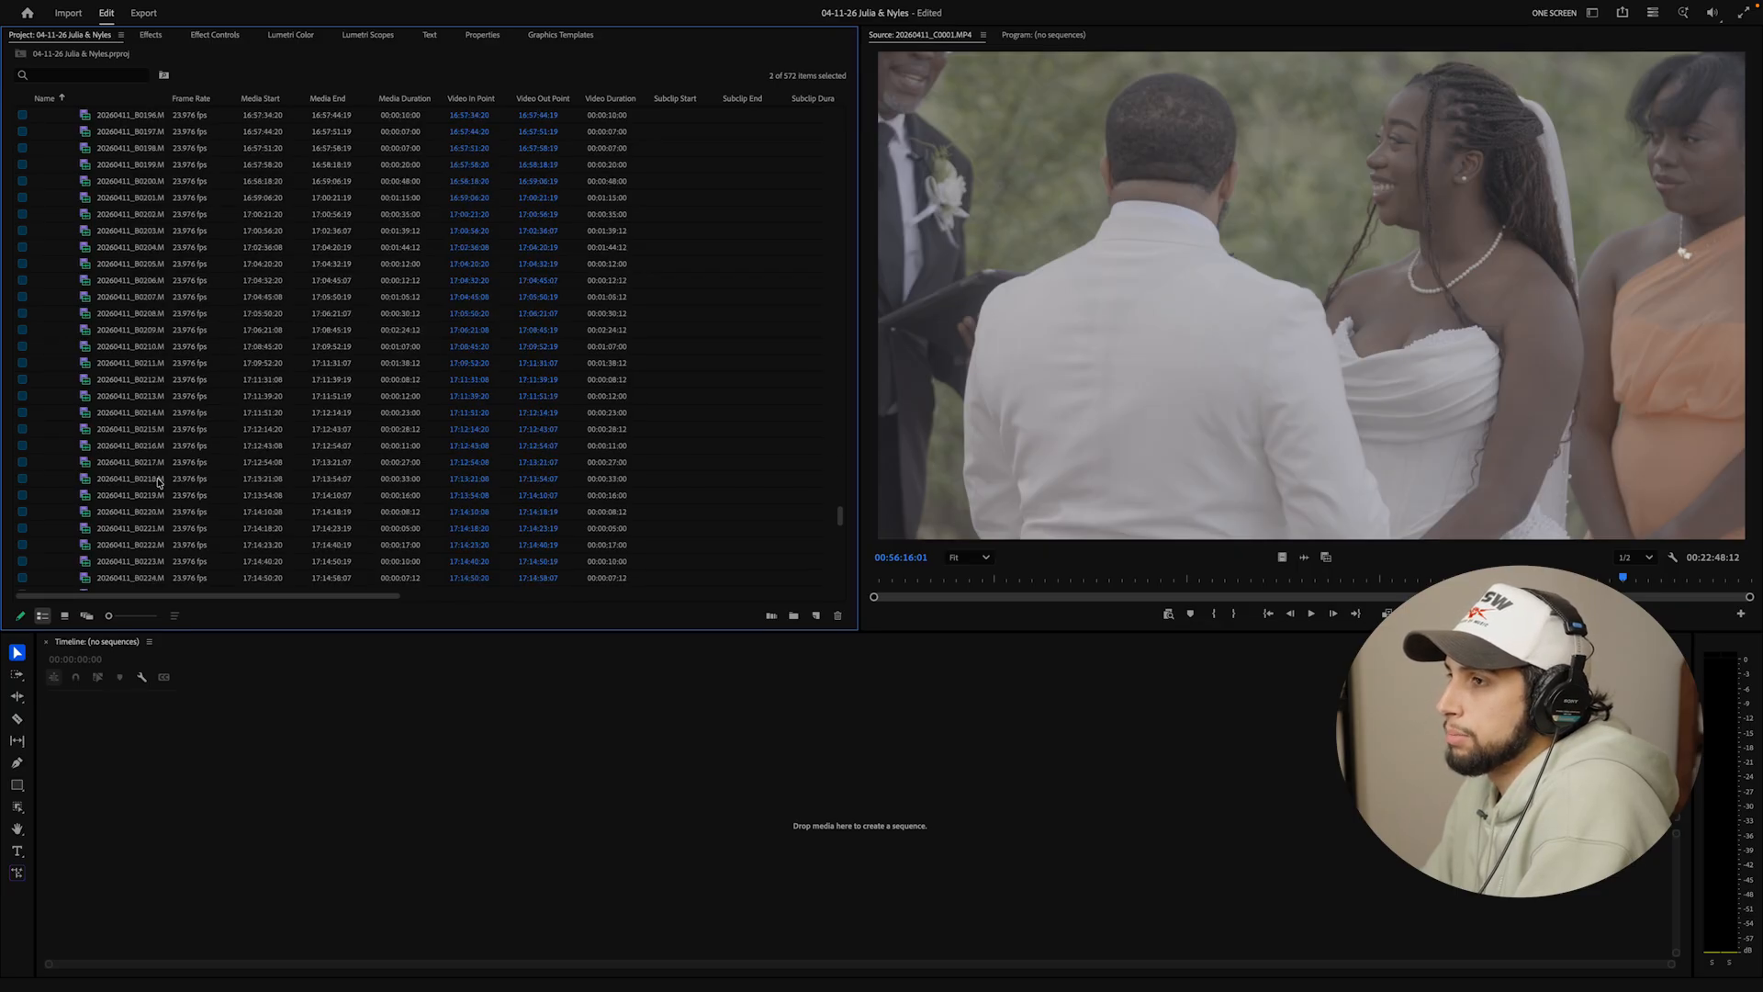
scroll(158, 482, "up", 20)
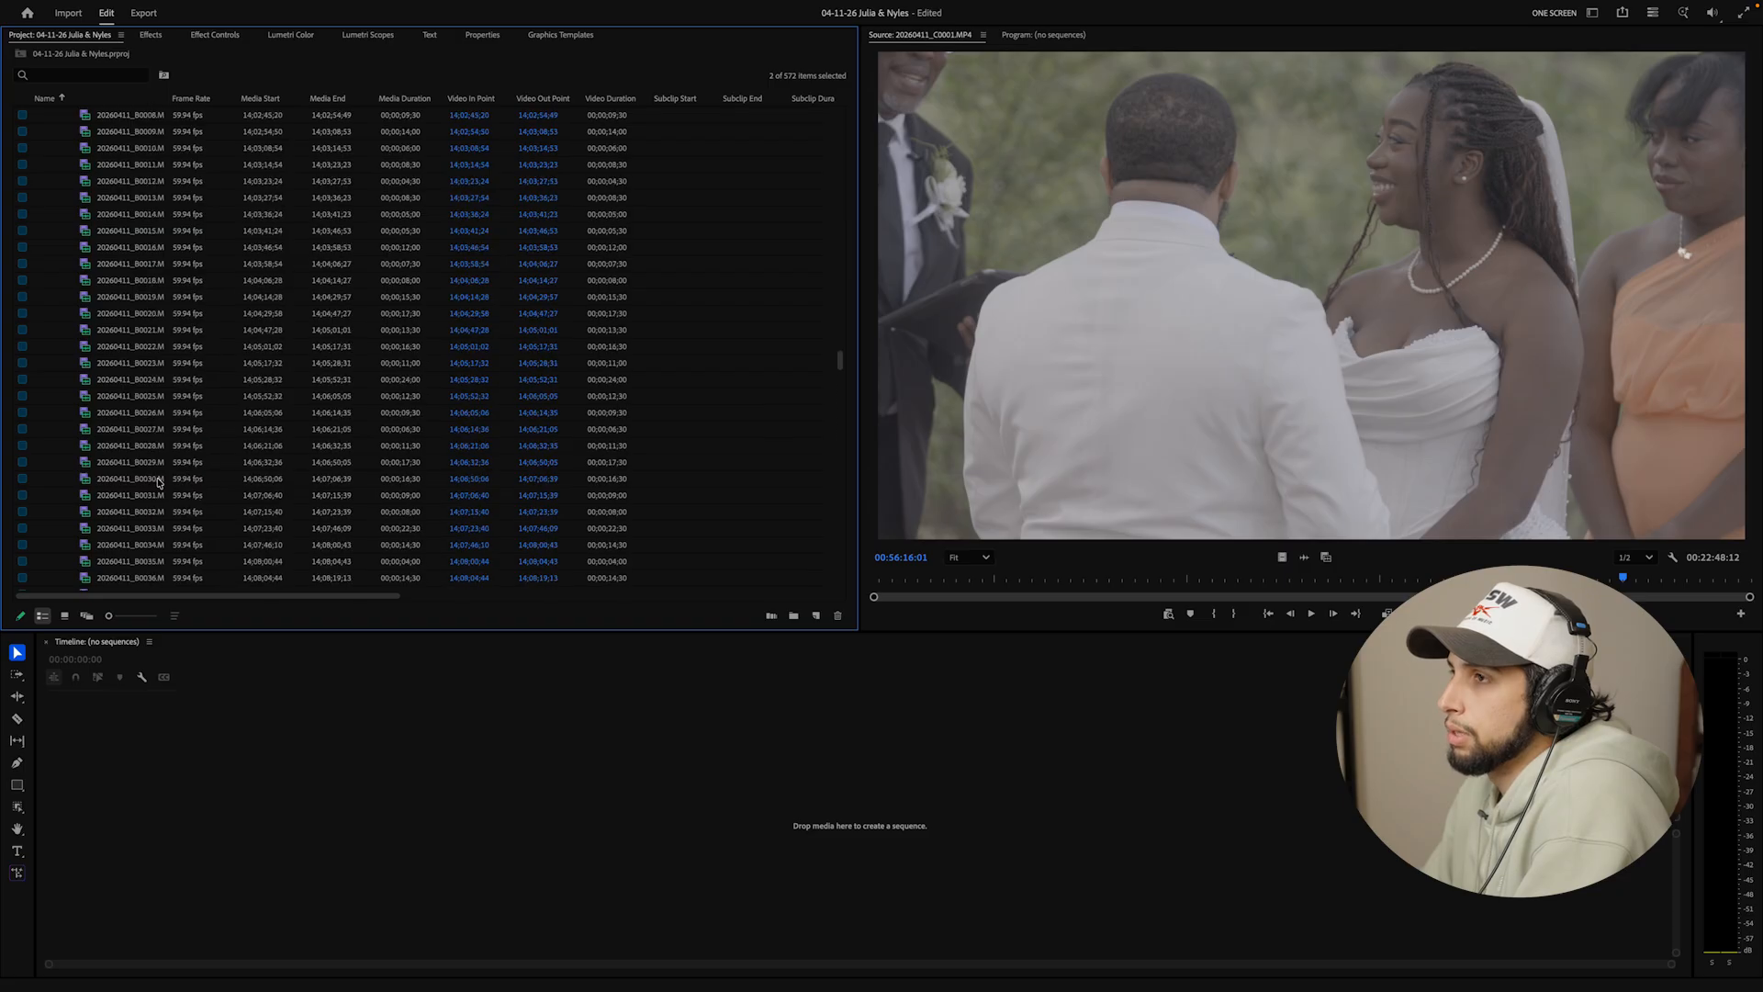
scroll(158, 481, "up", 20)
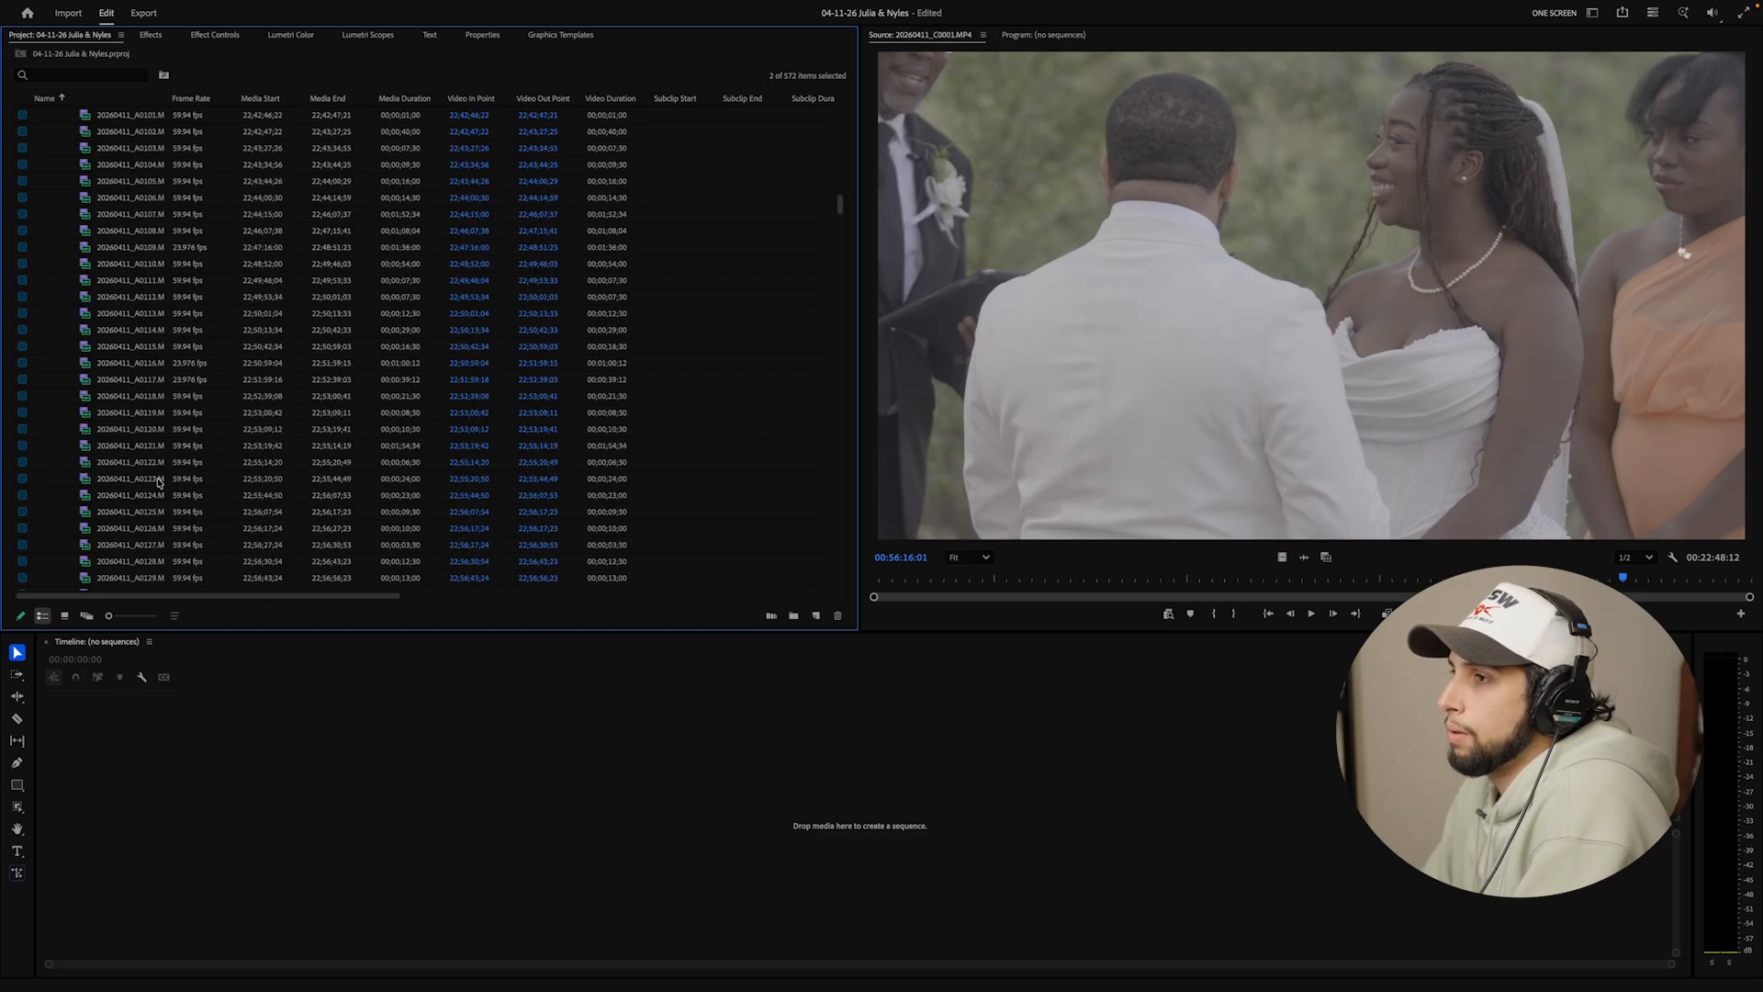
left_click(136, 313, "ctrl")
left_click(135, 296, "ctrl")
left_click(134, 280, "ctrl")
Extend the selection with the ceremony audio recordings in the F2-I, F2-II, F3, GM and H1N bins
scroll(149, 342, "down", 20)
scroll(149, 342, "down", 20)
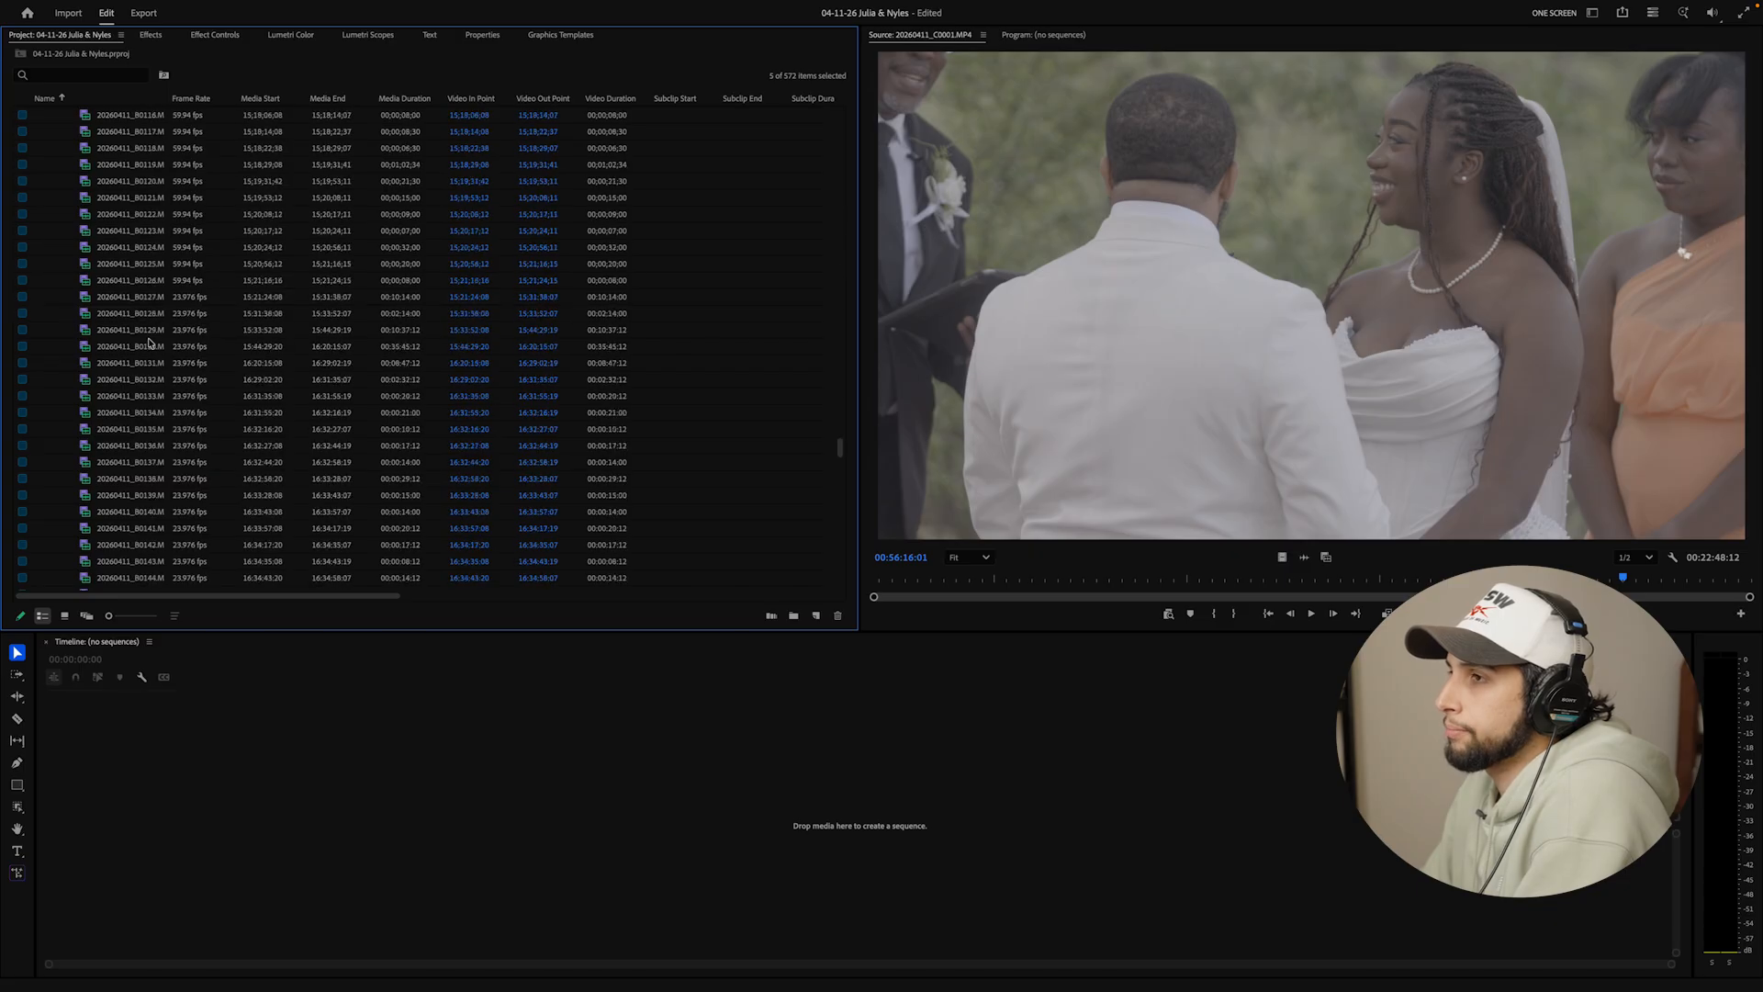
scroll(149, 342, "up", 2)
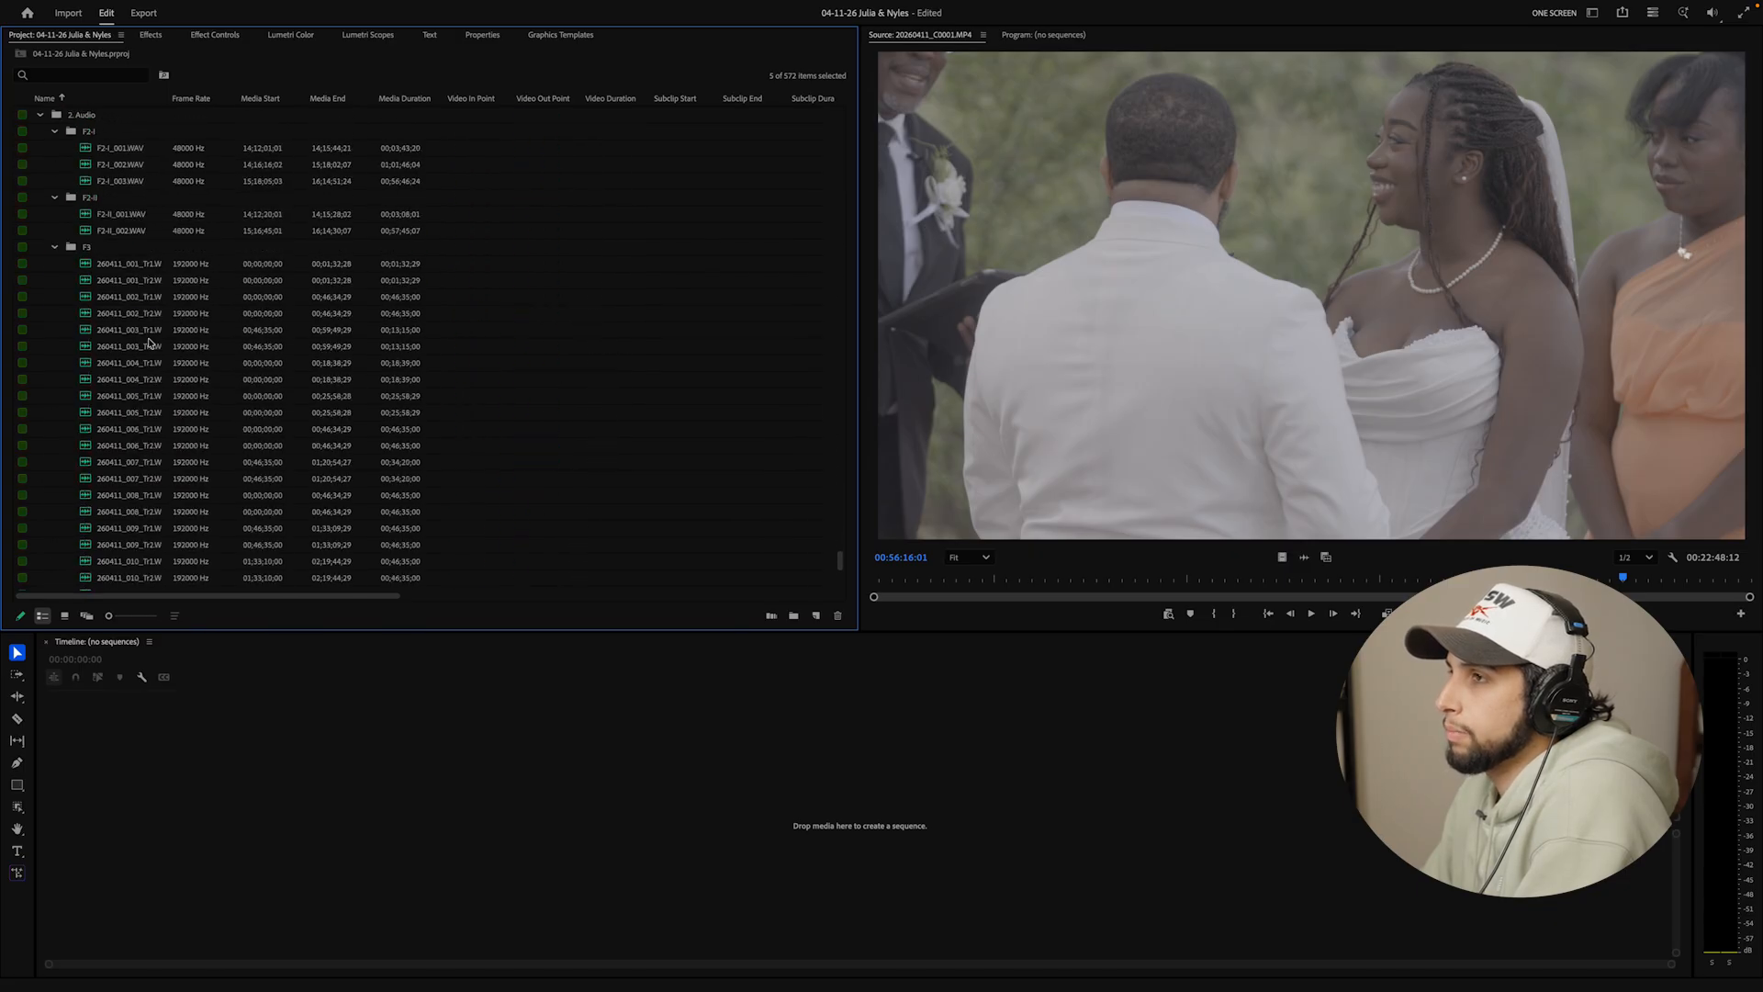
left_click(136, 264, "ctrl")
left_click(134, 281, "ctrl")
left_click(134, 297, "ctrl")
left_click(134, 330, "ctrl")
left_click(133, 347, "ctrl")
scroll(138, 404, "down", 10)
left_click(135, 466, "shift")
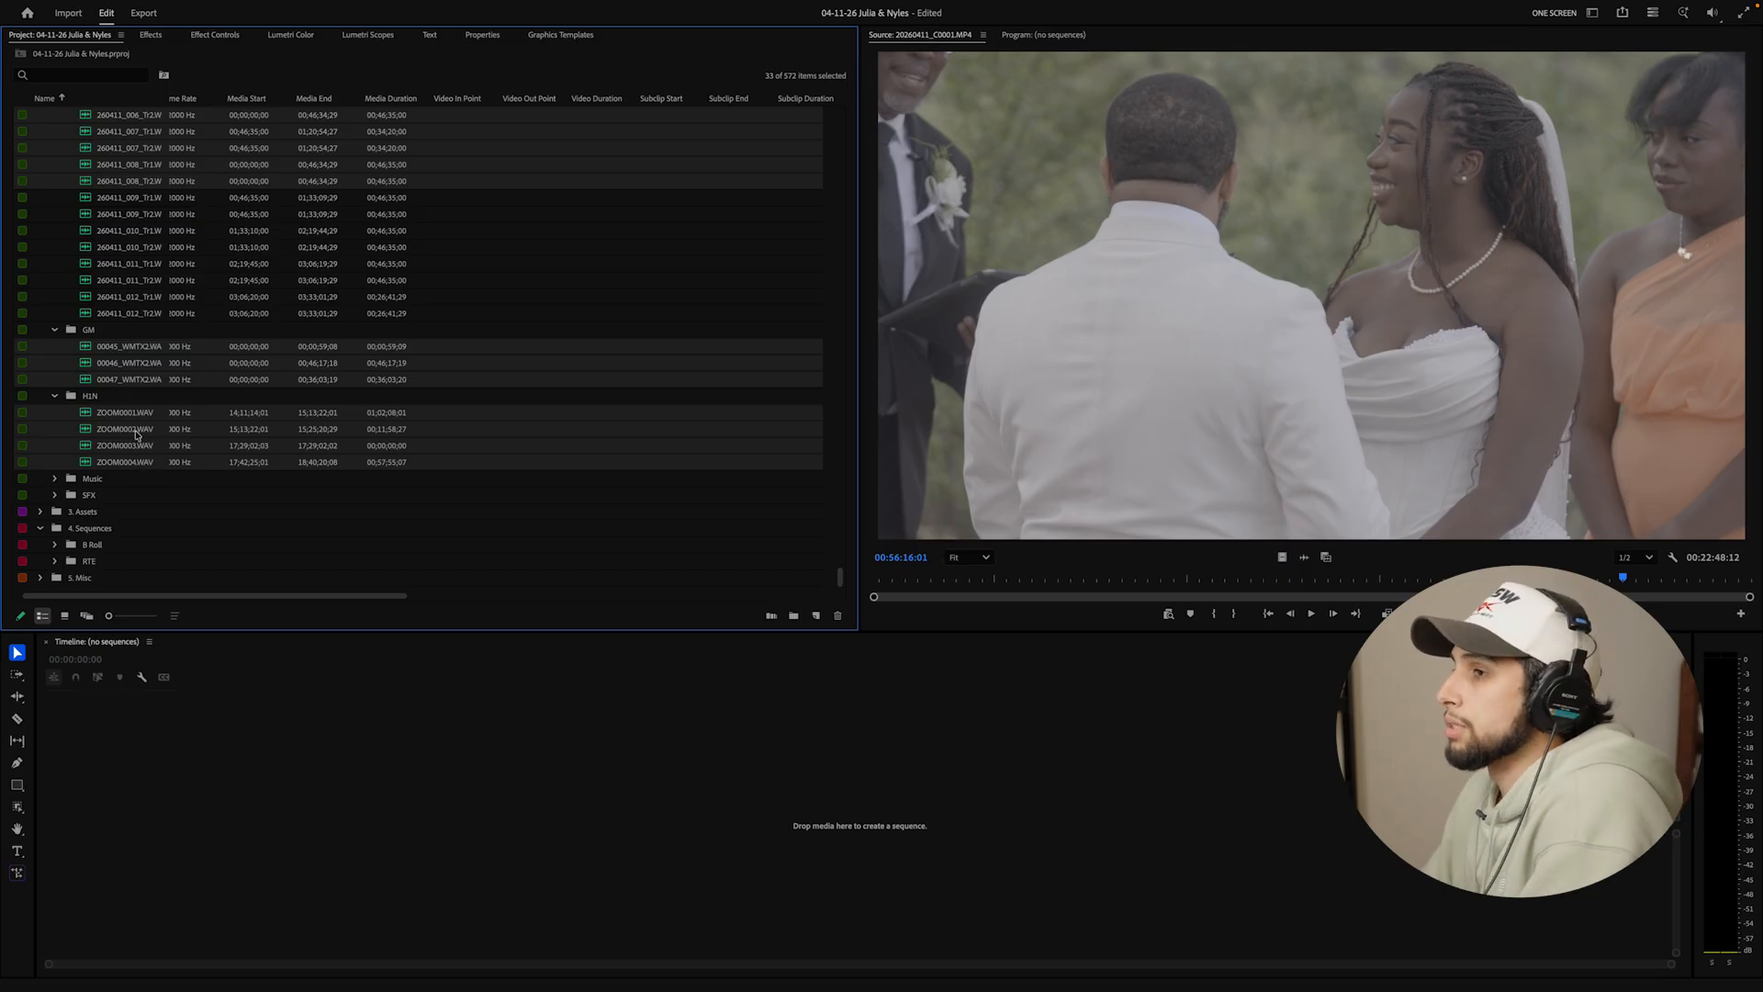
Create a multi-camera source sequence with the name suffix Ceremony from the selection, synchronized by audio track channel 1 with Camera 1 audio settings
right_click(130, 439)
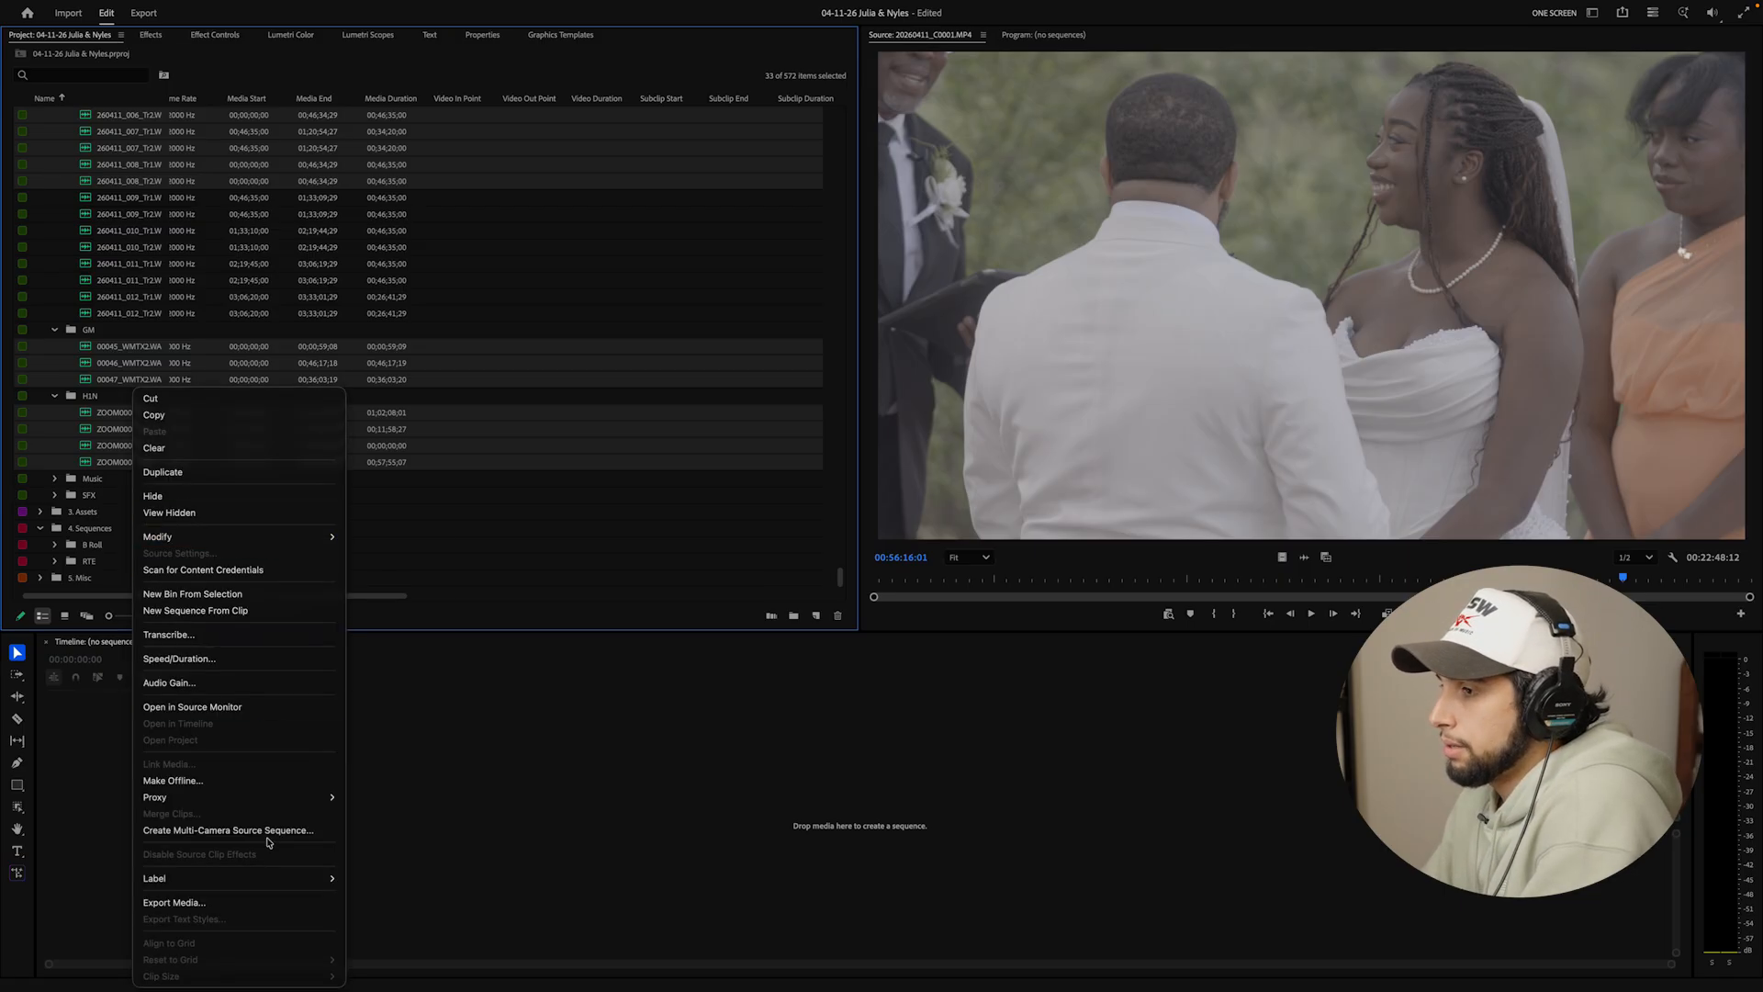
left_click(211, 831)
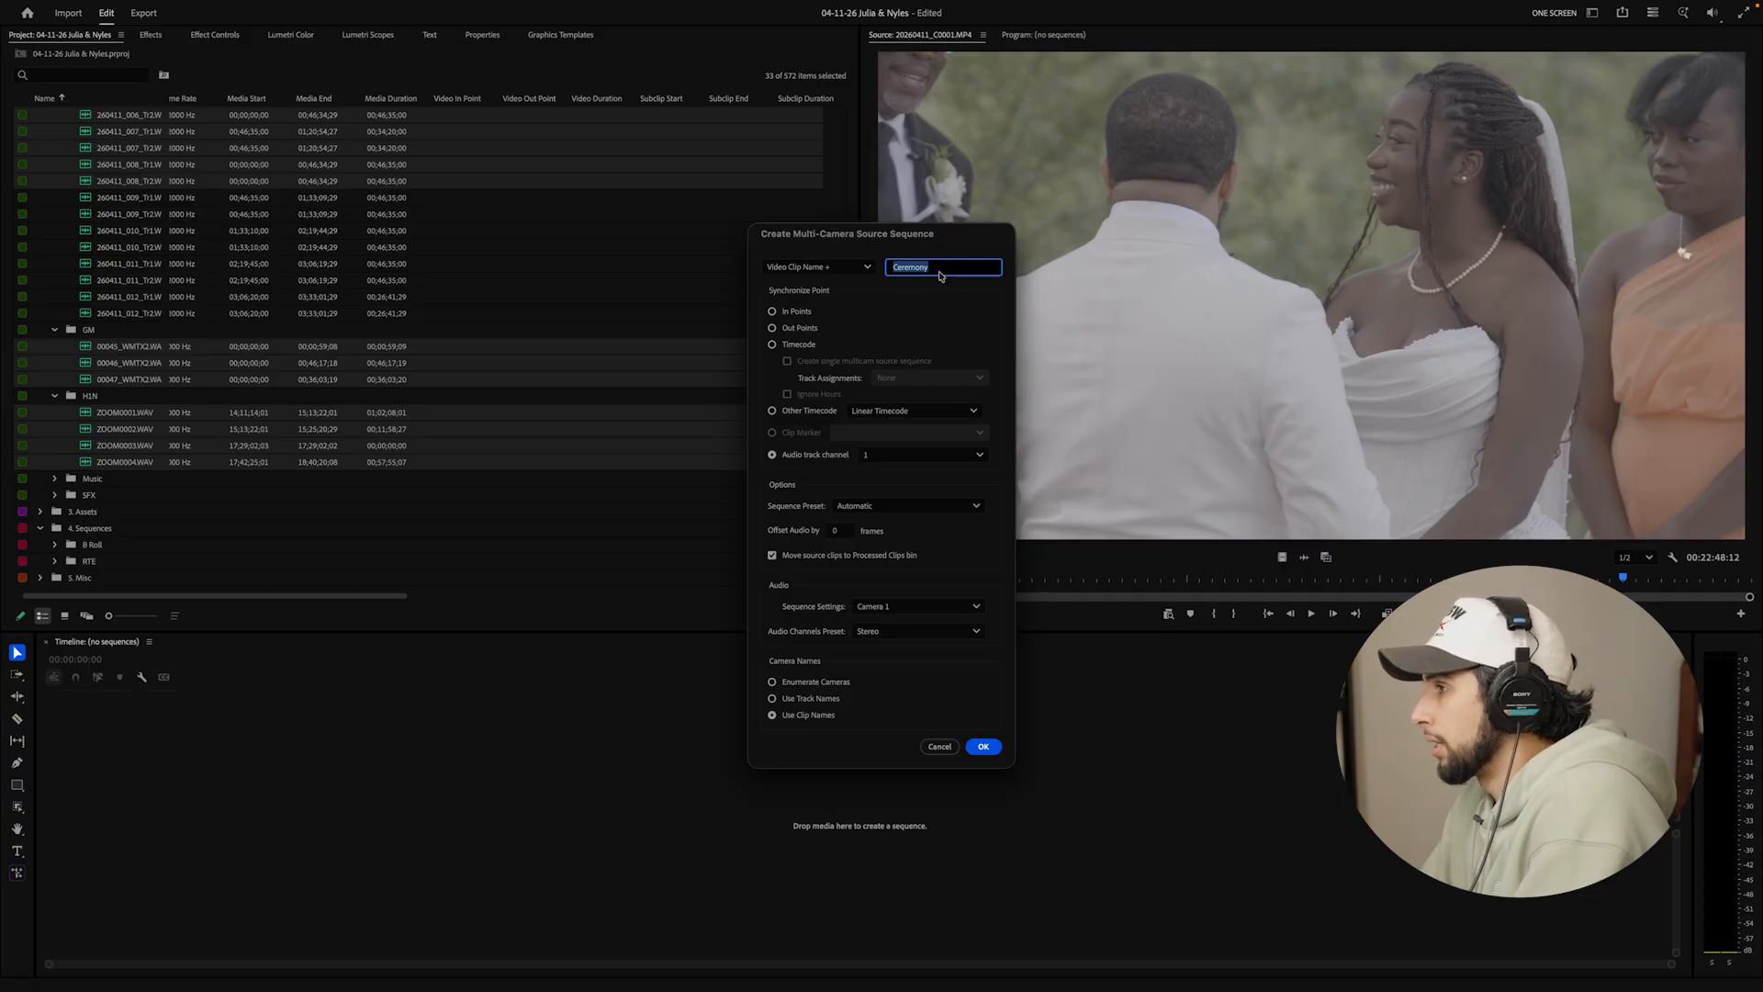
left_click(957, 249)
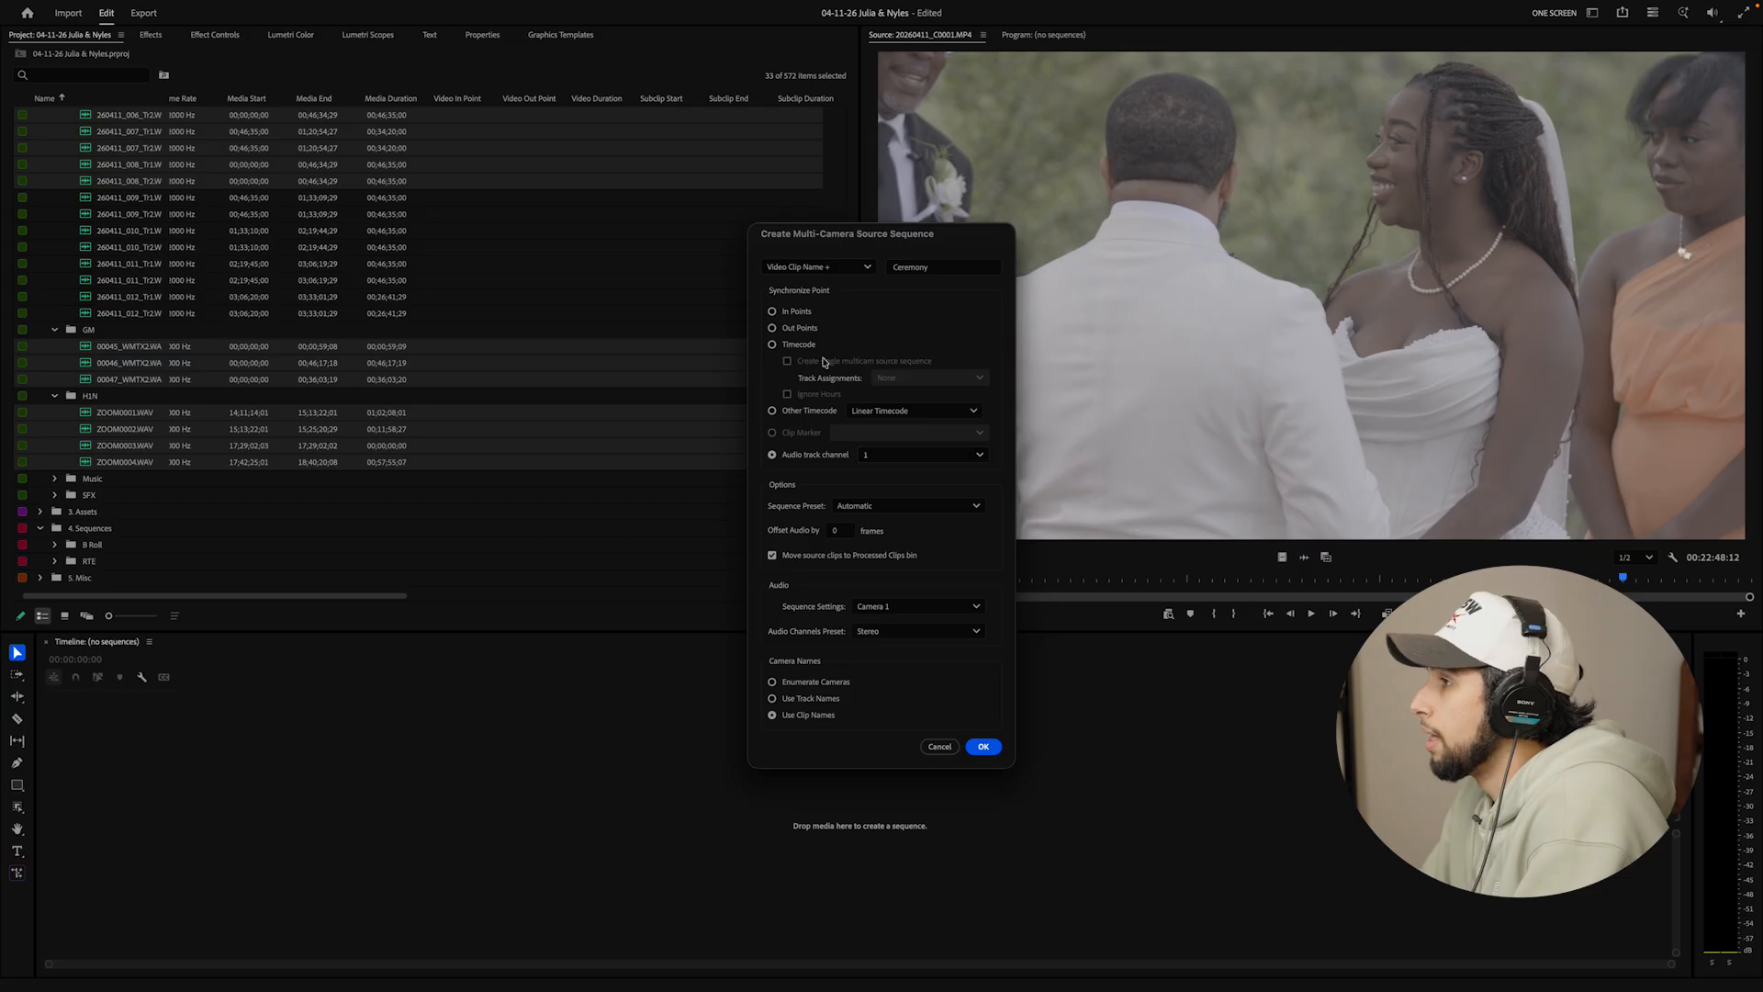
left_click(878, 457)
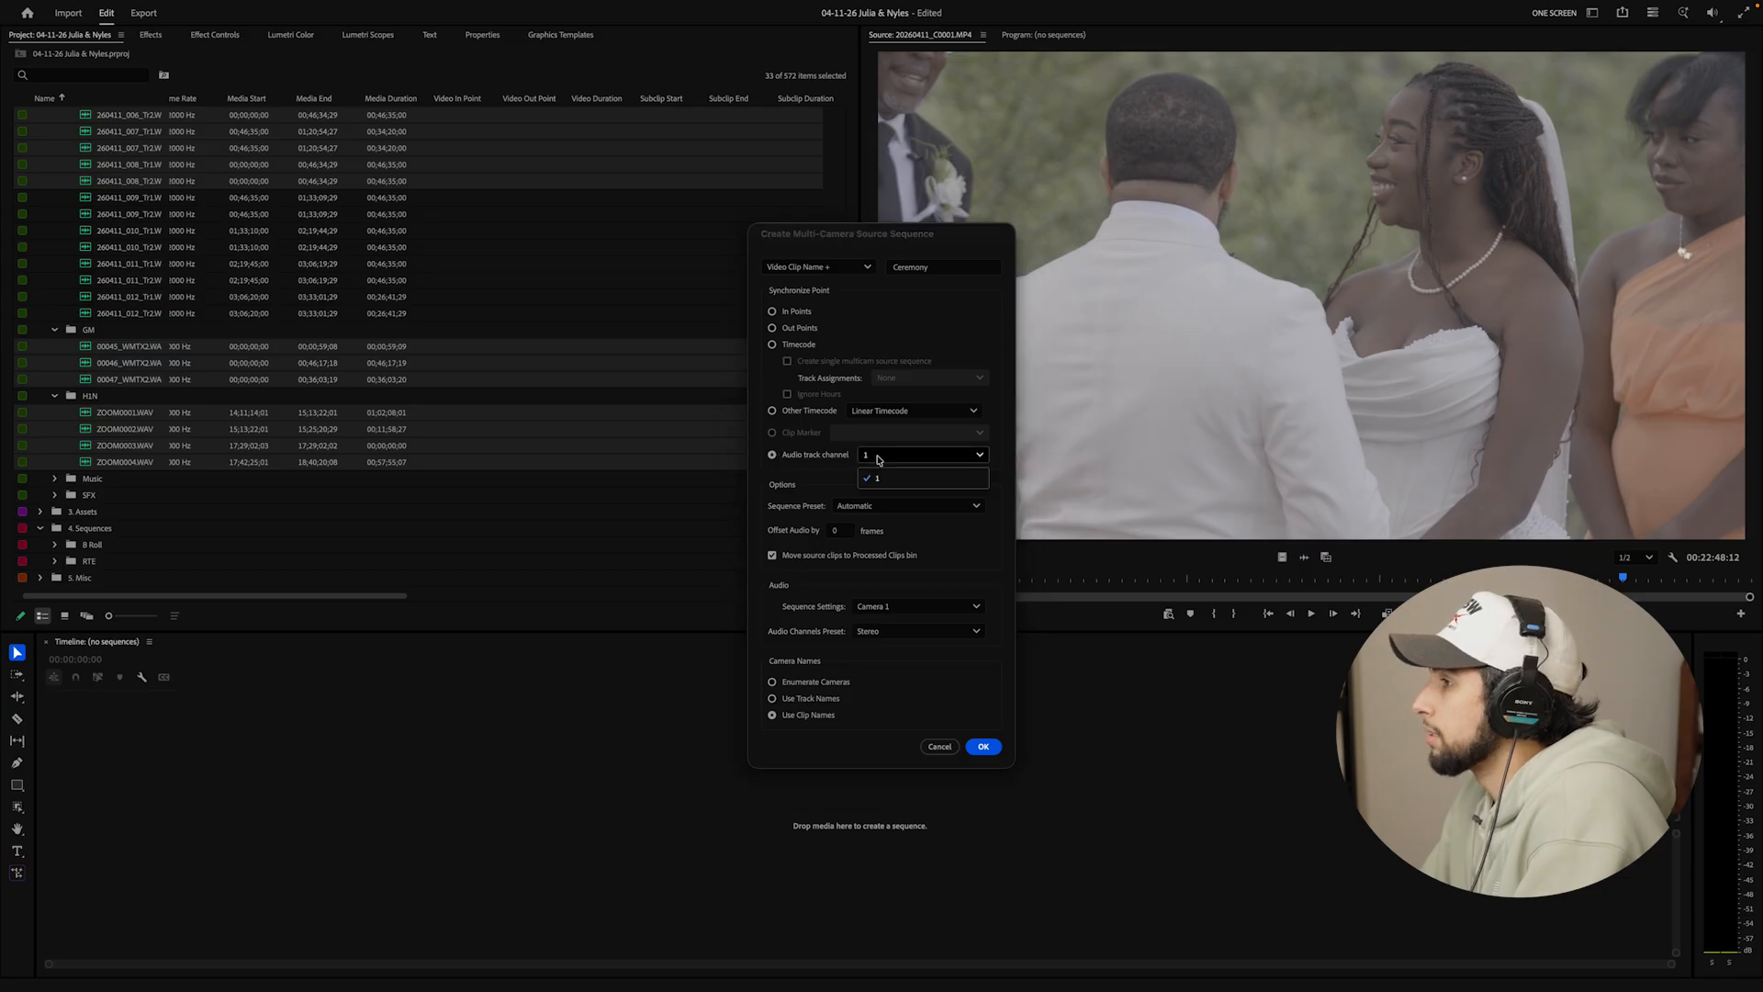
left_click(892, 457)
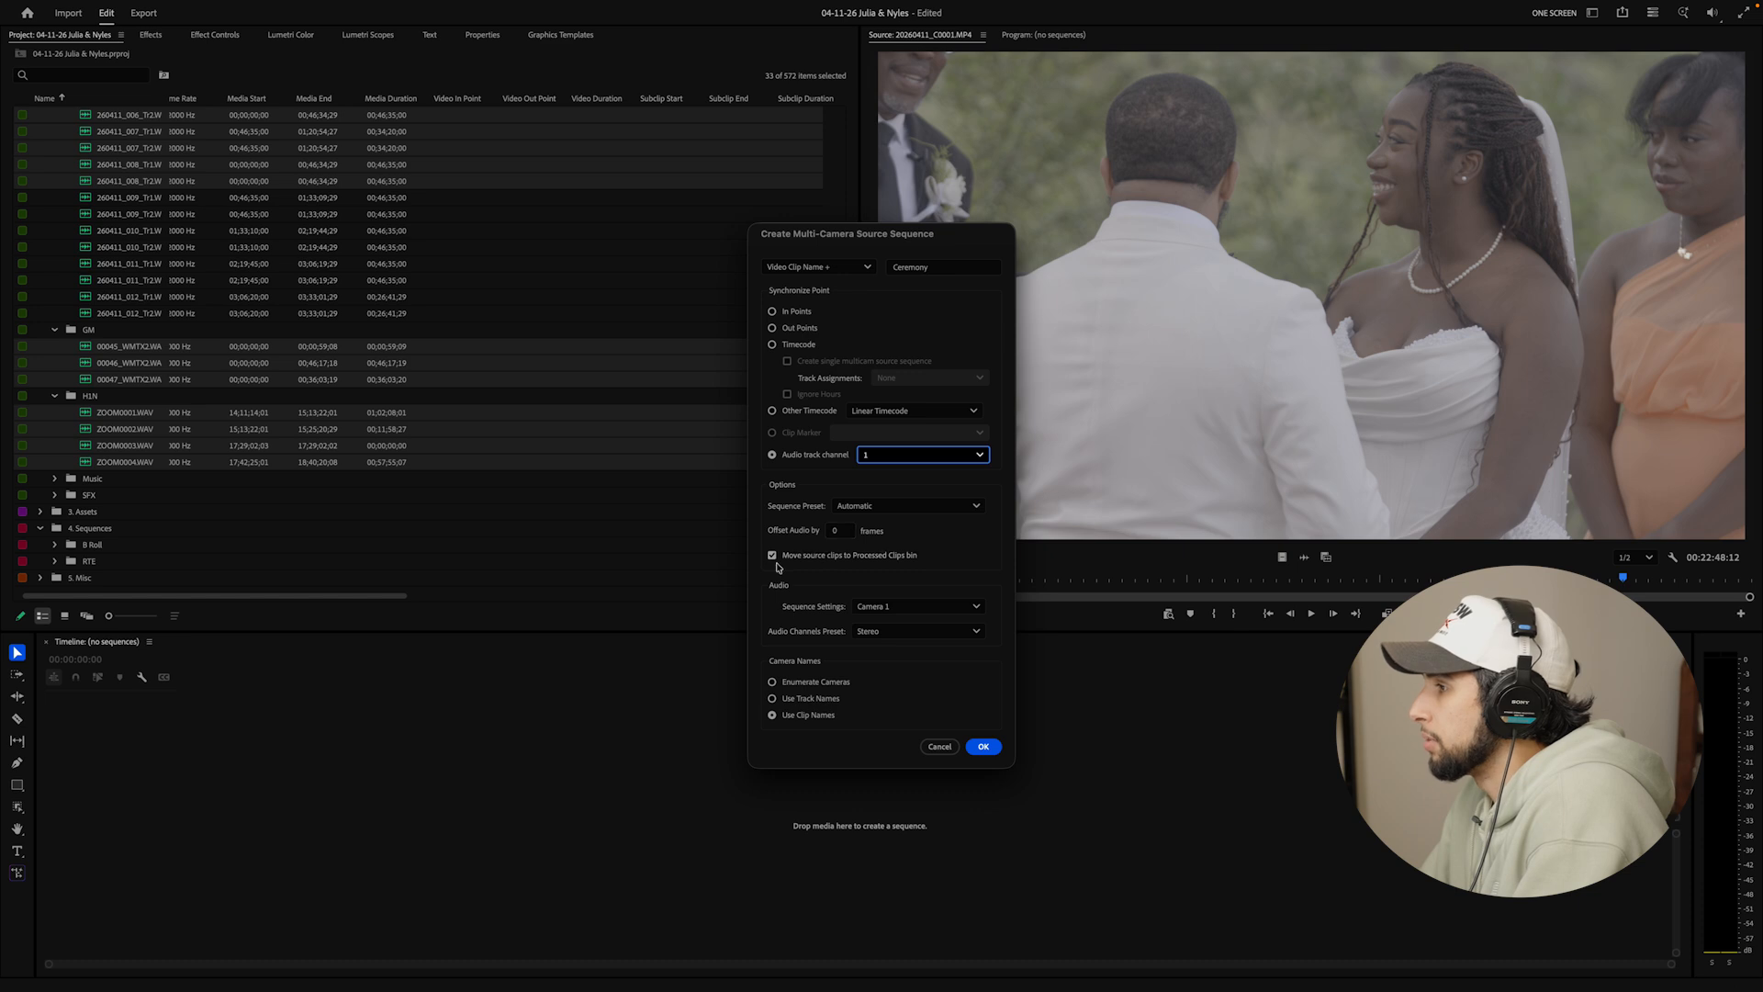
left_click(914, 607)
left_click(906, 630)
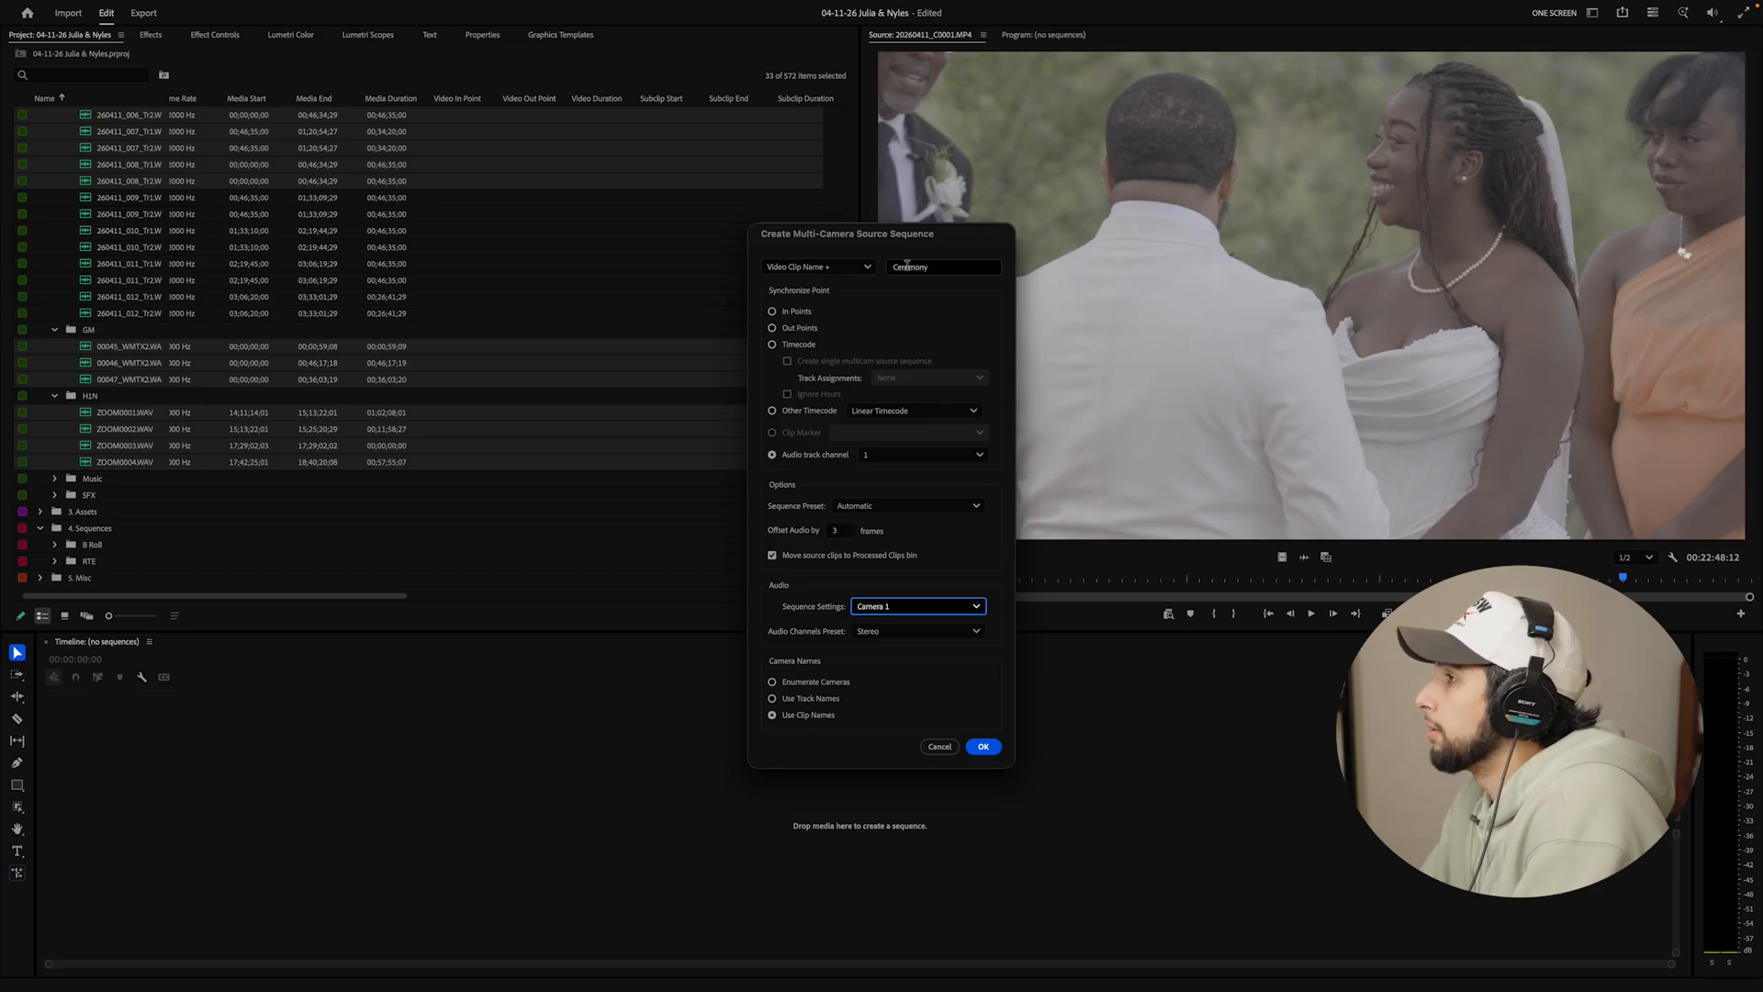
left_click(984, 747)
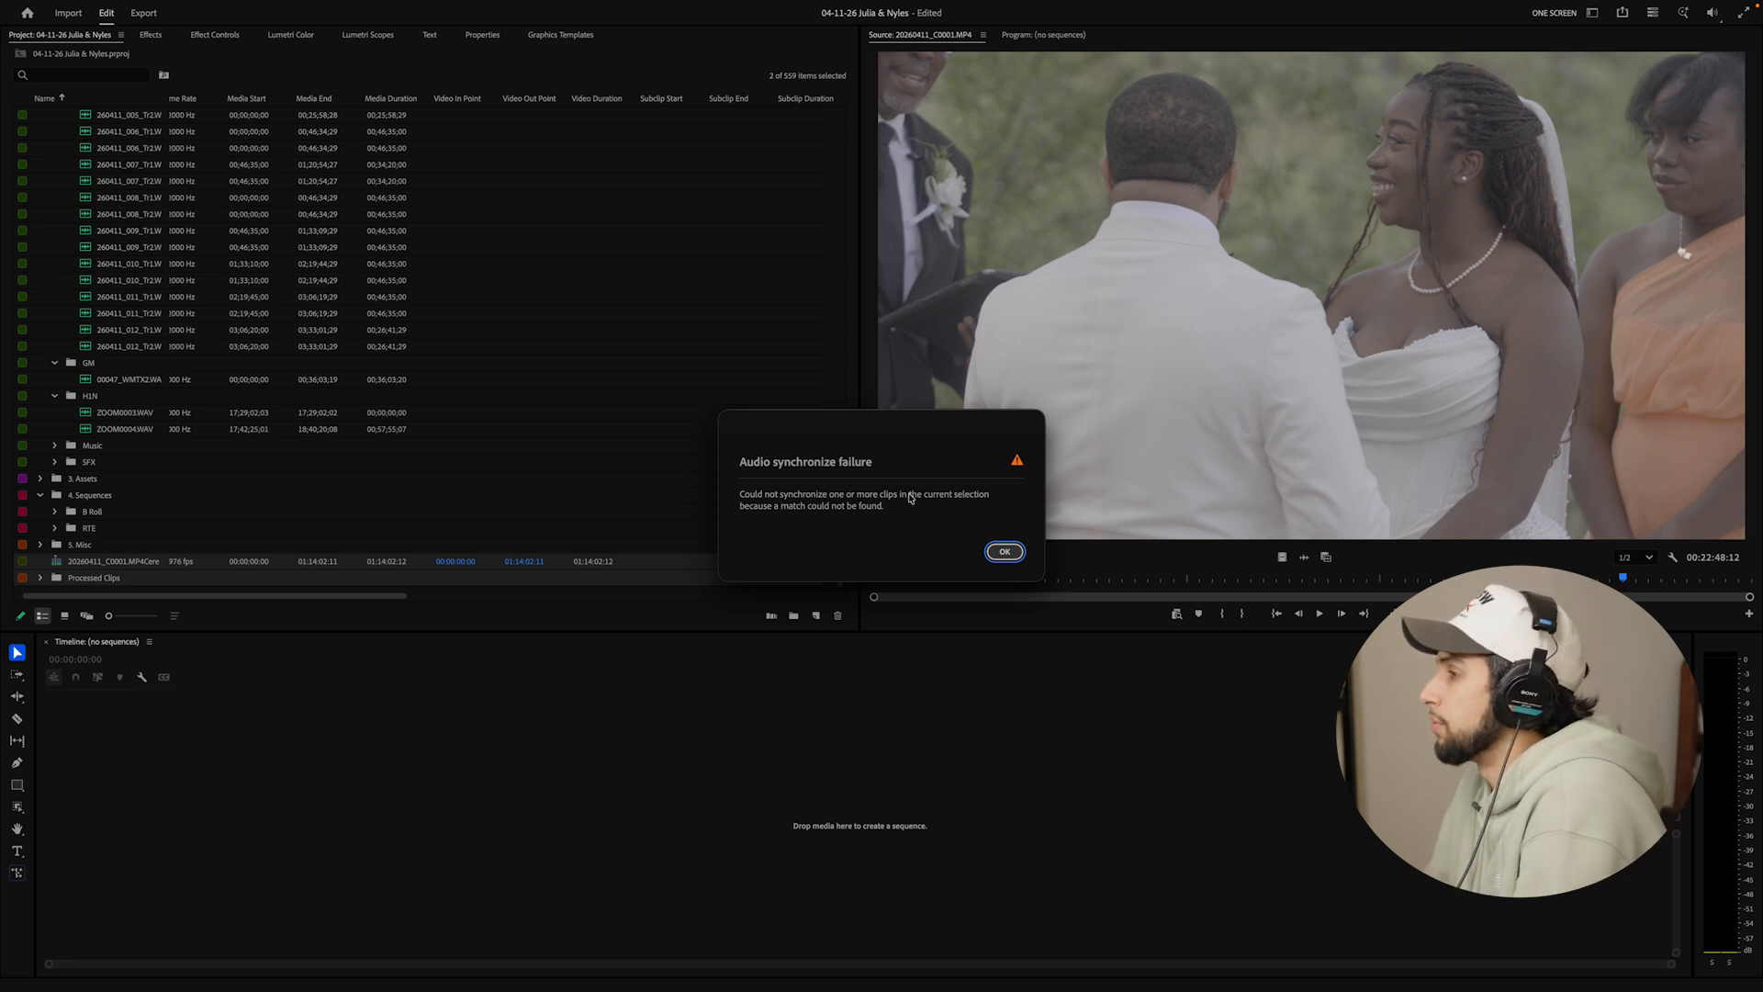
left_click(1012, 552)
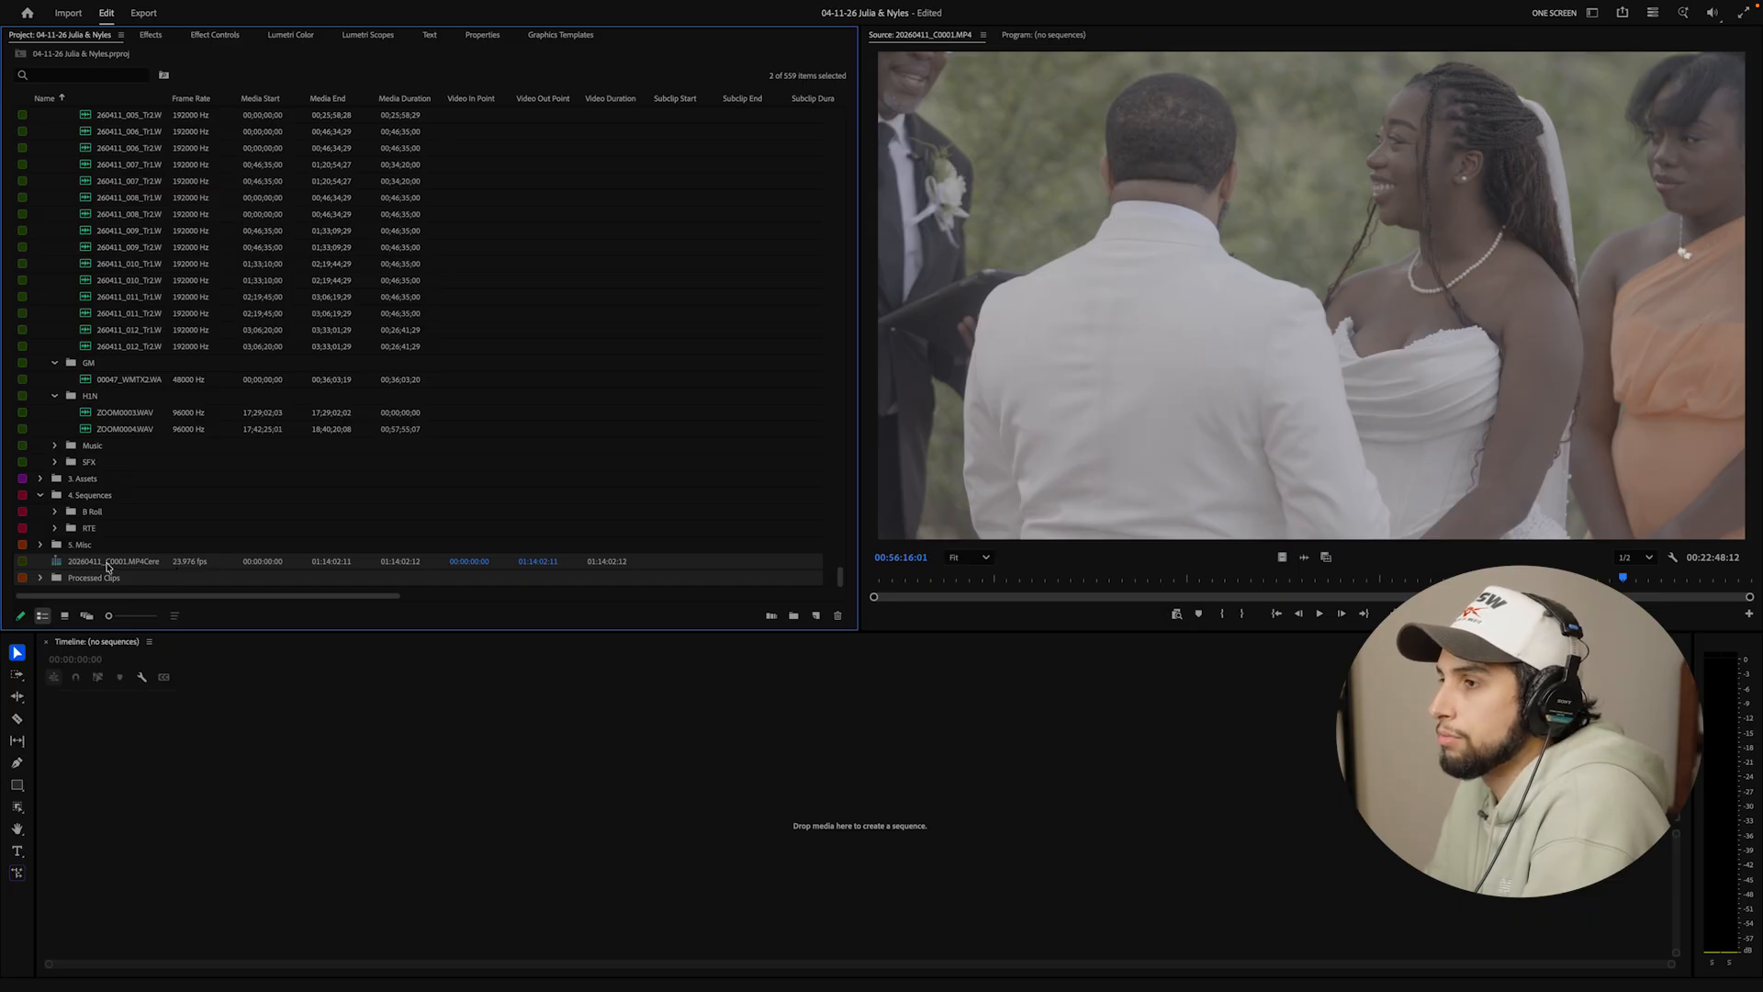
Expand the Processed Clips bin and review the video and audio clips it contains
left_click(58, 565)
left_click(40, 581)
scroll(55, 579, "down", 5)
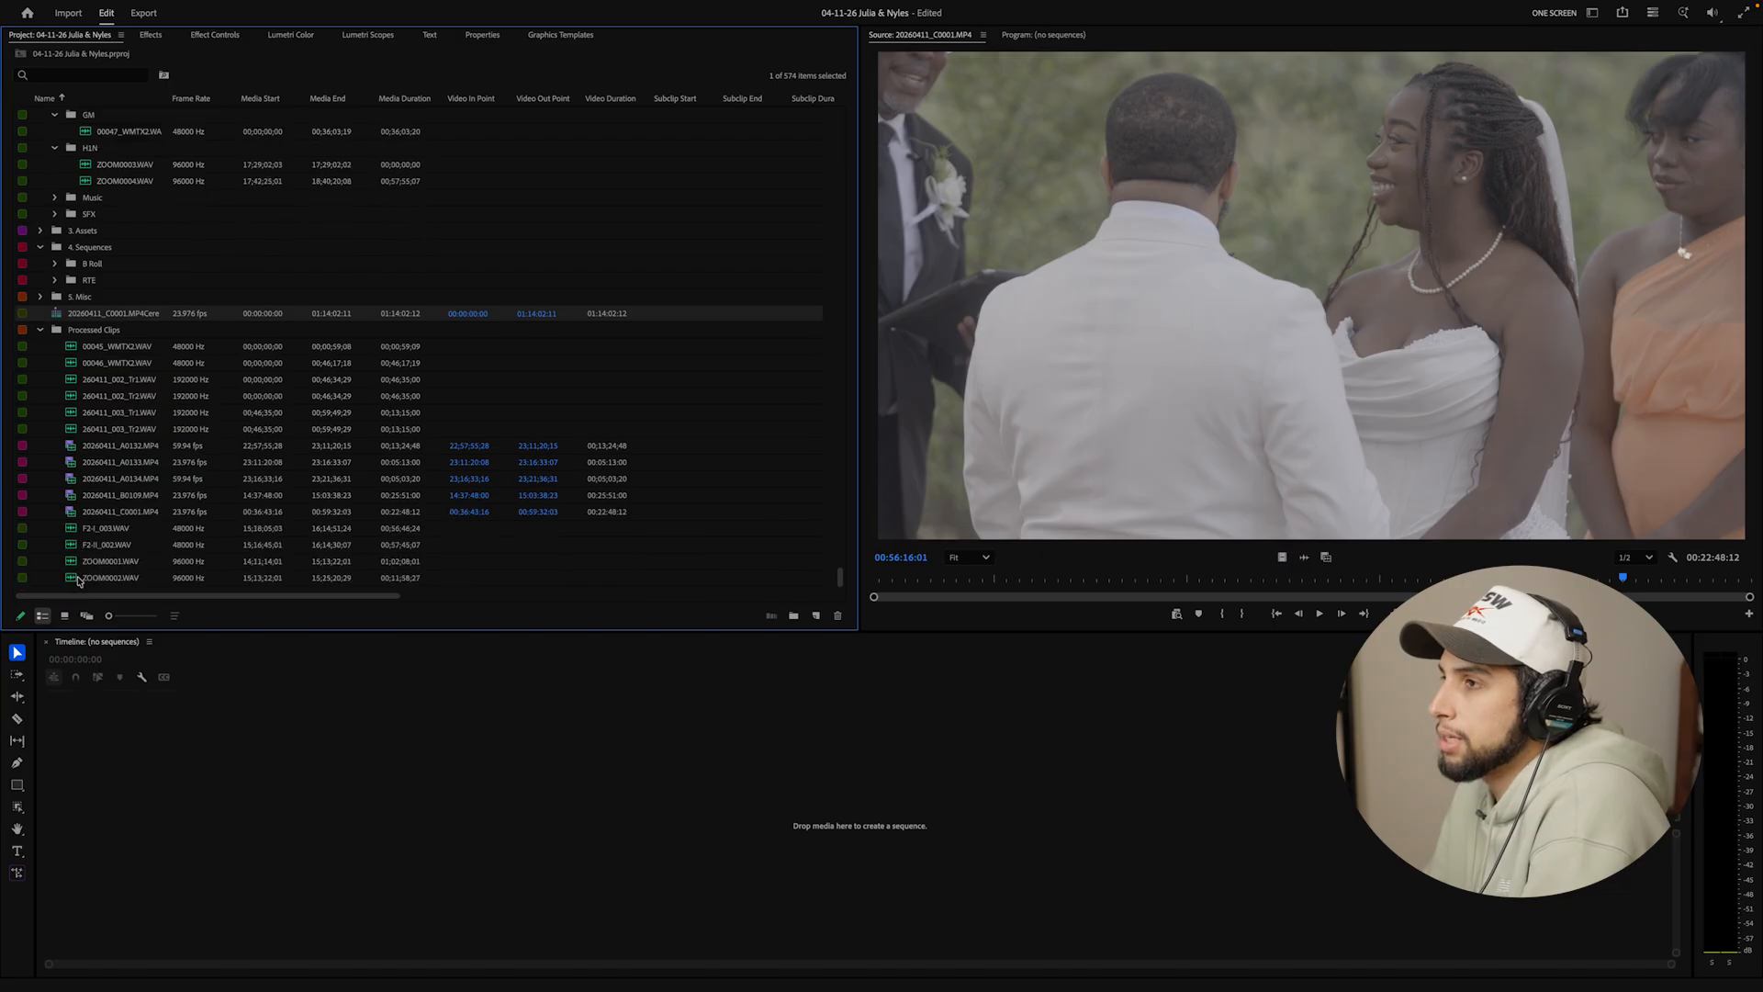
left_click(119, 350)
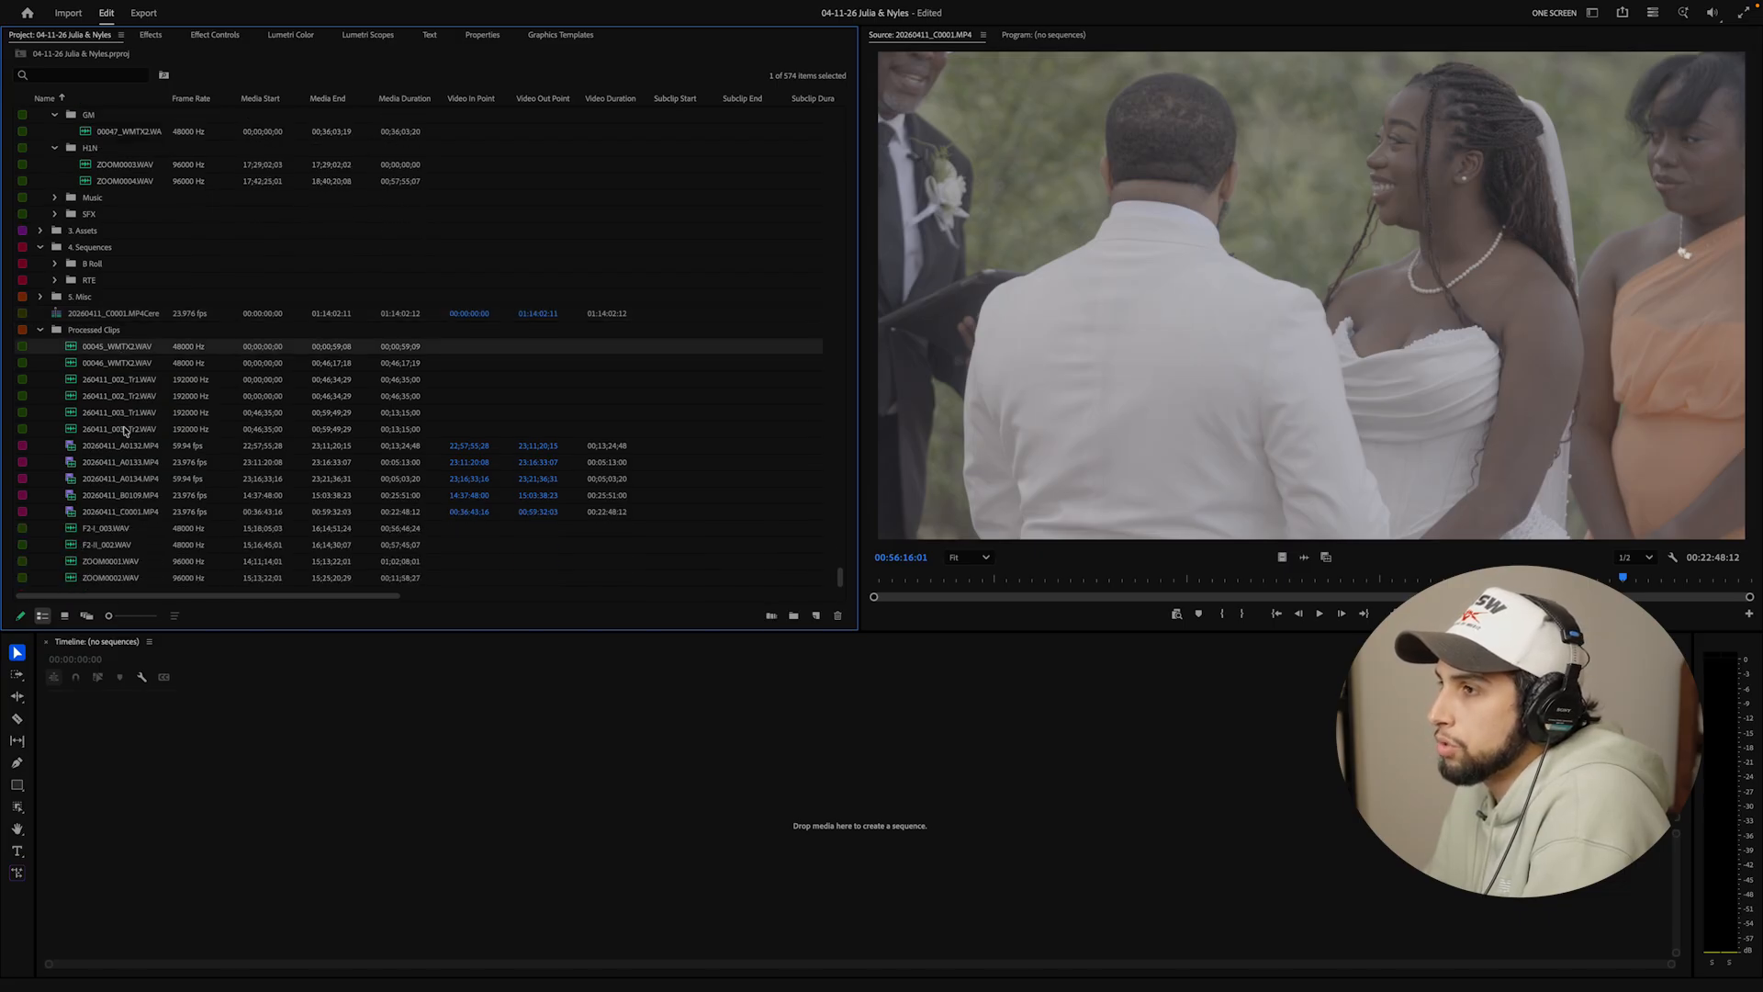
scroll(124, 537, "up", 1)
scroll(124, 537, "up", 6)
scroll(124, 537, "down", 7)
left_click(77, 447)
left_click(99, 464)
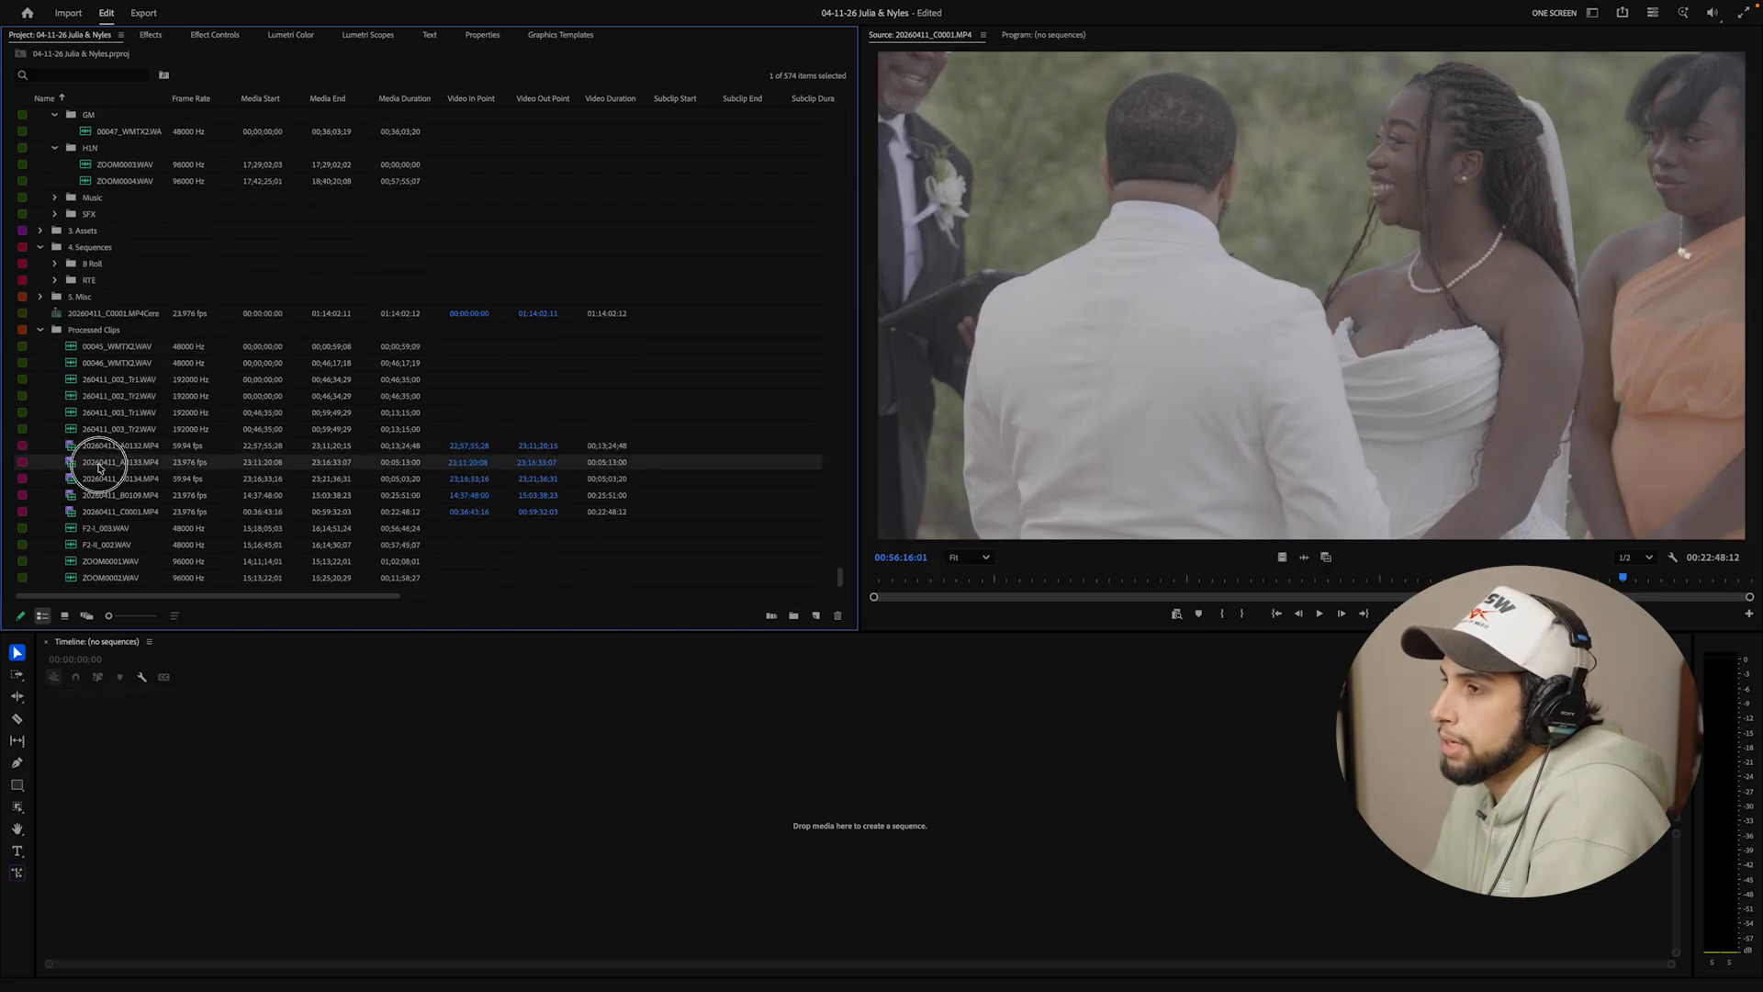
key("Down")
key("Down")
key("Down")
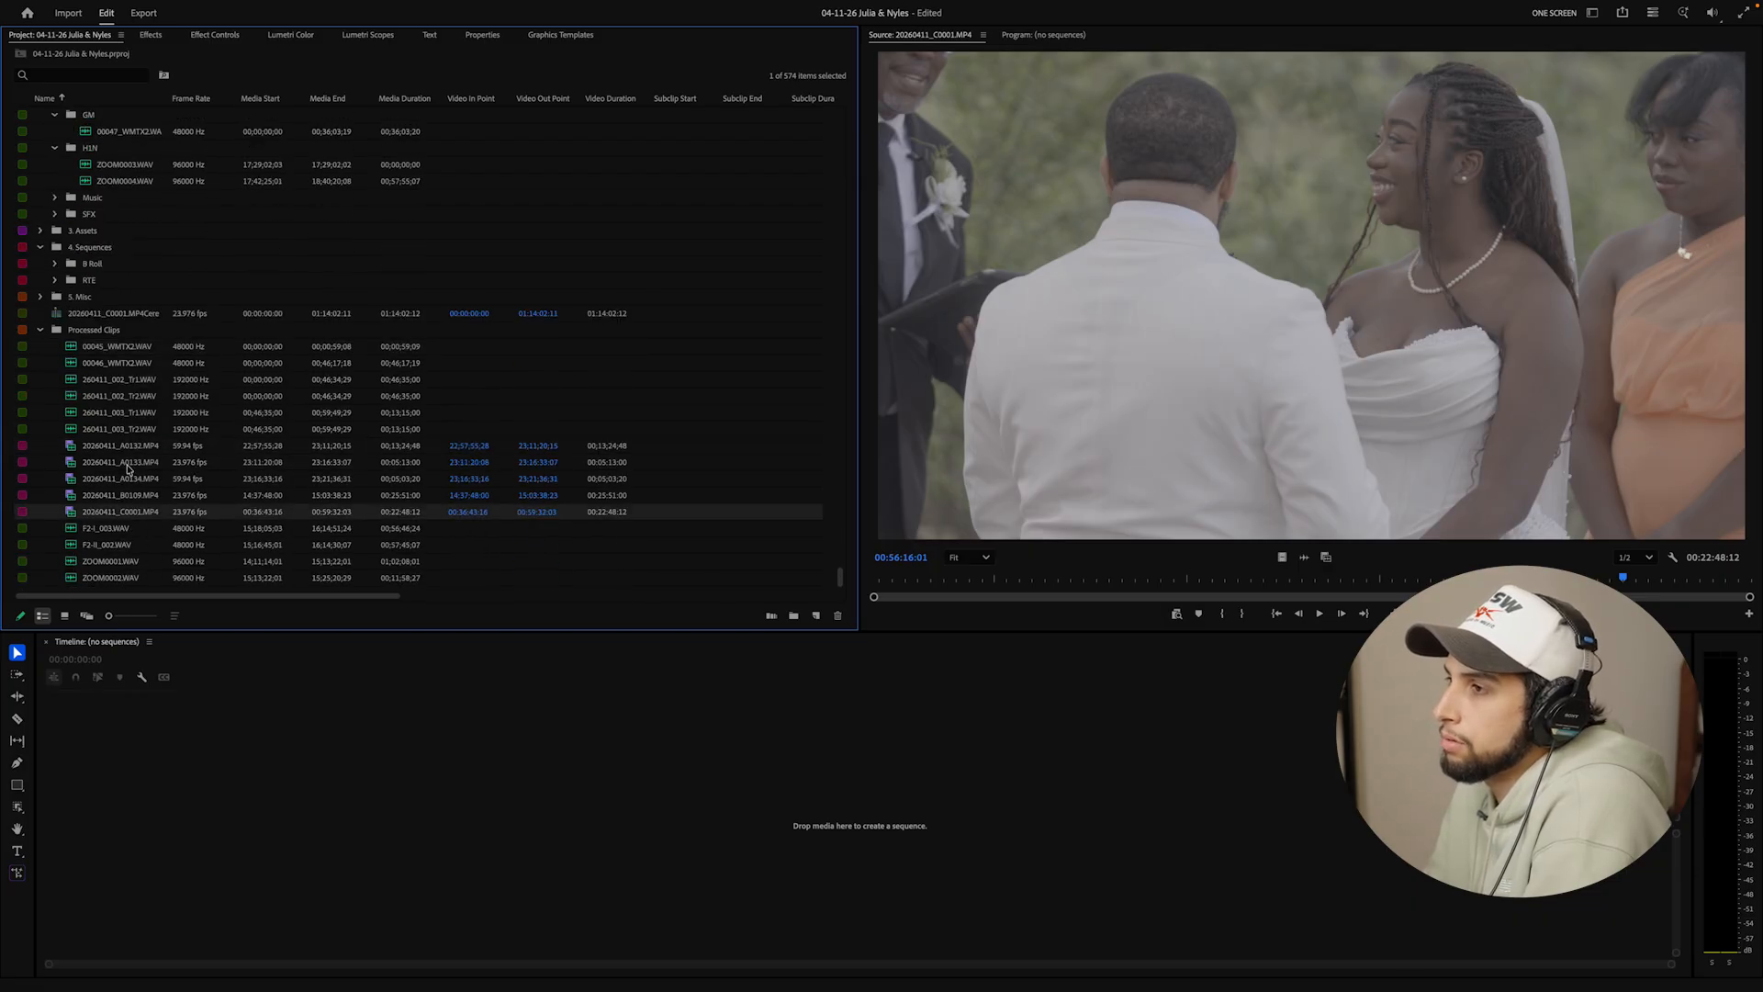
key("Up")
key("Up")
key("Up")
key("Up")
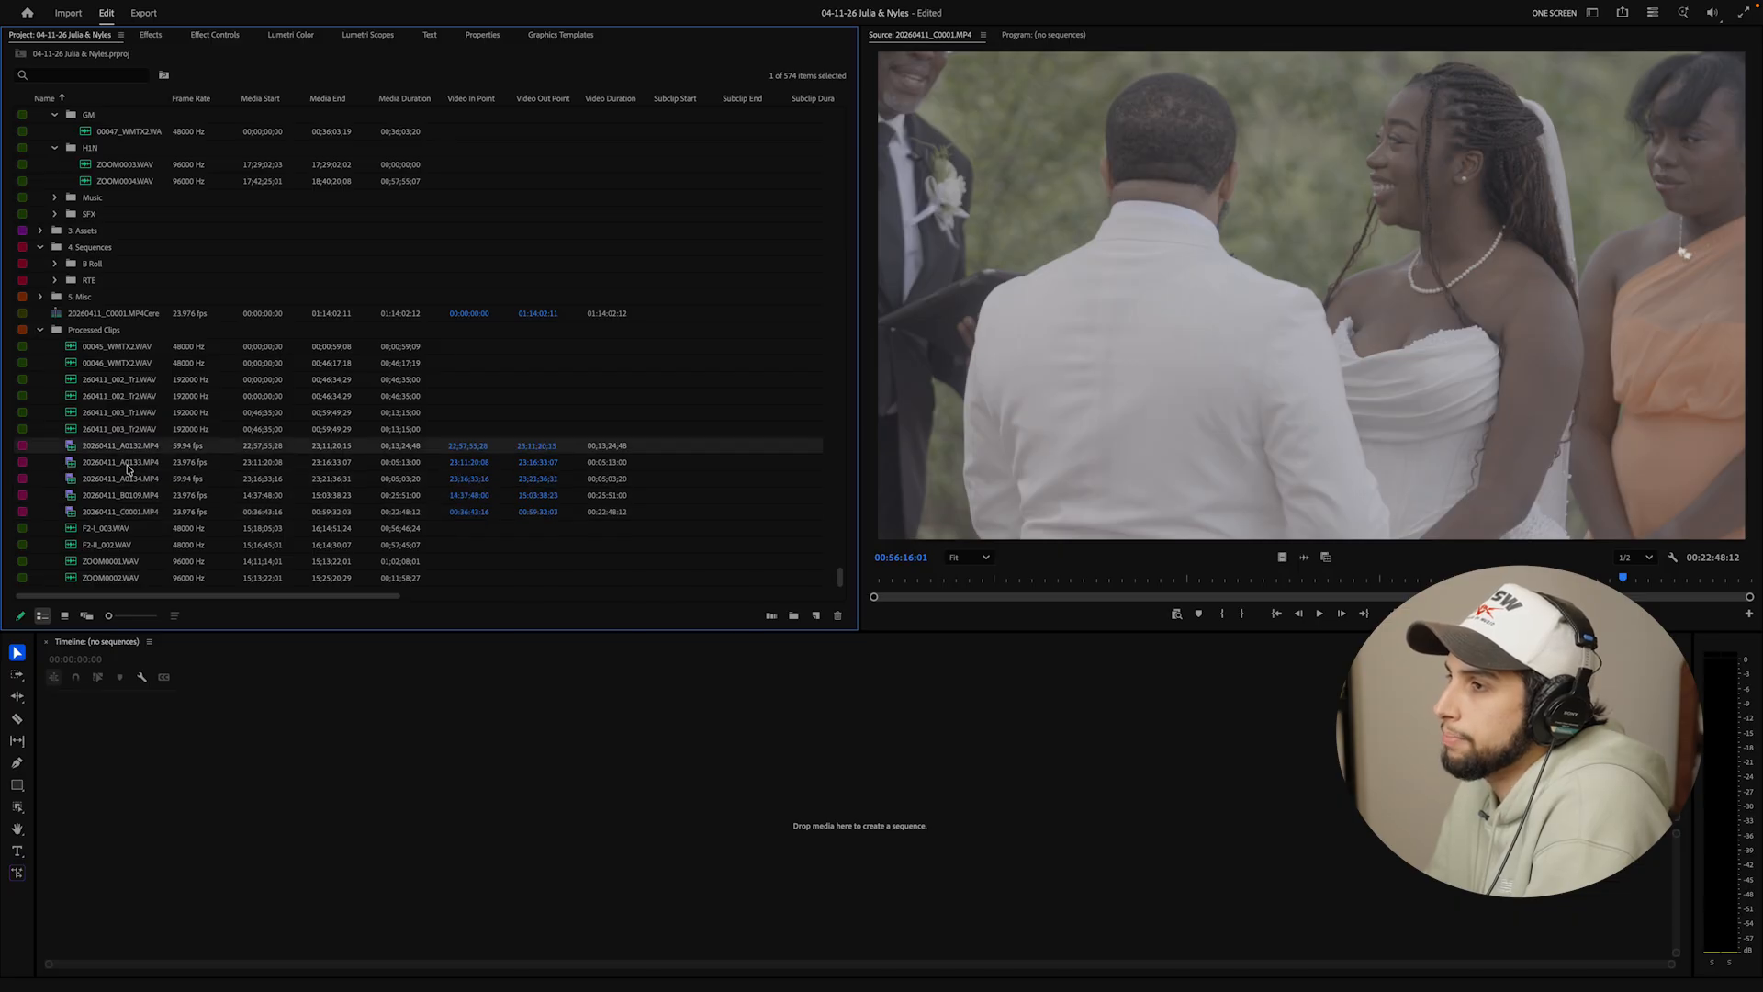
Look through the remaining footage and audio bins to check which source clips are still there
scroll(127, 469, "up", 1)
scroll(126, 469, "up", 3)
scroll(115, 423, "up", 10)
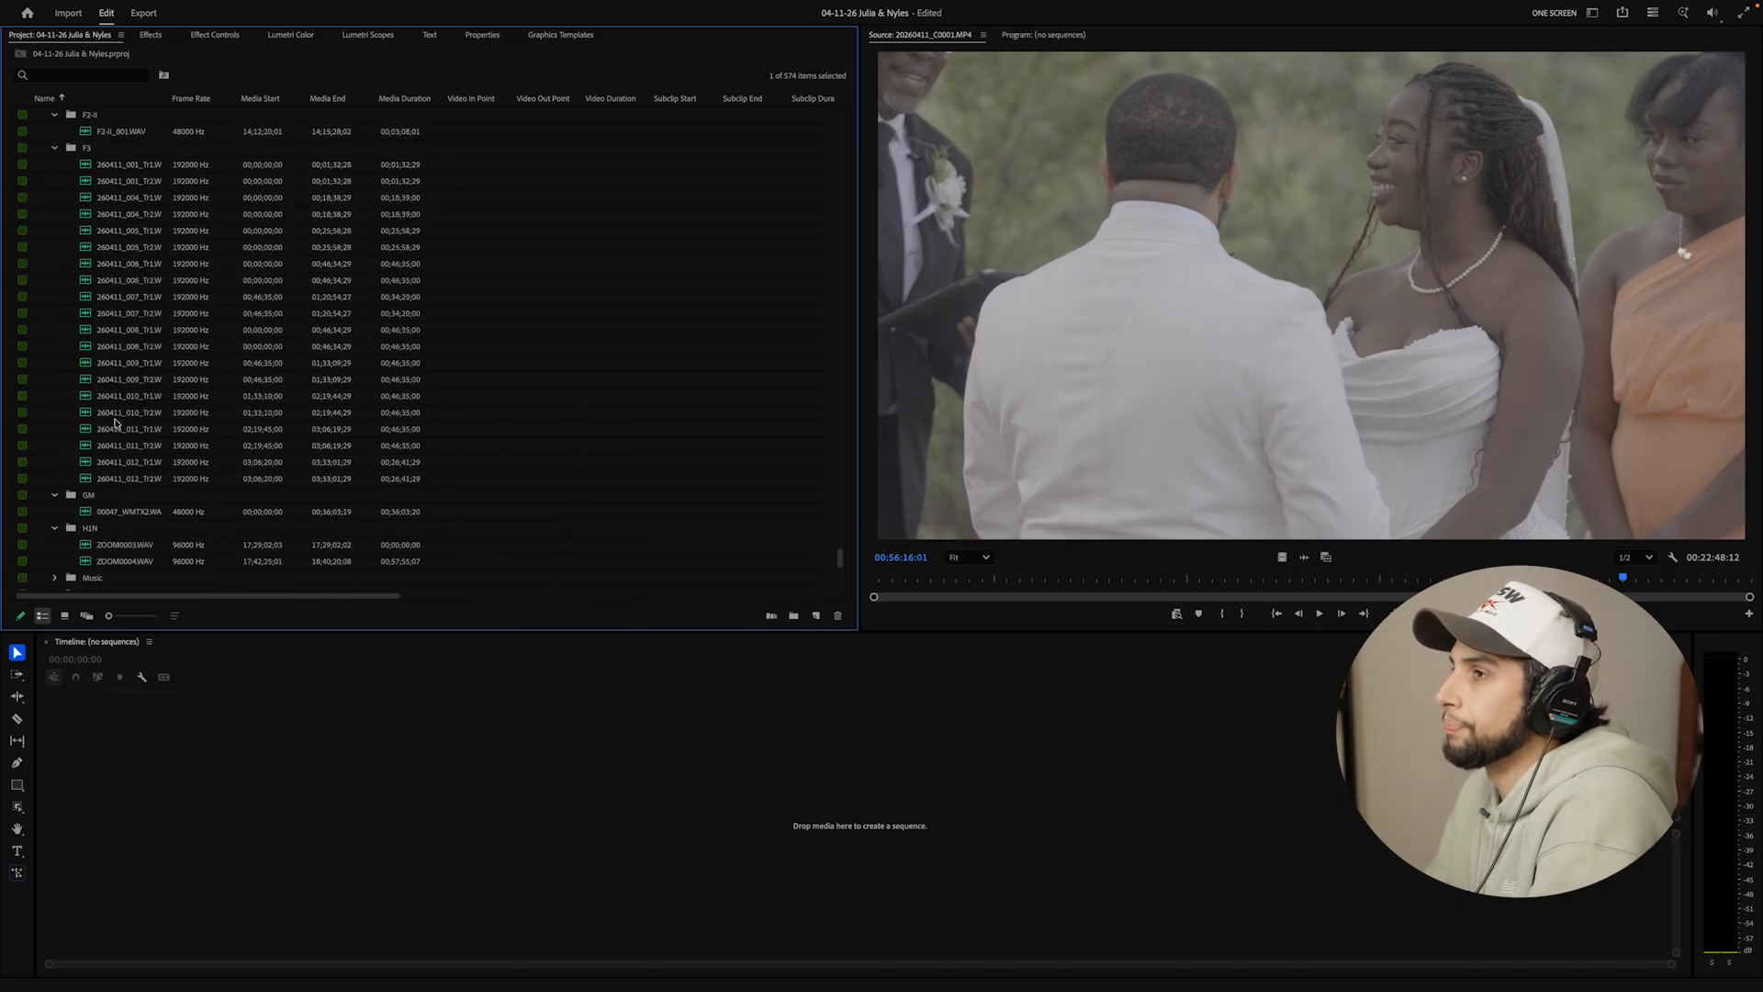
scroll(115, 424, "down", 3)
scroll(114, 423, "up", 10)
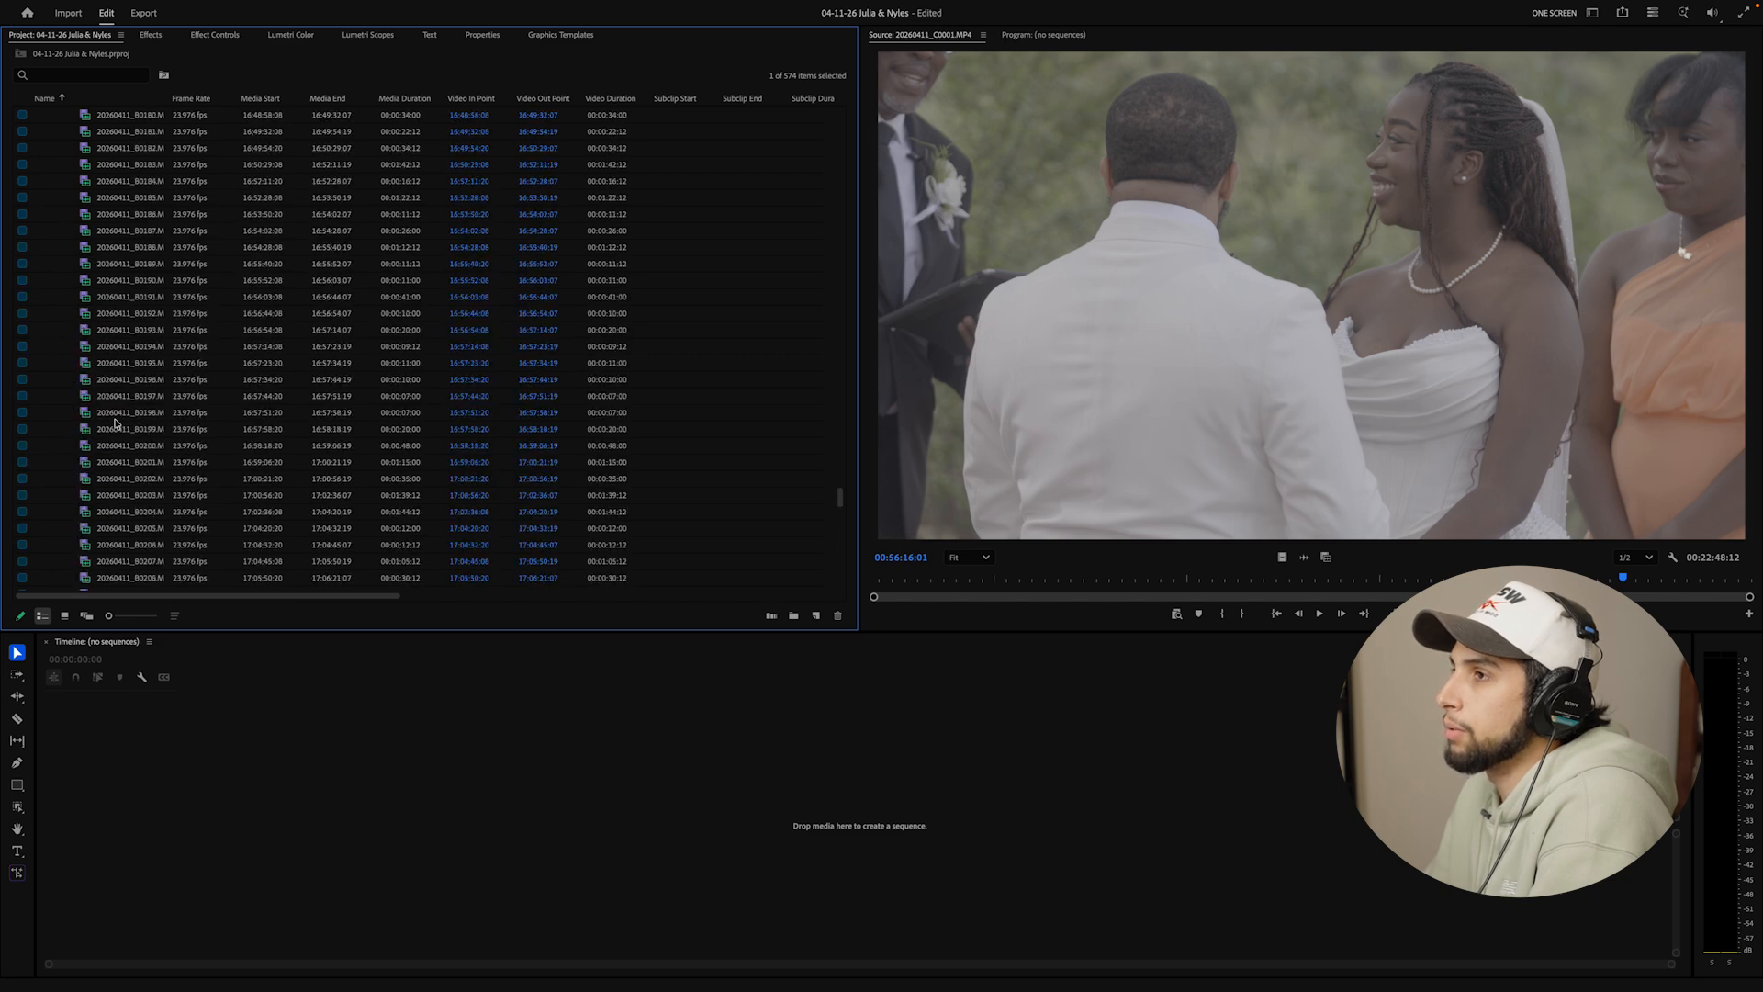
scroll(115, 424, "up", 2)
scroll(115, 423, "down", 15)
scroll(115, 424, "down", 15)
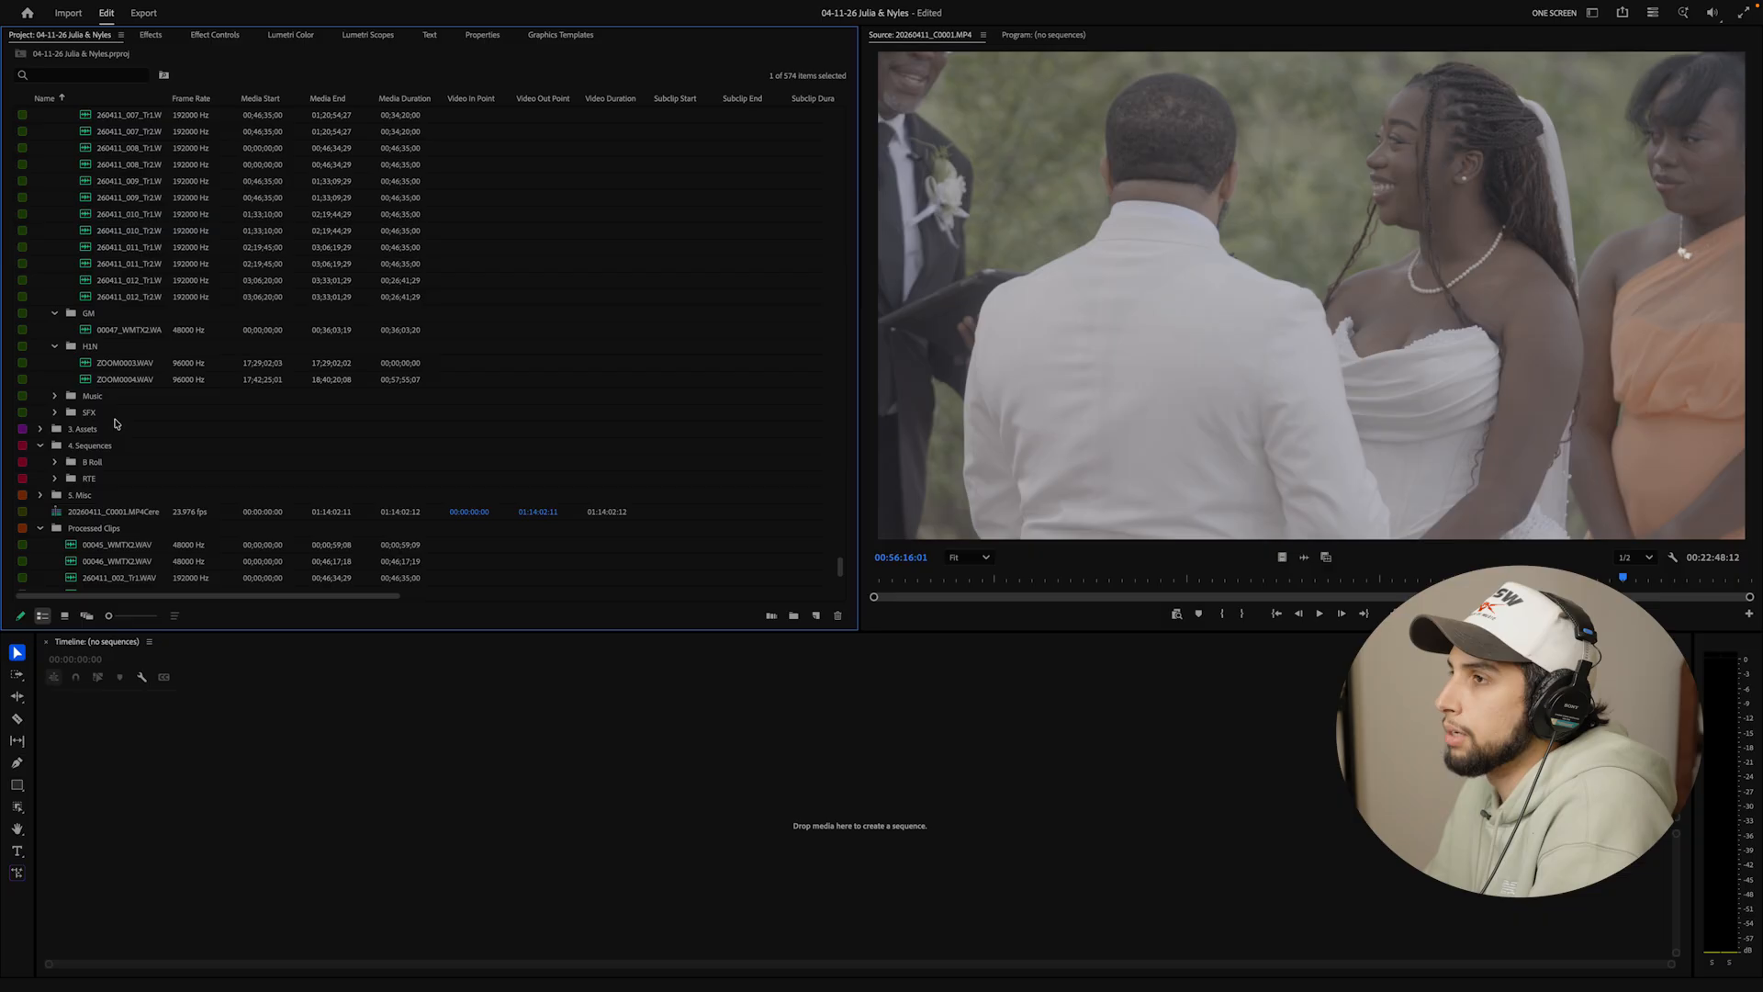
scroll(115, 423, "down", 12)
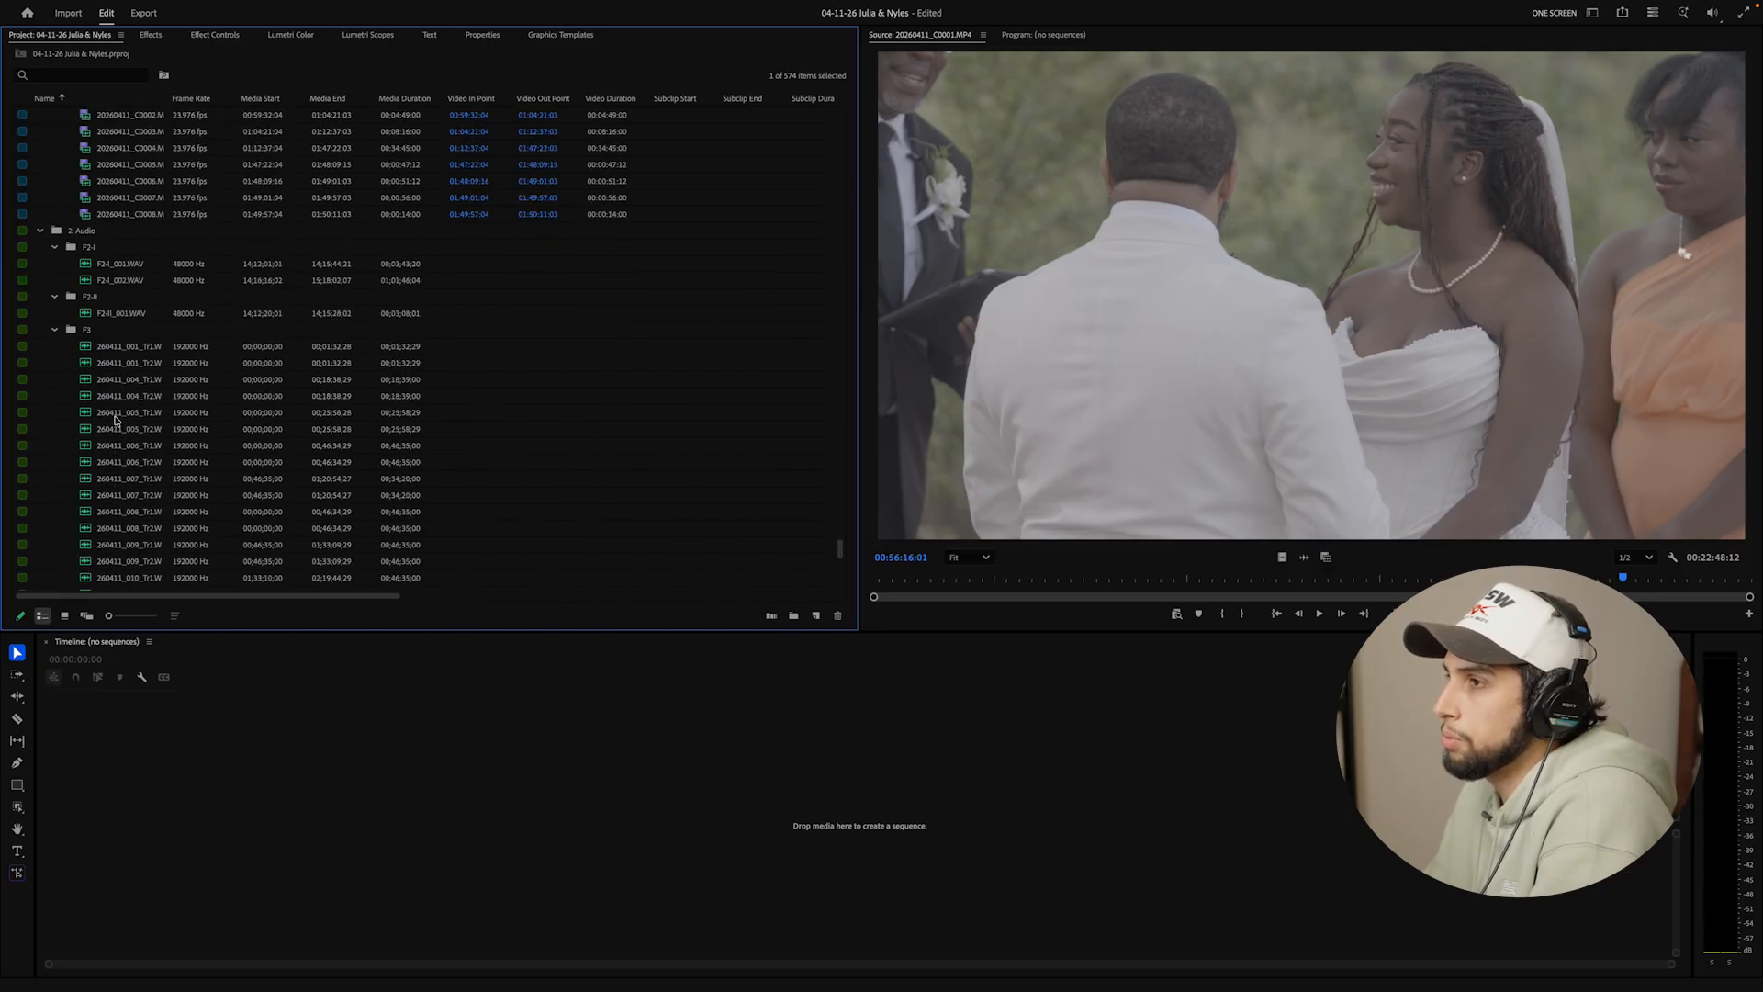
Collapse the Processed Clips bin and move it into the 5. Misc bin
left_click(40, 330)
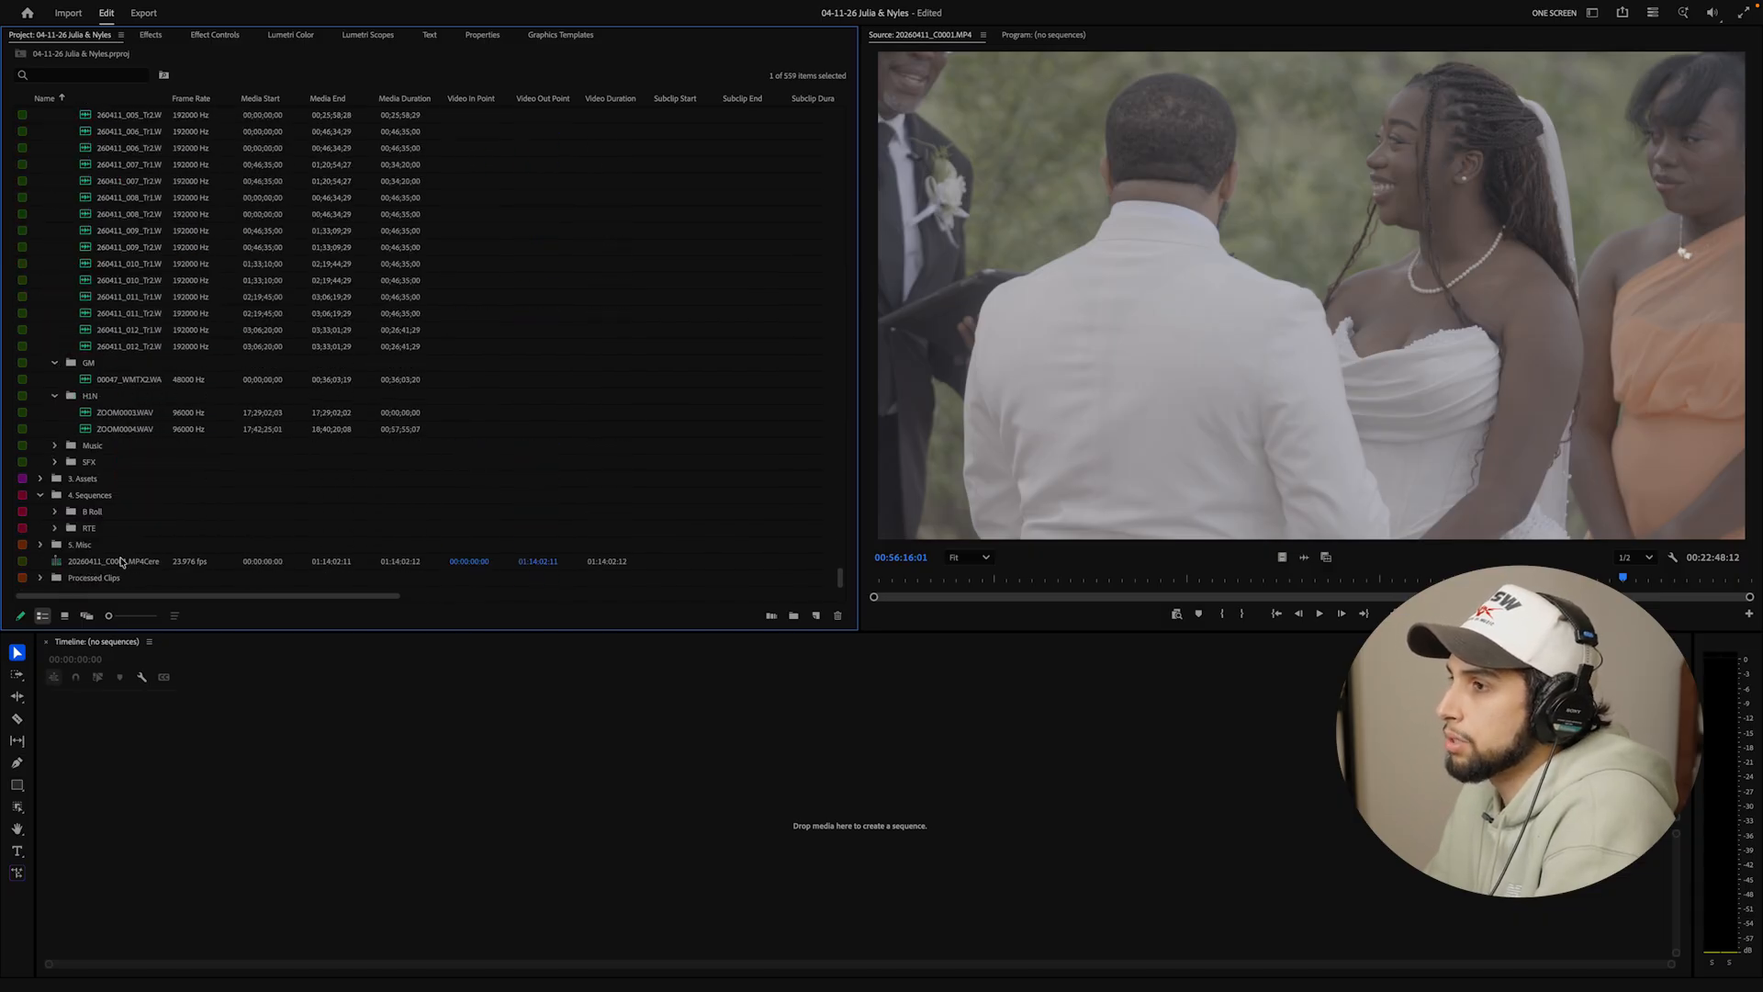
left_click(88, 544)
left_click_drag(88, 544, 90, 548)
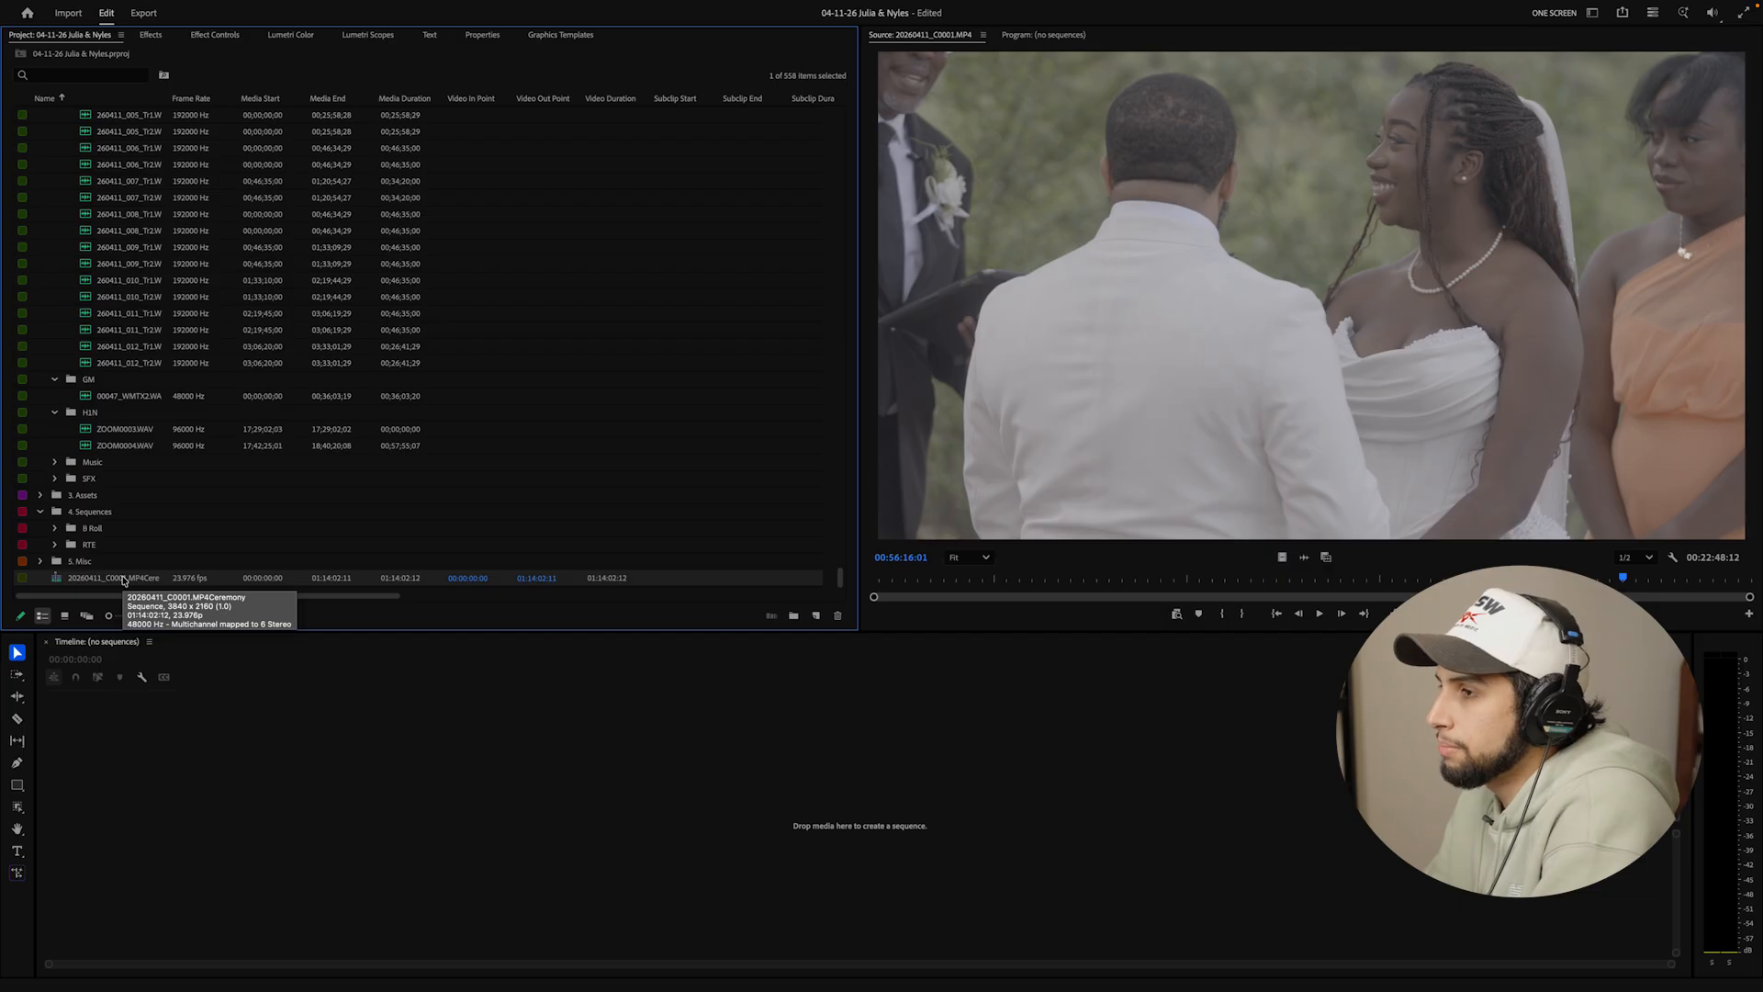
Open the Ceremony multi-camera sequence in the timeline to reach its individual tracks
double_click(58, 577)
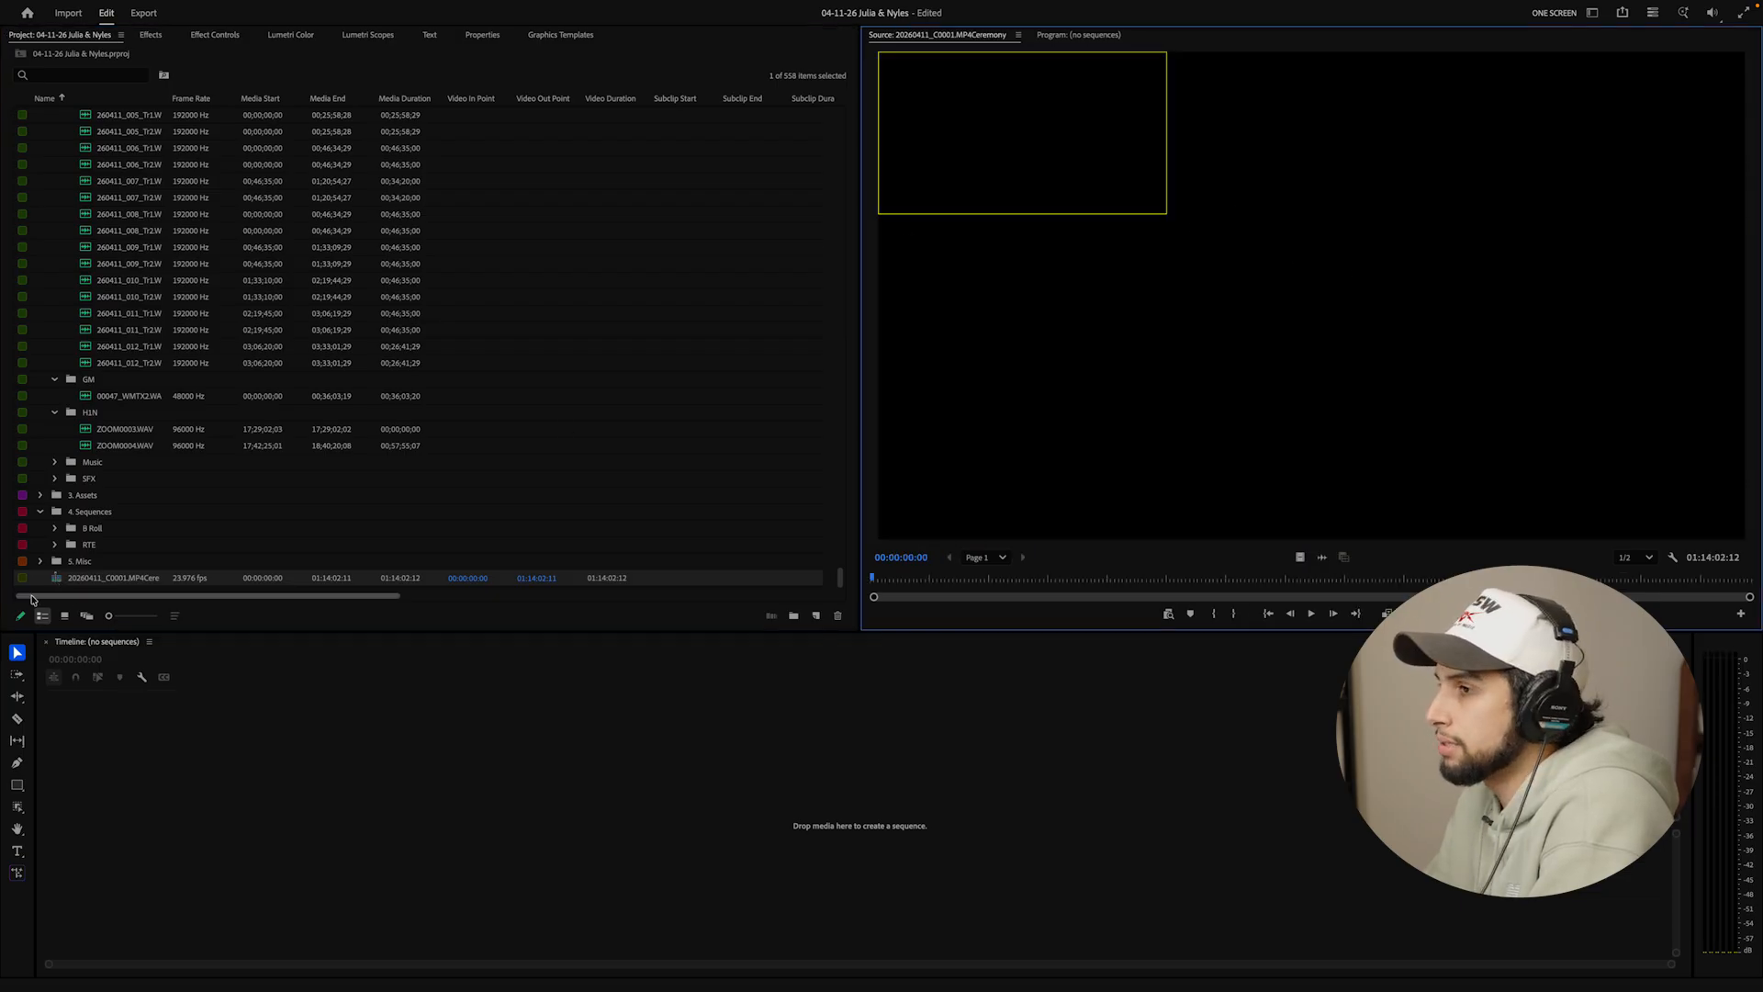
right_click(81, 579)
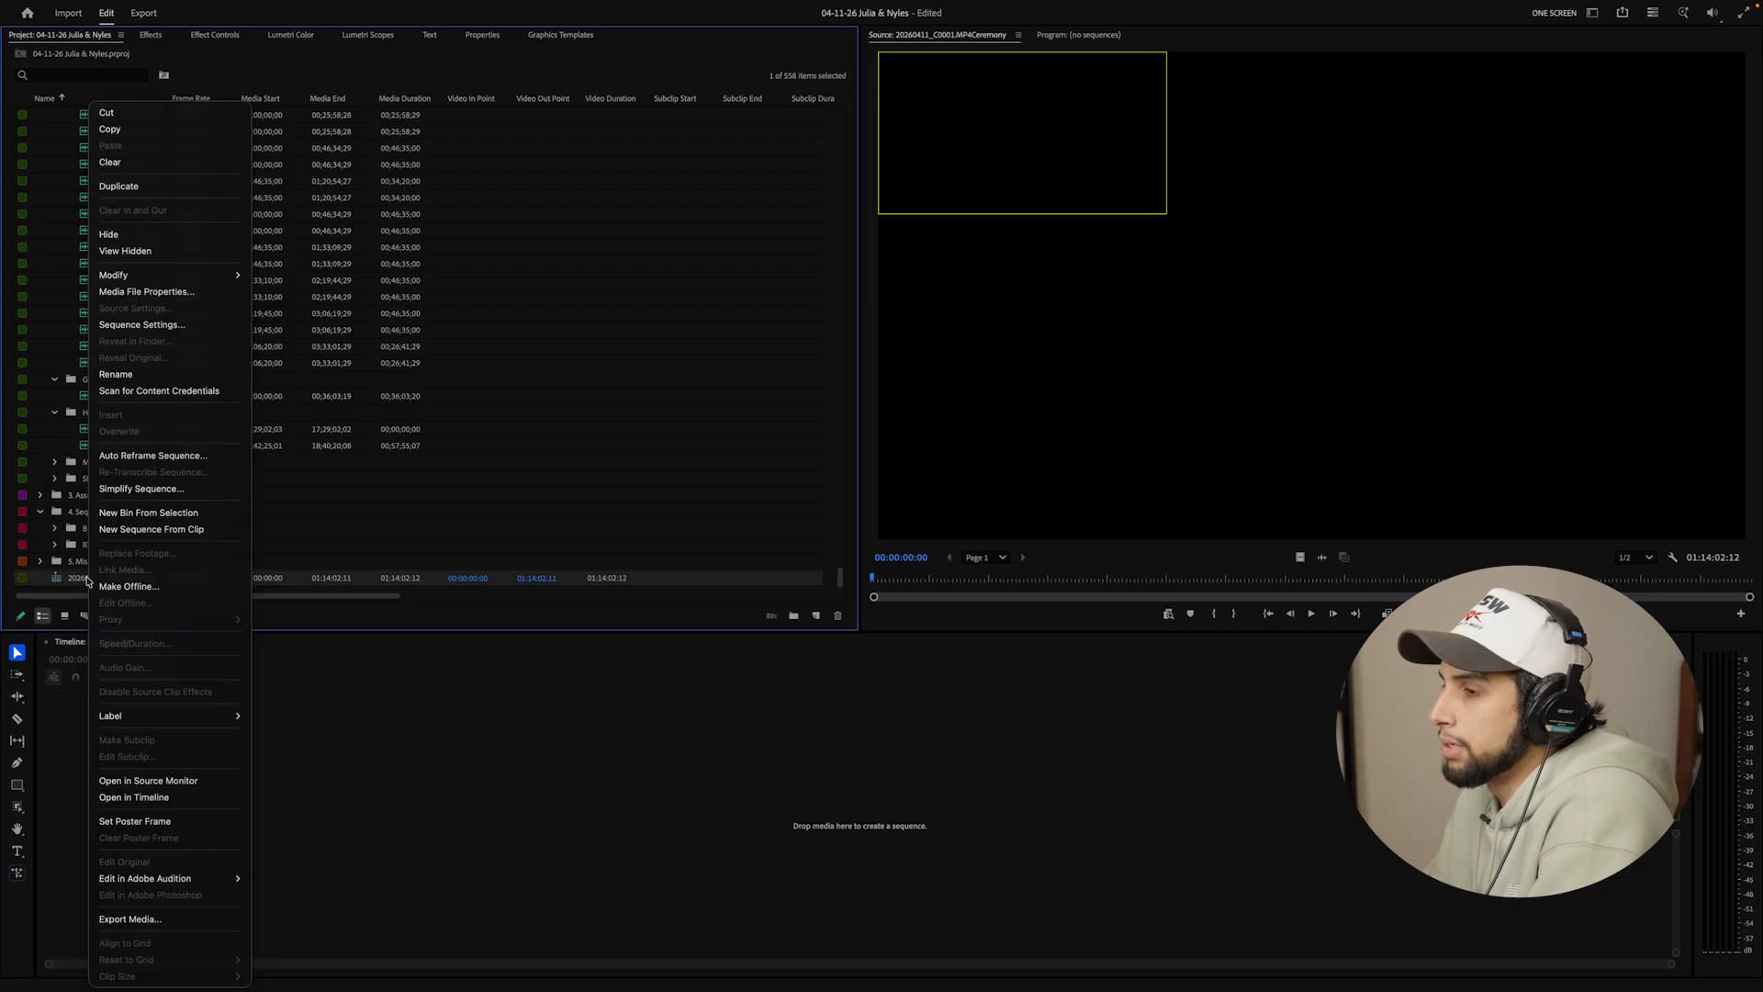
left_click(158, 797)
scroll(840, 783, "up", 1)
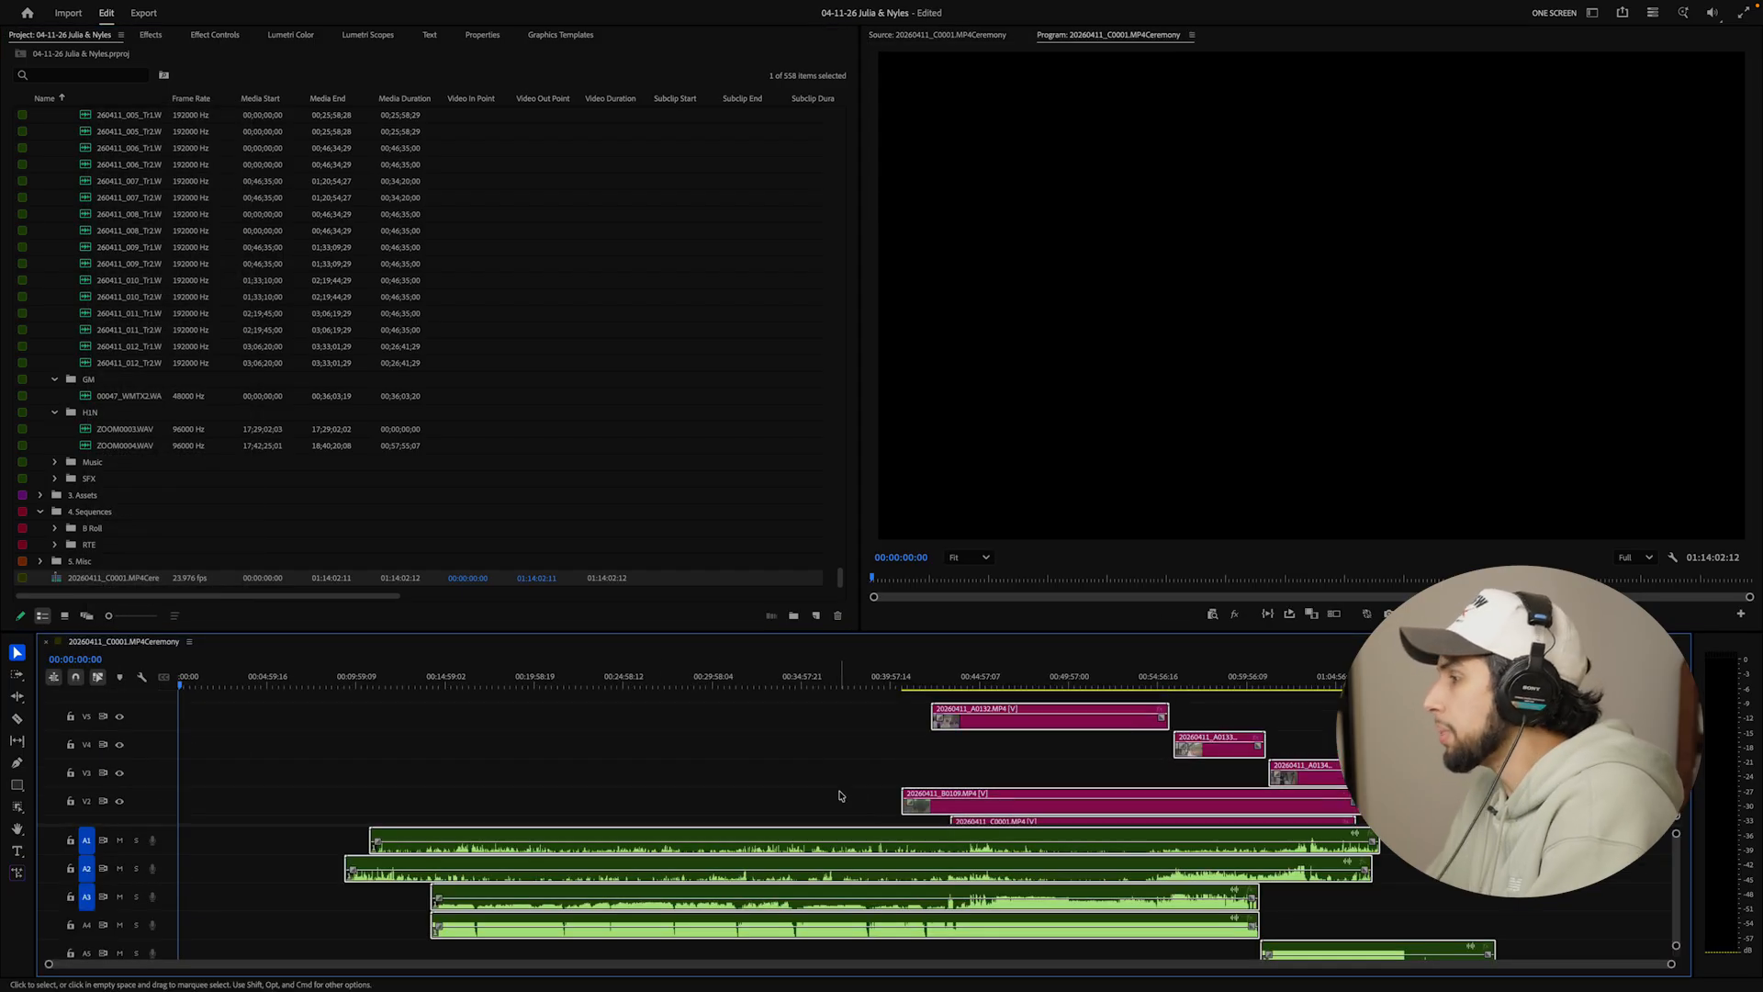
Move clips A0132 and A0133 down to track V3, in line with clip A0134
left_click_drag(1197, 706, 1135, 735)
key("alt+Down")
key("alt+Down")
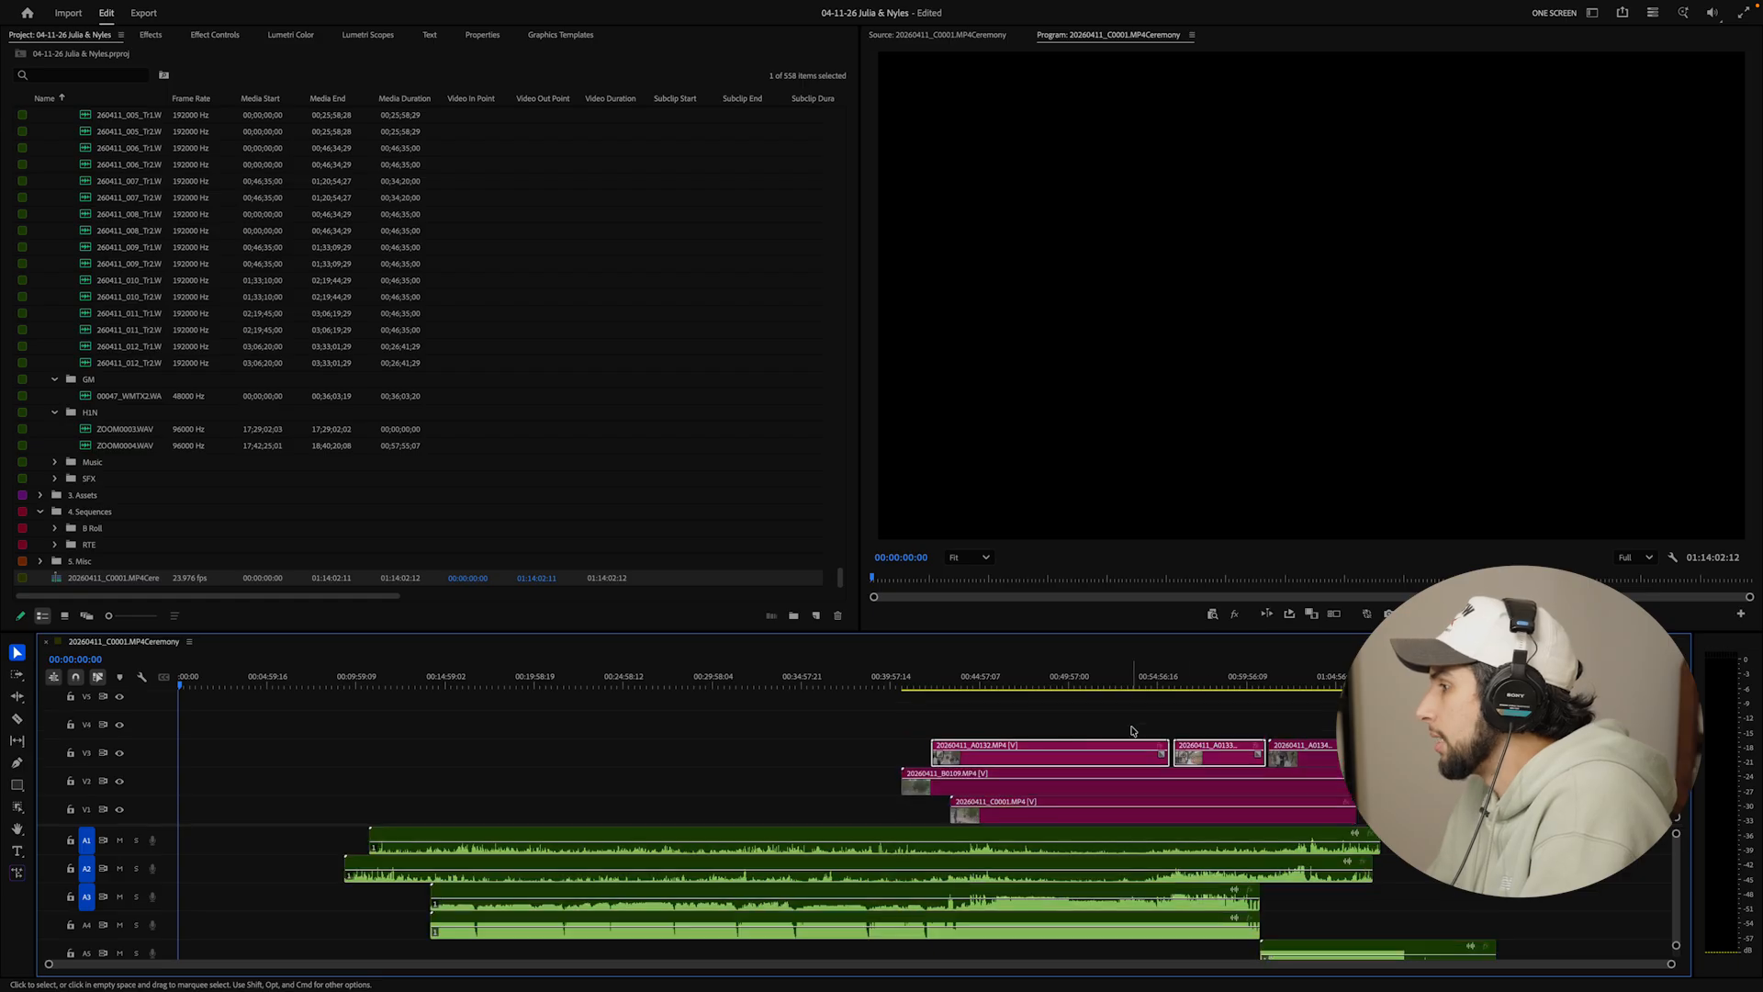
Move the two audio clips on A5 and A6 up to tracks A3 and A4, following the 260411_002 recordings
scroll(1148, 875, "down", 5)
scroll(1149, 877, "up", 2)
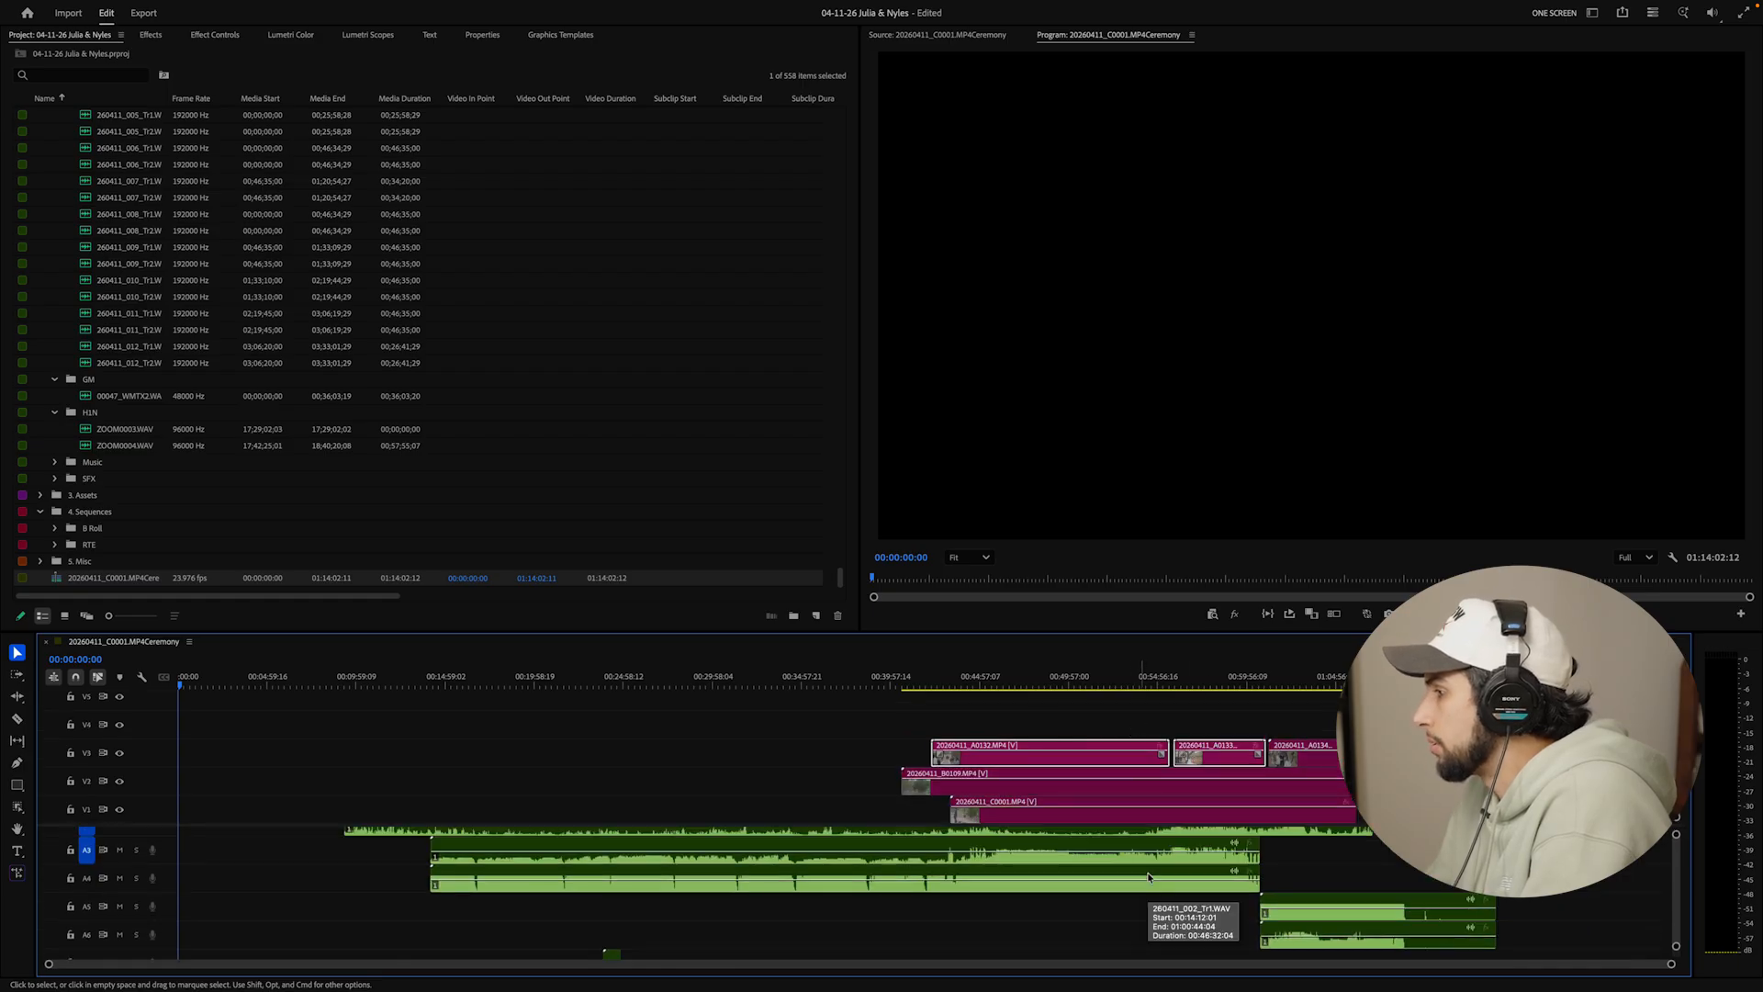
left_click_drag(1535, 887, 1427, 955)
key("alt+Up")
key("alt+Up")
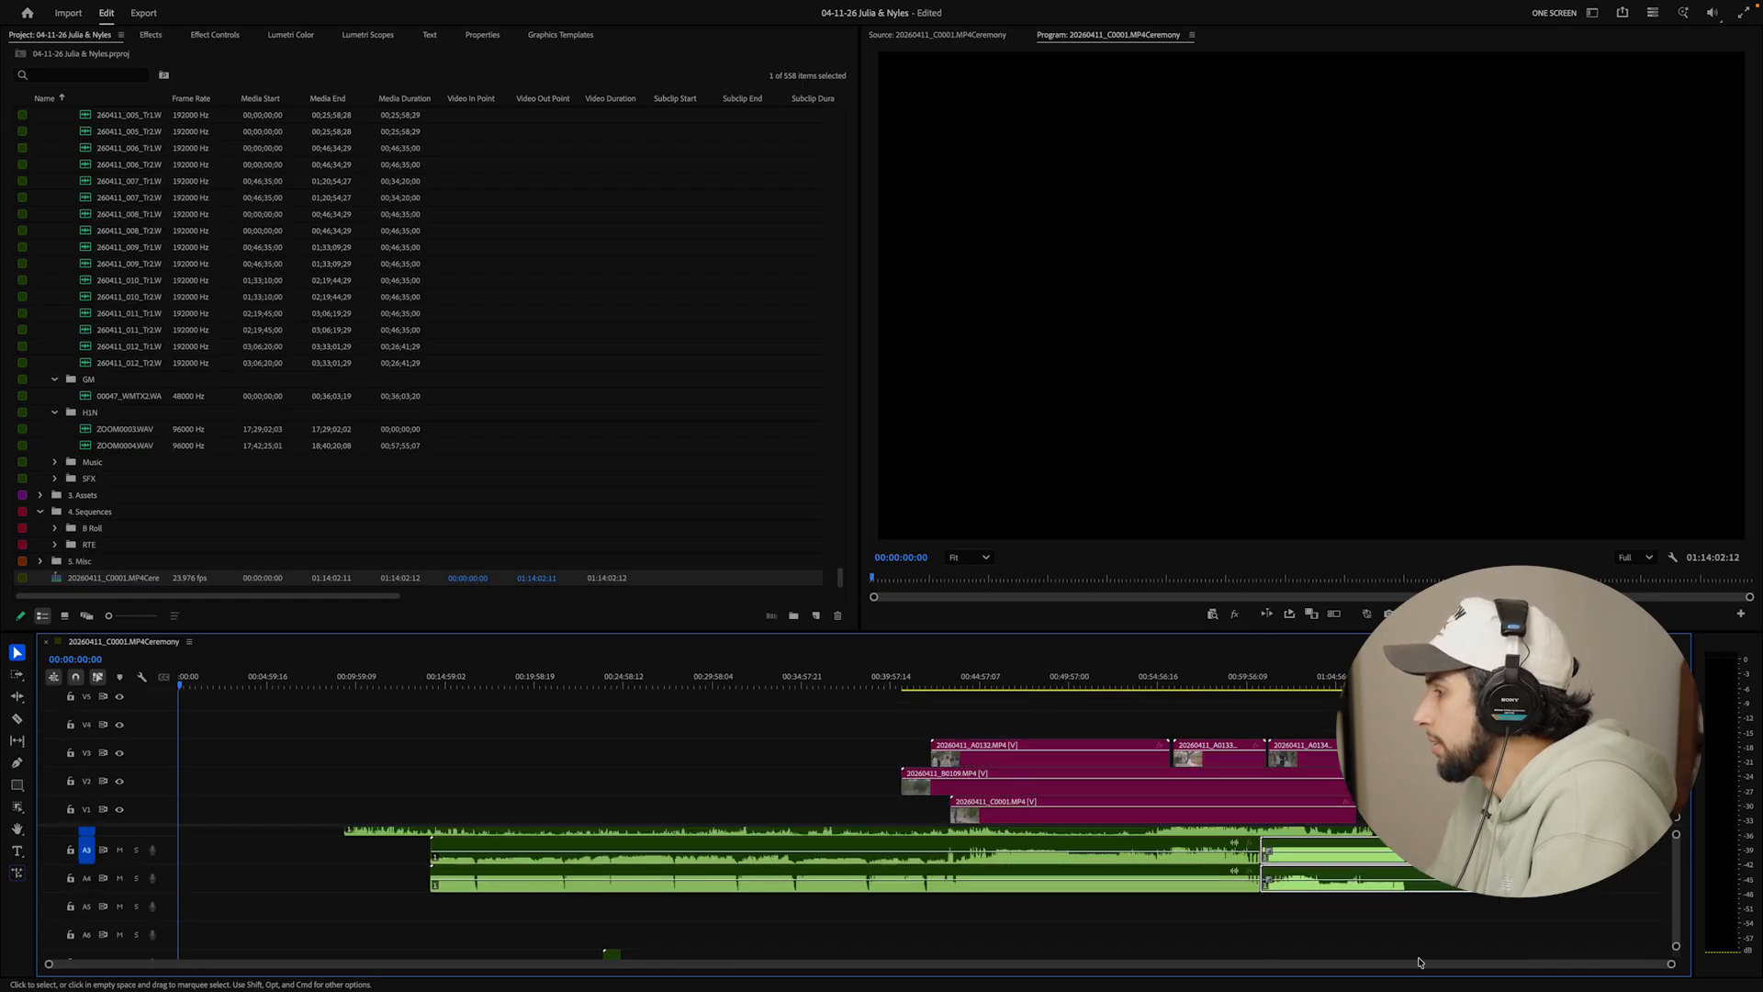
Unlink the camera audio from the ceremony video clips and delete it from the lower audio tracks
scroll(1403, 953, "down", 1)
scroll(1403, 953, "down", 2)
left_click_drag(1349, 867, 881, 963)
key("super+l")
left_click_drag(866, 854, 1404, 877)
Move the remaining audio clips on tracks A8 and A9 up to A5 and A6, directly beneath the other ceremony recordings
scroll(1402, 889, "up", 5)
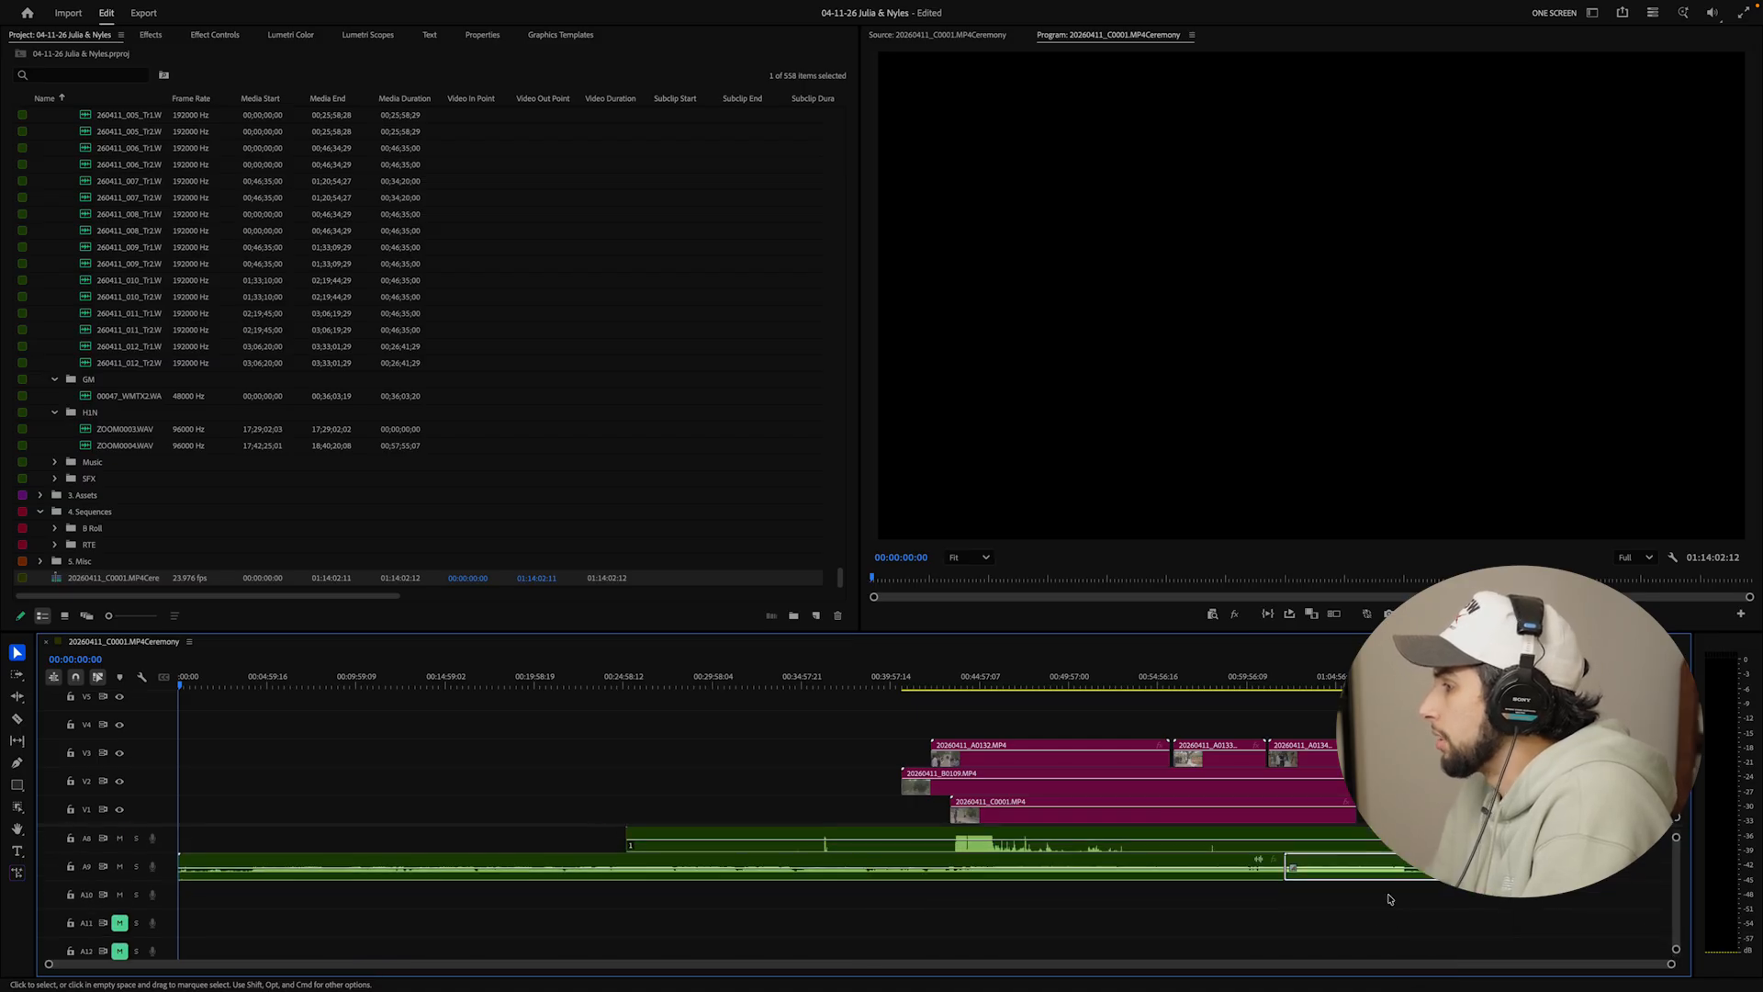
left_click_drag(1526, 871, 912, 846)
scroll(913, 847, "up", 2)
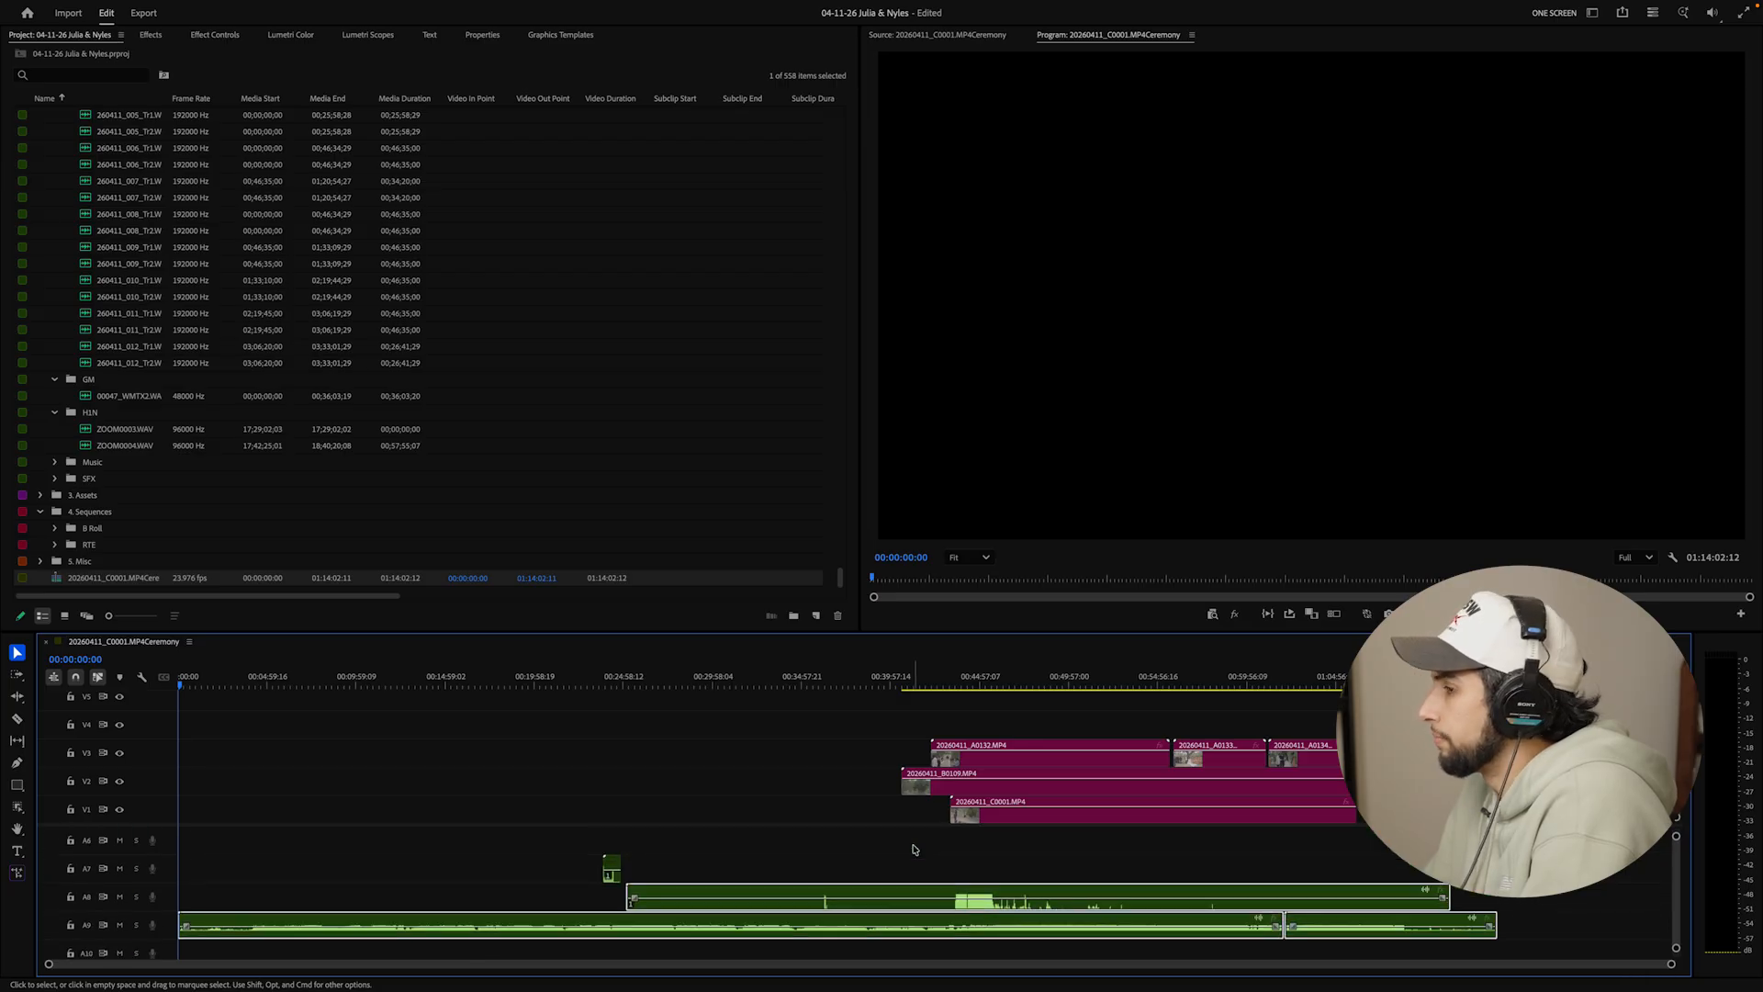
scroll(913, 849, "up", 3)
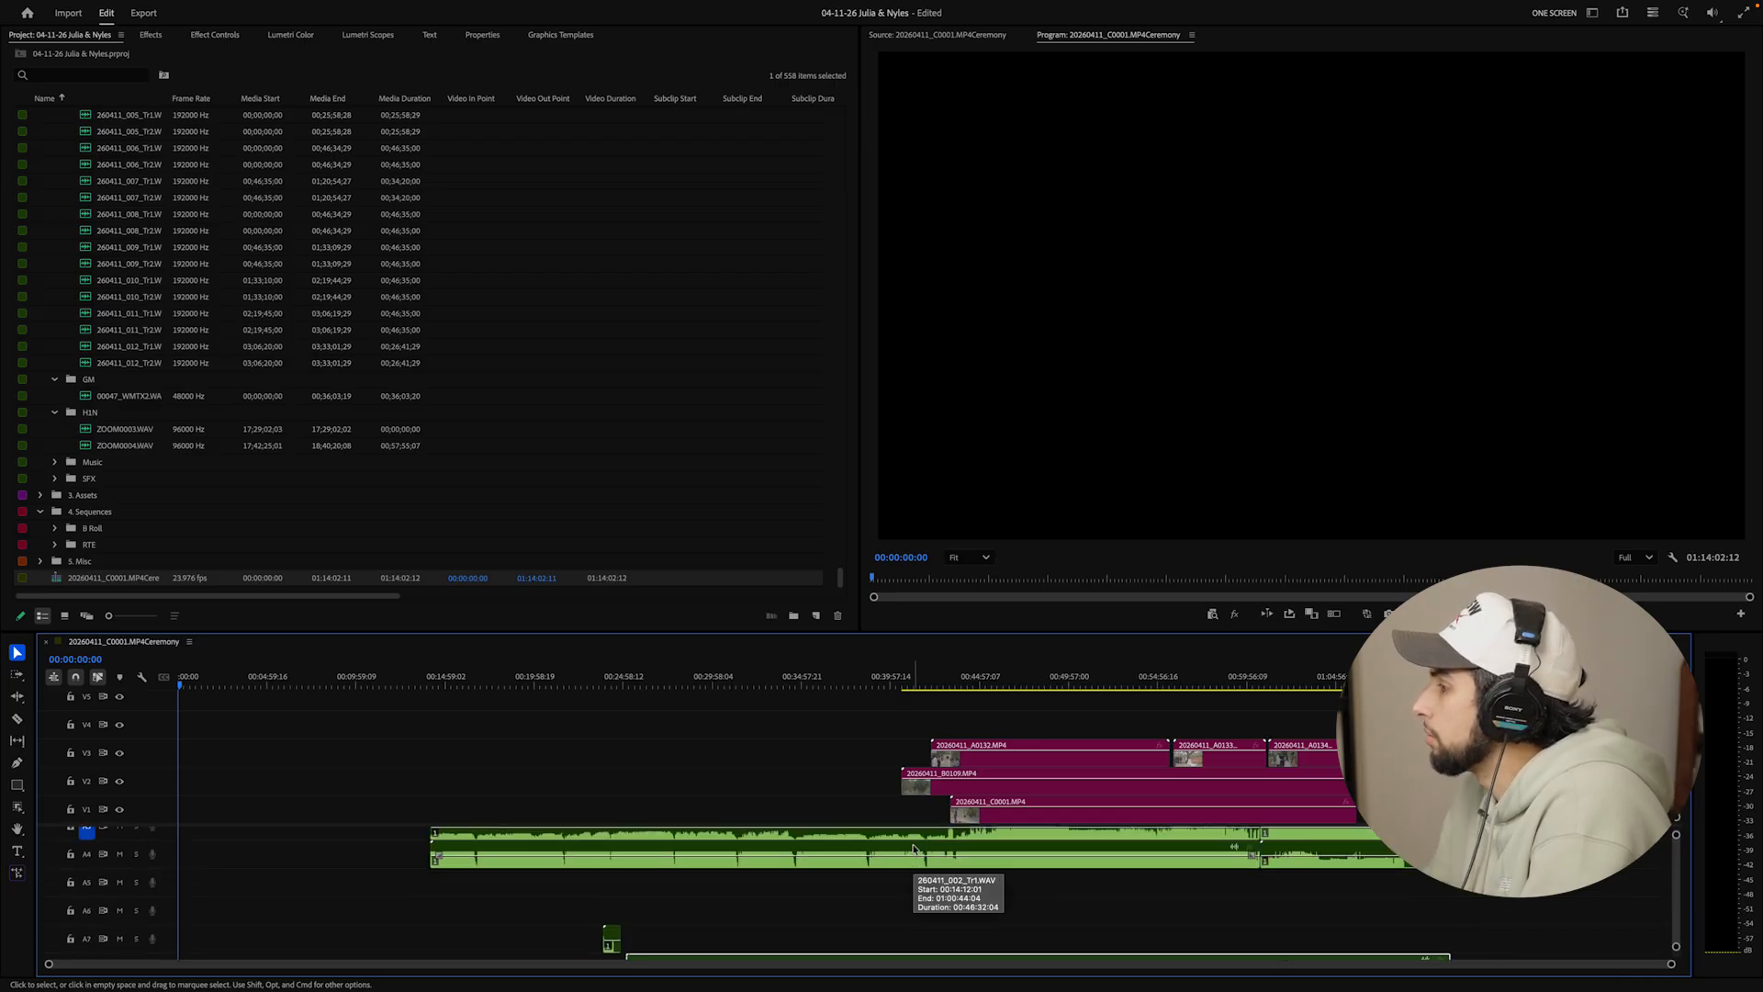
scroll(913, 847, "down", 1)
scroll(897, 854, "up", 3)
Split the clips on all tracks at the start and at the end of the B0109 video clip
key("c")
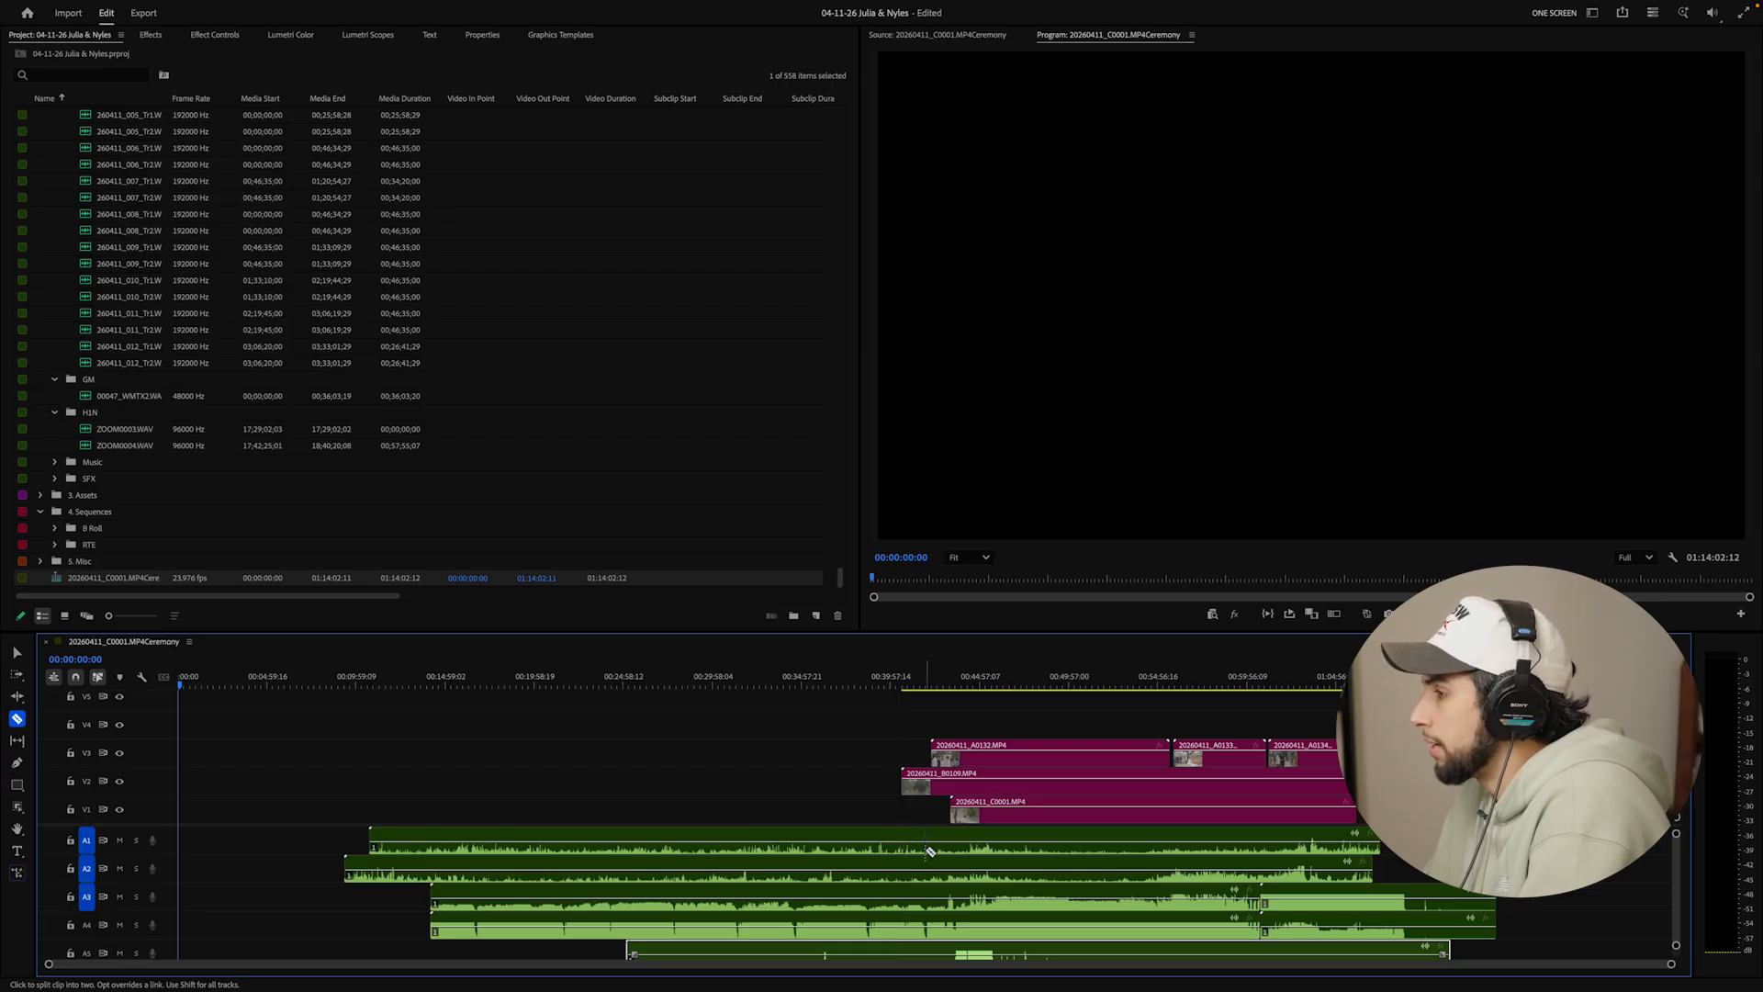
key("shift")
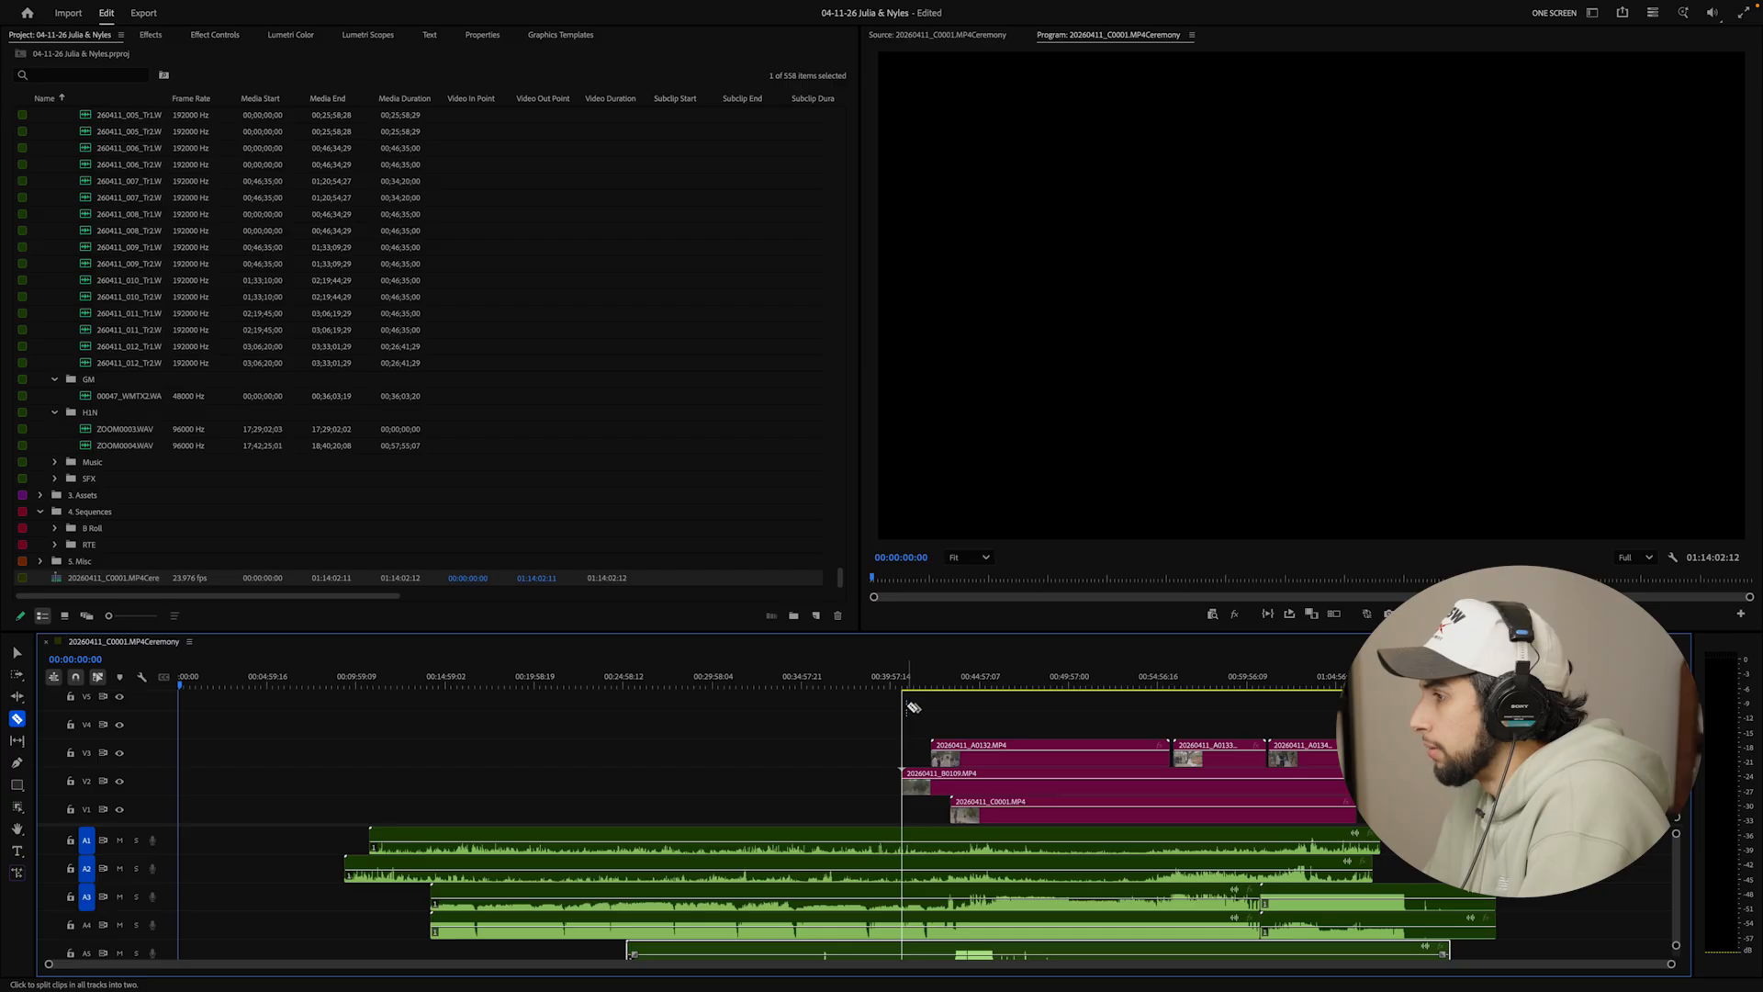
left_click(808, 854)
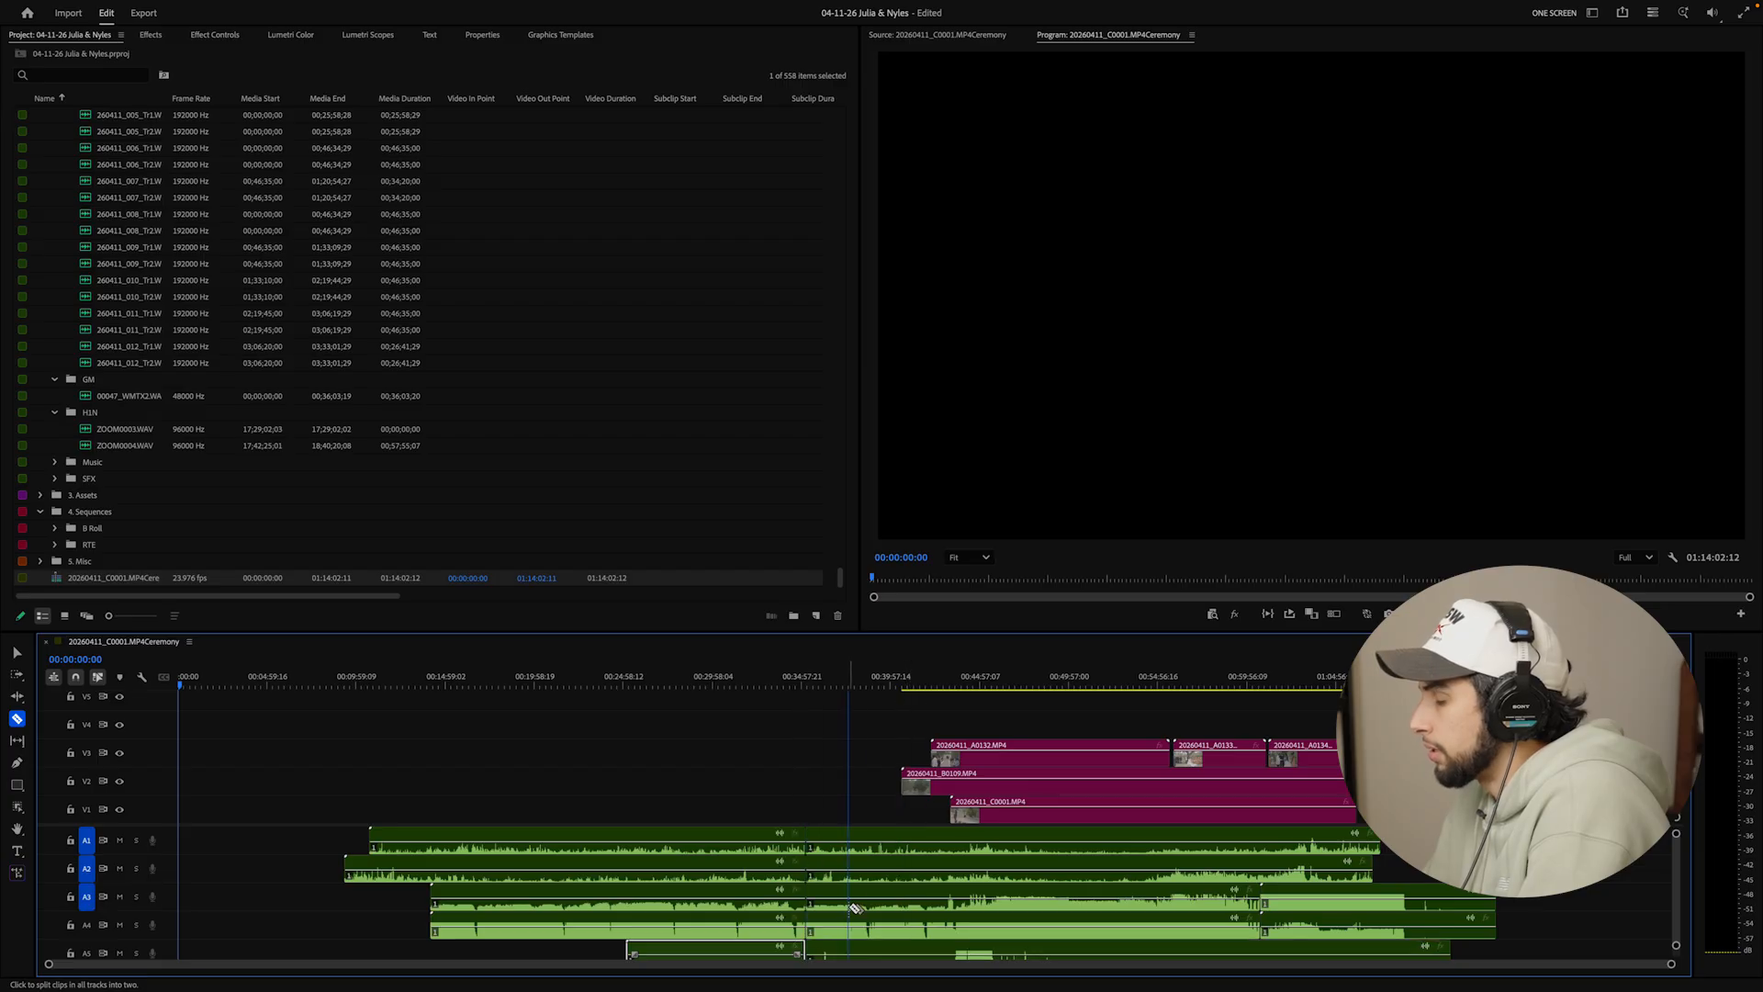
key("shift")
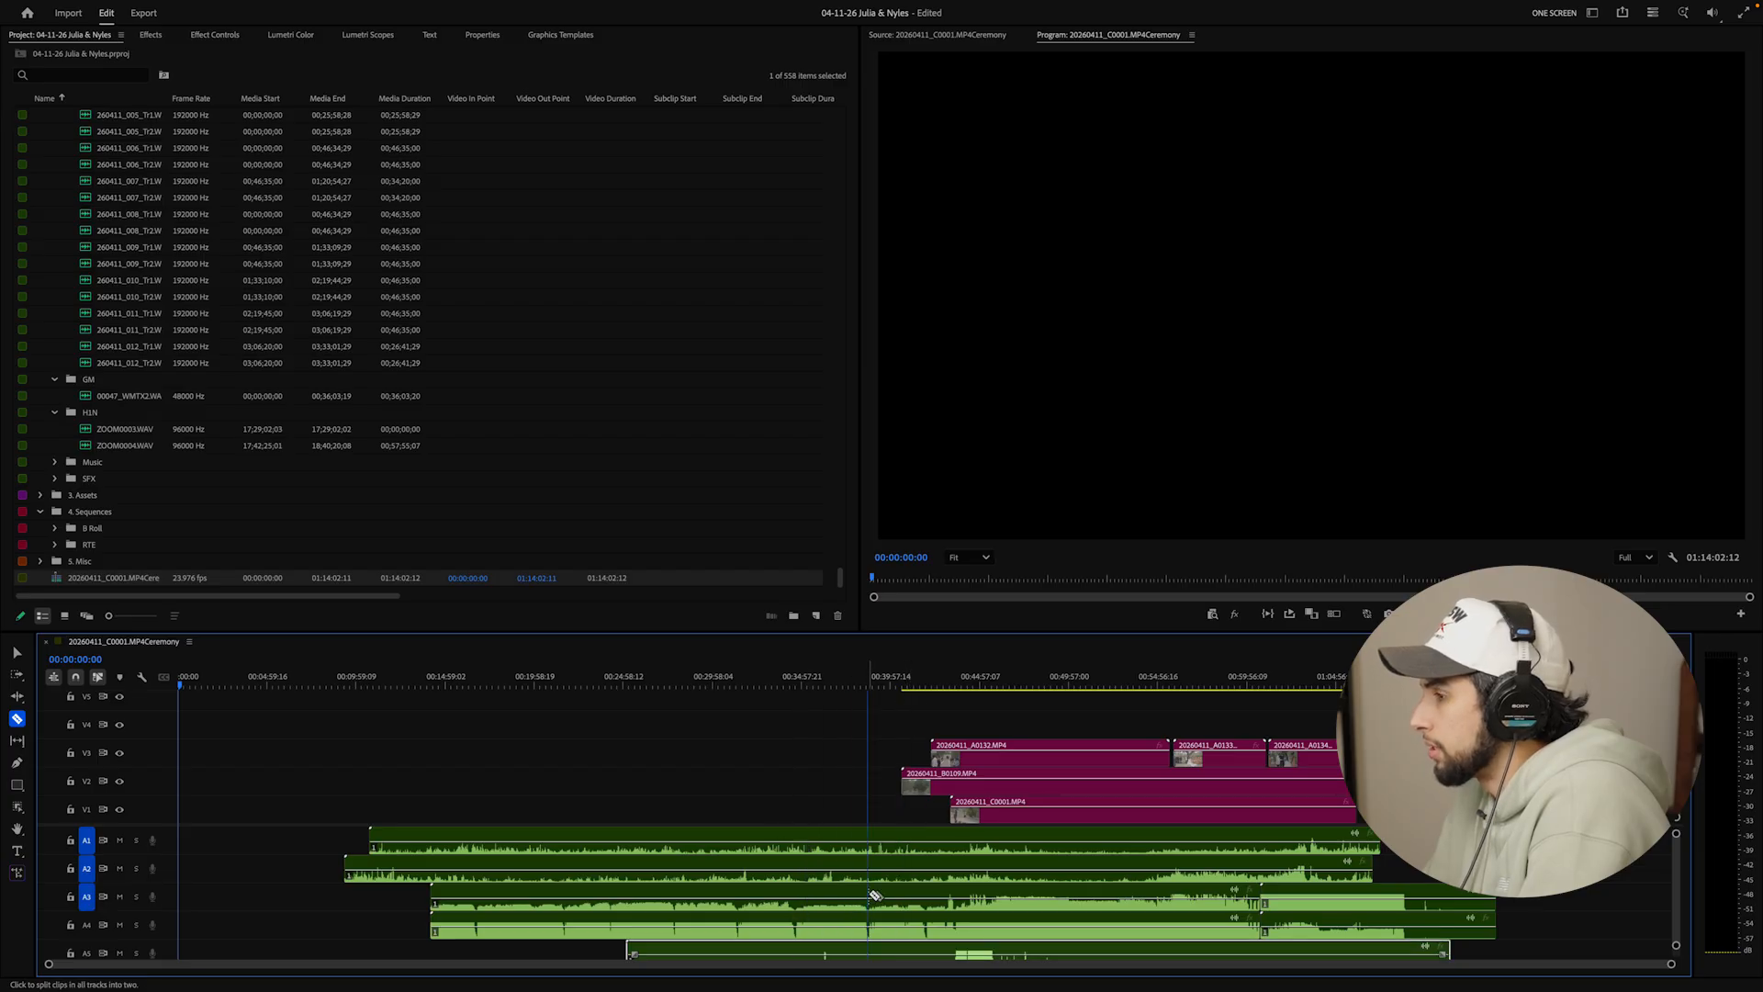
left_click(903, 832, "shift")
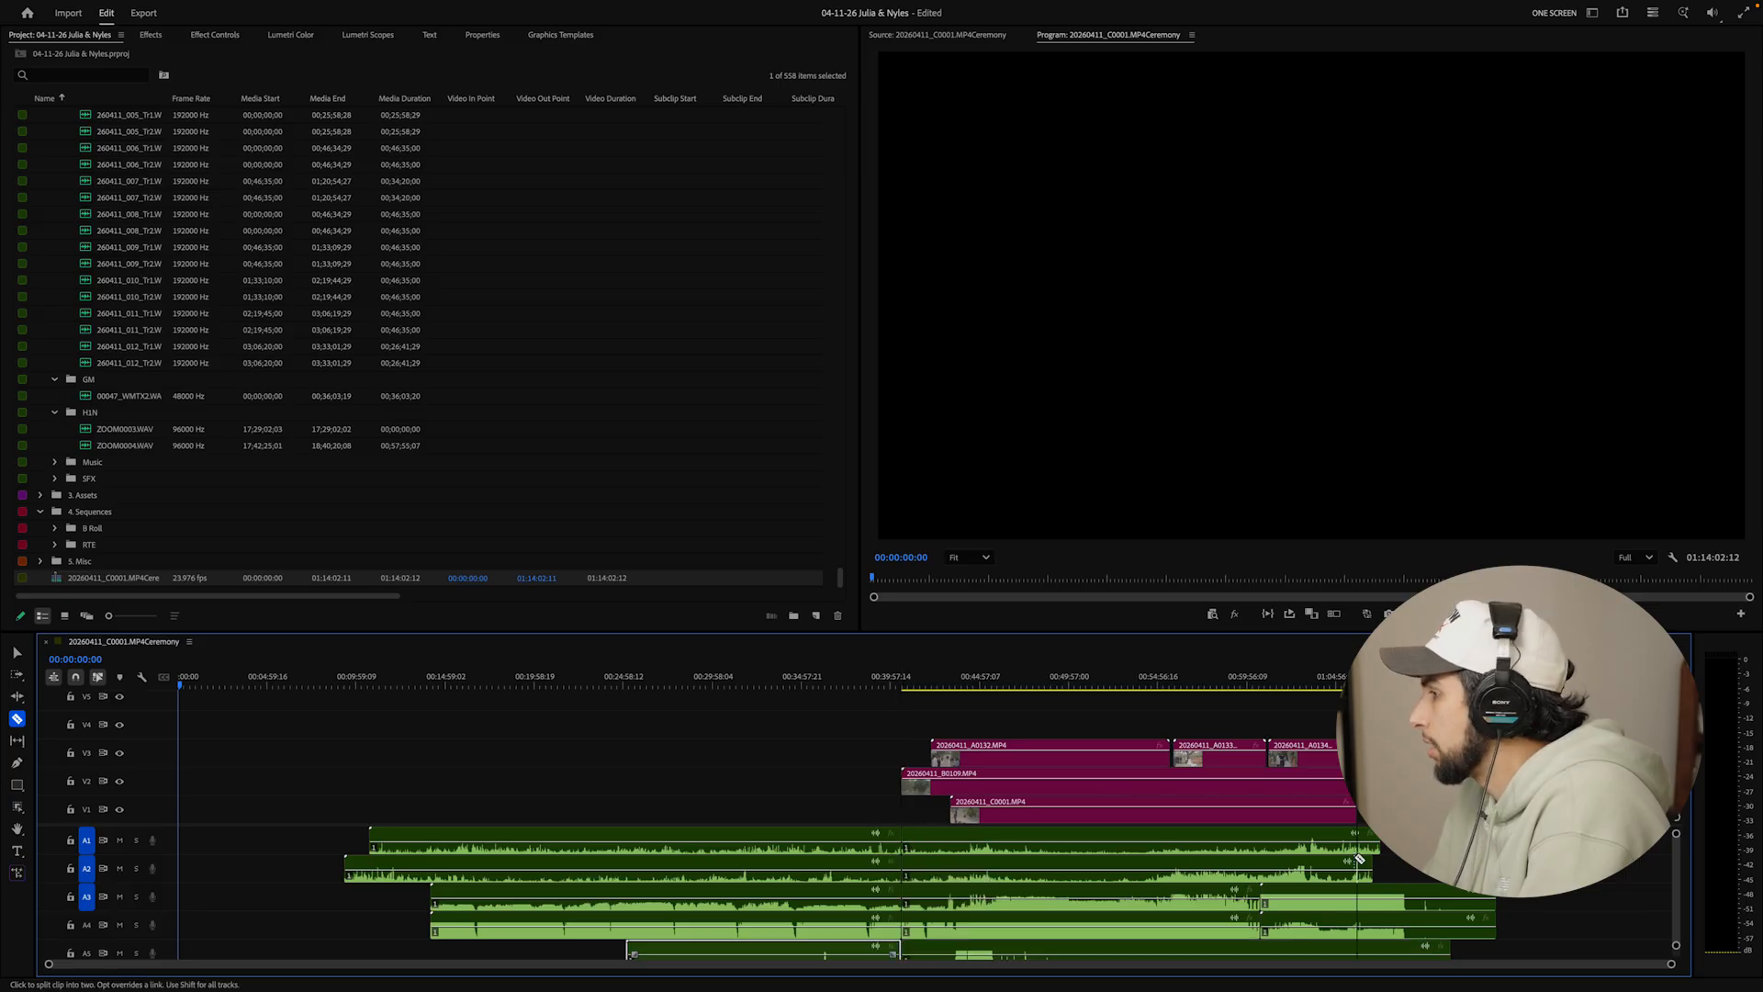
scroll(1359, 859, "up", 5)
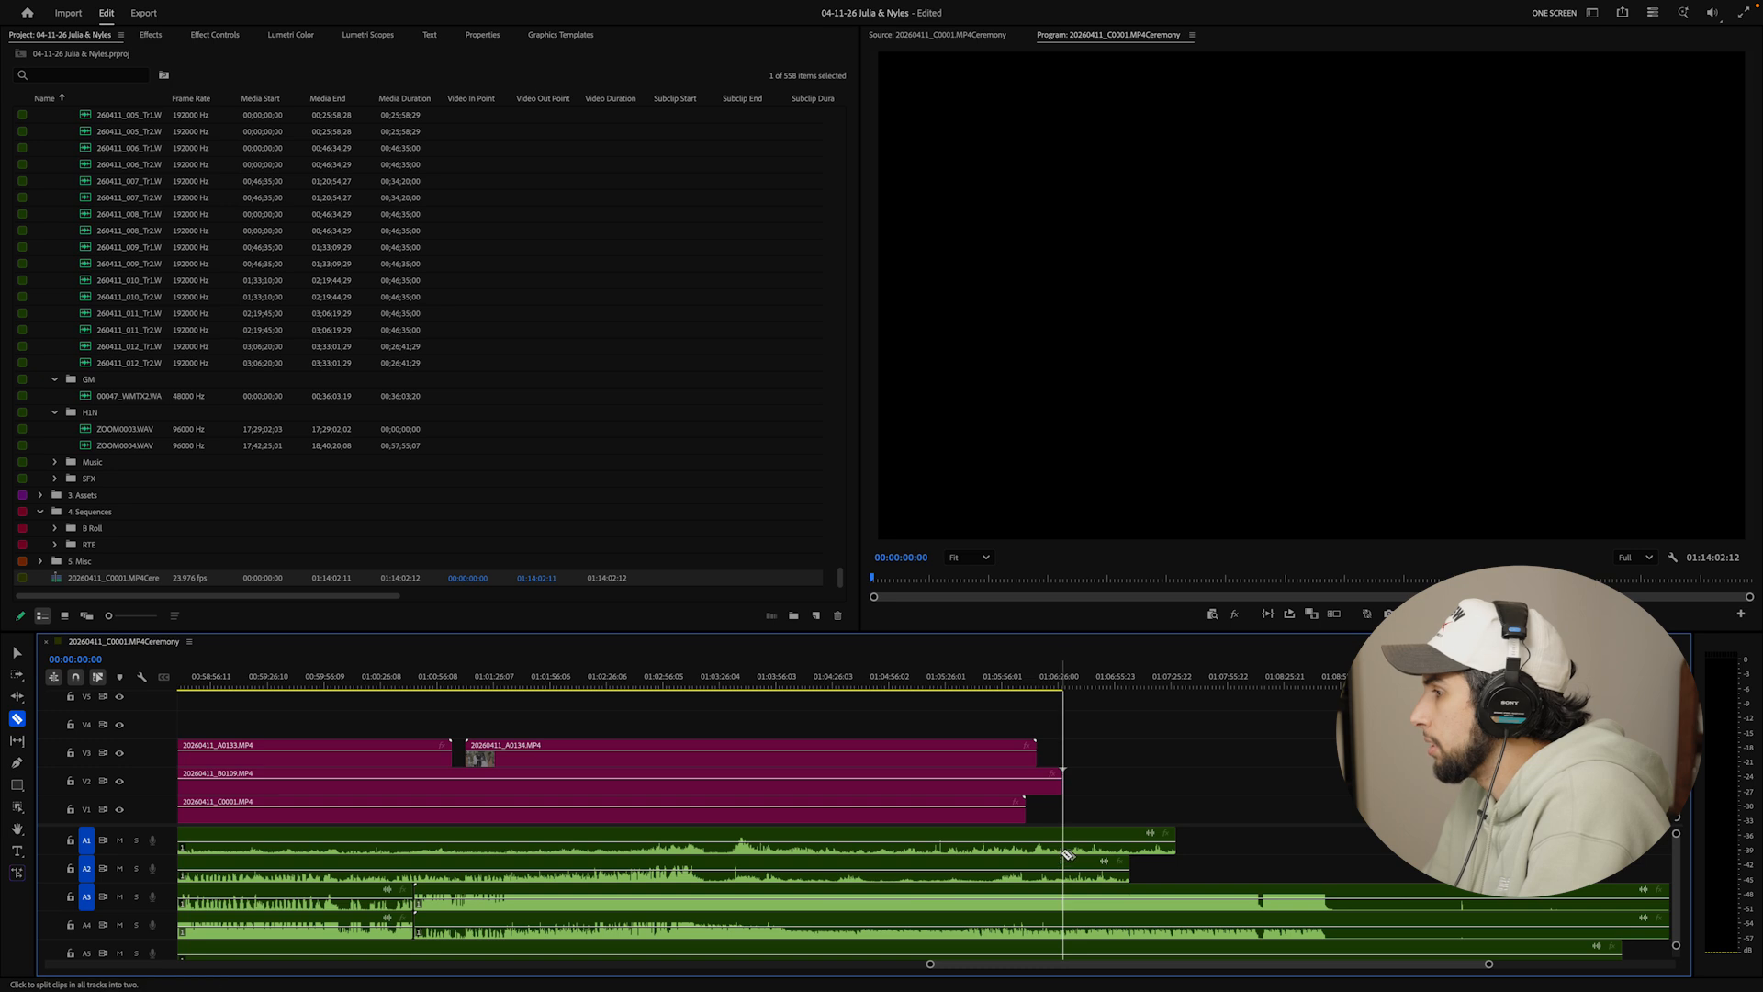
left_click(1065, 854, "shift")
Delete the surplus audio segments after the end and before the start of the B0109 clip
scroll(1074, 835, "down", 5)
key("v")
left_click_drag(1087, 820, 1298, 956)
key("Delete")
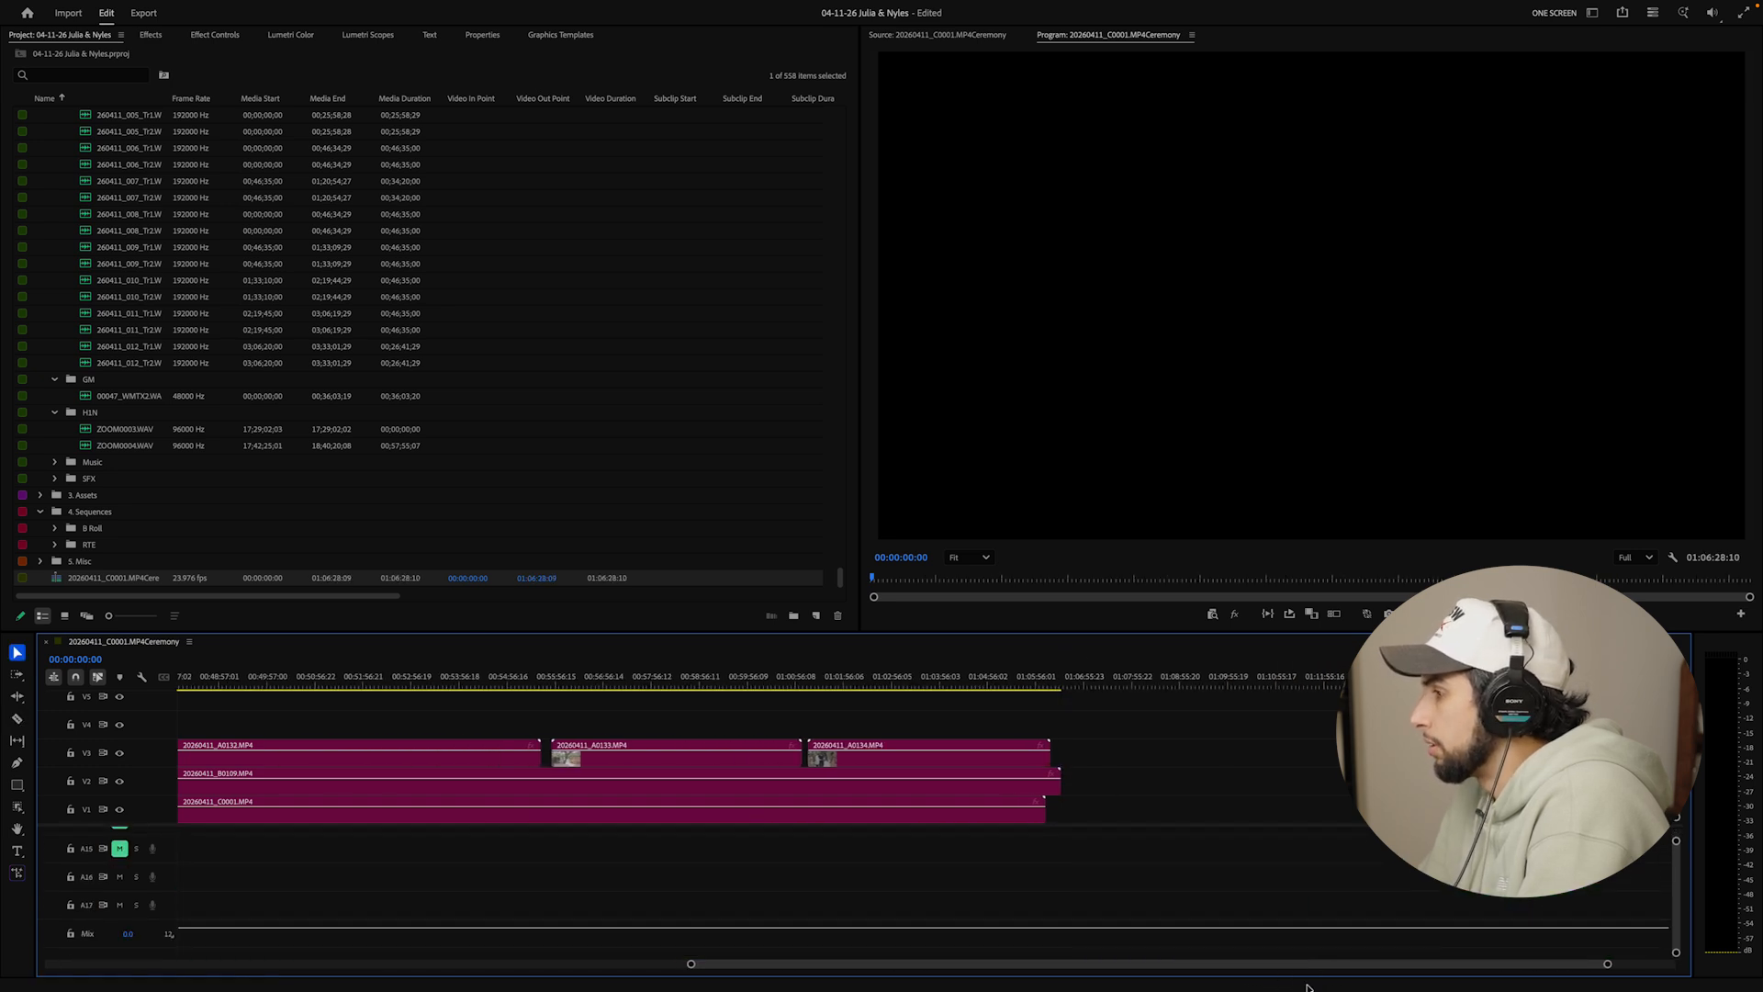
scroll(1213, 879, "up", 10)
scroll(1199, 879, "down", 5)
left_click_drag(714, 793, 858, 976)
key("Delete")
scroll(893, 933, "up", 10)
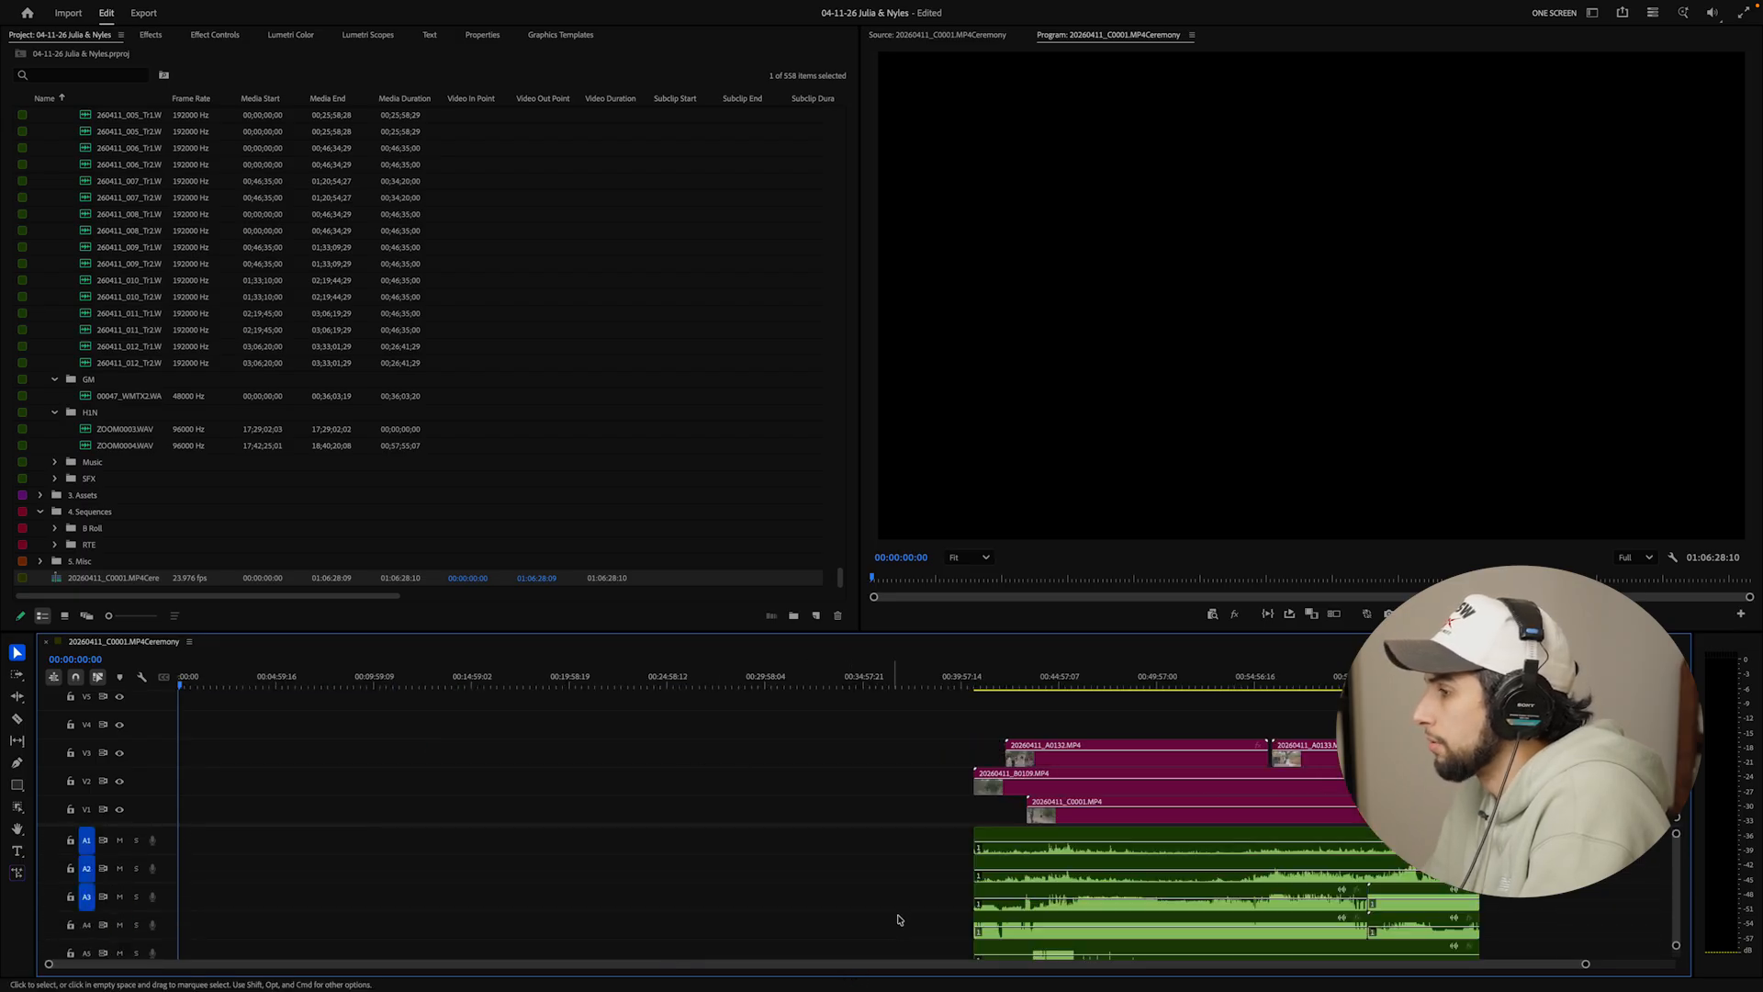
Close the empty gap before the ceremony clips, fit the whole sequence in the timeline and place the playhead at 00:22:05:05
left_click(996, 683)
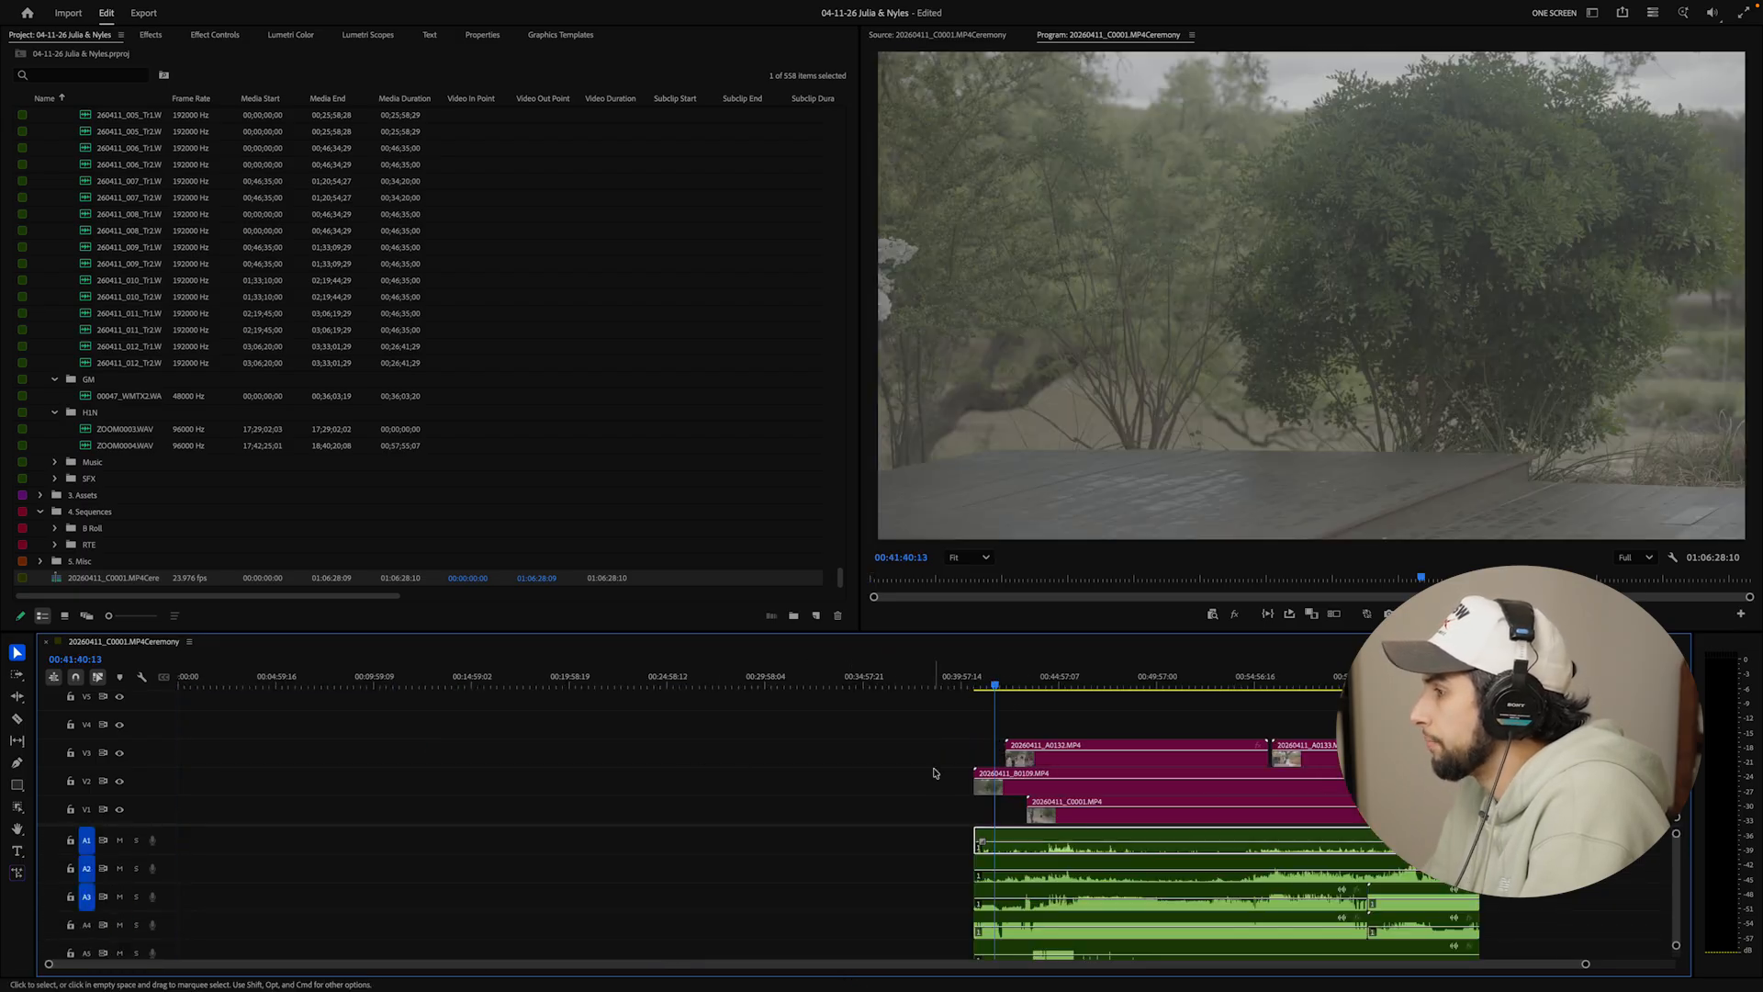
left_click(928, 783)
key("Delete")
key("backslash")
left_click(1104, 684)
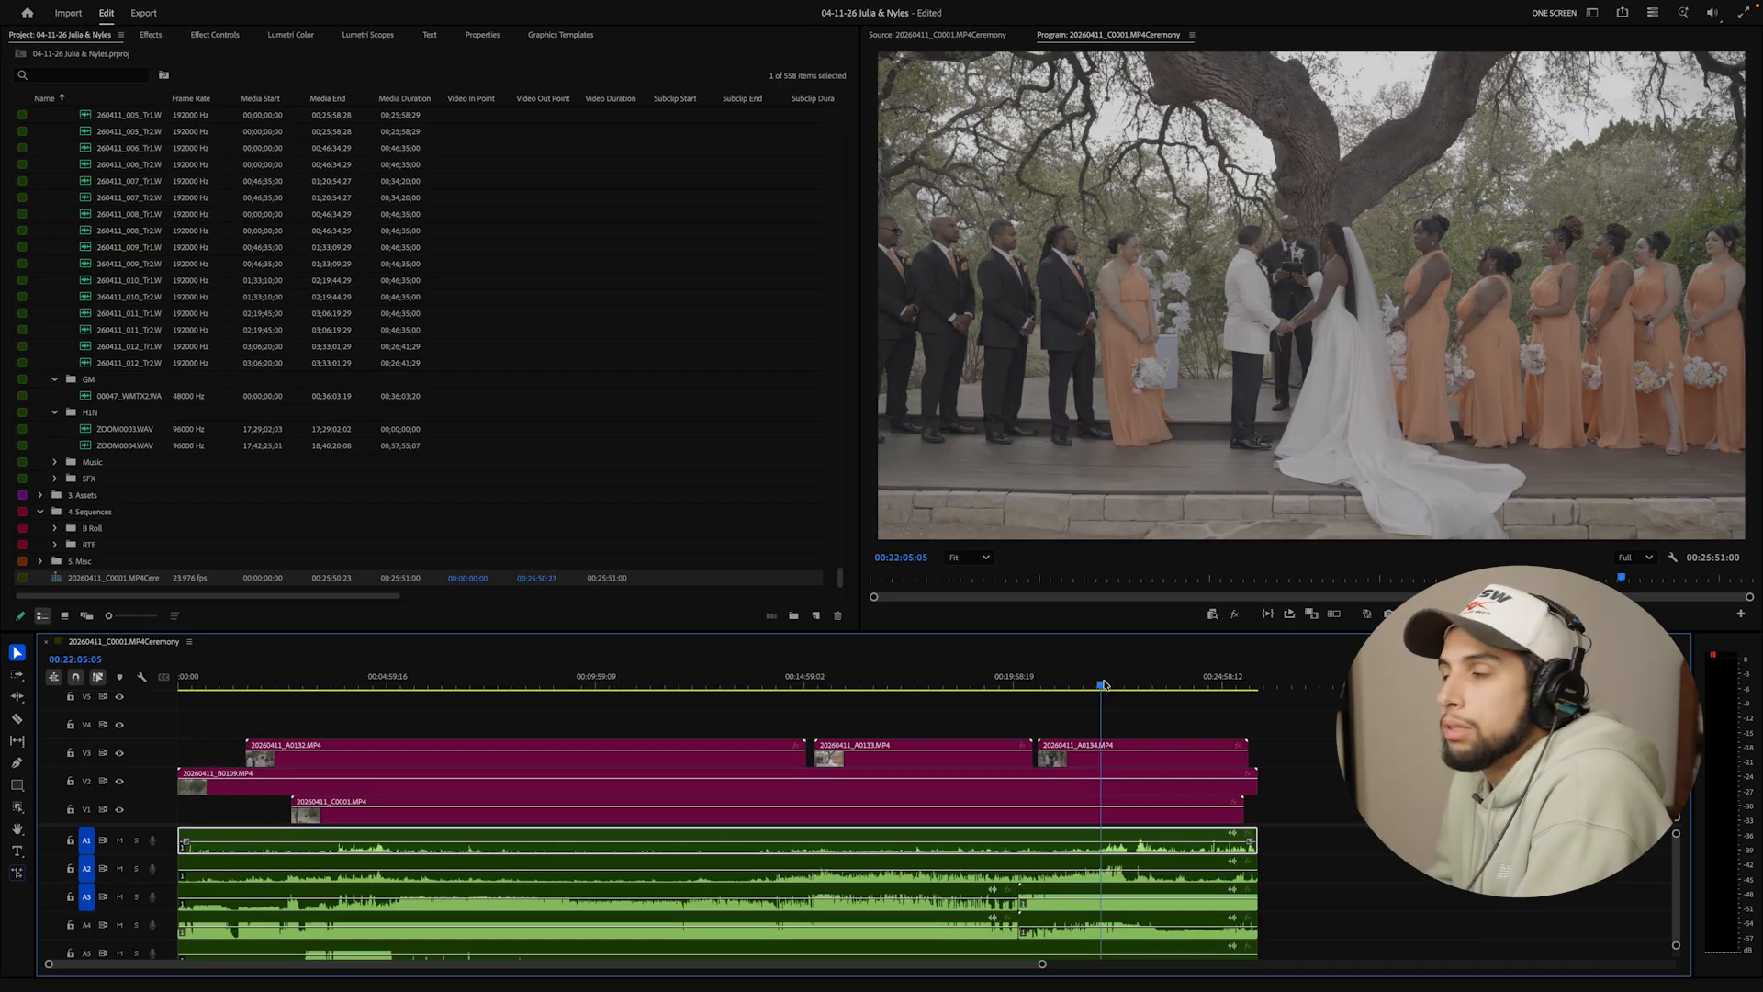
Select each camera's clips in turn, from A0132–A0134 on V3 to B0109 on V2 and C0001 on V1
left_click(636, 723)
left_click_drag(636, 723, 610, 744)
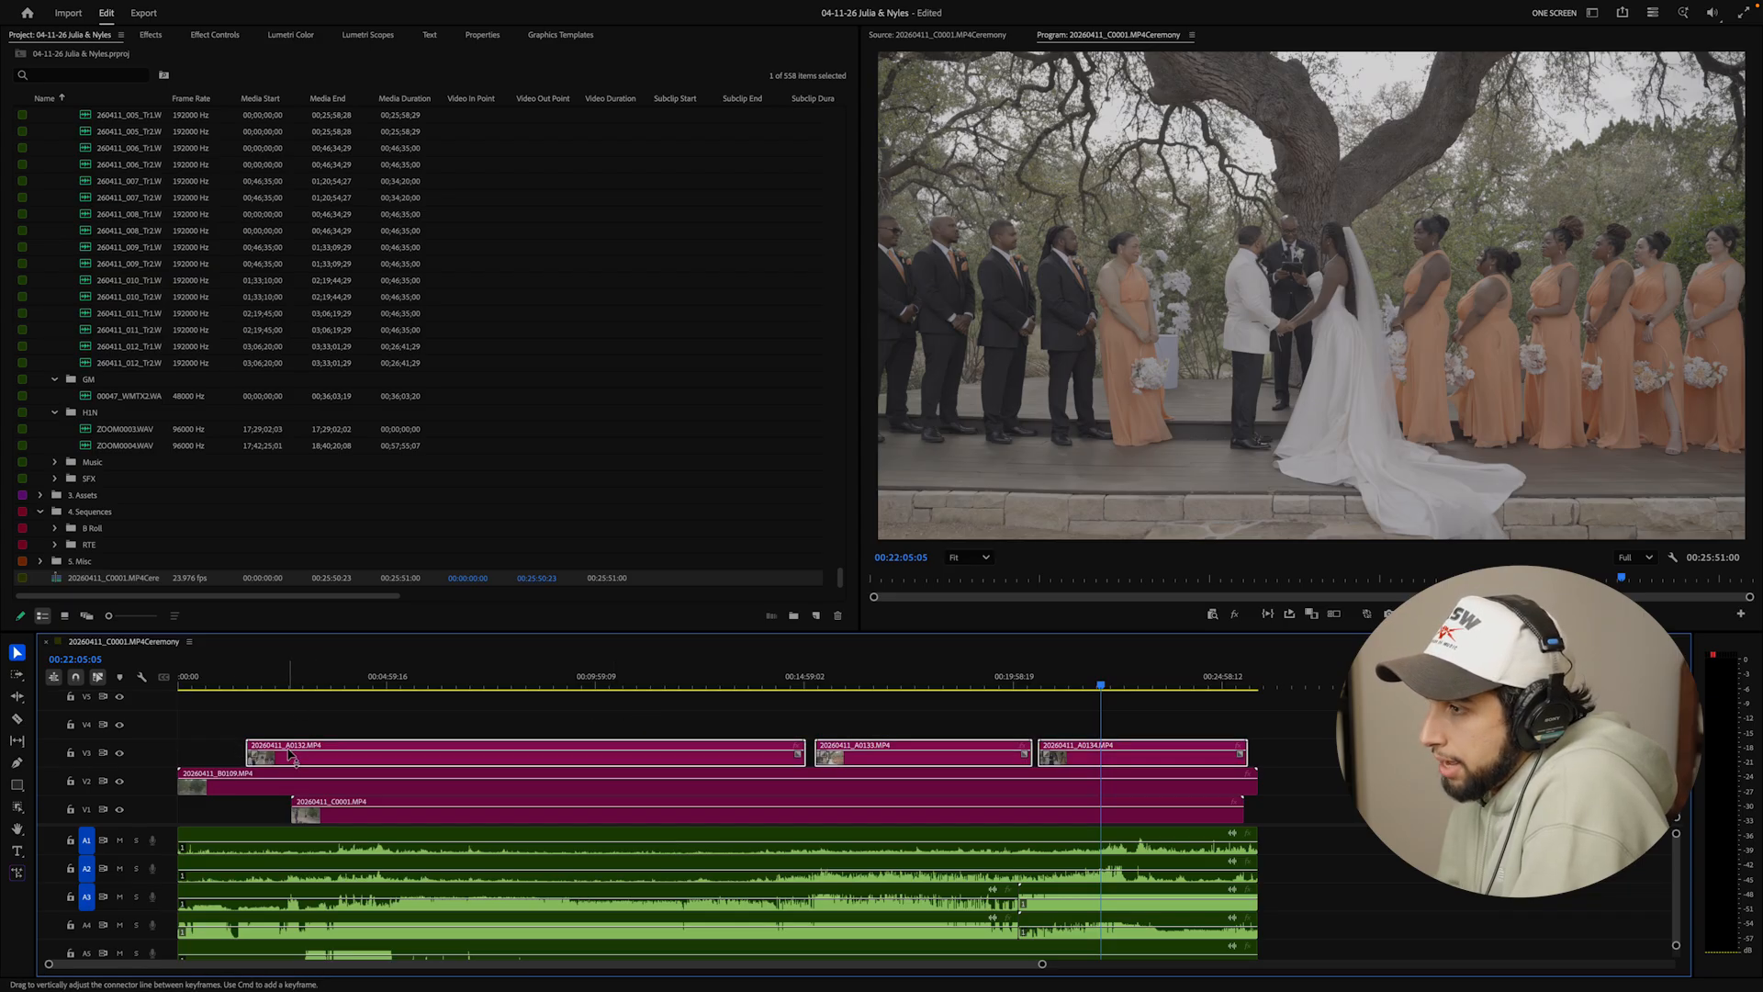
left_click(246, 783)
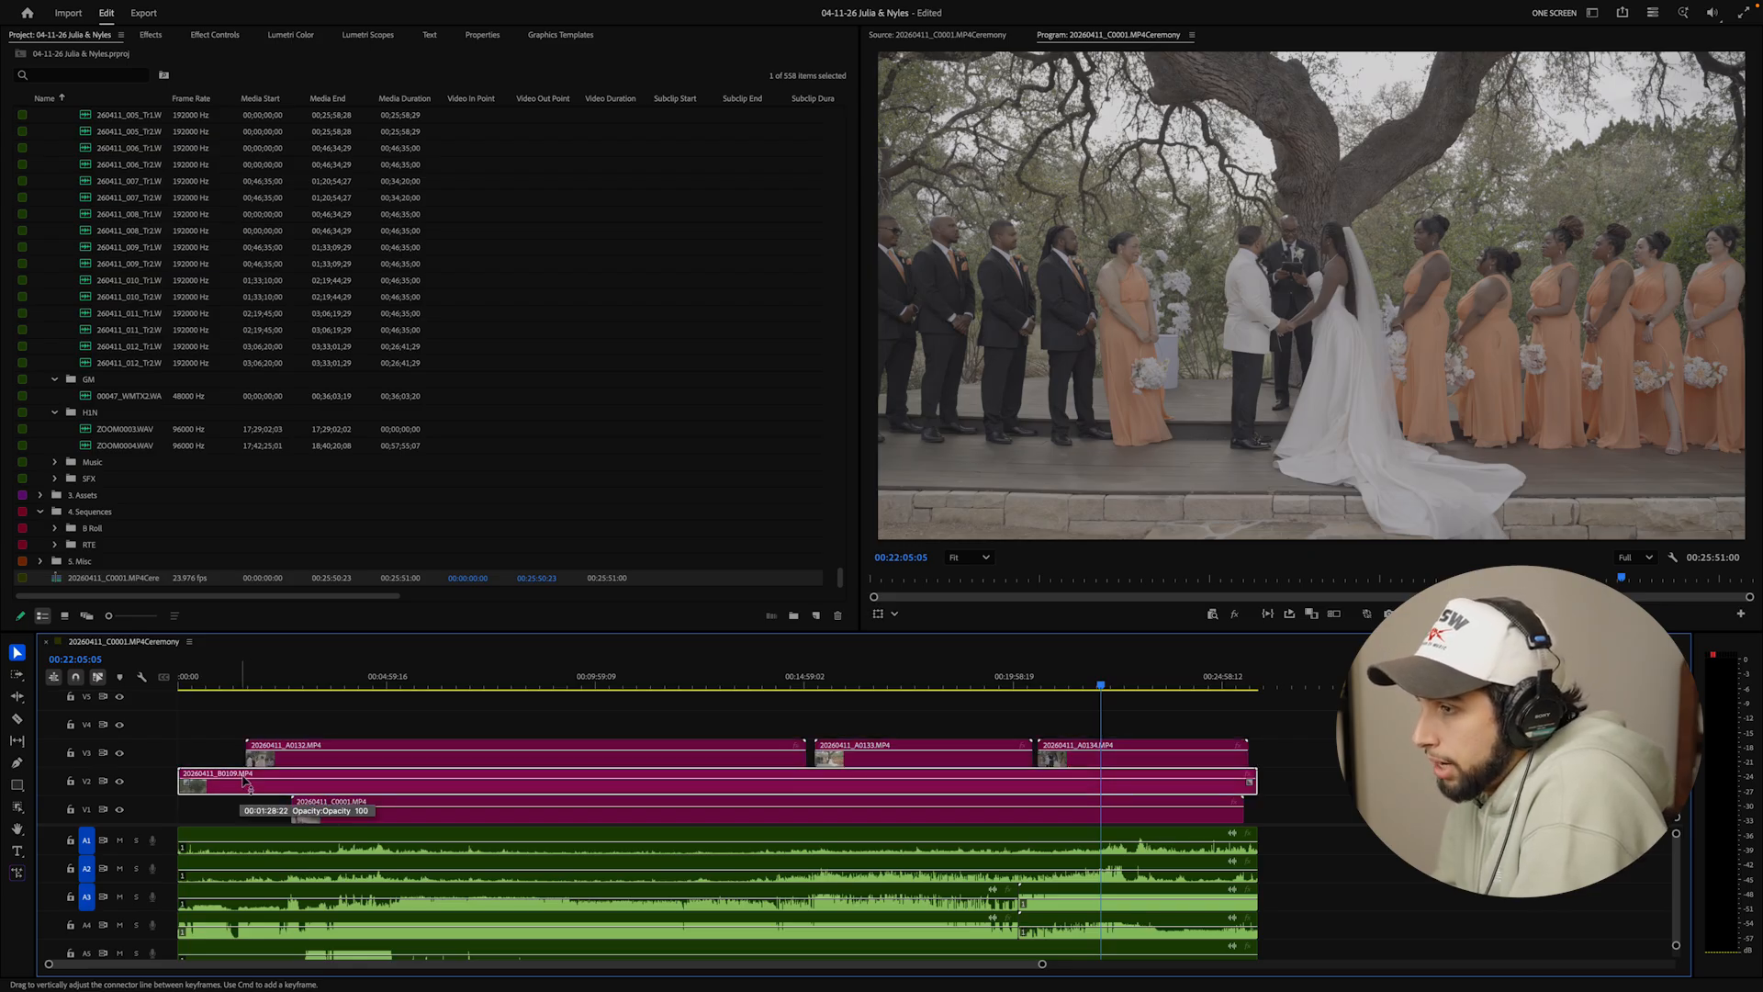
left_click(340, 813)
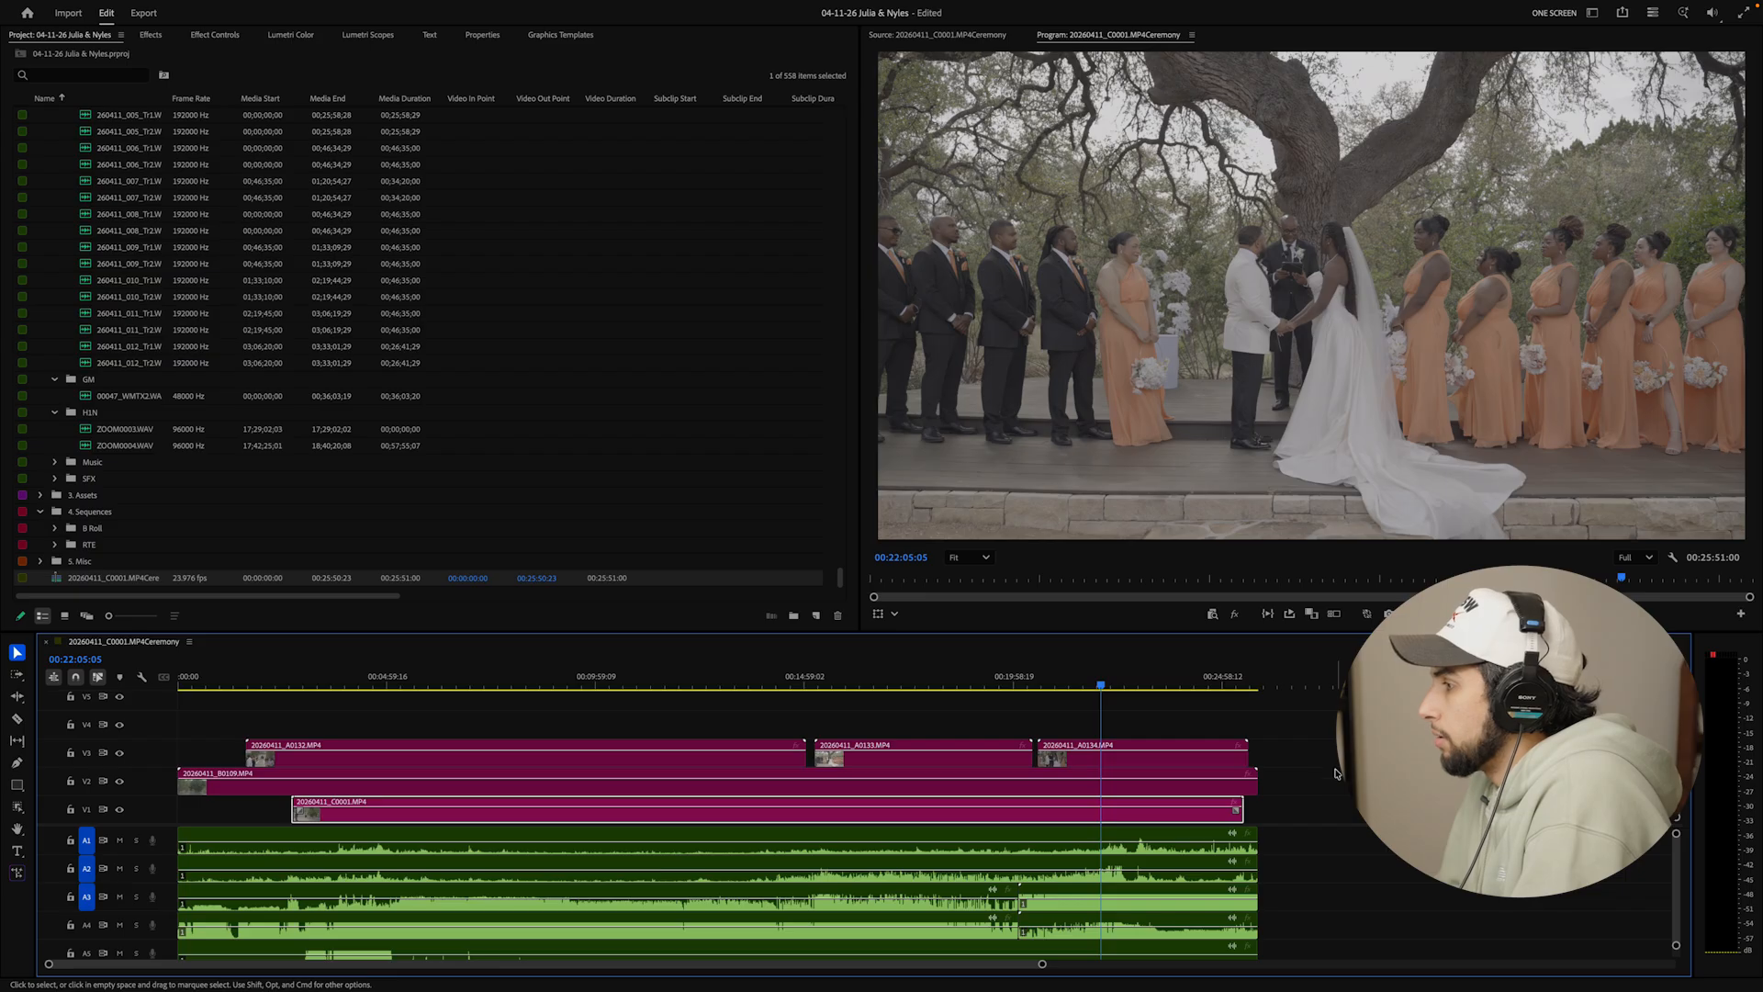
Move clip B0109 up to track V4 and clip C0001 above it to V5, keeping both in sync
left_click(1103, 780)
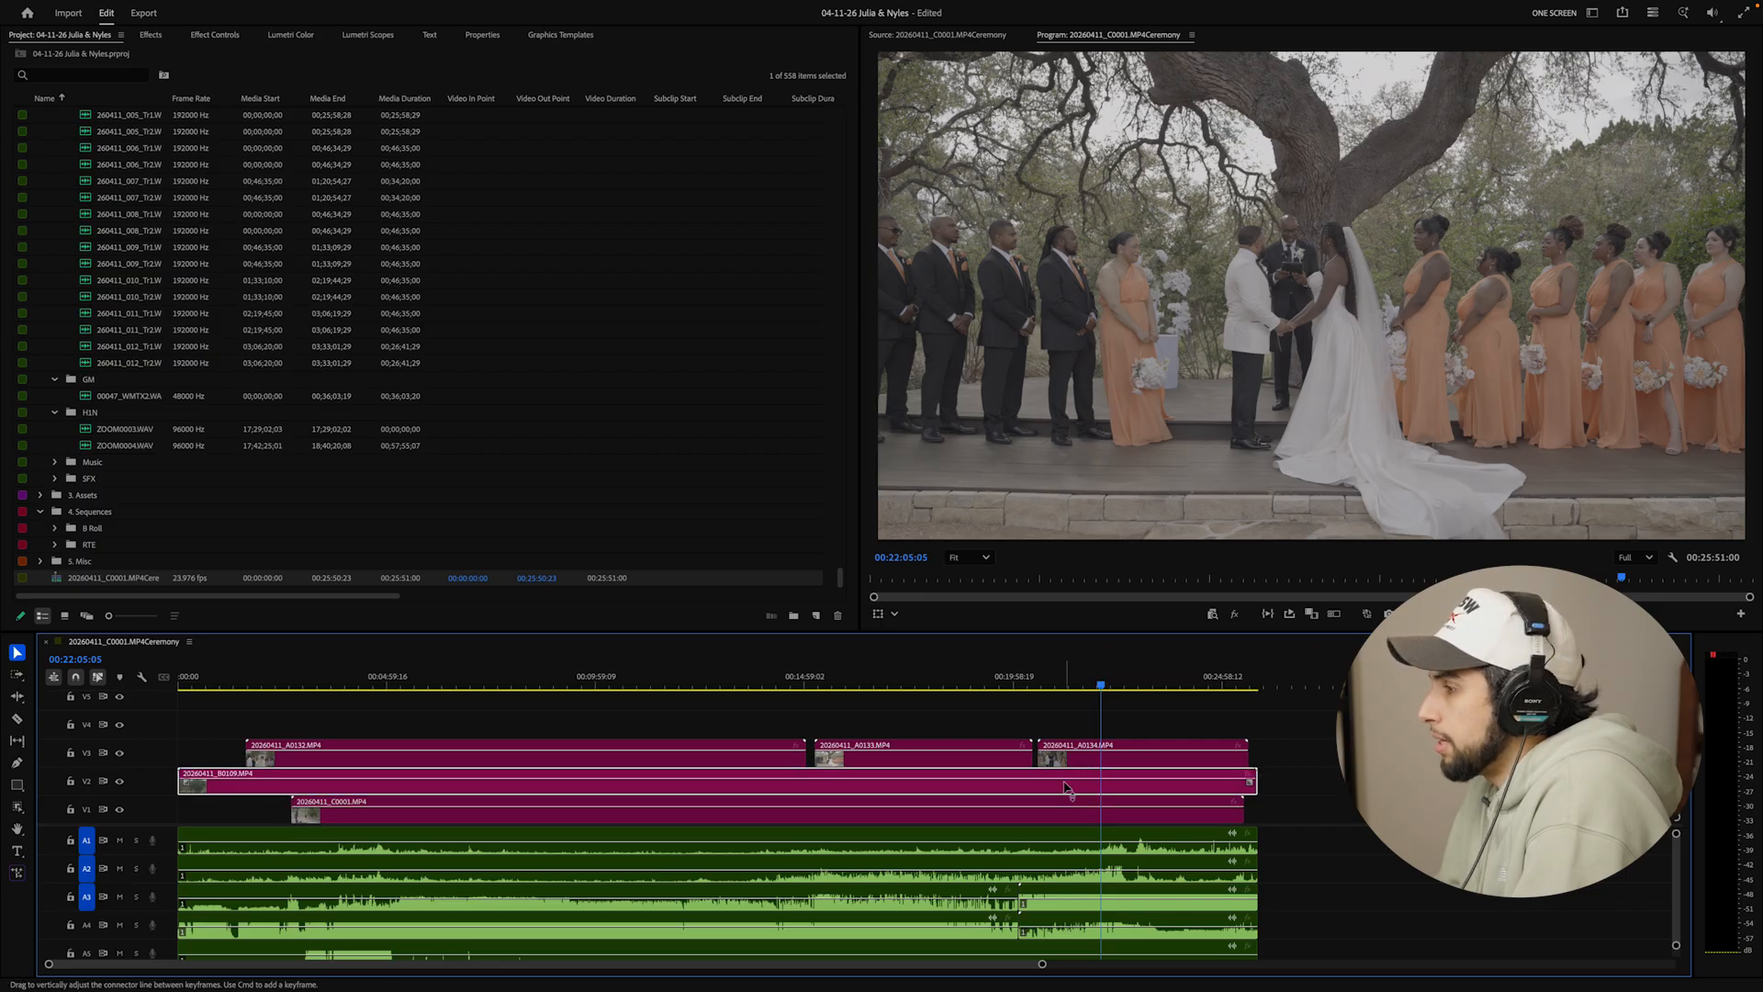
left_click_drag(1012, 789, 994, 735)
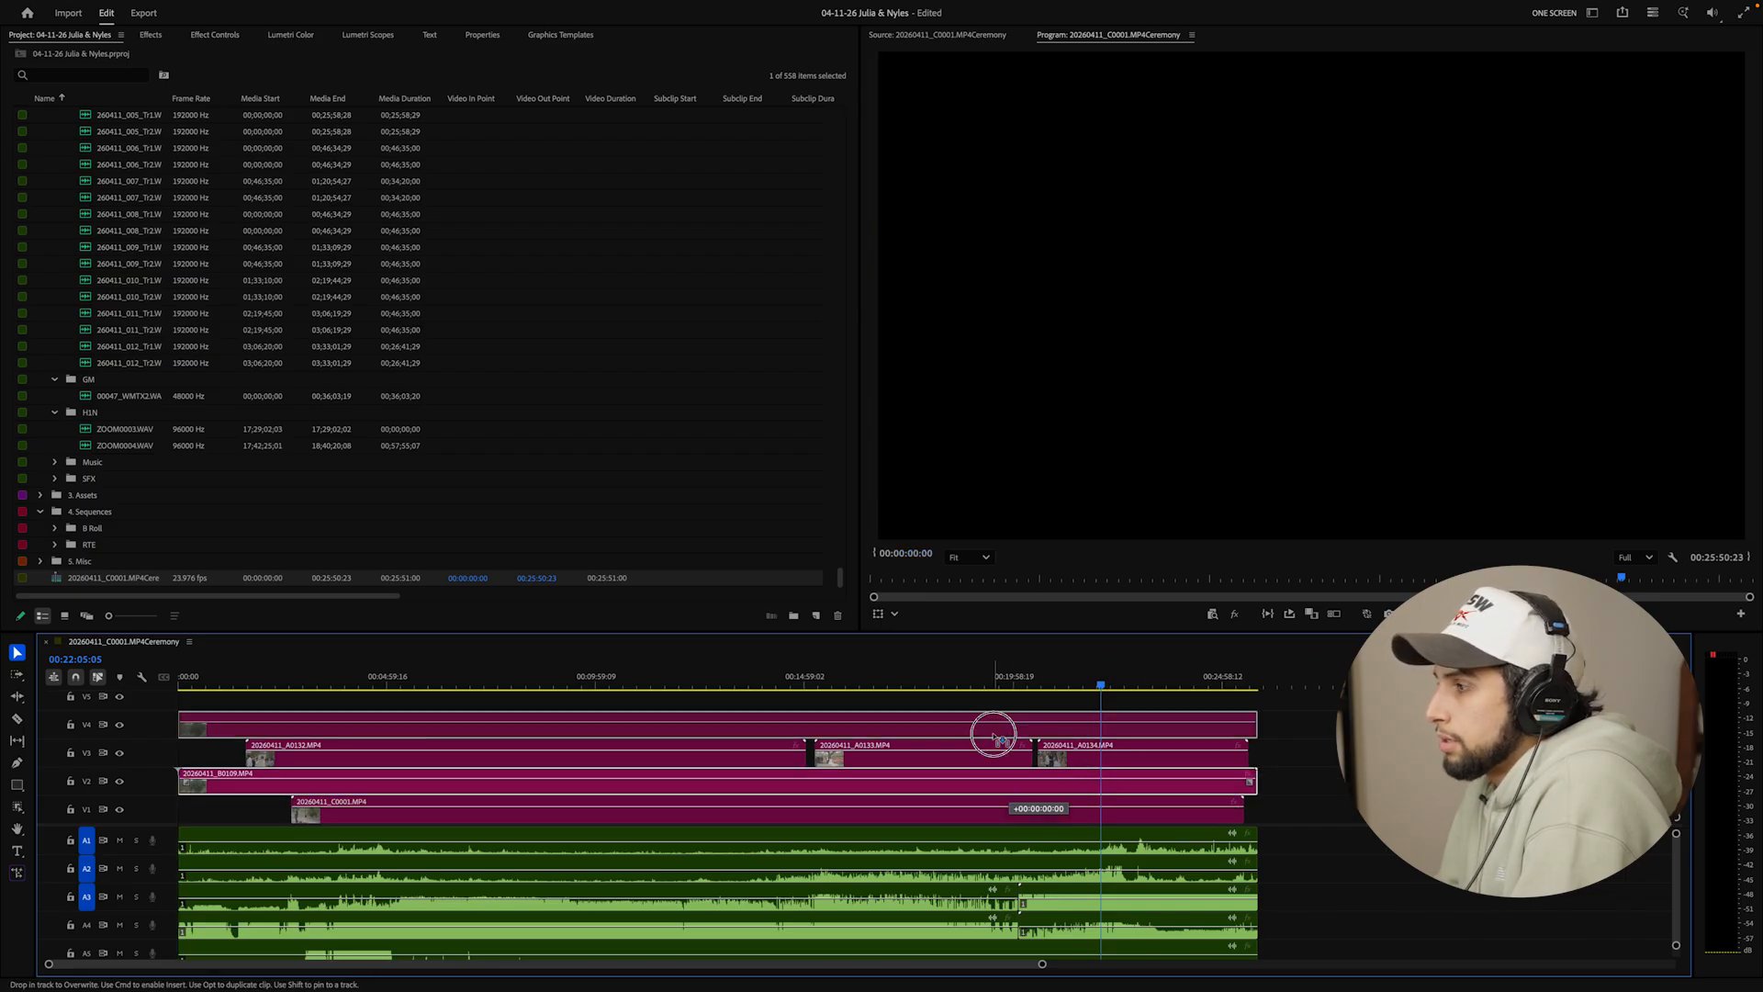
left_click_drag(995, 735, 996, 735)
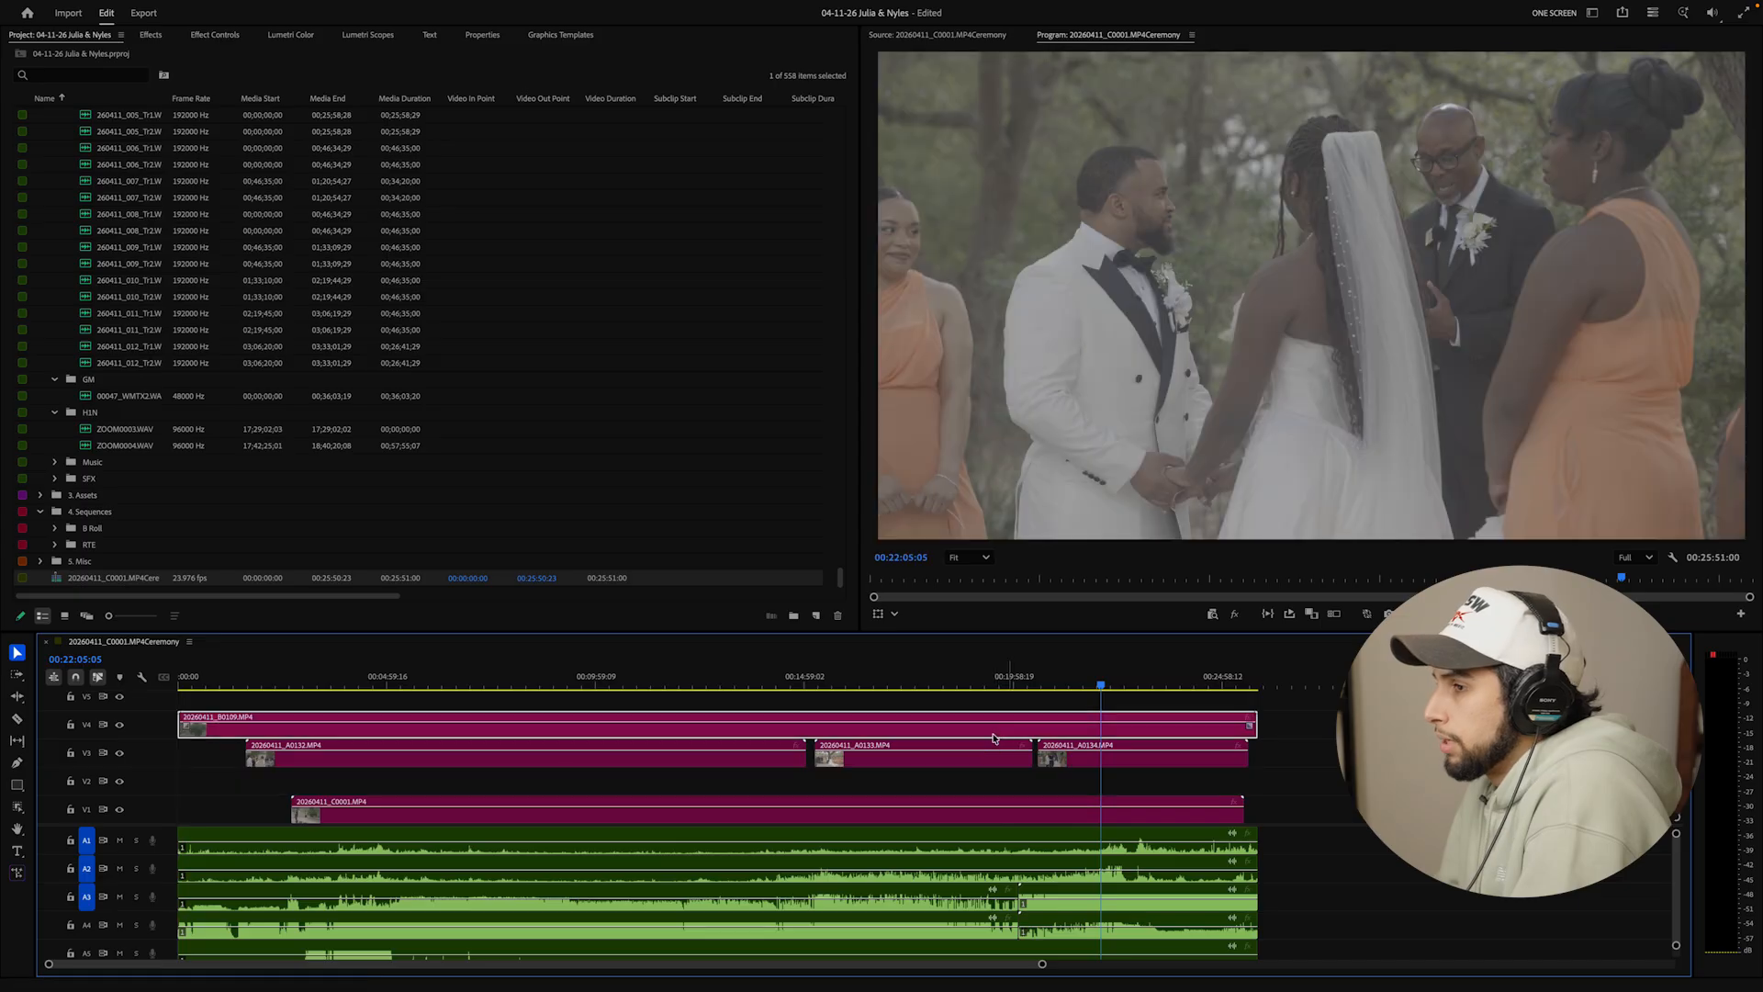
scroll(972, 824, "up", 1)
left_click(900, 820)
left_click_drag(899, 819, 897, 725)
Shift all video clips down two tracks so A0132–A0134 sit on V1, B0109 on V2 and C0001 on V3
left_click_drag(1344, 710, 724, 771)
key("alt+Down")
key("alt+Down")
key("alt+Down")
scroll(724, 771, "down", 1)
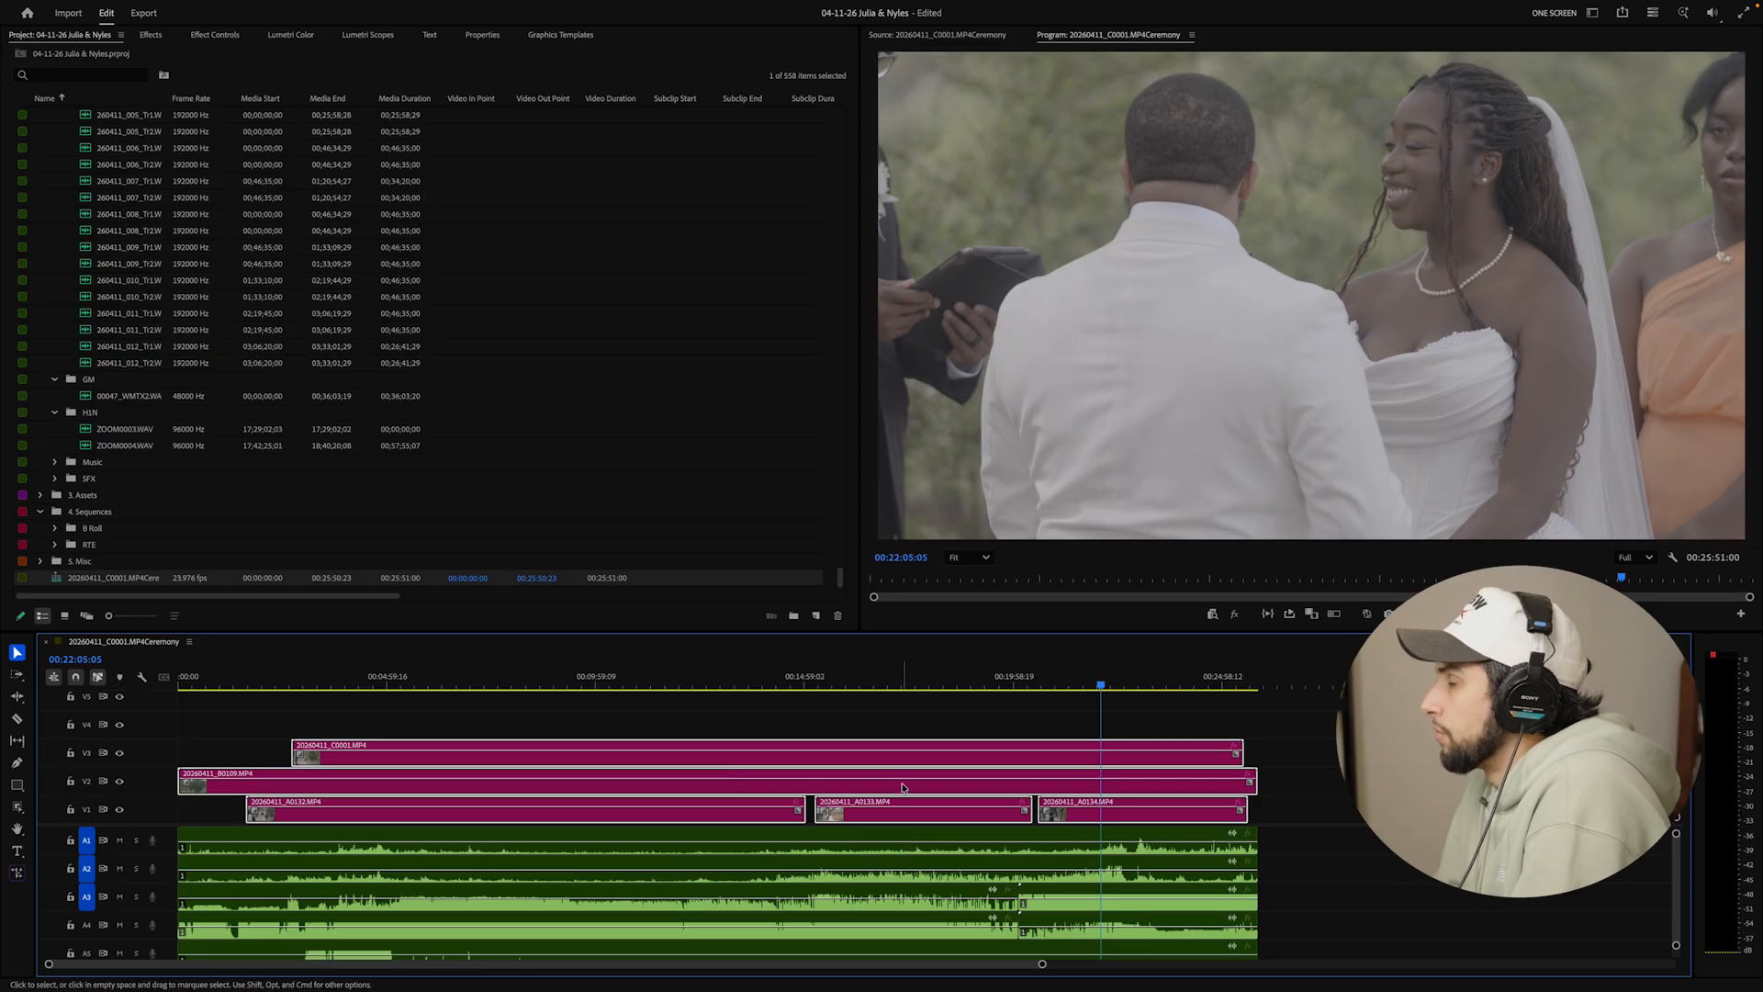
Scrub to 00:18:34:18 and briefly hide tracks V3 and V2 in turn to compare the three camera angles
left_click_drag(878, 677, 554, 719)
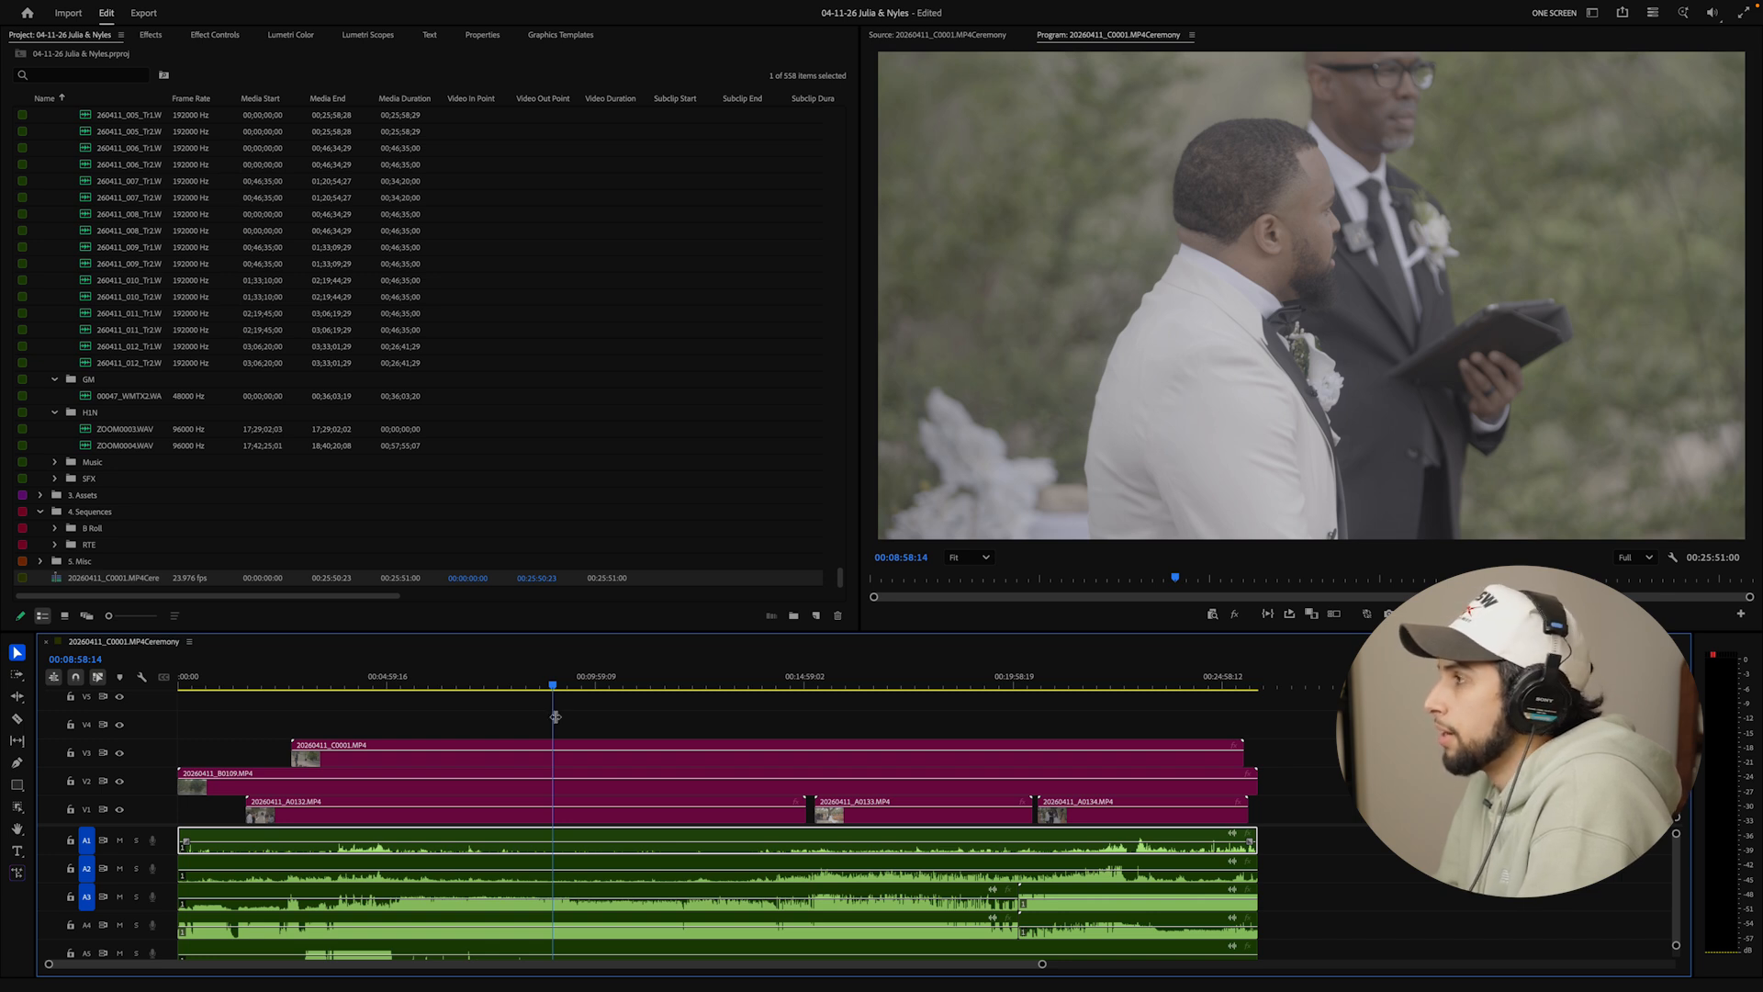
left_click_drag(661, 677, 955, 680)
left_click(882, 680)
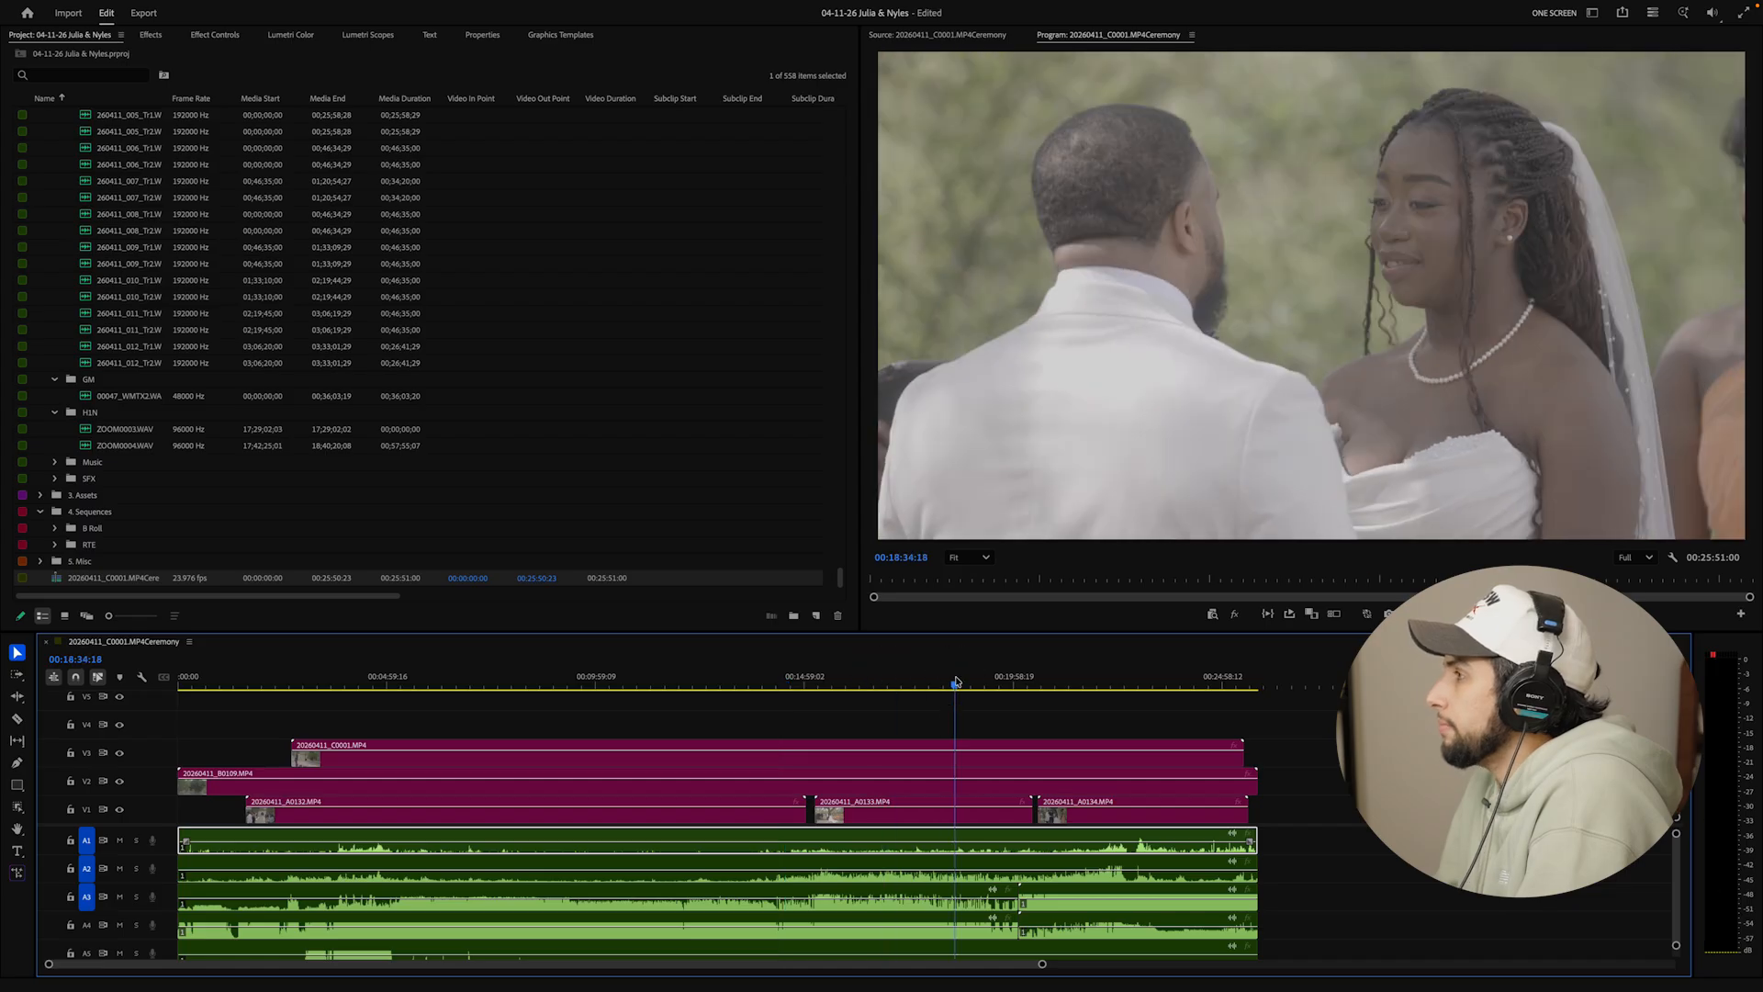
left_click(119, 753)
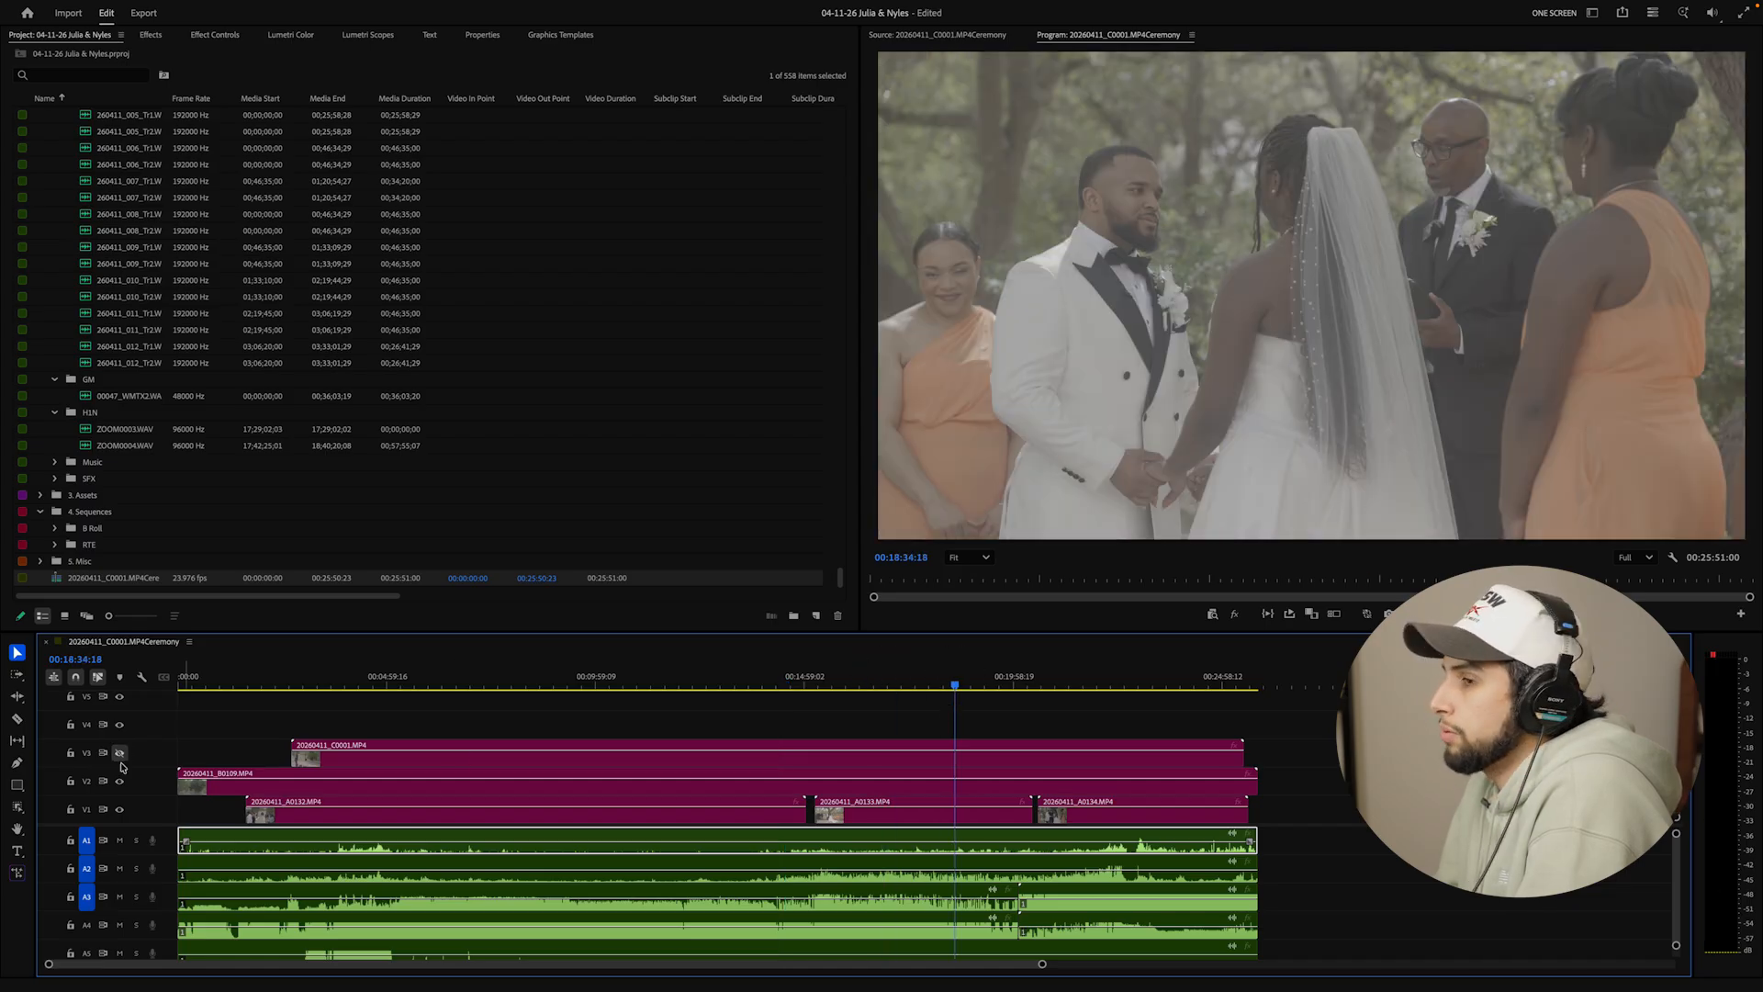
left_click(121, 780)
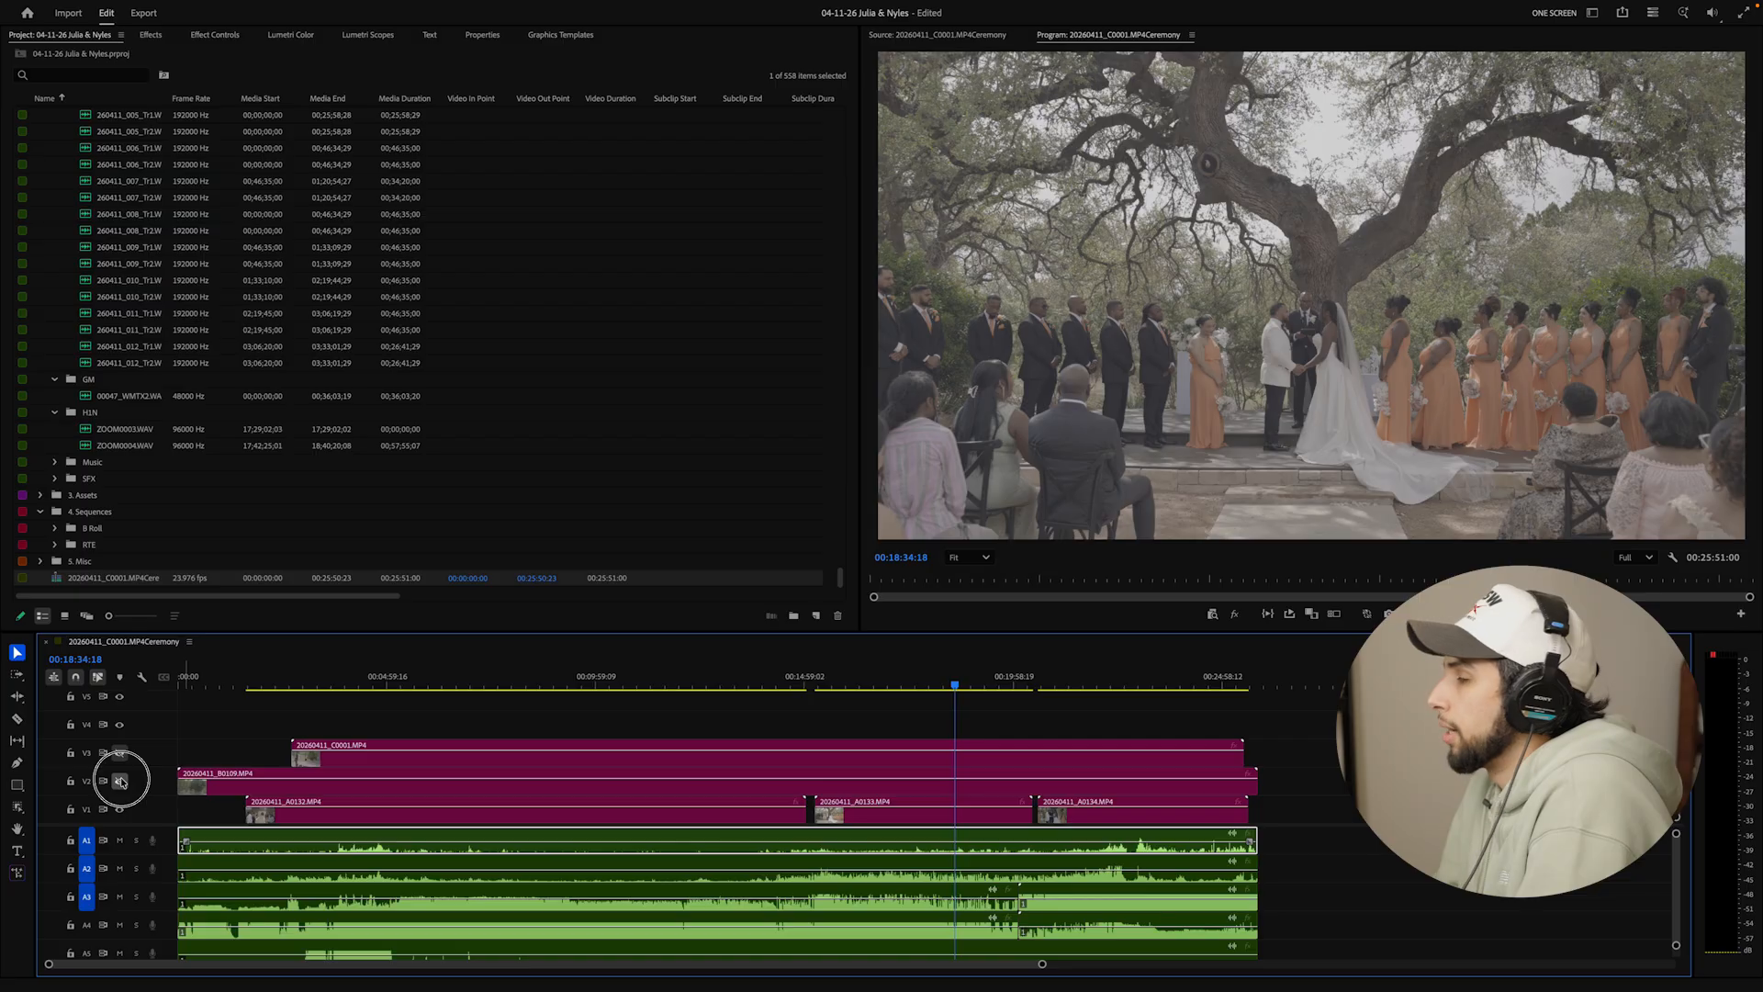
left_click(120, 780)
left_click(119, 753)
Apply the Color - FX3 Base LUT preset to clip C0001 on V3, with the playhead at 00:07:12:20
left_click(865, 753)
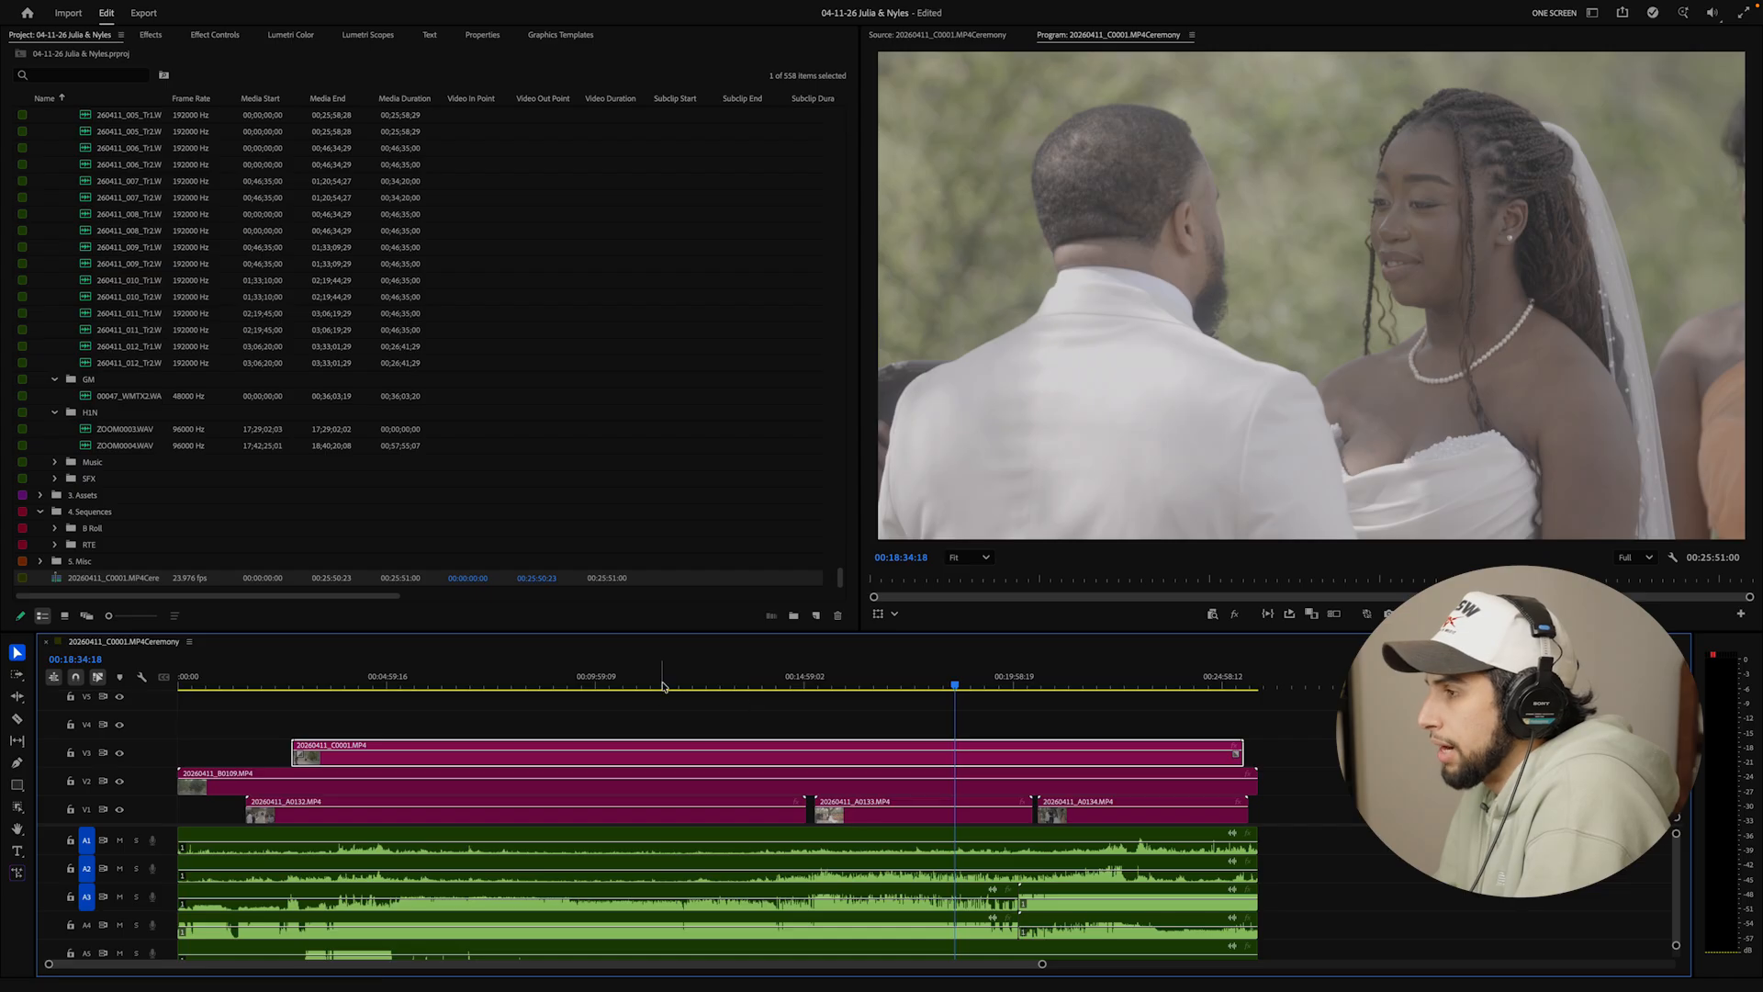
left_click(479, 685)
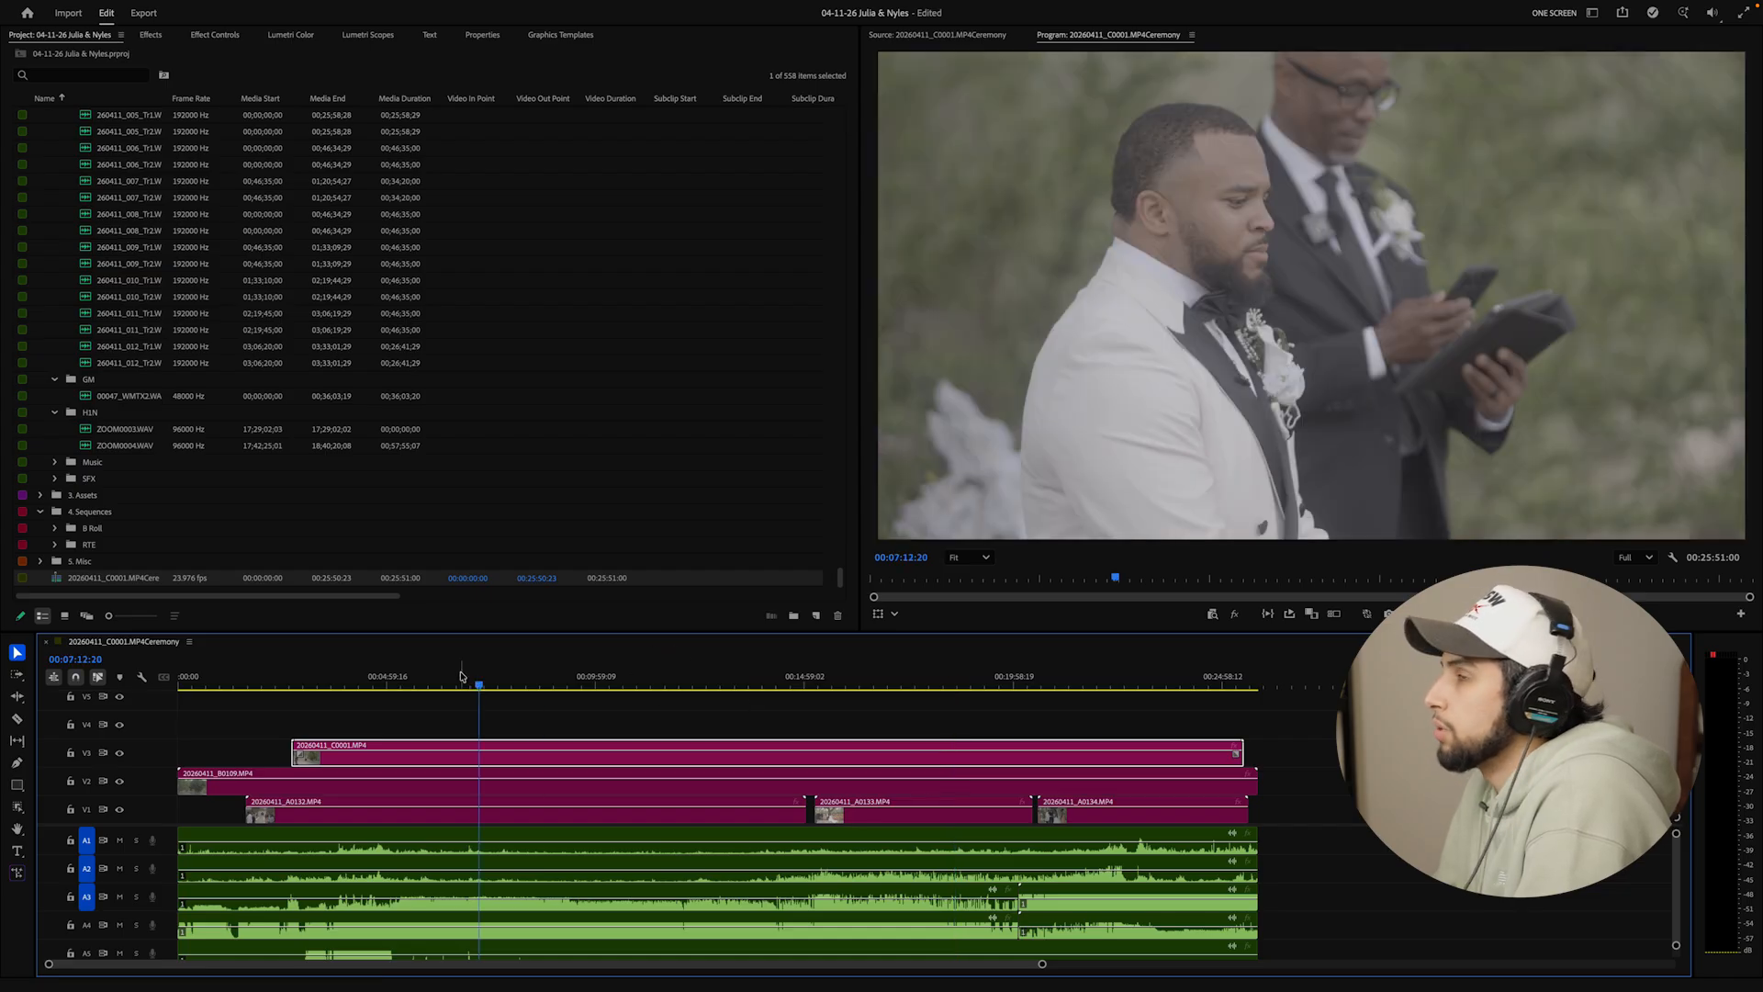
left_click(151, 34)
left_click(224, 36)
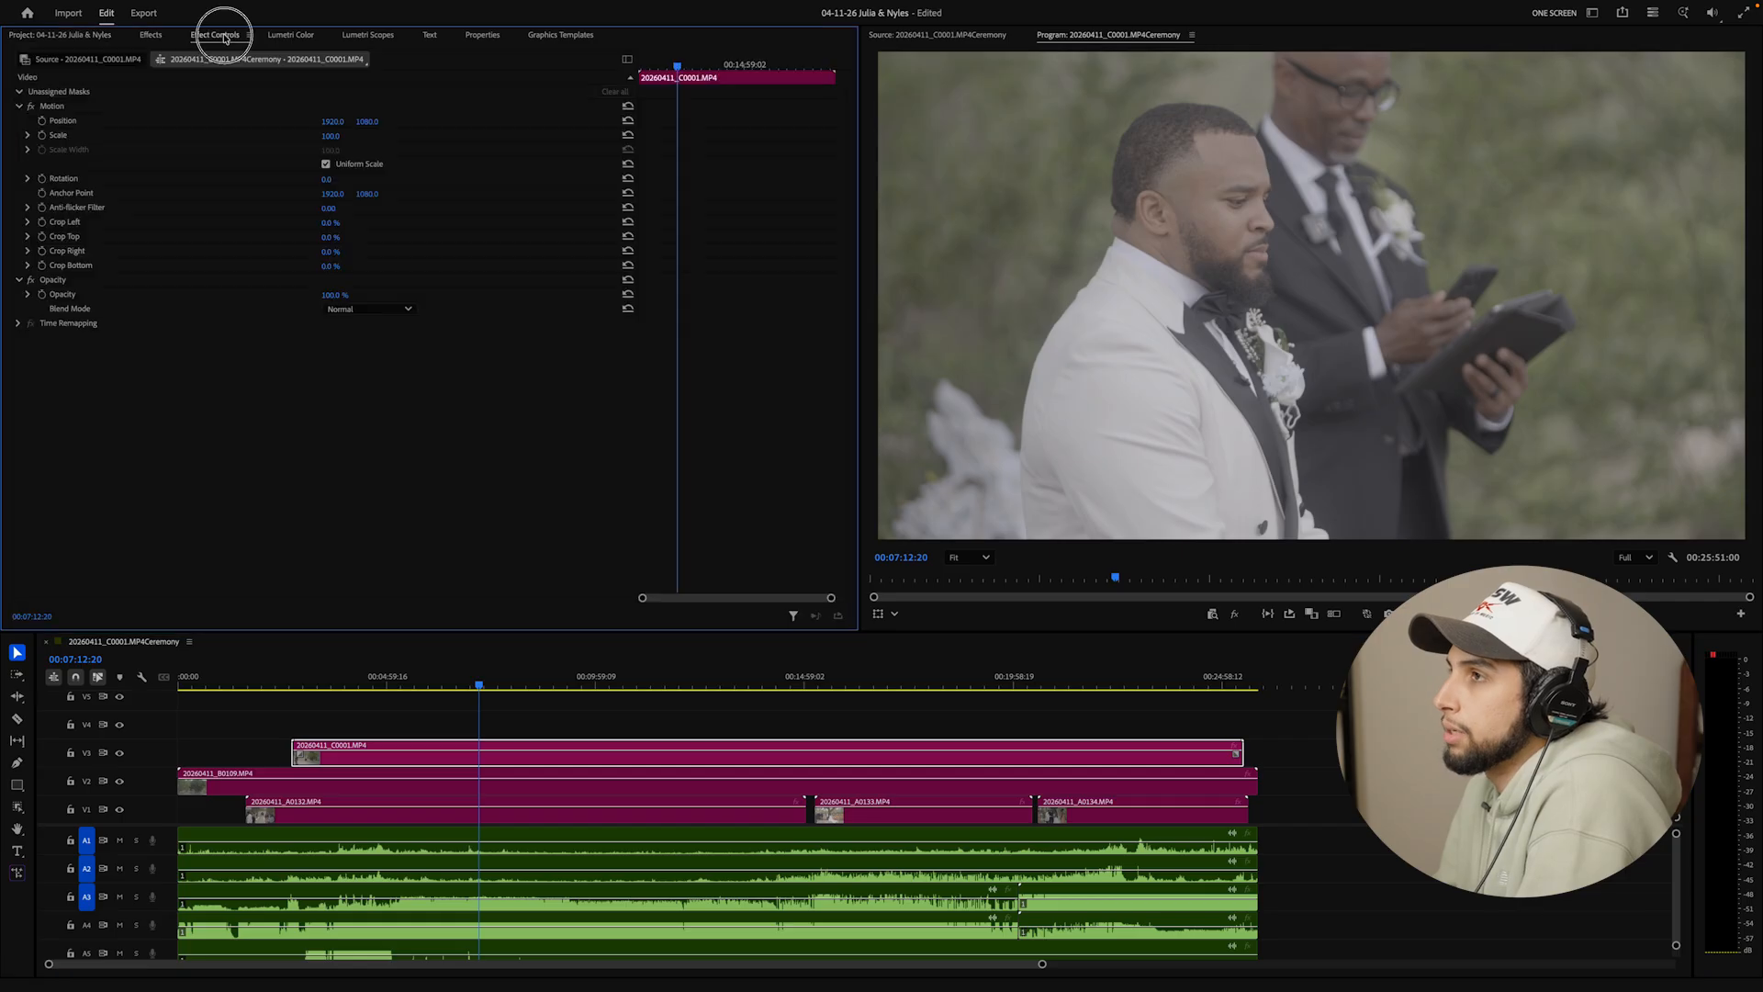
left_click(151, 37)
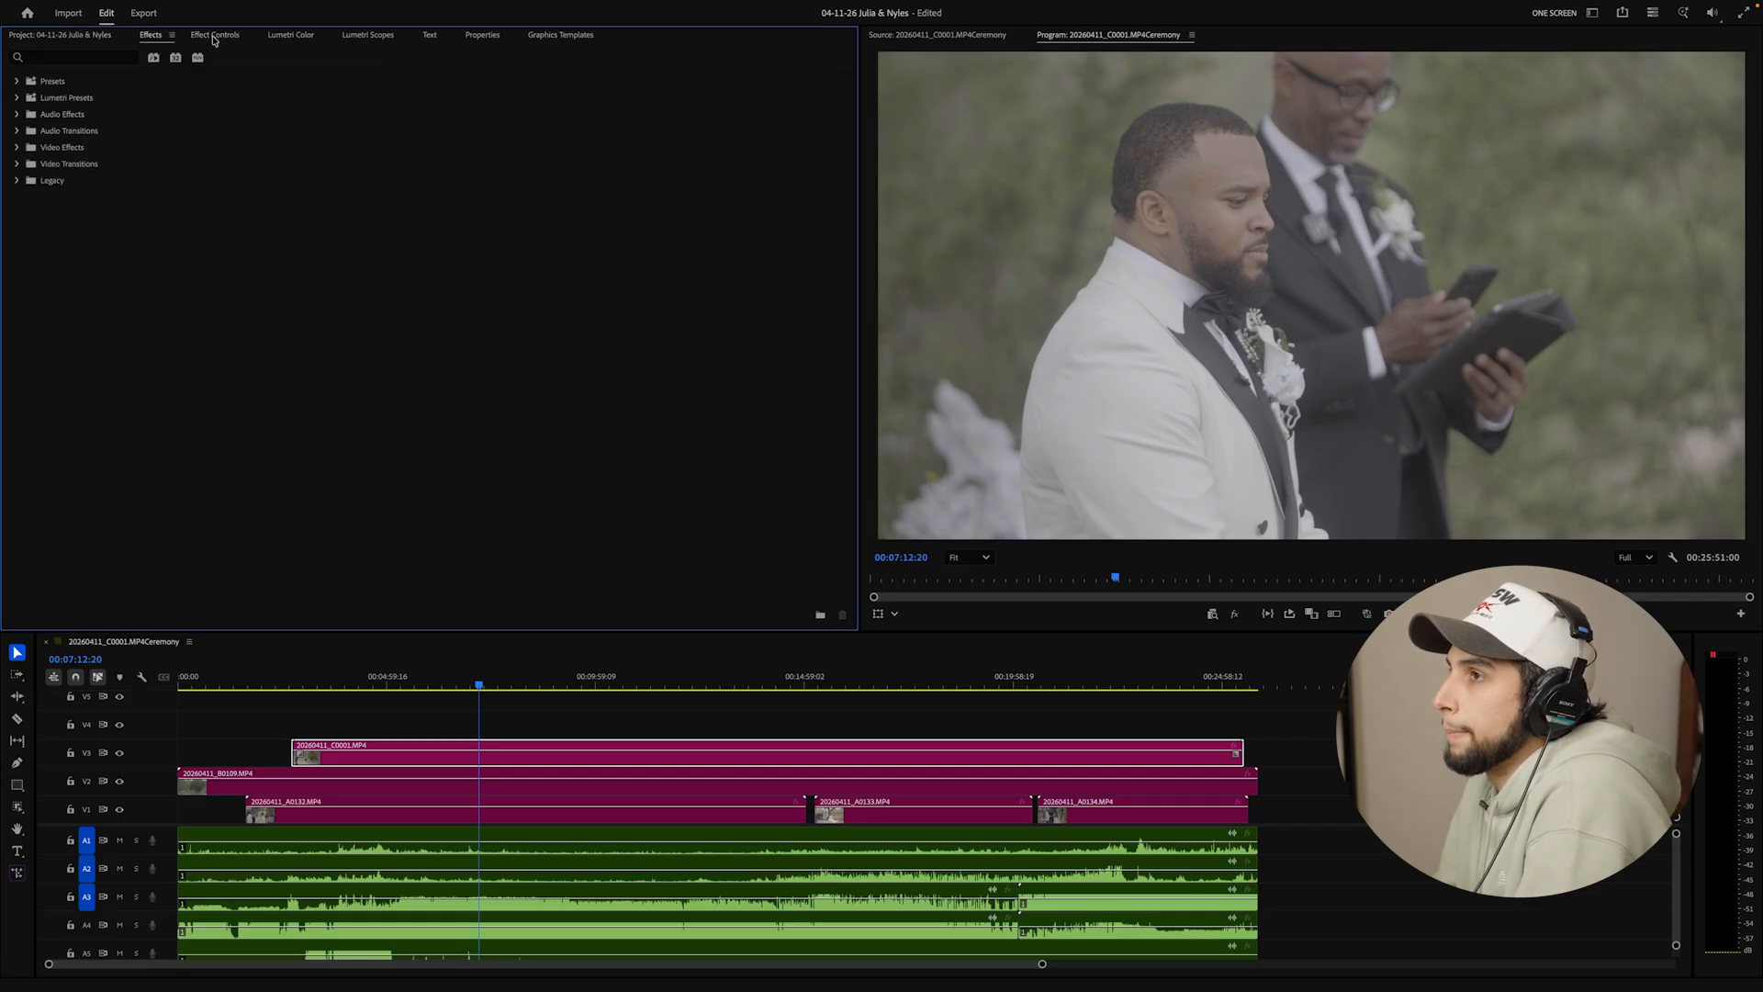
left_click(18, 81)
mouse_move(101, 116)
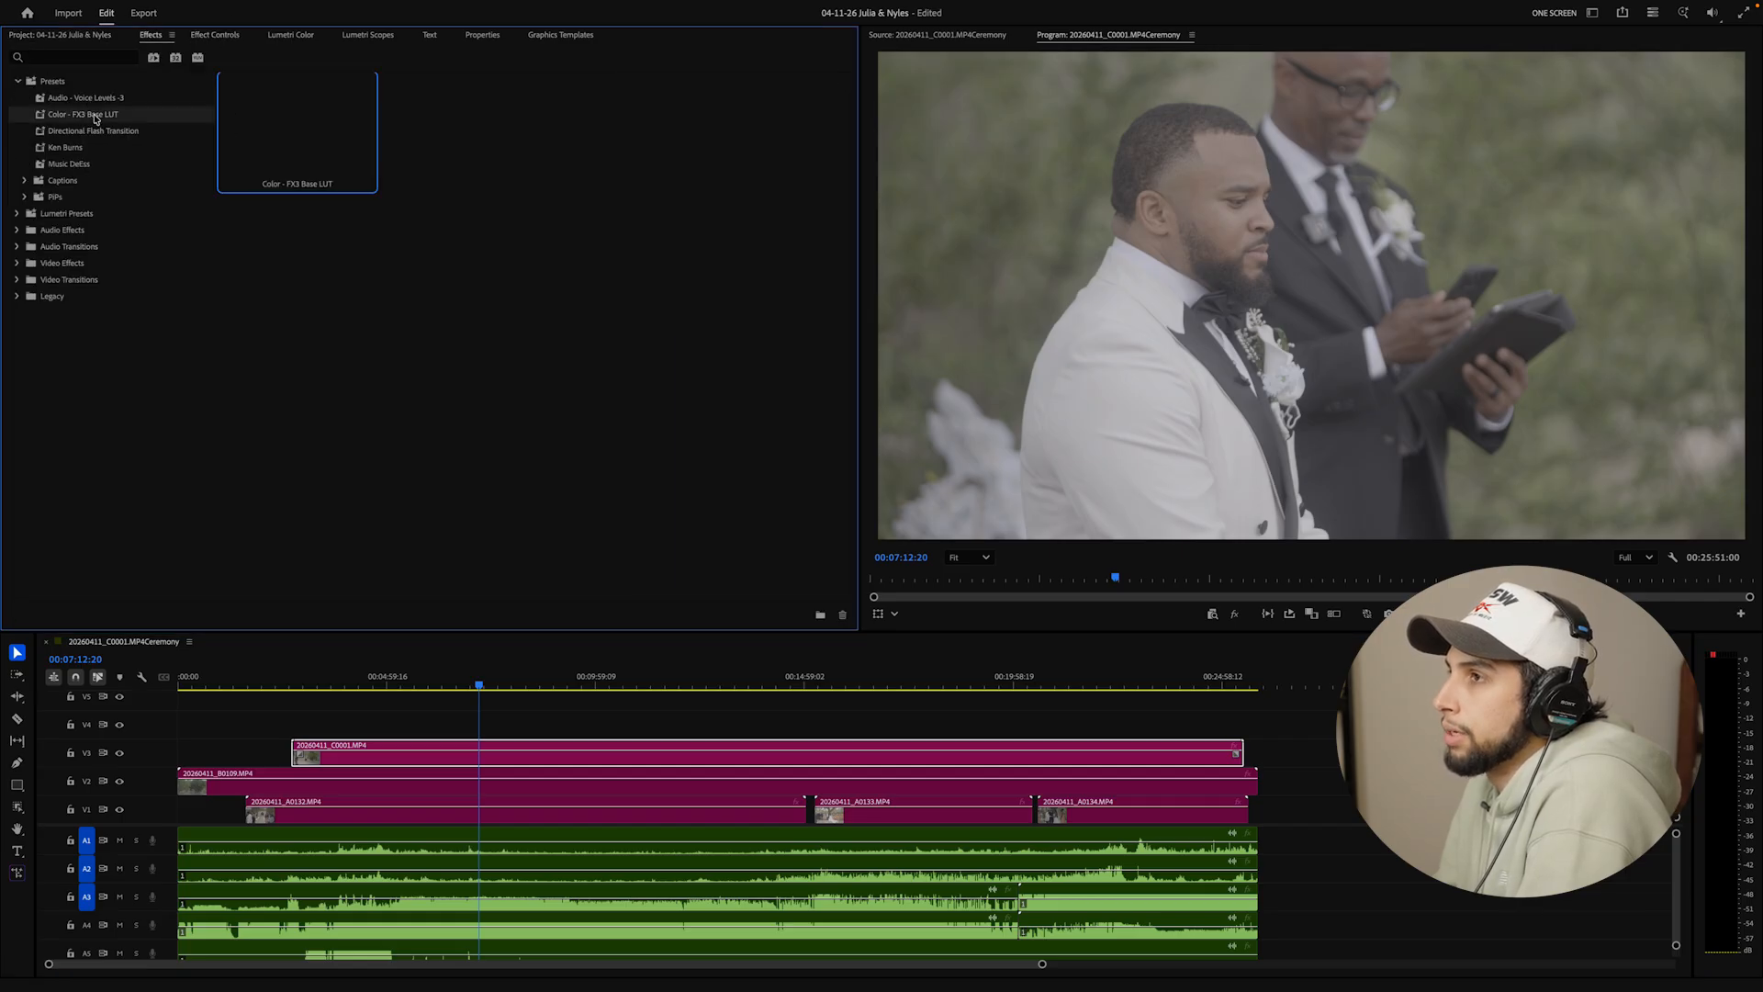
left_click_drag(91, 118, 523, 760)
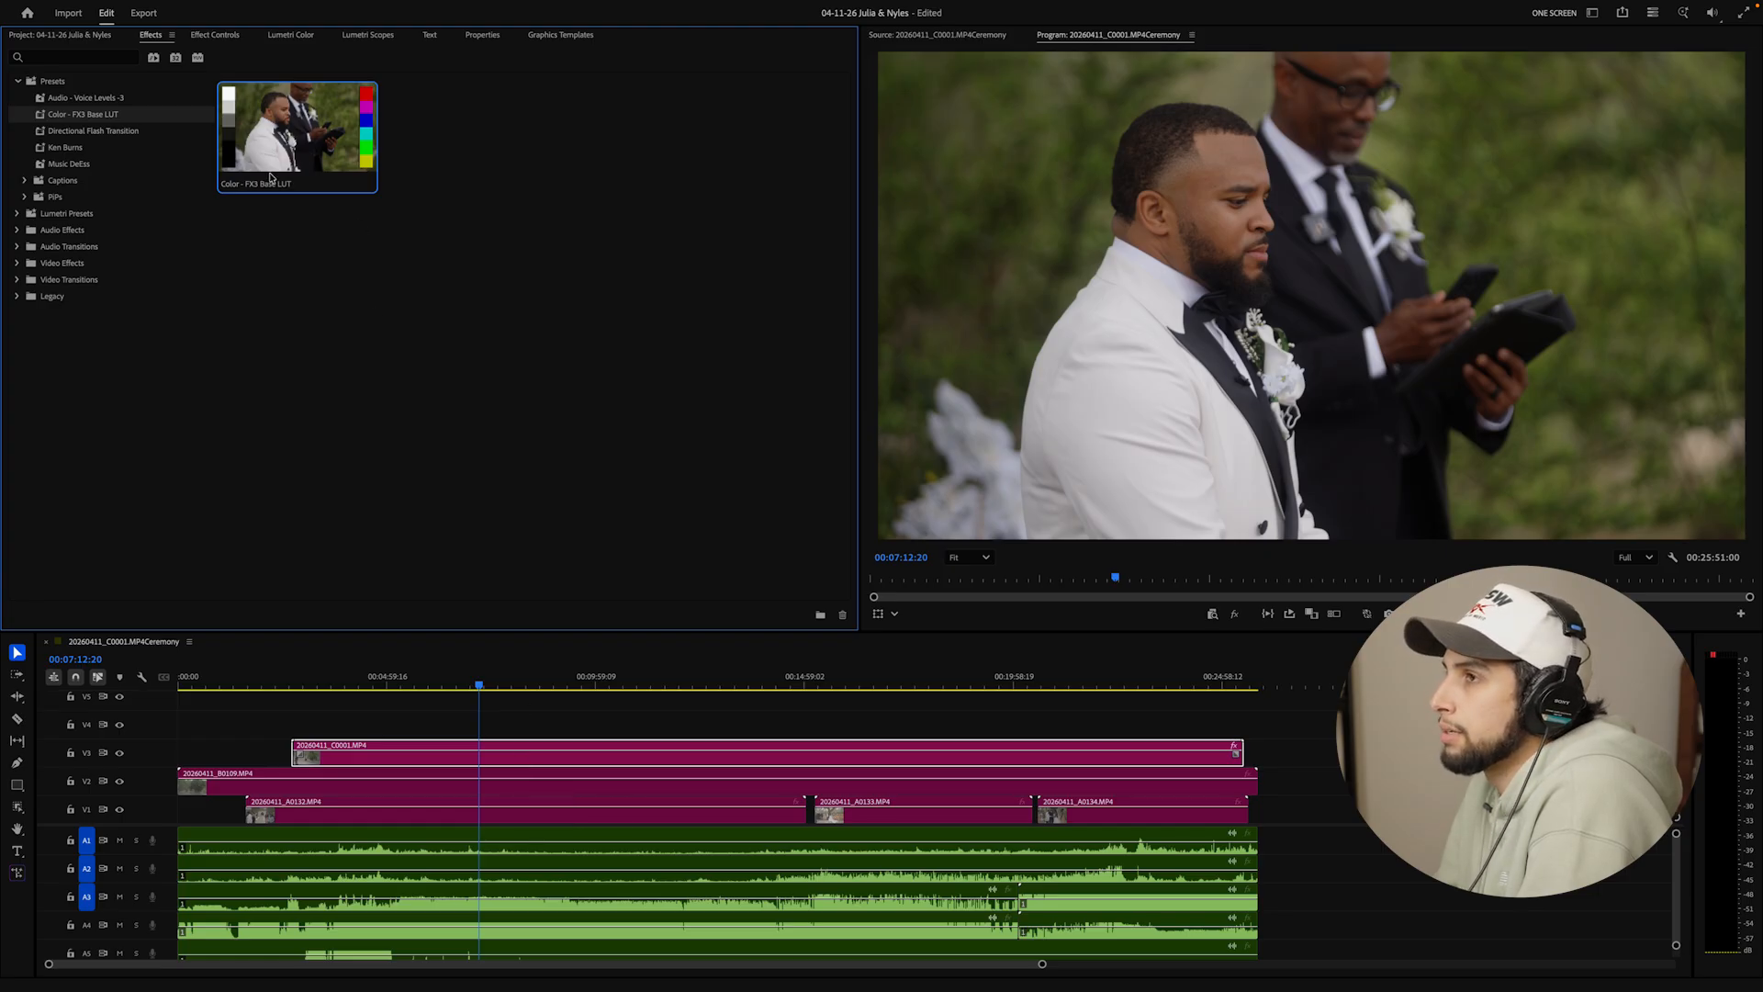
key("super+z")
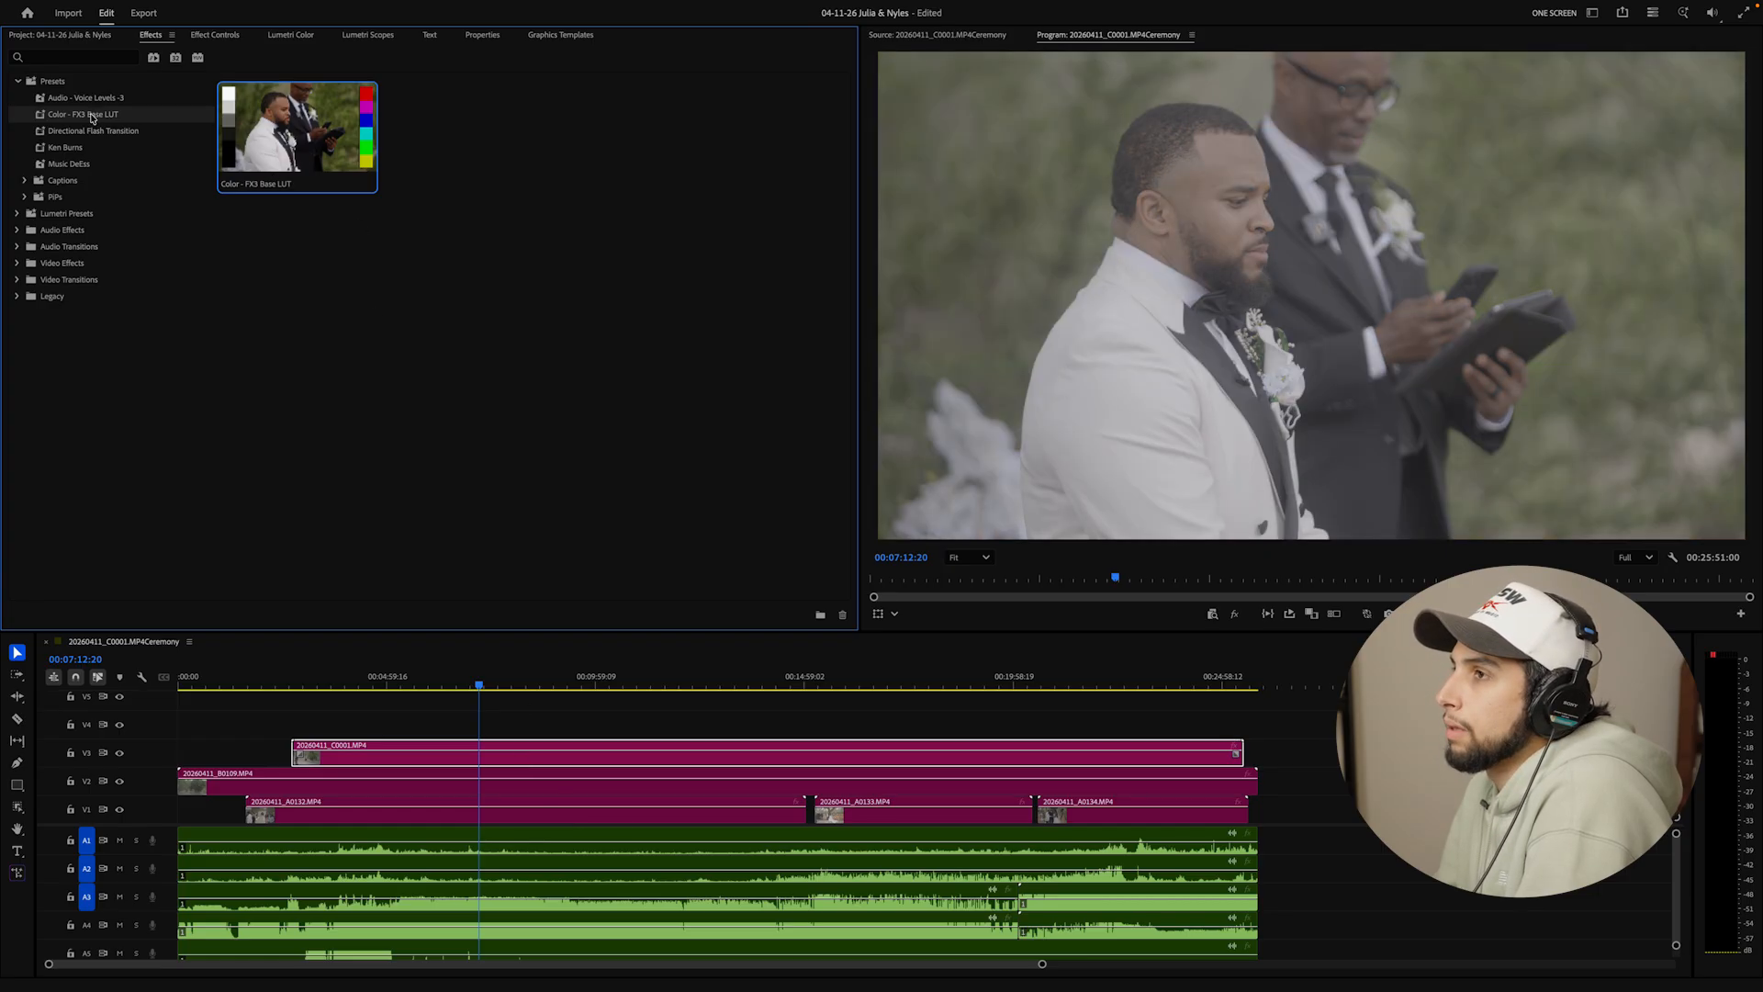
left_click_drag(85, 117, 578, 755)
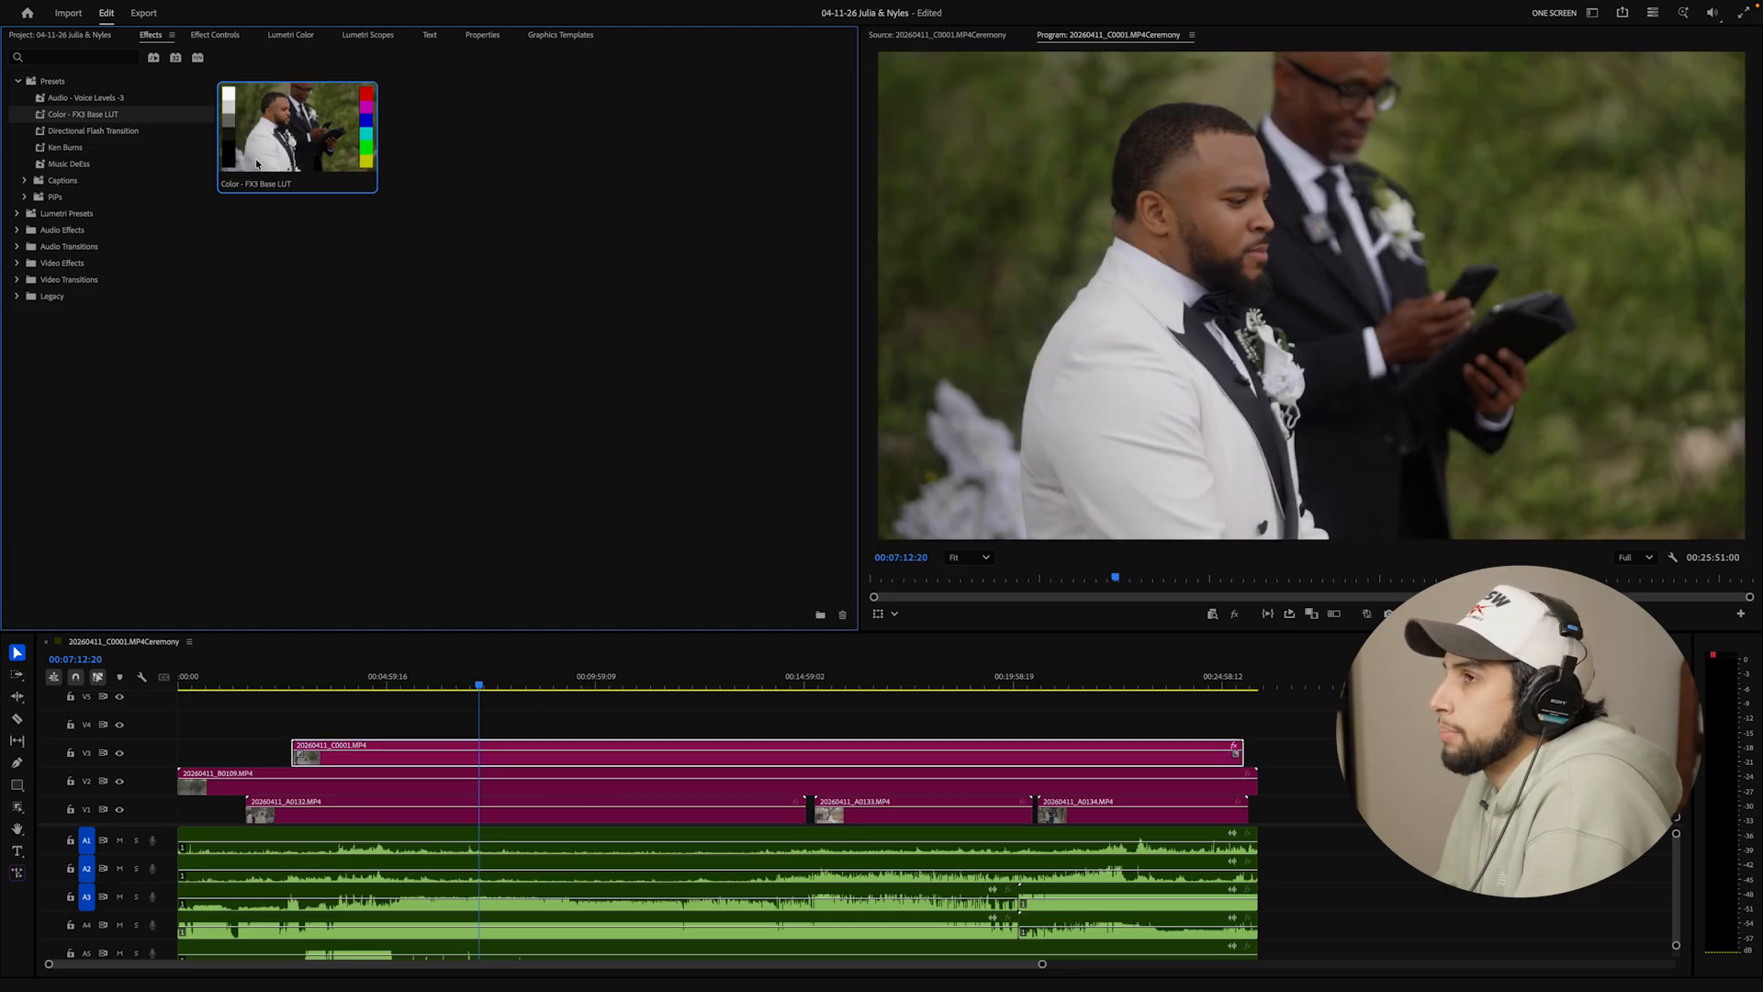
Apply the Color - FX3 Base LUT preset to clip B0109 on V2 and to clips A0132–A0134 on V1
left_click_drag(86, 113, 601, 785)
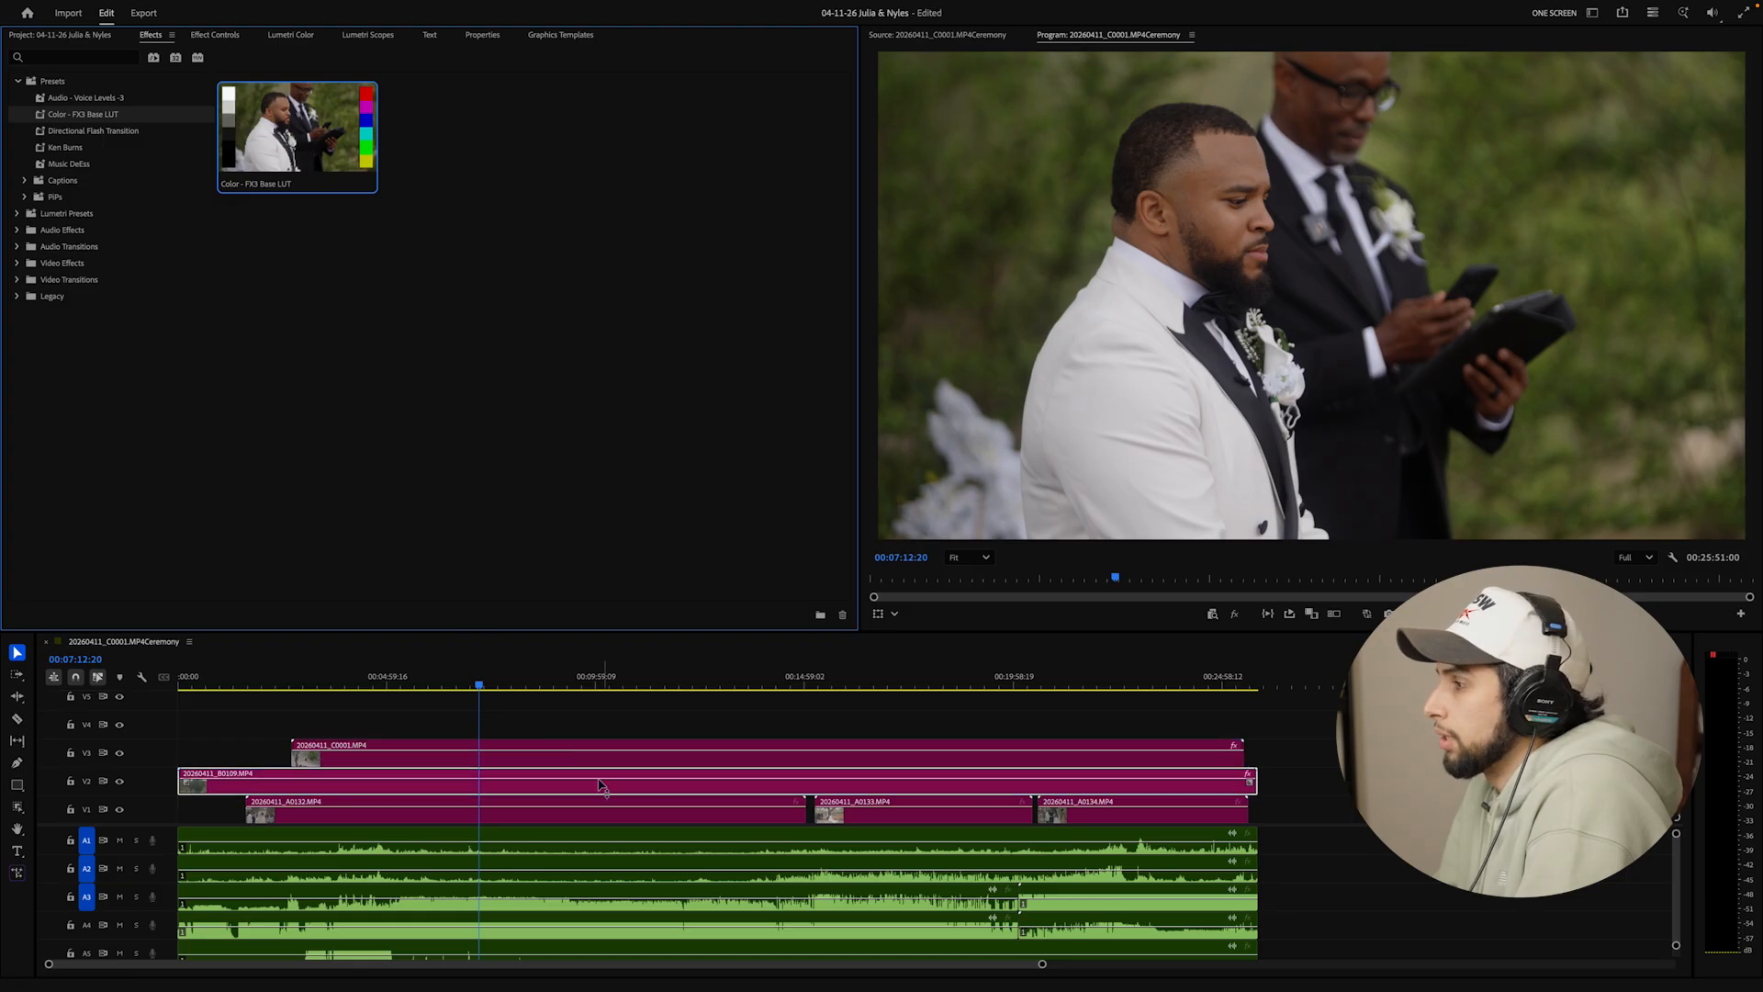
left_click_drag(1311, 812, 493, 797)
left_click_drag(96, 118, 571, 819)
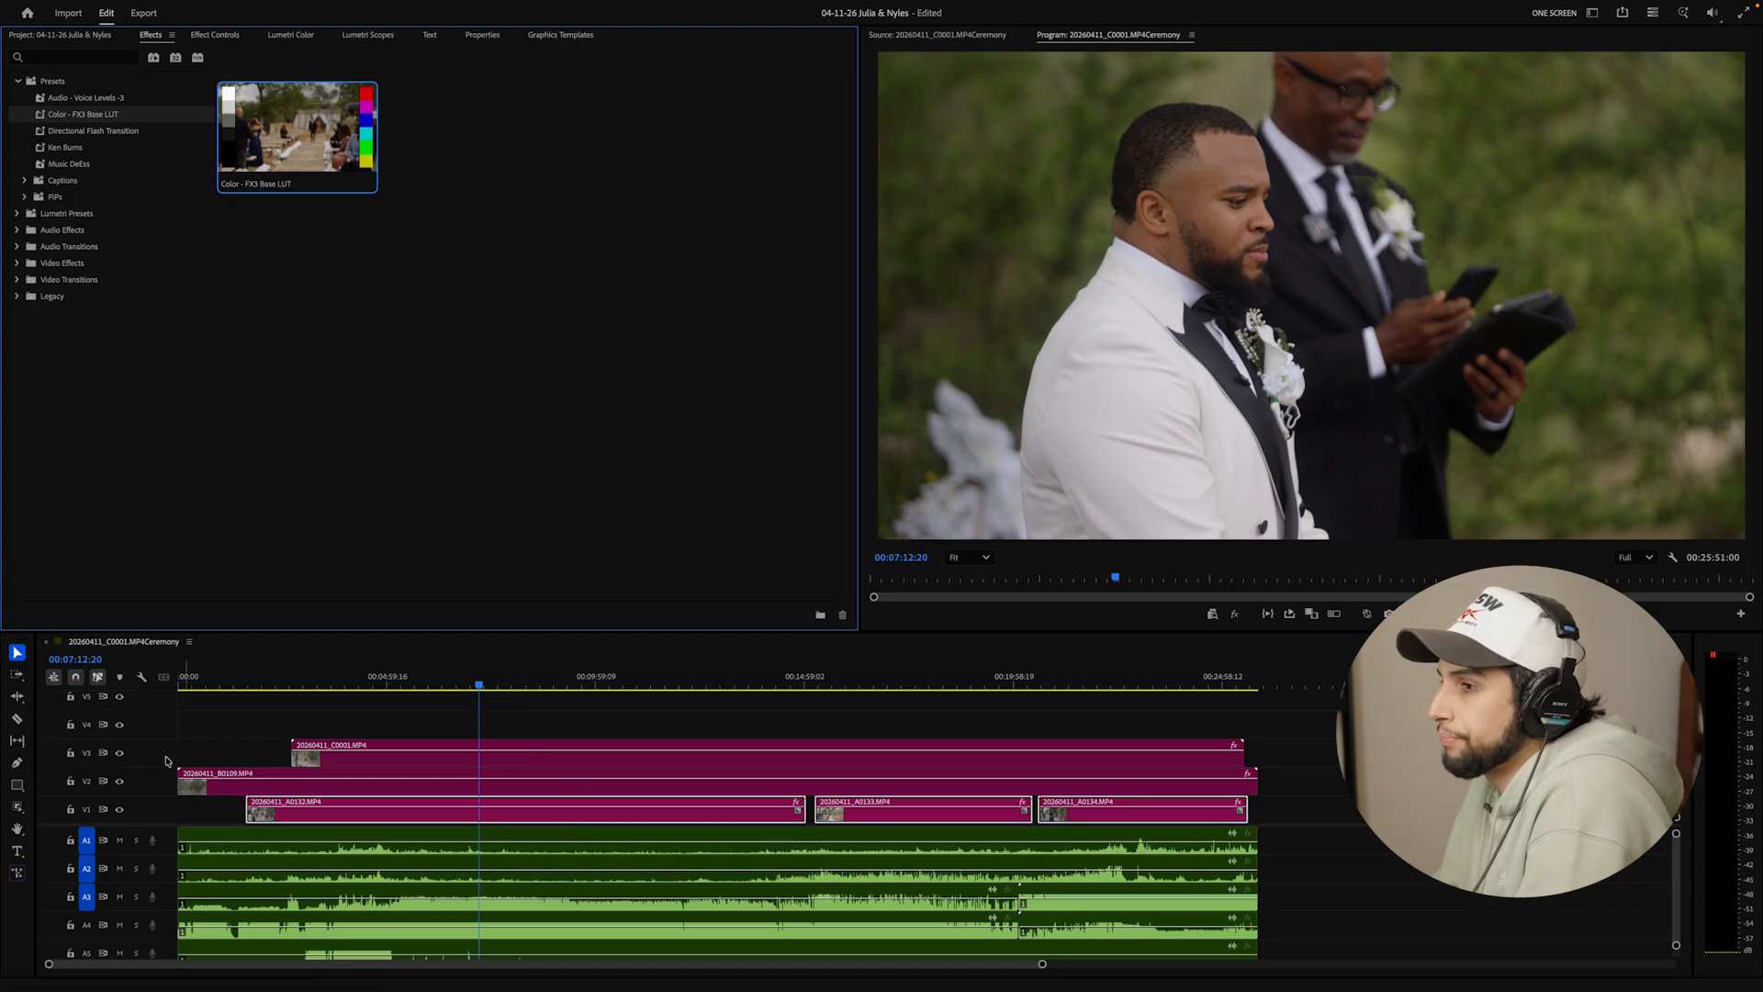
Briefly hide tracks V3 and V2 at 00:07:12:20 to compare the base-LUT look across the camera angles
left_click(119, 753)
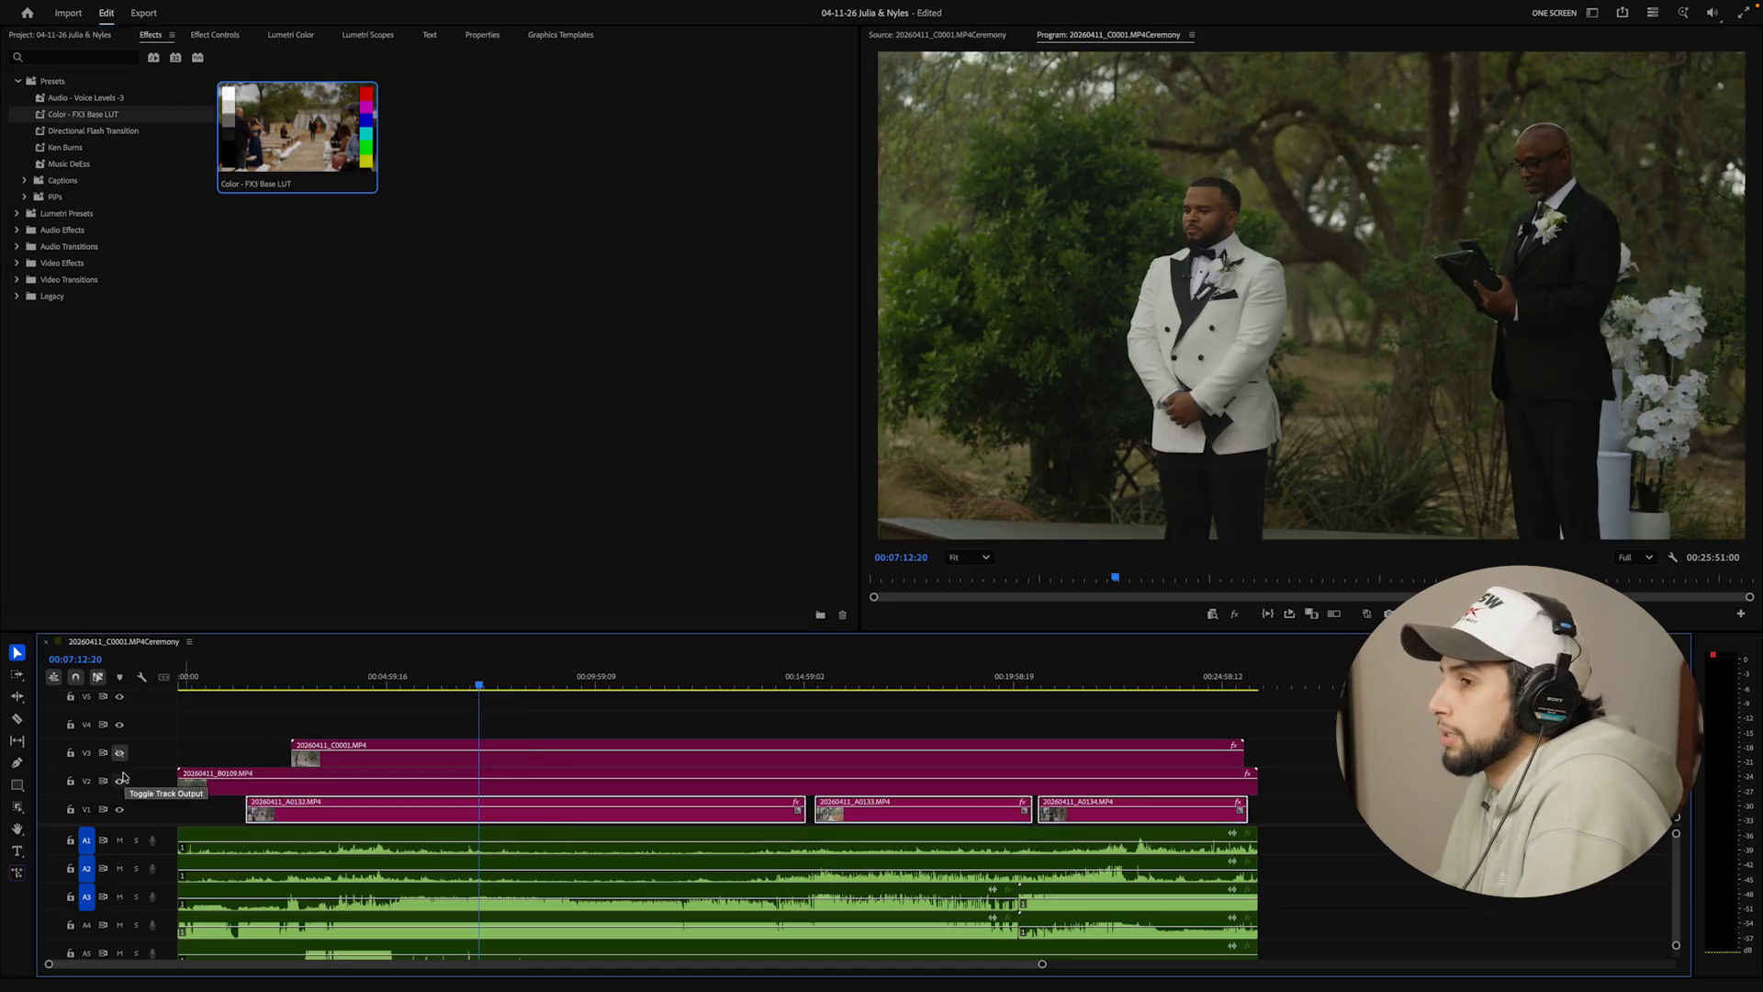
left_click(119, 781)
left_click(119, 780)
left_click(119, 755)
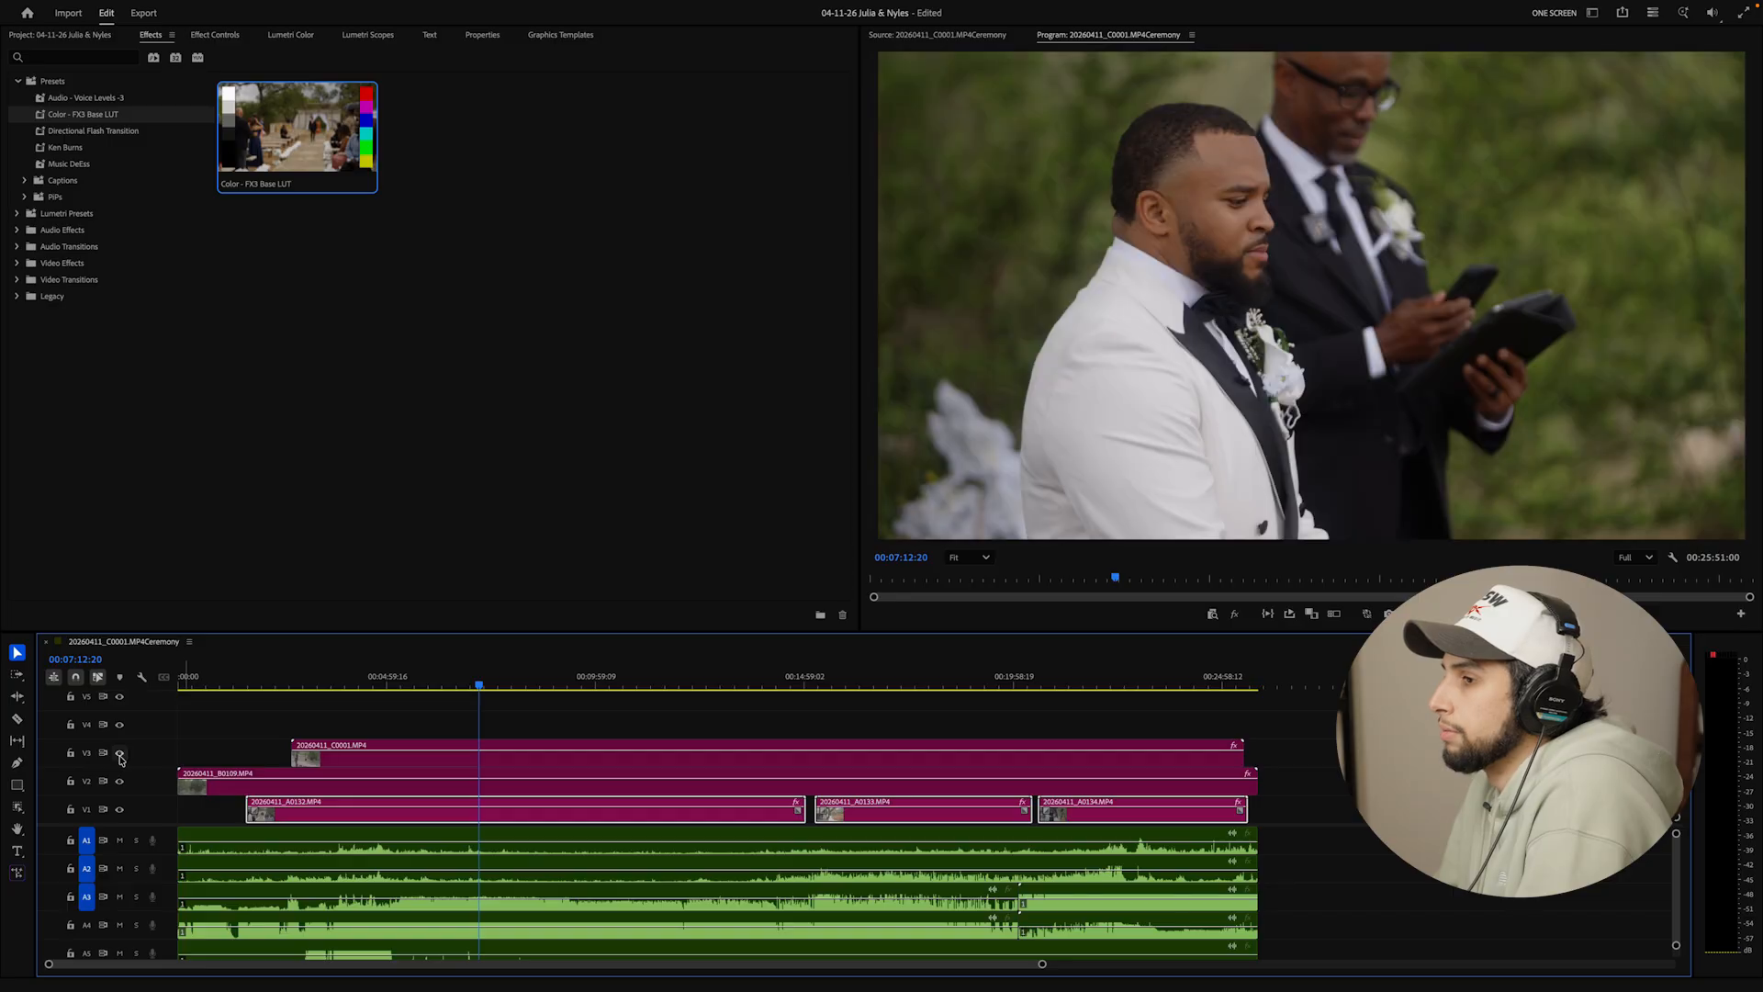
At 00:21:32:15, raise the upper midtones and slightly lower the shadows on clip C0001's Lumetri RGB curve
left_click(658, 684)
left_click_drag(657, 684, 1080, 724)
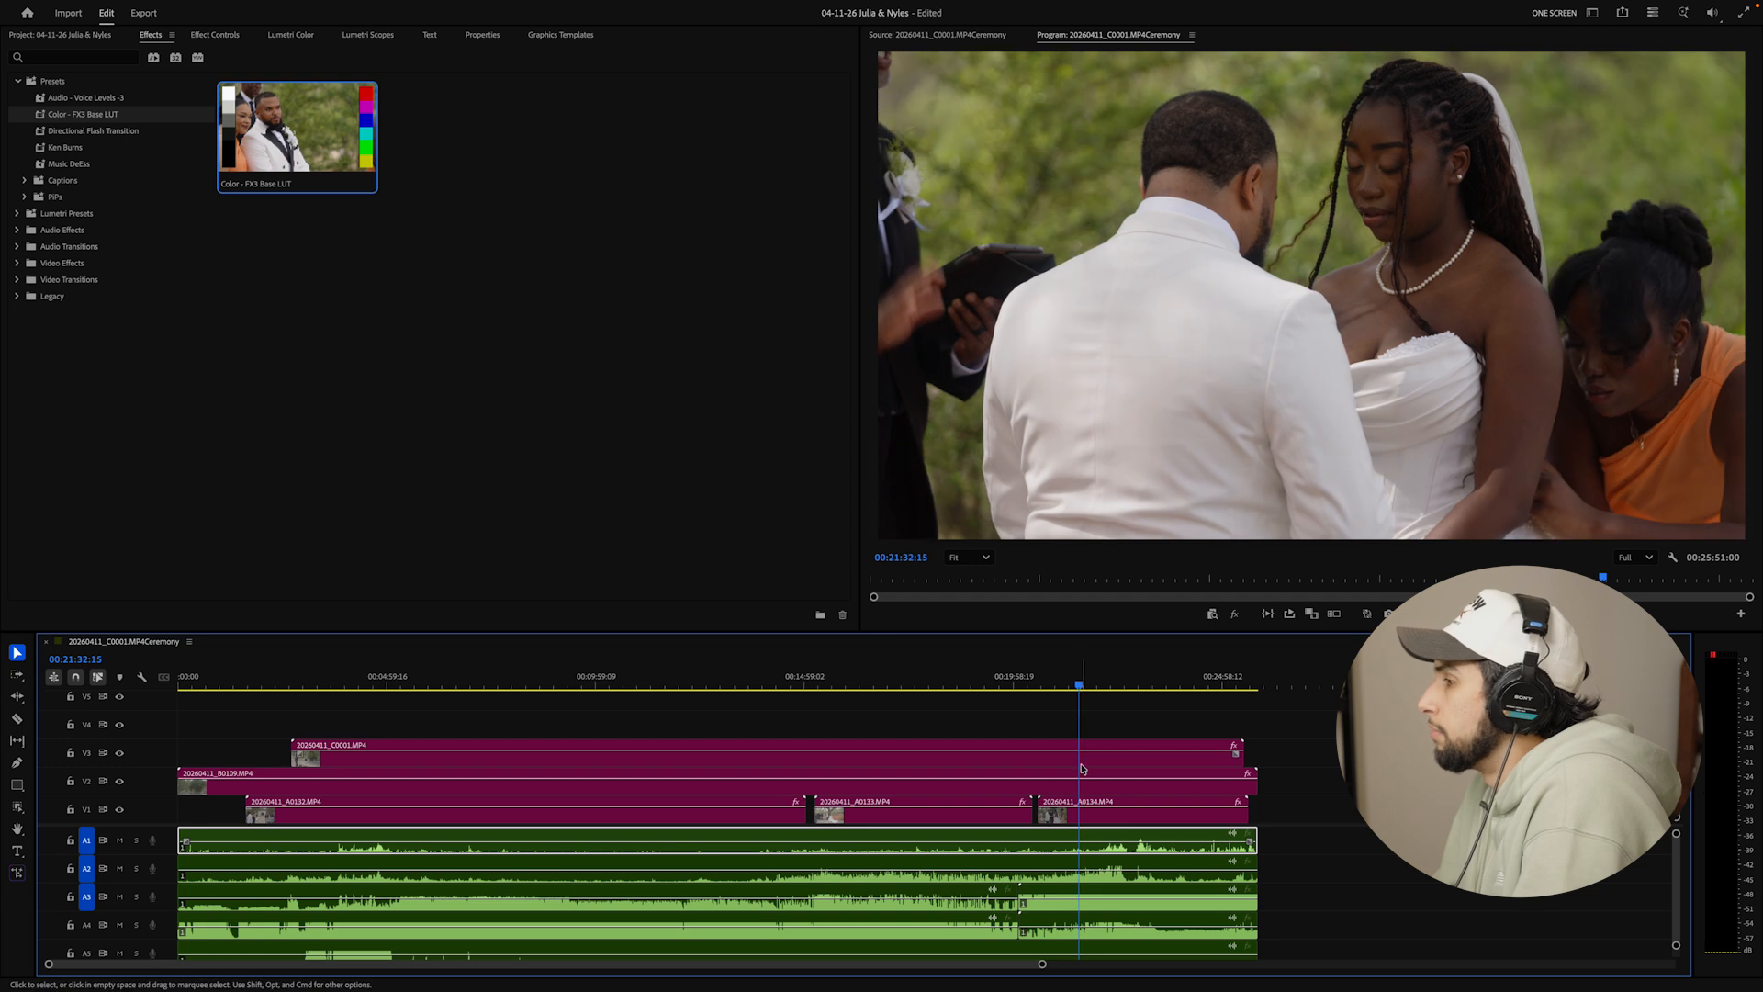
left_click(1081, 768)
left_click(224, 41)
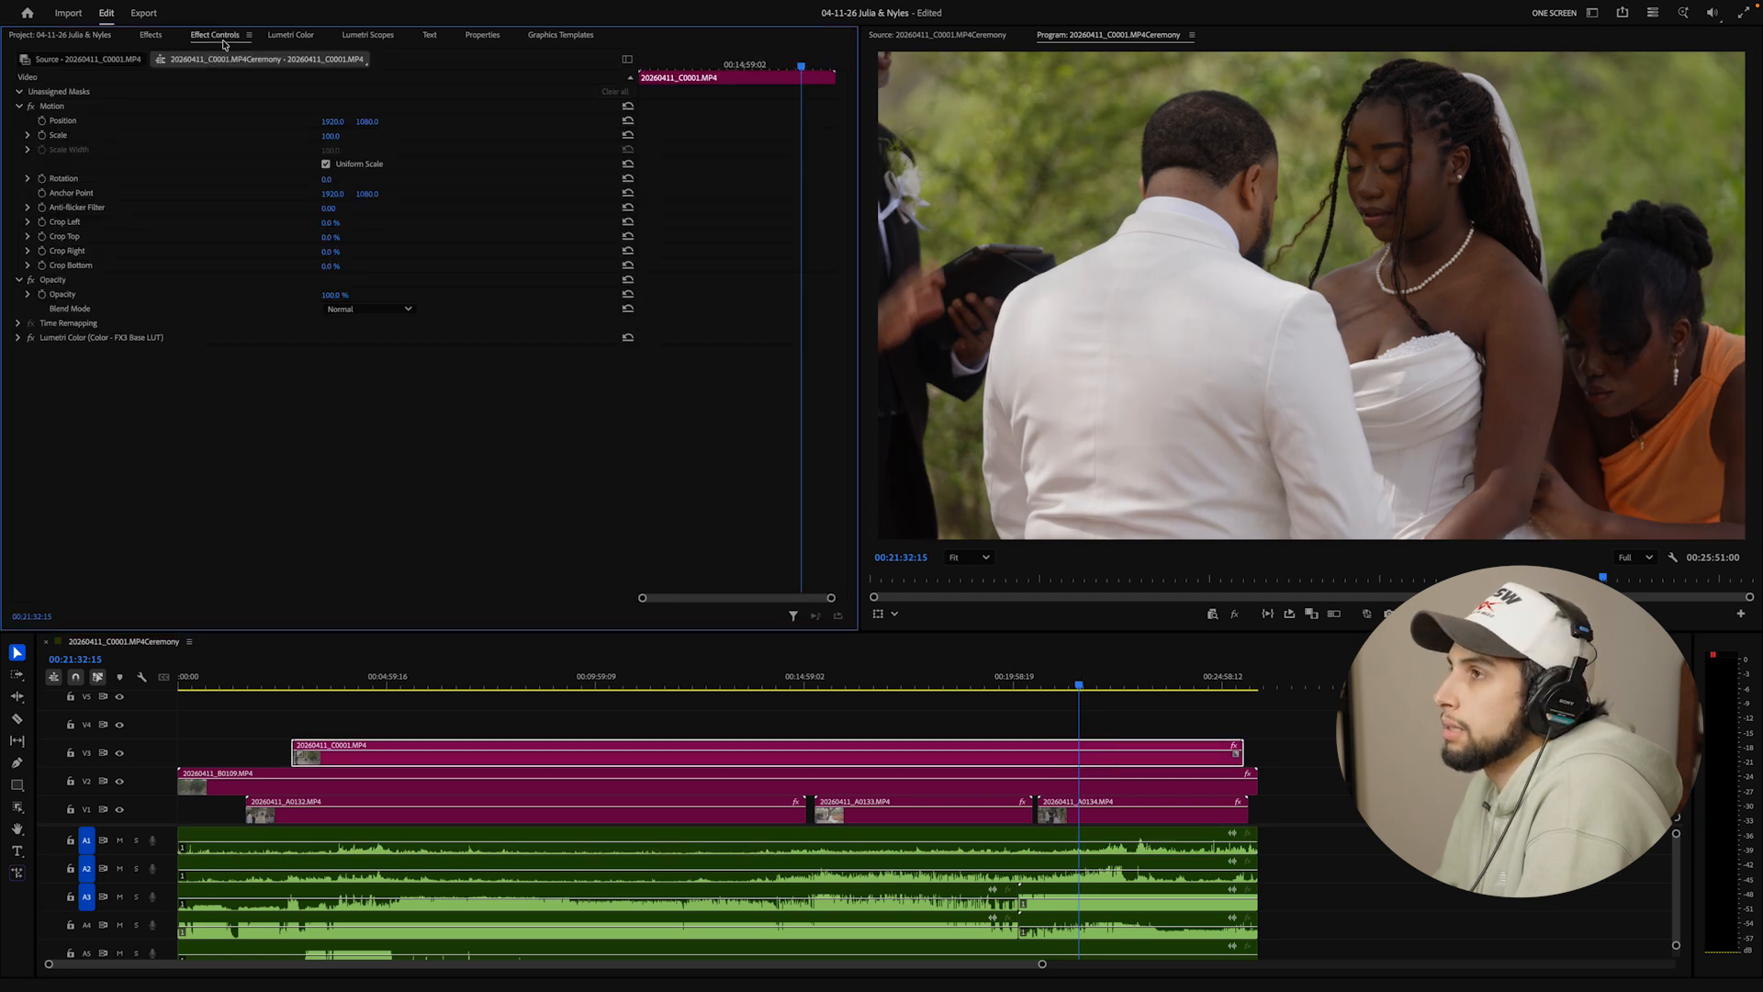
left_click(292, 36)
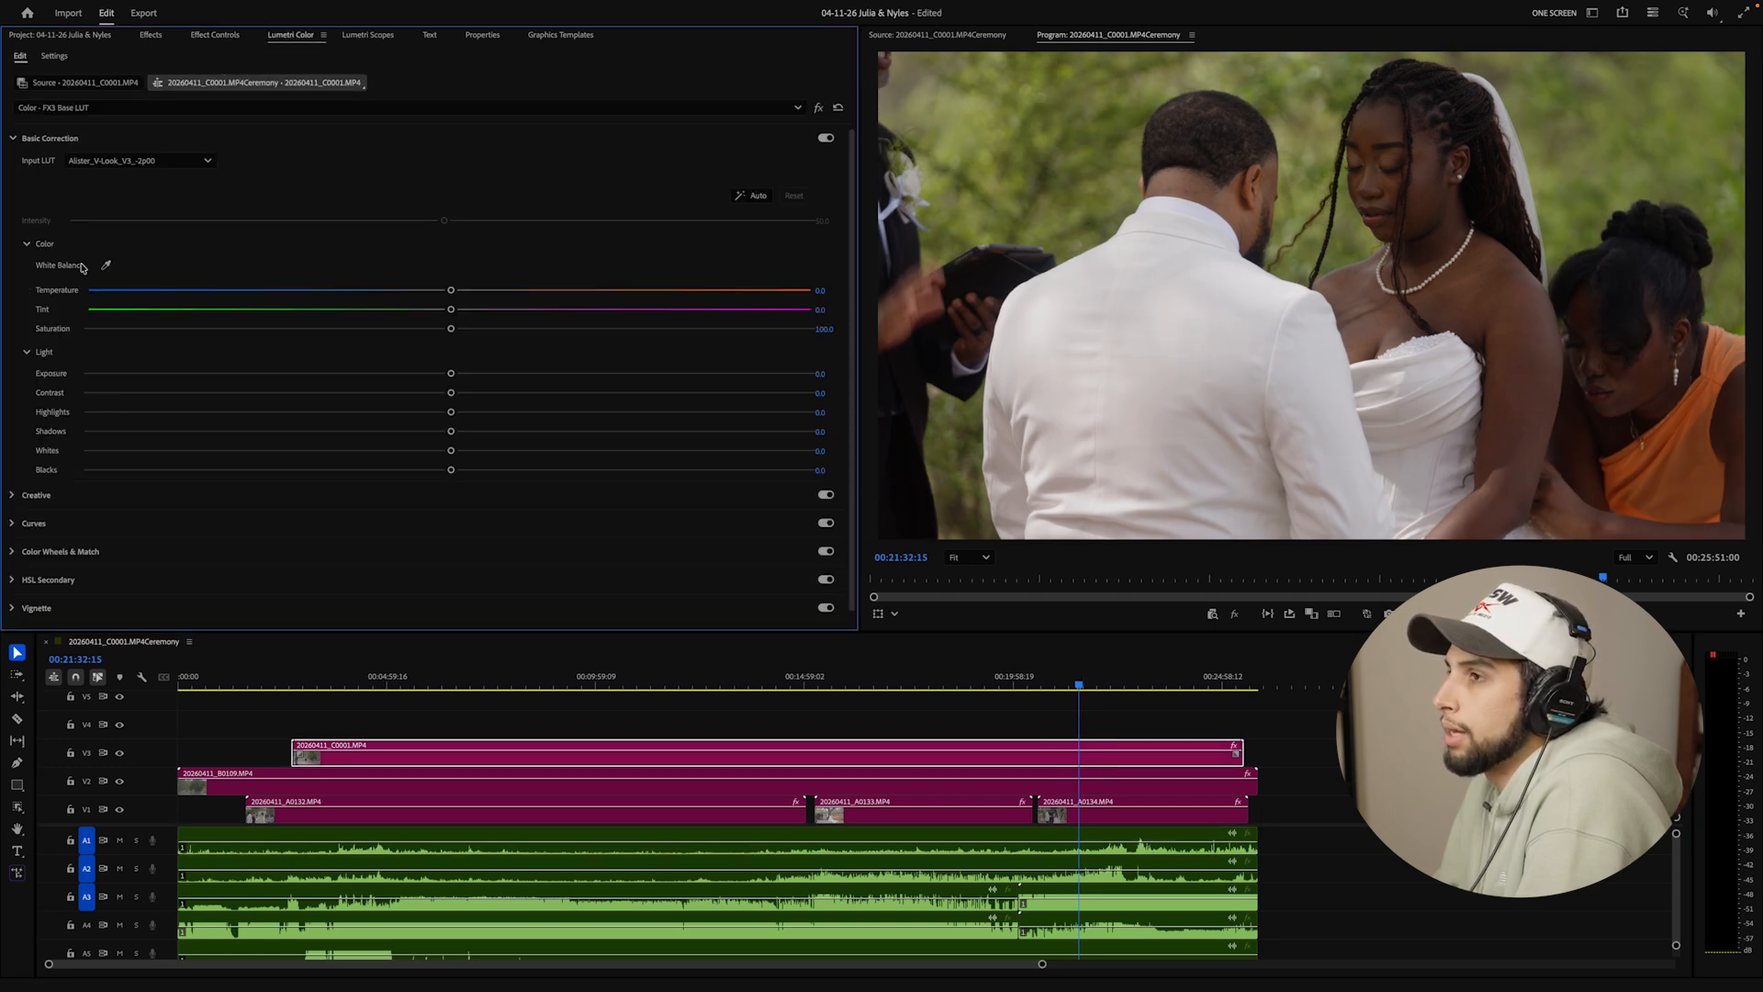
scroll(28, 502, "down", 1)
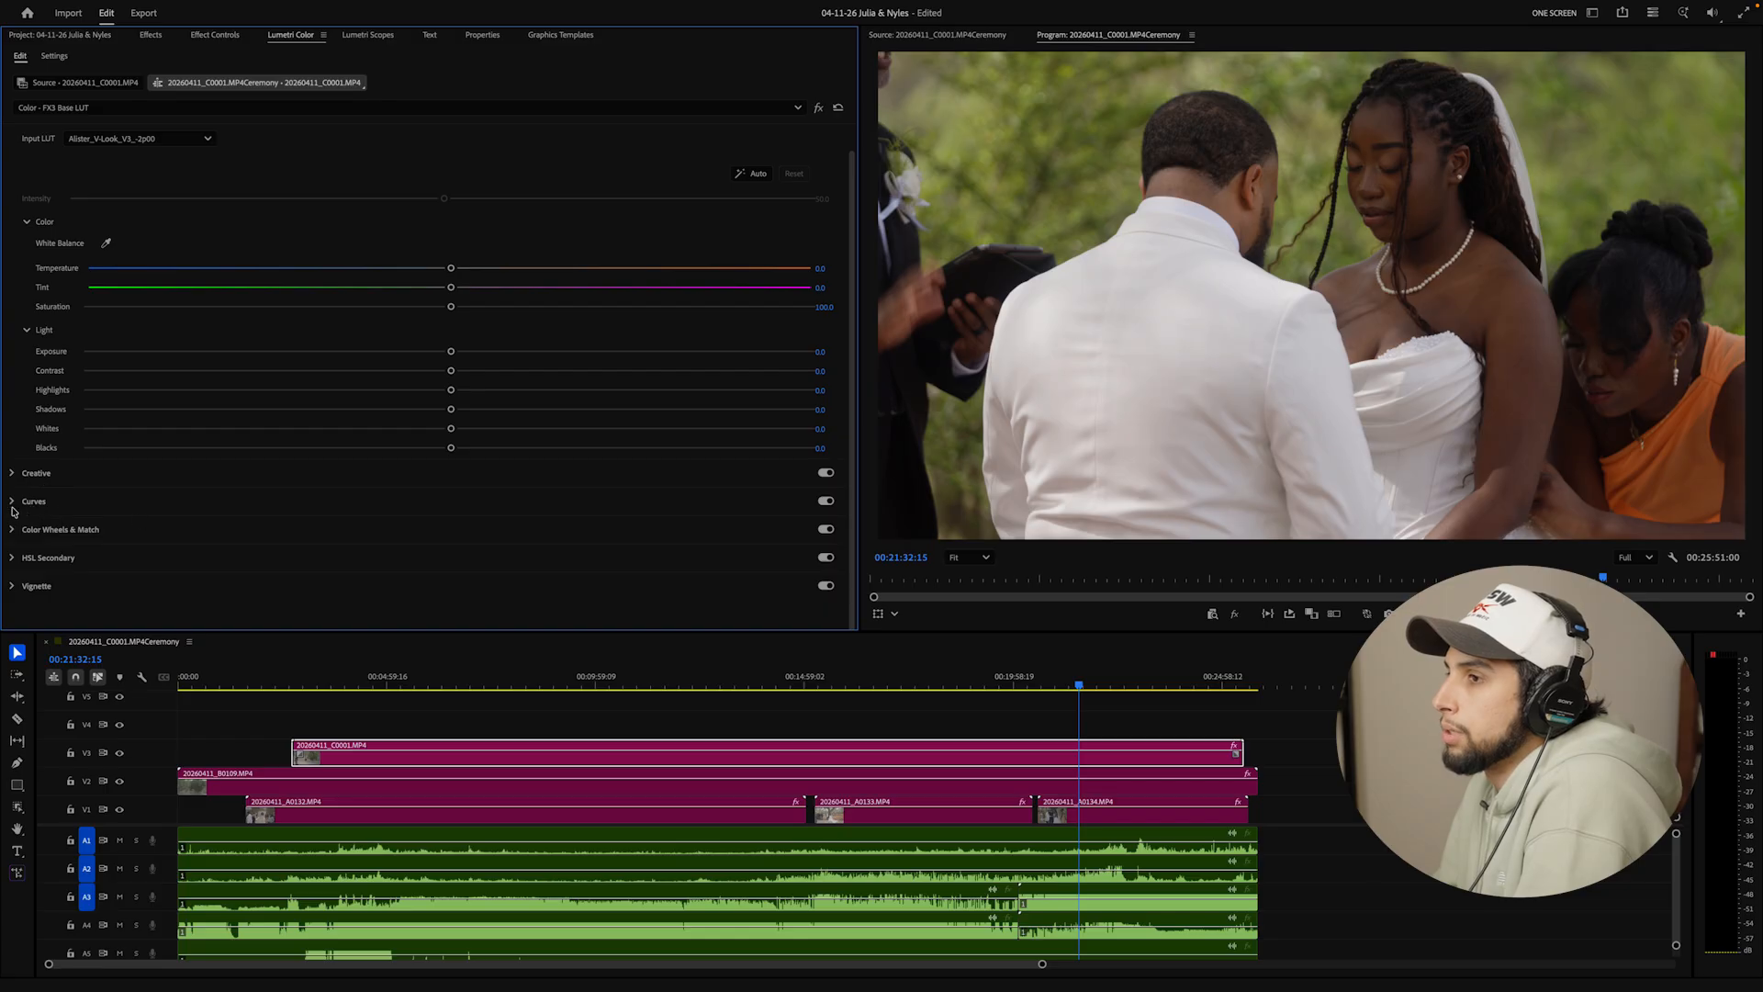
left_click(13, 506)
left_click_drag(541, 375, 535, 347)
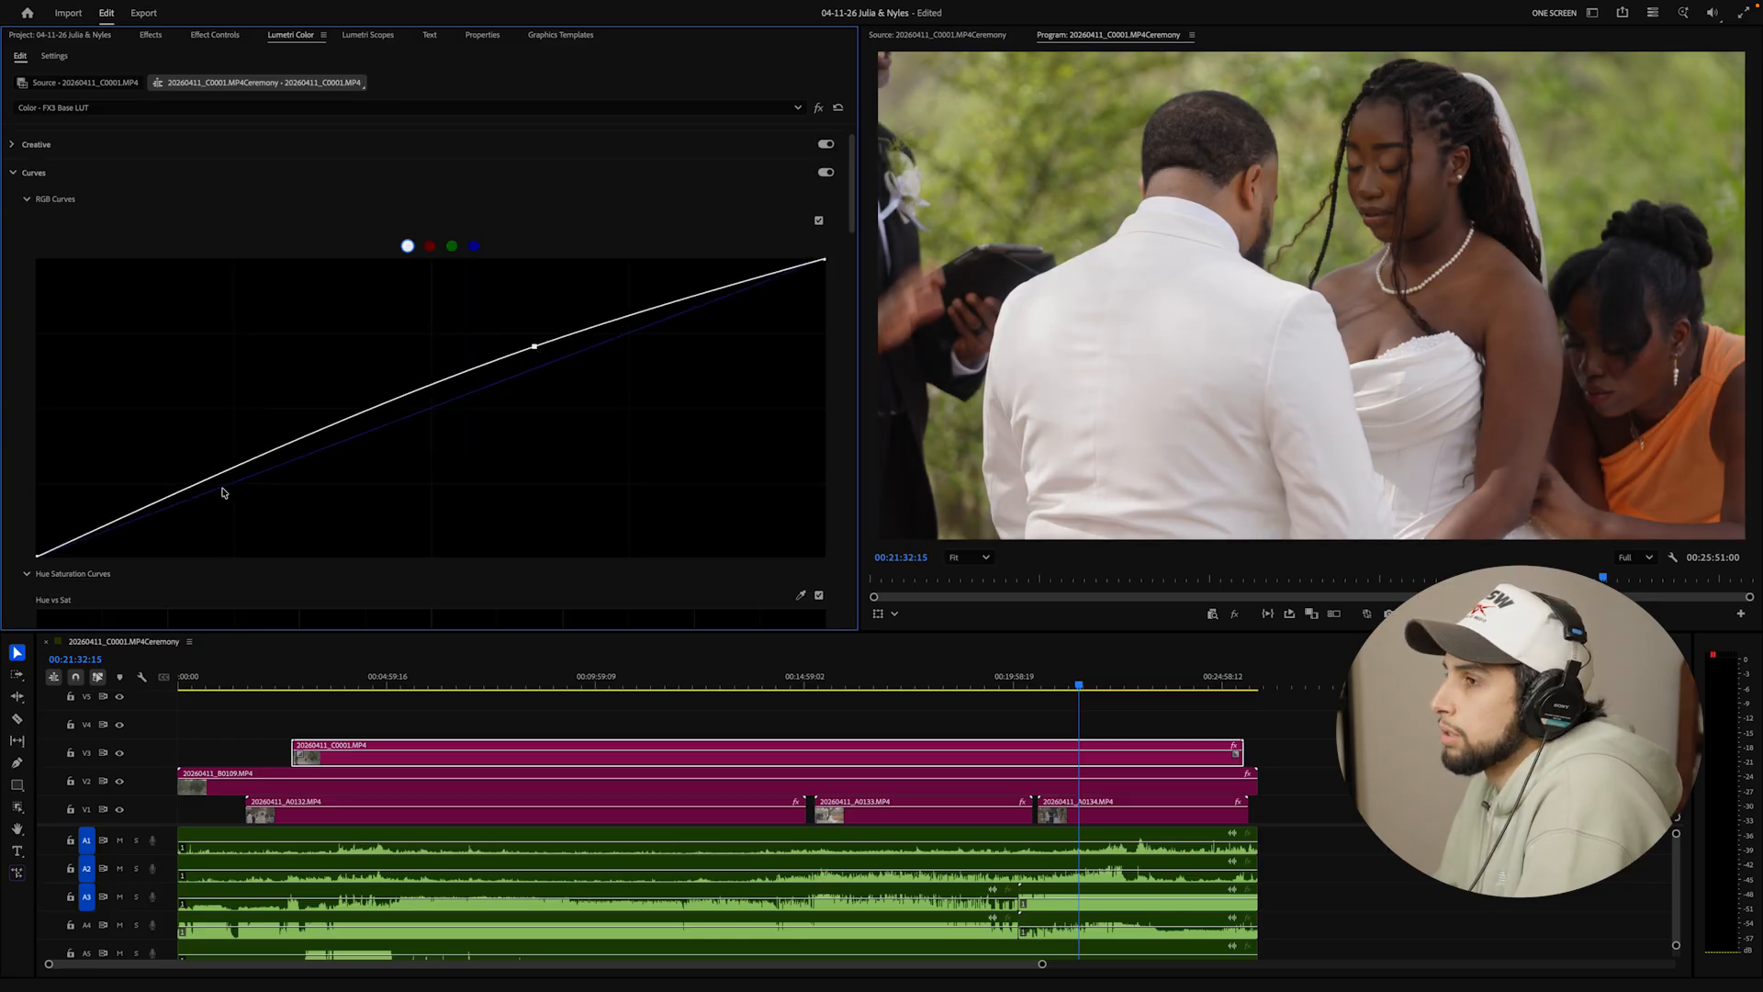
left_click_drag(200, 485, 200, 492)
scroll(197, 494, "up", 2)
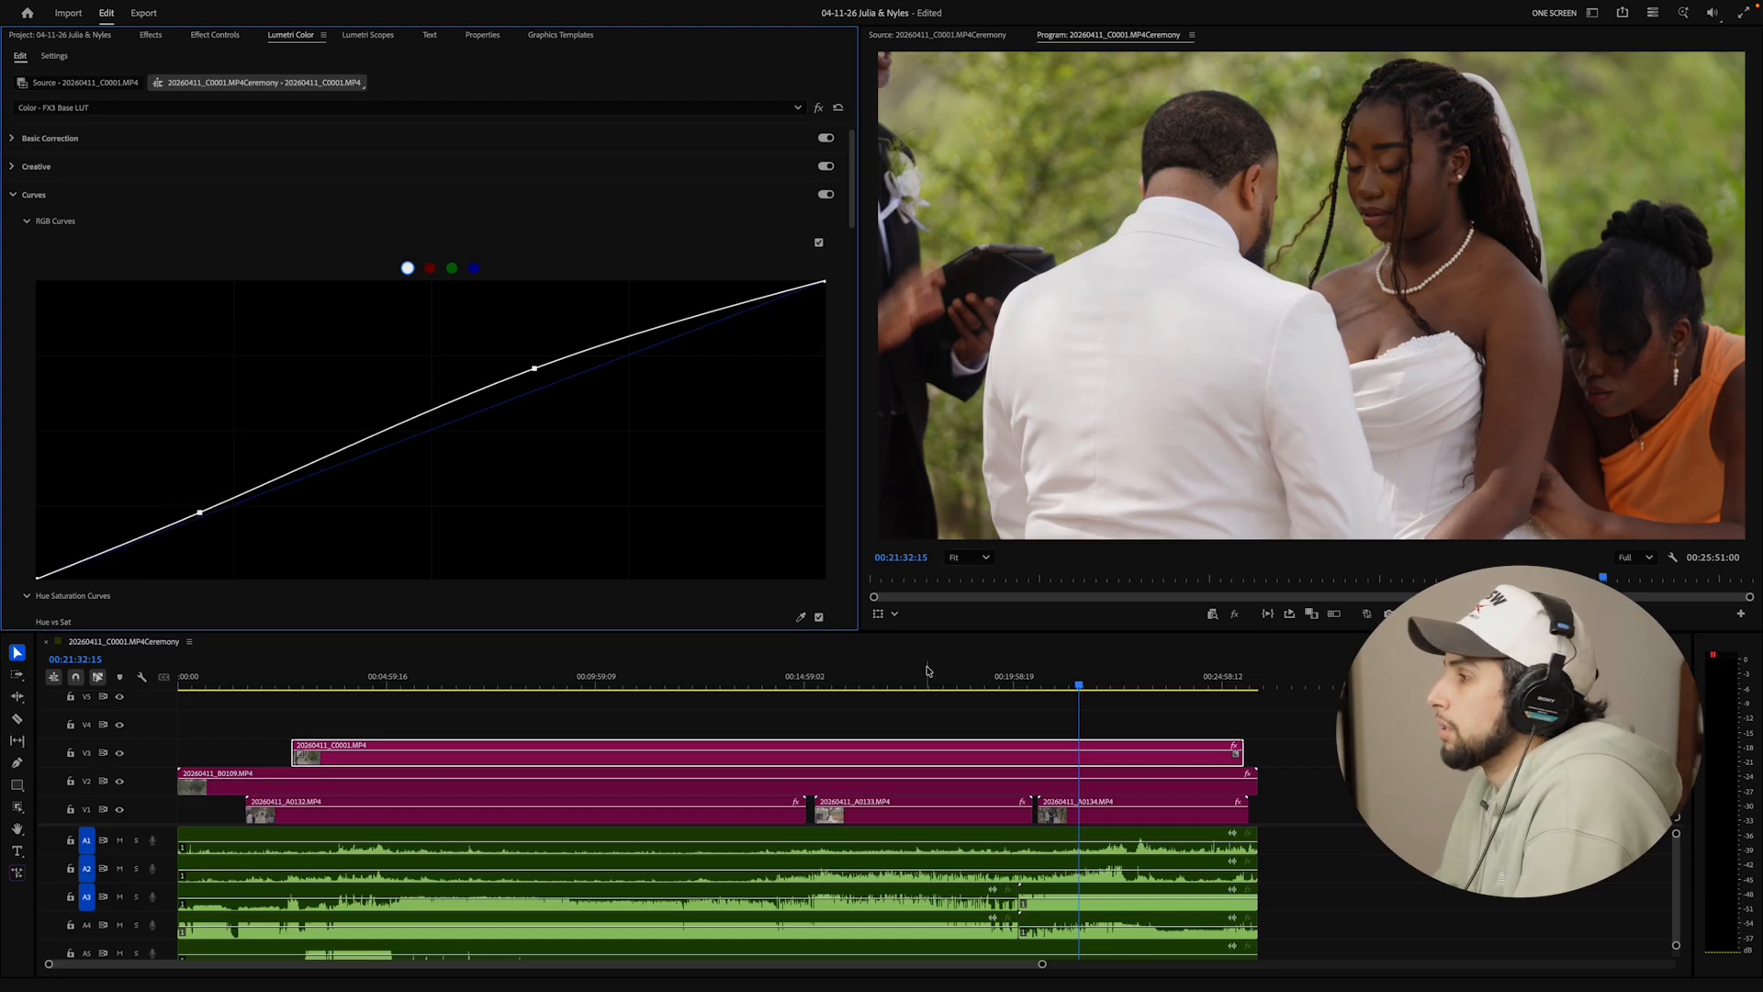
At 00:20:19:12, set C0001's Temperature -1.1, Exposure 0.1, Contrast 5.7, Highlights -36.0, Shadows 17.7, Whites 6.3 and Blacks -0.2
left_click(1140, 688)
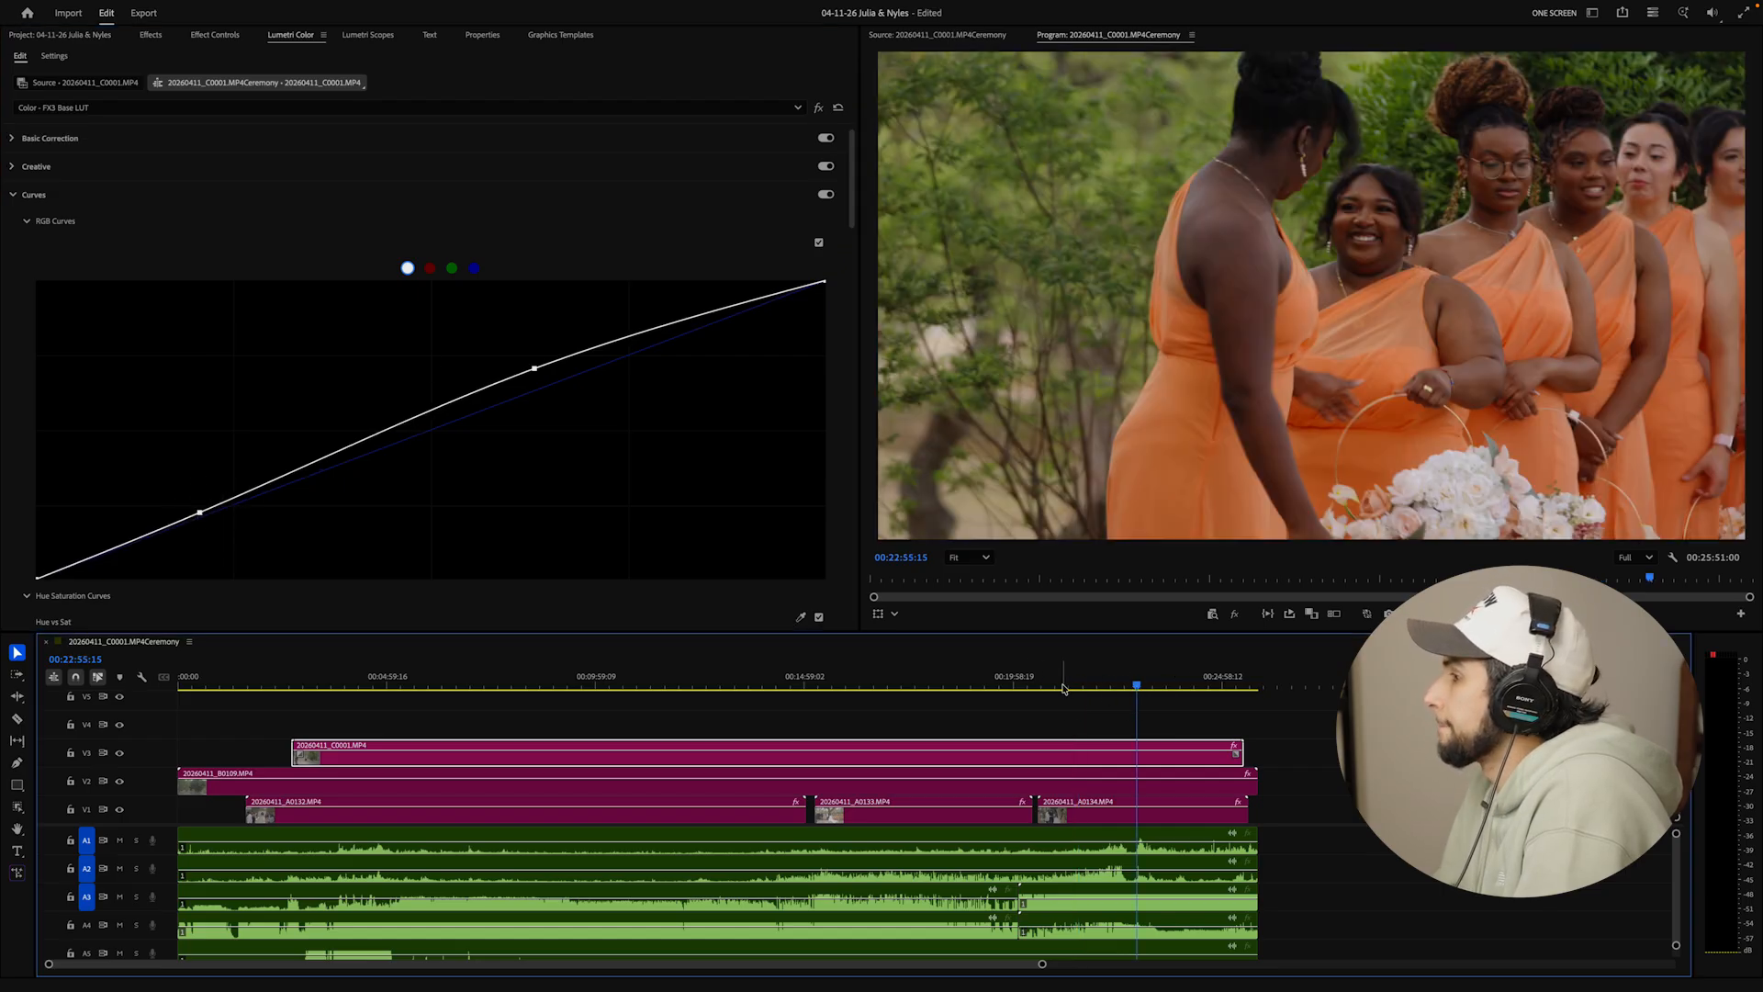
left_click(1029, 687)
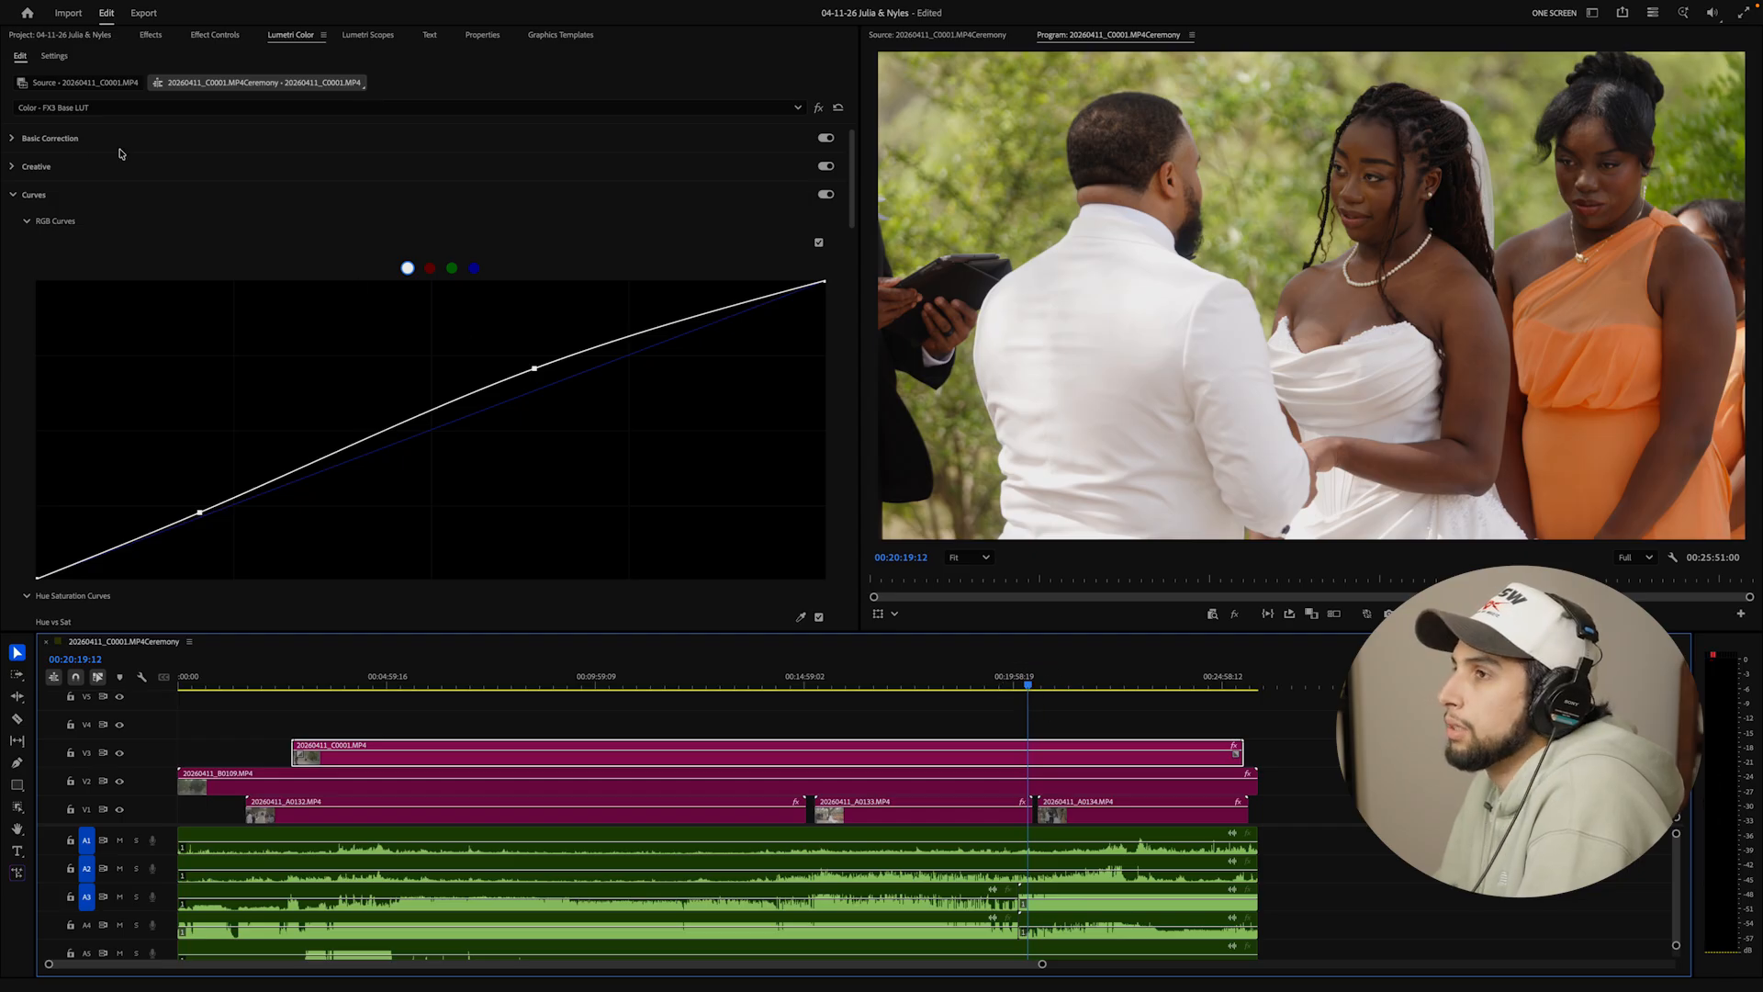
left_click(20, 140)
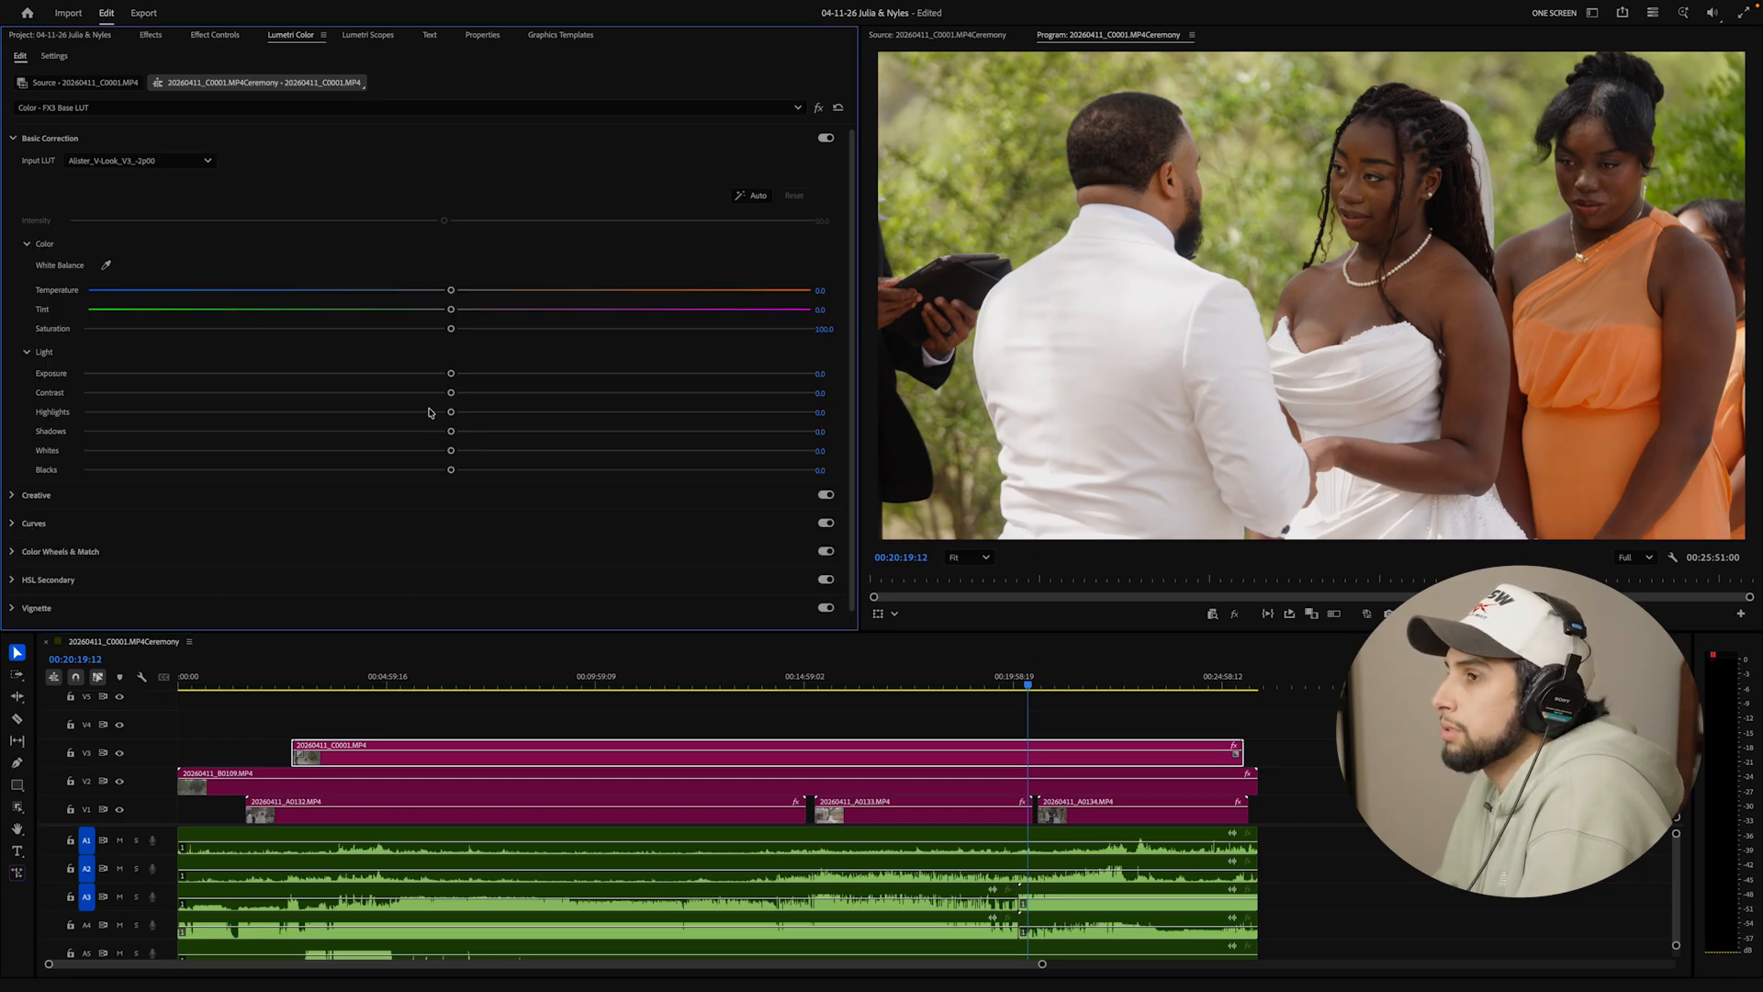
left_click_drag(427, 414, 332, 420)
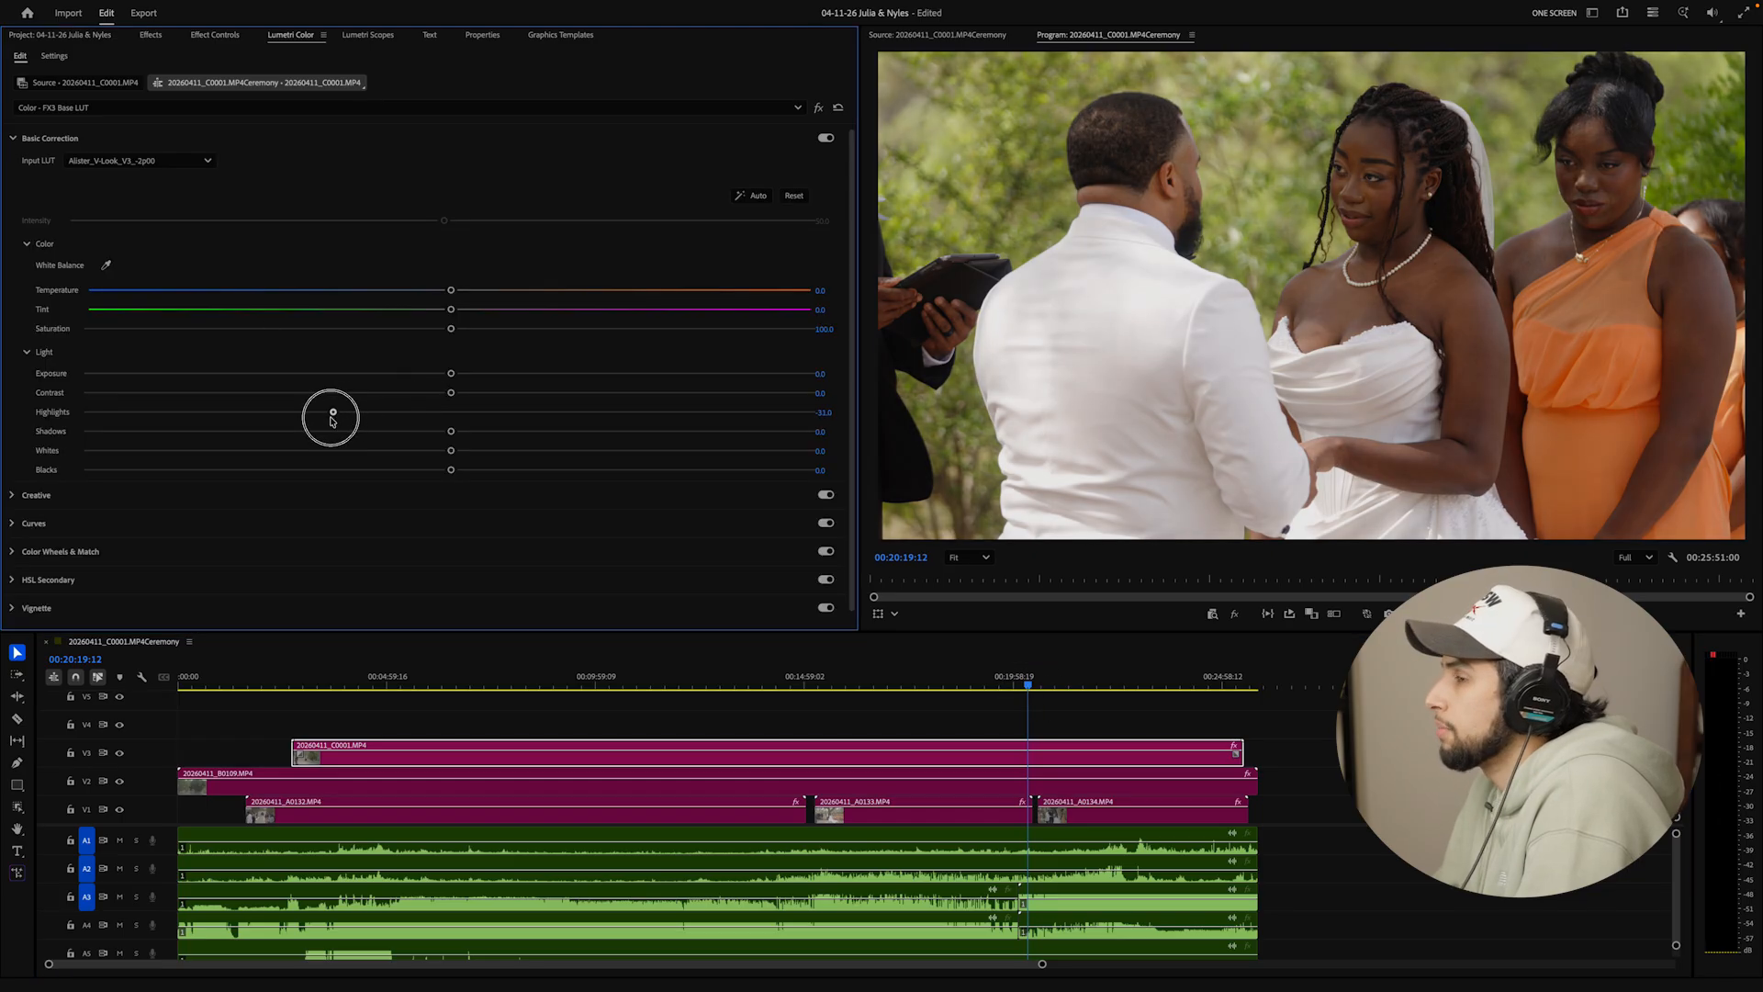
left_click_drag(450, 433, 466, 393)
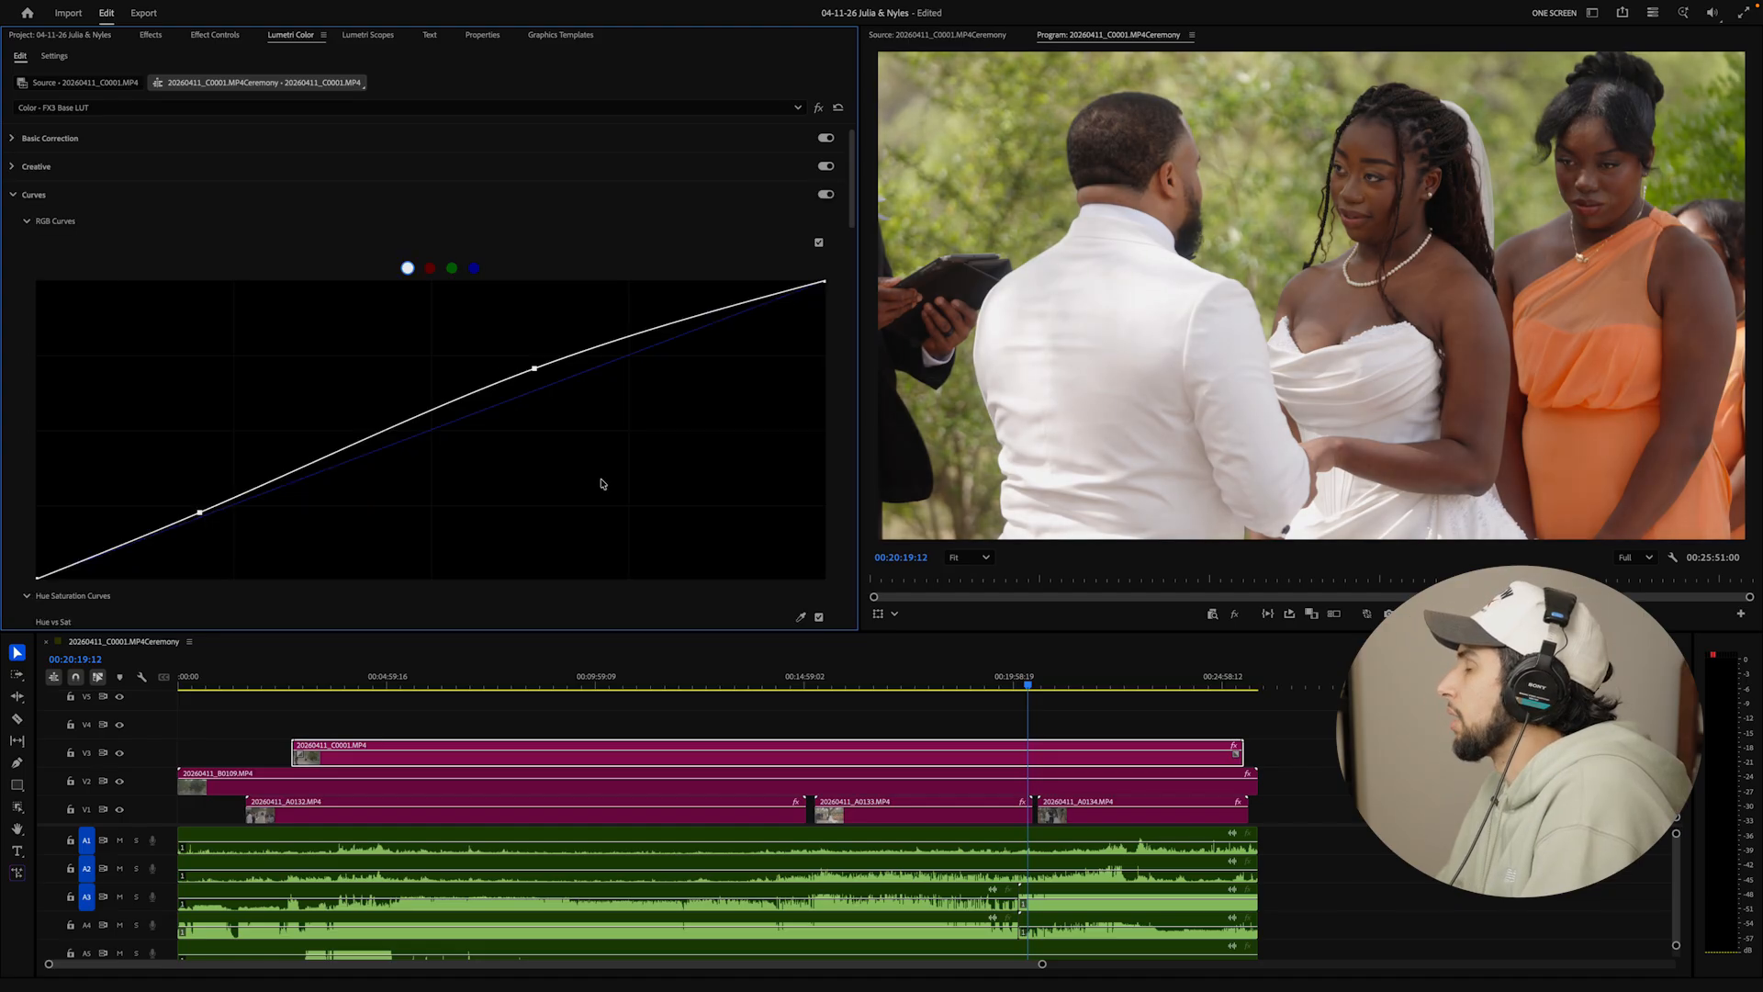
left_click(48, 138)
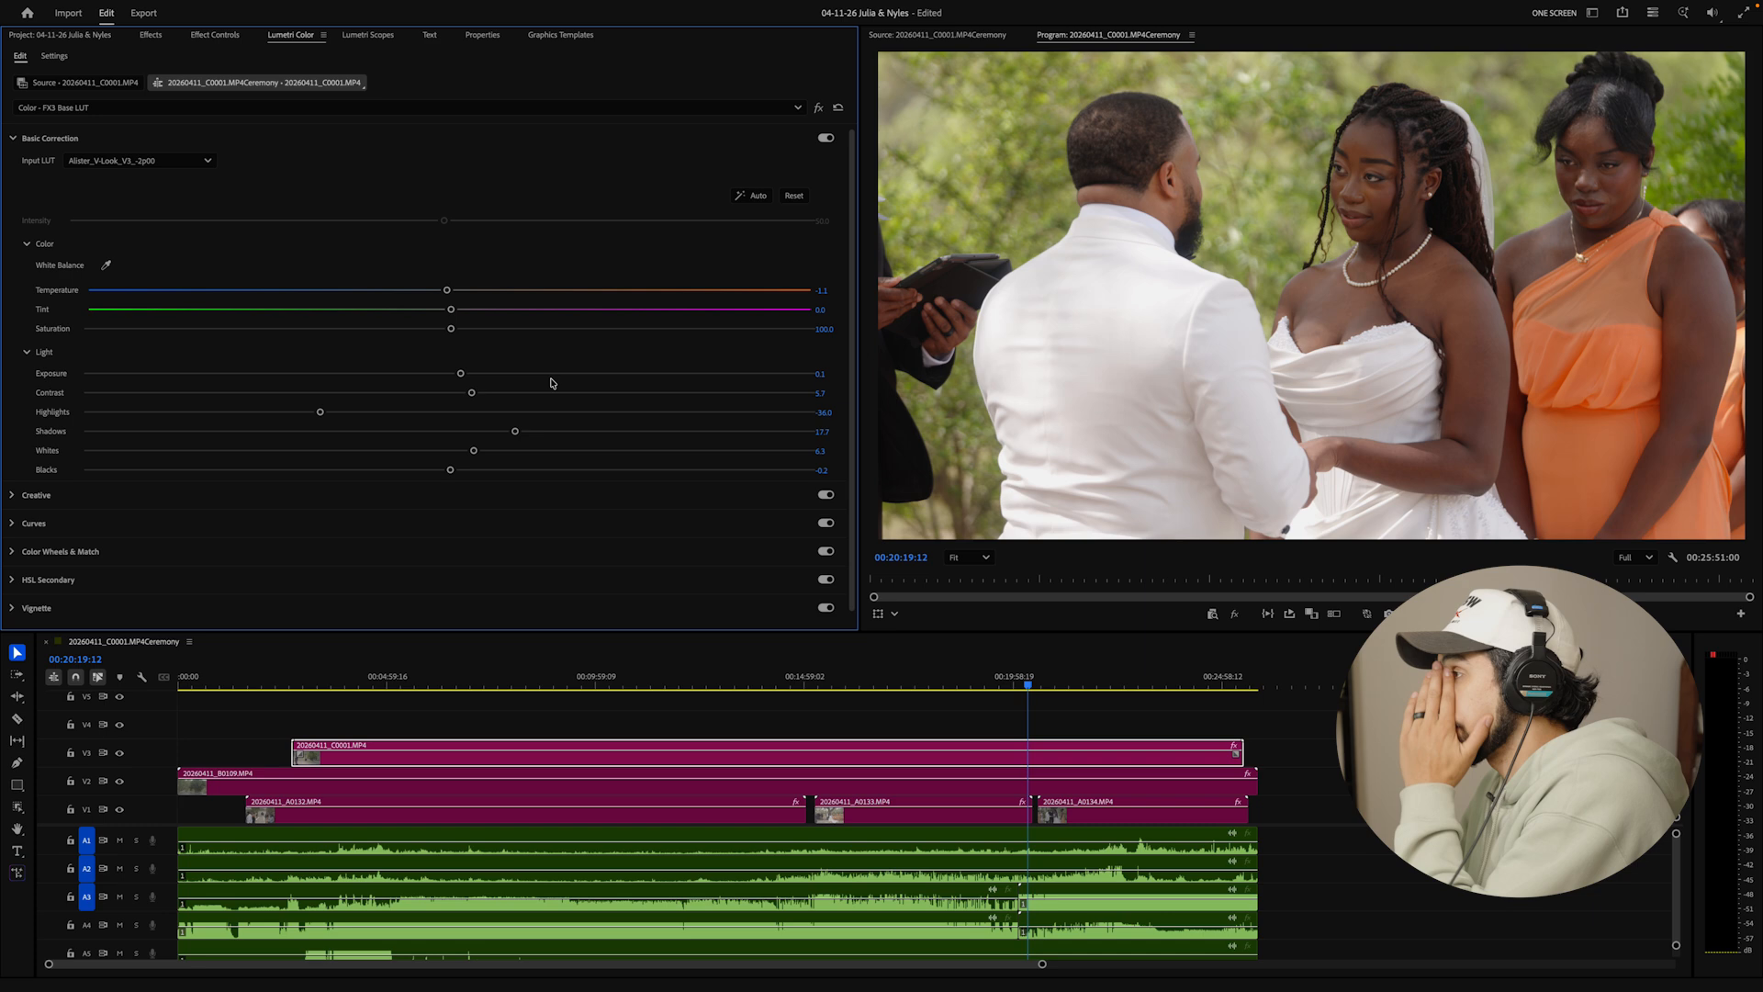
Paste only C0001's Lumetri Color effect onto B0109 on V2 and A0132–A0134 on V1
left_click_drag(441, 675, 1223, 682)
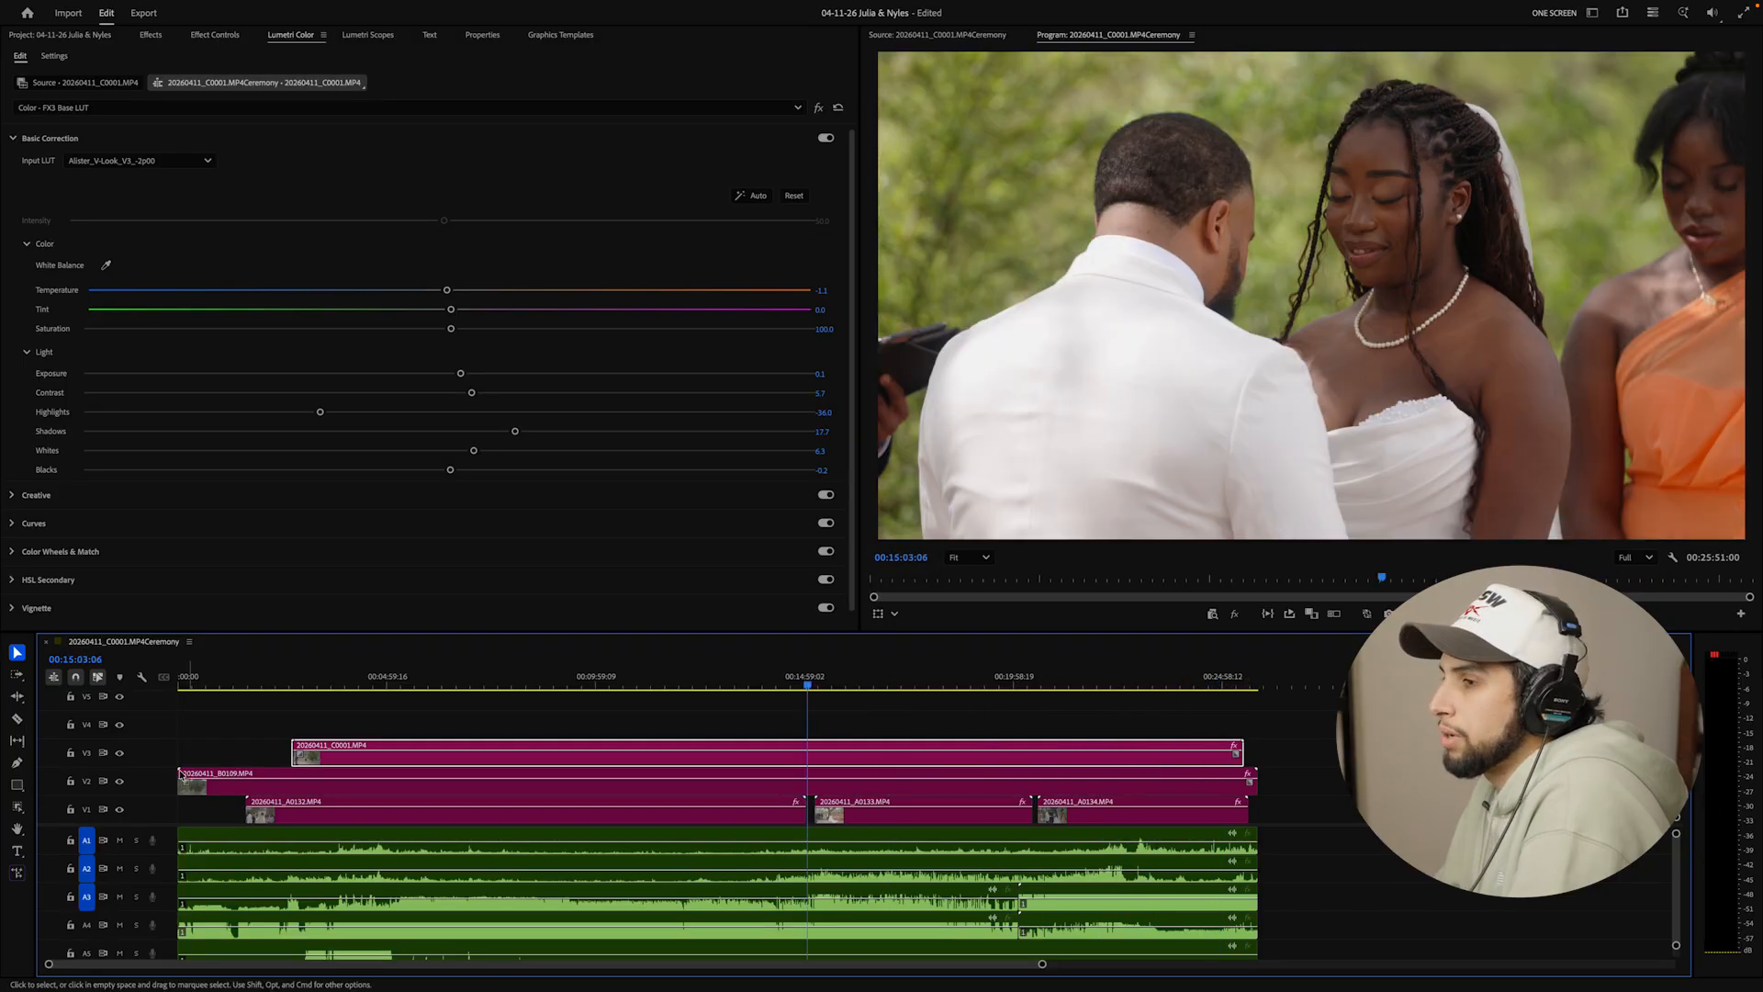
key("ctrl+alt+v")
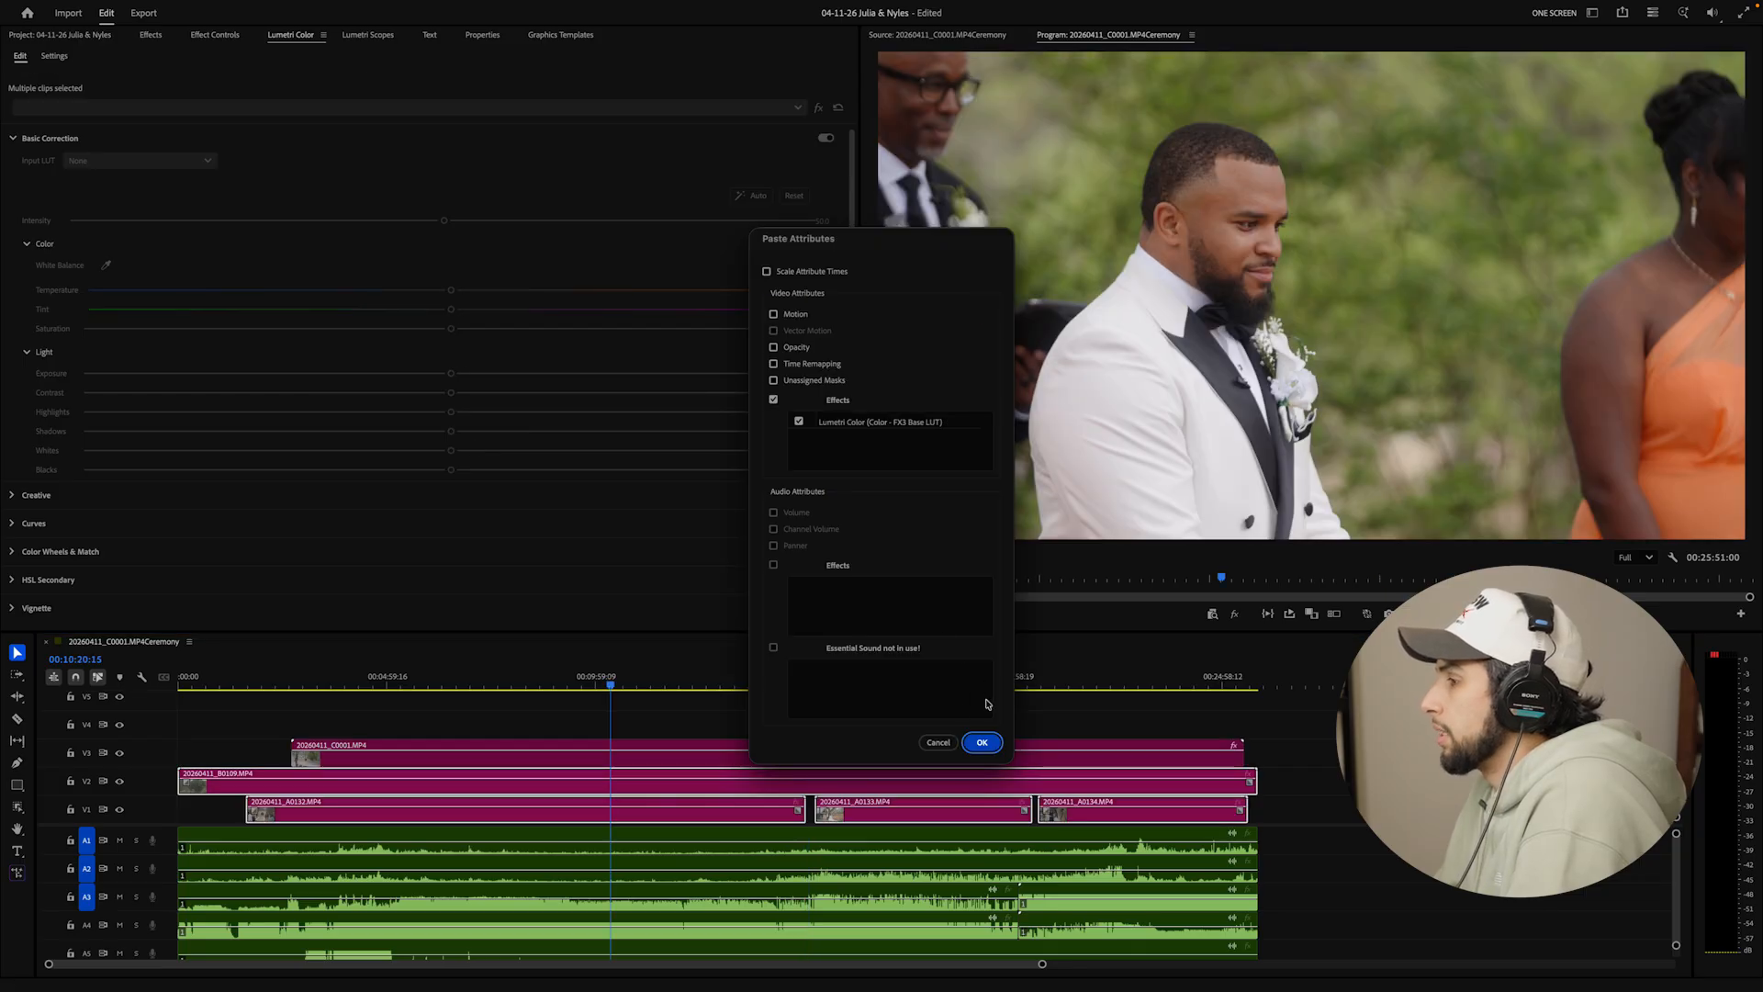
left_click(981, 743)
Toggle the visibility of tracks V3 and V2 at 00:10:20:15 and 00:10:54:05 to compare the grade across all three angles
left_click(119, 754)
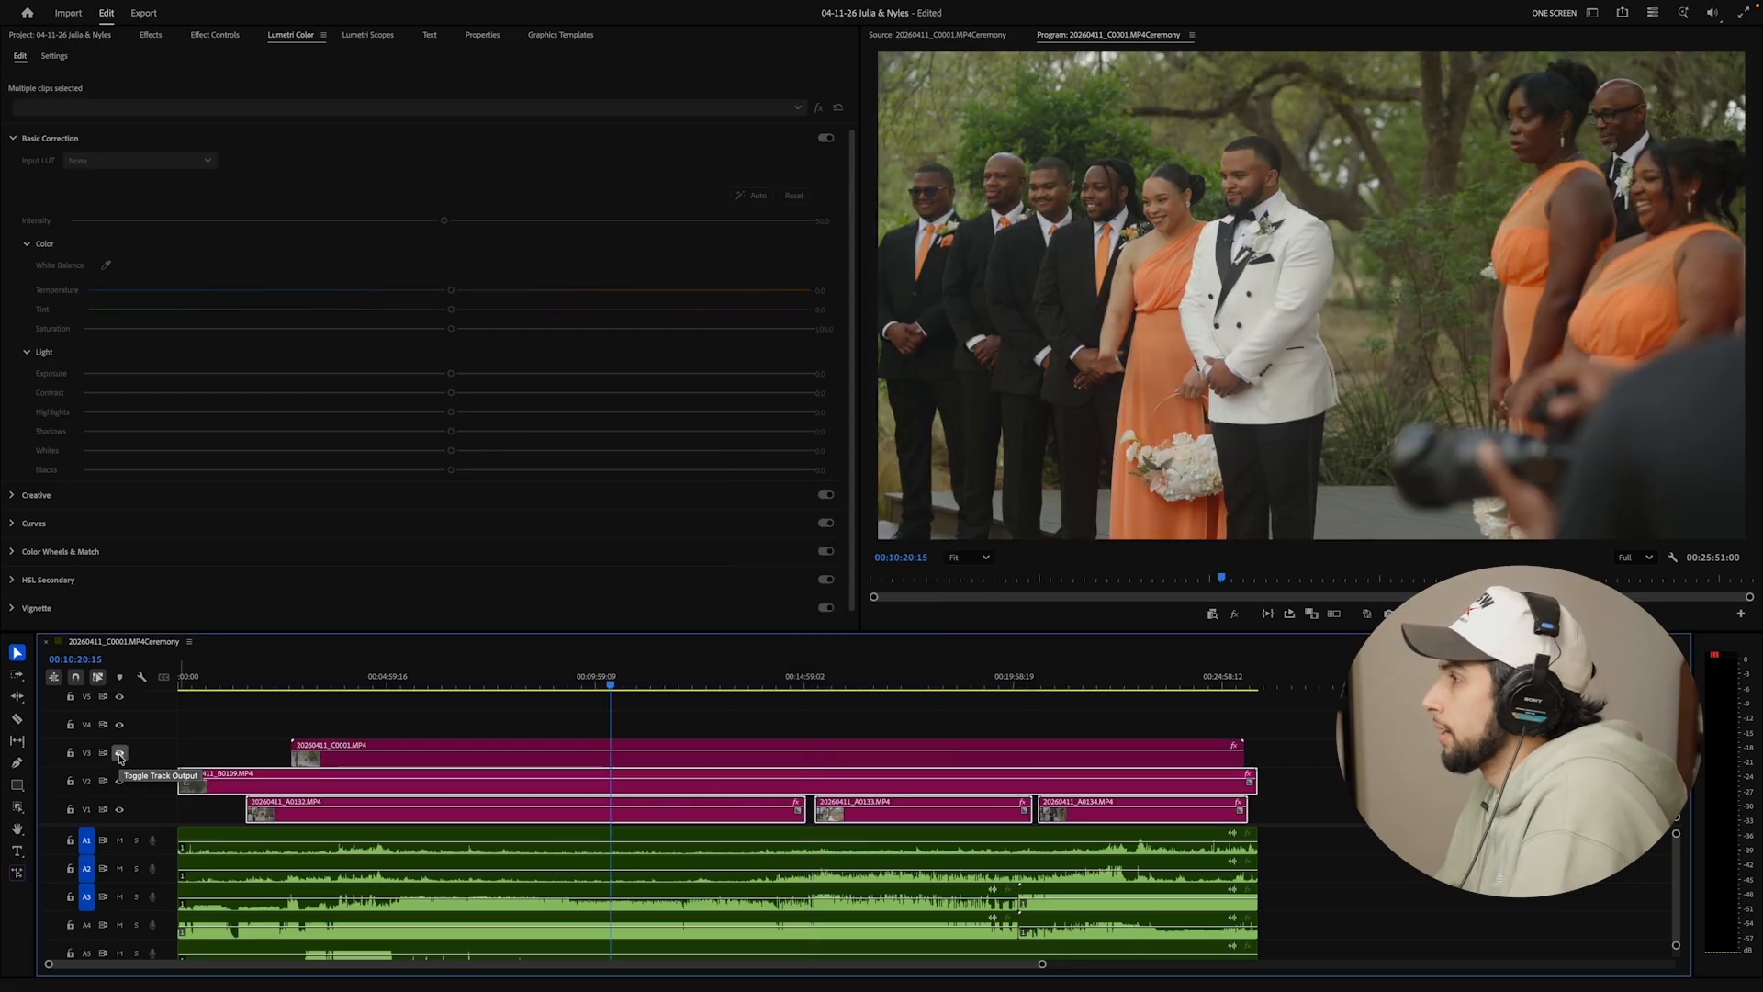
left_click(119, 755)
left_click(120, 755)
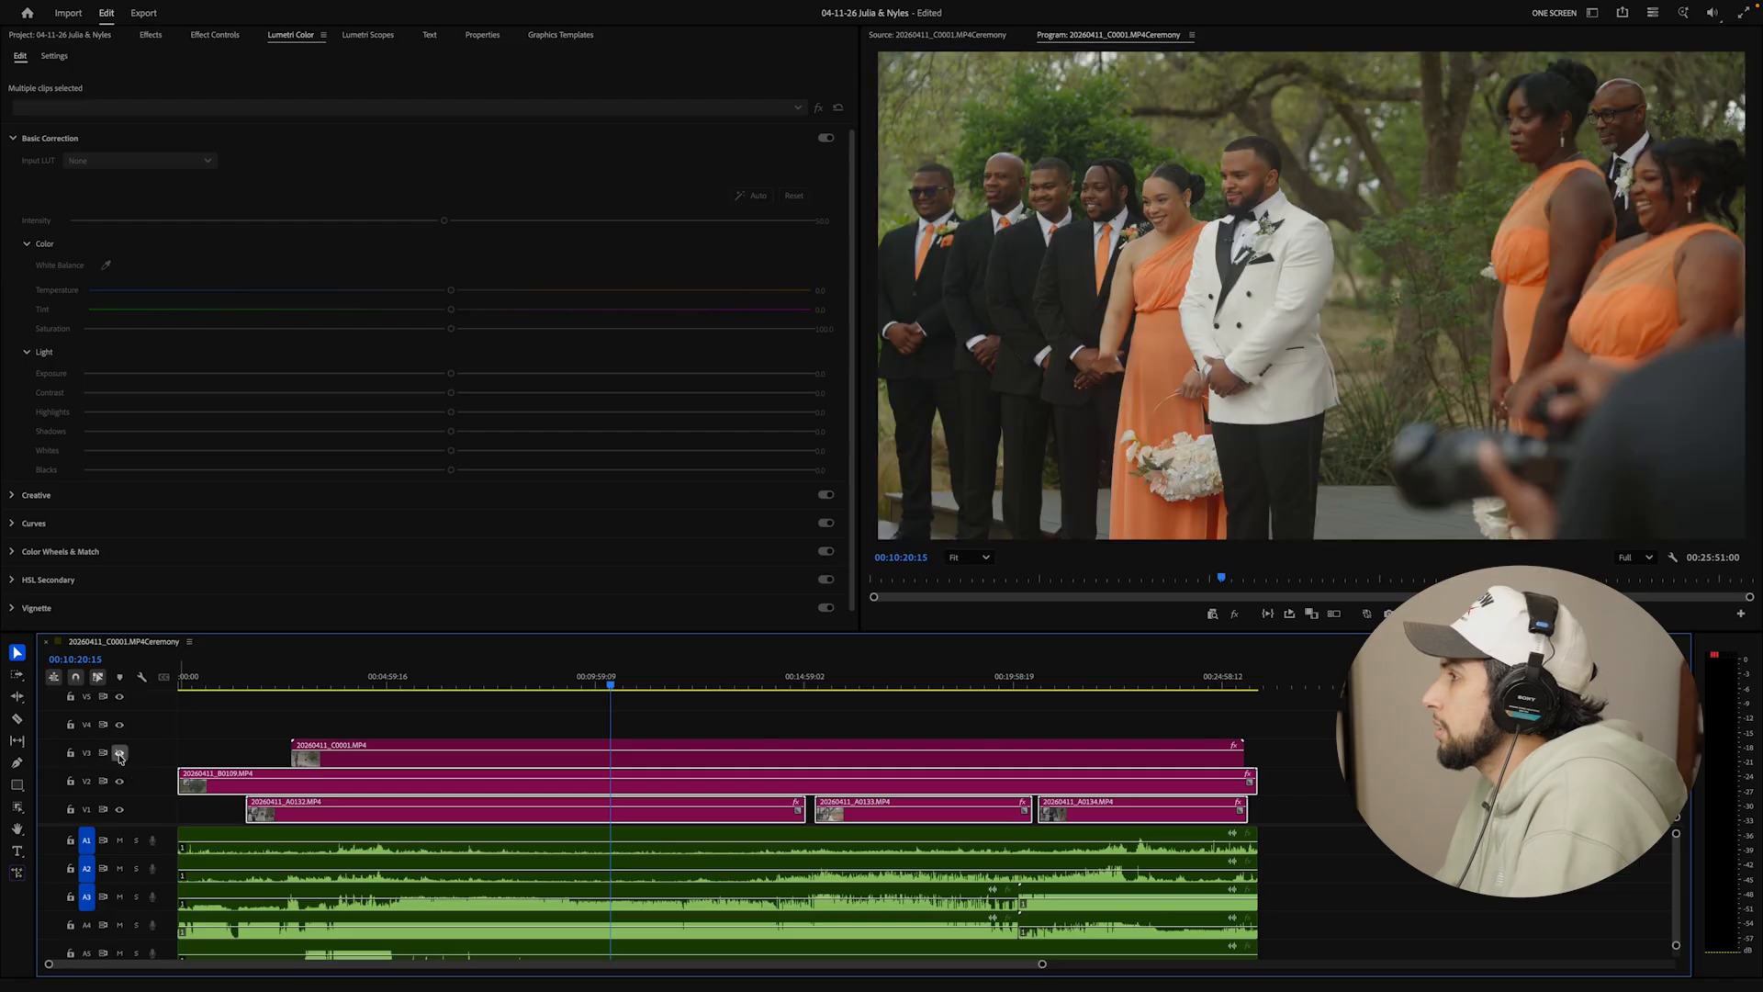
left_click(119, 782)
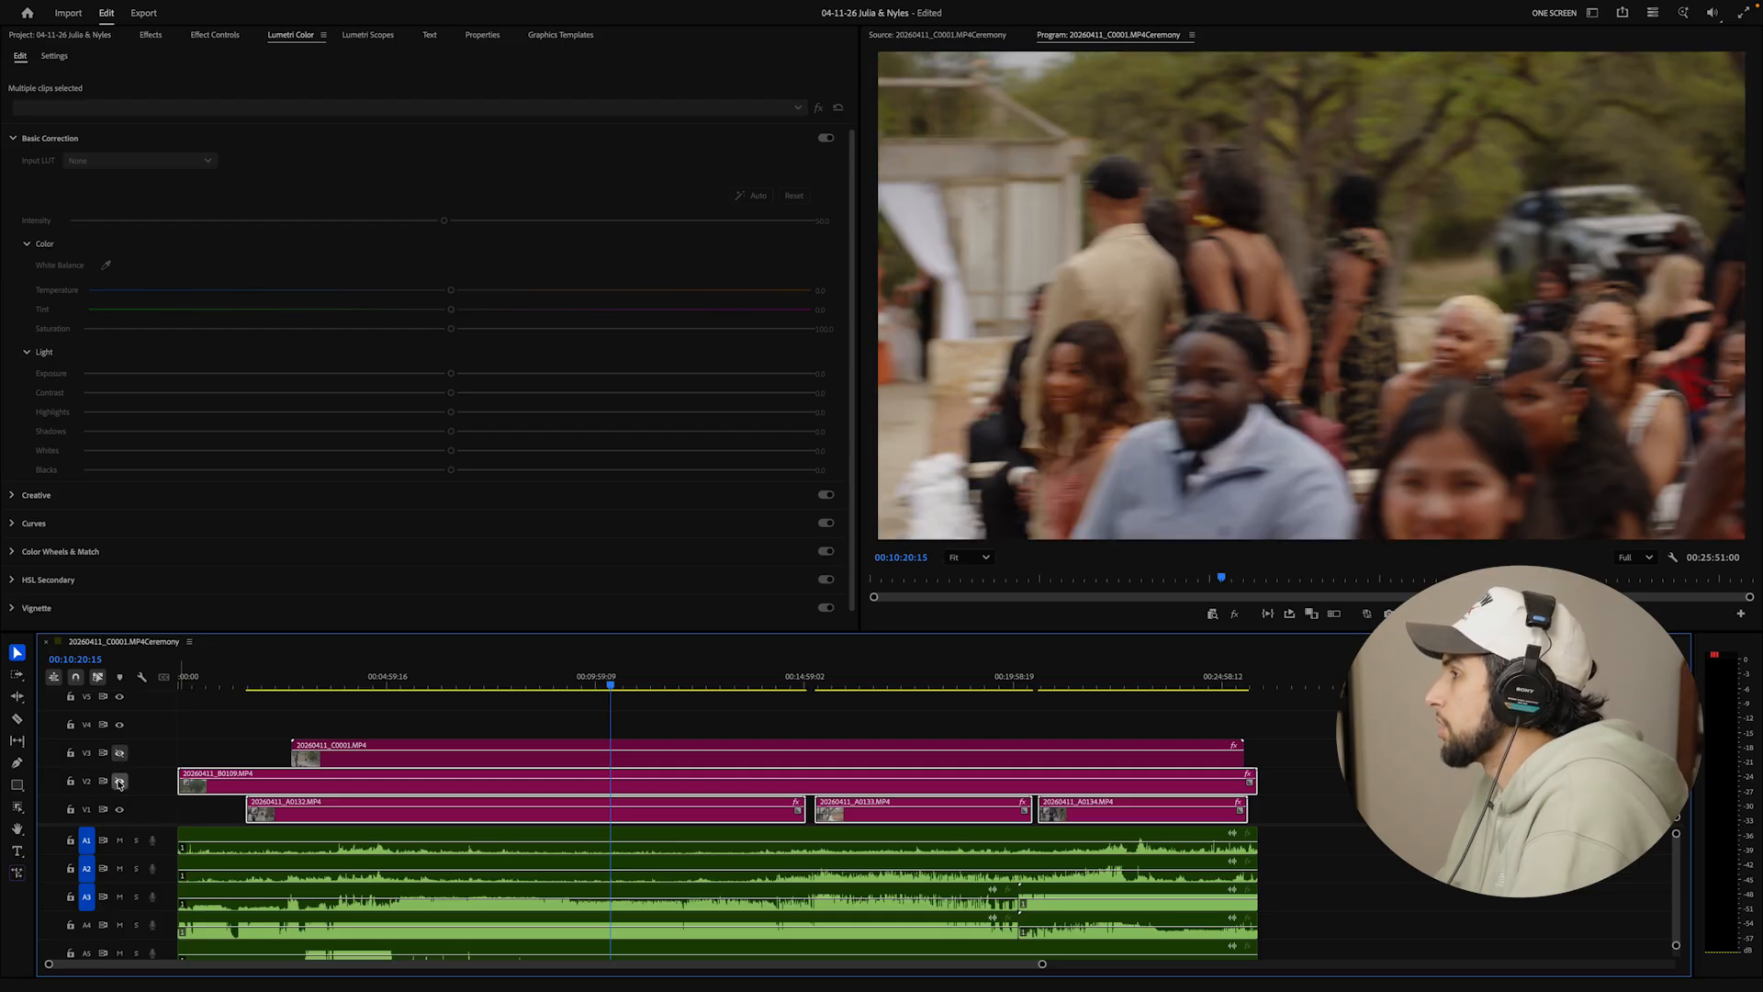
left_click_drag(546, 676, 634, 739)
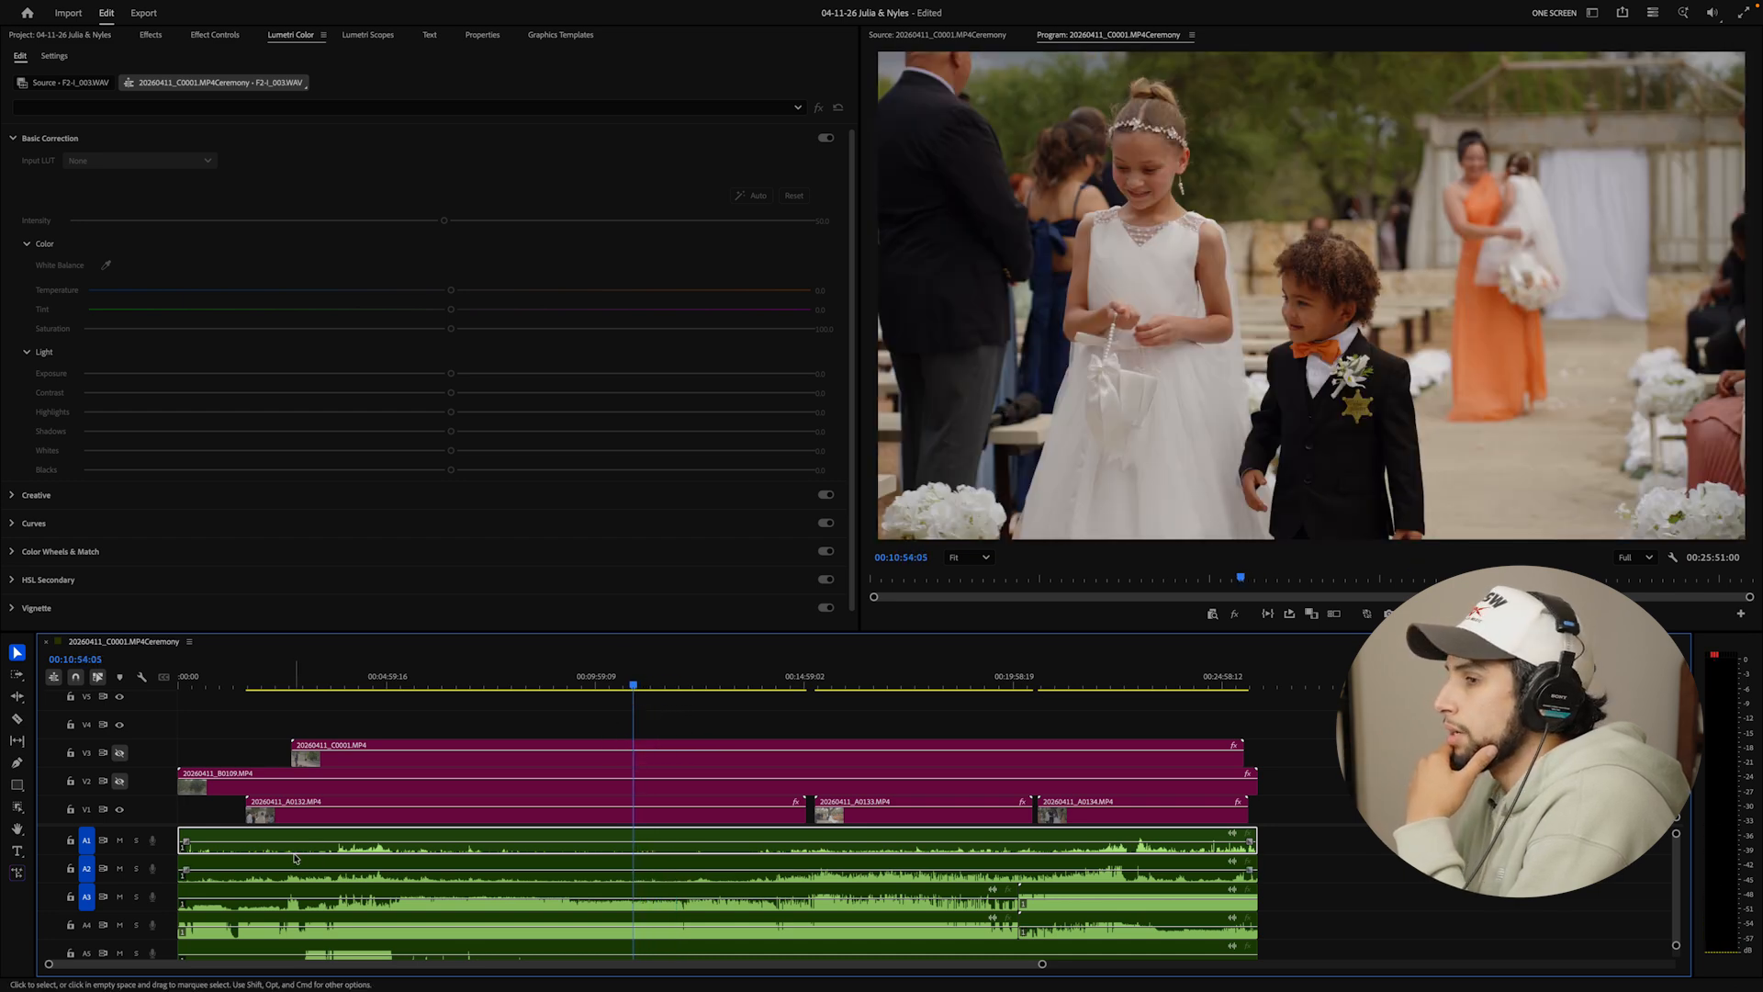
left_click(119, 782)
left_click(120, 753)
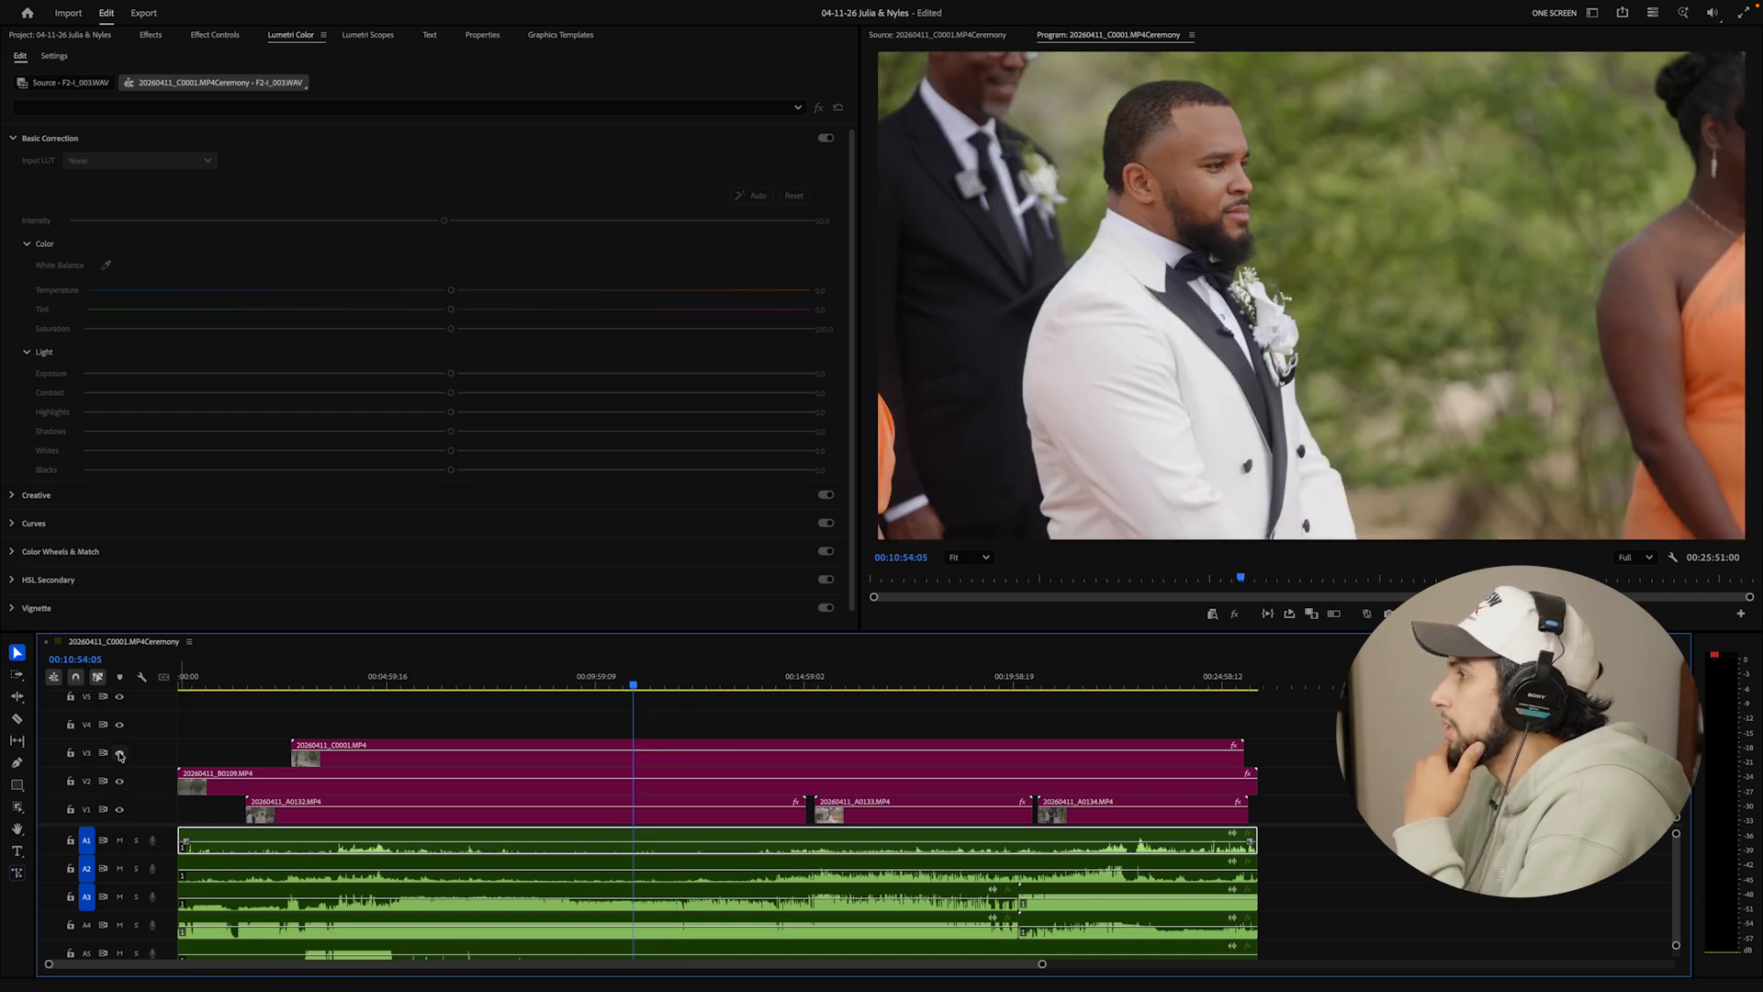
left_click(119, 753)
left_click(120, 753)
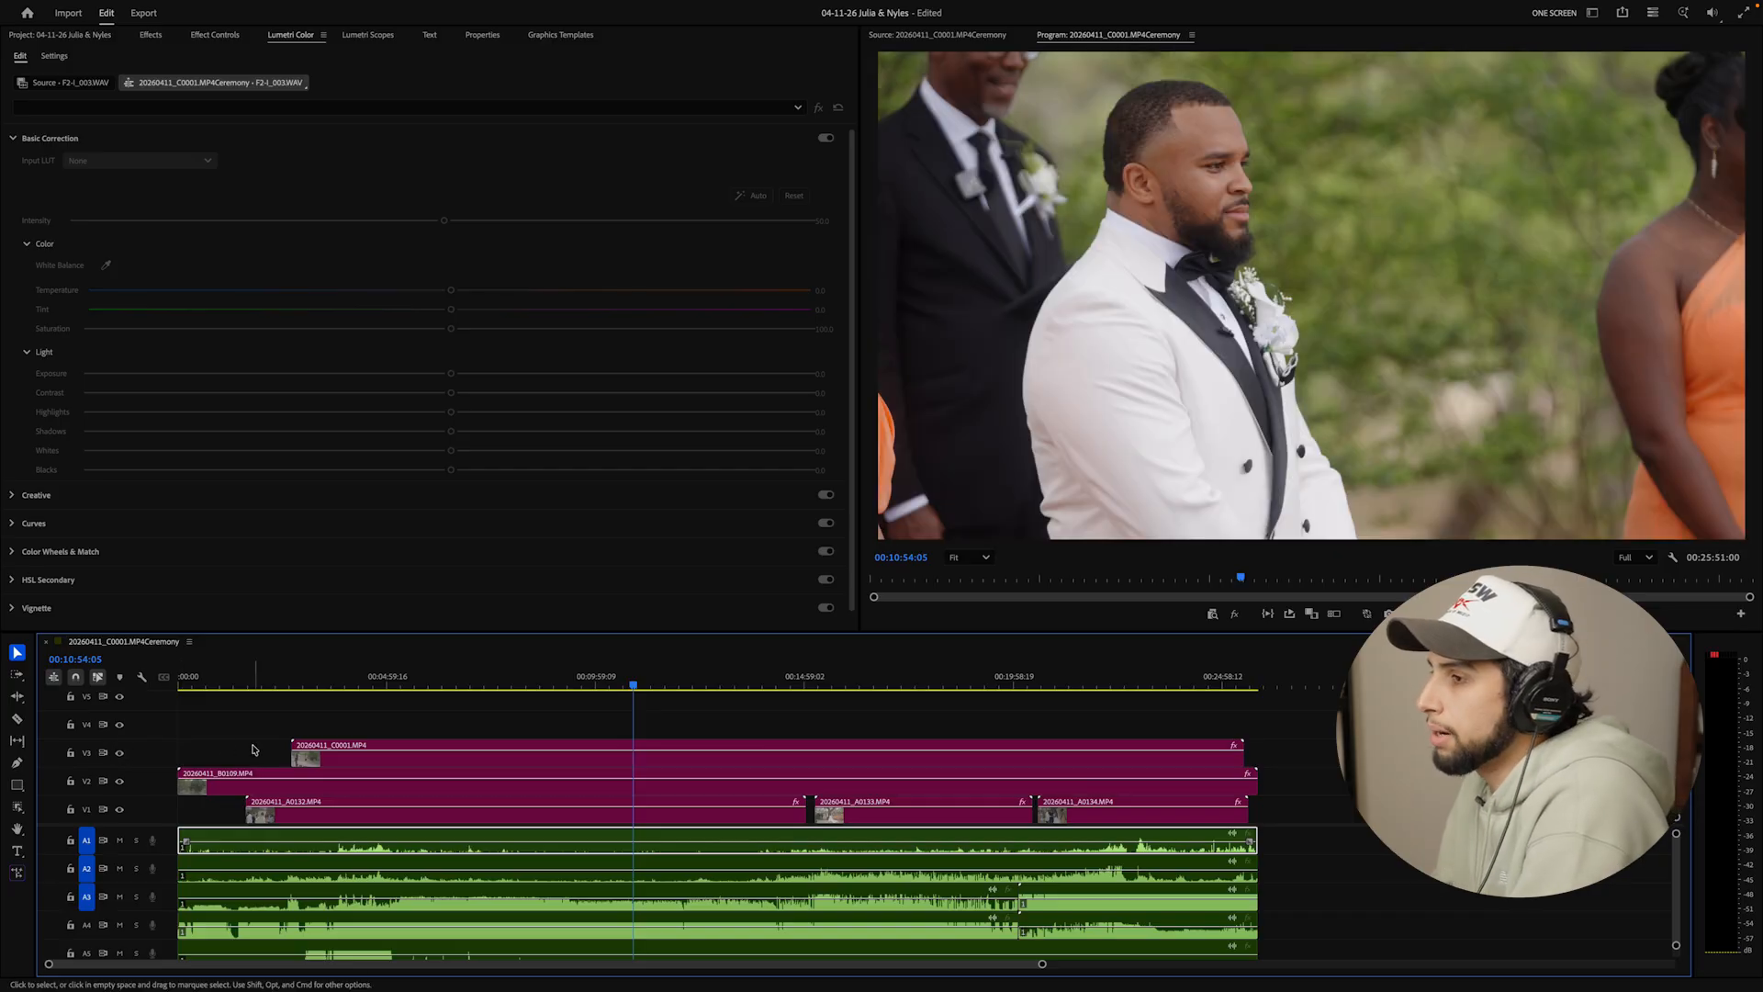
Hide tracks V3 and V2 and scrub through A0132 to the groom's walk down the aisle at 00:03:35:03
scroll(302, 742, "up", 5)
scroll(302, 741, "left", 3)
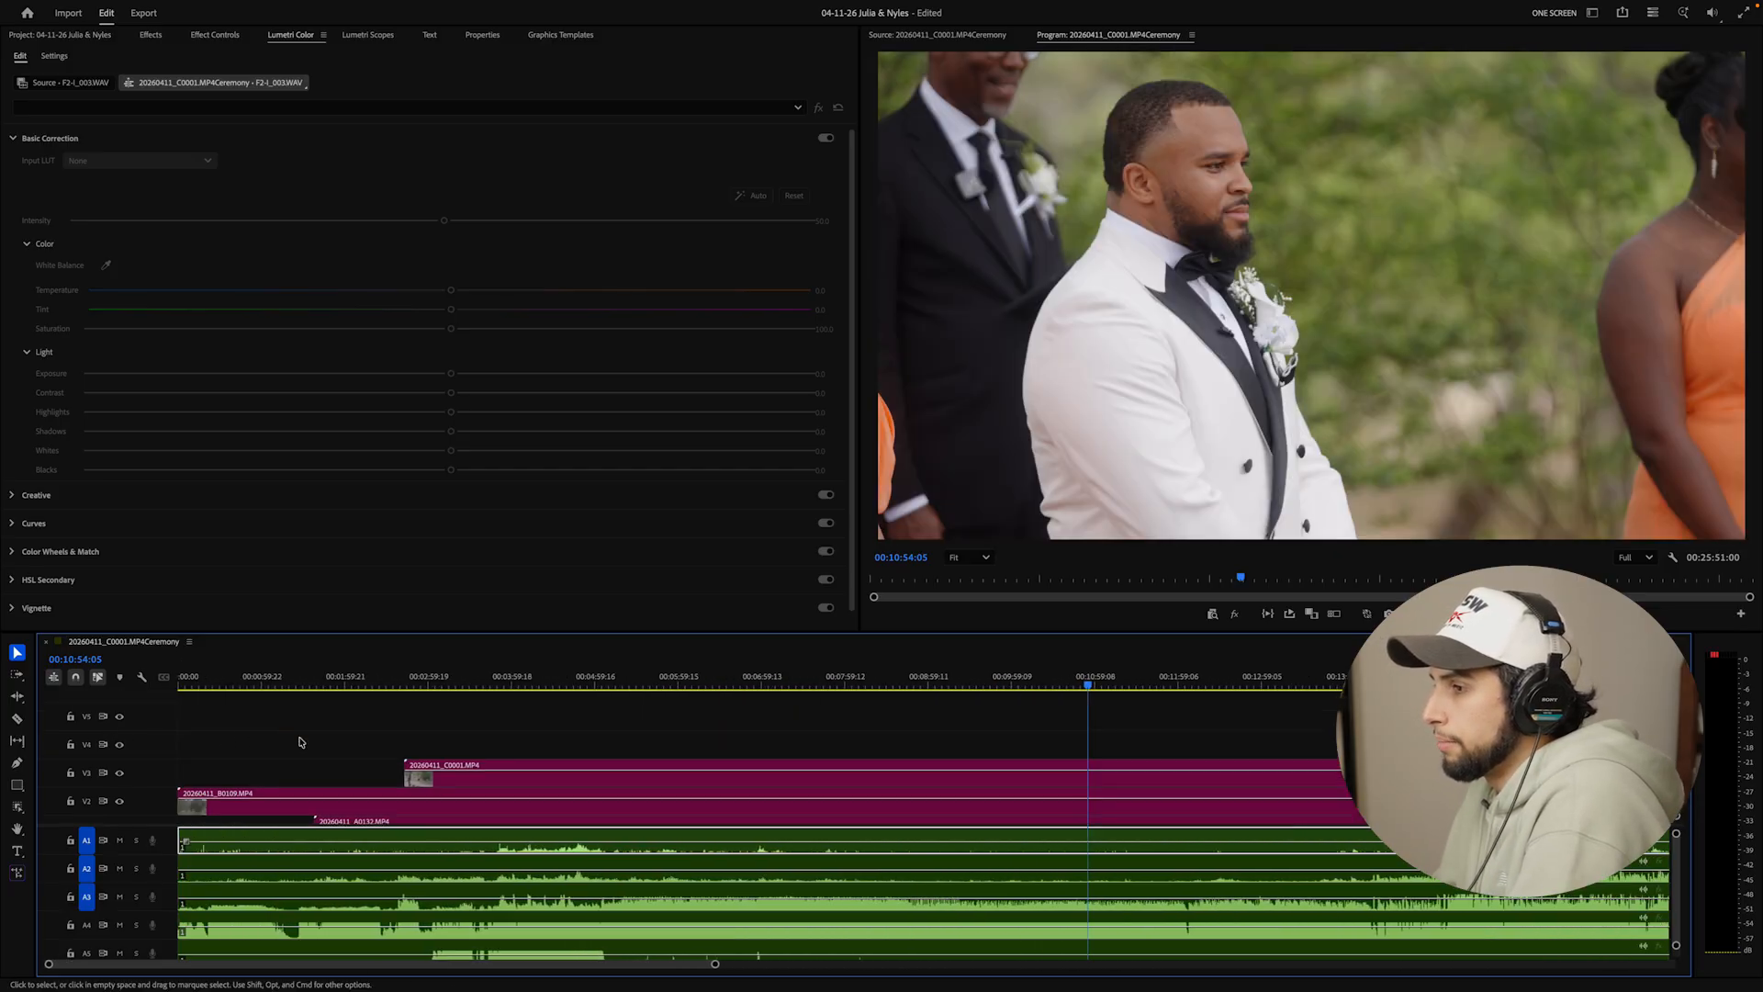
left_click_drag(459, 694, 429, 698)
scroll(429, 721, "up", 5)
scroll(429, 721, "down", 3)
left_click(118, 726)
left_click(118, 780)
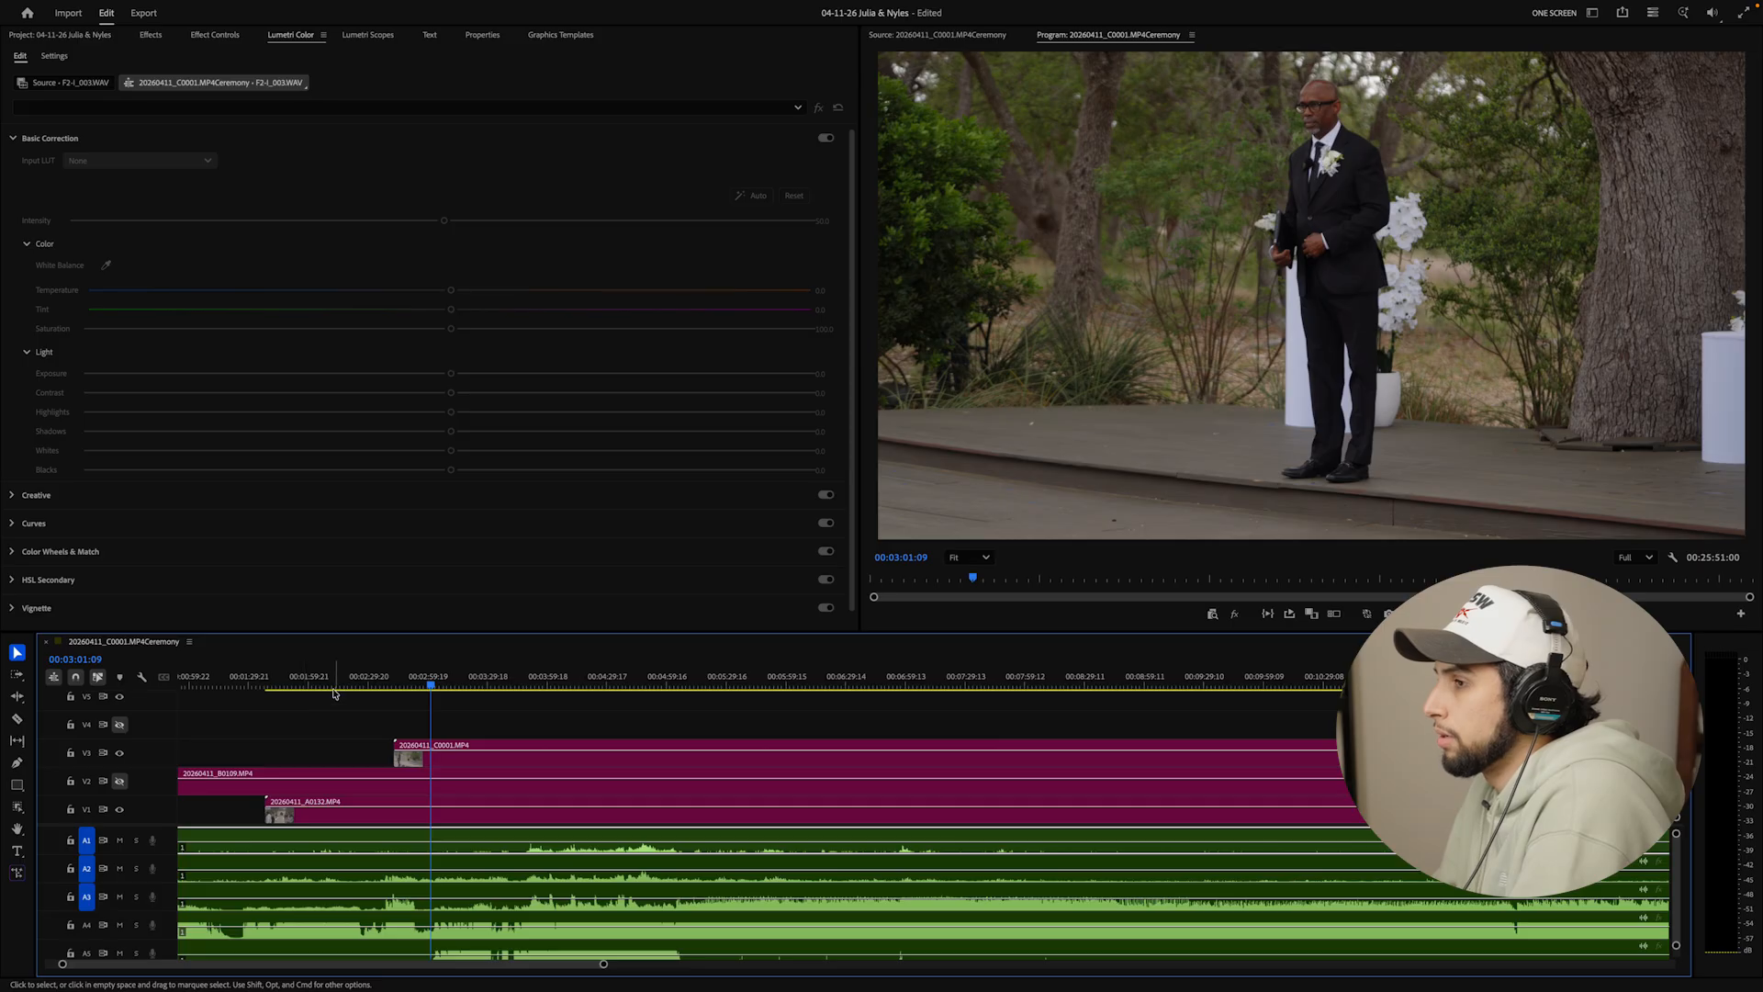
left_click_drag(397, 685, 444, 697)
left_click_drag(339, 678, 501, 746)
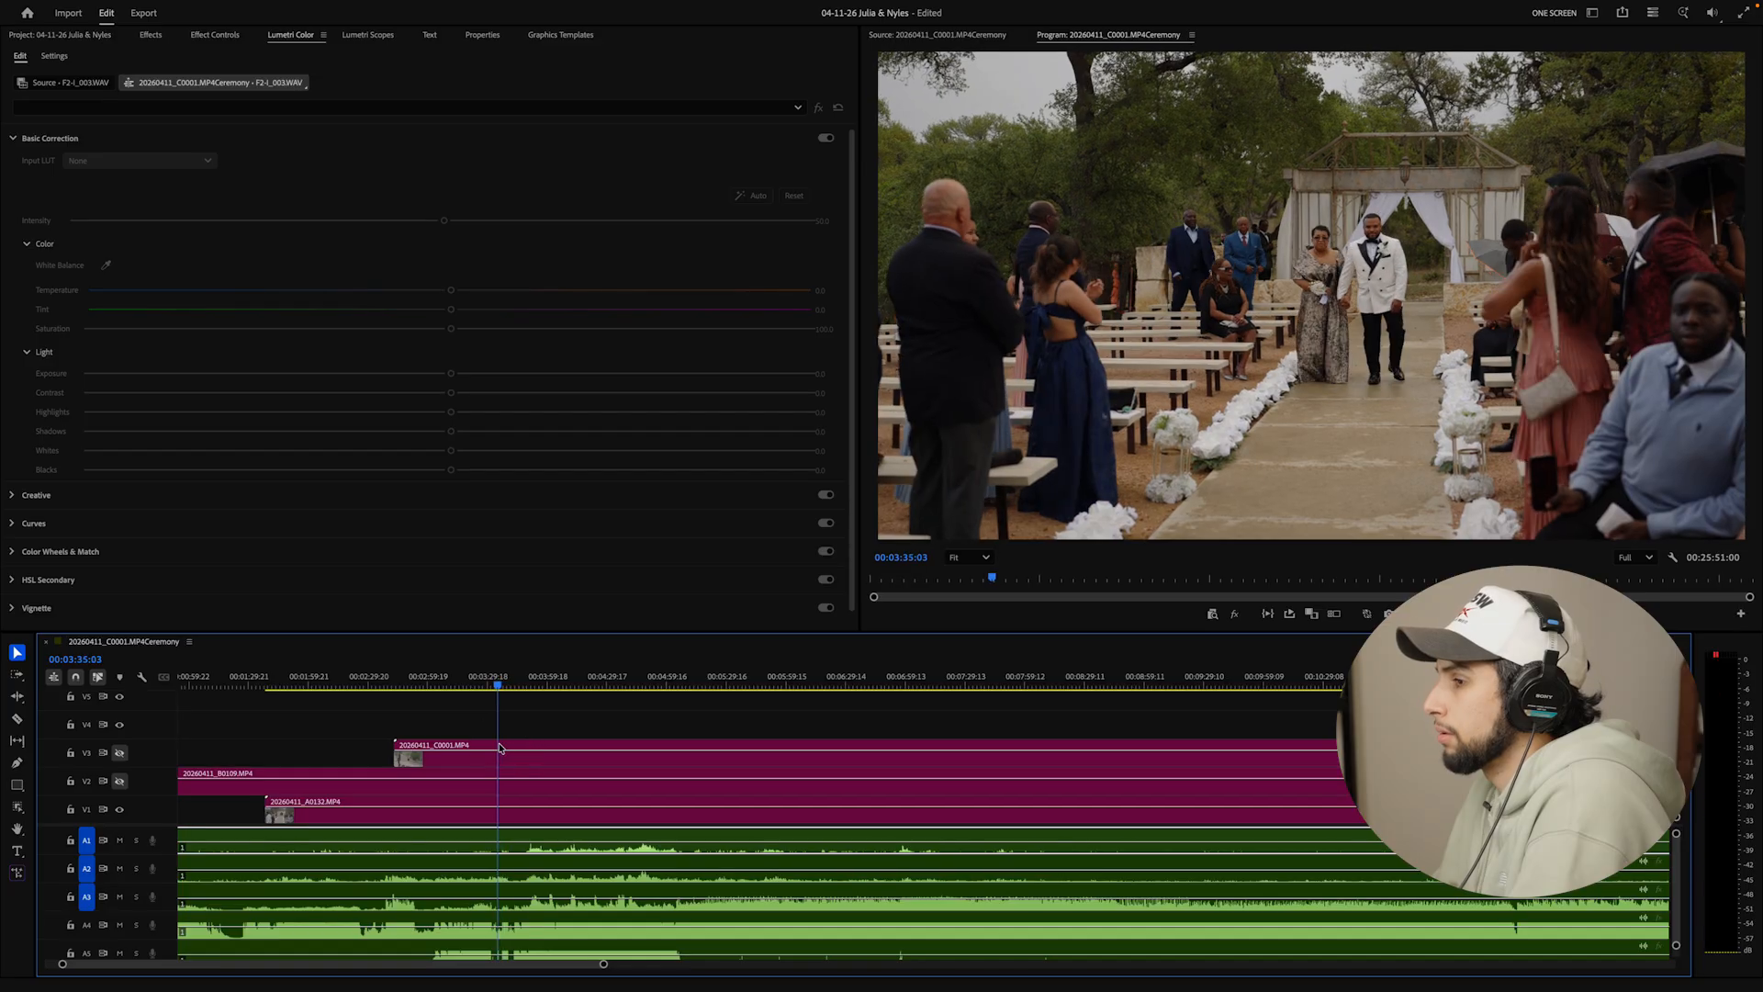
Review the groom's entrance from 00:03:35:03 to 00:03:43:09 to find a start point for the sequence
scroll(500, 749, "up", 5)
scroll(498, 868, "down", 4)
left_click(449, 683)
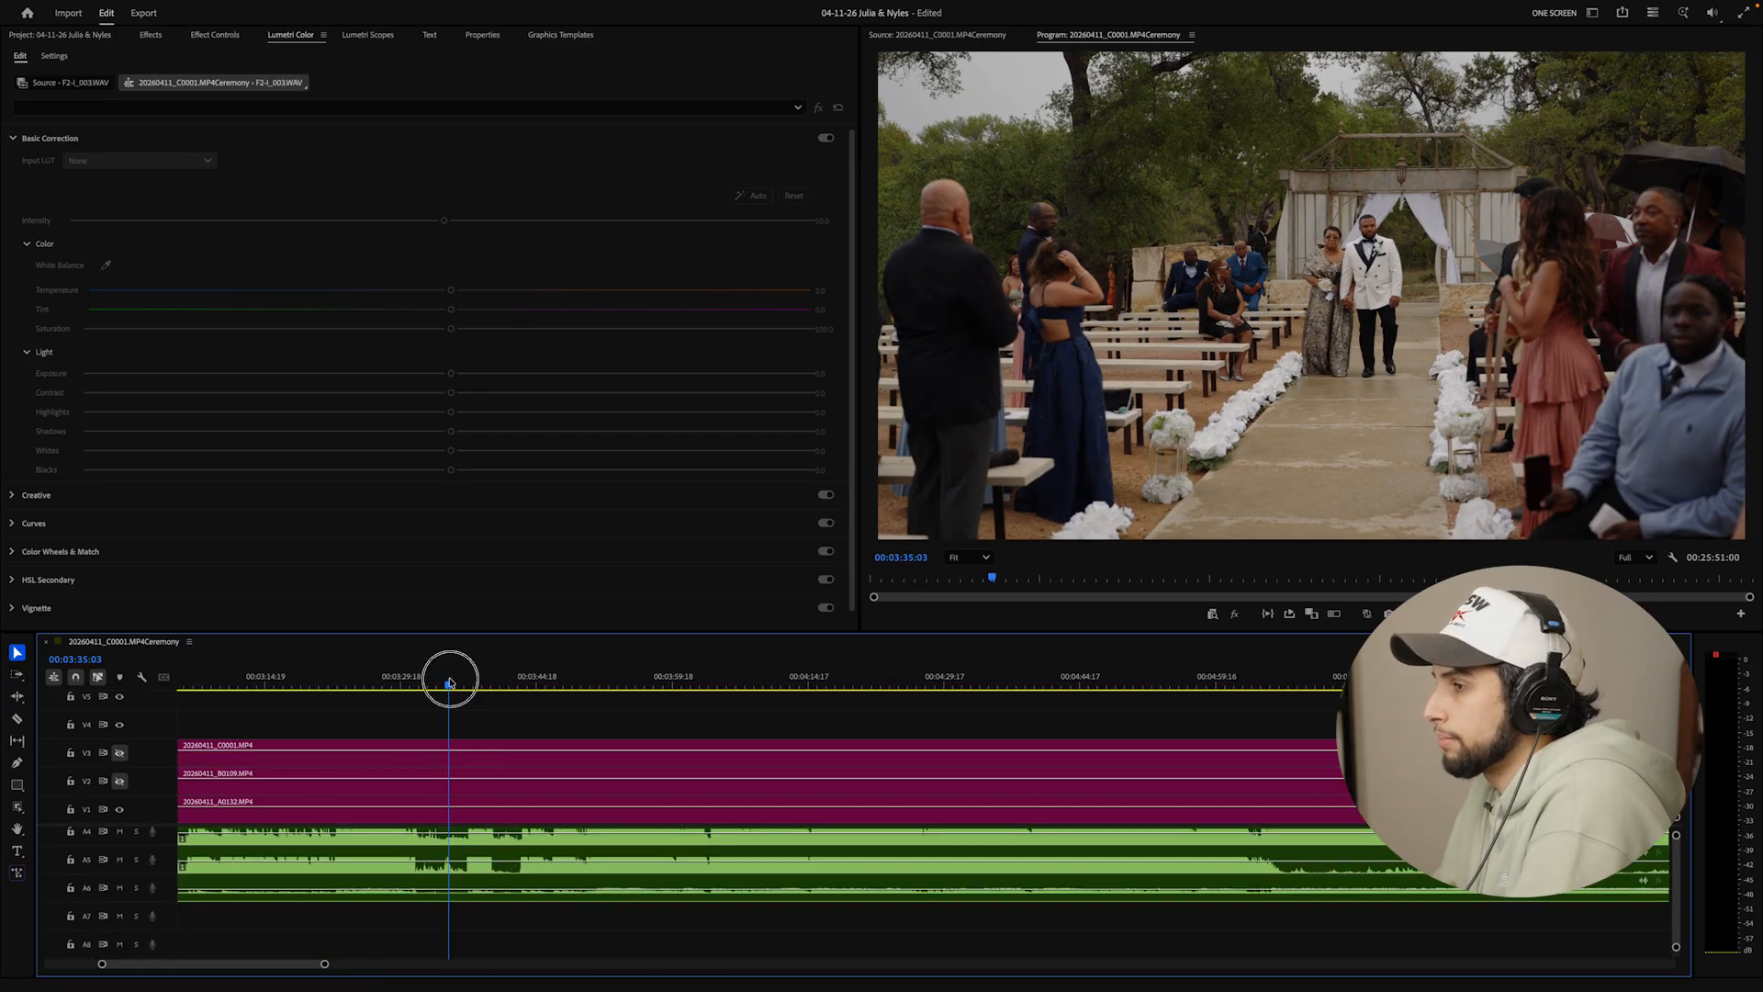
left_click_drag(450, 683, 474, 680)
scroll(489, 796, "up", 4)
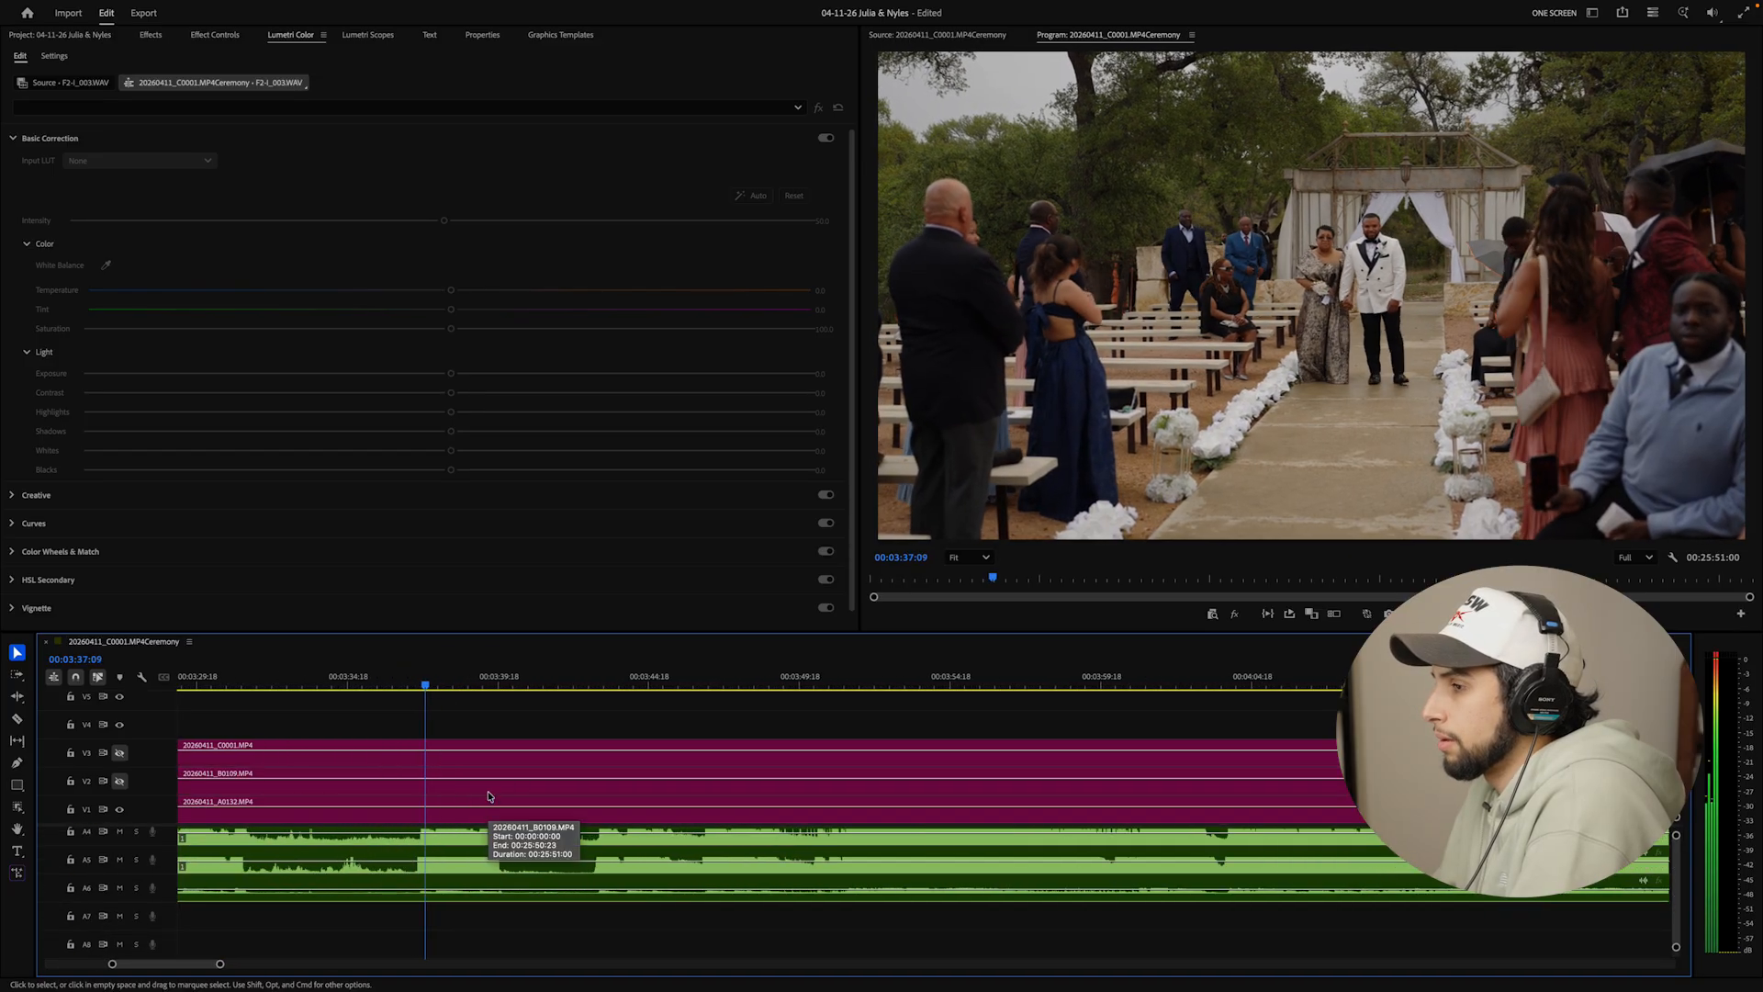
scroll(496, 753, "down", 3)
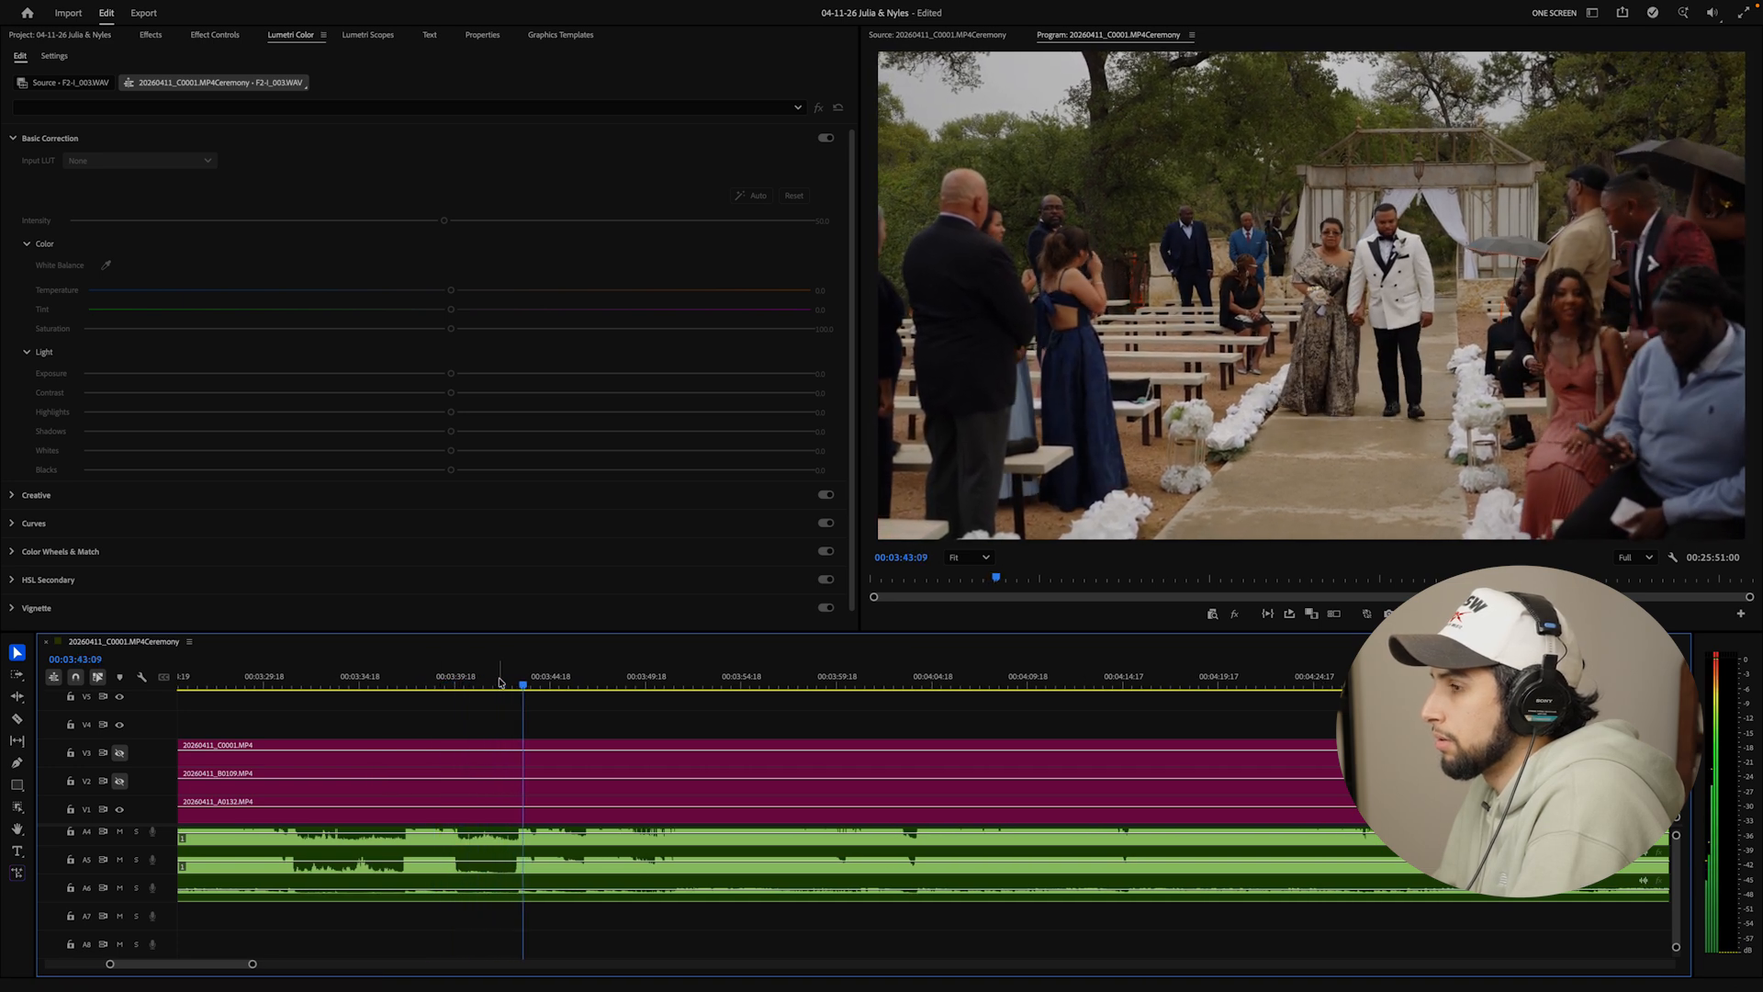
Try to ripple-trim everything before 00:03:42:21 on all tracks, and undo it
left_click(512, 686)
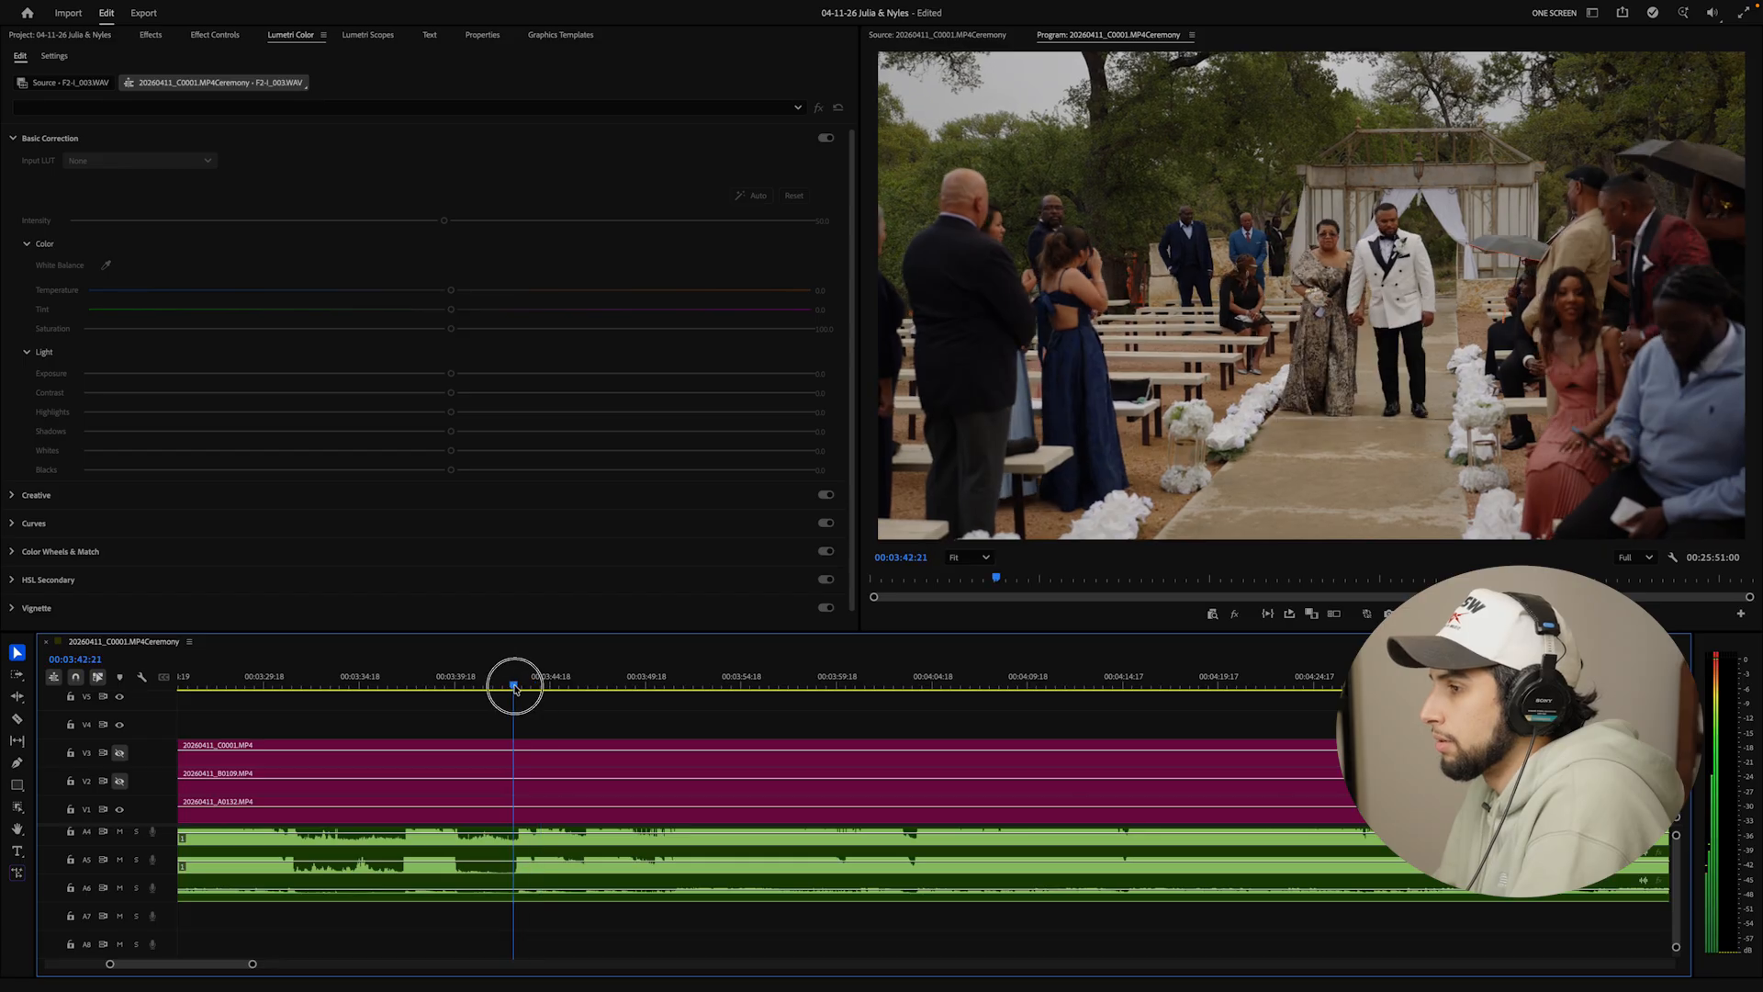
key("Home")
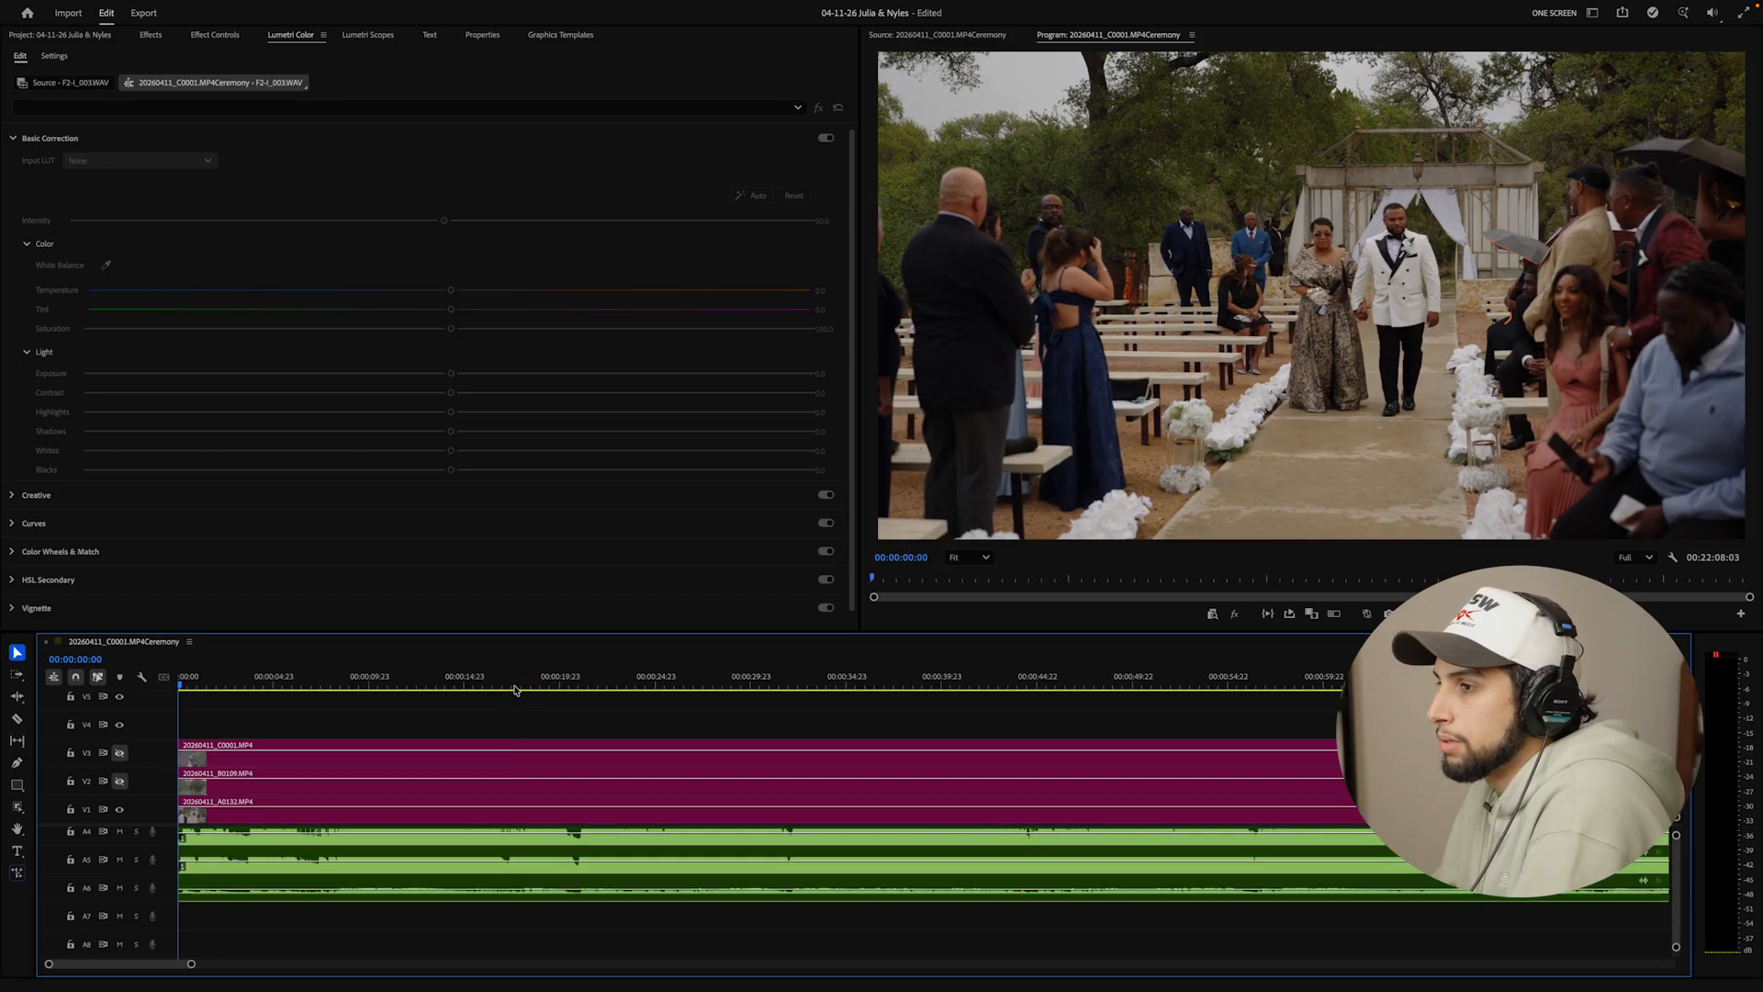
scroll(411, 792, "down", 5)
key("super+z")
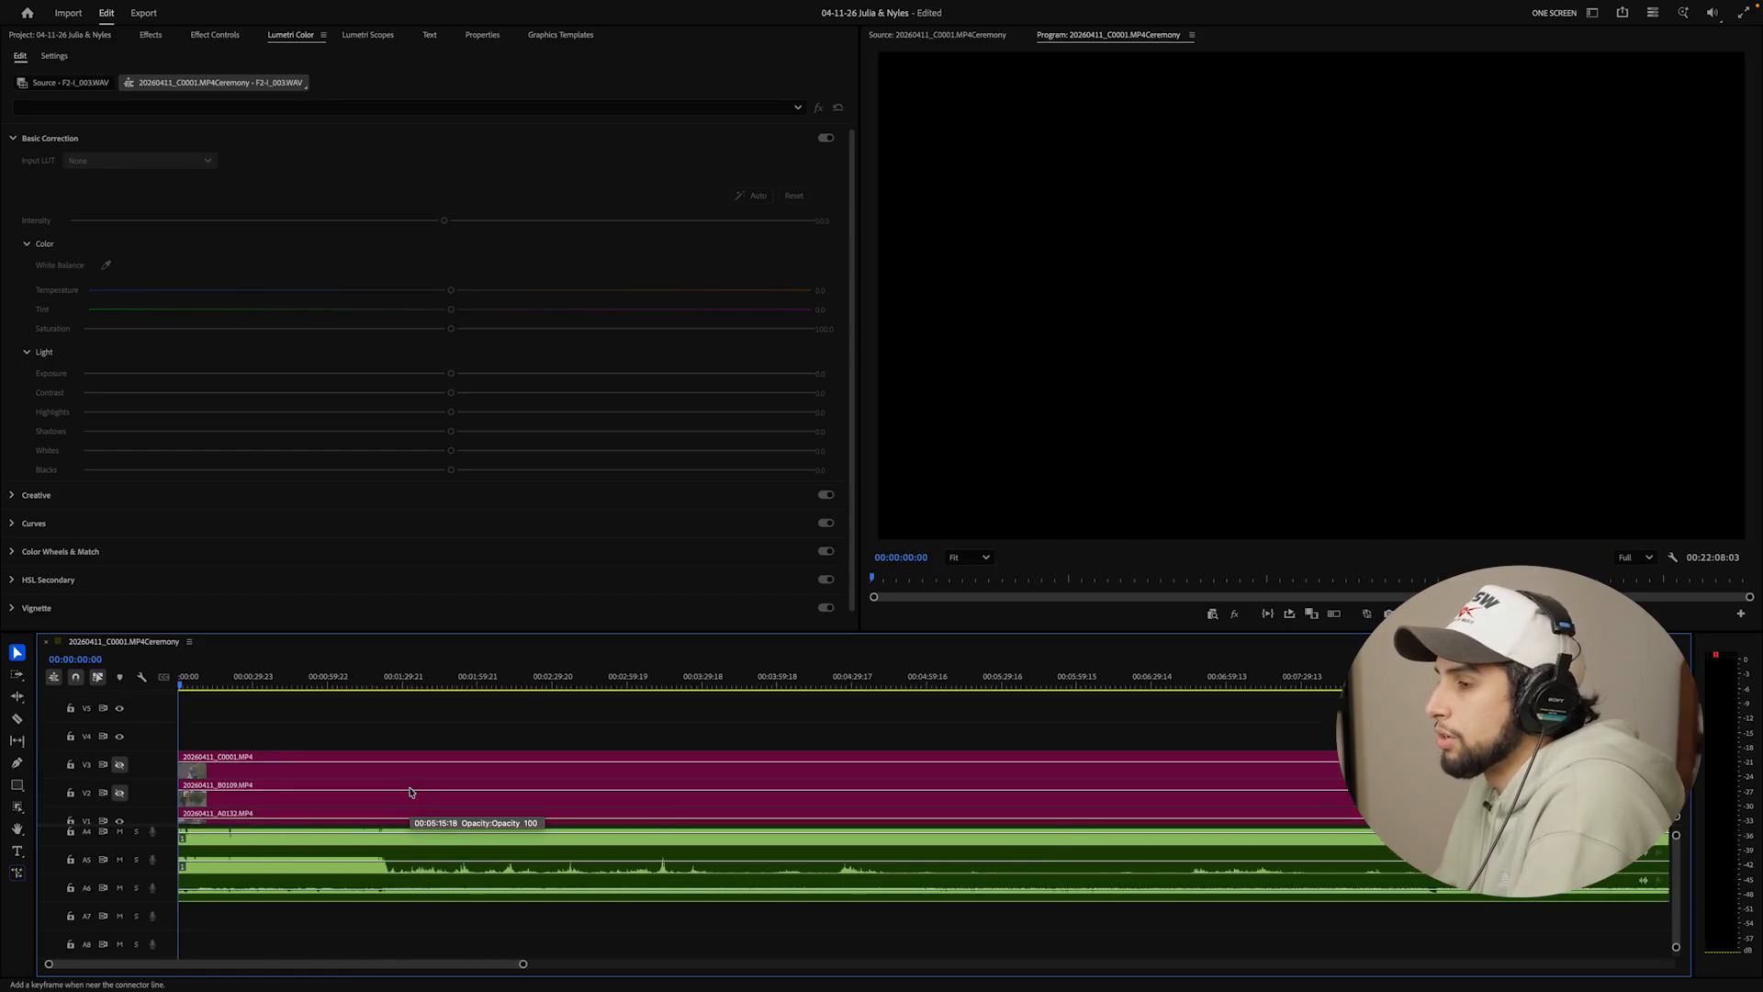
Split the clips on all video and audio tracks just after the playhead at 00:03:42:10 with the Razor tool
scroll(253, 804, "down", 1)
left_click_drag(701, 675, 735, 680)
key("=")
key("=")
key("=")
key("=")
key("c")
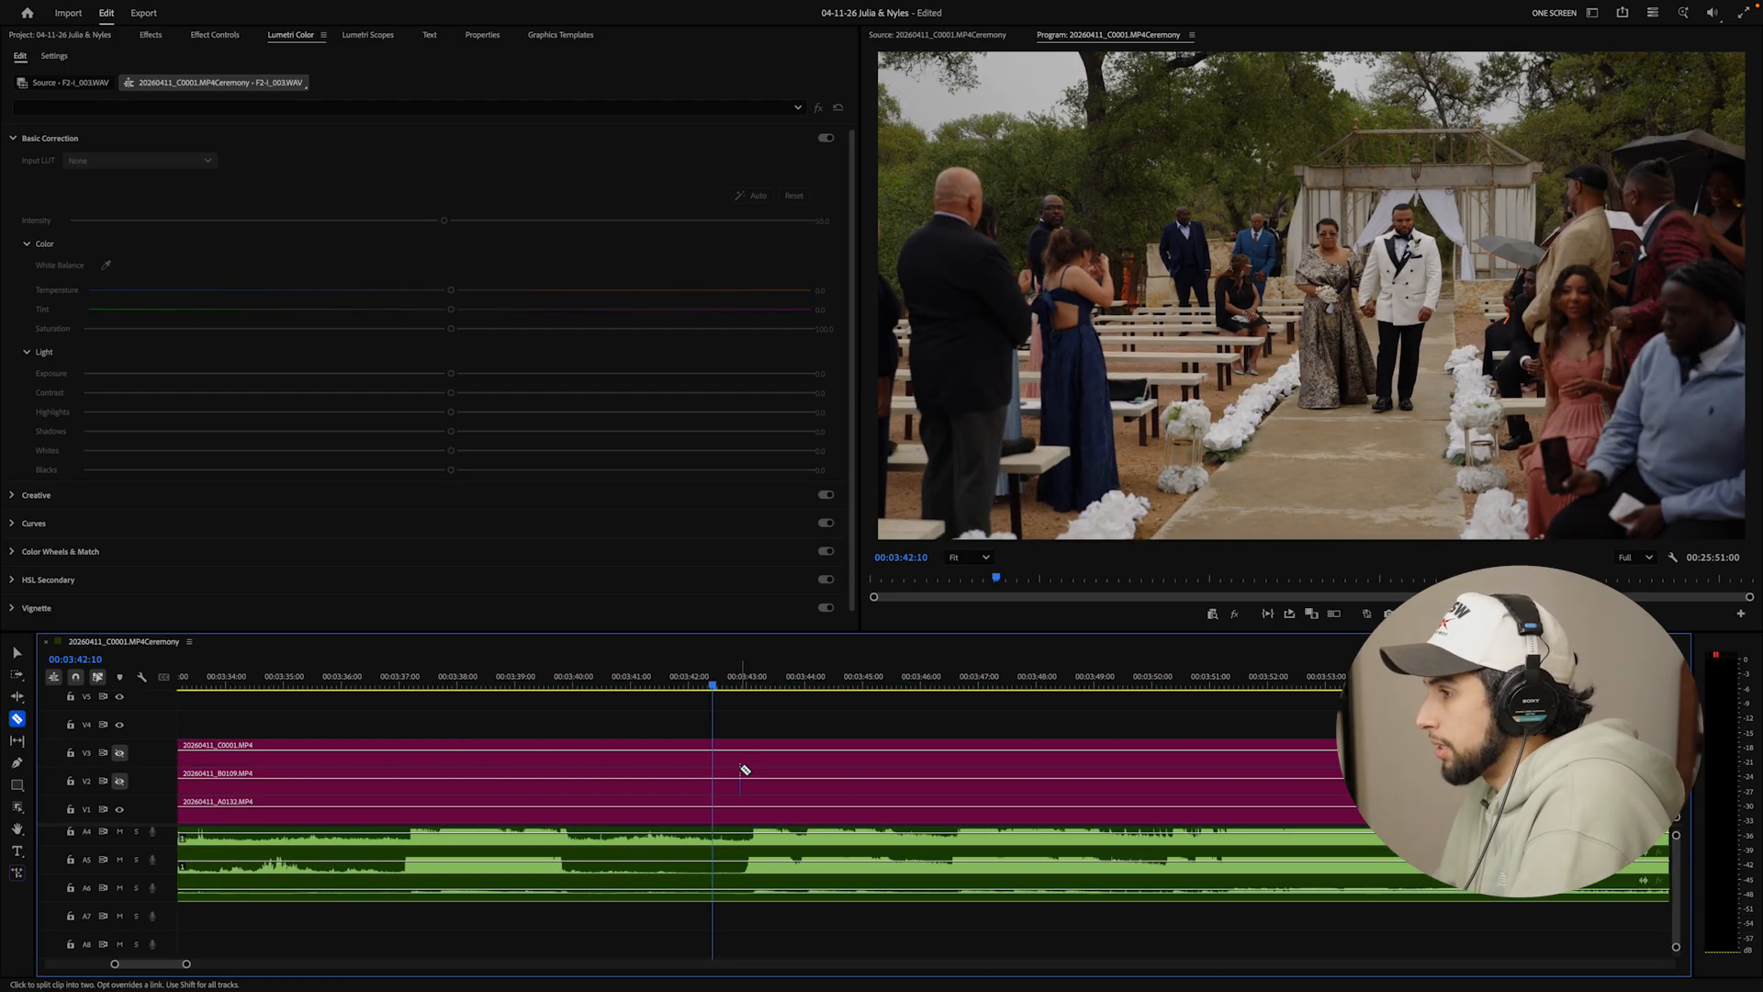
left_click(742, 753, "shift")
key("v")
key("minus")
Try to delete all clips before the new cut and close the gap, and undo it
left_click_drag(637, 705, 495, 934)
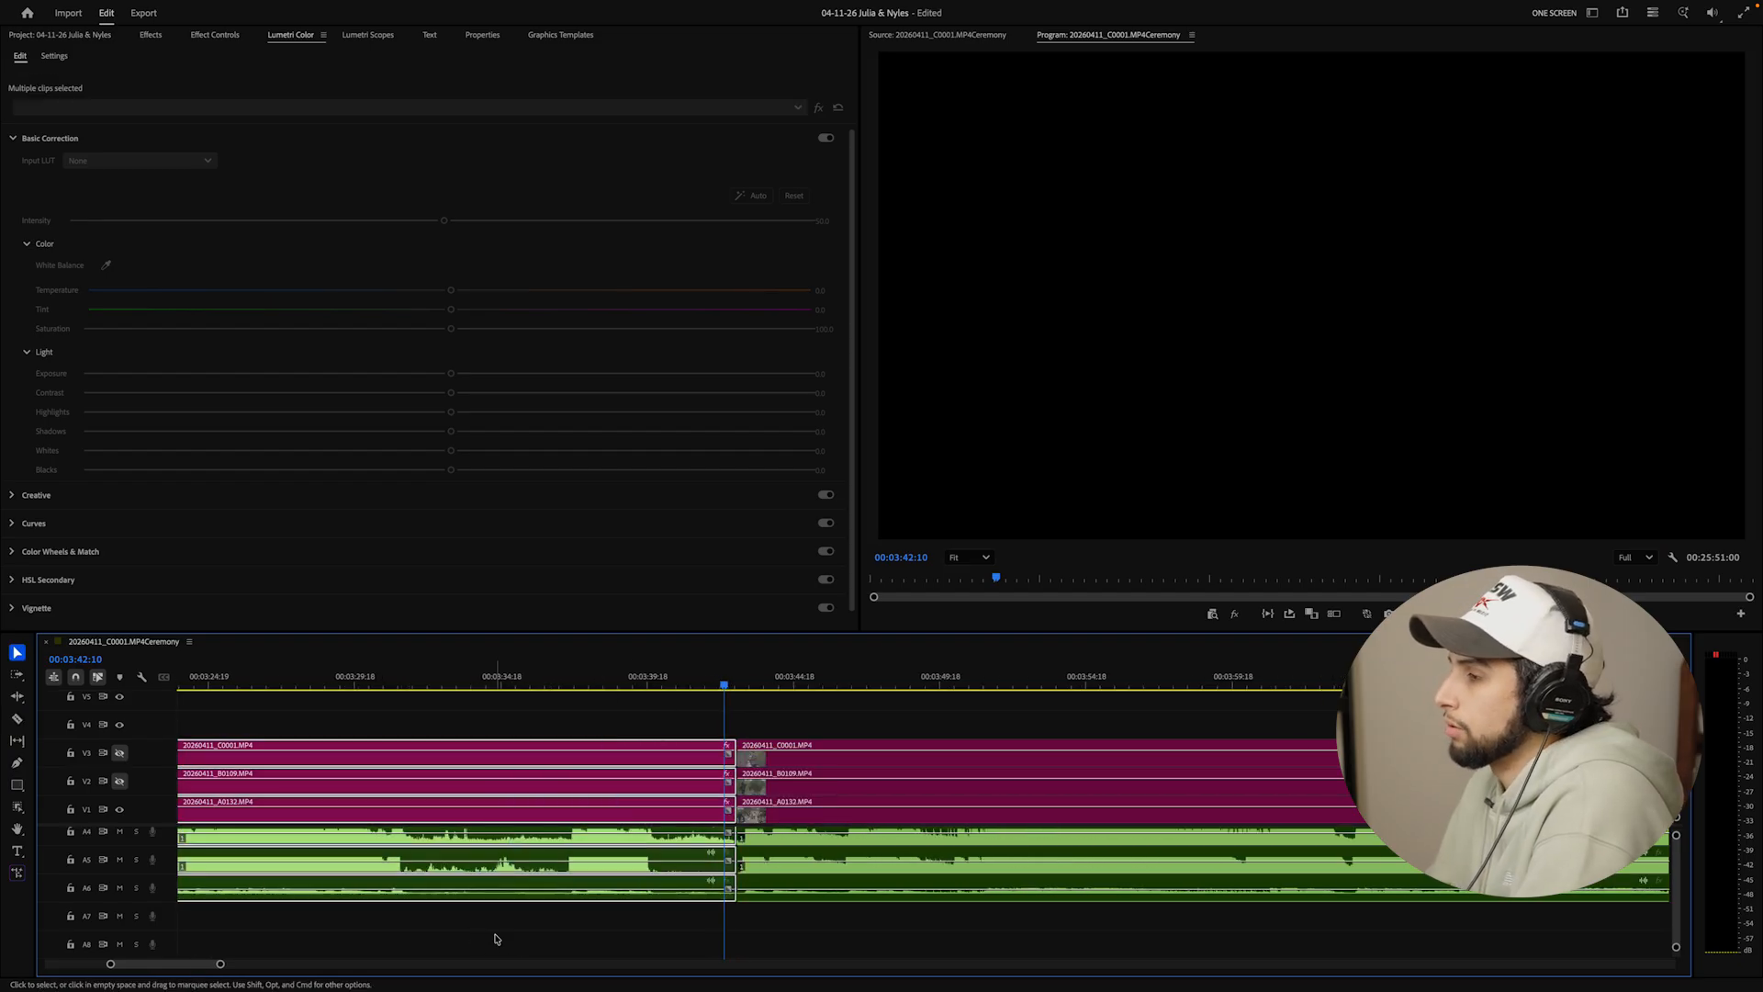
key("Delete")
left_click(524, 787)
key("Delete")
scroll(523, 785, "down", 5)
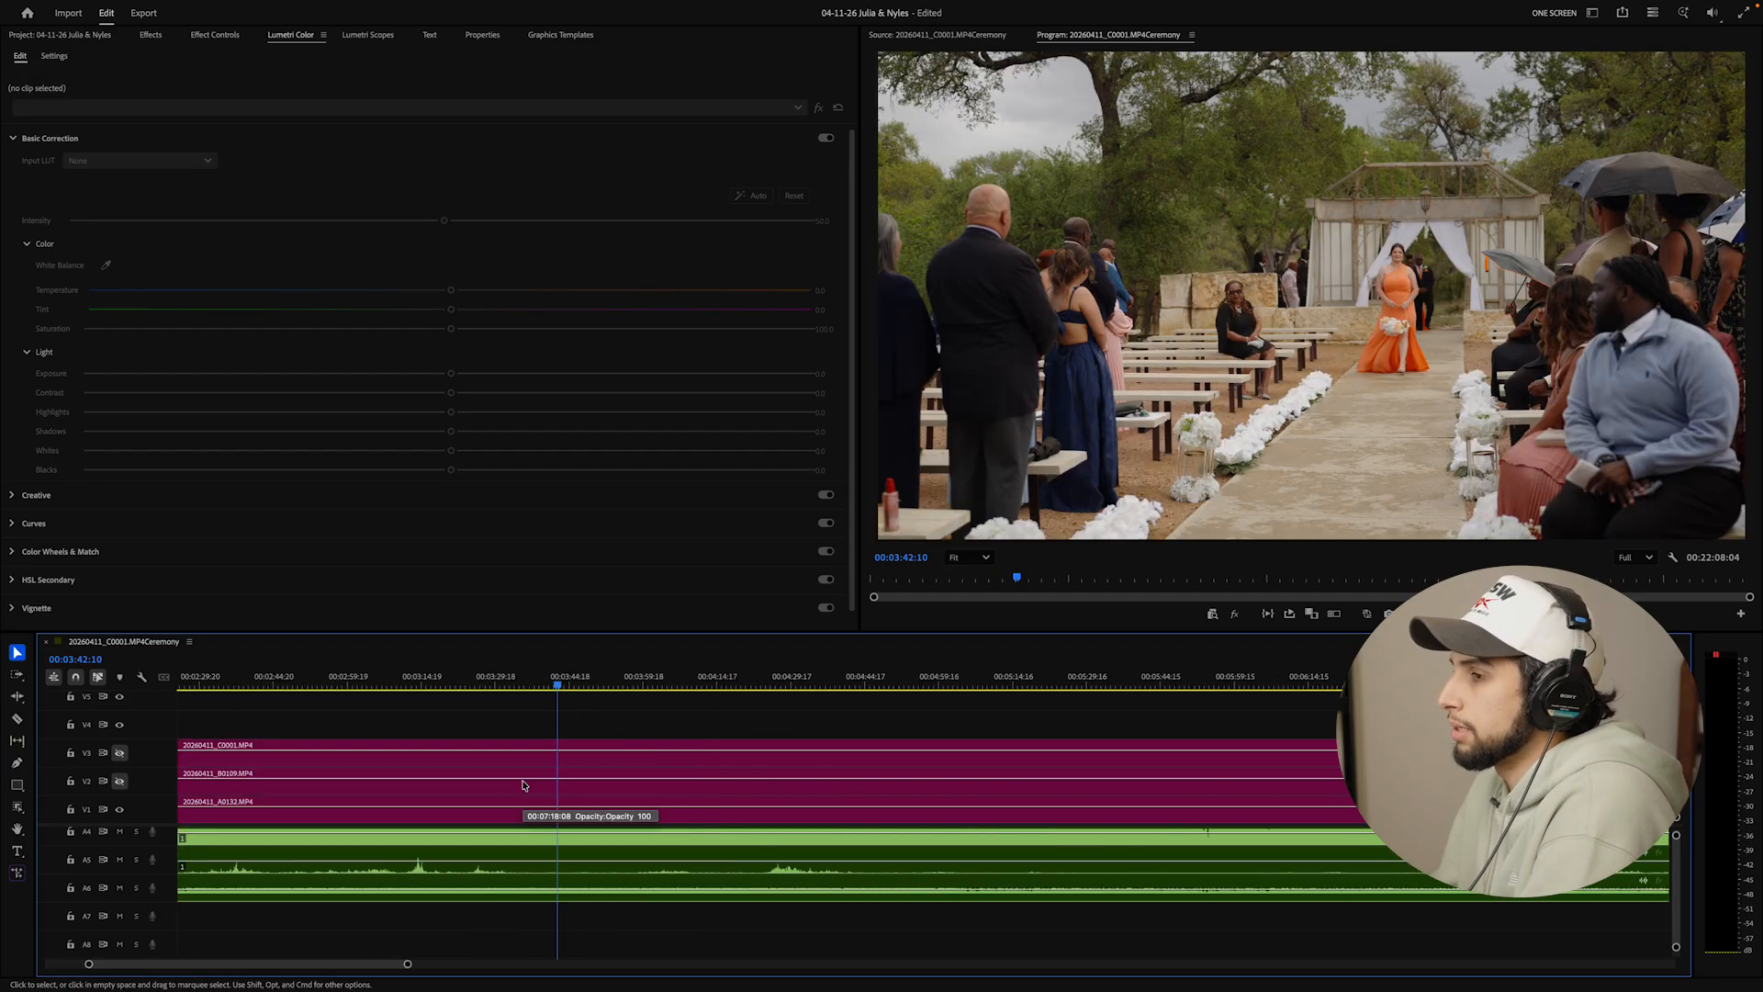
key("super+z")
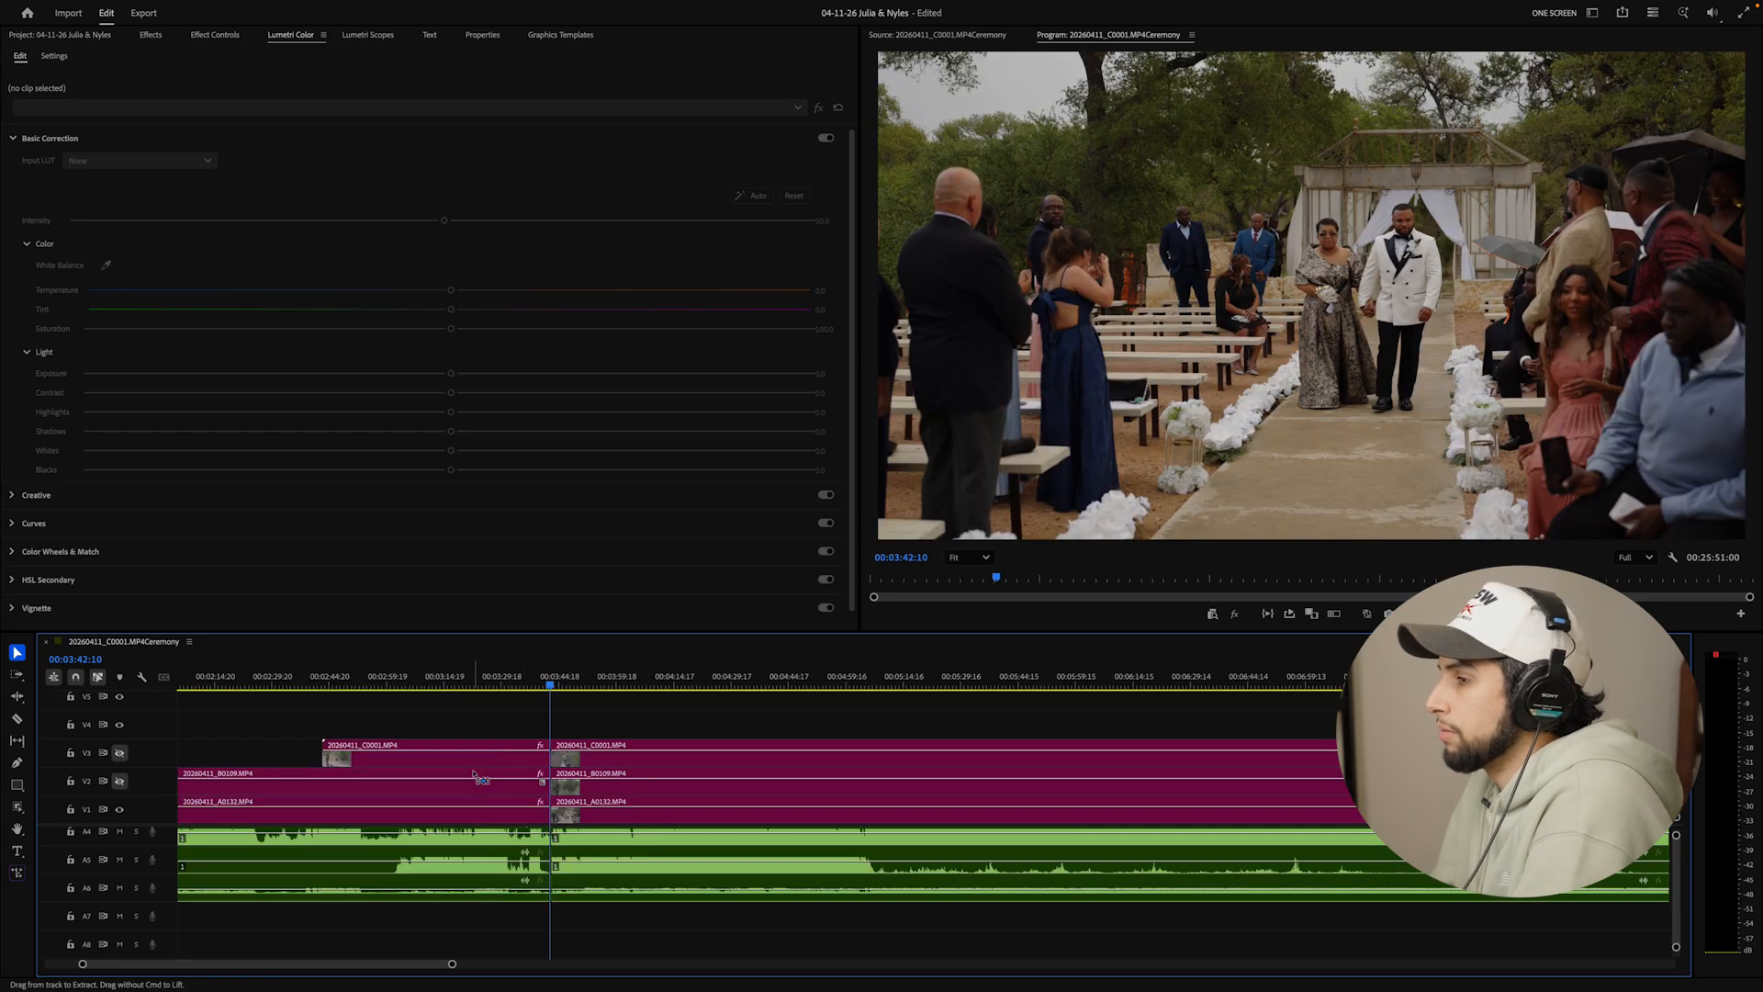
Ripple-trim everything before 00:03:42:16 on all video and audio tracks
scroll(510, 793, "up", 8)
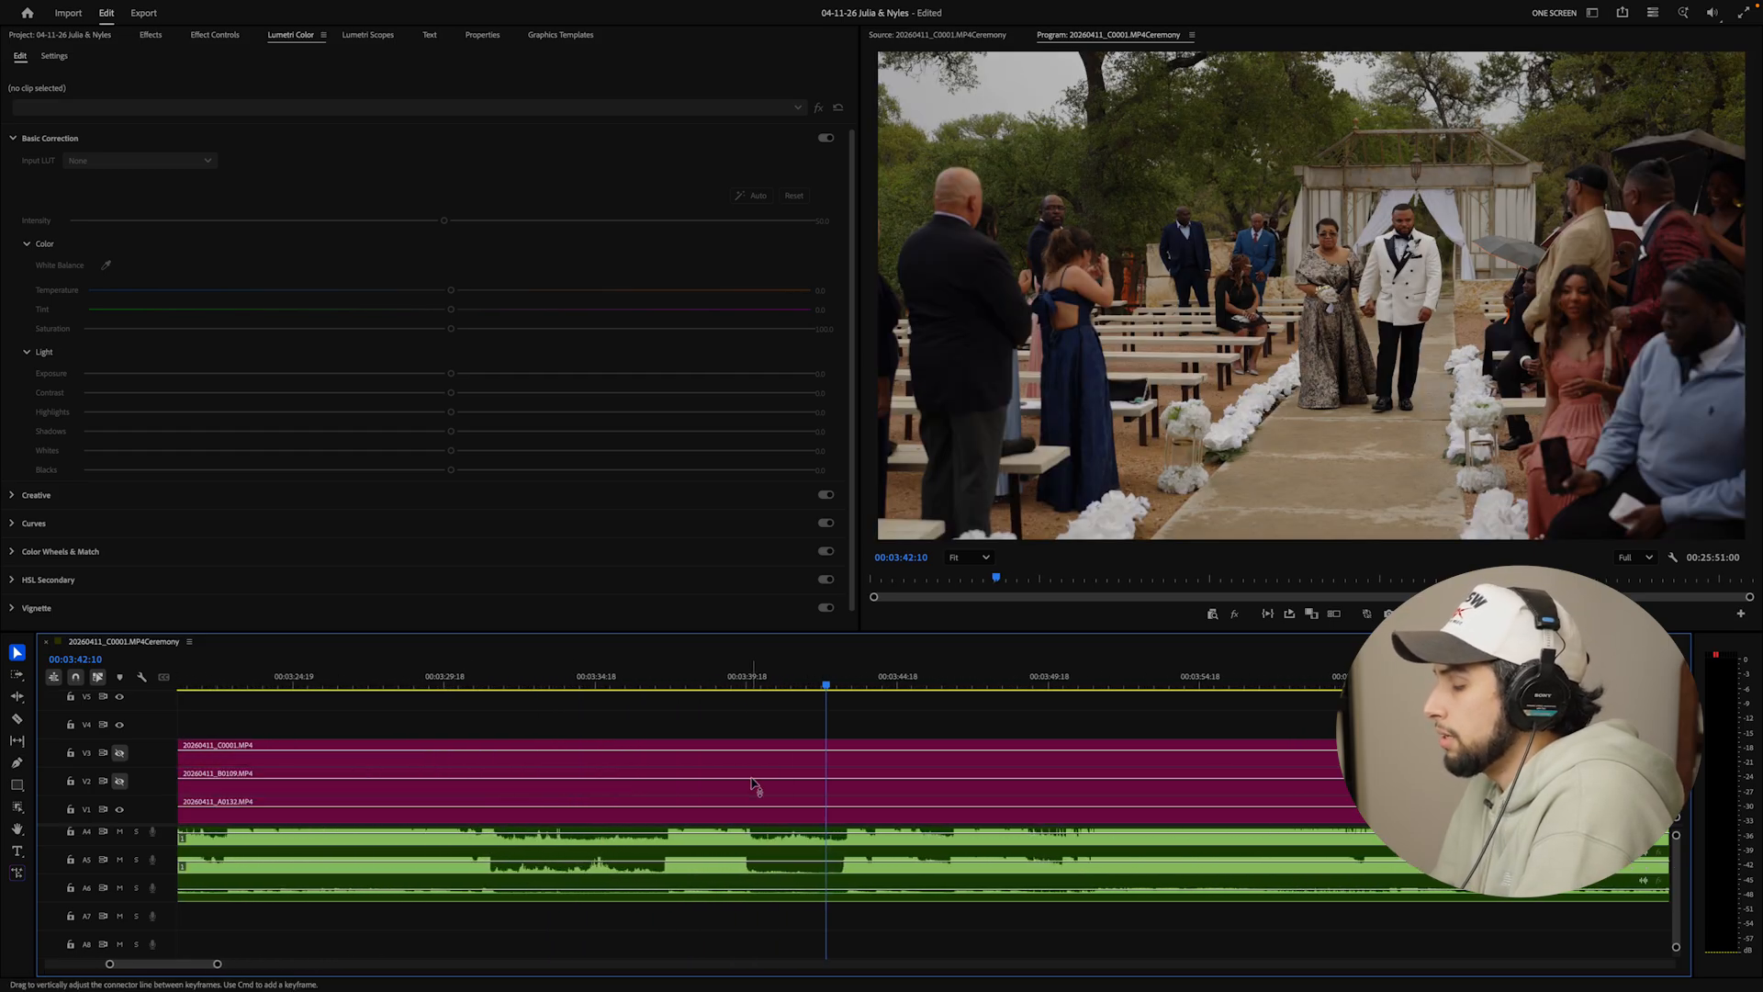
left_click_drag(827, 684, 835, 687)
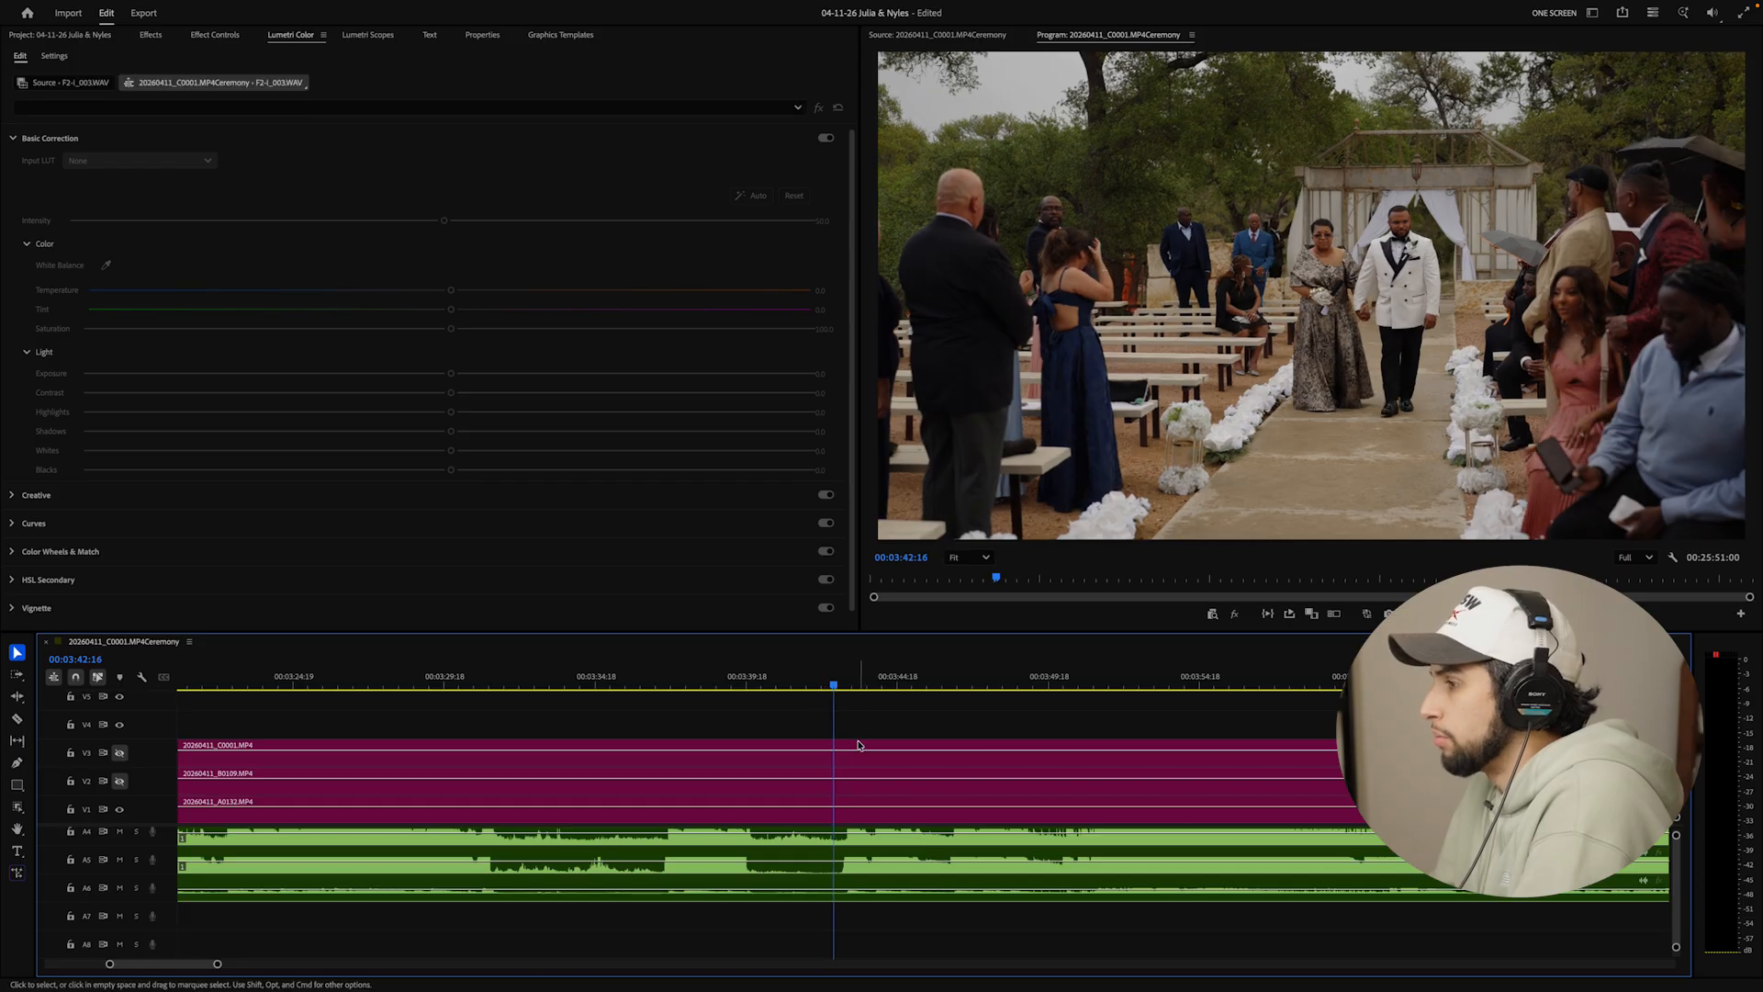
scroll(829, 786, "down", 10)
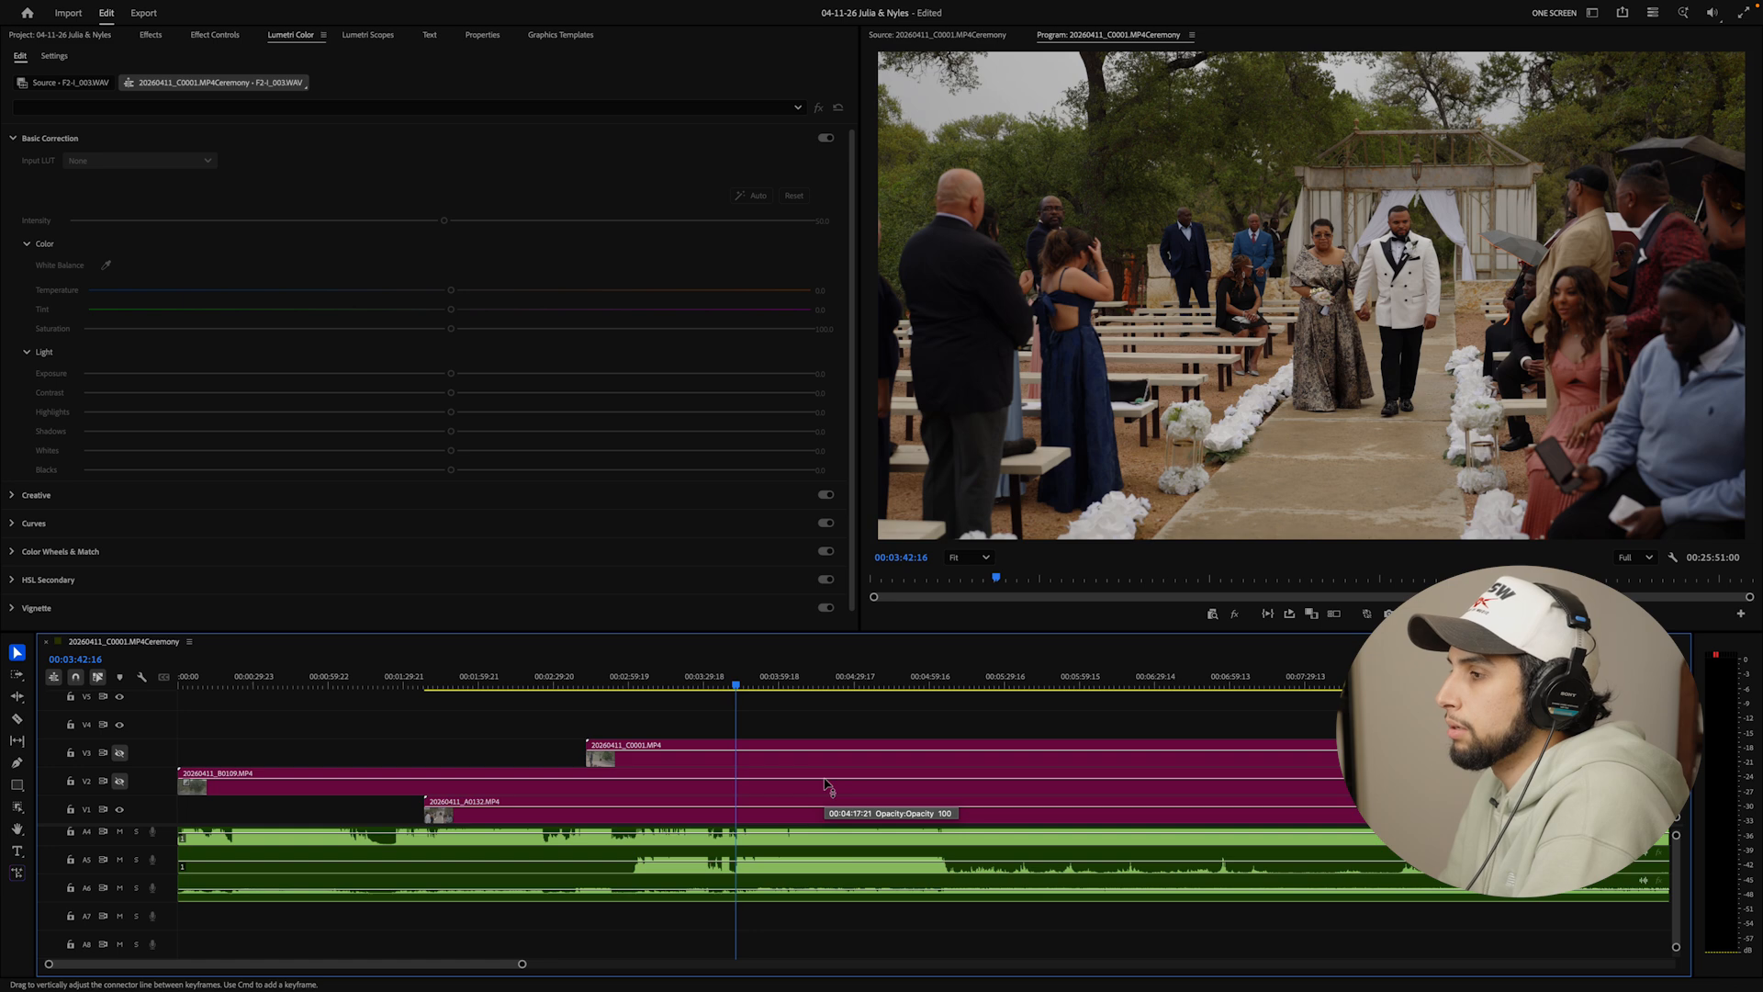
key("q")
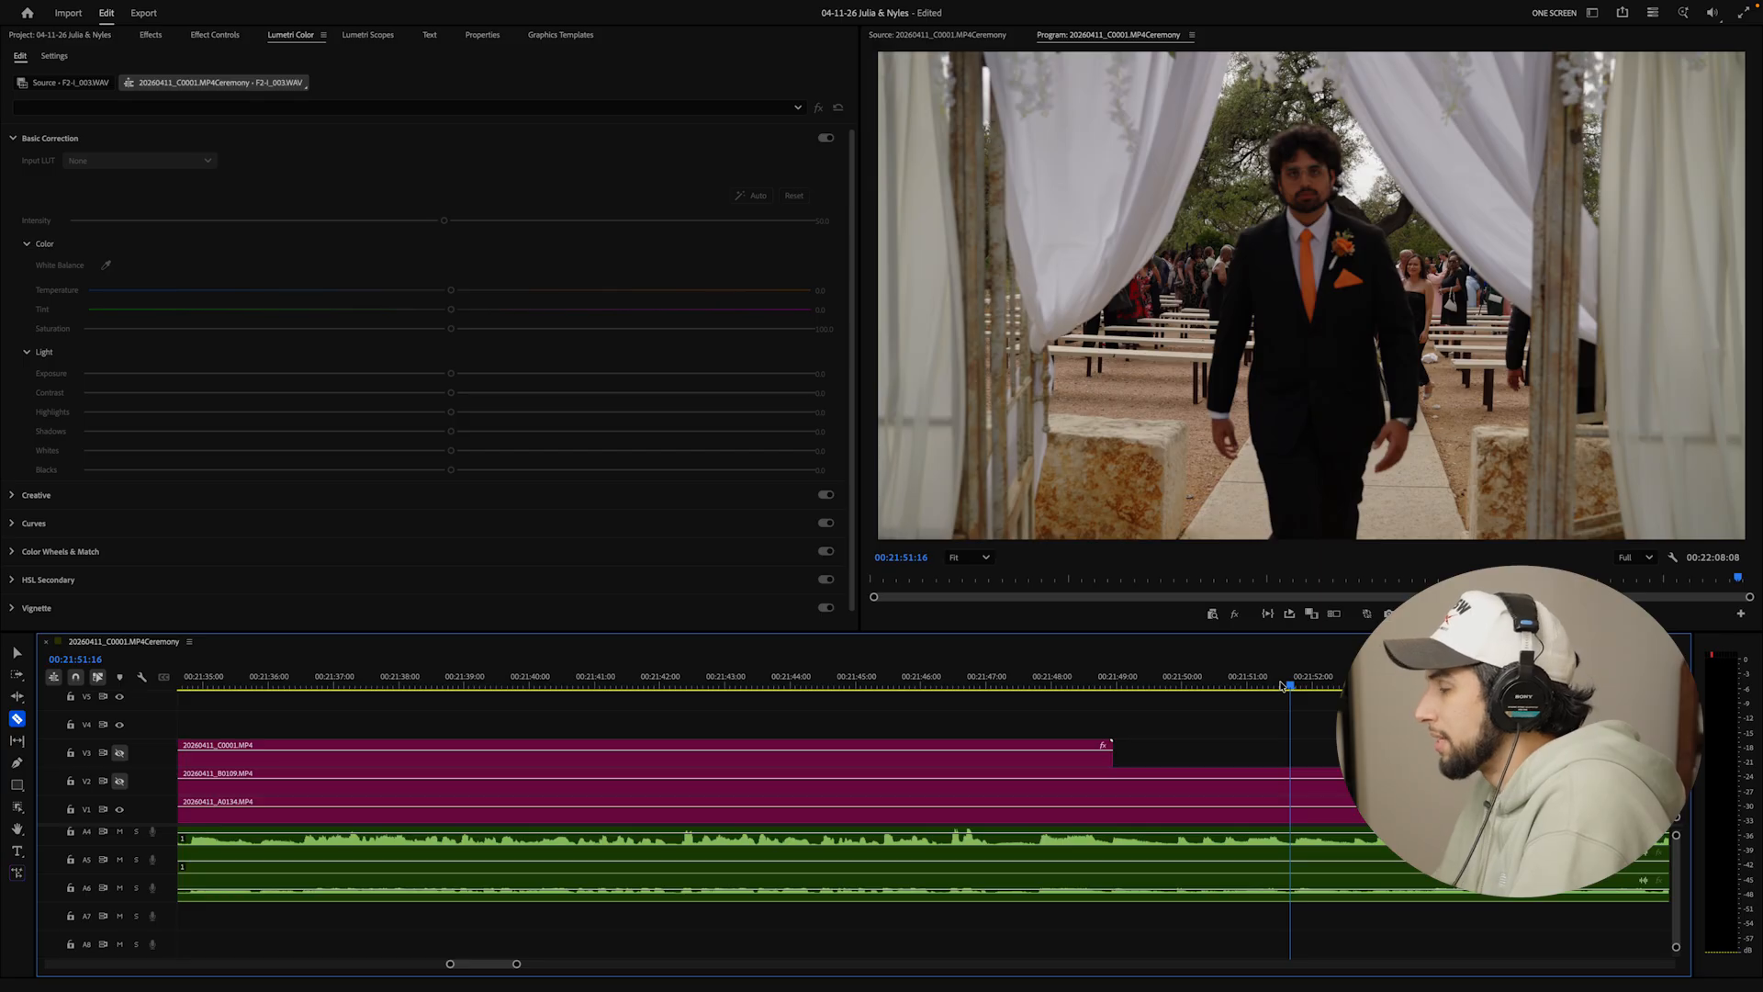
Ripple-trim everything after 00:21:51:16 at the end of the ceremony on all tracks
key("minus")
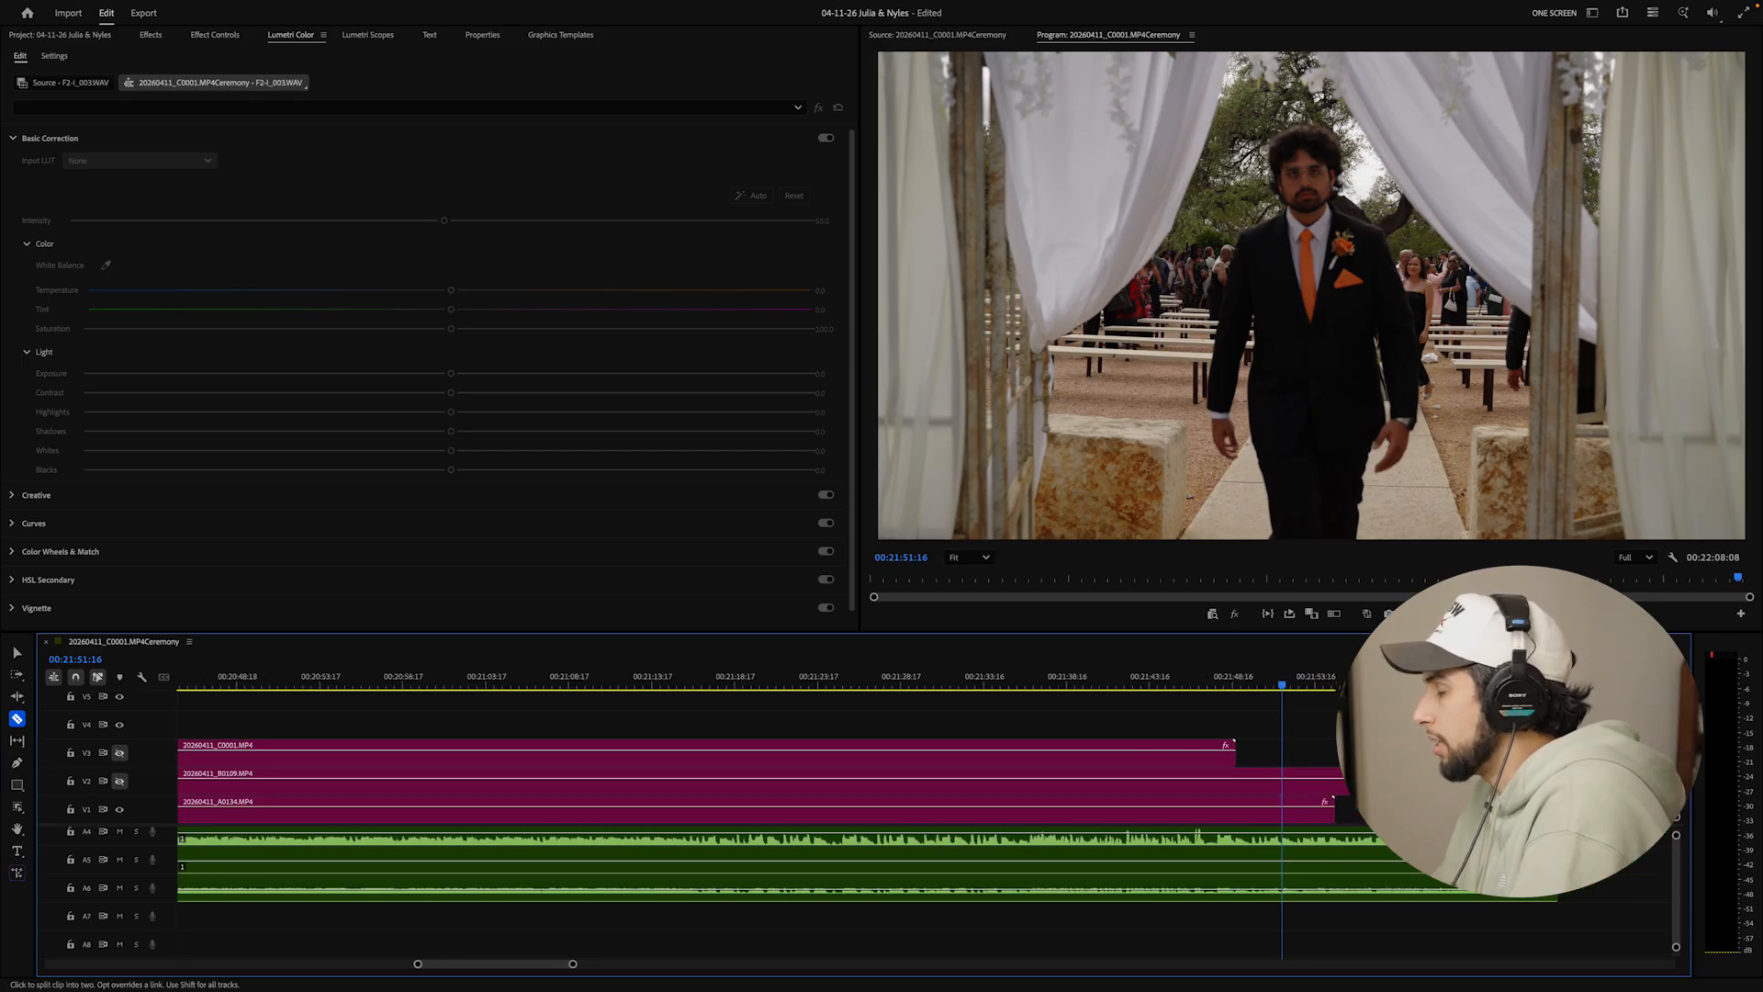
key("w")
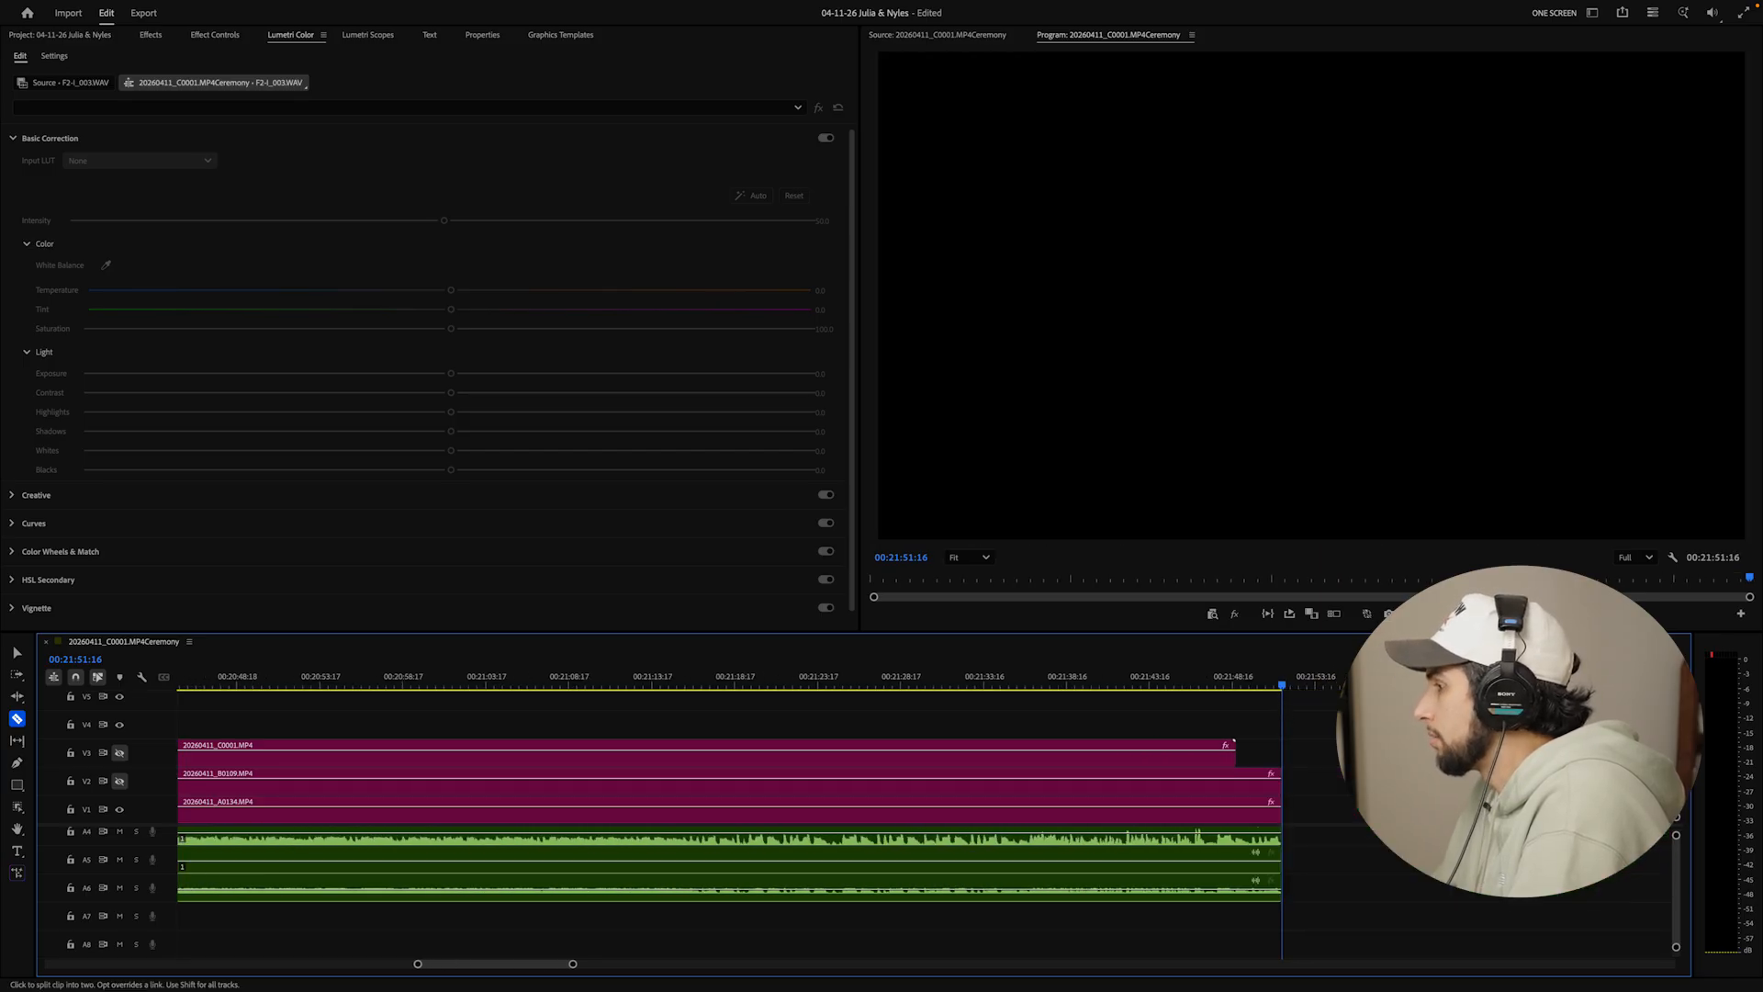
key("backslash")
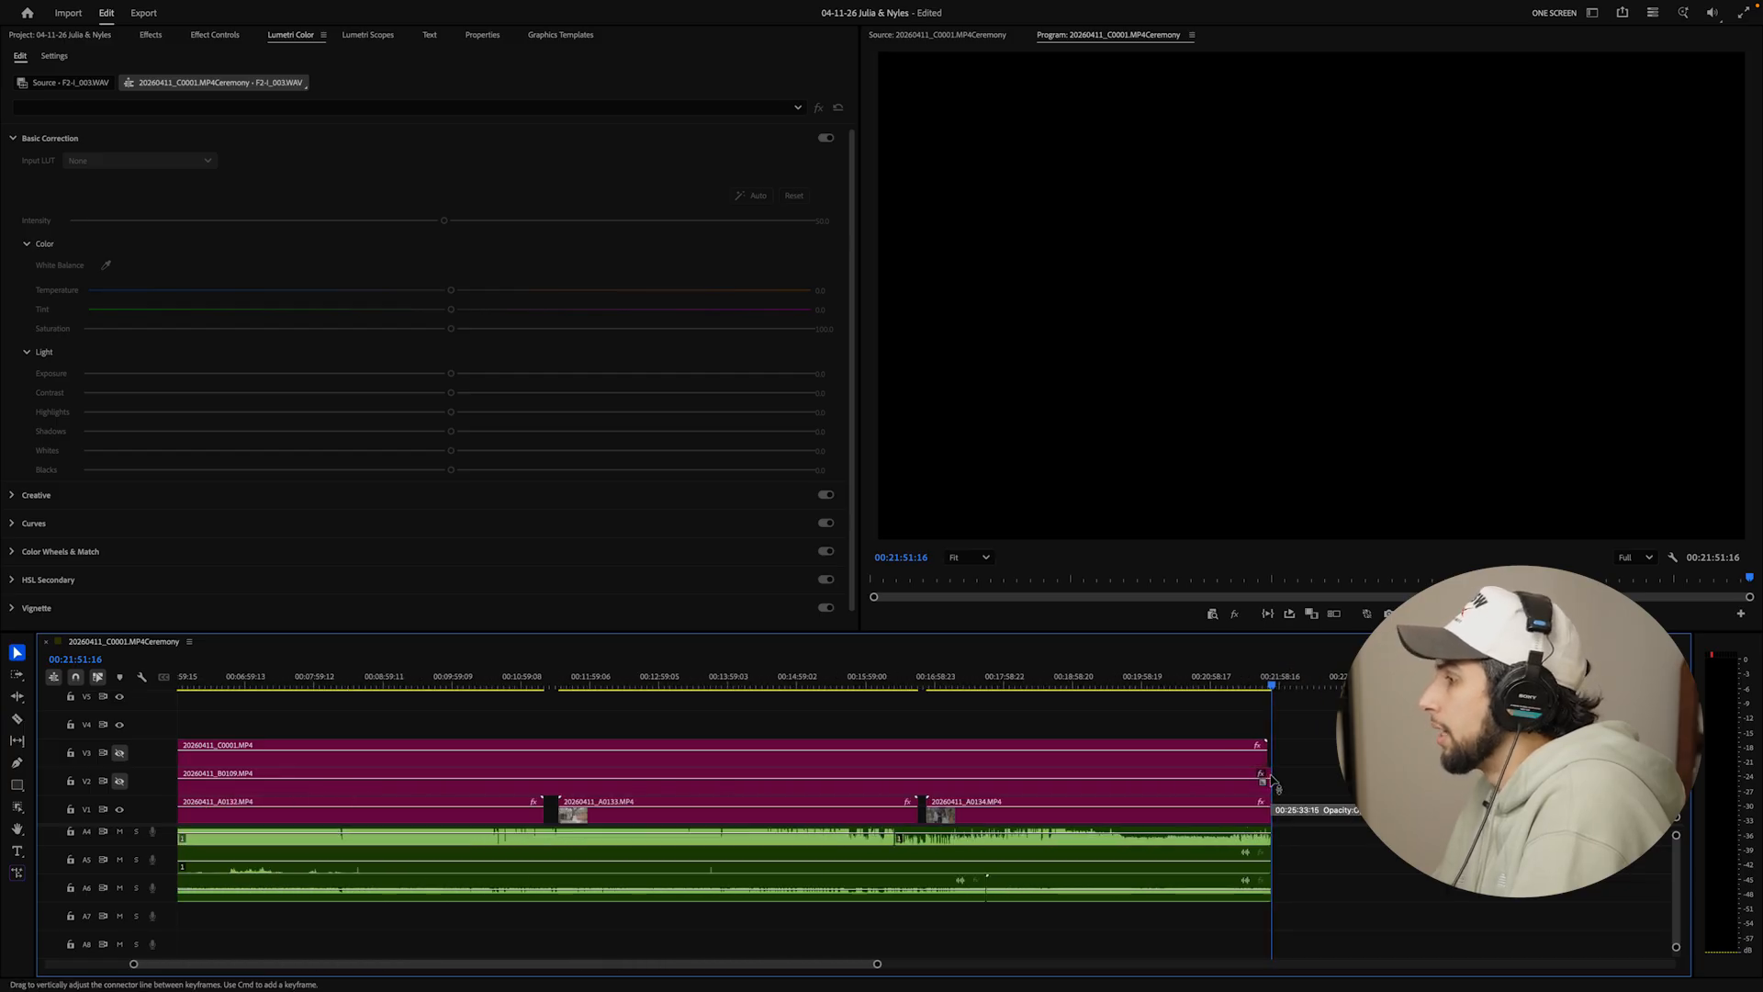
key("v")
Check the trimmed sequence up to 00:05:17:22 and turn the output of video tracks V2 and V3 back on
left_click(292, 682)
left_click(362, 681)
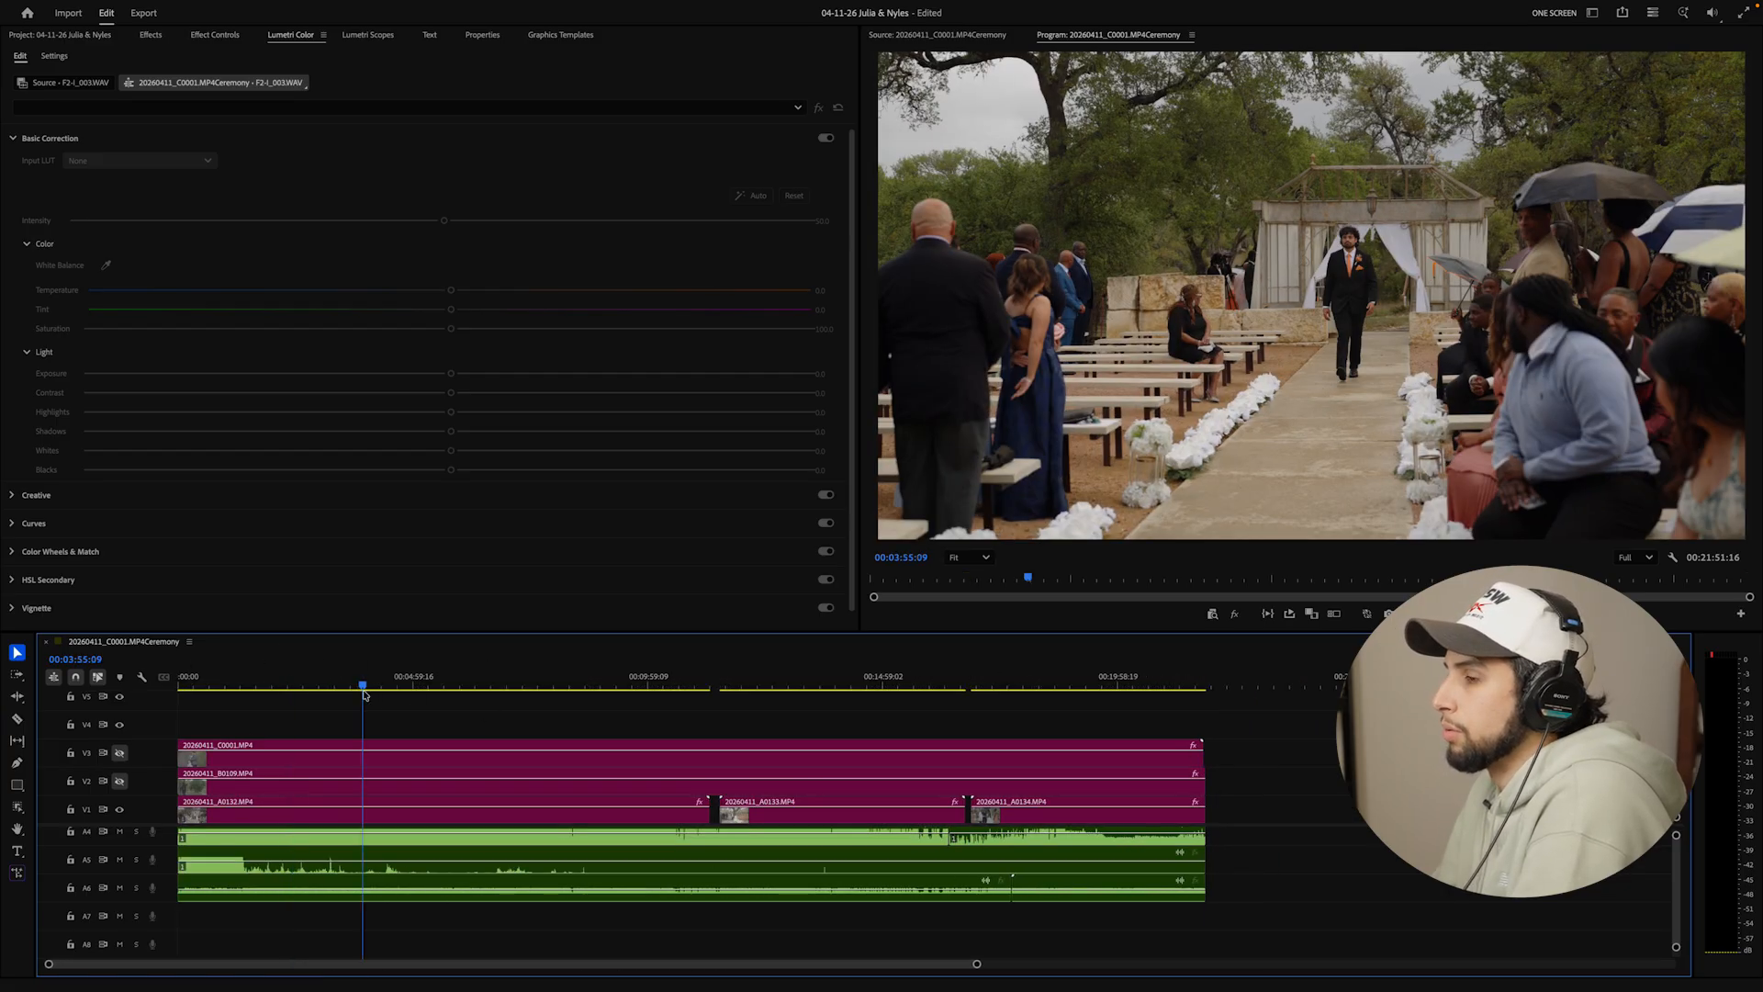
scroll(365, 844, "up", 5)
left_click_drag(366, 681, 429, 688)
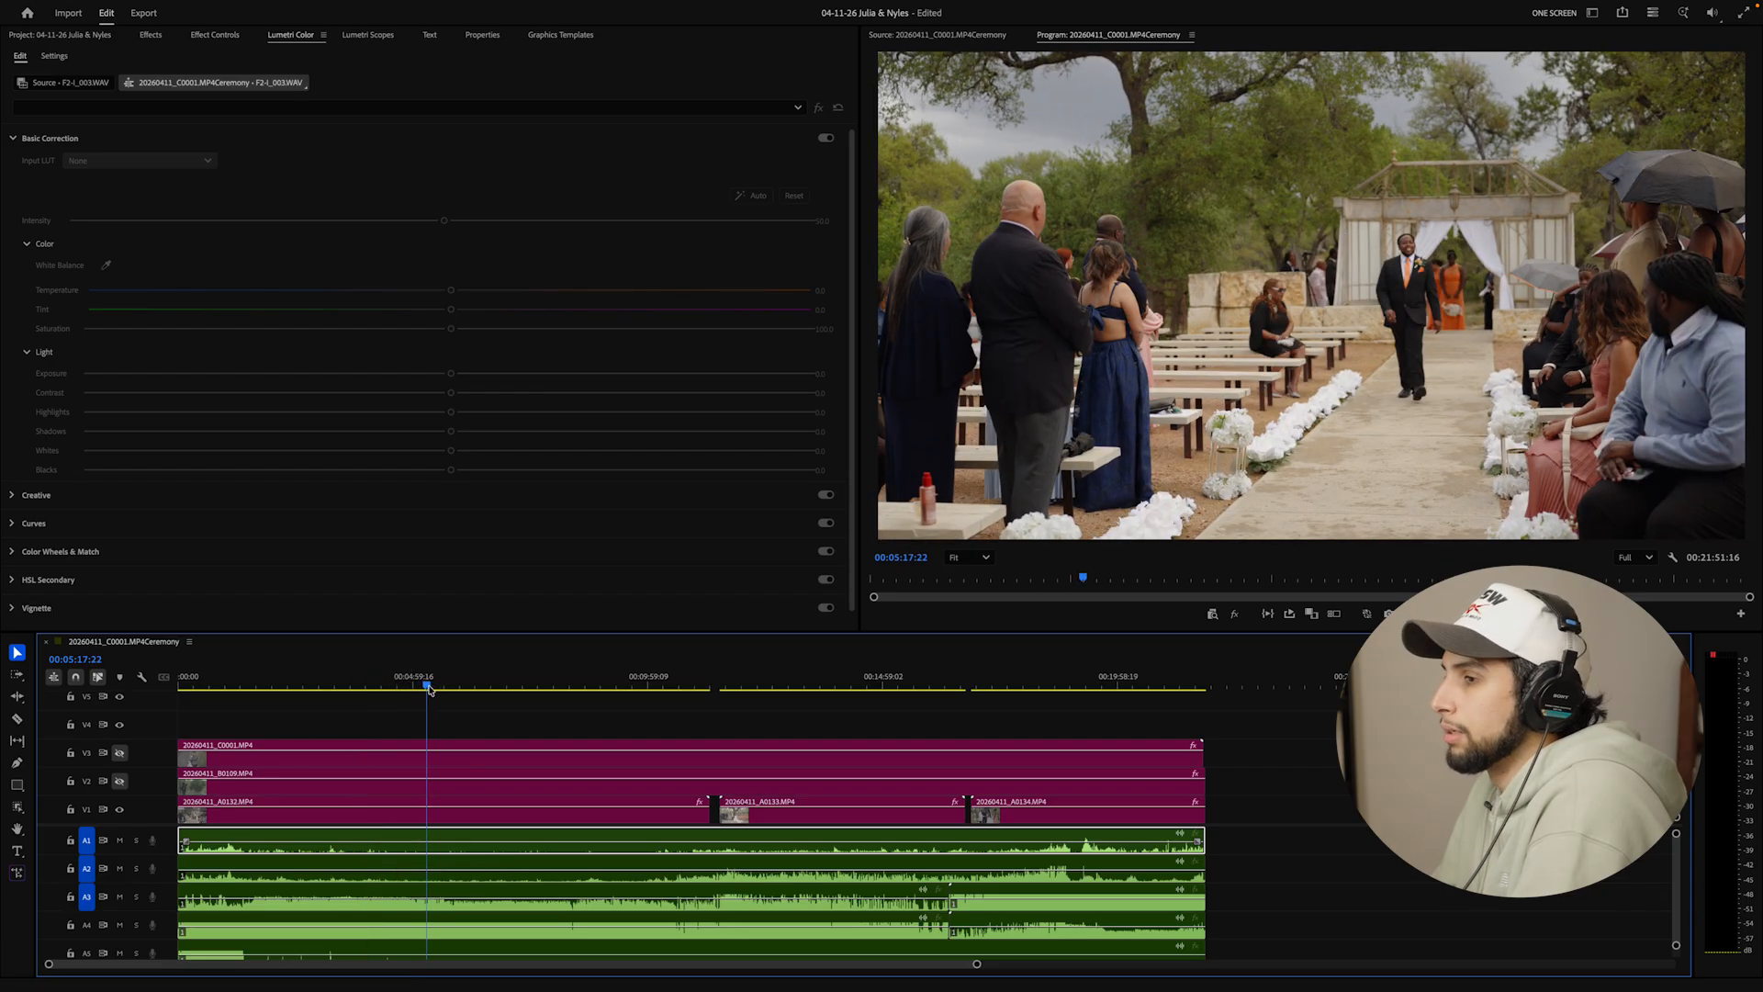
left_click(120, 781)
left_click(119, 753)
With the playhead at 00:13:11:07, open Color Wheels & Match for the B0109 clip on V2 and turn on Comparison View
left_click(226, 777)
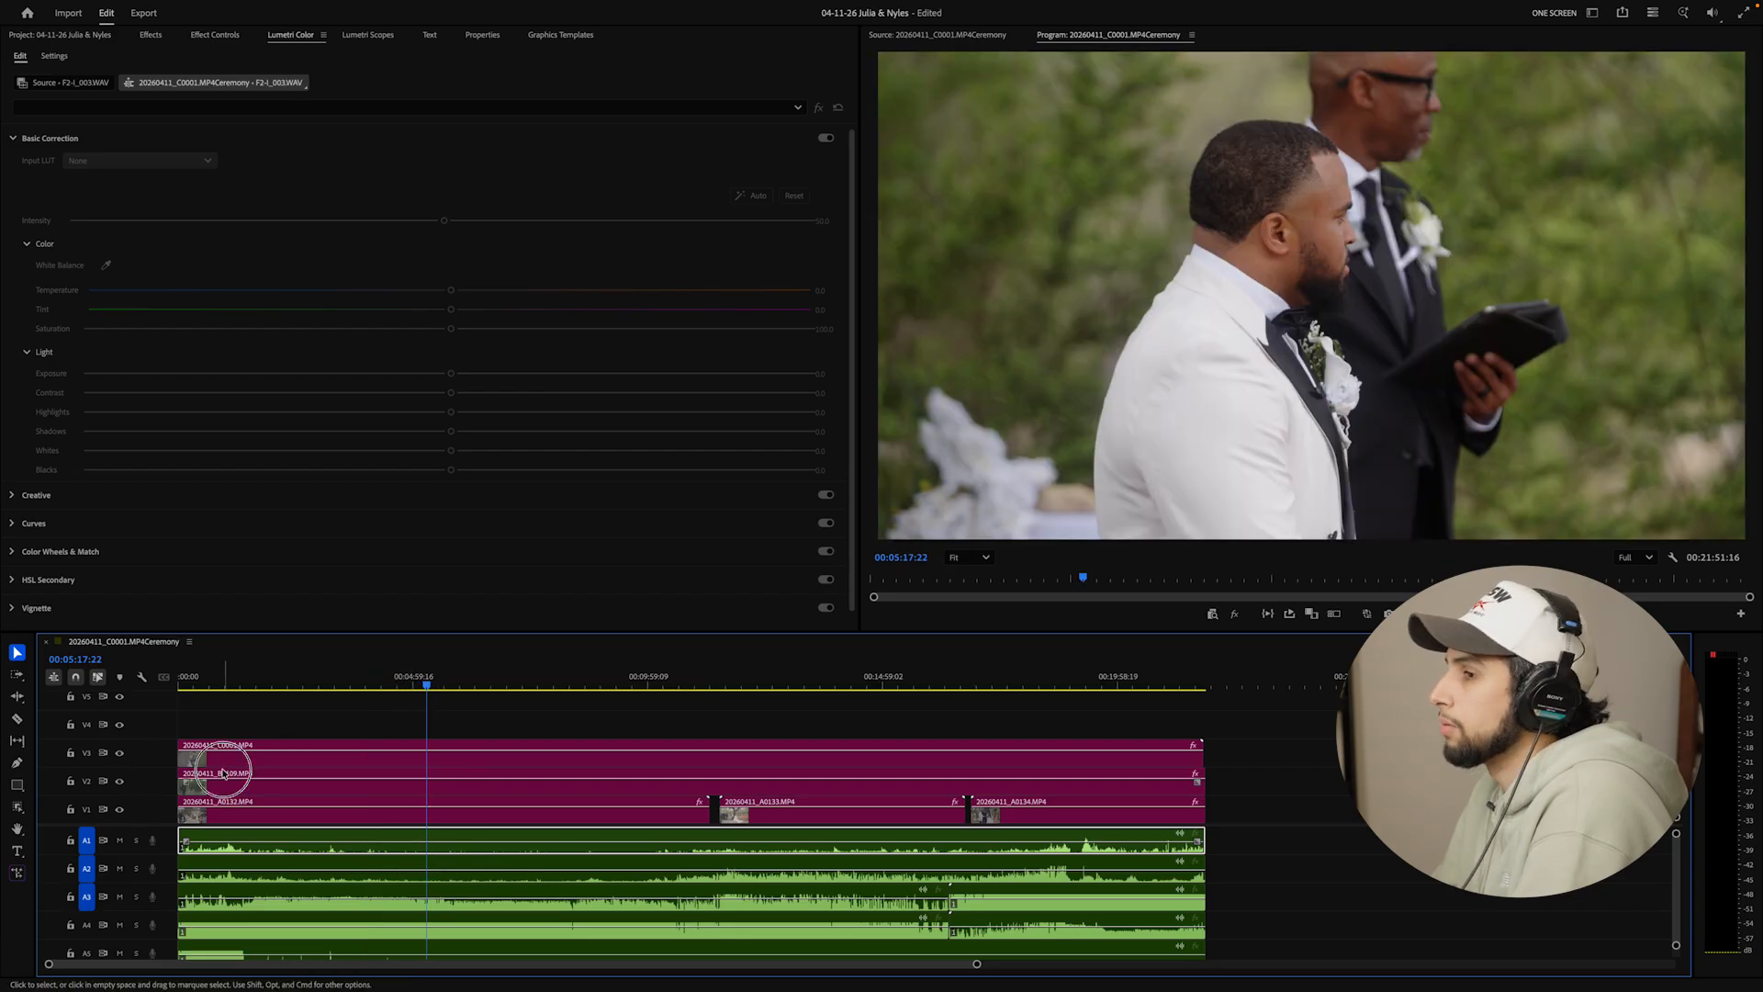
left_click(231, 757)
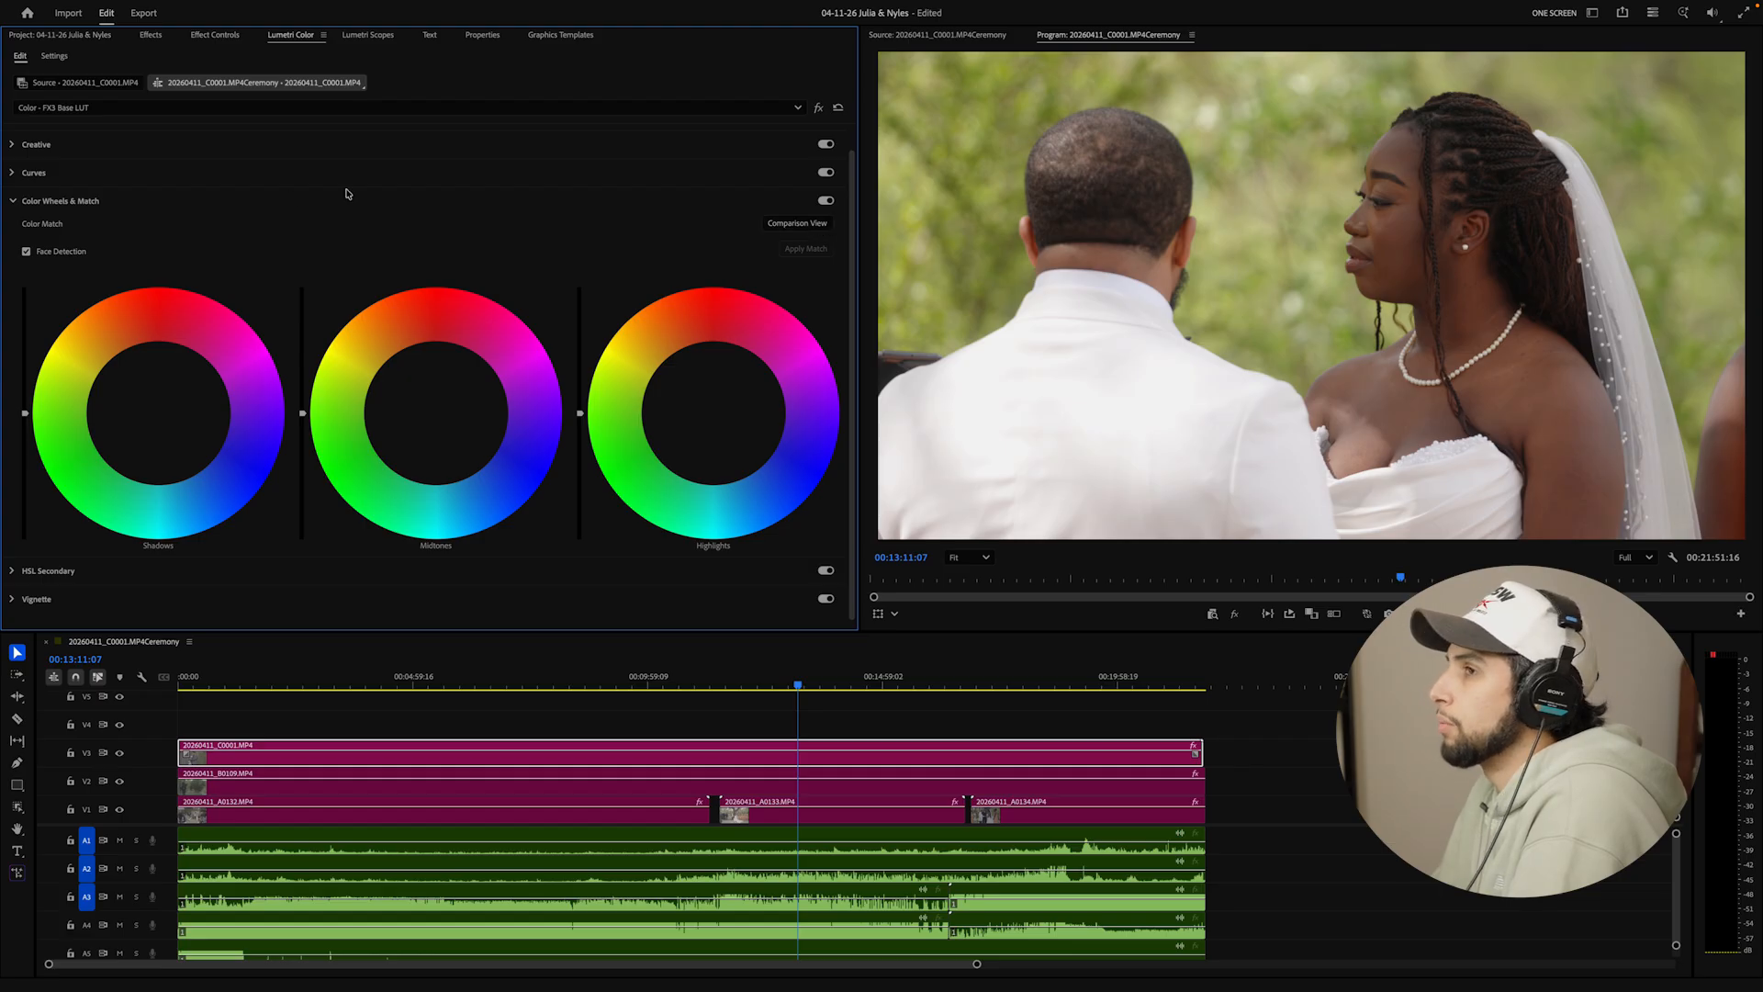
left_click(267, 195)
left_click(678, 779)
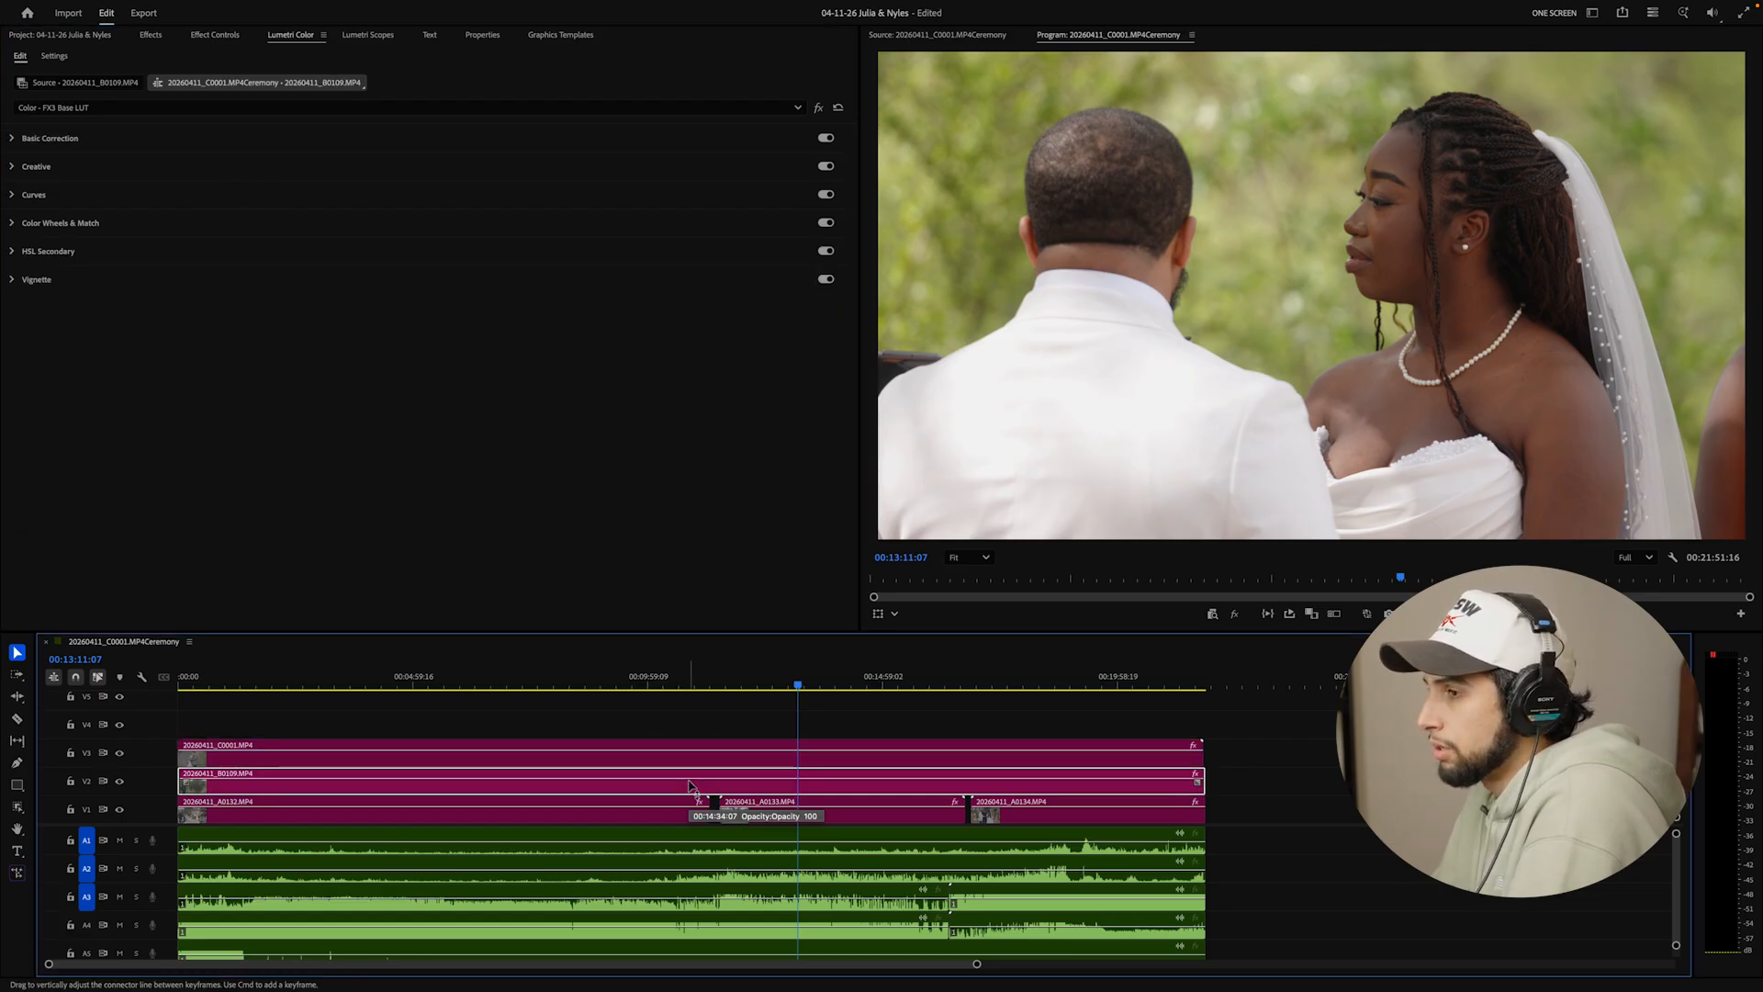
left_click(702, 760)
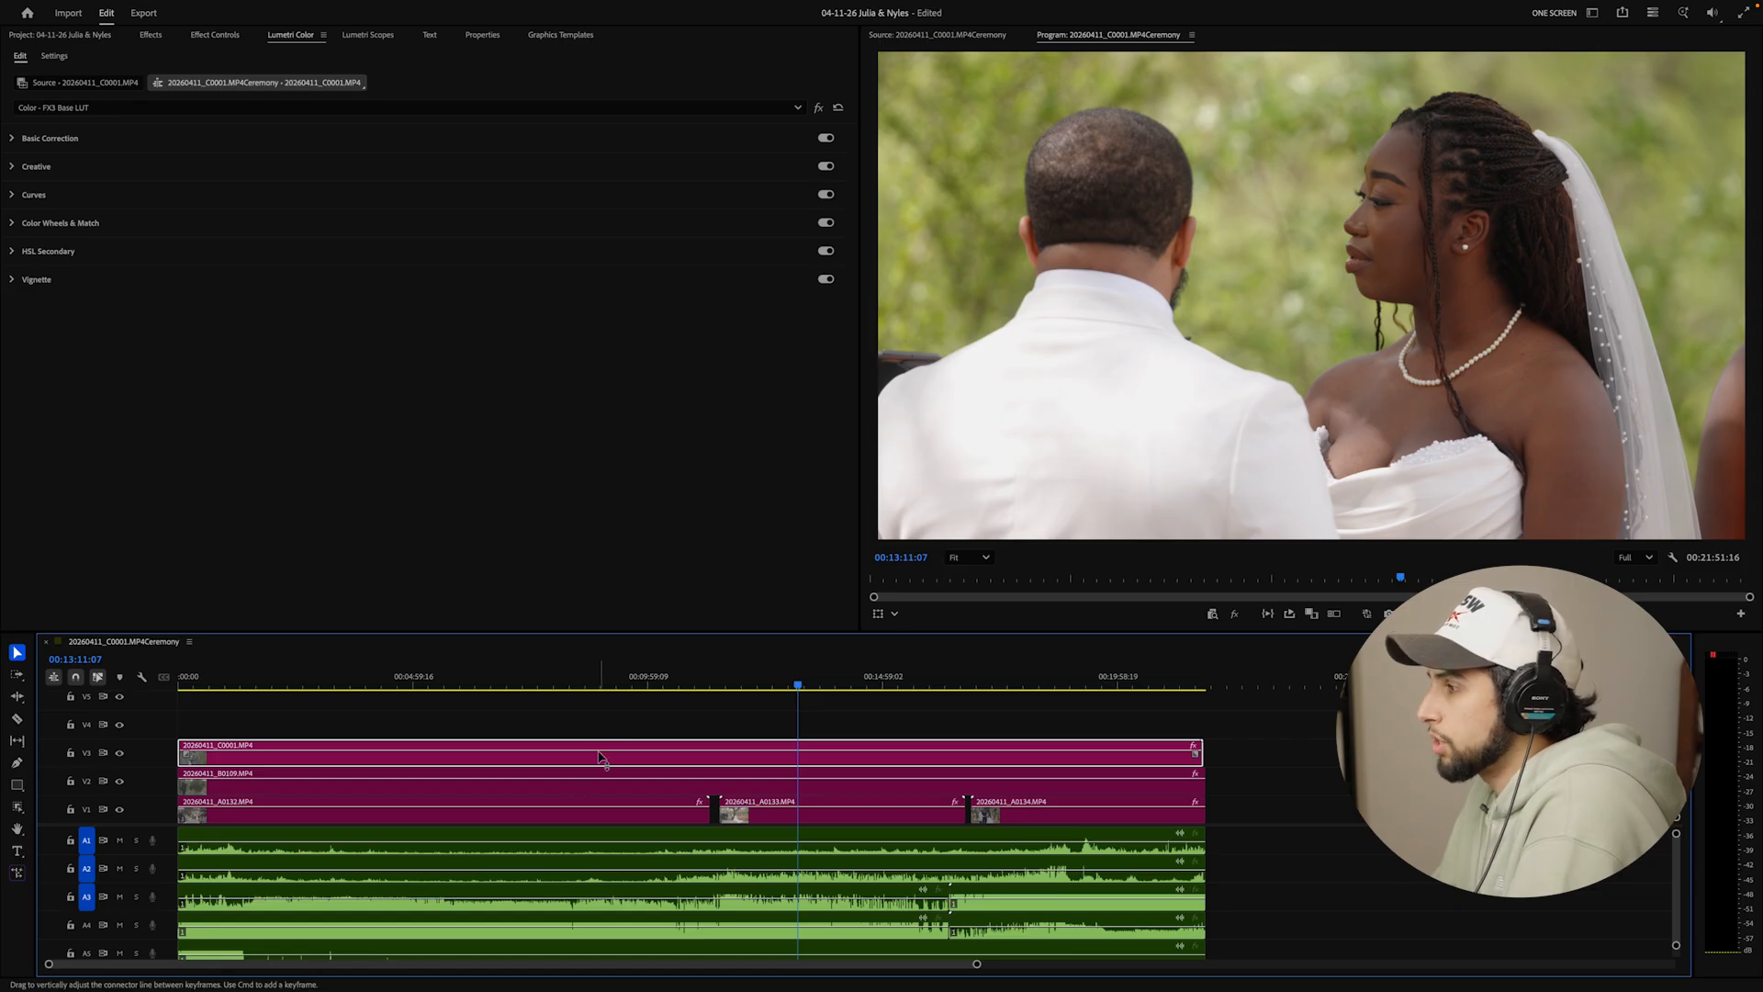
left_click(609, 787)
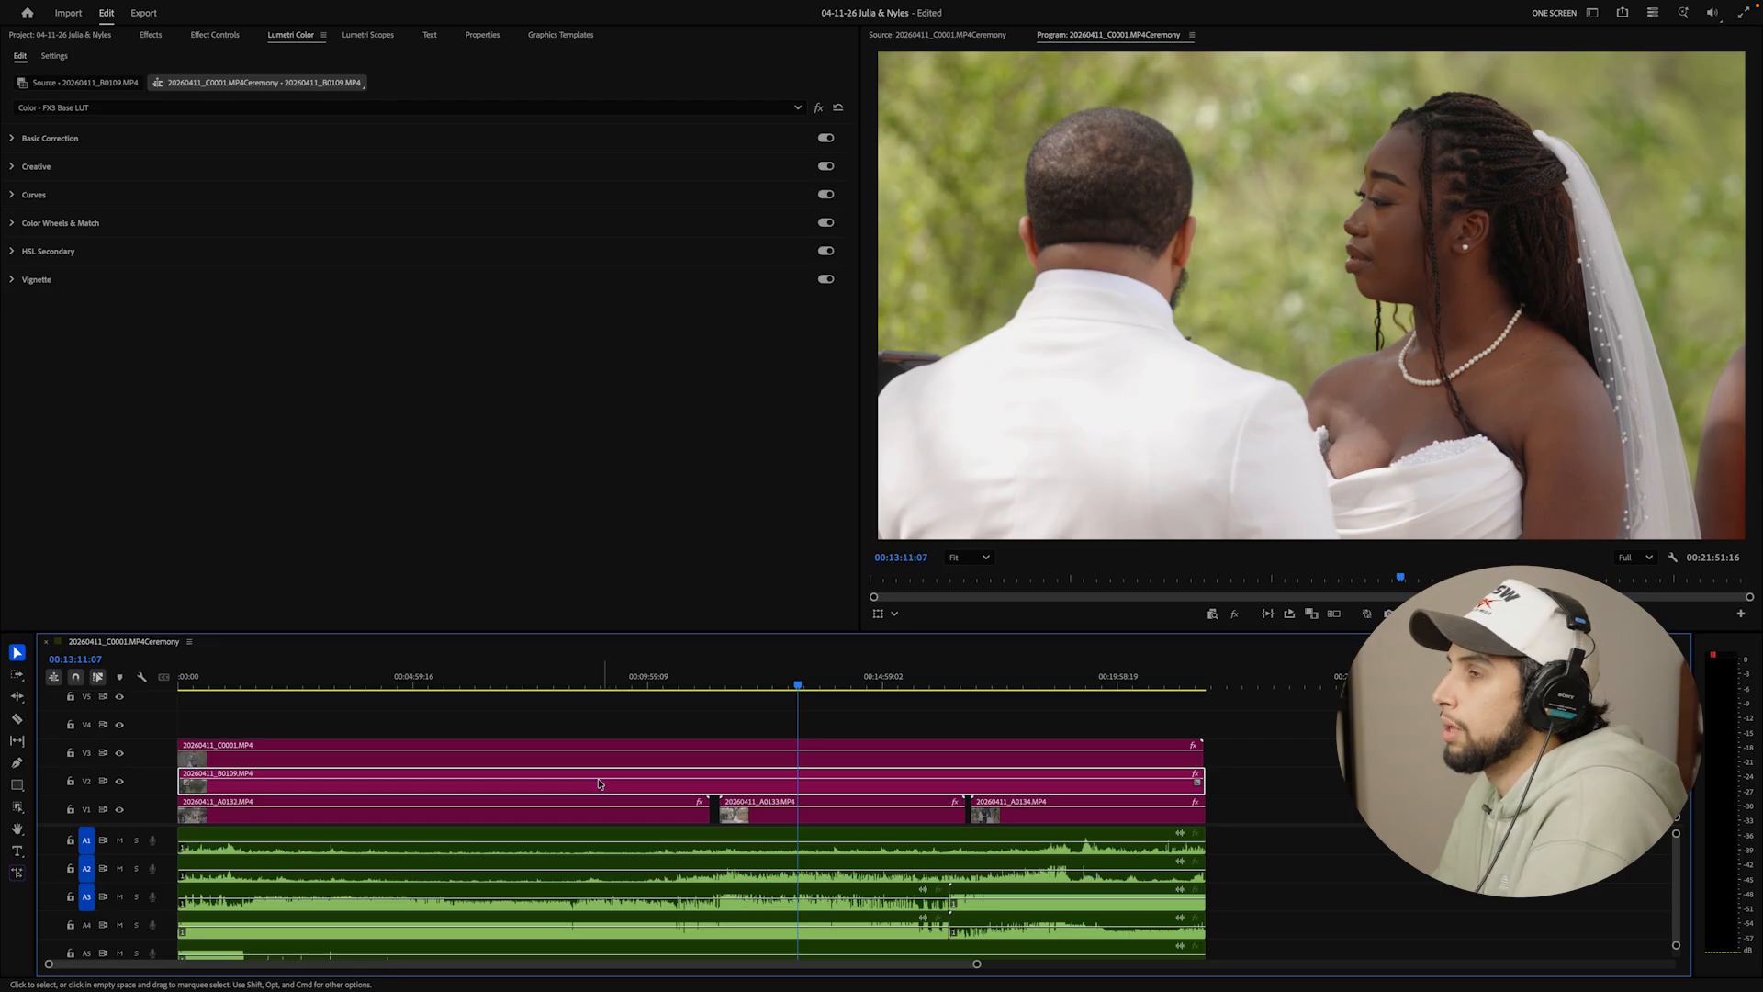
left_click(15, 224)
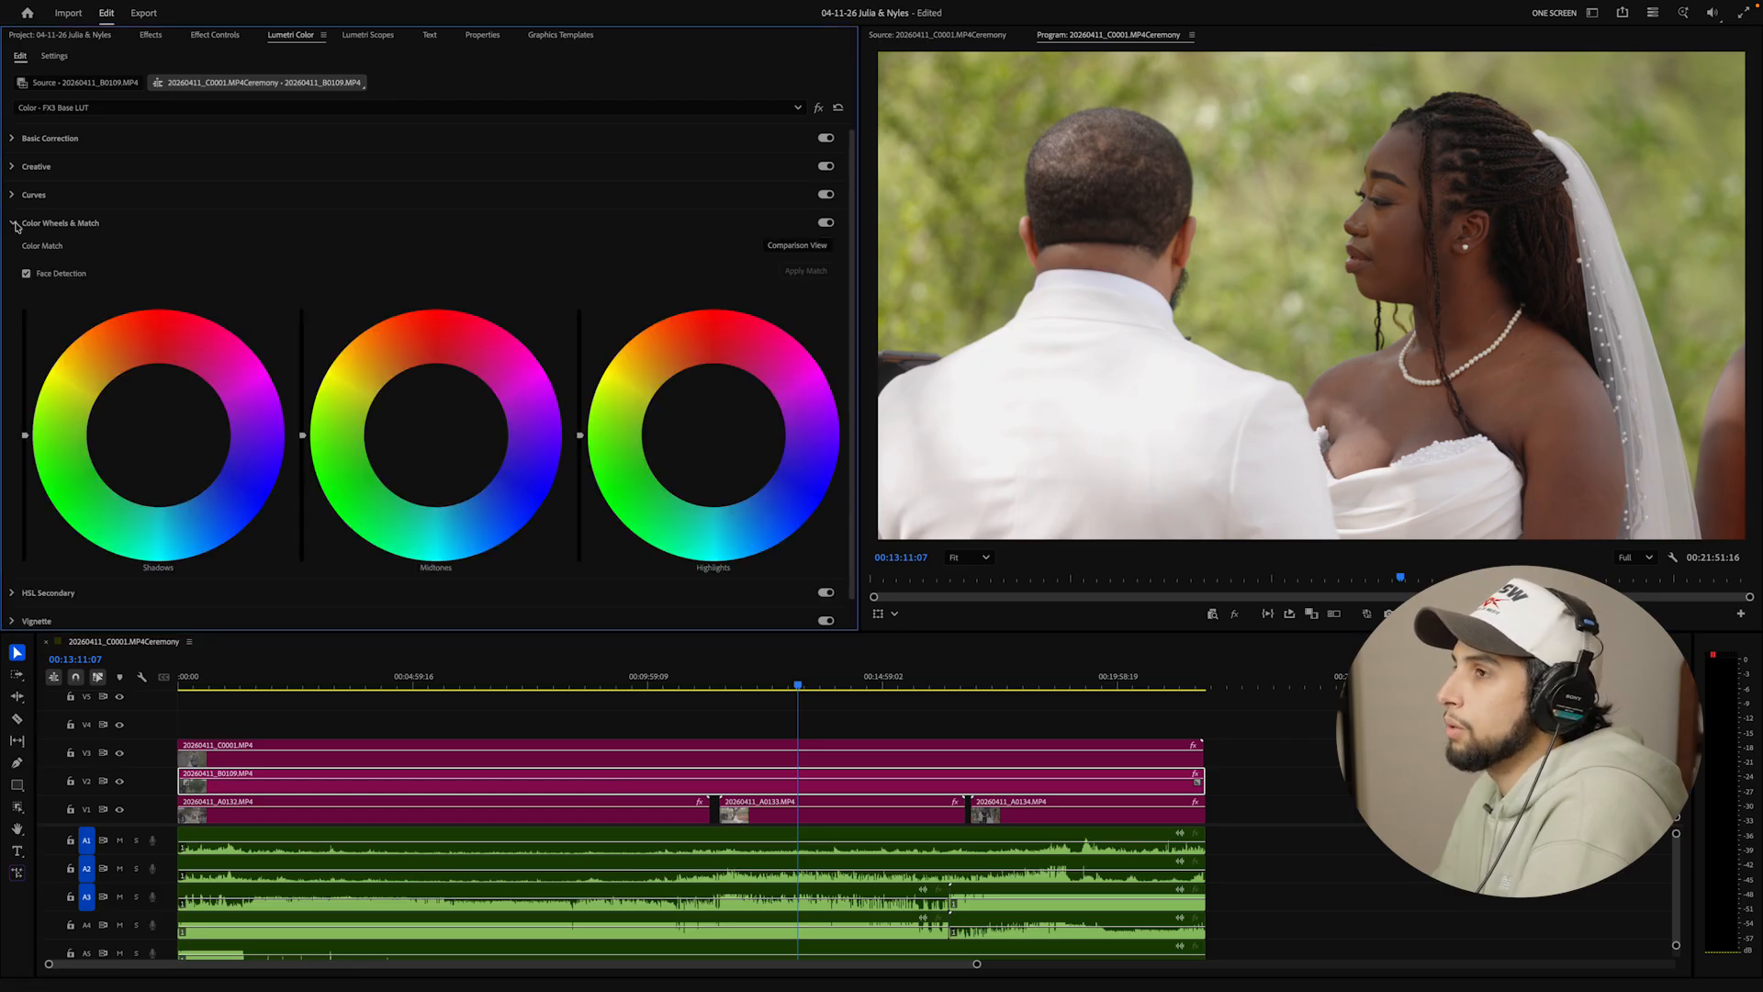
left_click(799, 245)
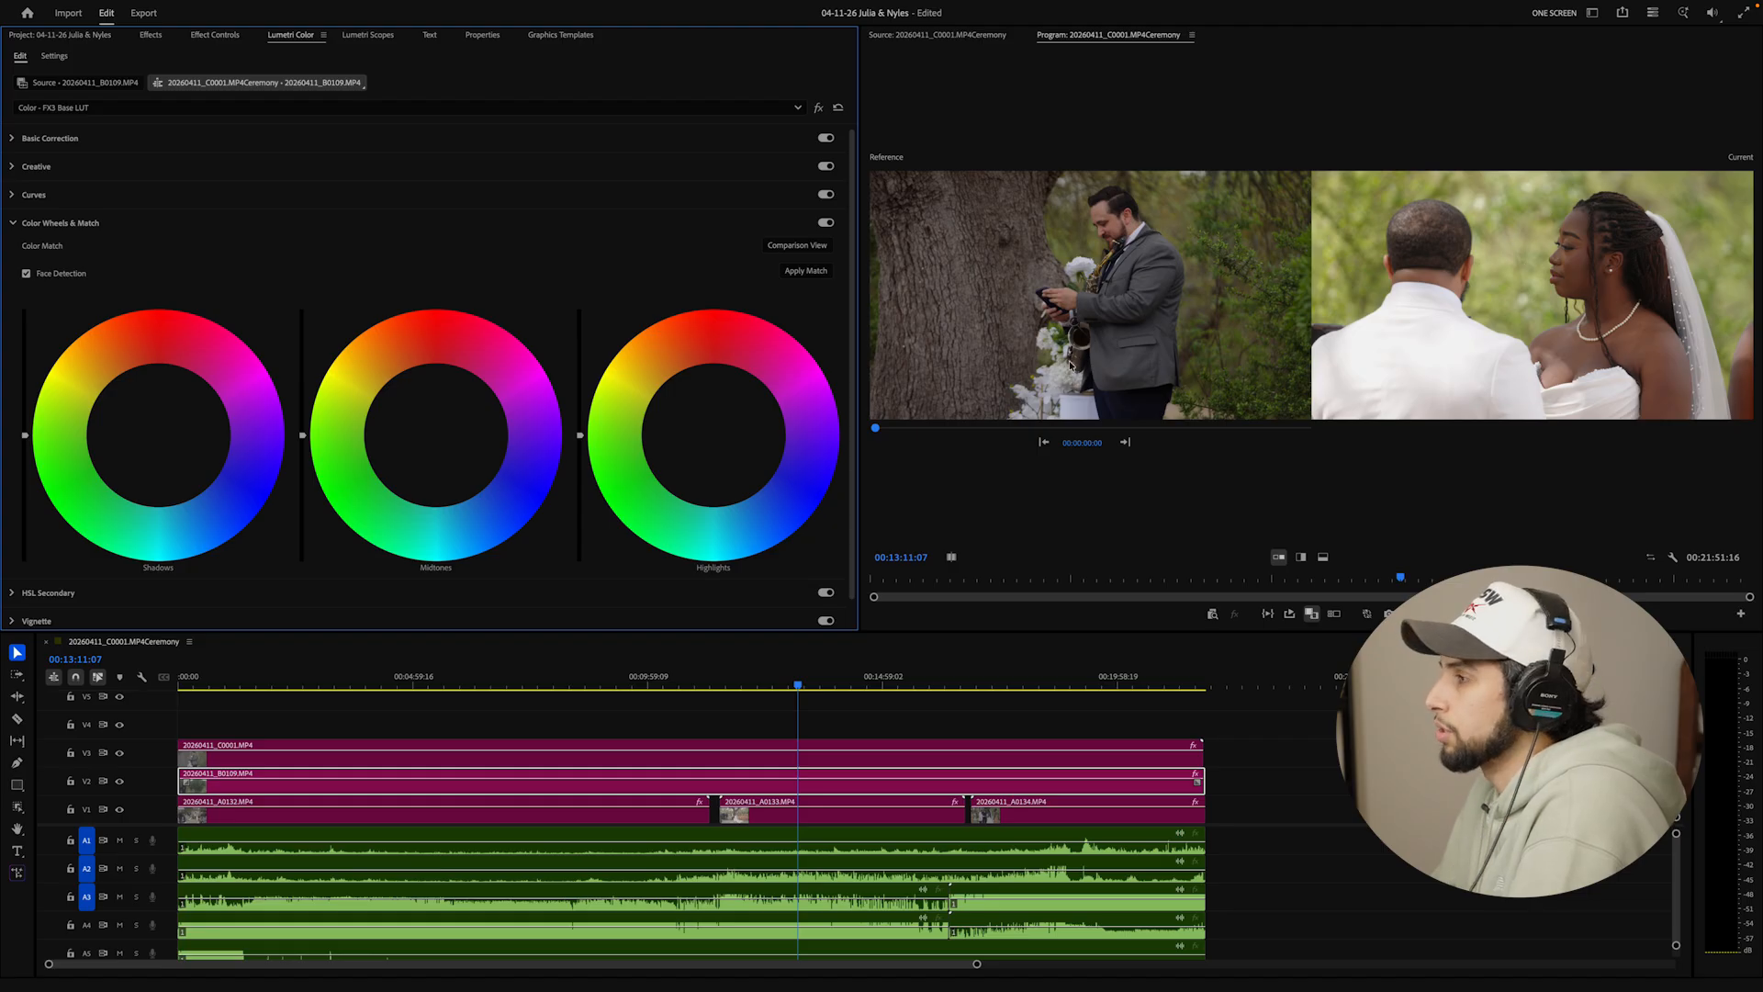
Try to trim the starts of the V3 and V2 clips to the end of the first V1 clip, and undo the trims
left_click(875, 428)
left_click_drag(186, 758, 720, 763)
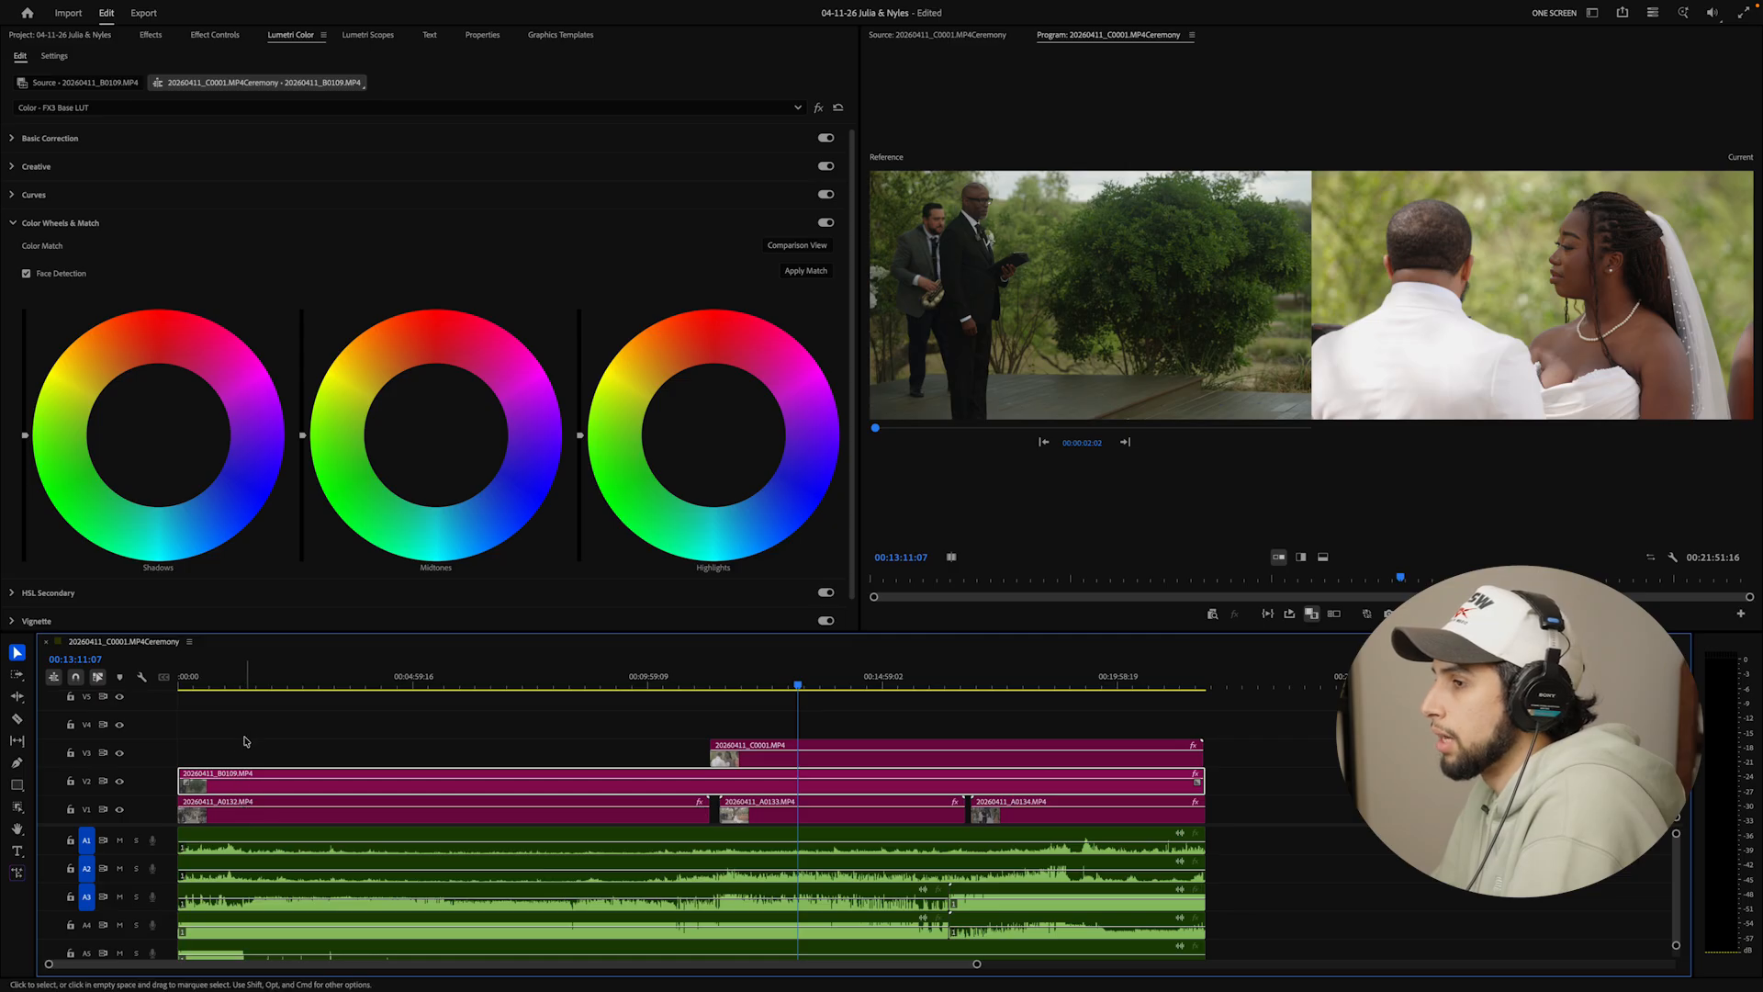
left_click_drag(713, 753, 184, 751)
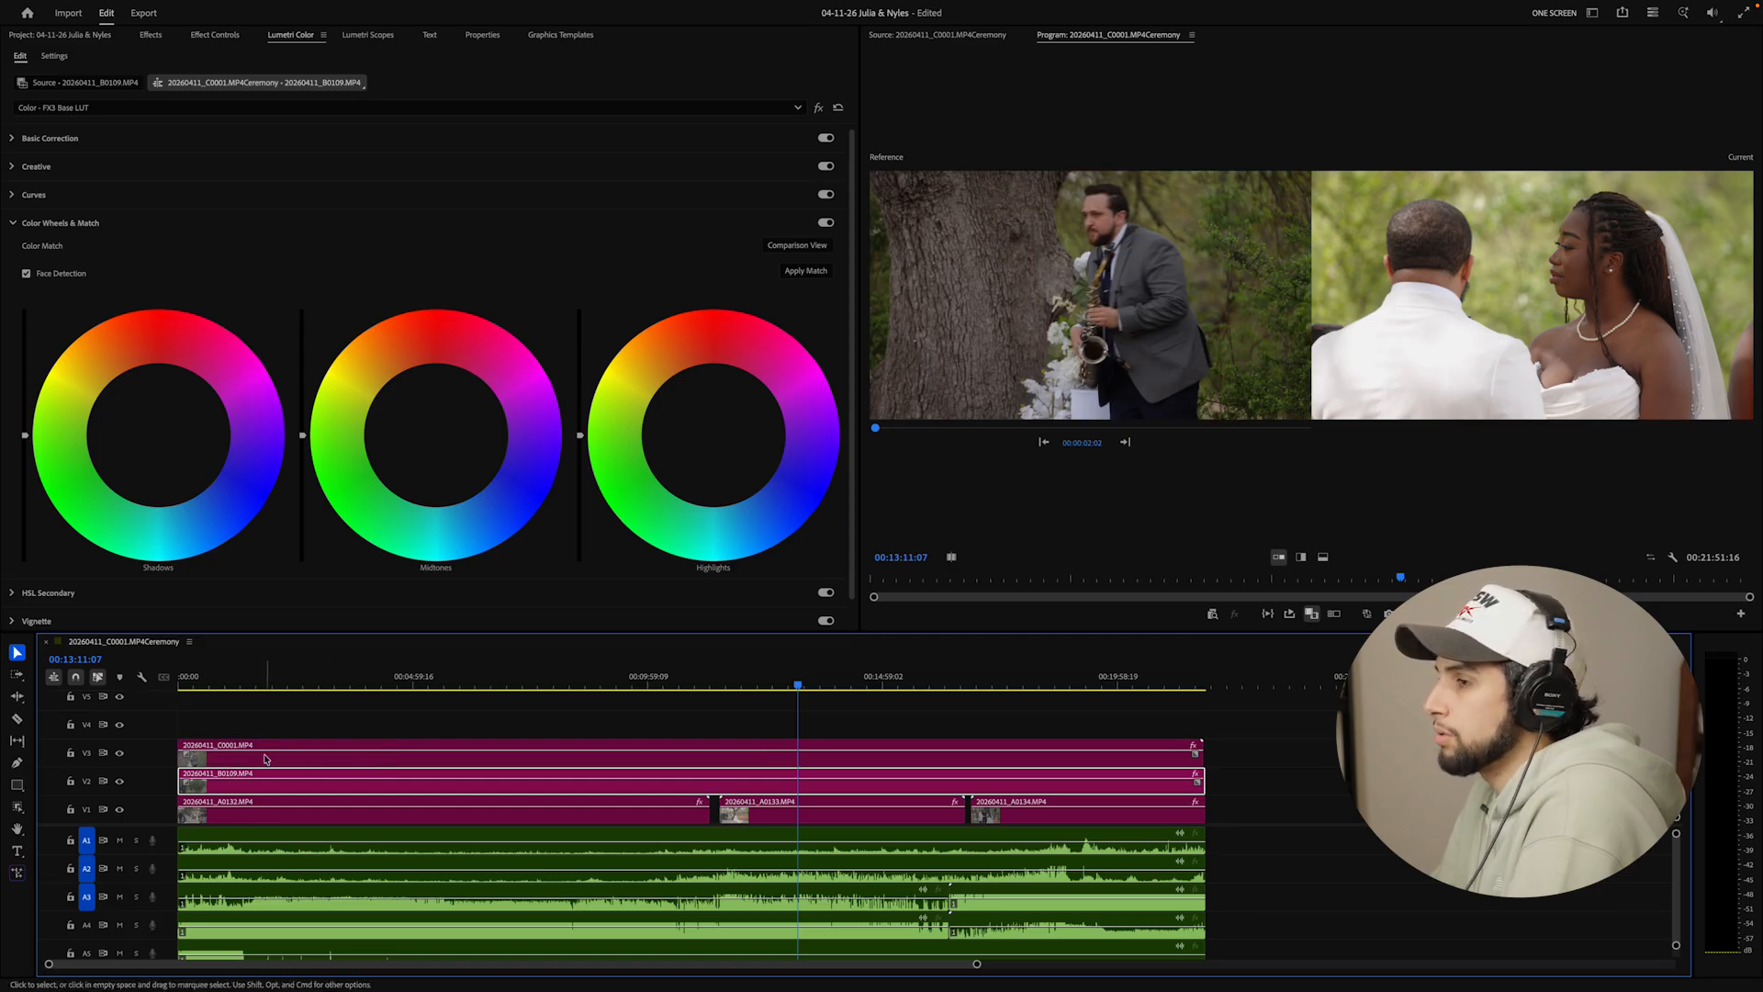
key("super+z")
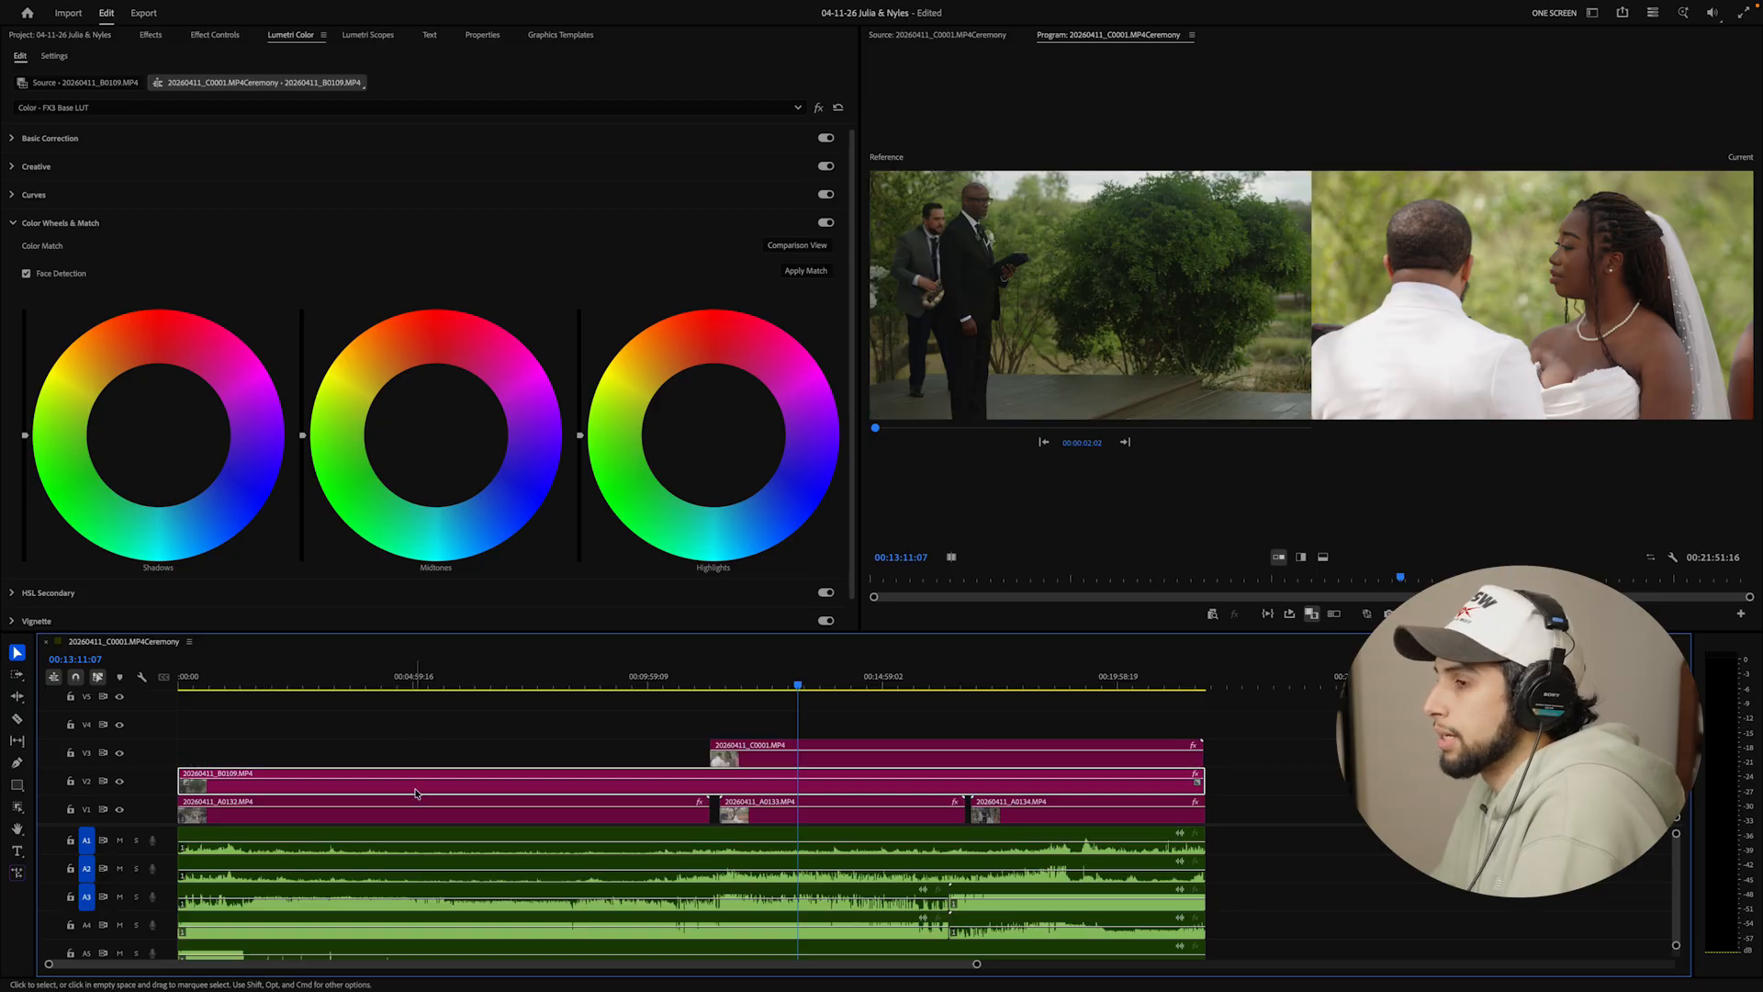
left_click_drag(183, 781, 710, 779)
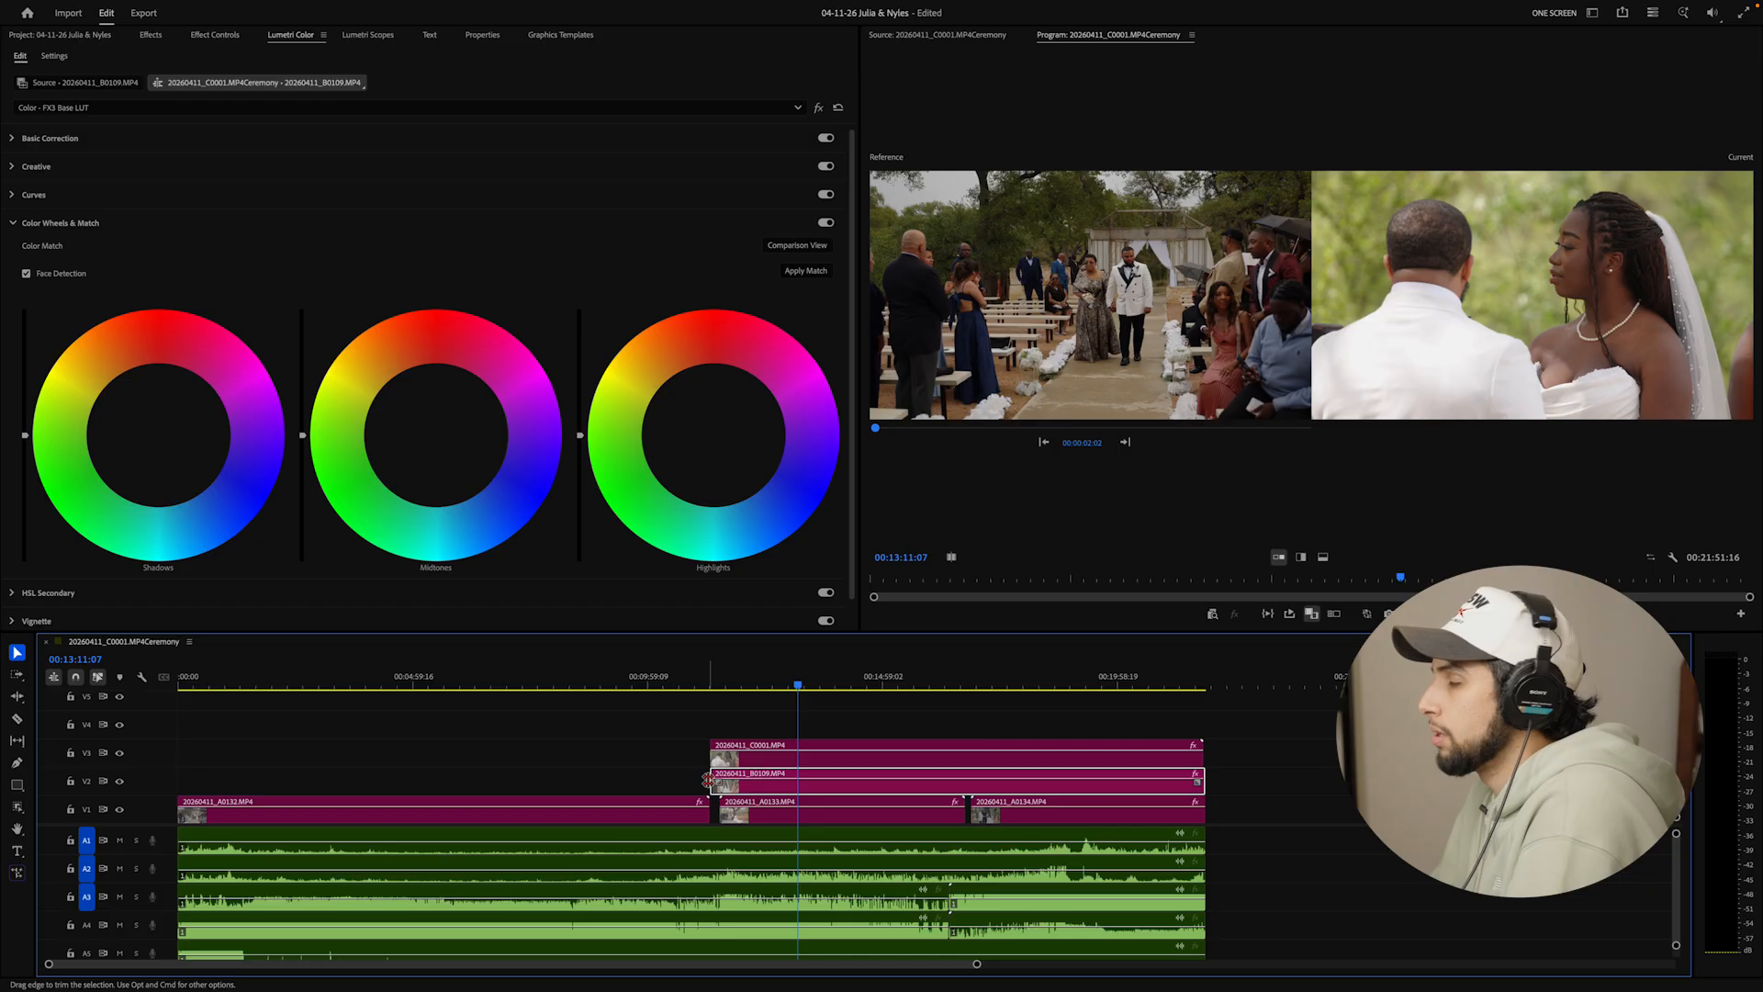
key("super+z")
key("super+z")
Select the C0001 clip and set the comparison's reference frame to the playhead's timecode, 00:13:13:01
left_click(420, 755)
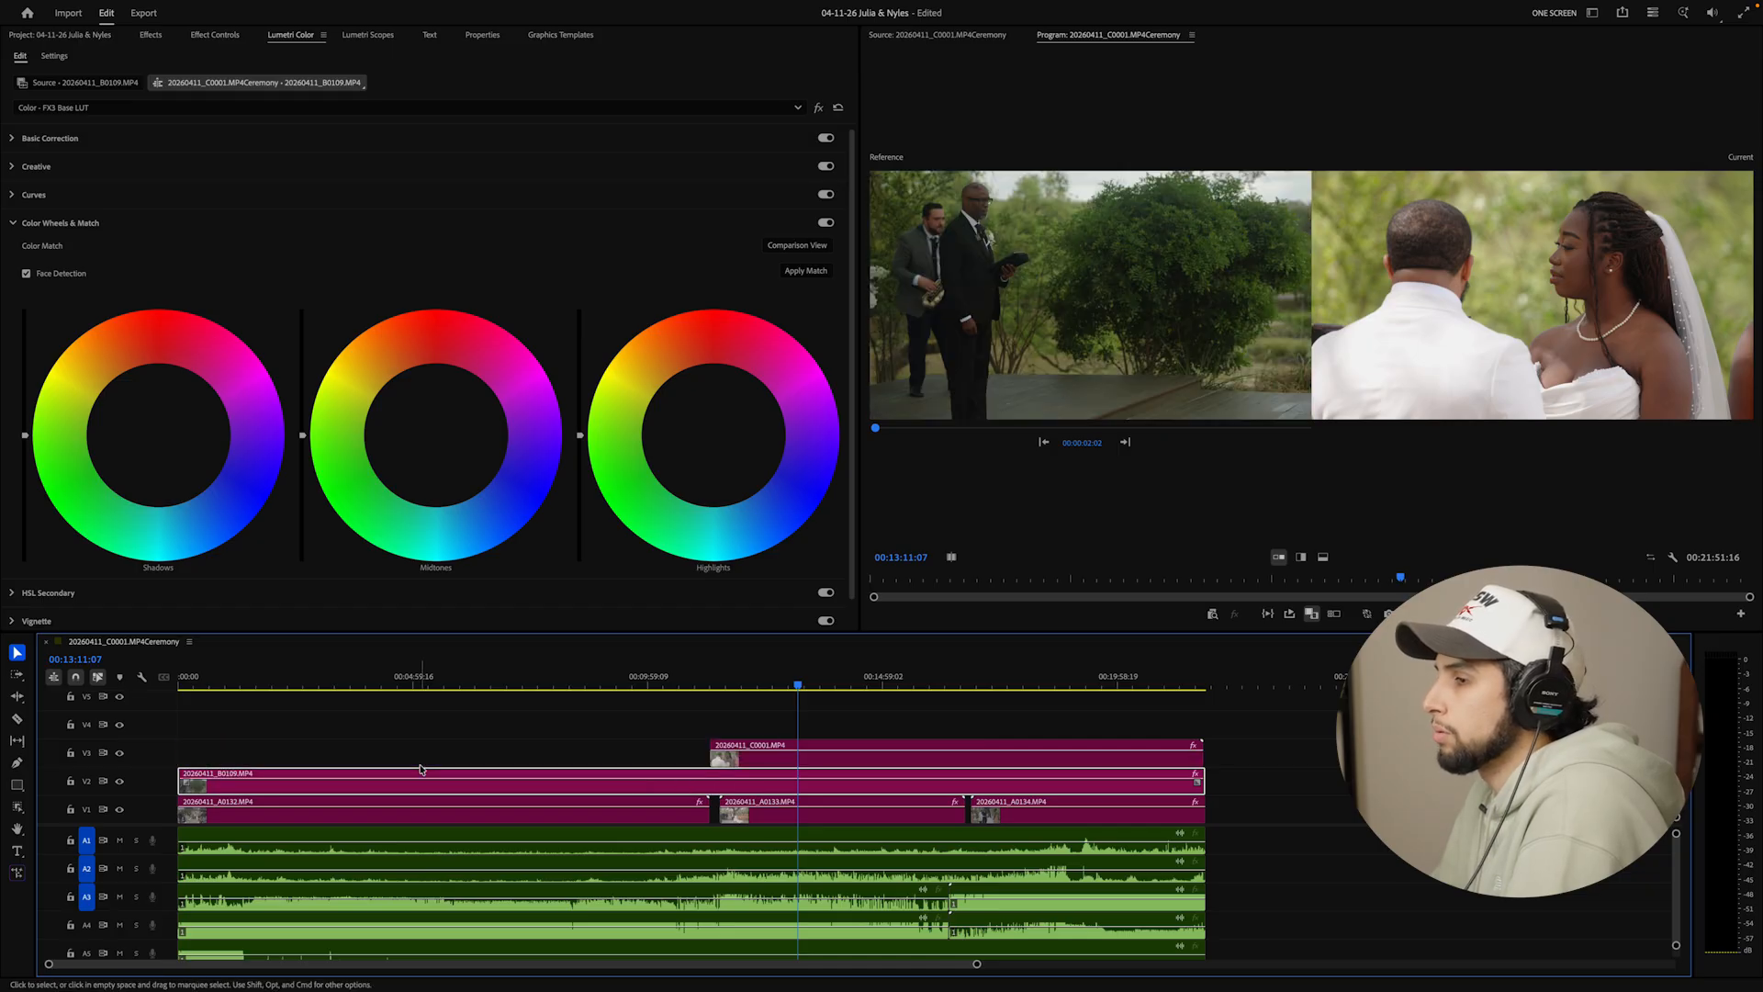
left_click(1122, 428)
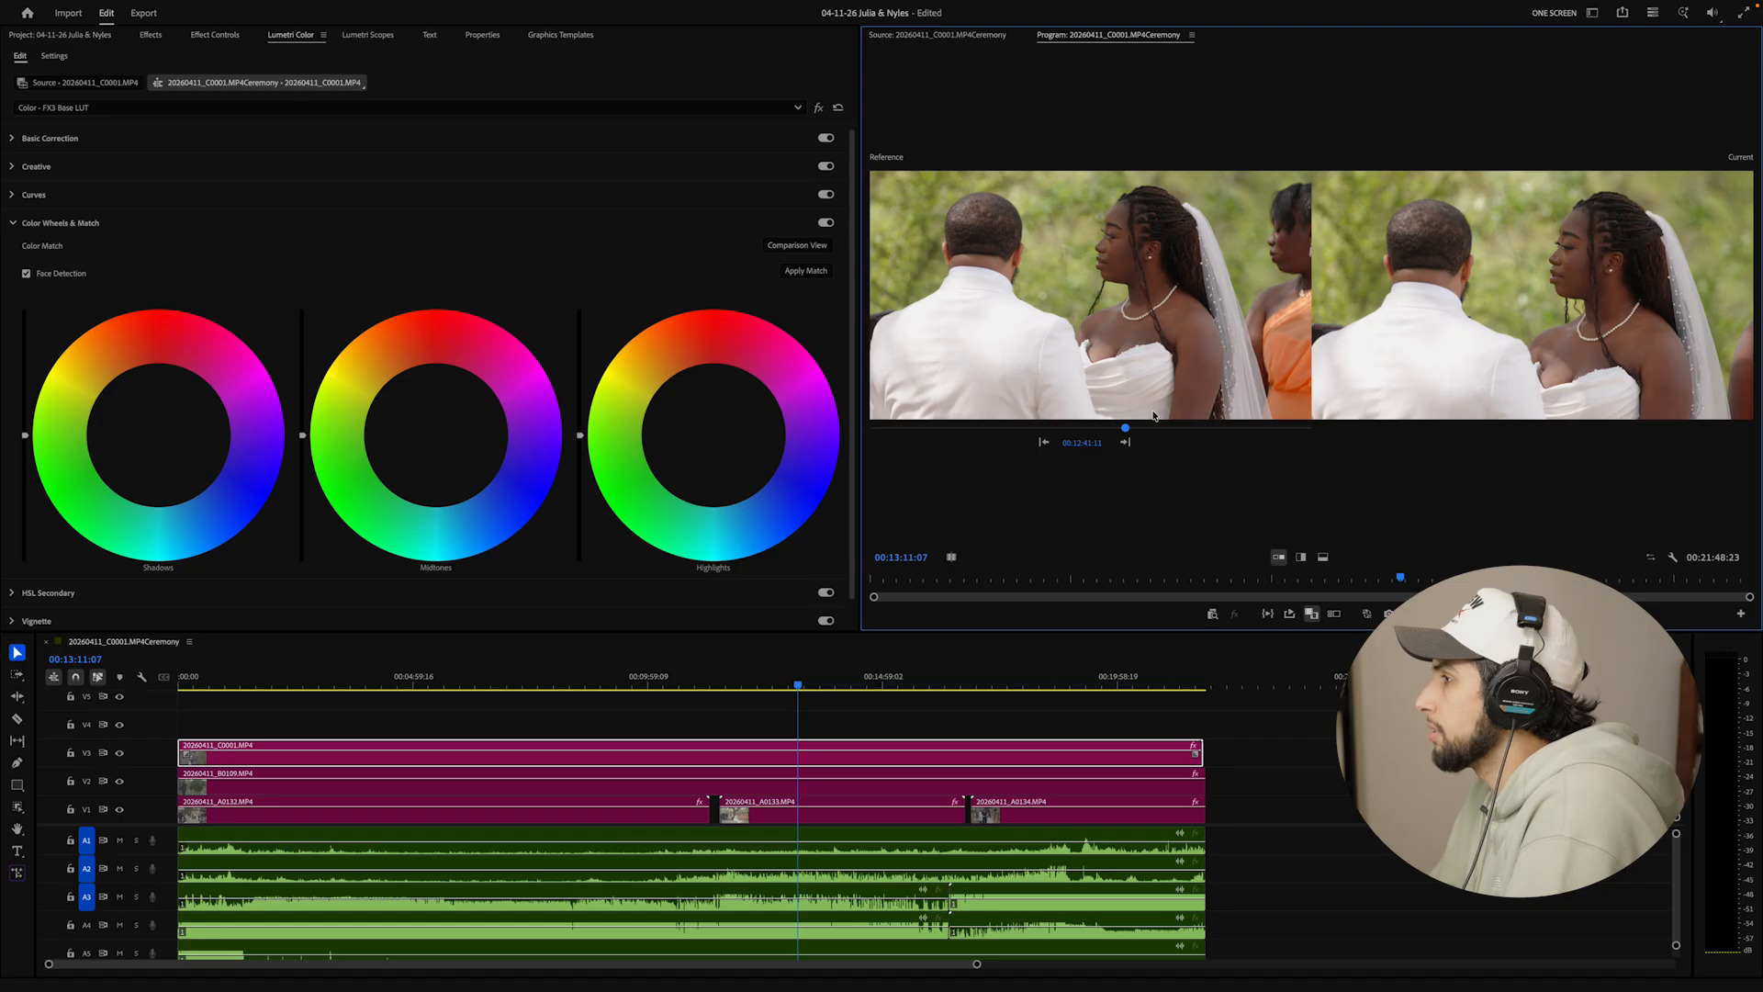
left_click(797, 679)
key("space")
left_click(91, 660)
key("super+c")
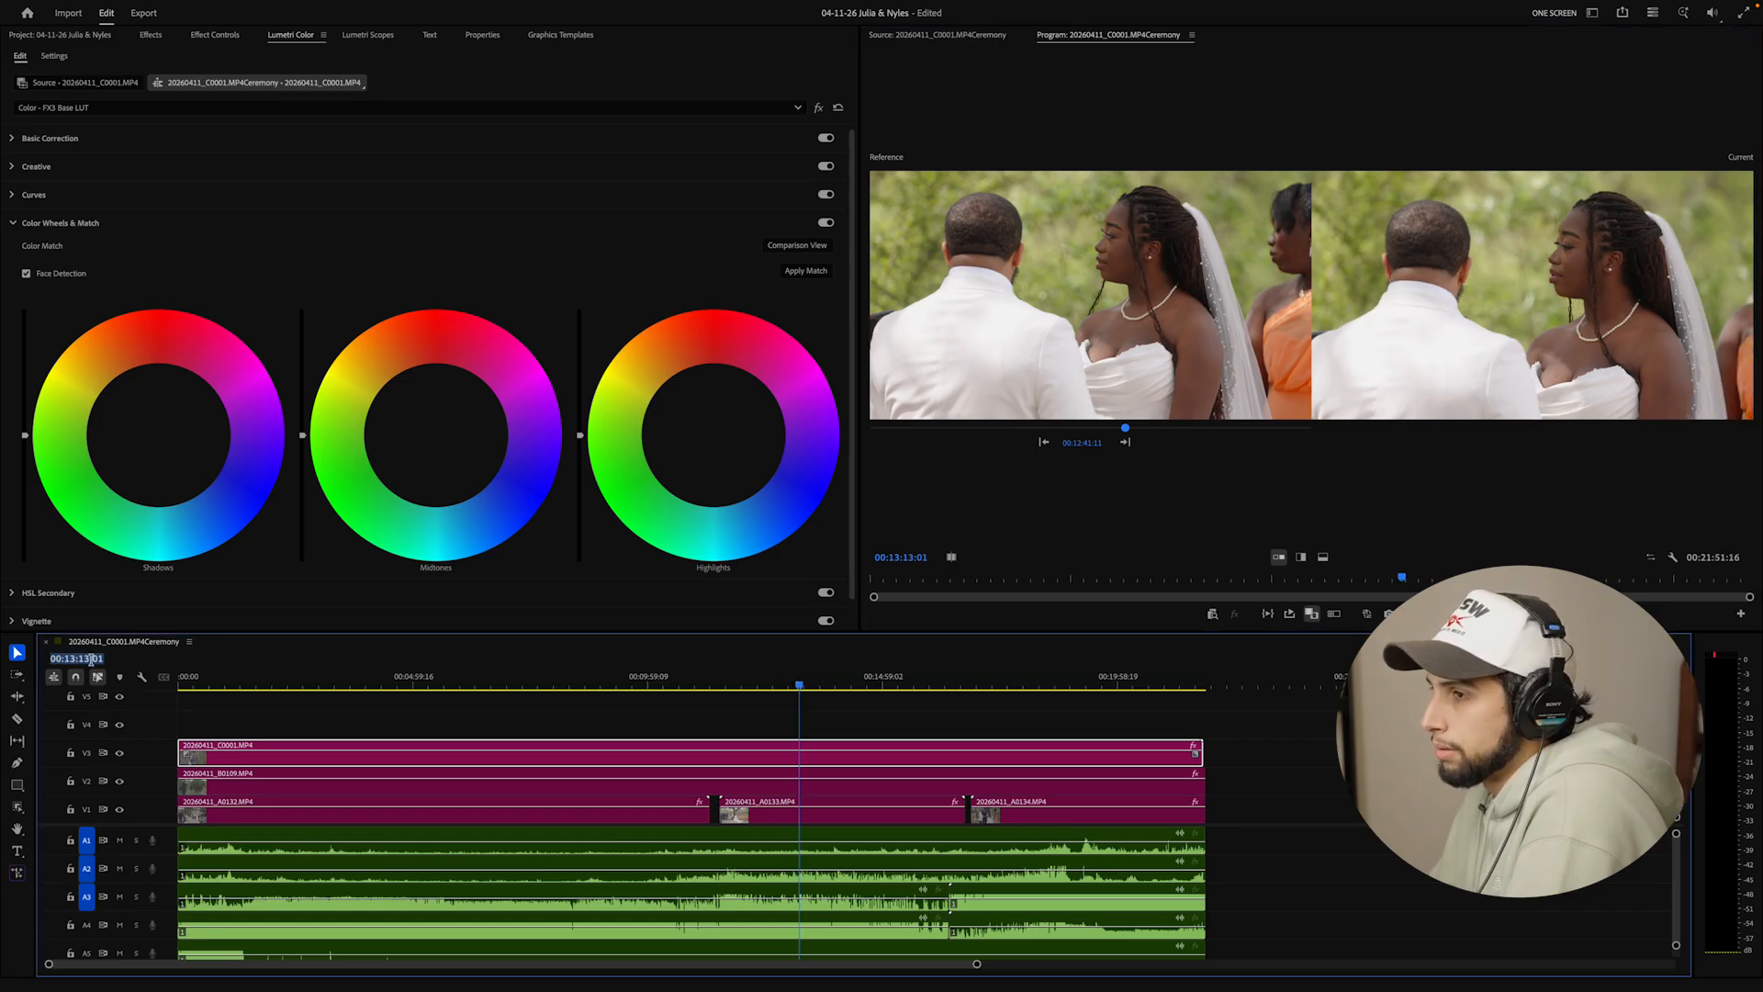
left_click(1096, 446)
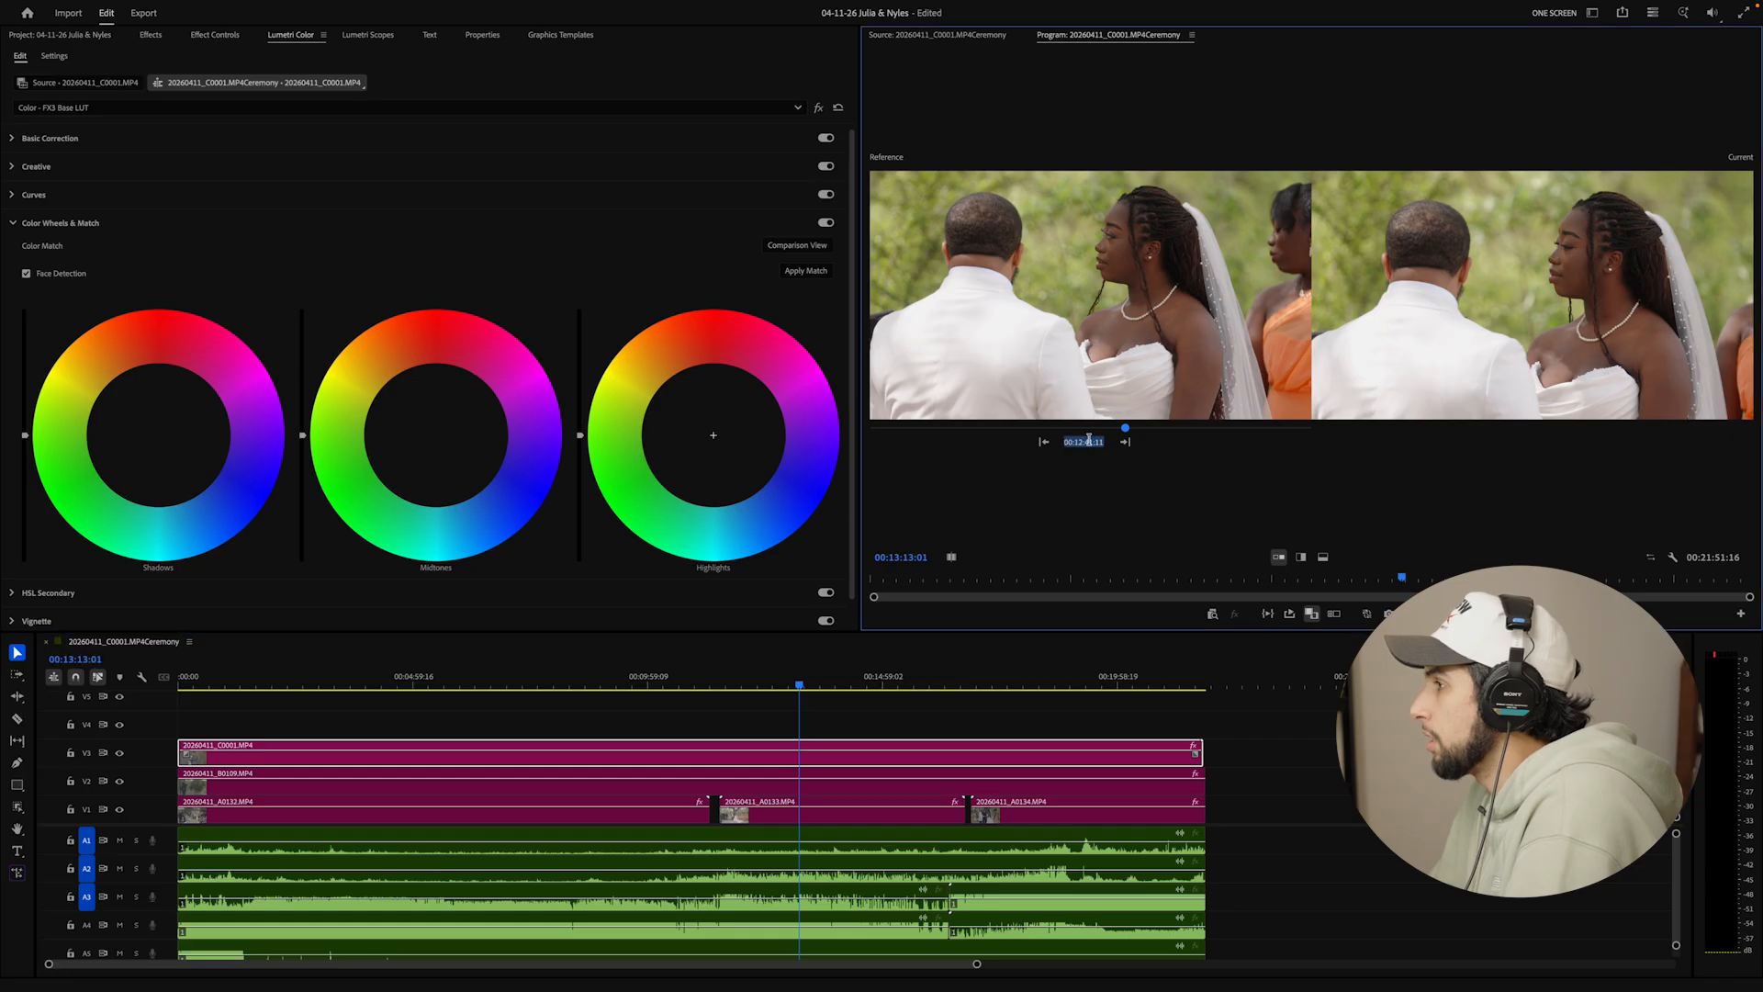
key("super+v")
key("Return")
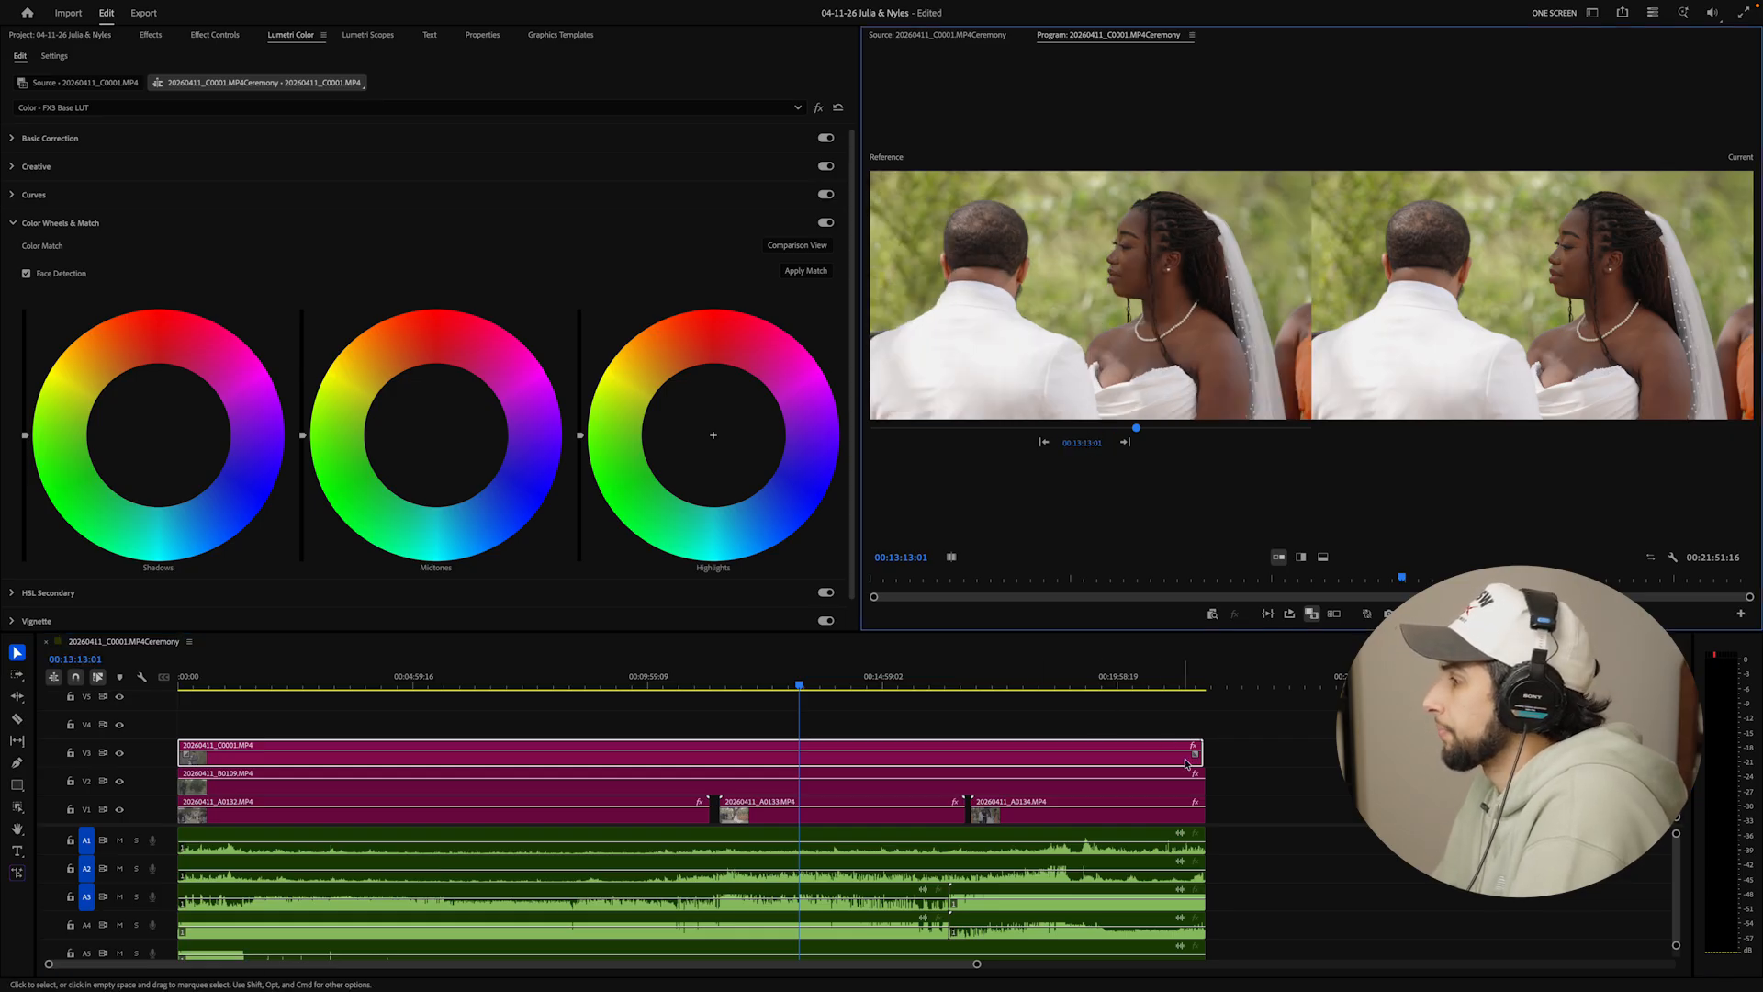
Shorten the V3 clip to end just past 00:13:13:01 and place the playhead on the uncovered V2 clip at 00:14:00:12
left_click_drag(1199, 760, 812, 768)
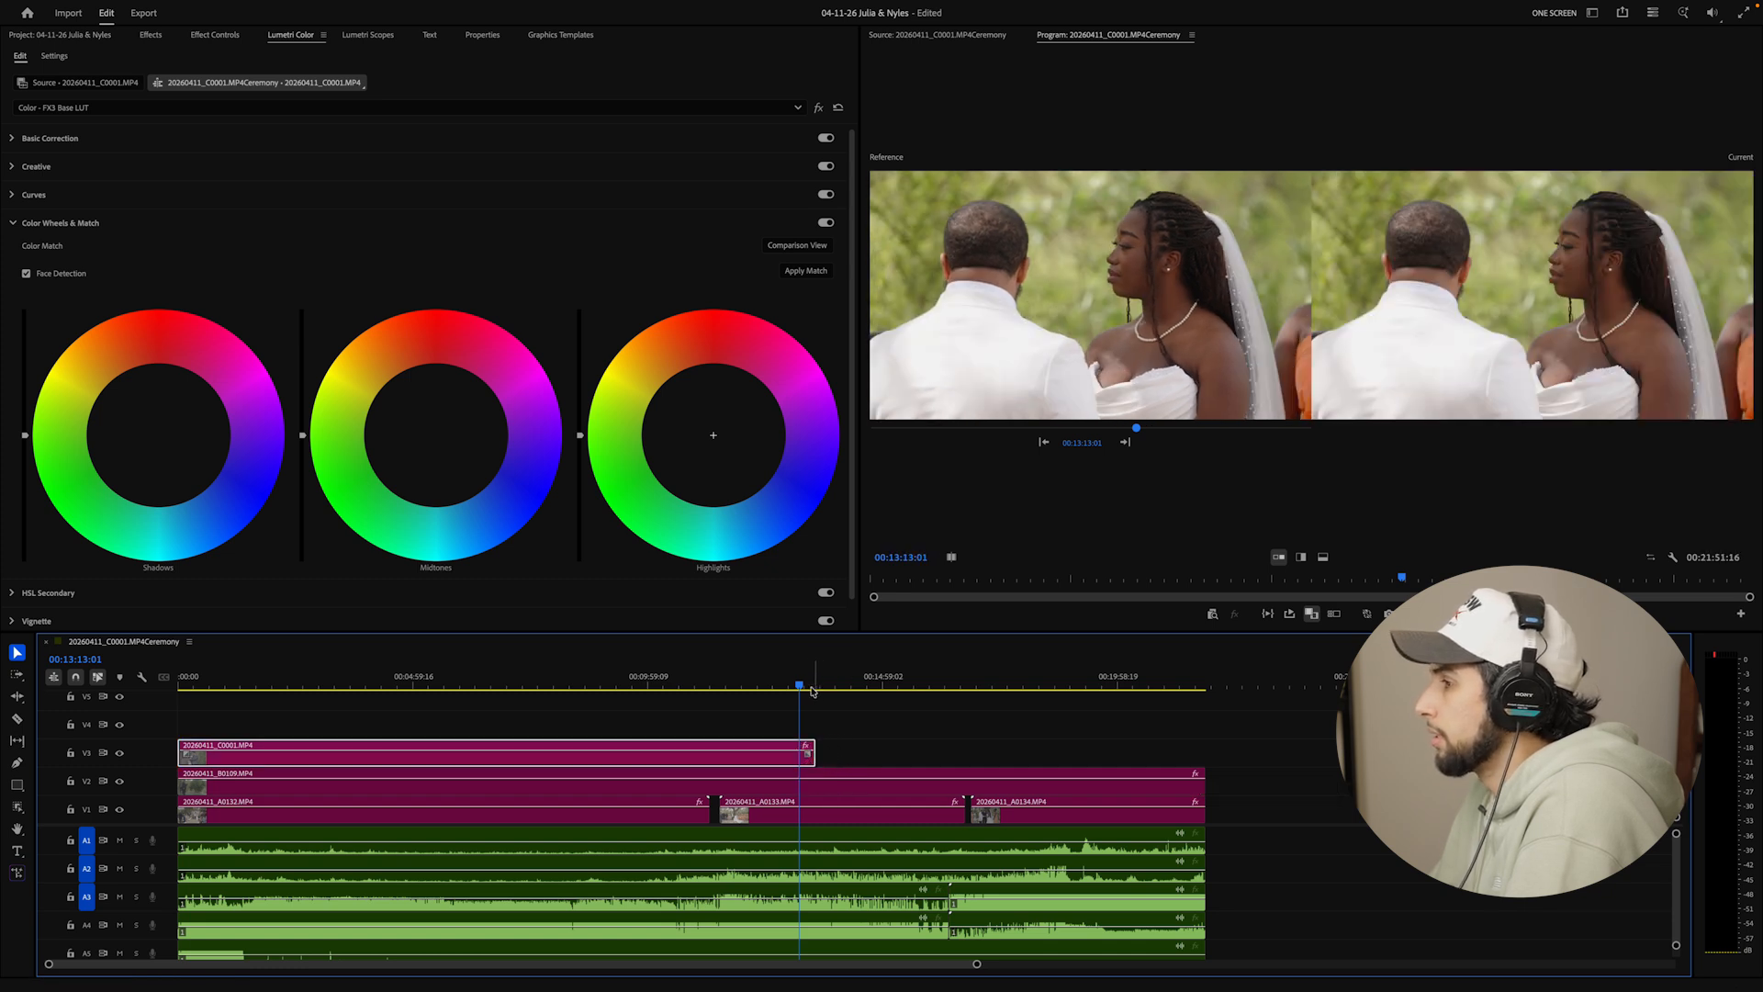
left_click_drag(821, 680, 846, 683)
left_click(864, 783)
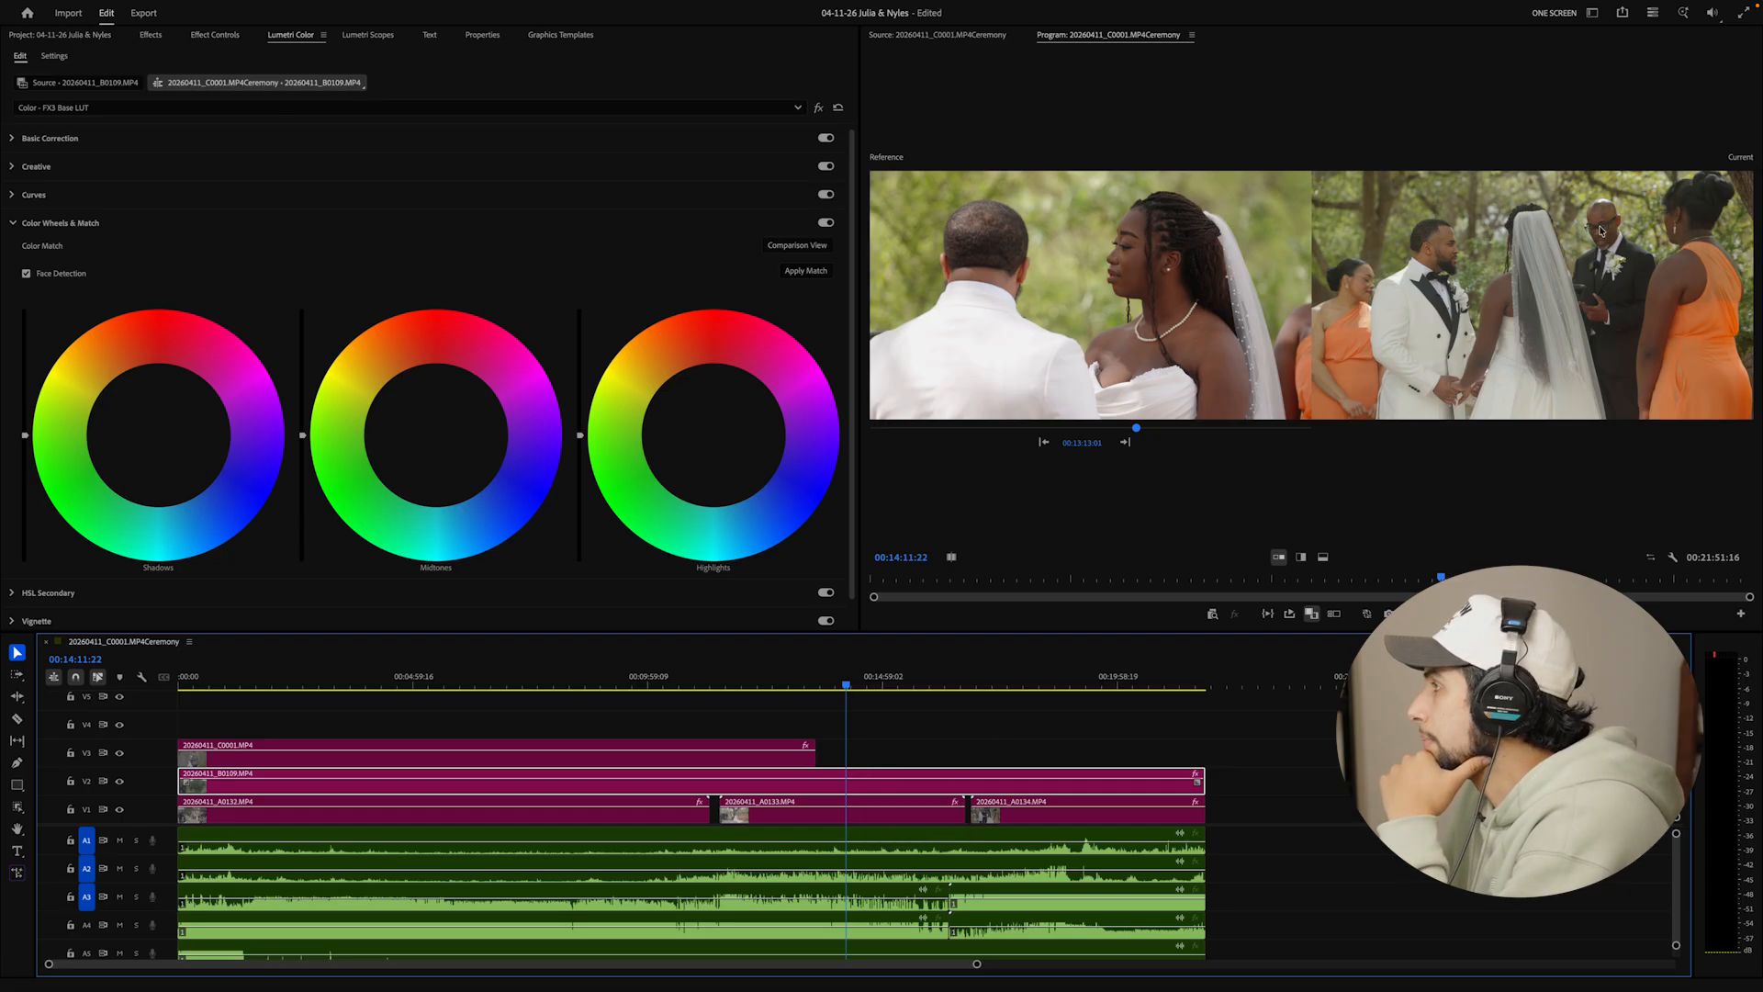
left_click_drag(845, 684, 840, 689)
left_click(836, 680)
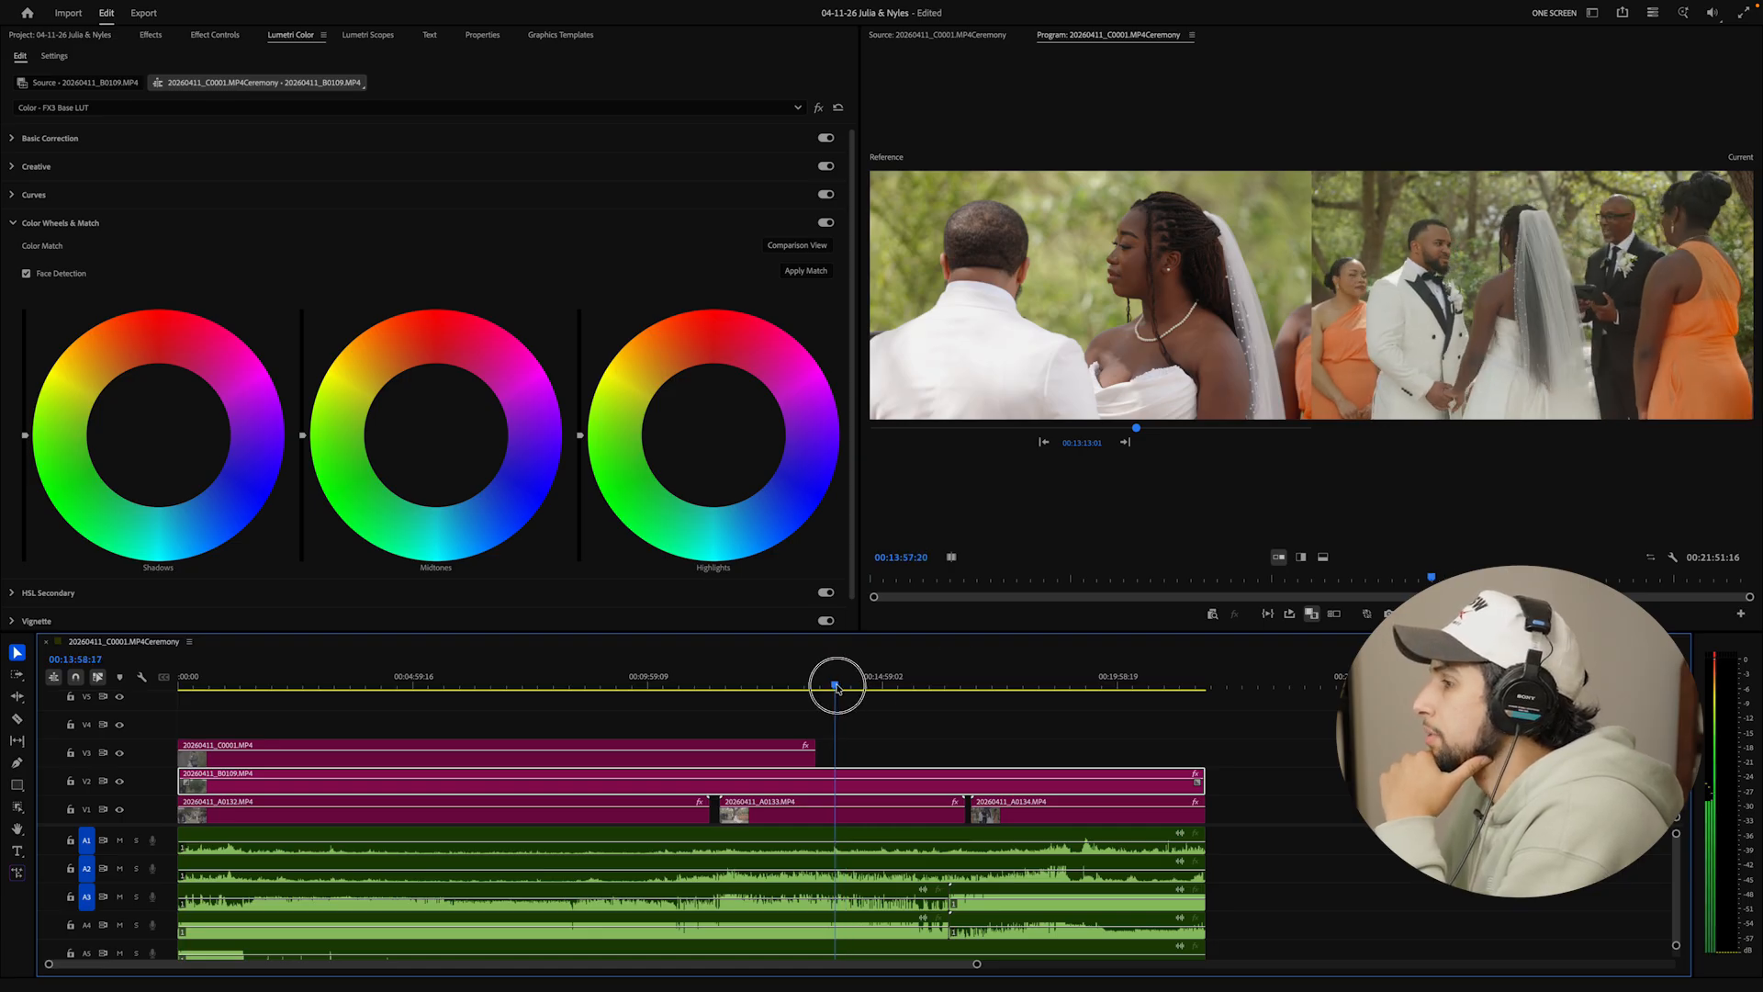
Apply the color match to the B0109 clip on V2 and reset the tint of its Midtones wheel
left_click(852, 780)
left_click(823, 274)
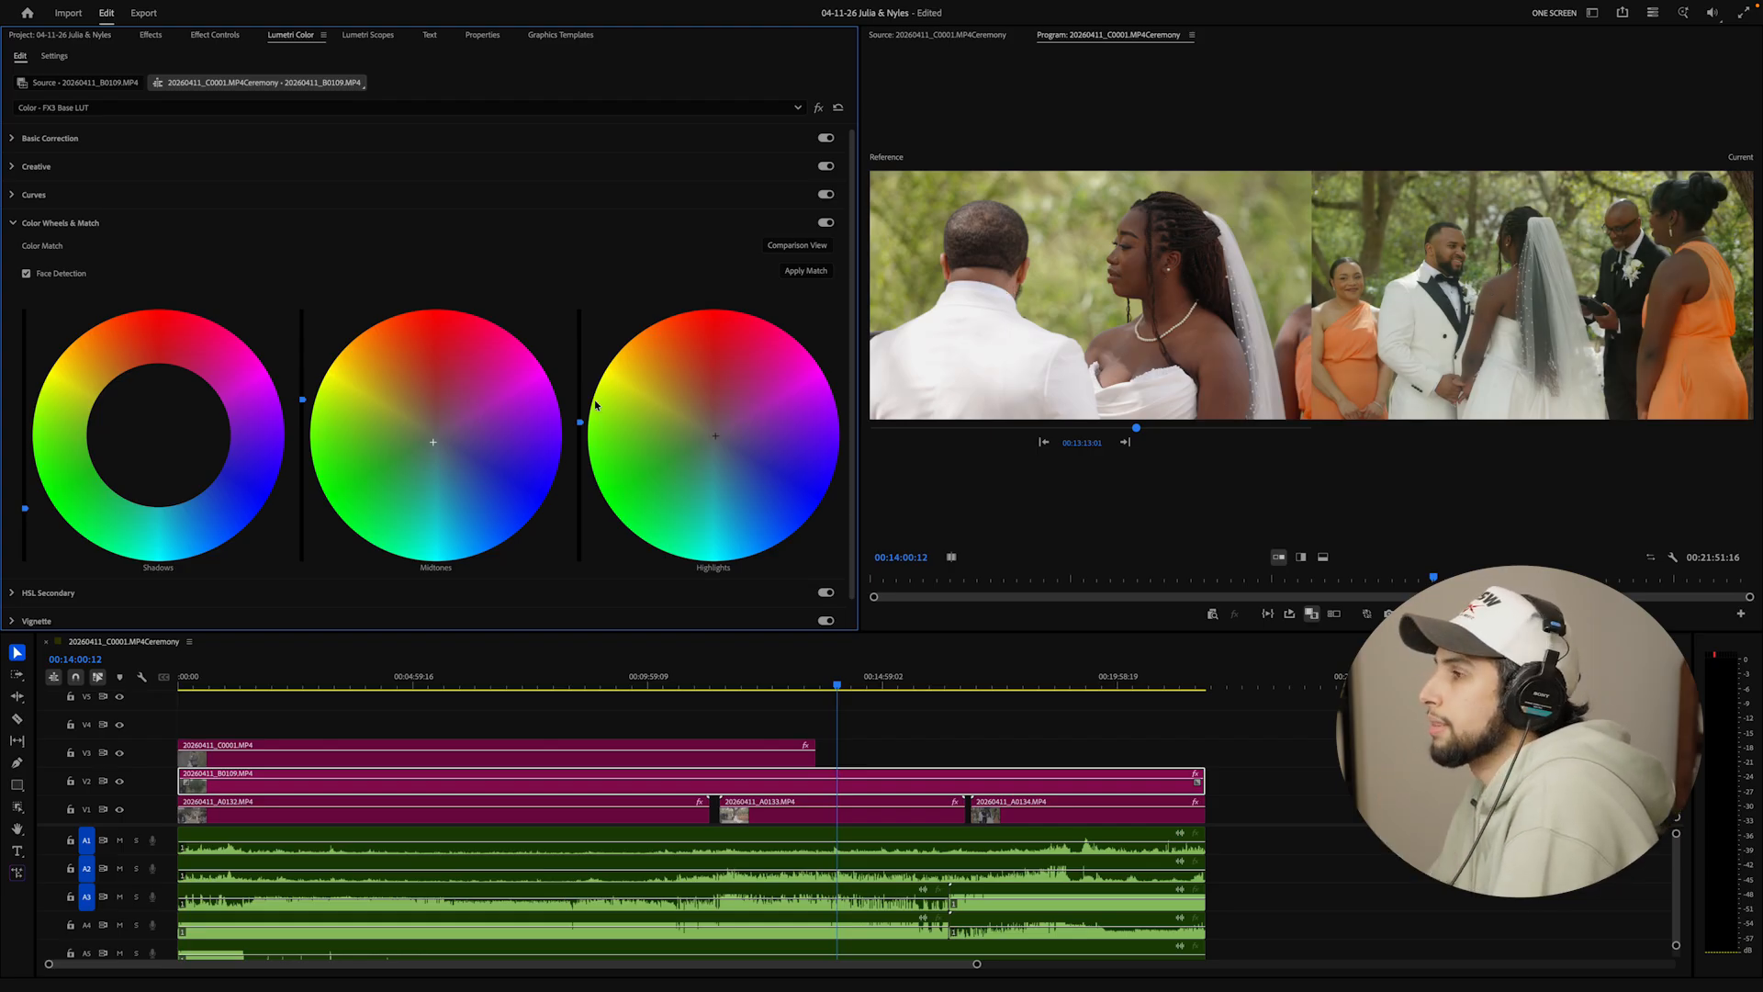
double_click(433, 444)
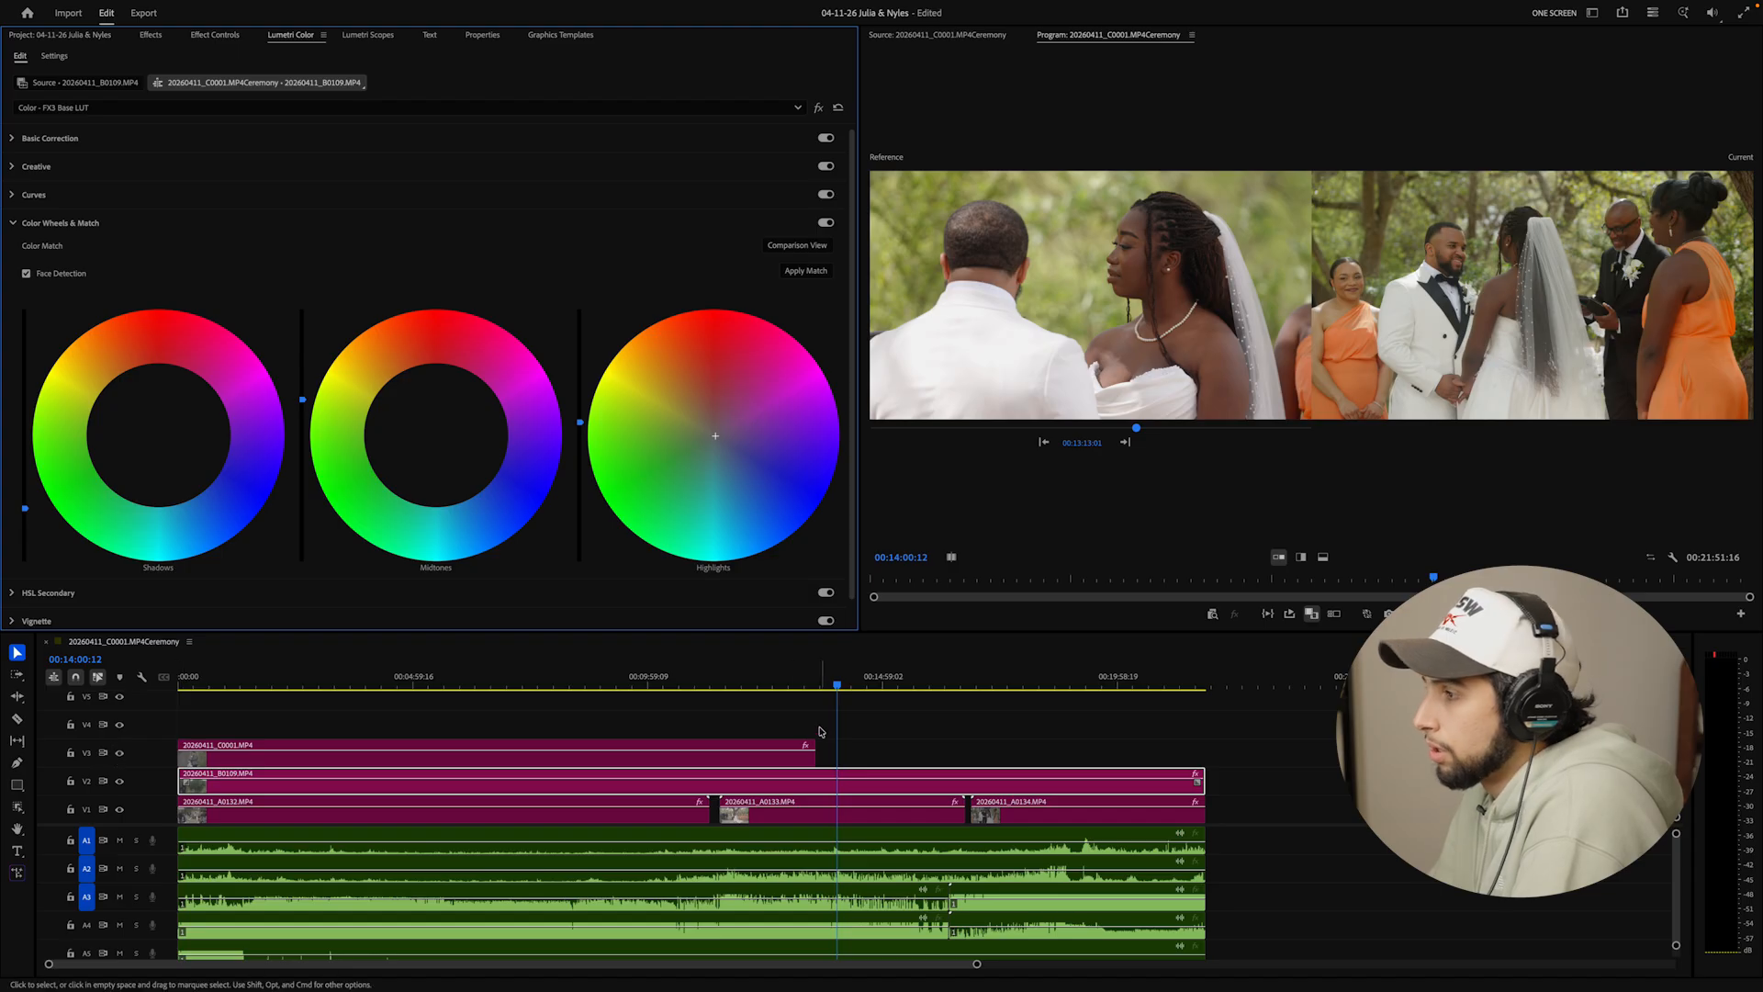
Extend the C0001 clip on V3 back to its full length and turn off the output of track V2
left_click_drag(813, 754, 1204, 758)
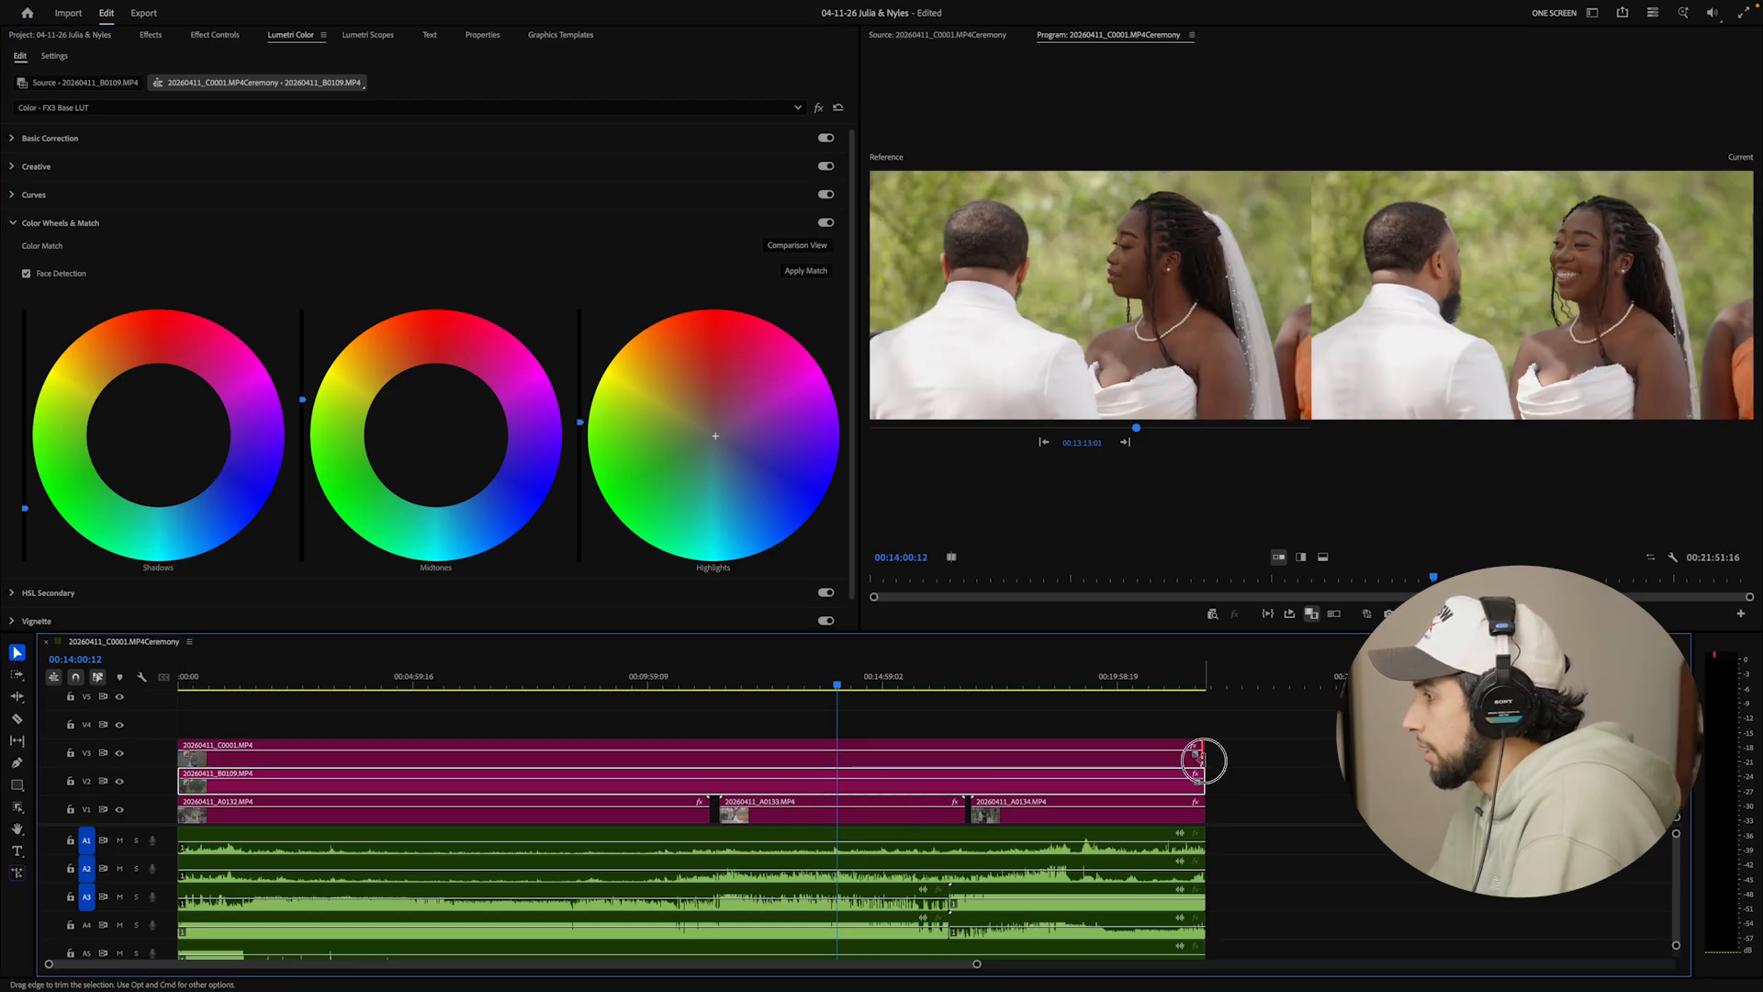
left_click(831, 758)
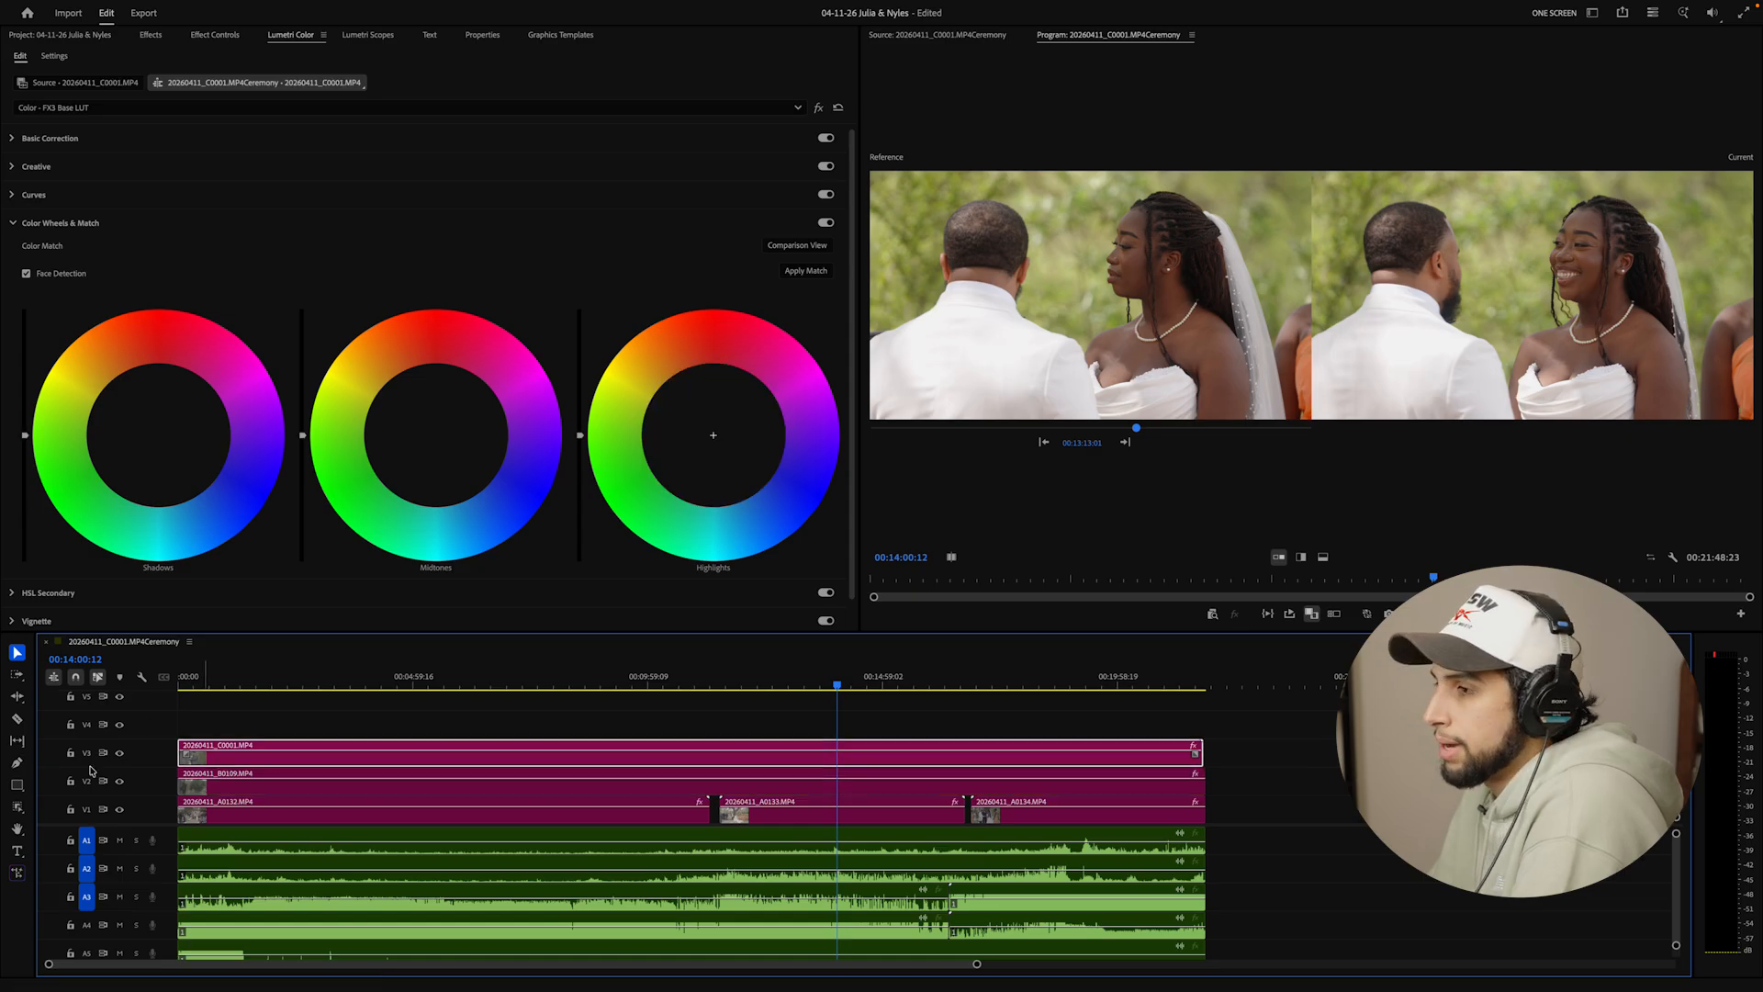
left_click(119, 753)
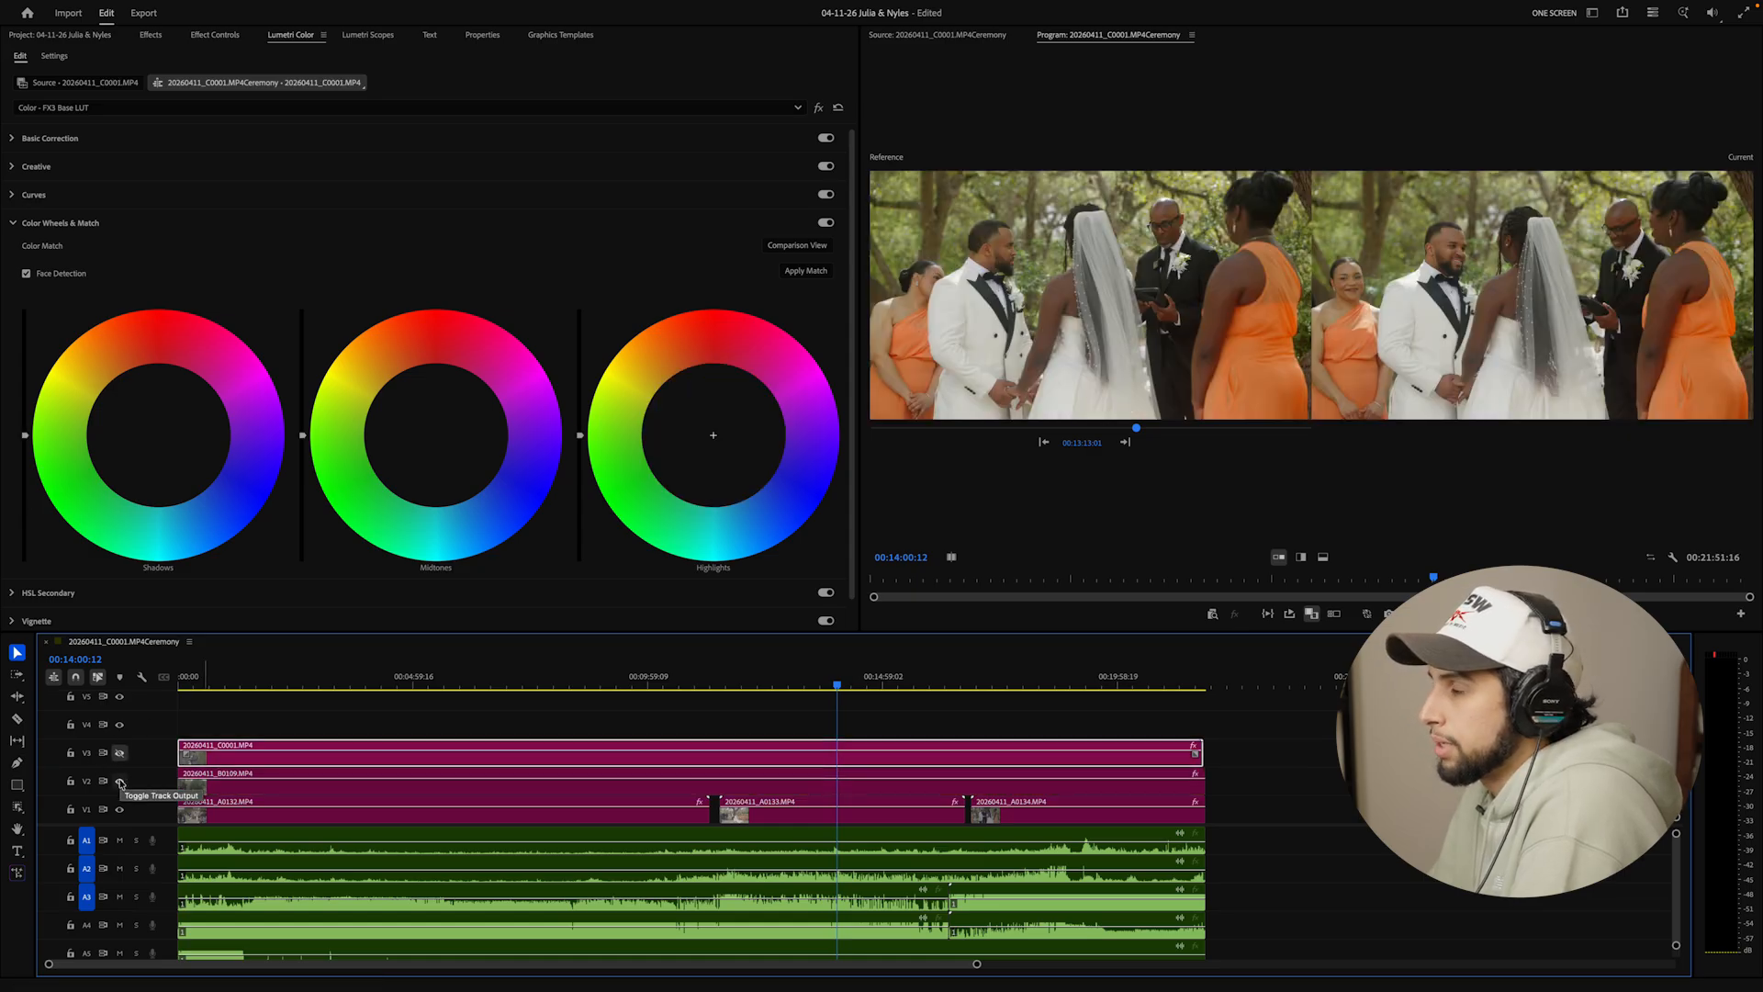
left_click(119, 753)
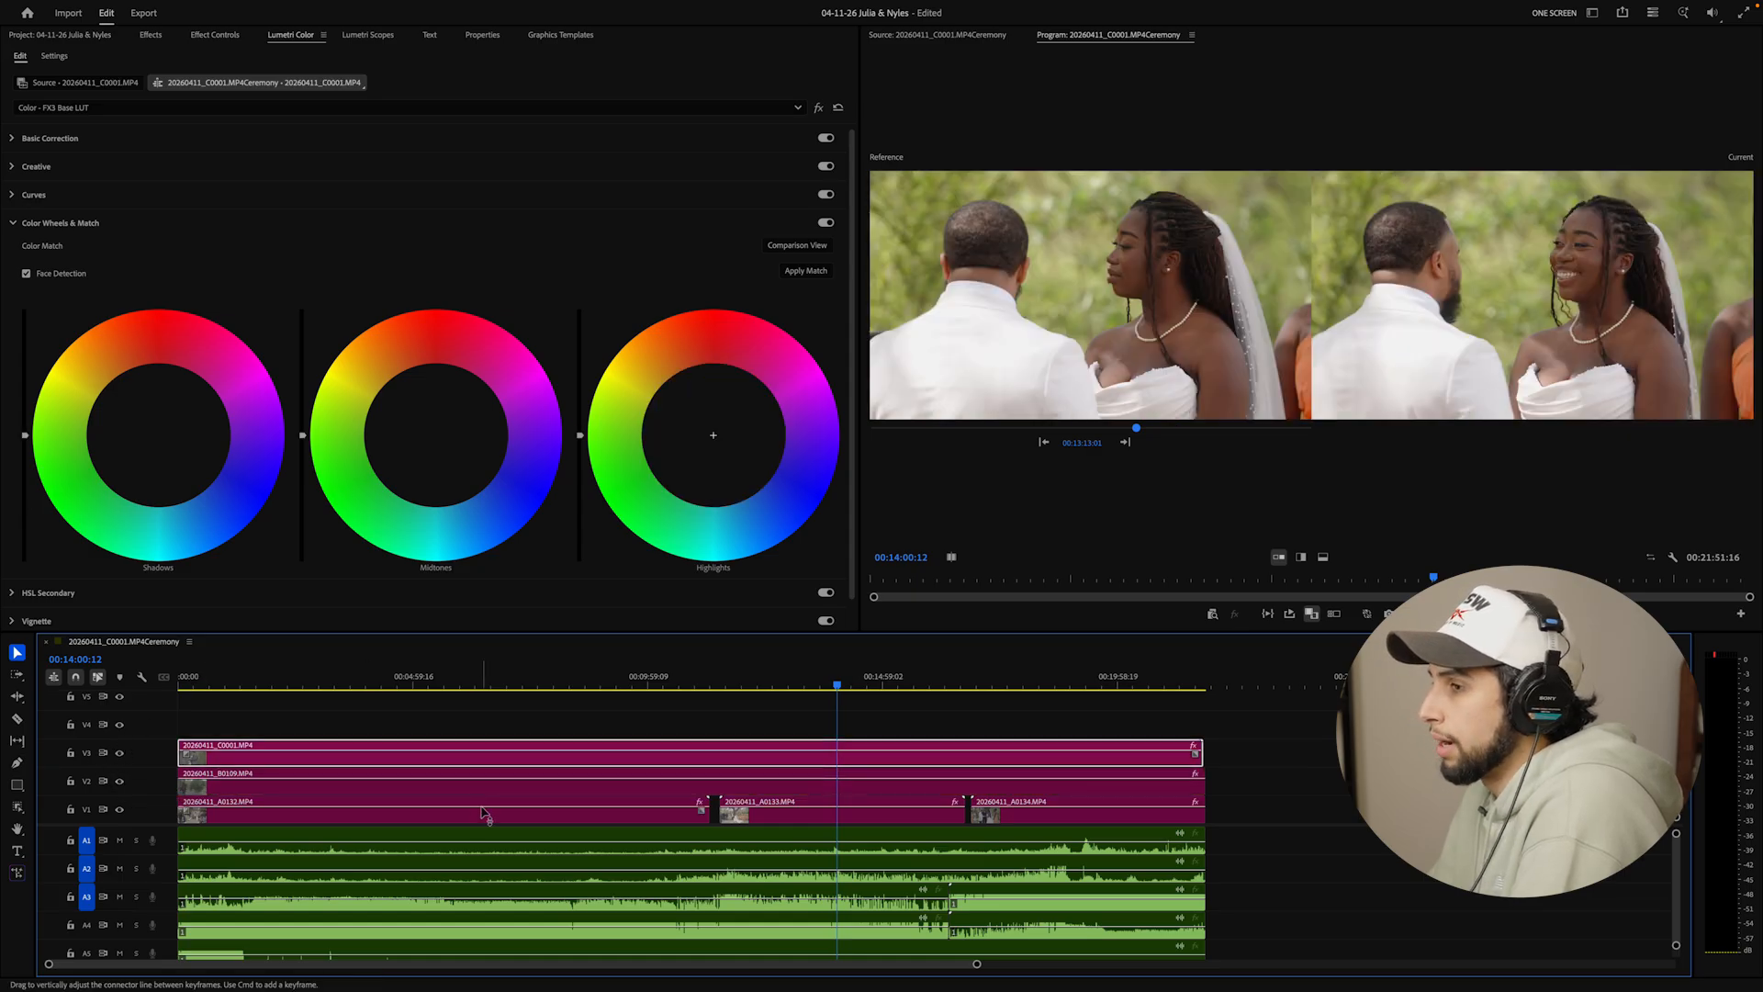
left_click(119, 780)
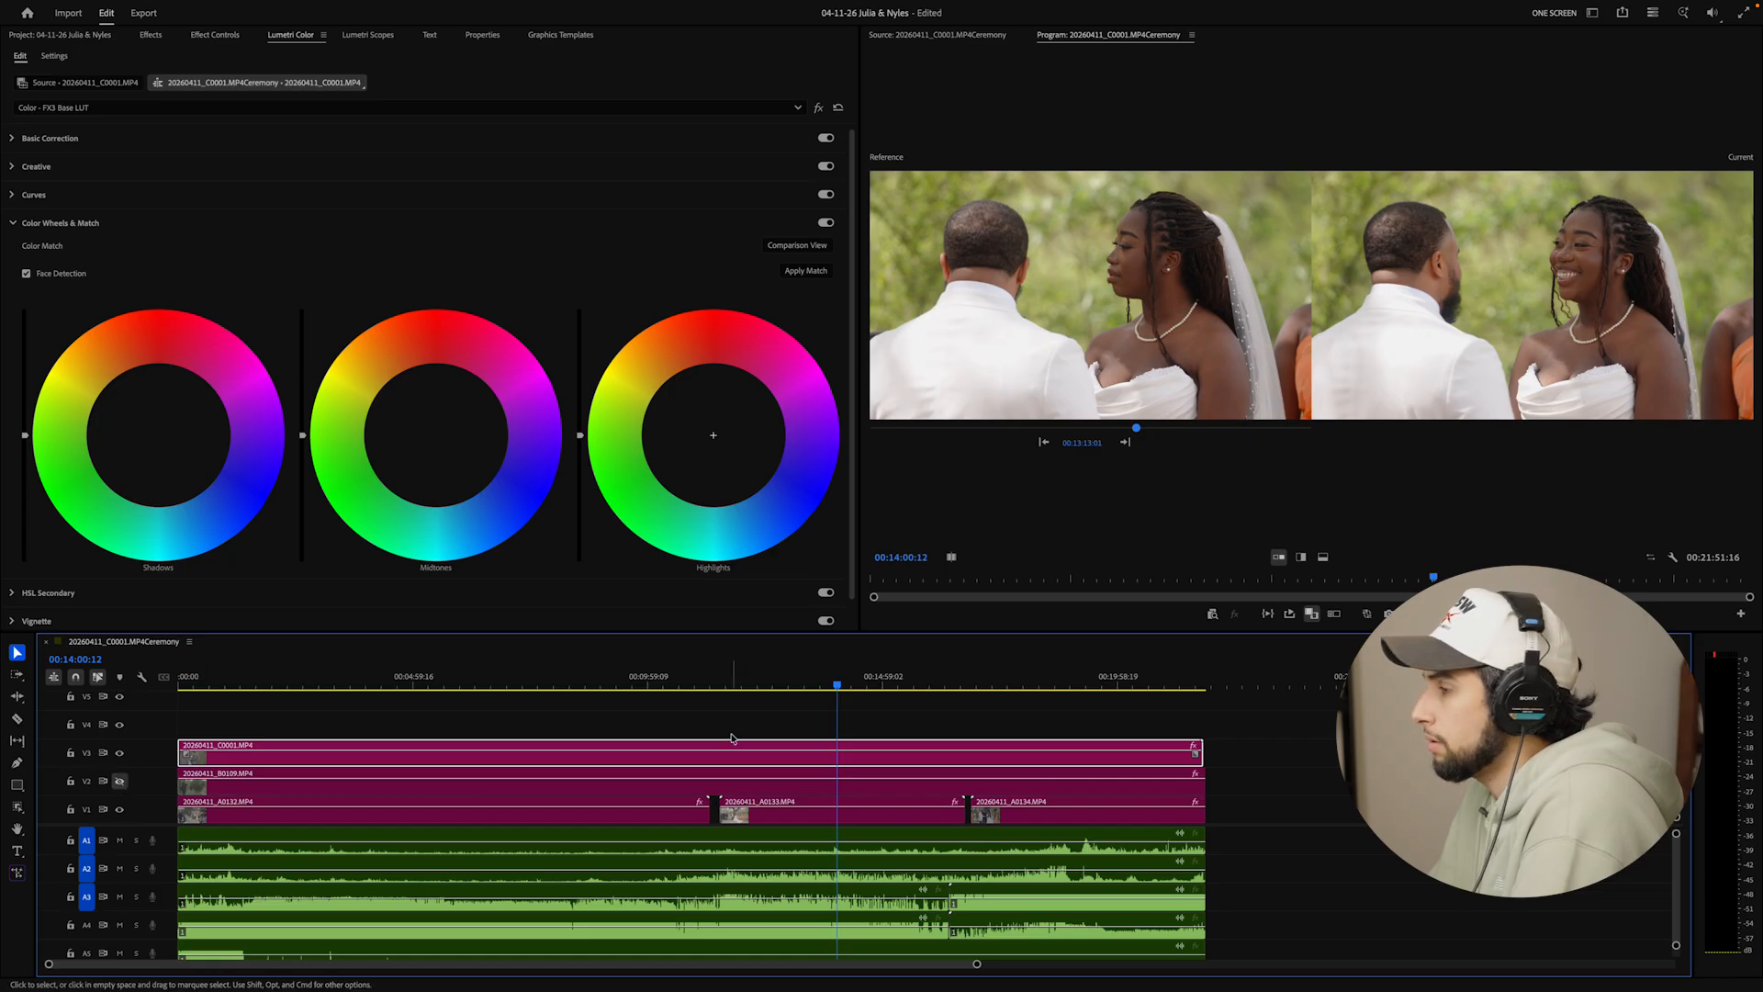
Shorten the C0001 clip on V3 to uncover the wide angle and place the playhead at 00:14:25:02
left_click_drag(1199, 756, 800, 754)
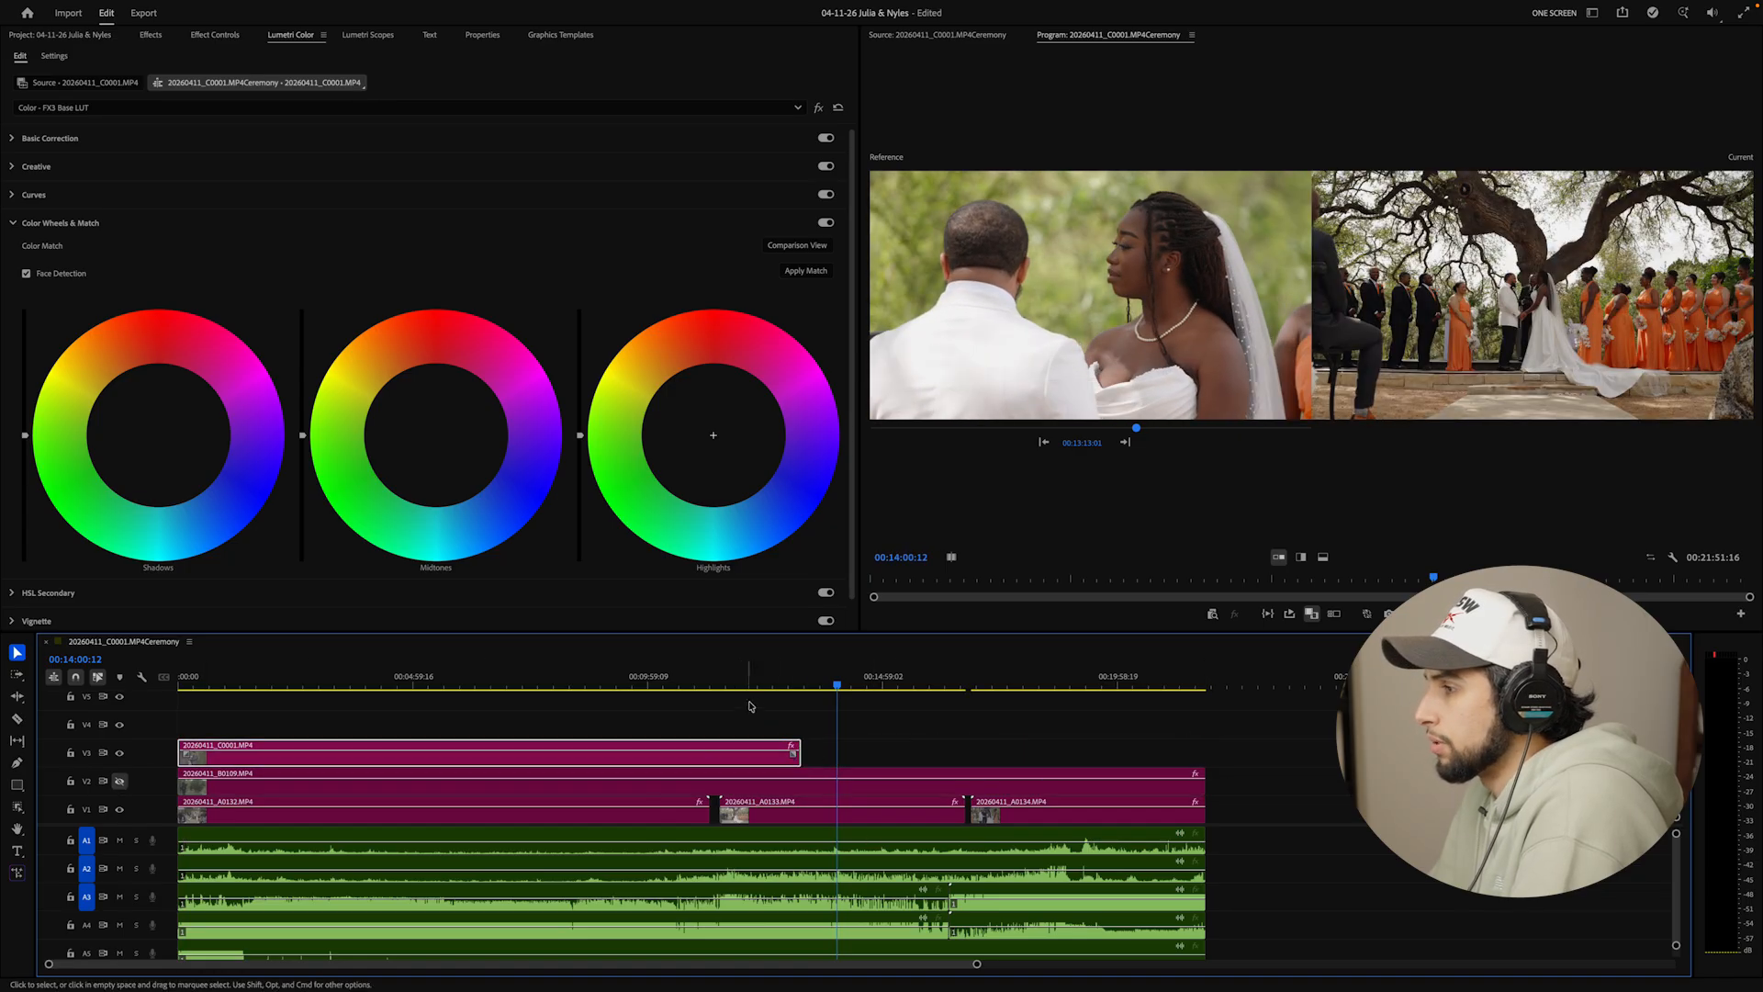
left_click(529, 820)
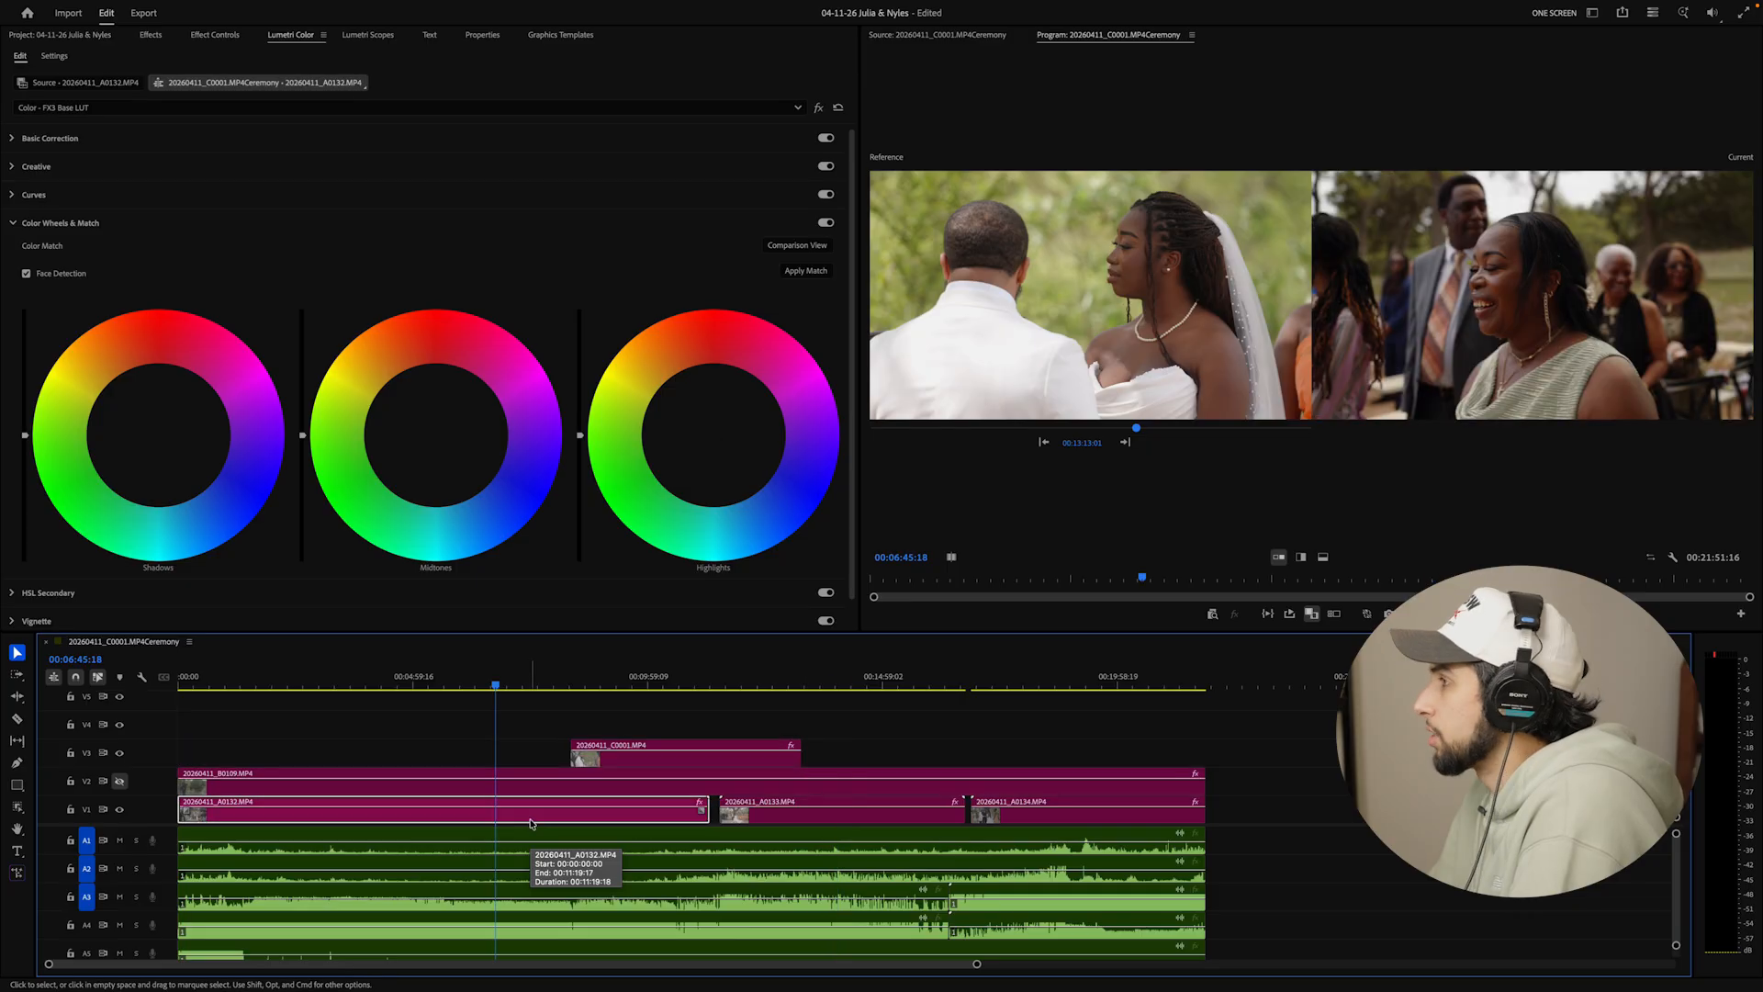
left_click_drag(432, 677, 47, 760)
left_click(856, 677)
Apply the color match to the A0133 clip on V1 and compare it with the color wheels adjustment off and on
left_click(886, 816)
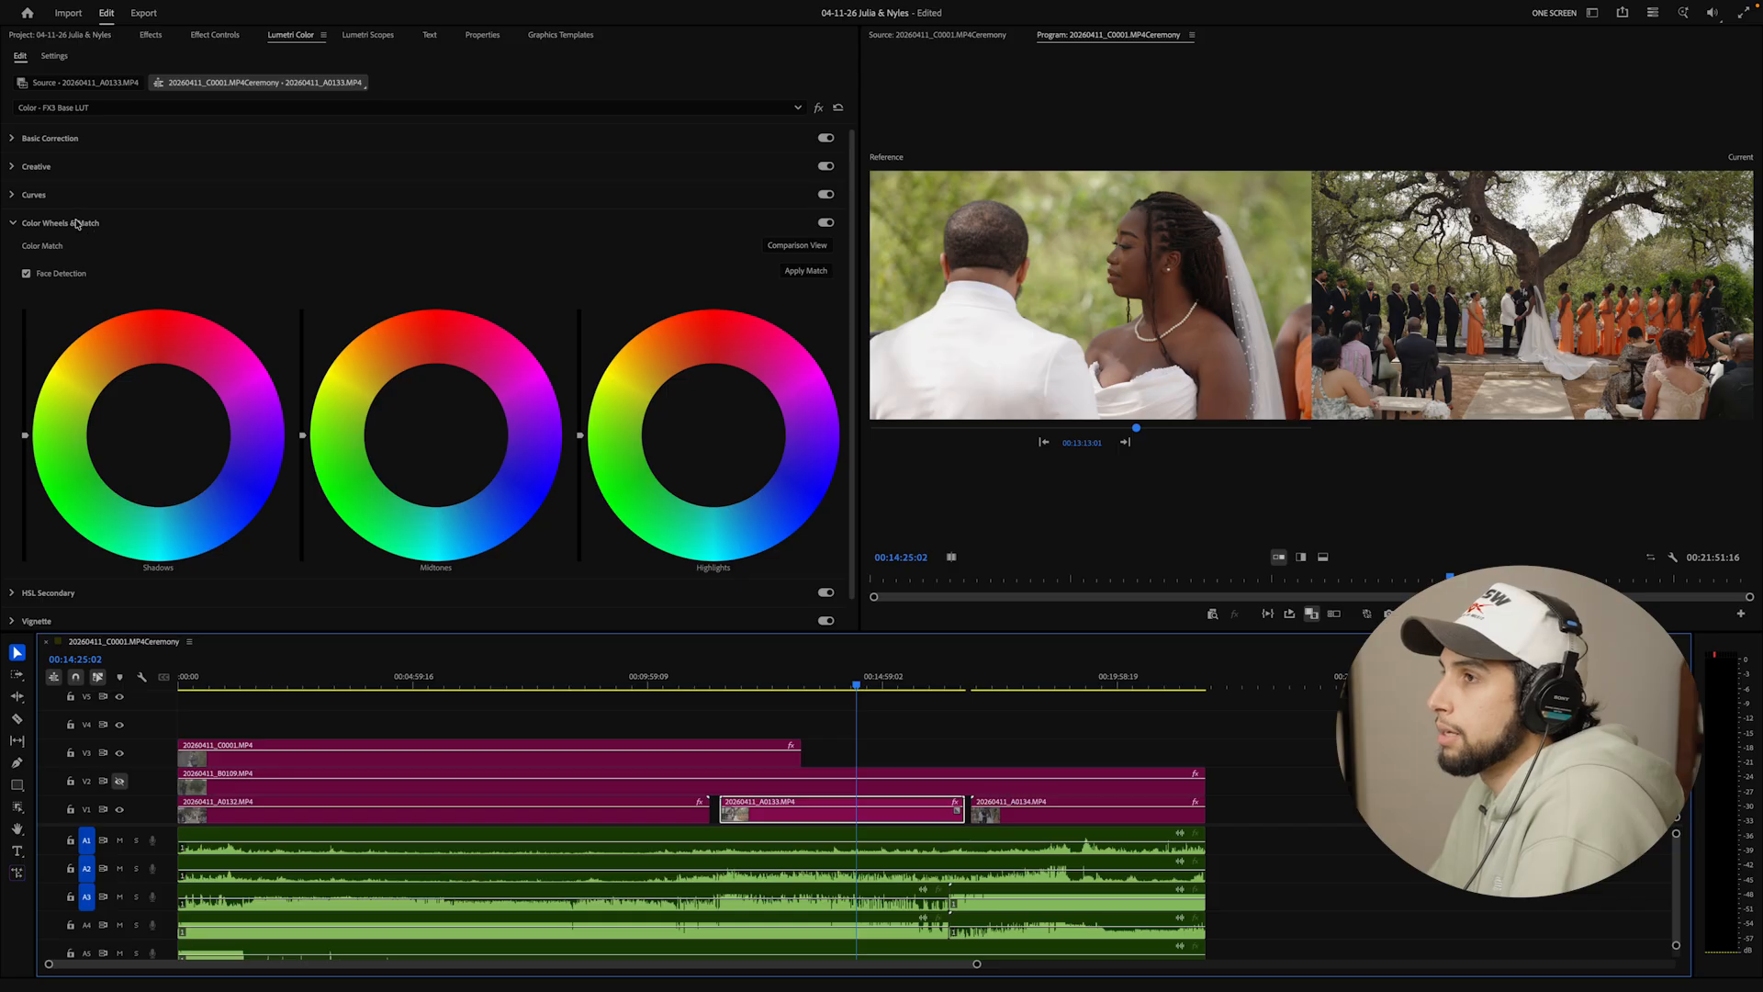
left_click(812, 277)
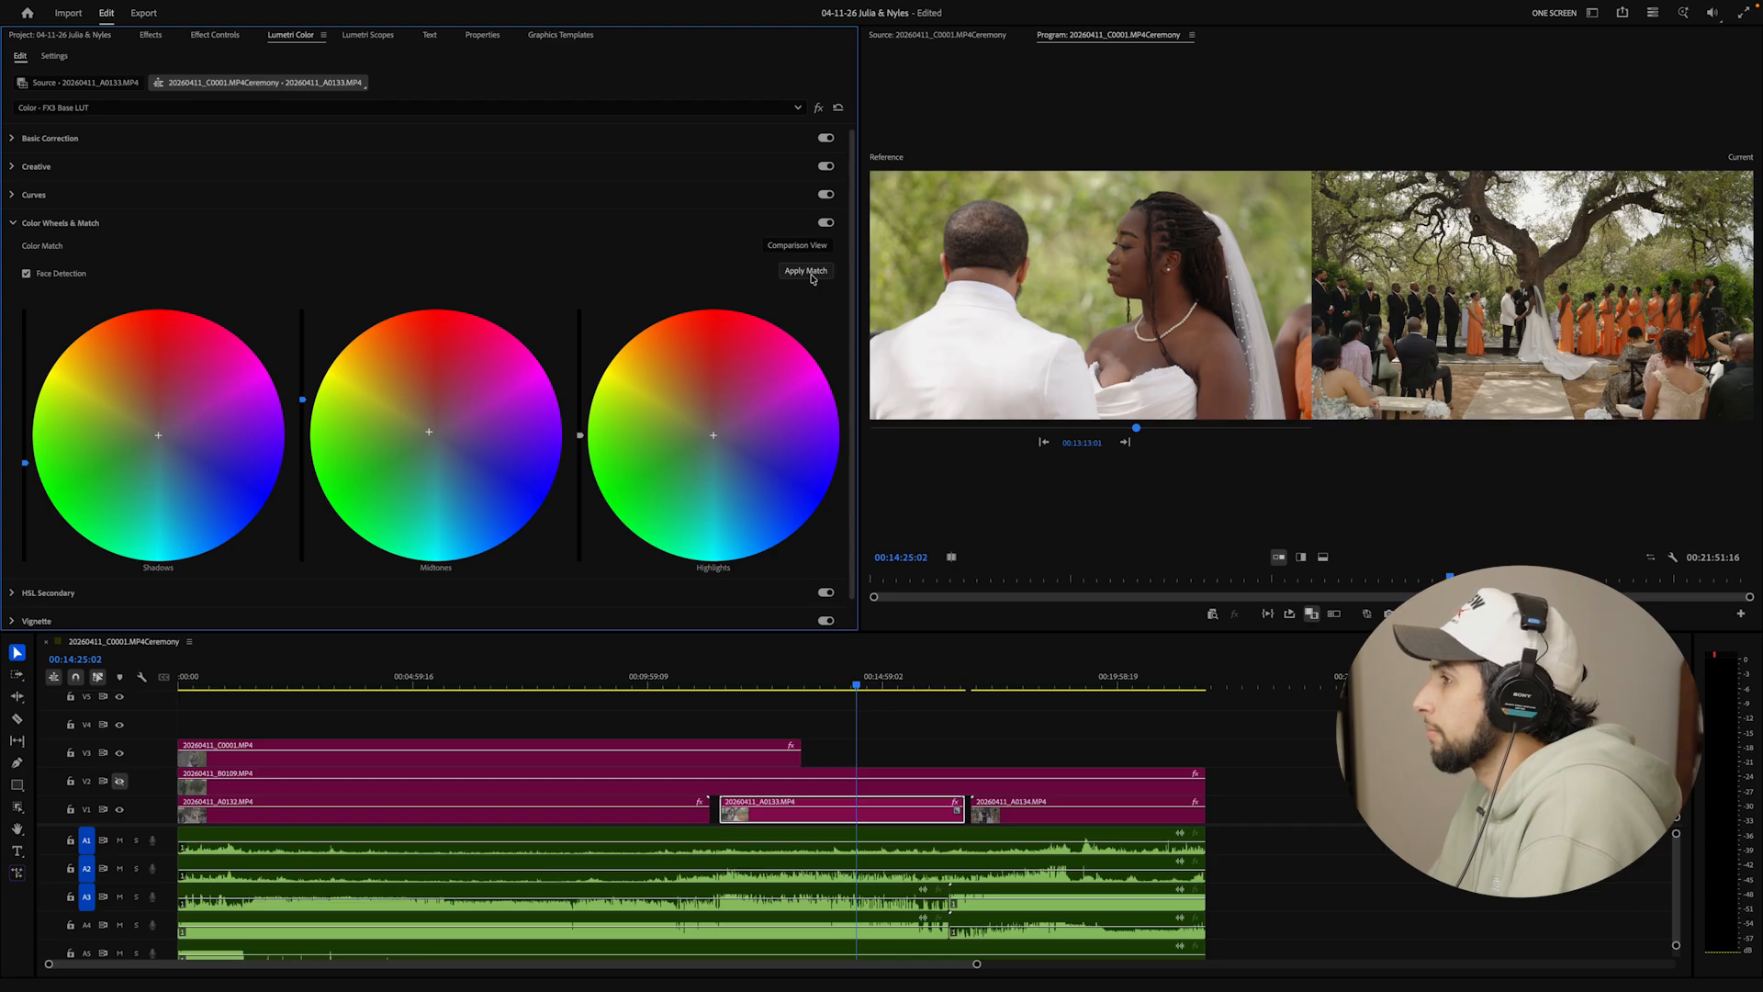
left_click(826, 223)
left_click(827, 223)
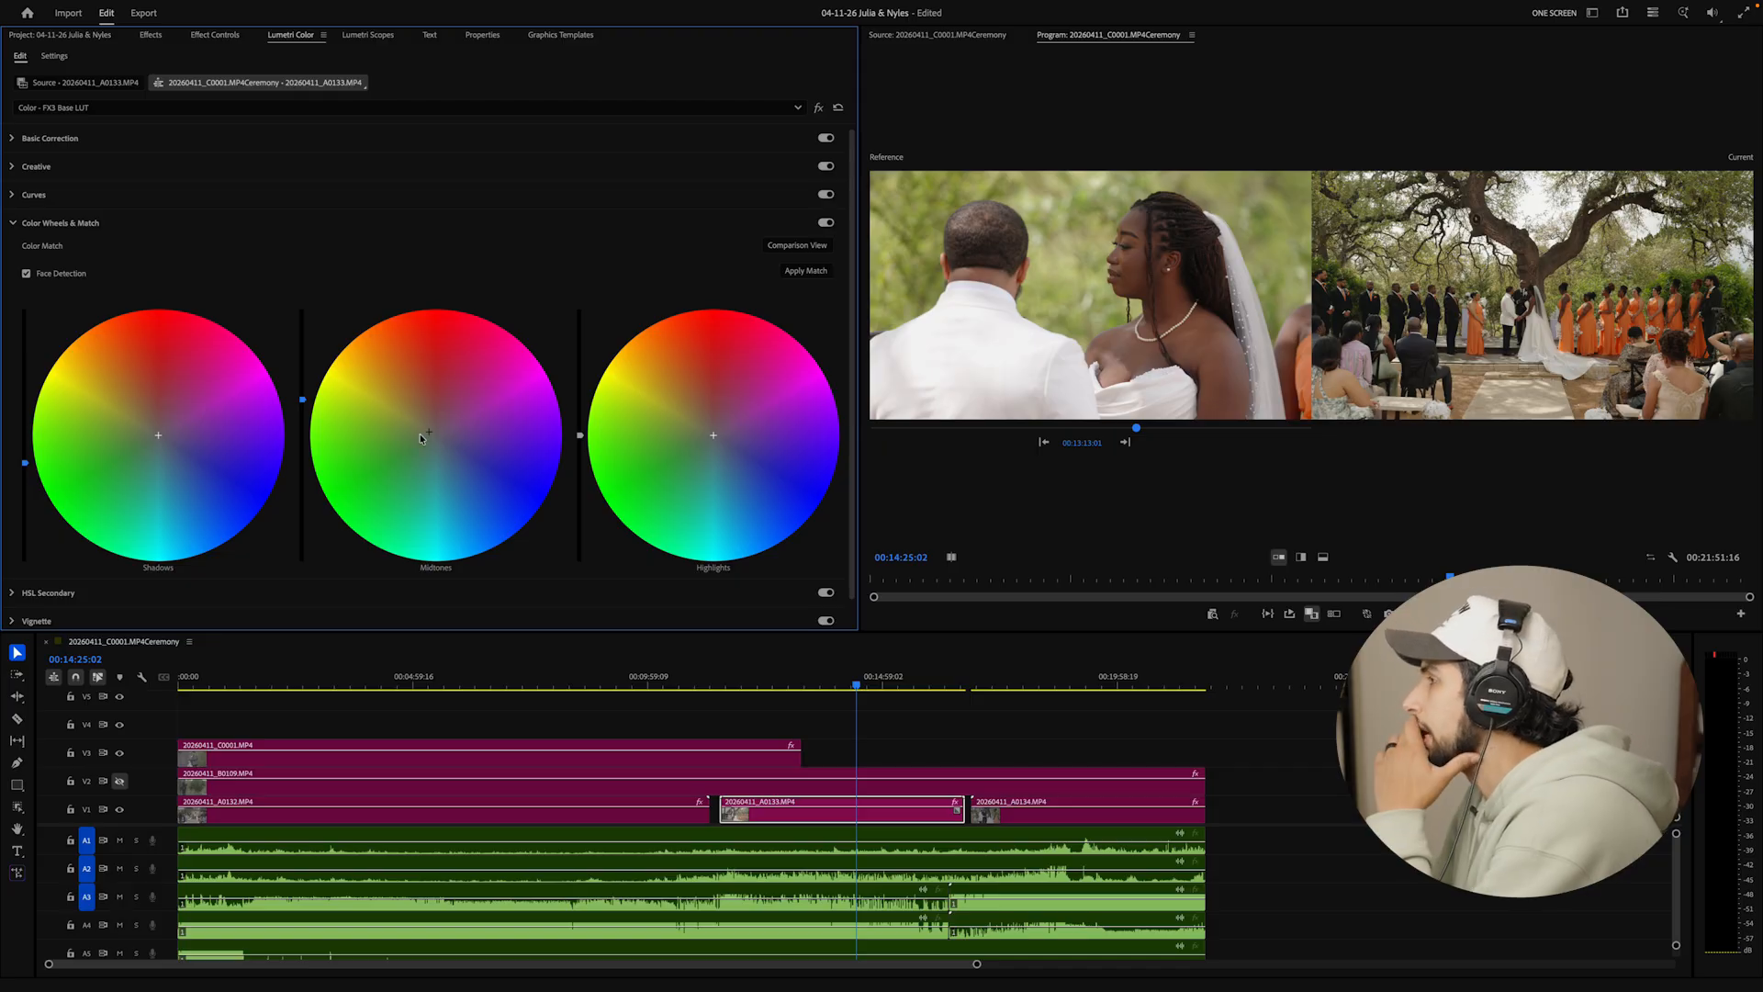
Raise the A0133 clip's Basic Correction tint to about 2.5 and turn the output of track V2 back on to compare angles
left_click(41, 138)
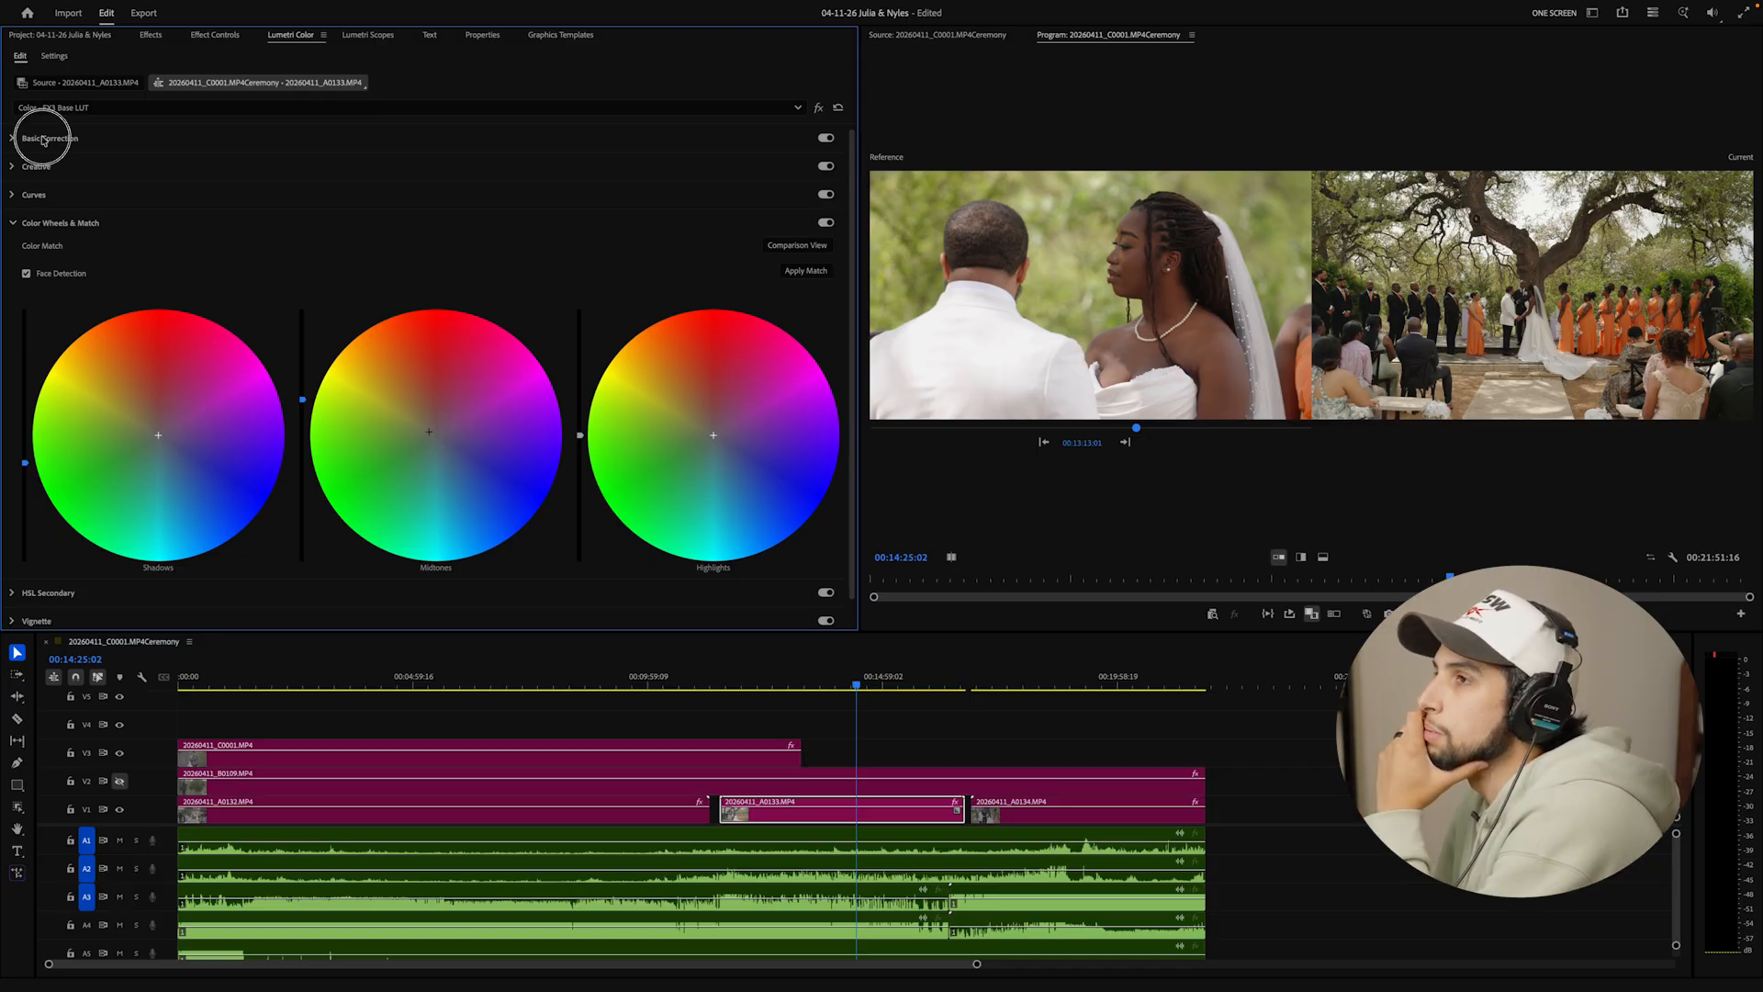
left_click_drag(452, 311, 458, 310)
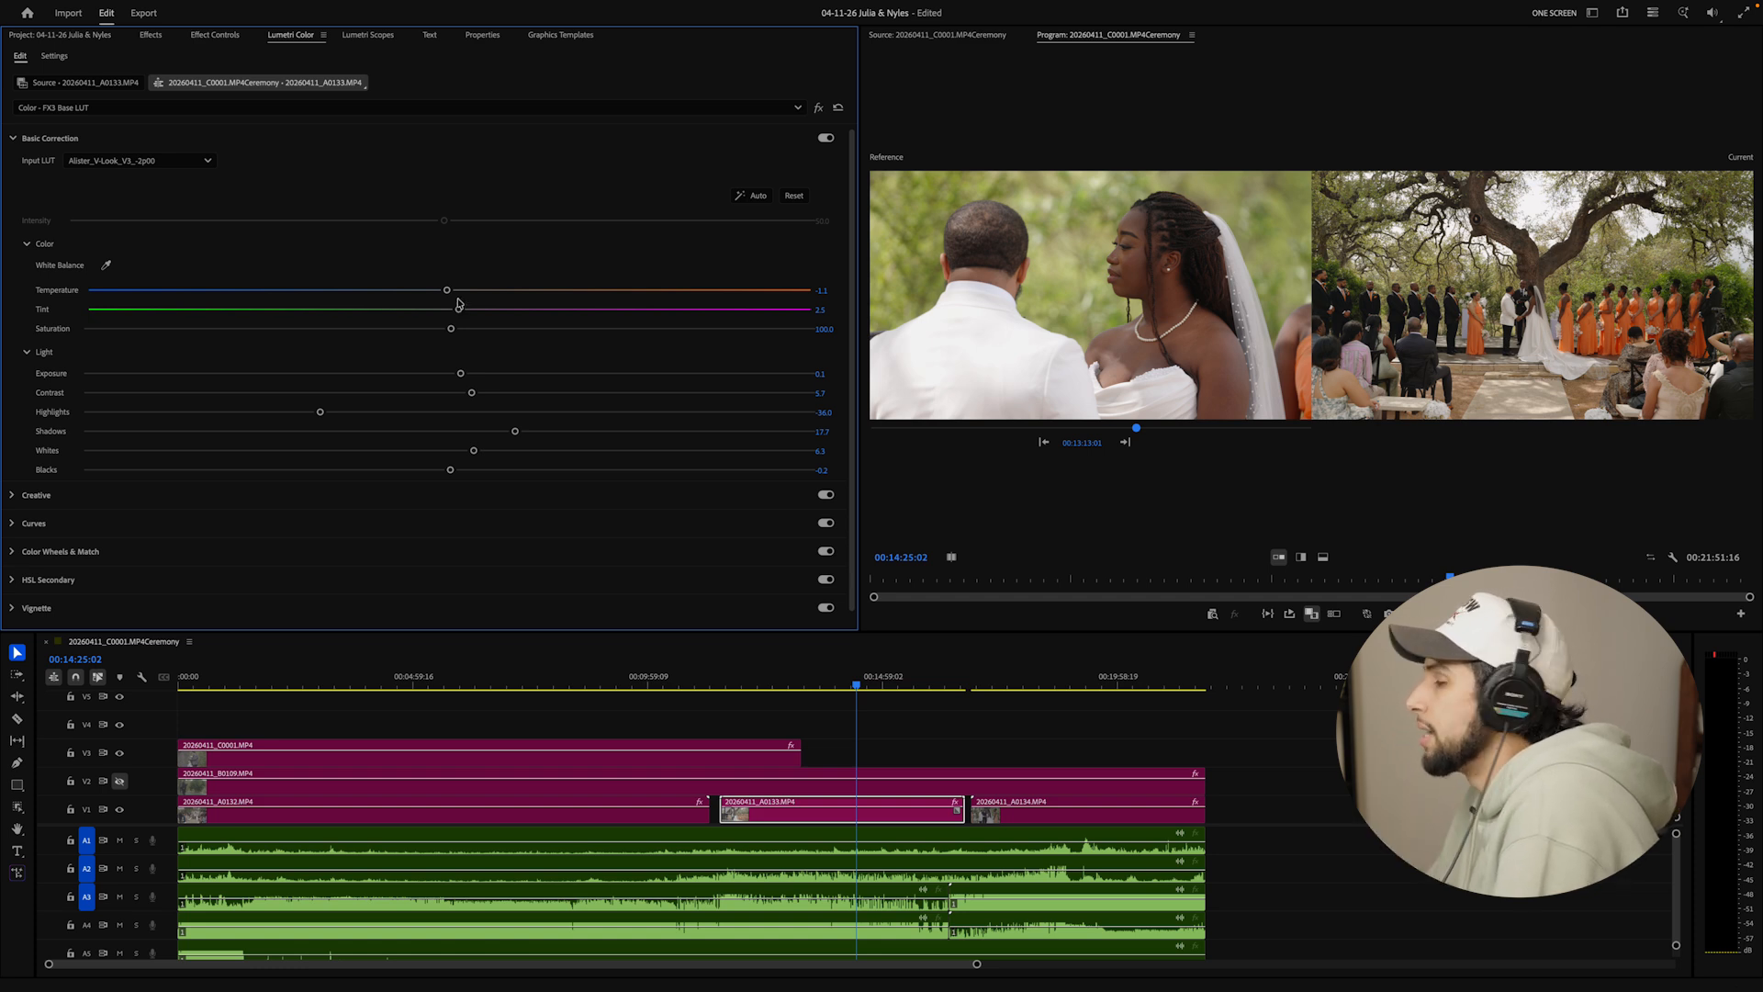
left_click(120, 781)
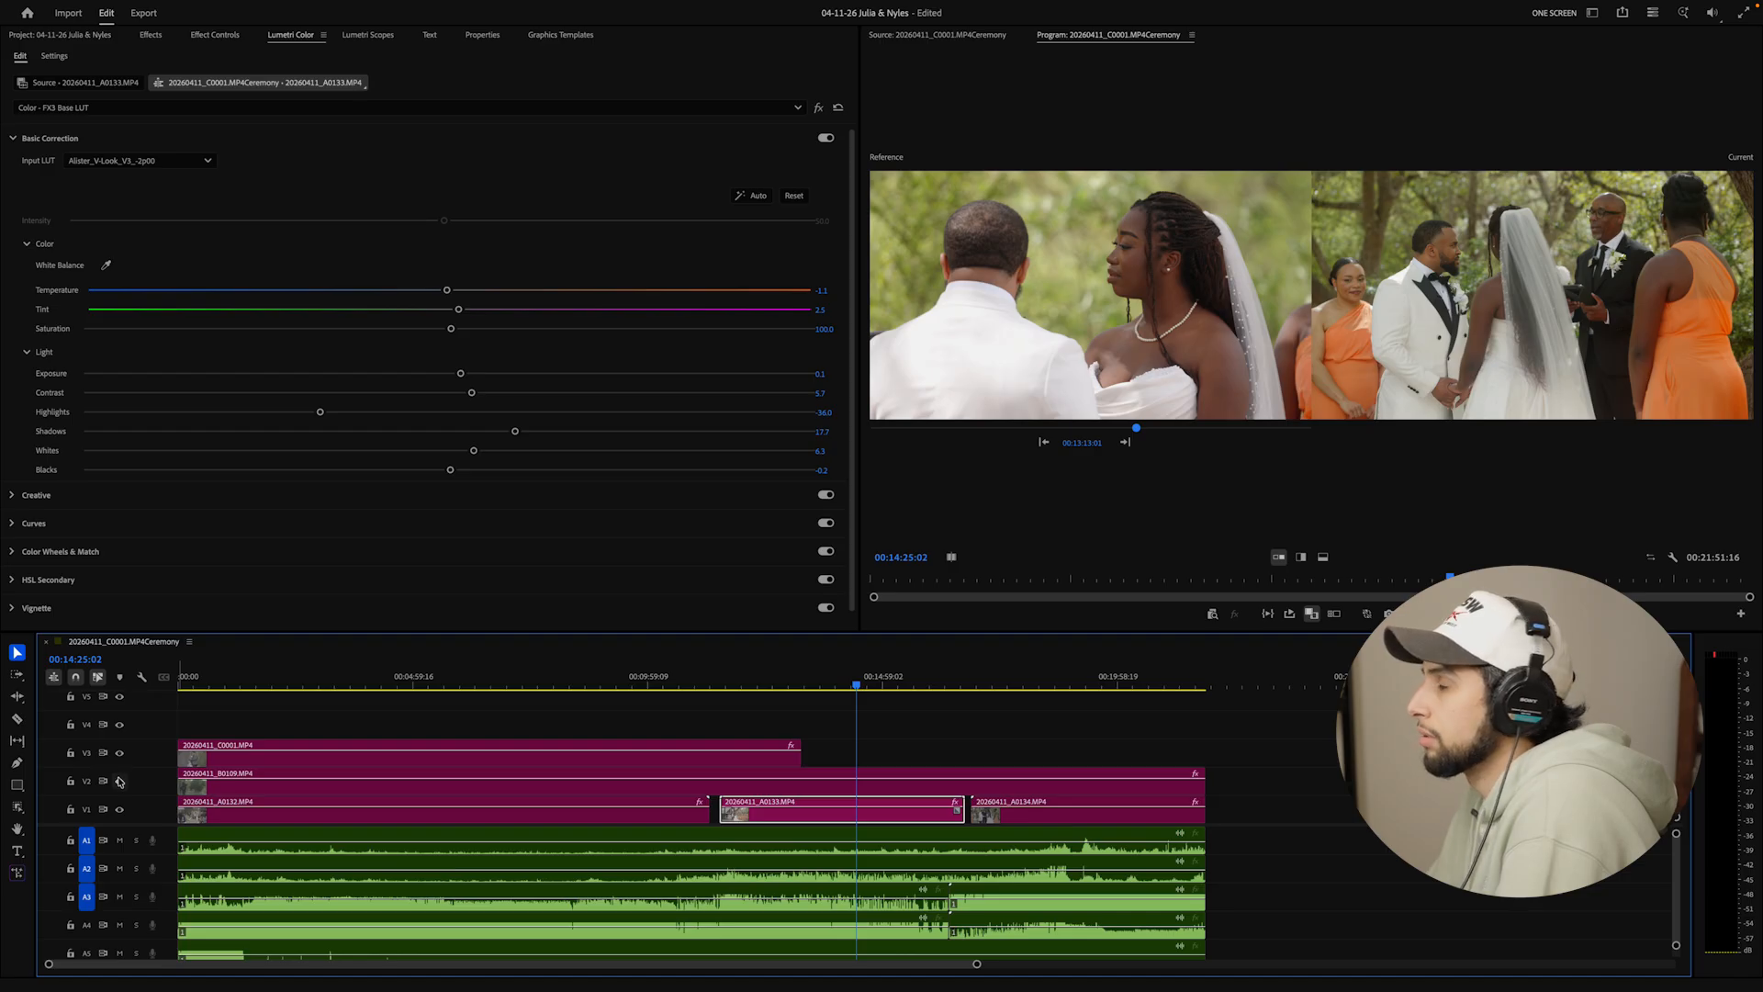
left_click(119, 782)
left_click(119, 781)
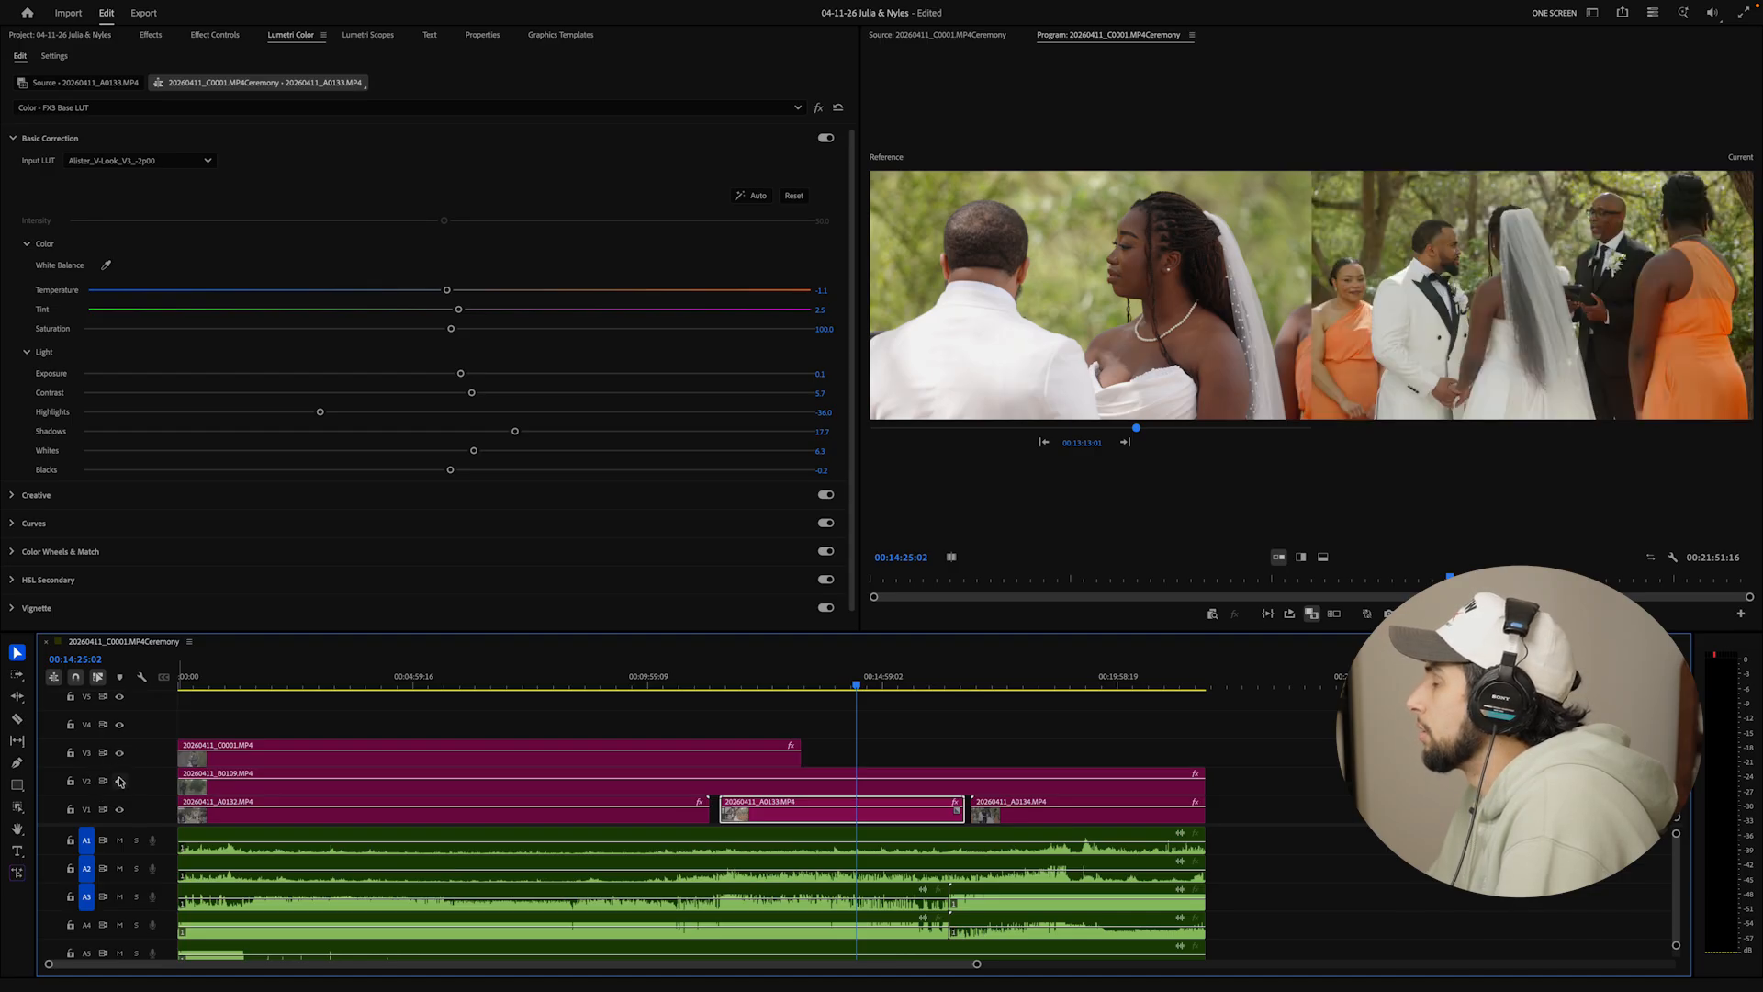
Set the Basic Correction tint of the B0109 clip on V2 to 1.7
left_click(229, 781)
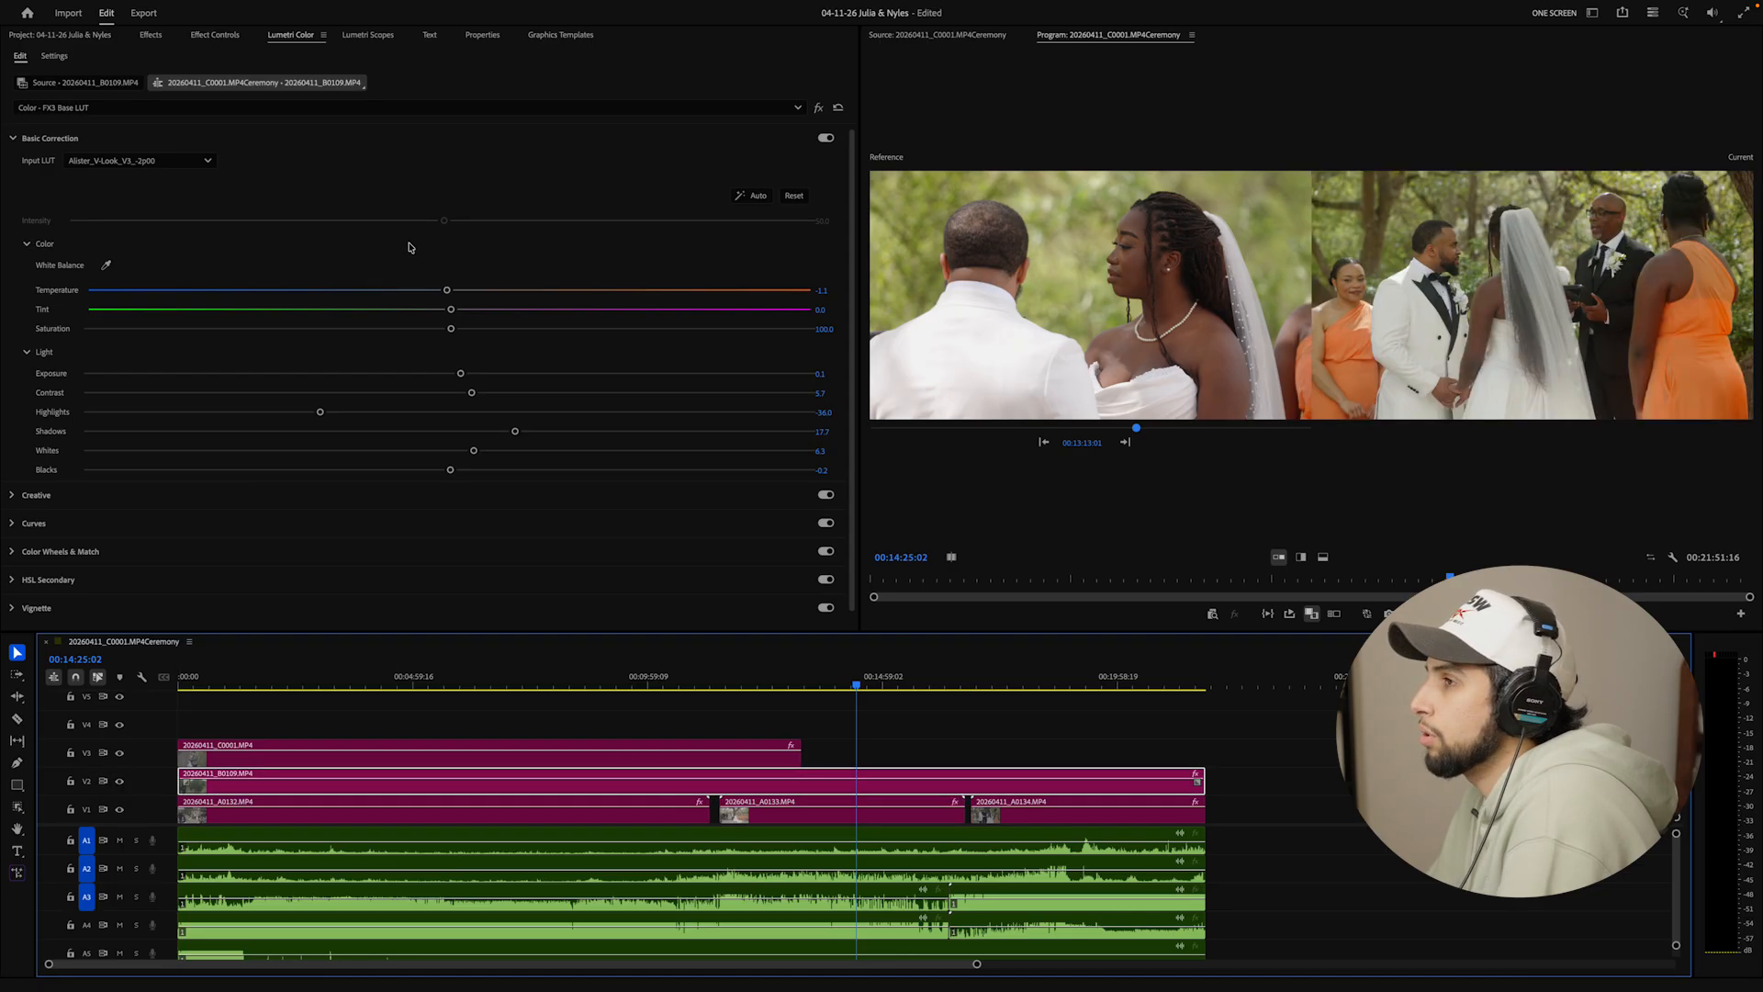
left_click(452, 311)
left_click_drag(452, 314, 456, 313)
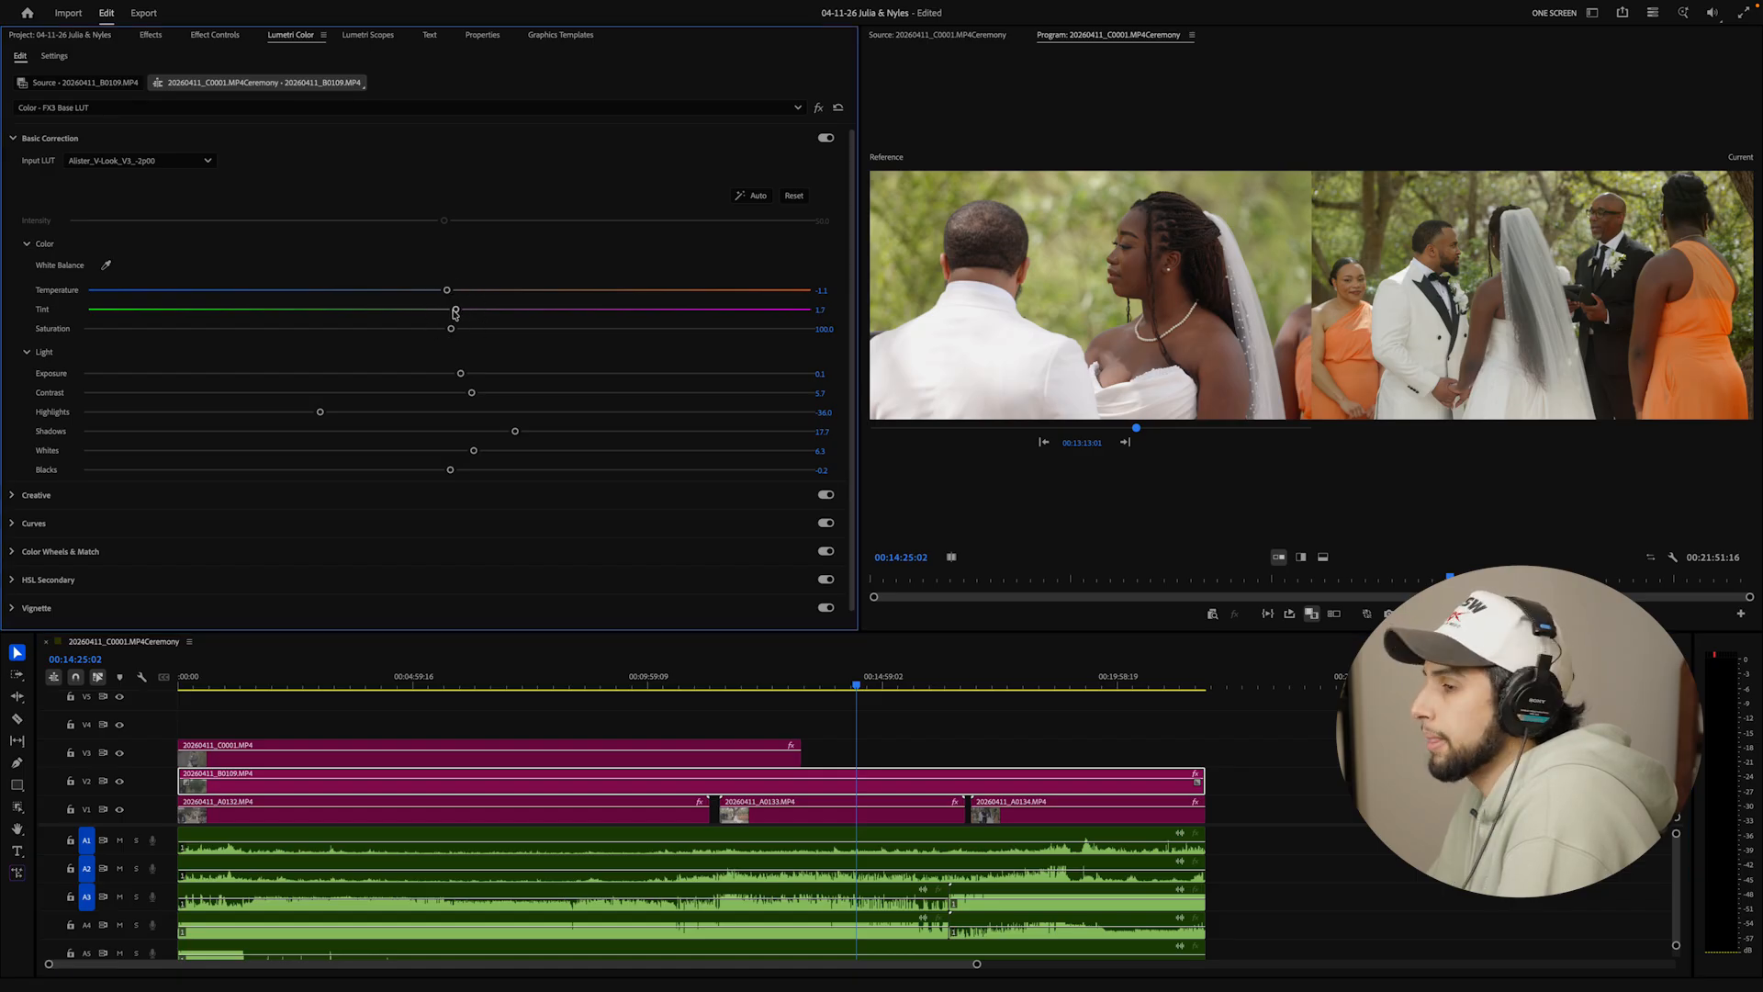
Remove only the Lumetri Color effect from the A0132 and A0134 clips on V1, leaving motion, opacity and time remapping out
left_click(382, 814)
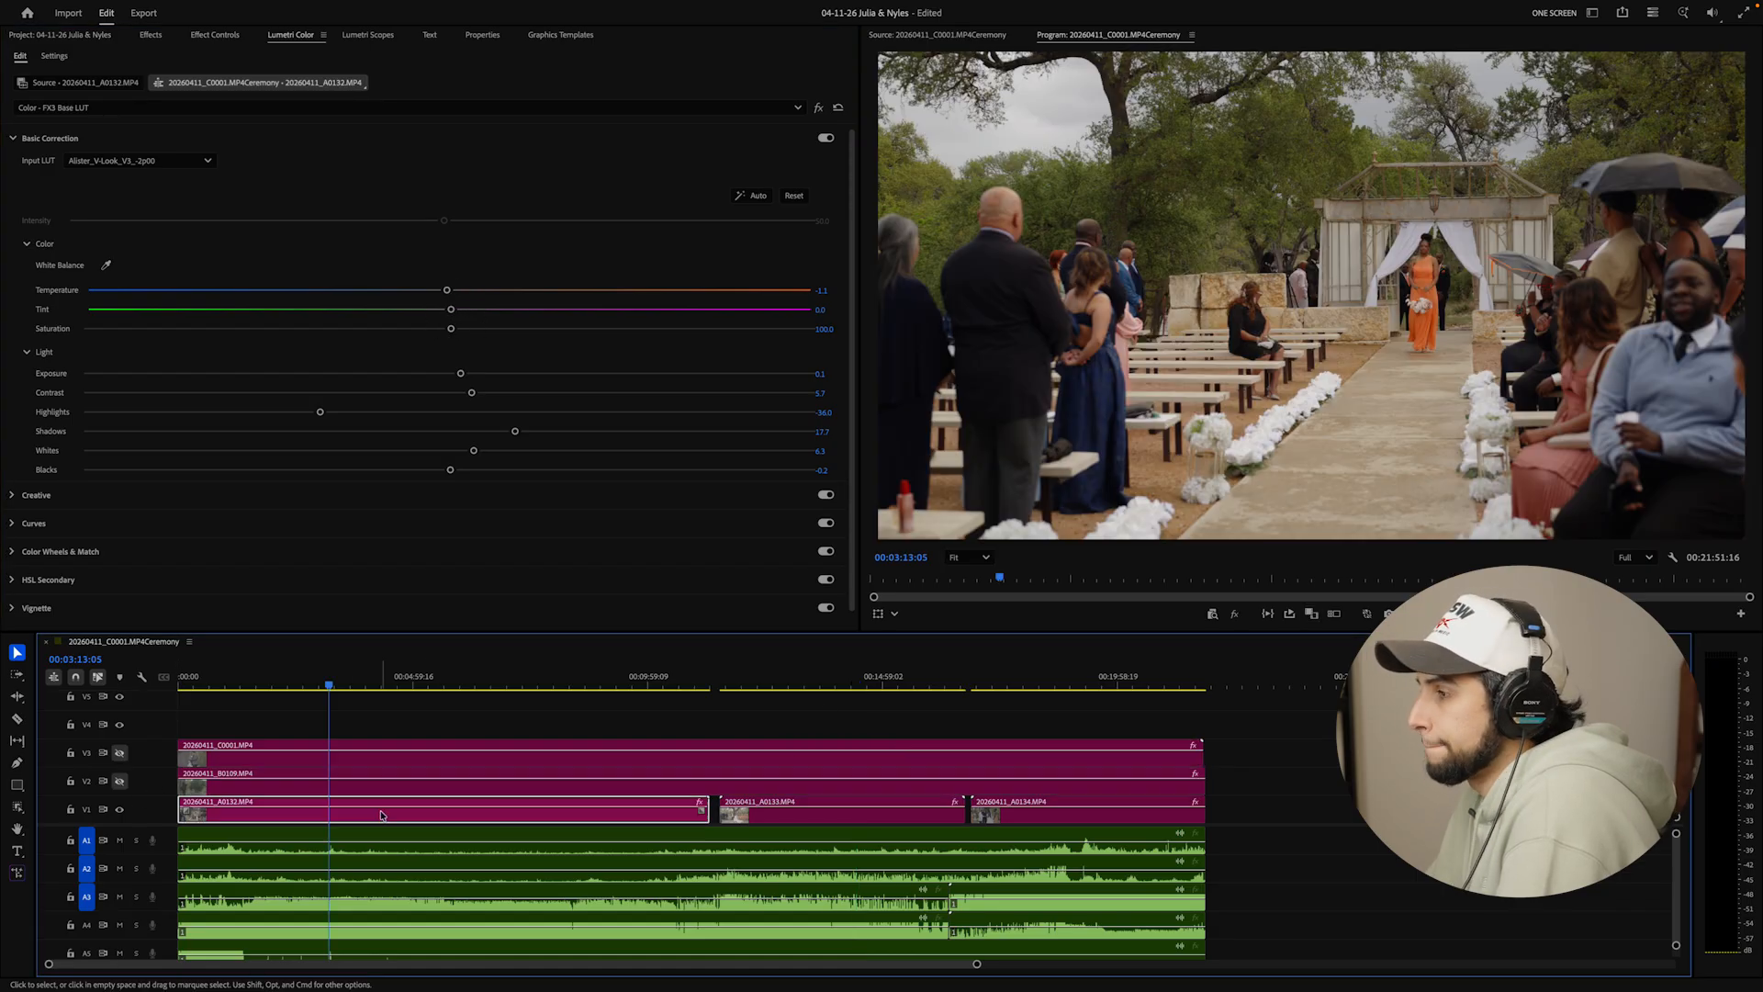
left_click(1015, 806, "shift")
right_click(1032, 806)
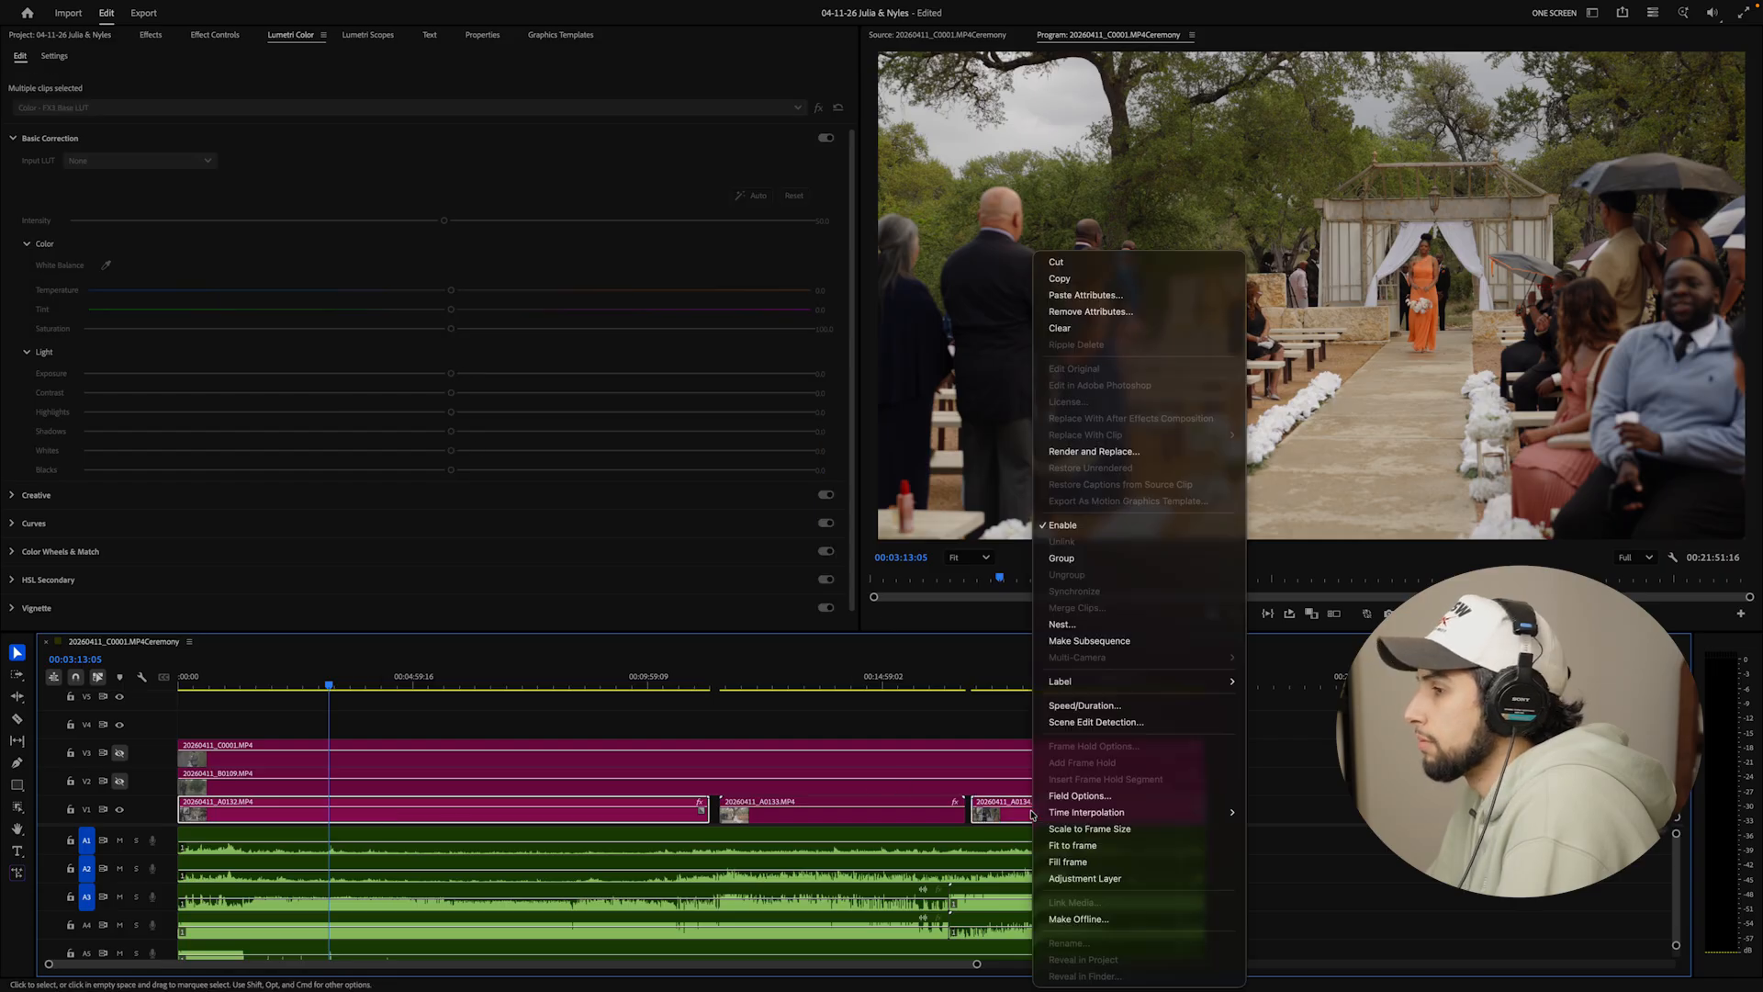
left_click(1123, 315)
left_click(773, 393)
left_click(773, 377)
left_click(773, 343)
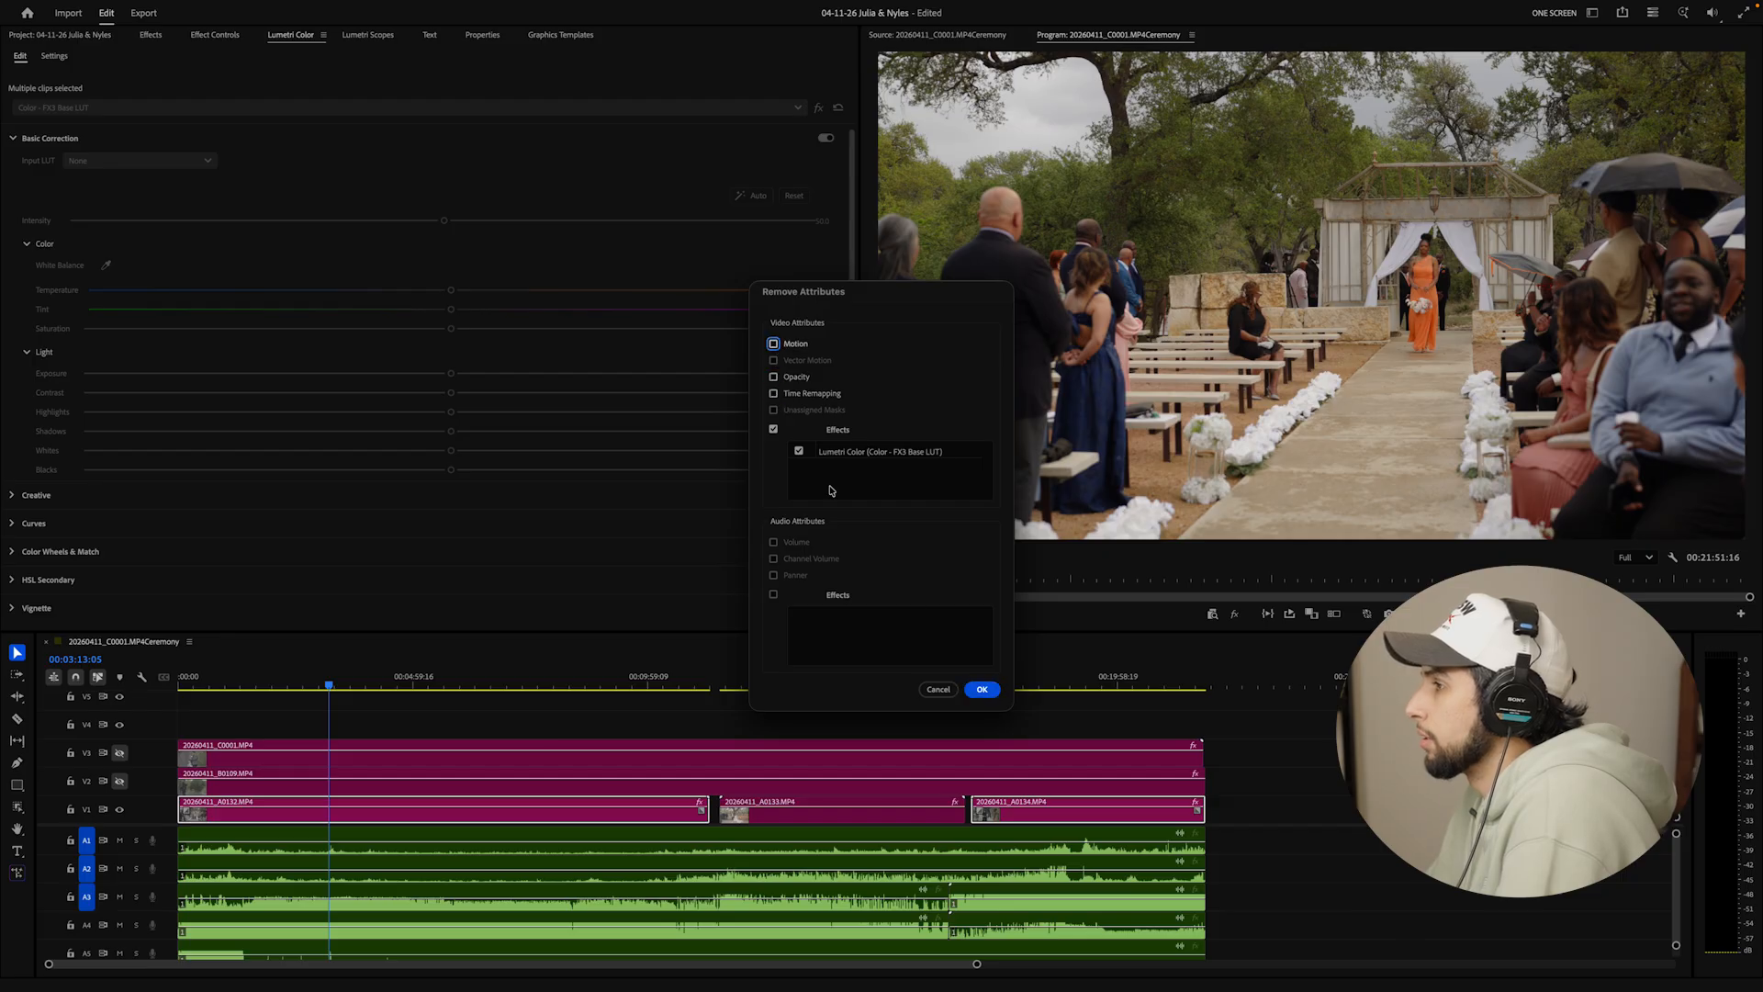
left_click(981, 690)
Copy the A0133 clip's Lumetri Color grade and paste it as an attribute onto the A0132 and A0134 clips
left_click(633, 818)
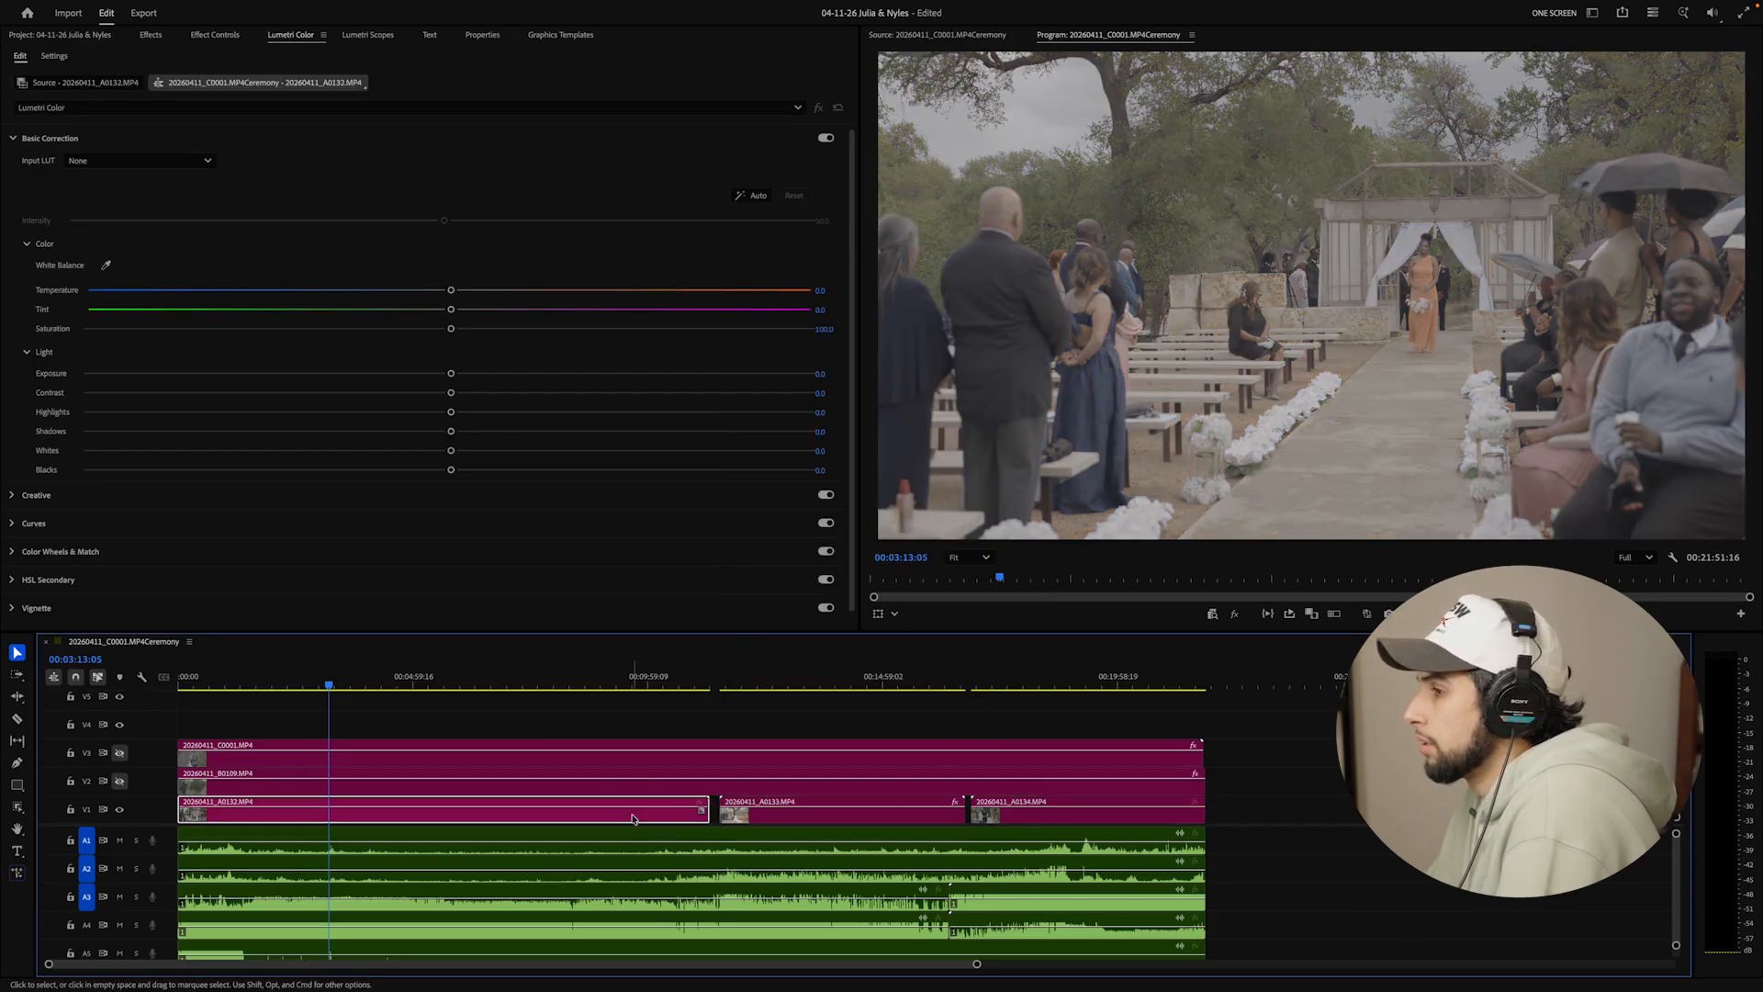
left_click(831, 823)
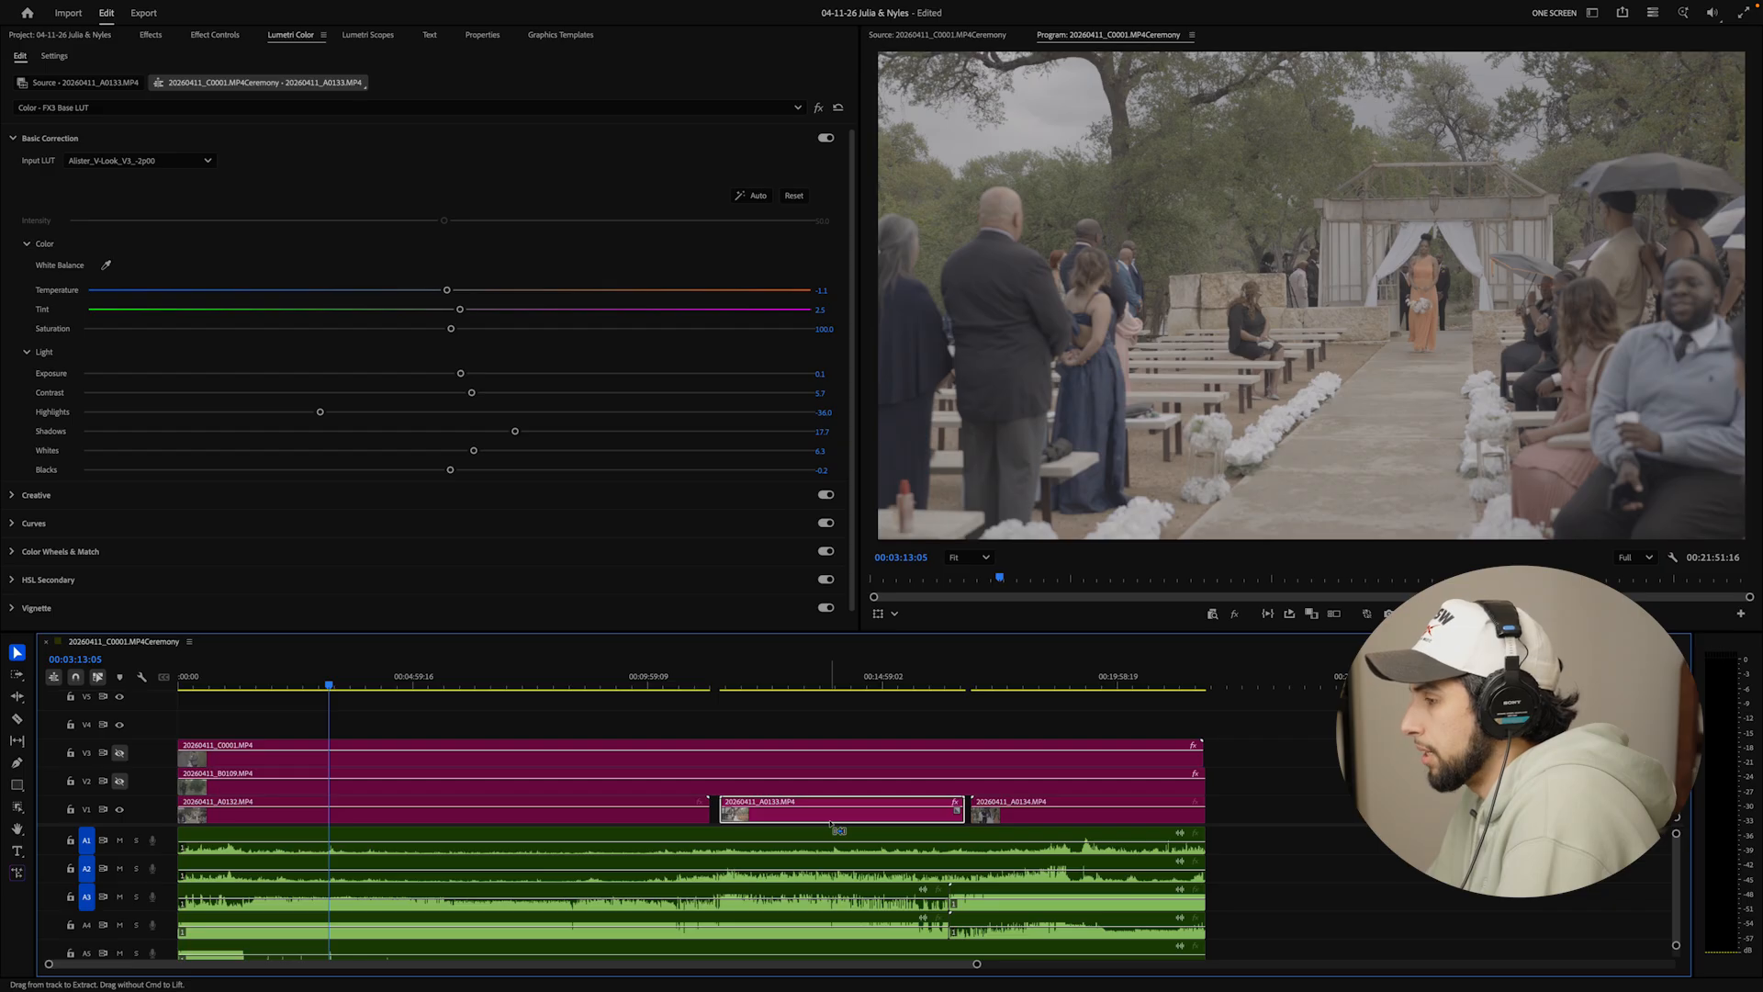
left_click(633, 816)
left_click(1056, 813, "shift")
right_click(1075, 813)
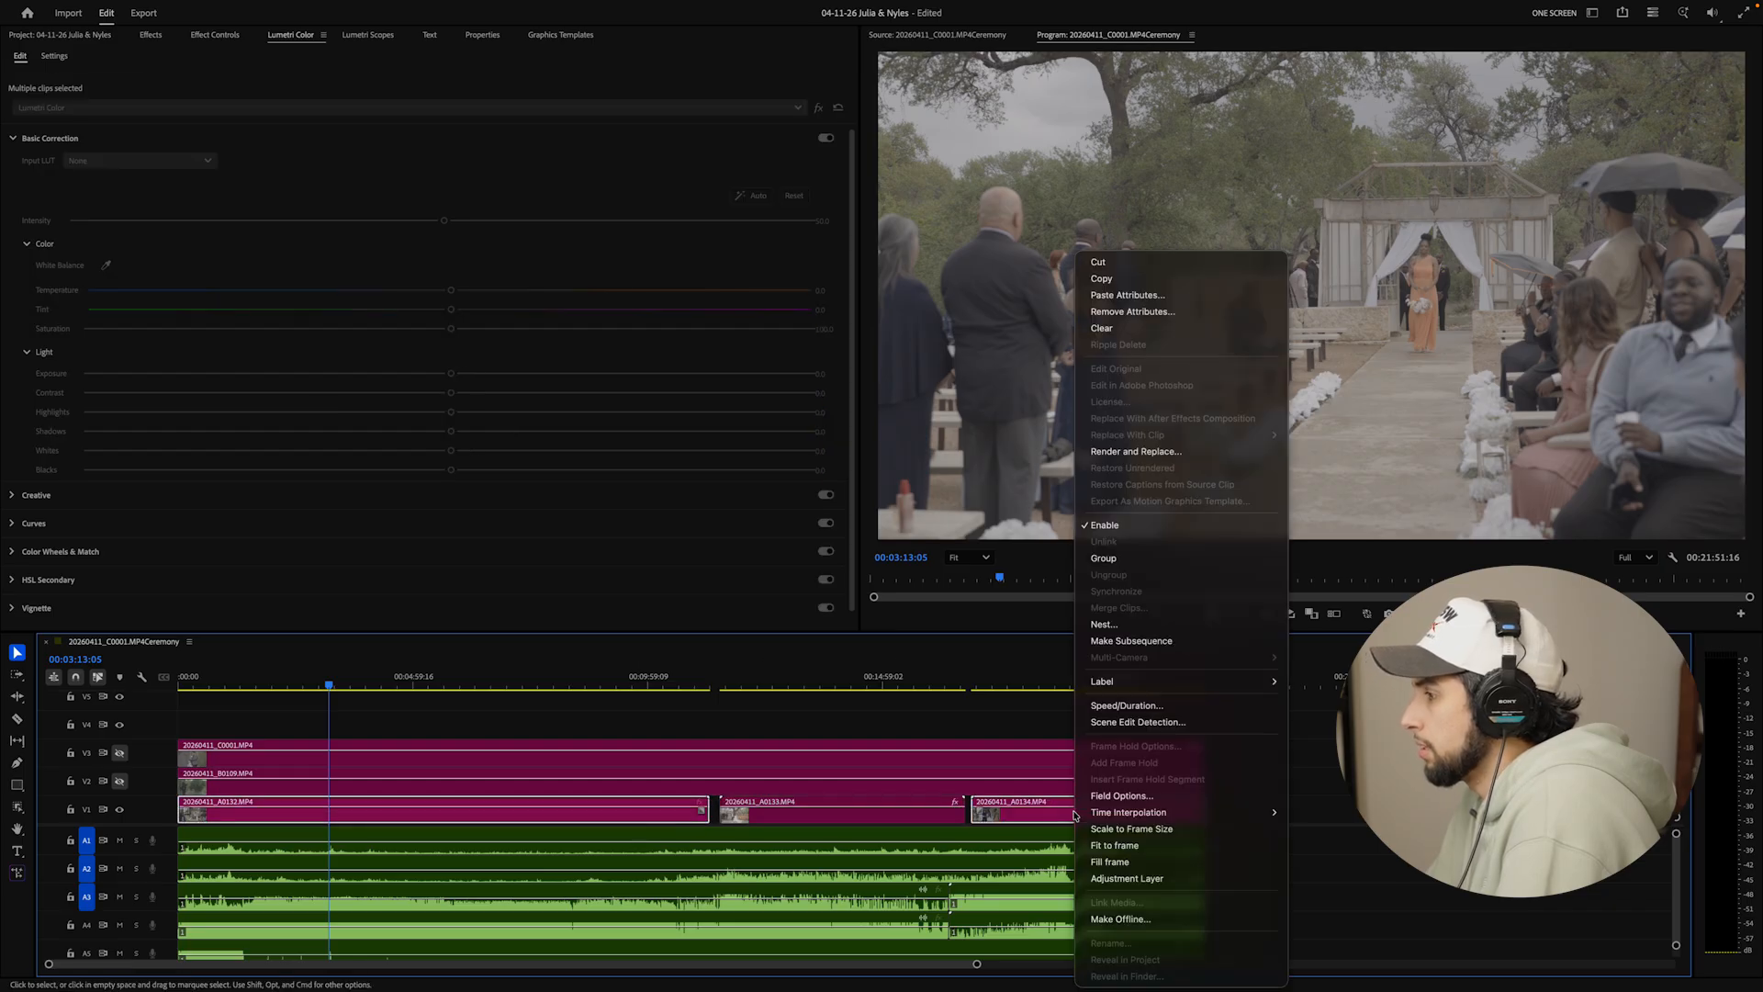
left_click(1135, 295)
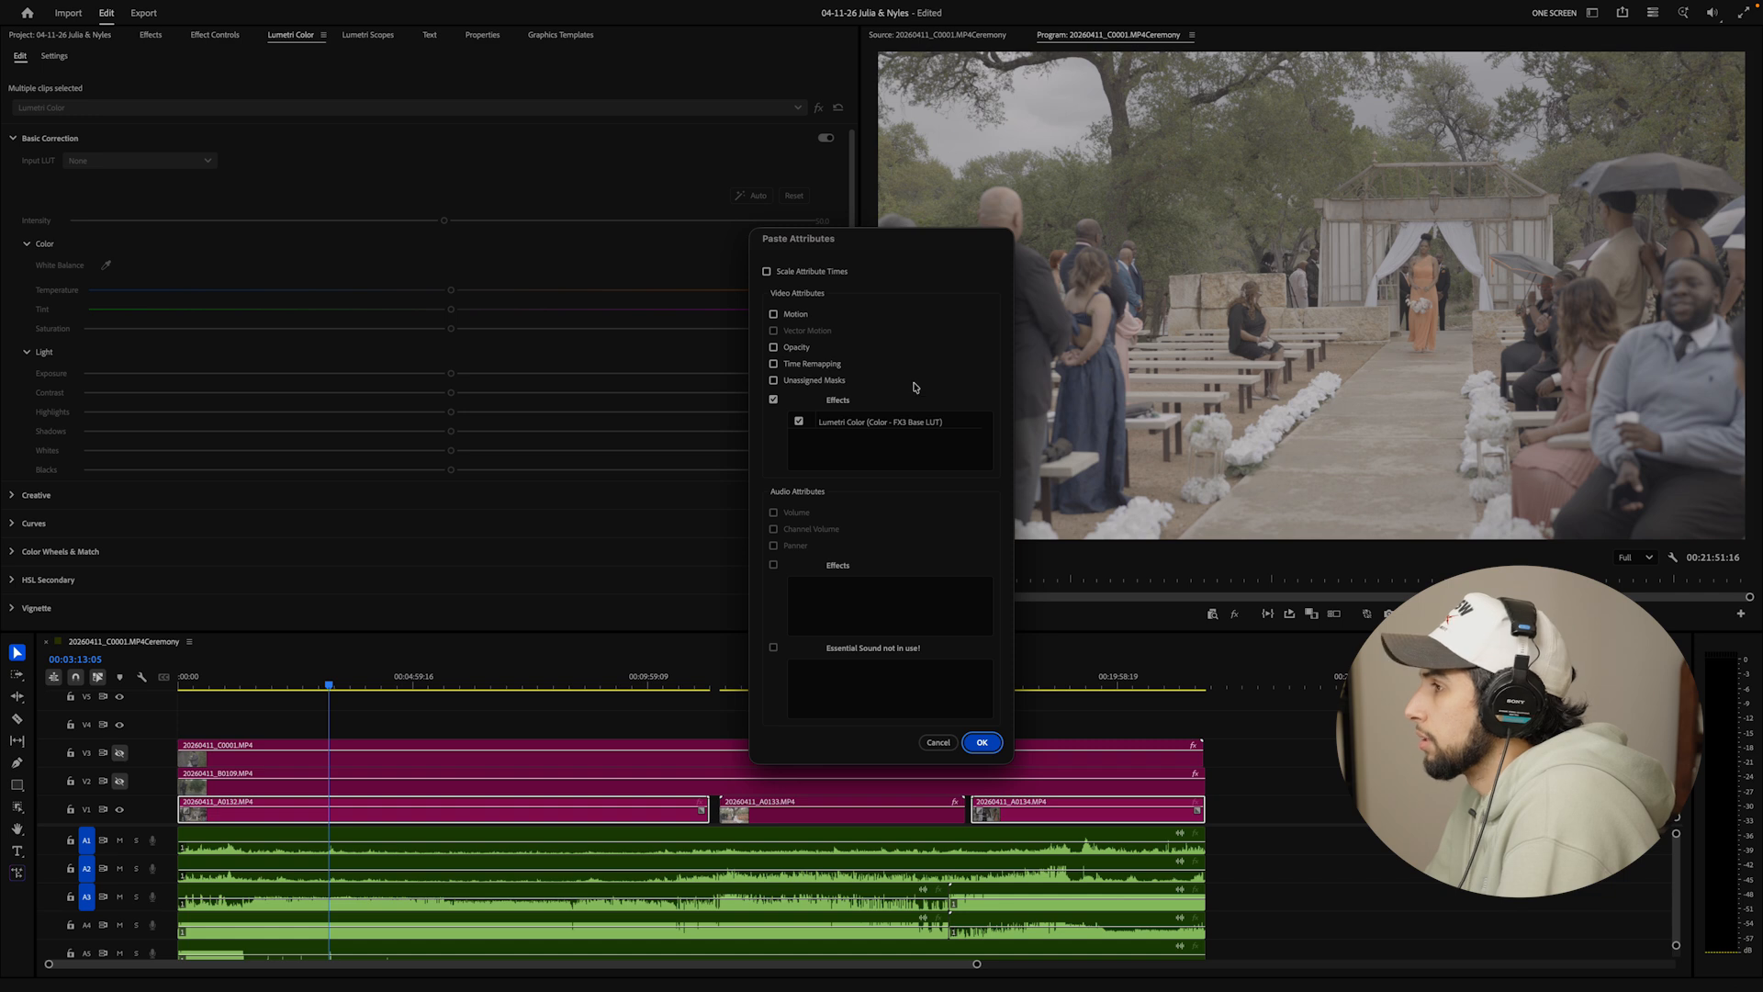
key("Return")
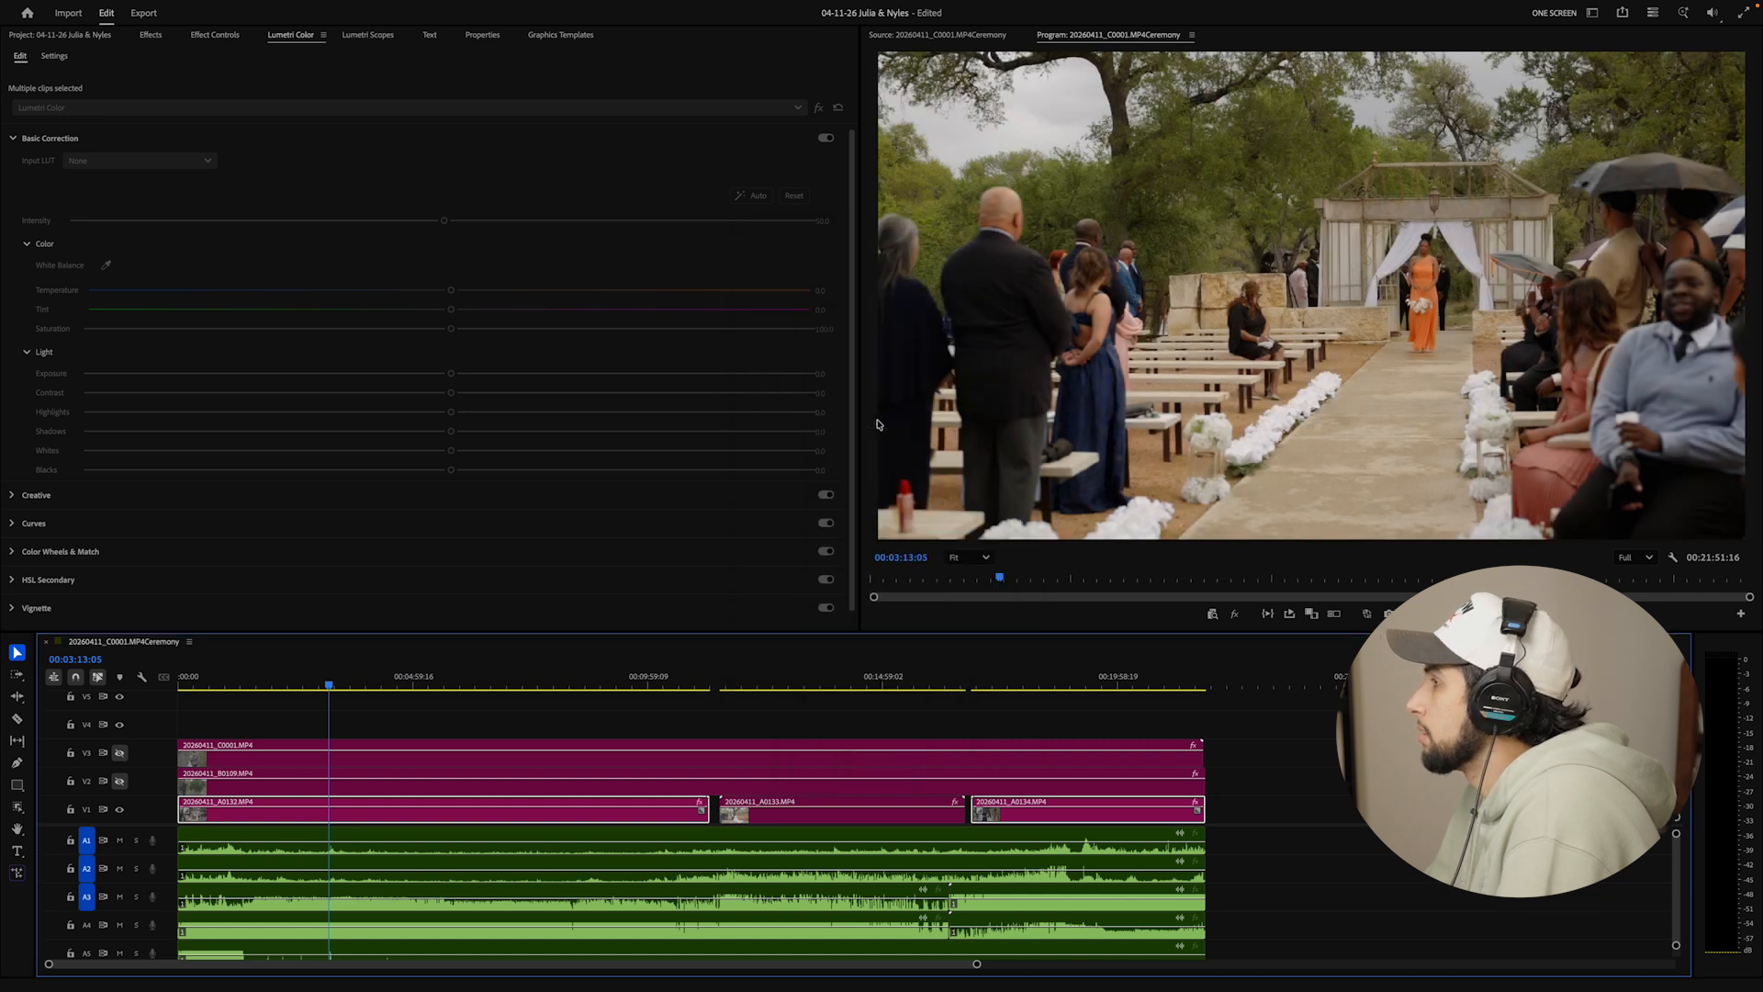
left_click(768, 813)
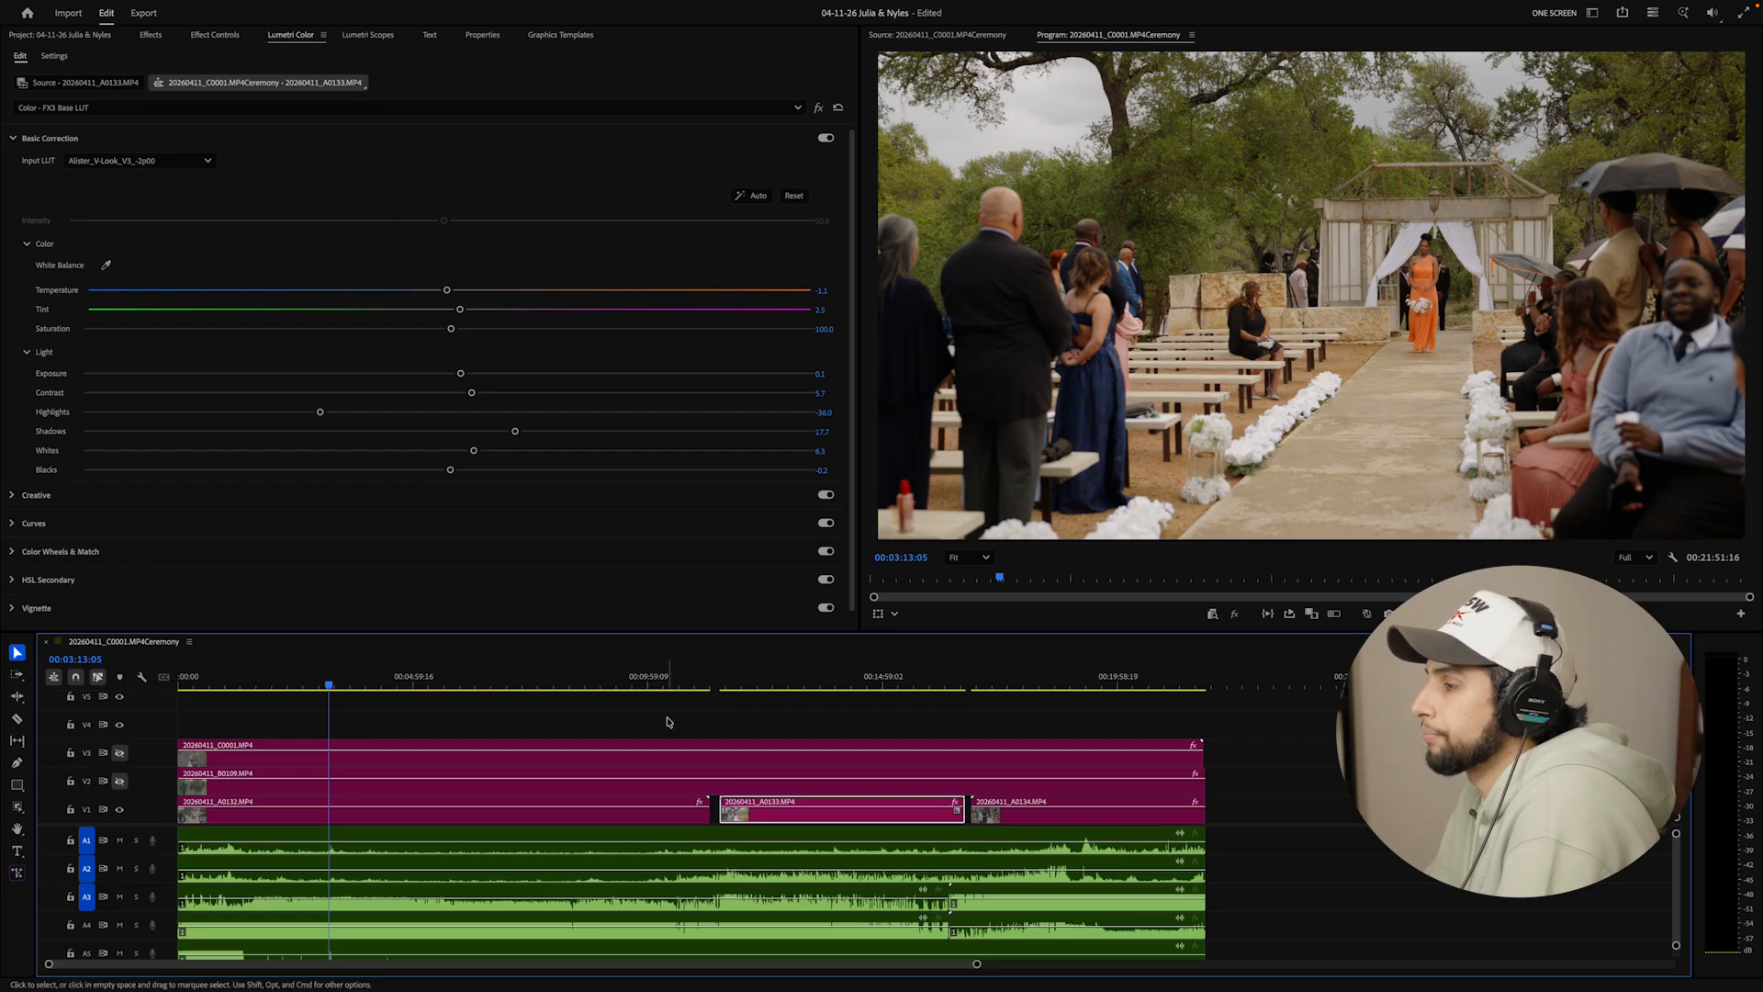
Return the playhead to the start of the sequence and turn the outputs of tracks V2 and V3 back on
left_click(783, 830)
left_click_drag(1092, 678, 125, 808)
left_click(119, 781)
left_click(119, 752)
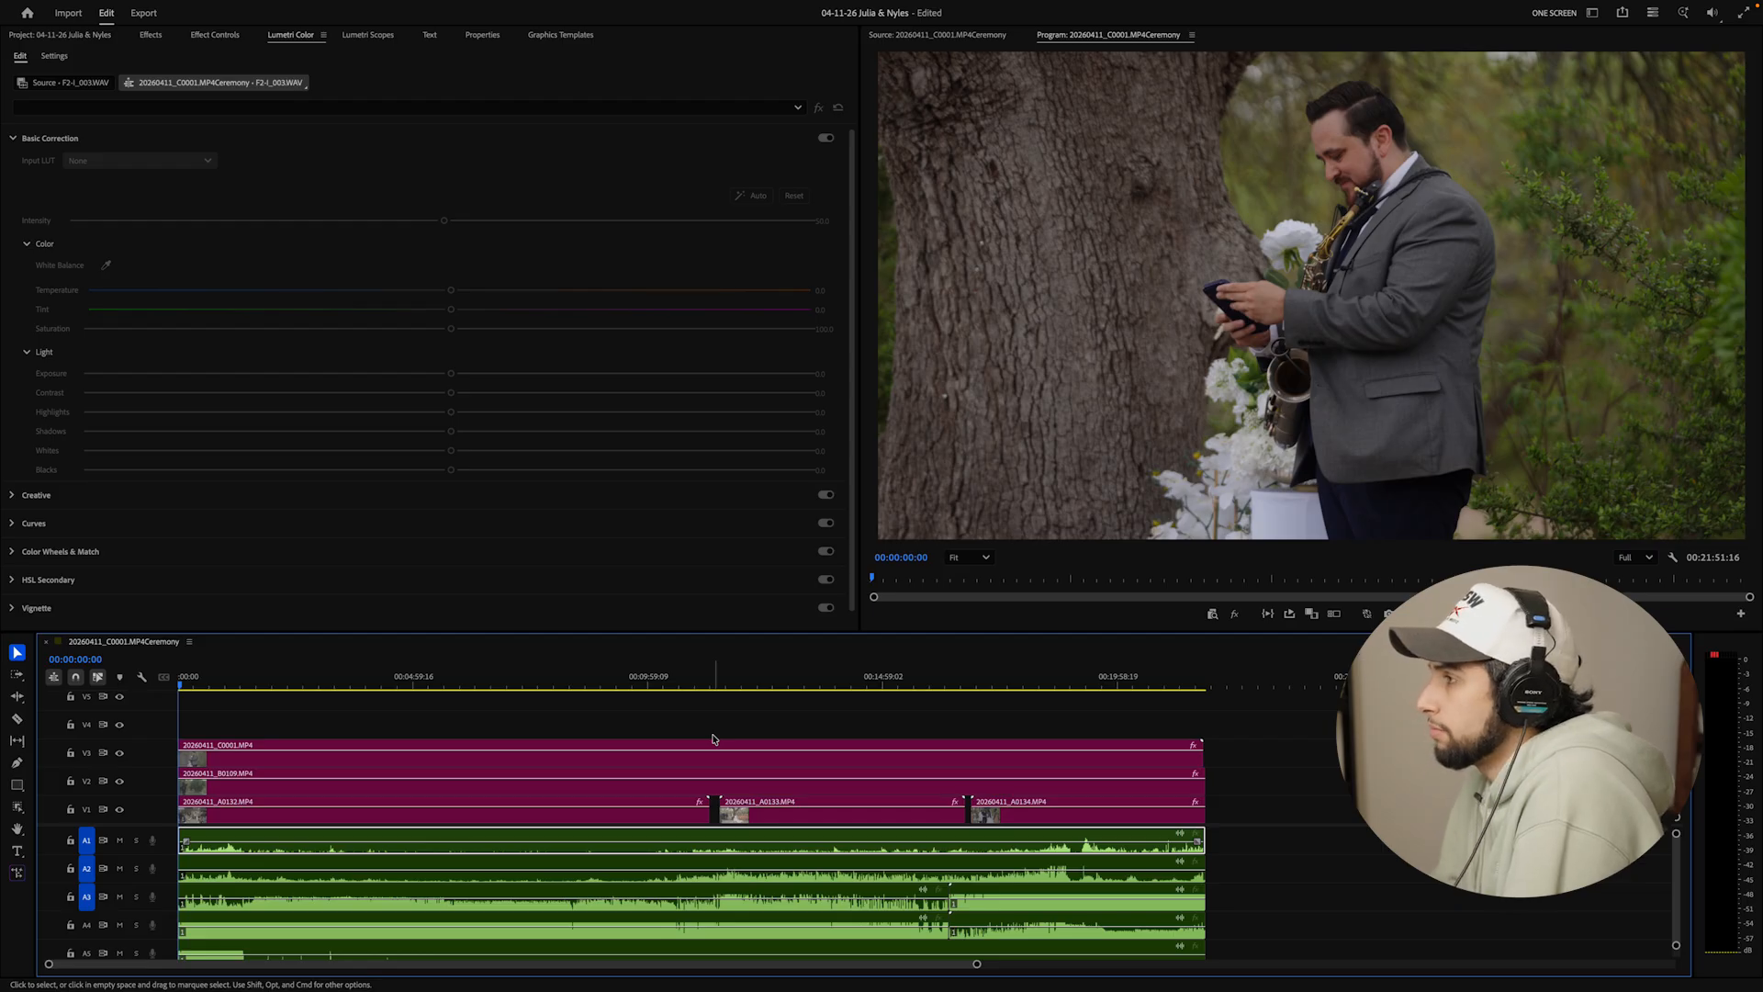
left_click_drag(1235, 819, 355, 818)
right_click(435, 815)
left_click(380, 817)
left_click(1235, 808)
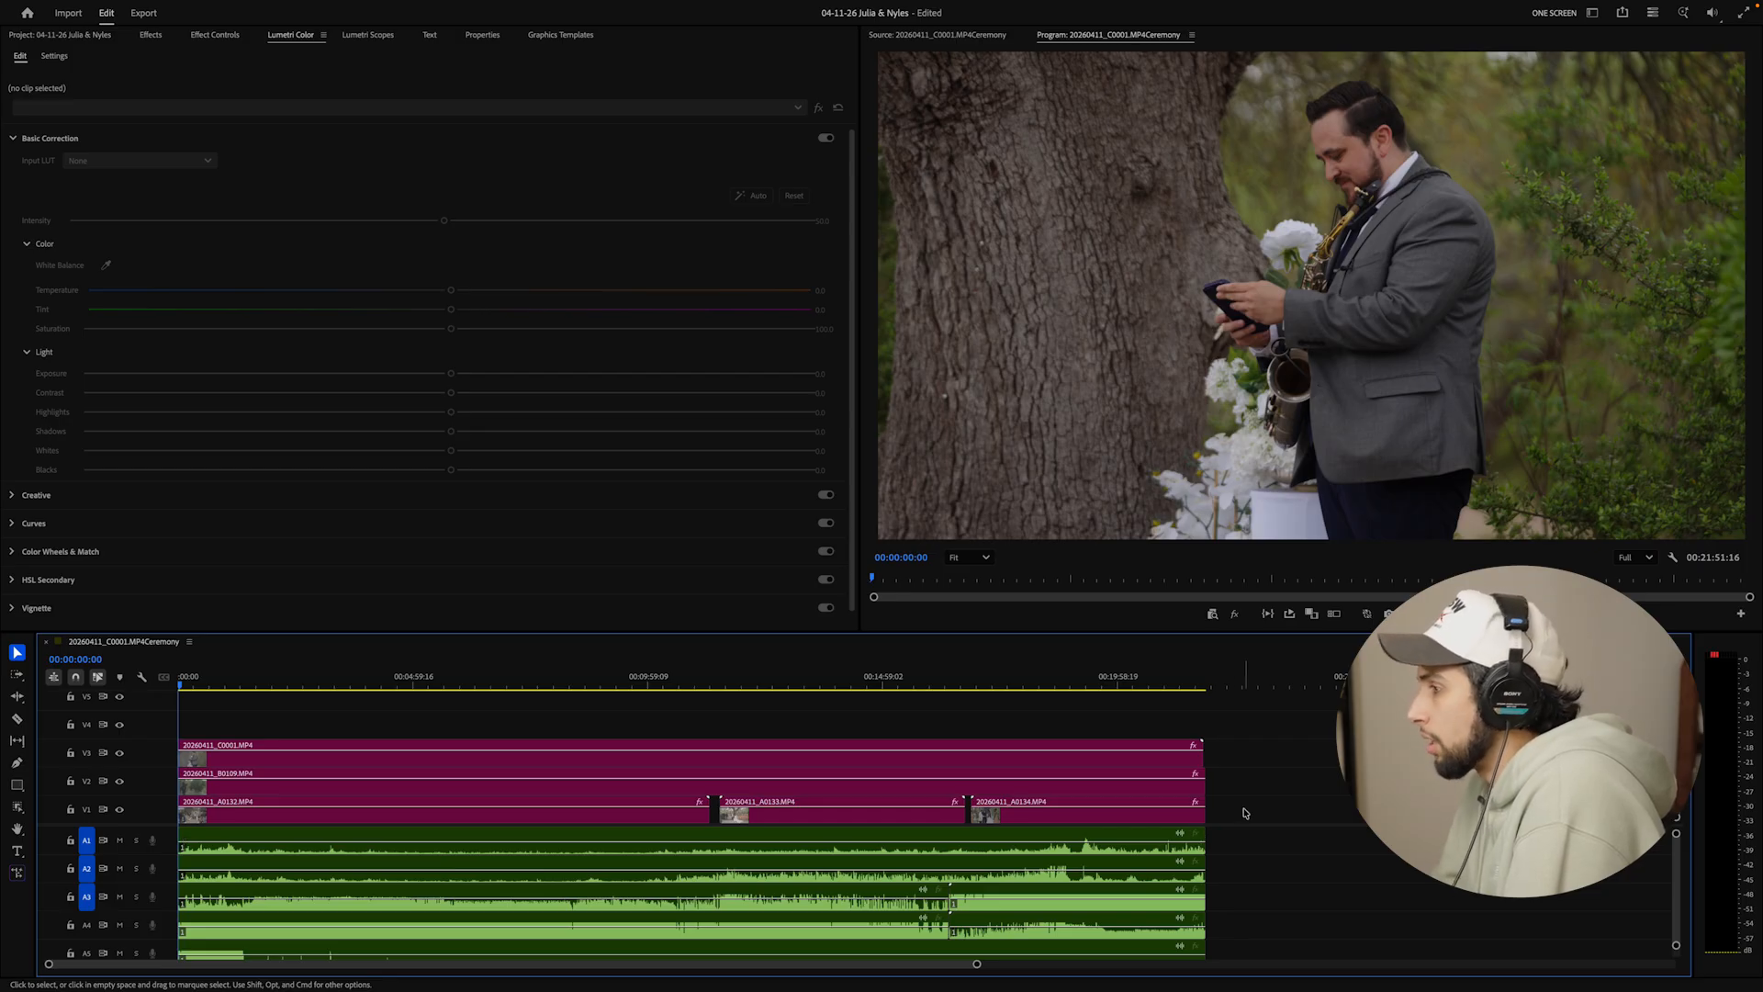
left_click(1185, 815)
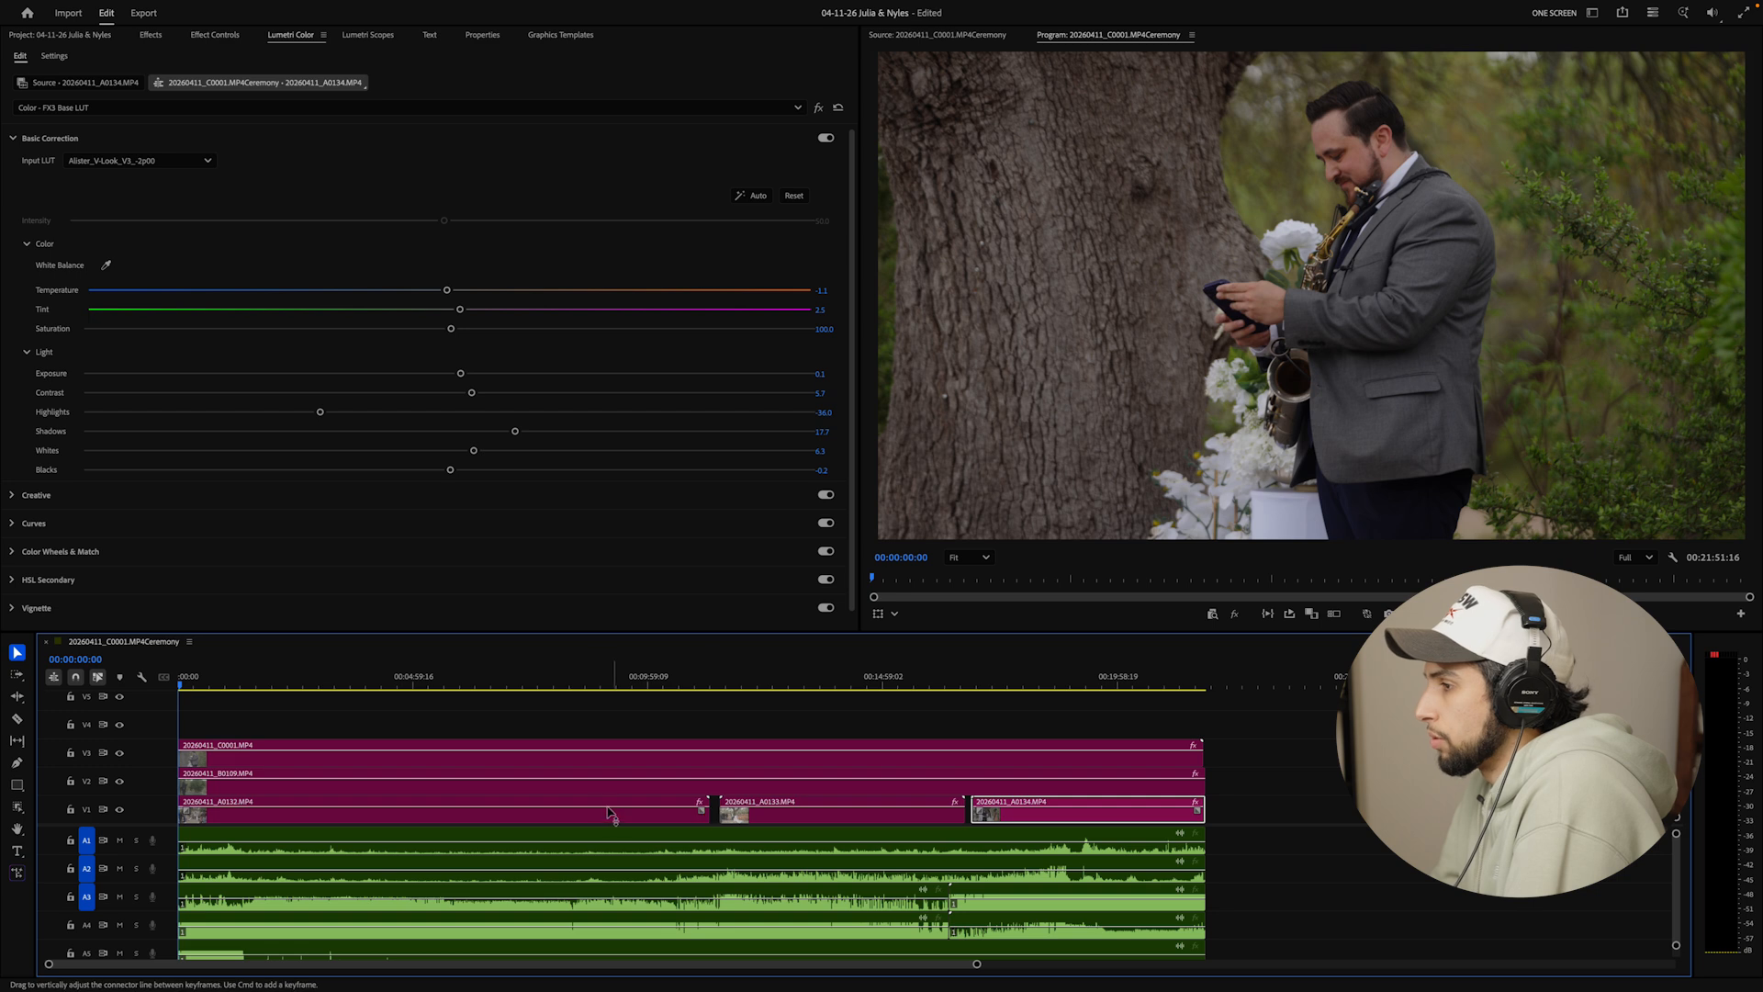
left_click(1053, 785)
left_click(1063, 754)
Select all three A camera clips on V1 and change their label color to Iris
left_click_drag(1255, 807, 307, 808)
right_click(307, 813)
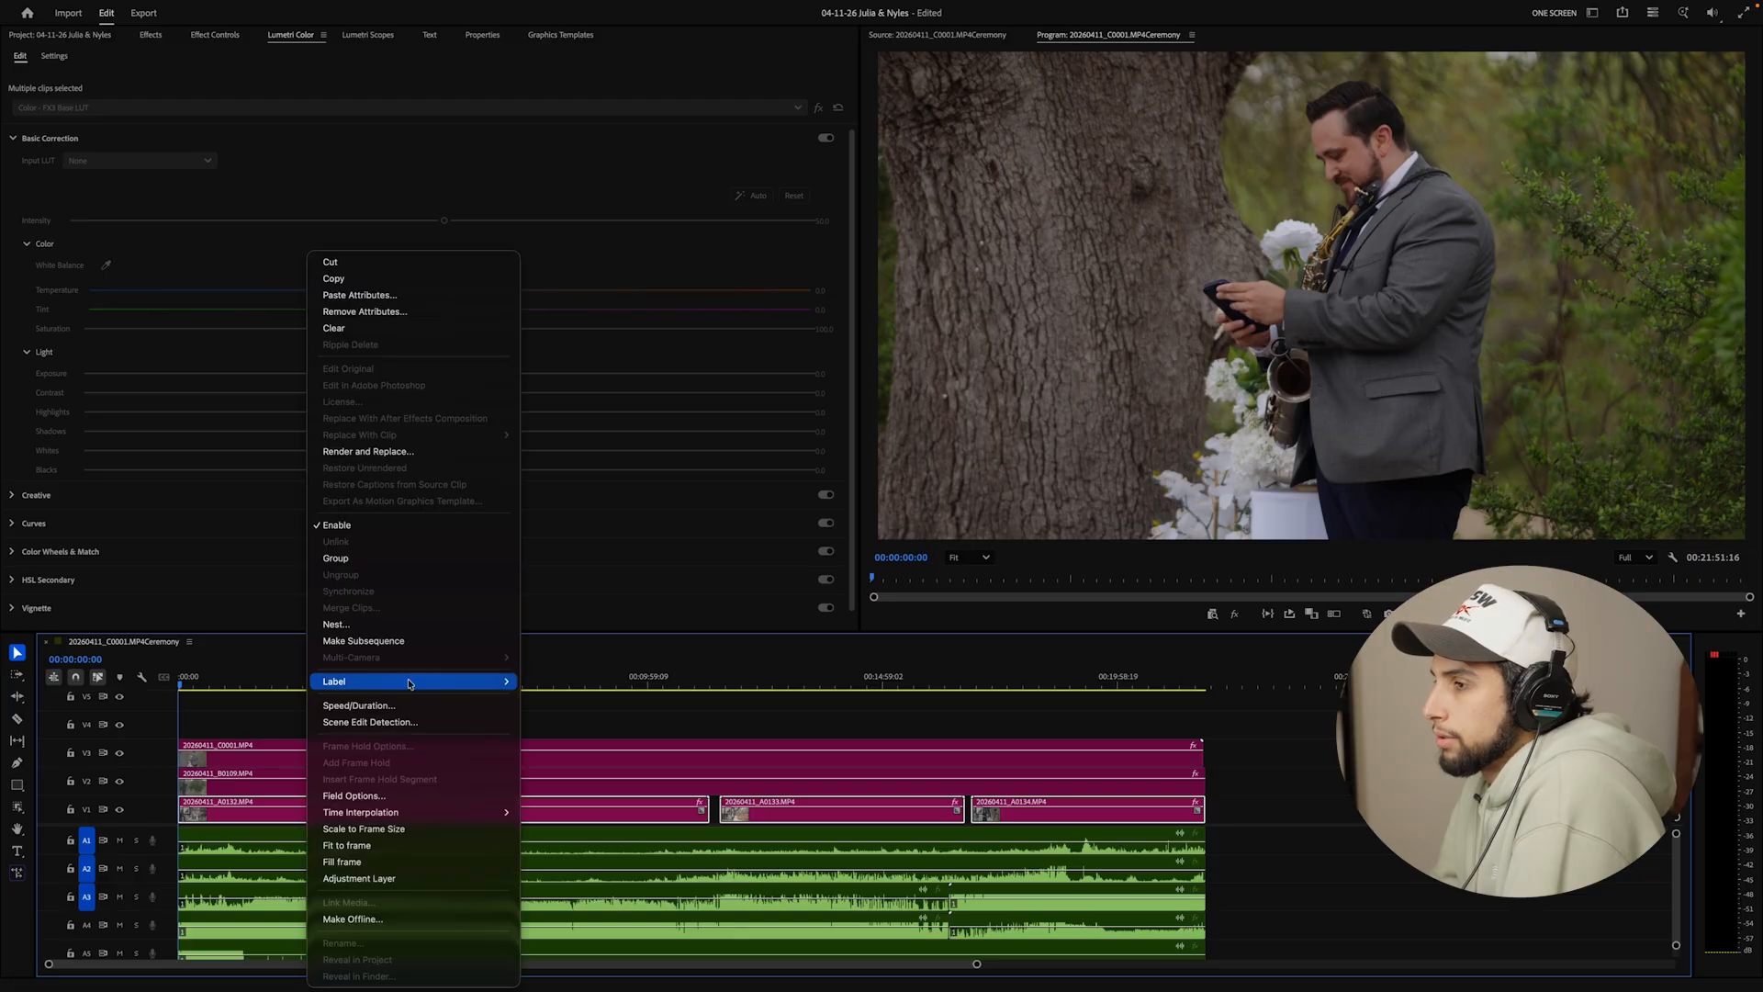
mouse_move(487, 681)
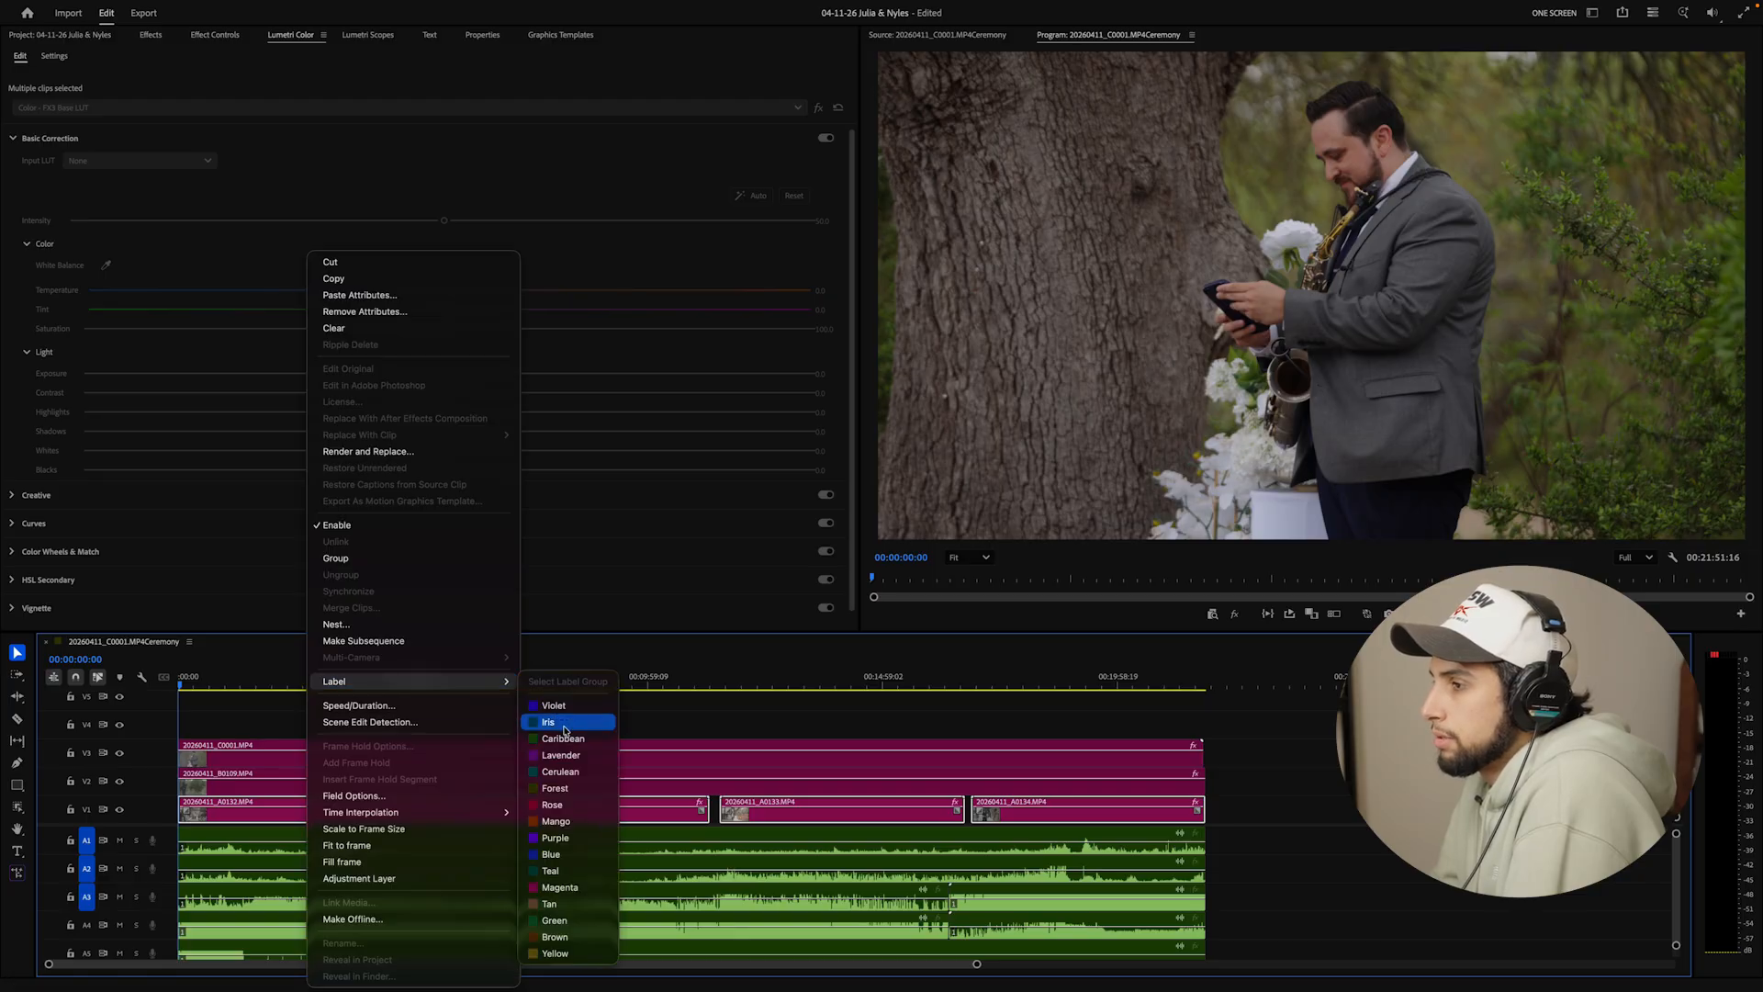
left_click(551, 722)
Change the label color of the C0001 clip on V3 to Yellow and clear the selection
left_click(1079, 786)
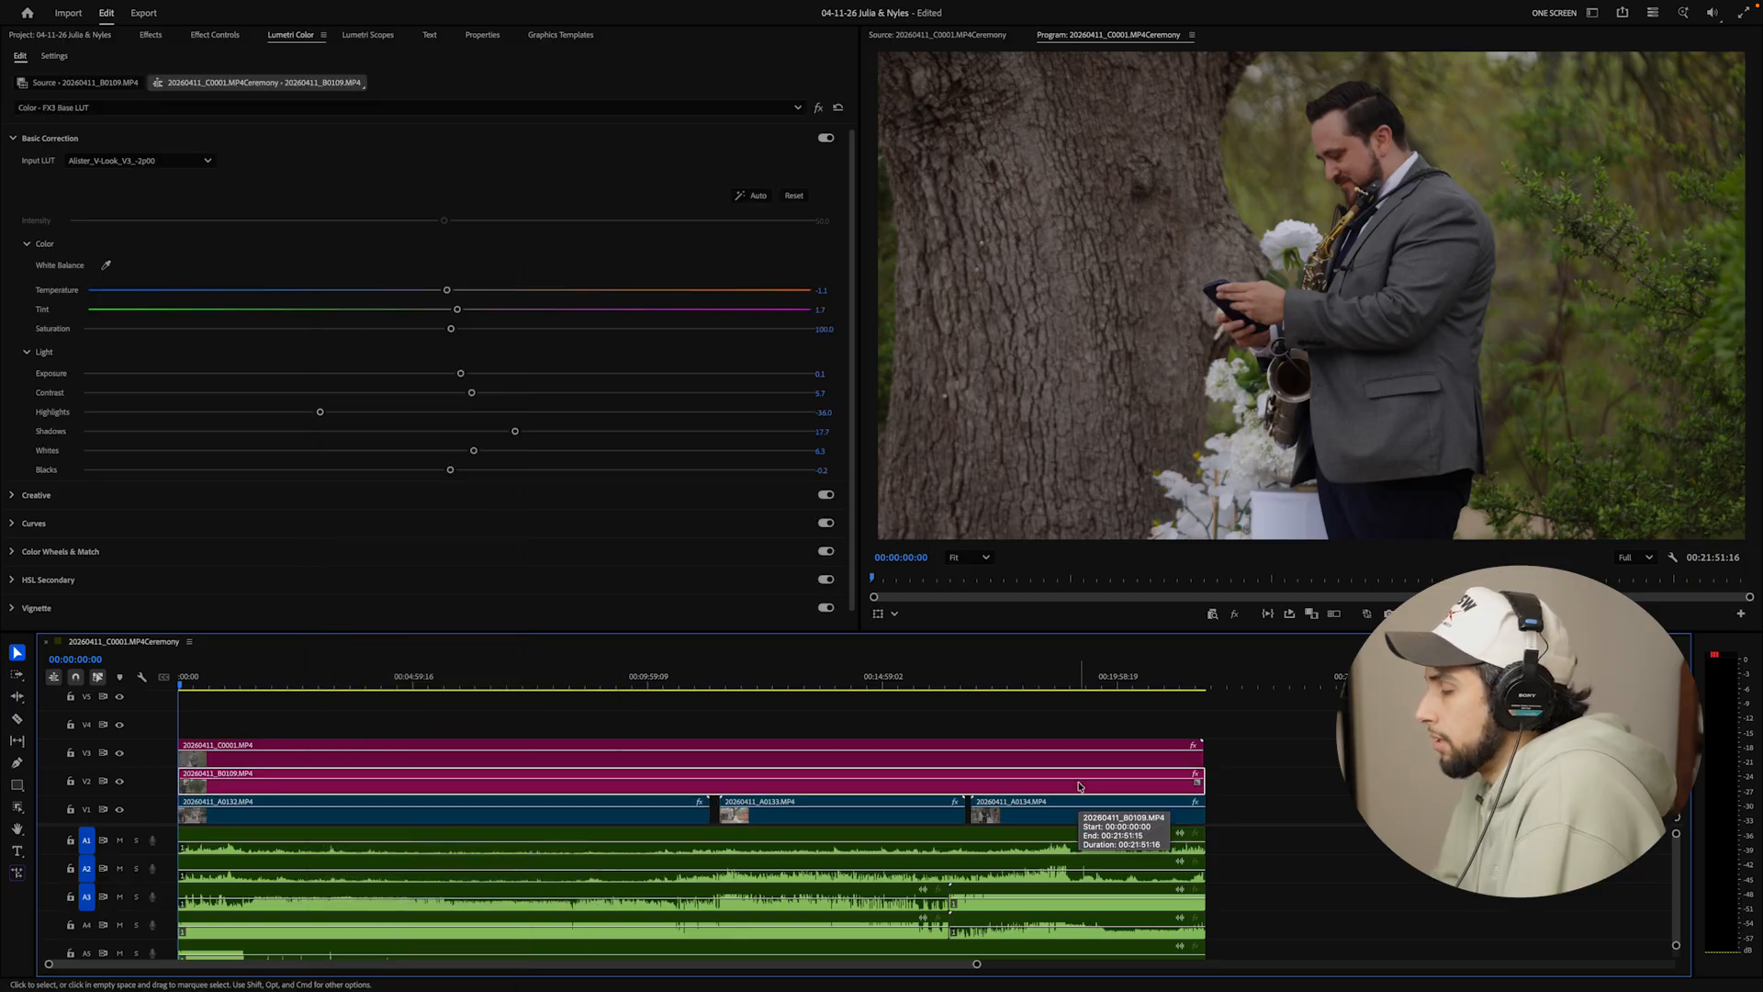
right_click(1080, 786)
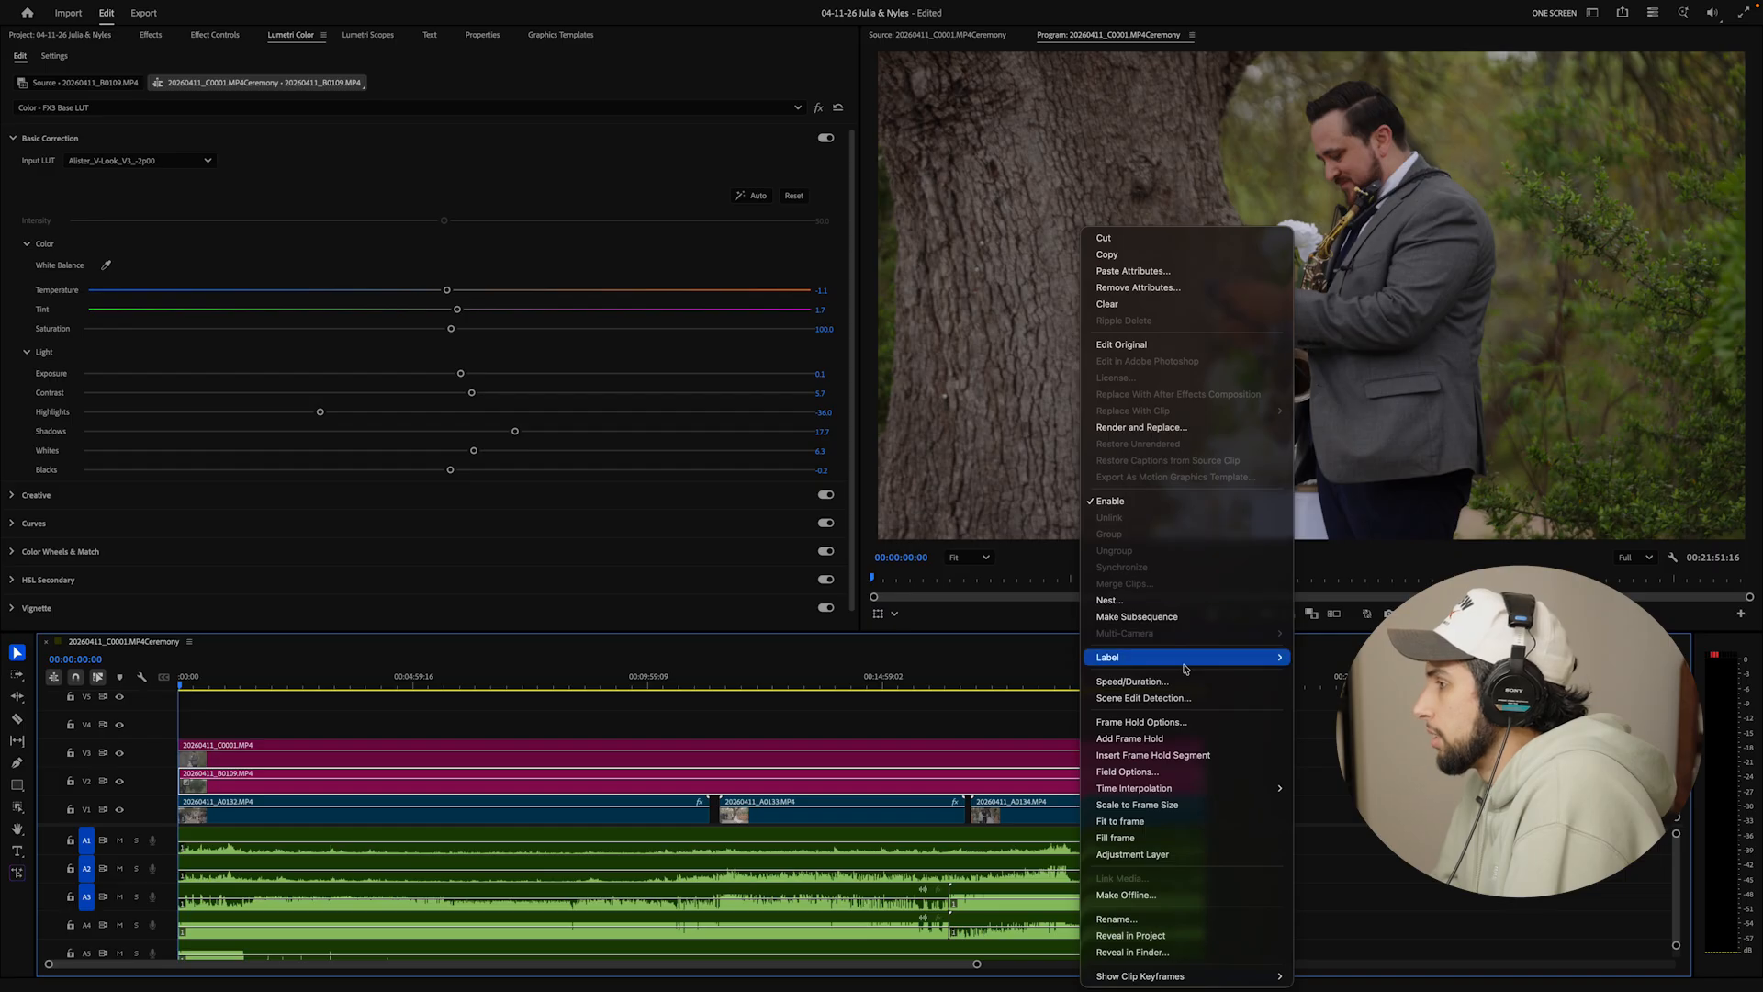
left_click(935, 746)
left_click(936, 746)
right_click(968, 748)
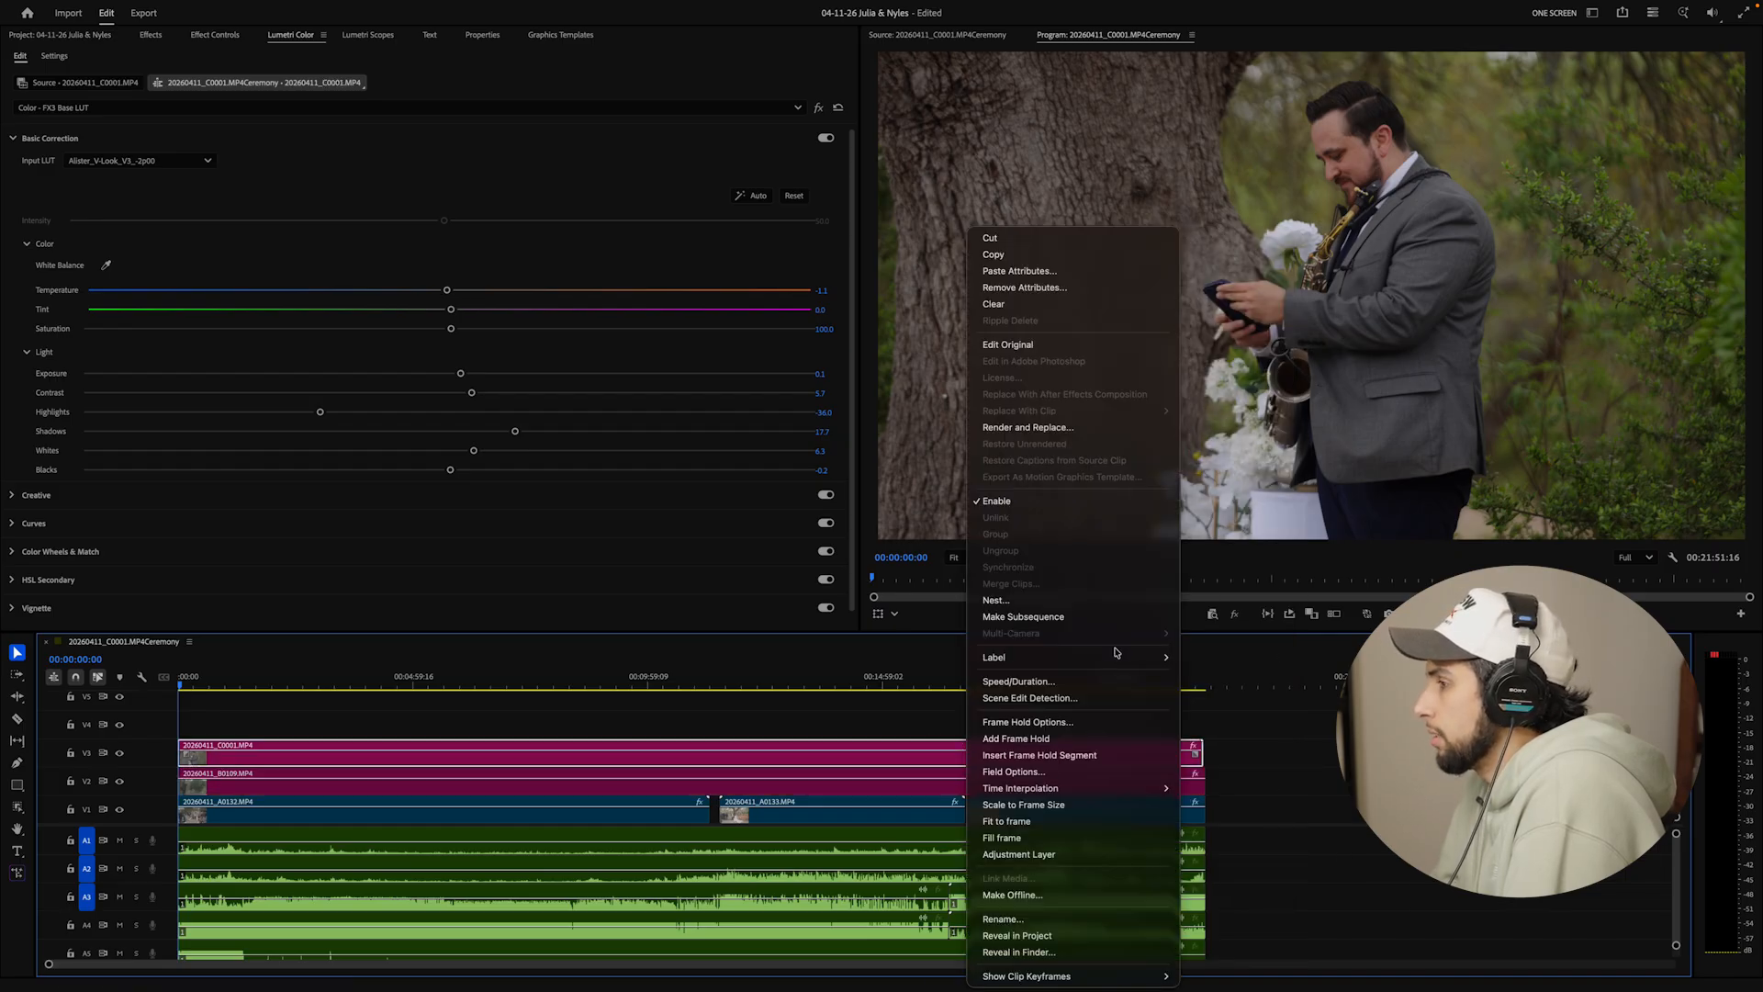
mouse_move(1118, 658)
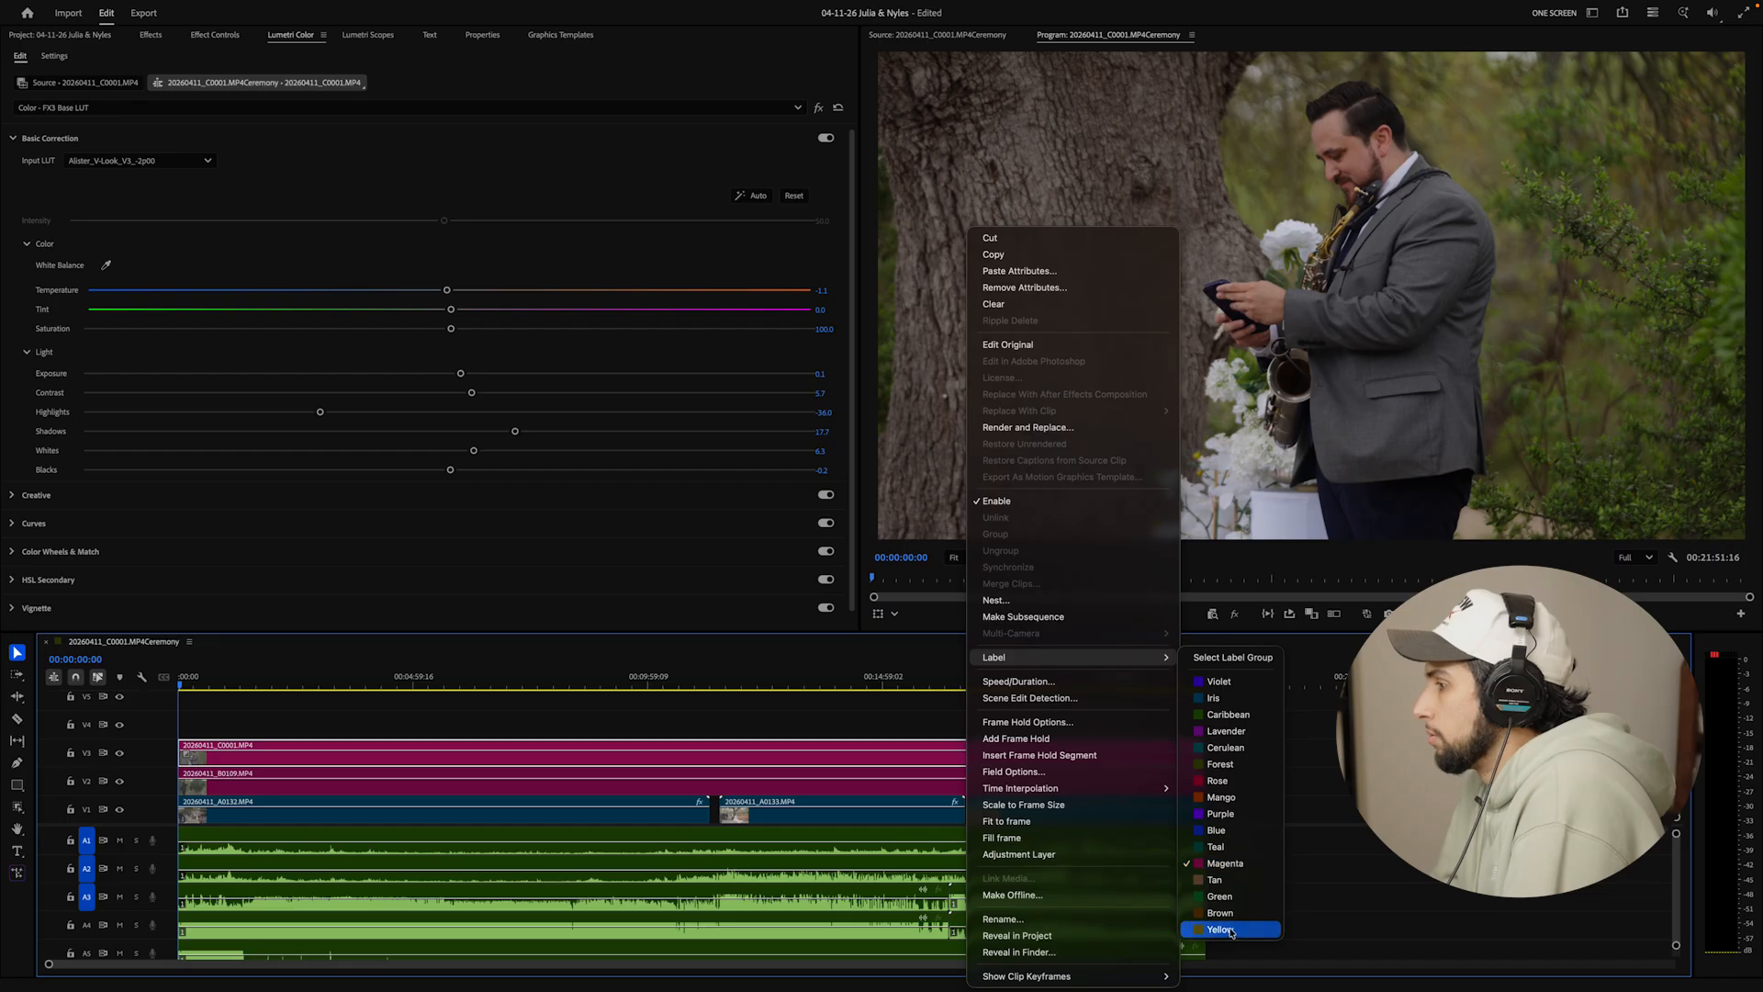
left_click(1222, 896)
left_click(1224, 759)
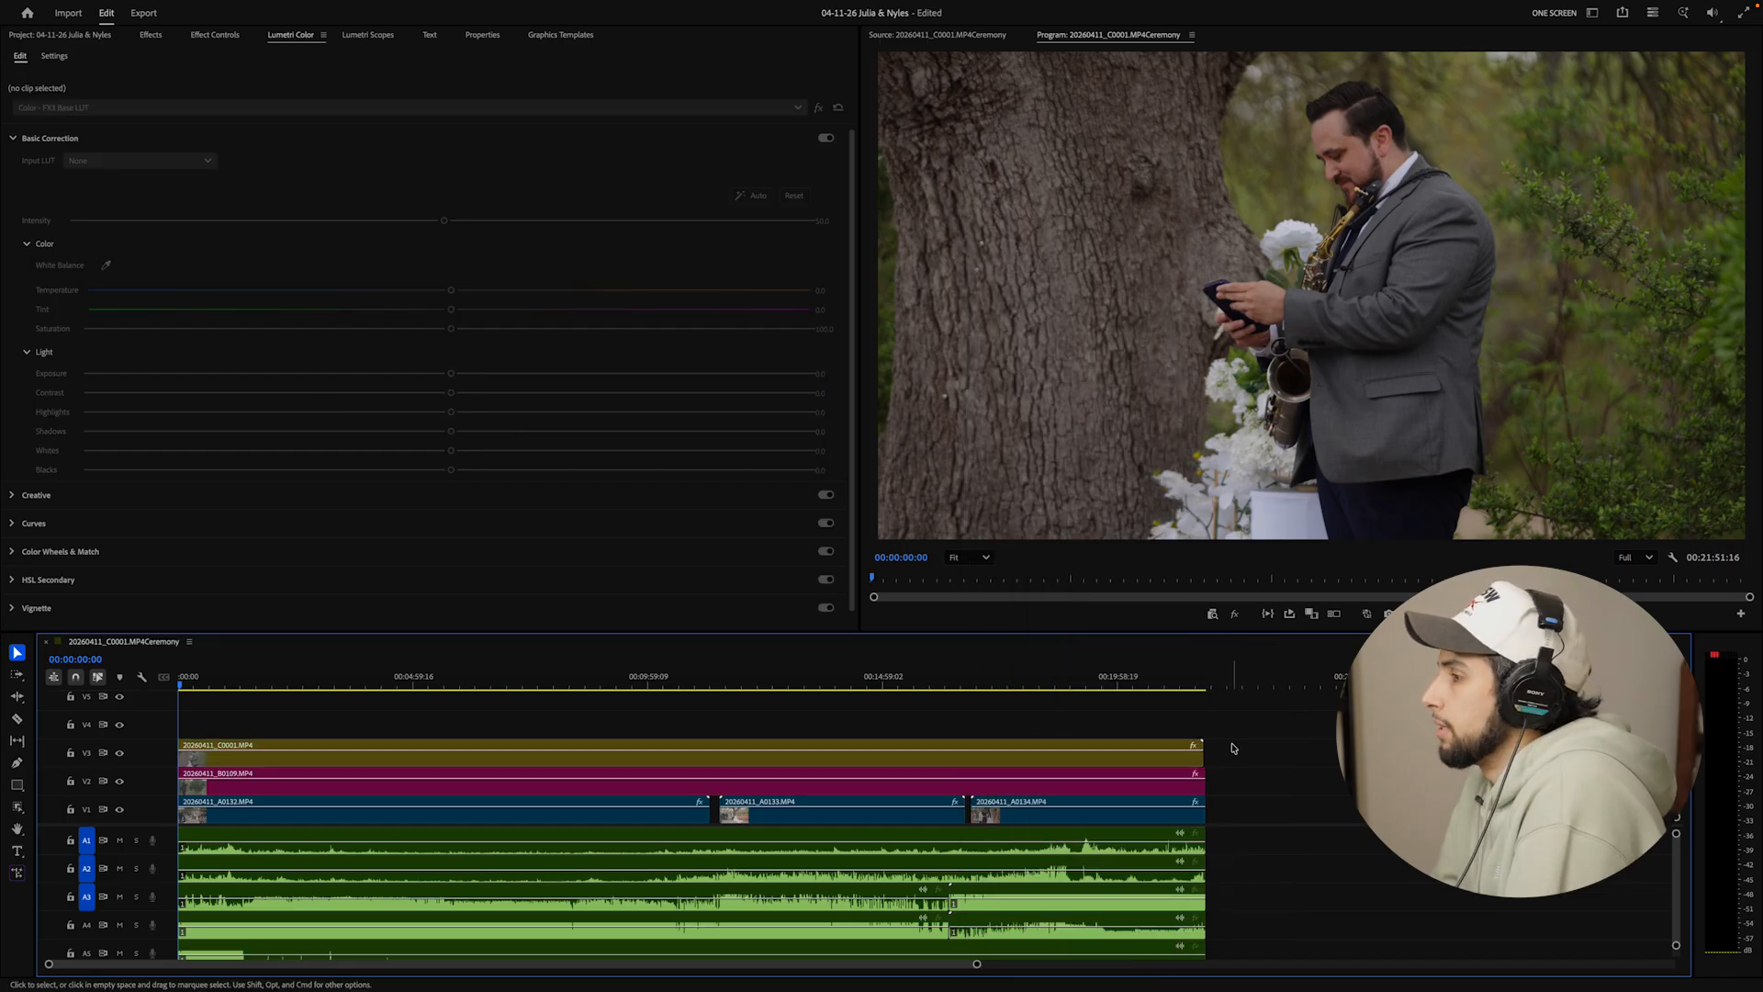
left_click_drag(1270, 734, 658, 816)
left_click(1245, 739)
left_click_drag(1274, 732, 549, 817)
key("shift+n")
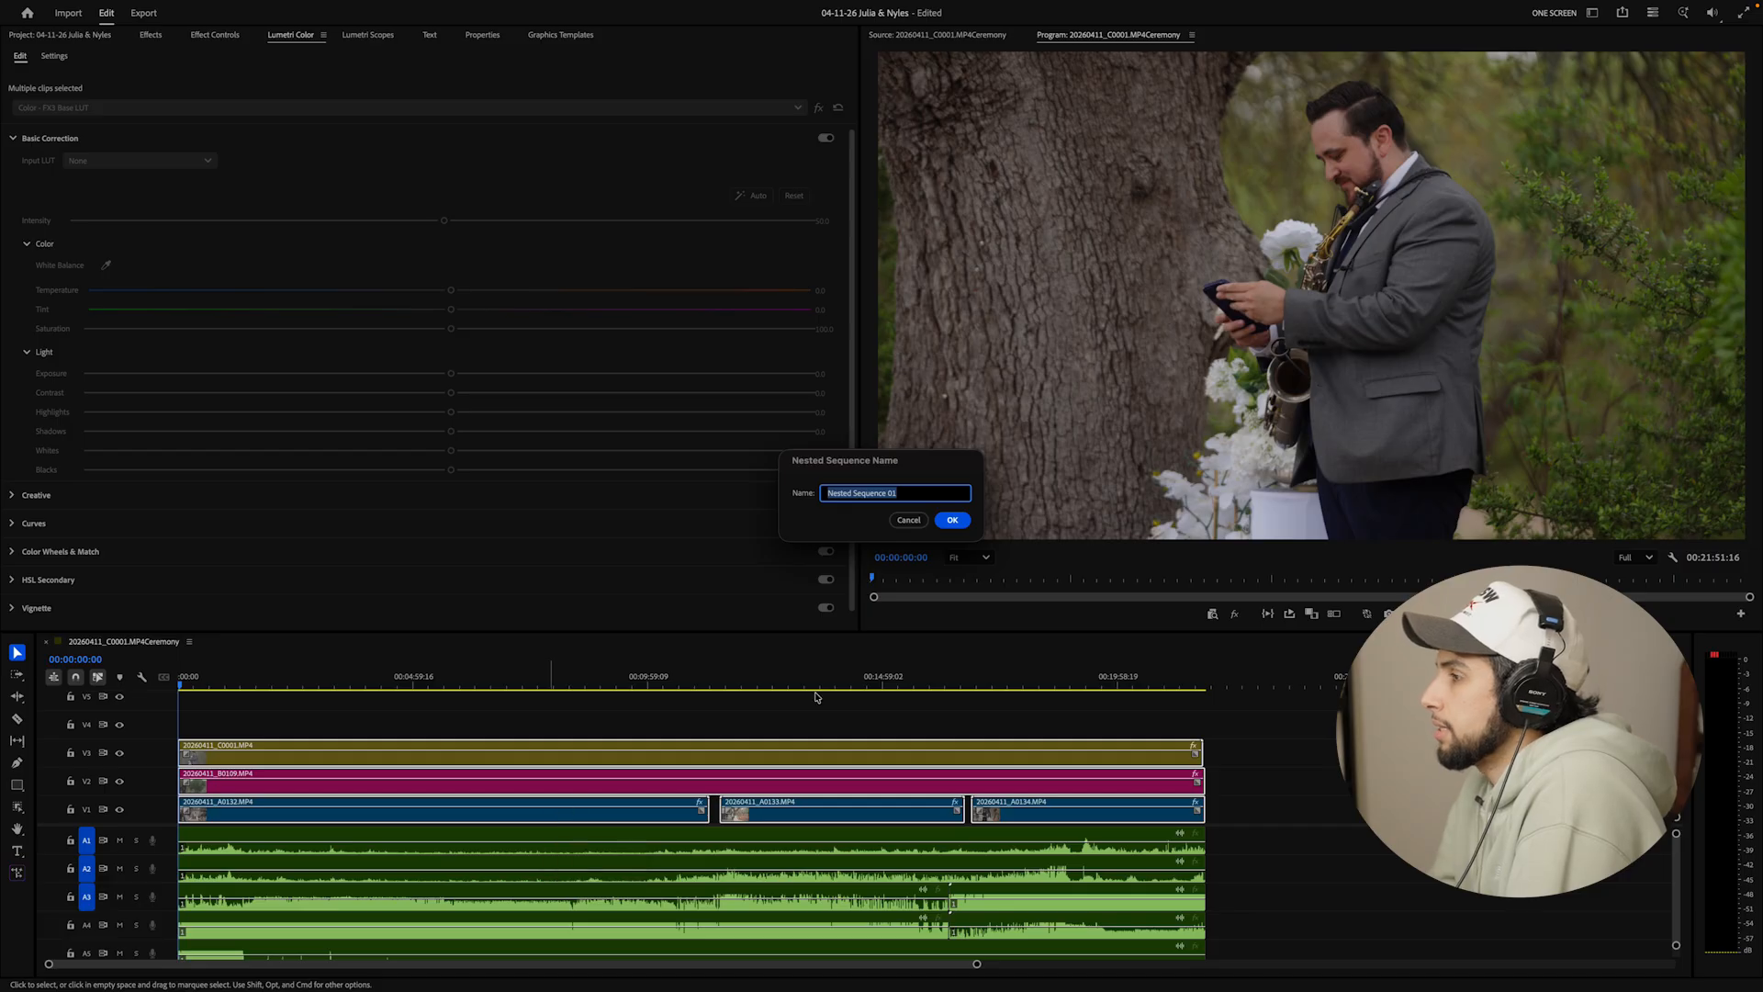
left_click(908, 519)
Select all video clips on V1 to V3 and nest them into a nested sequence named "Ceremony"
left_click(1254, 740)
left_click_drag(1254, 741, 576, 812)
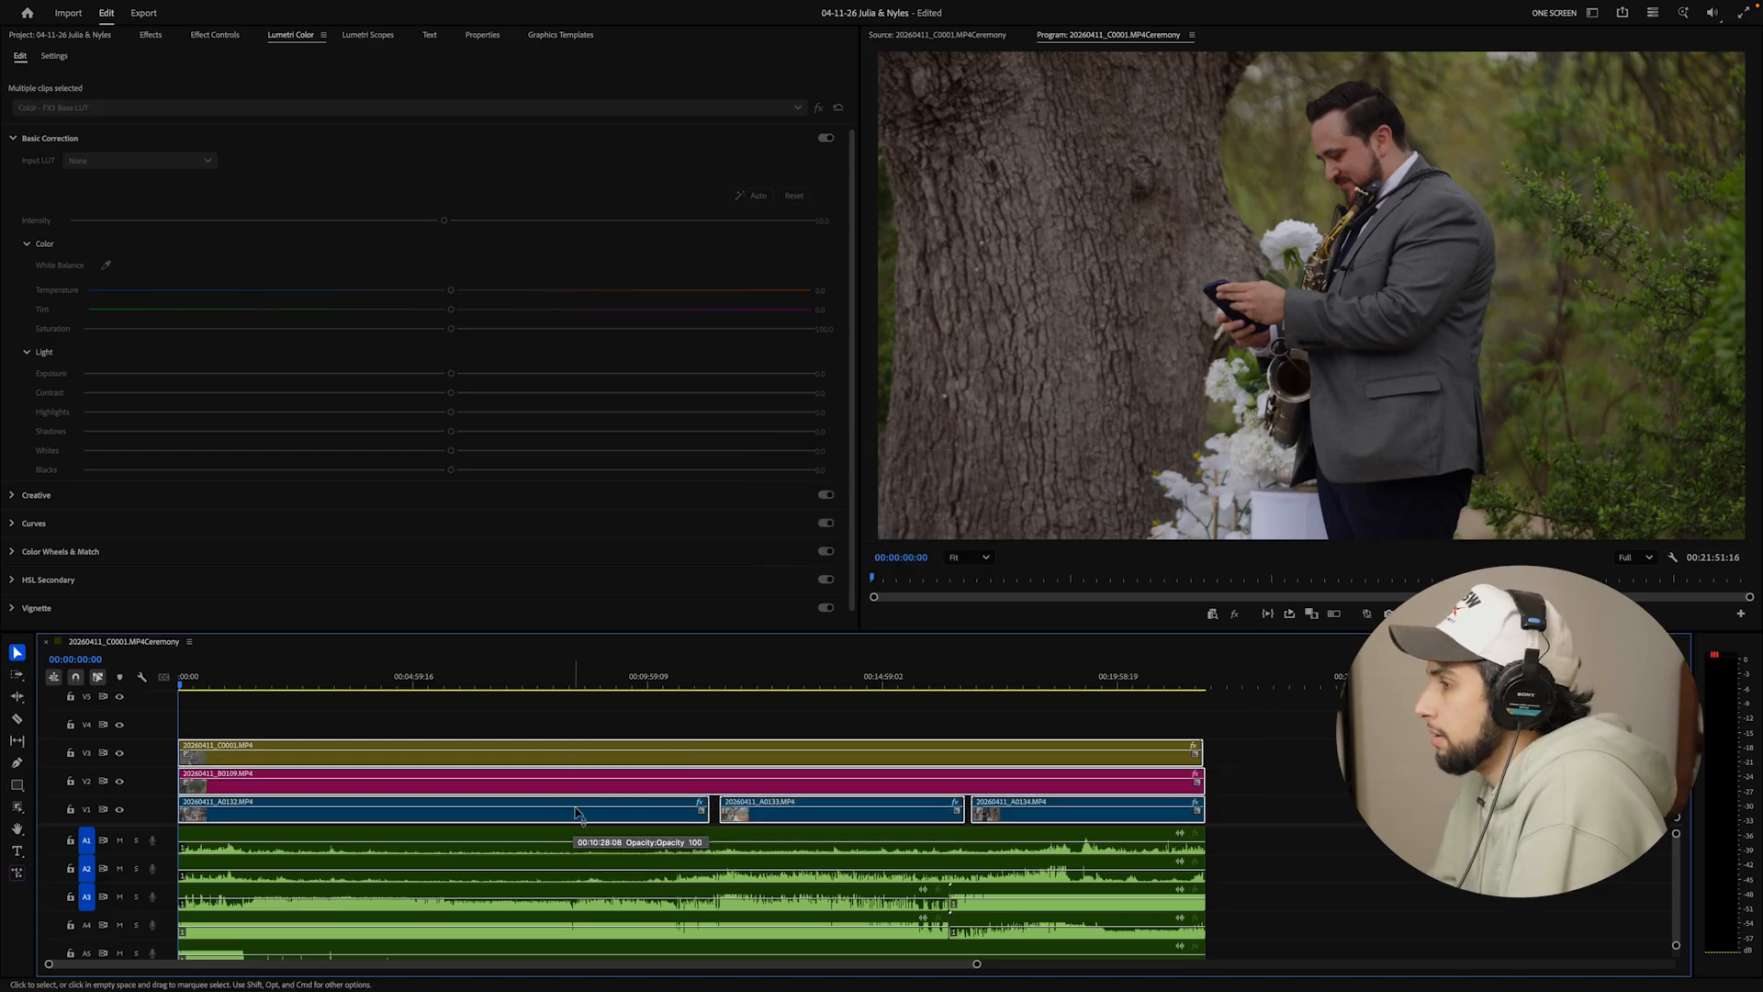
right_click(592, 787)
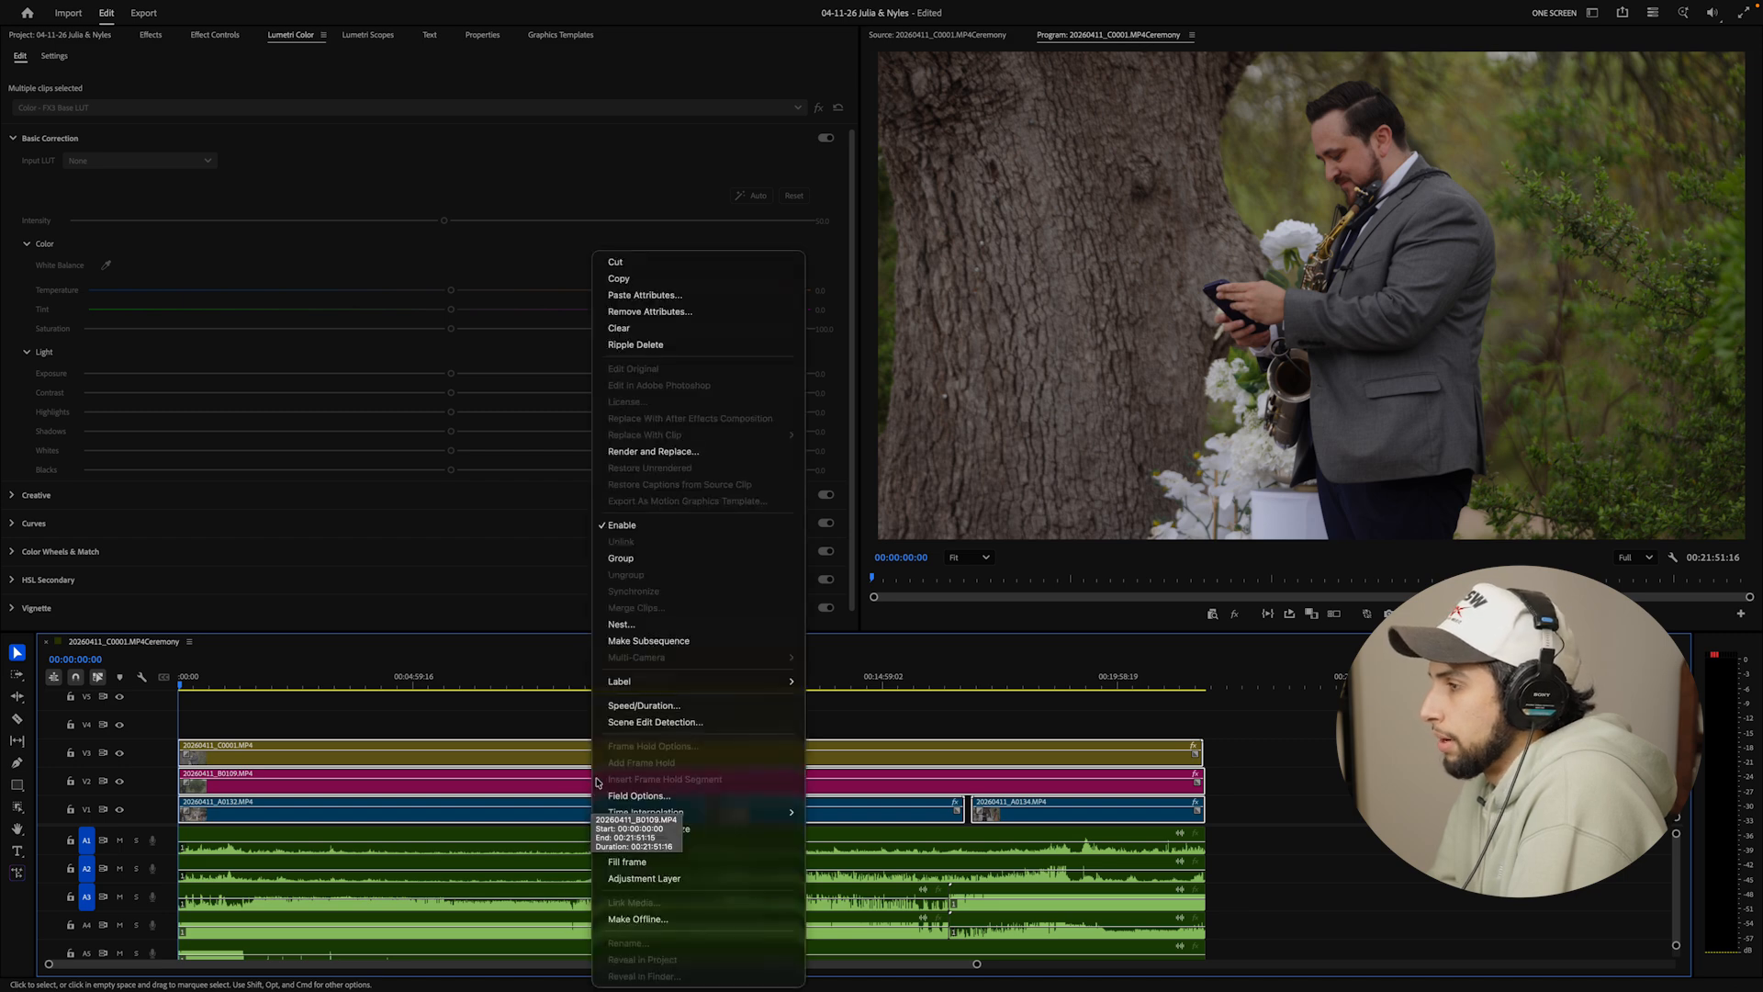
left_click(693, 625)
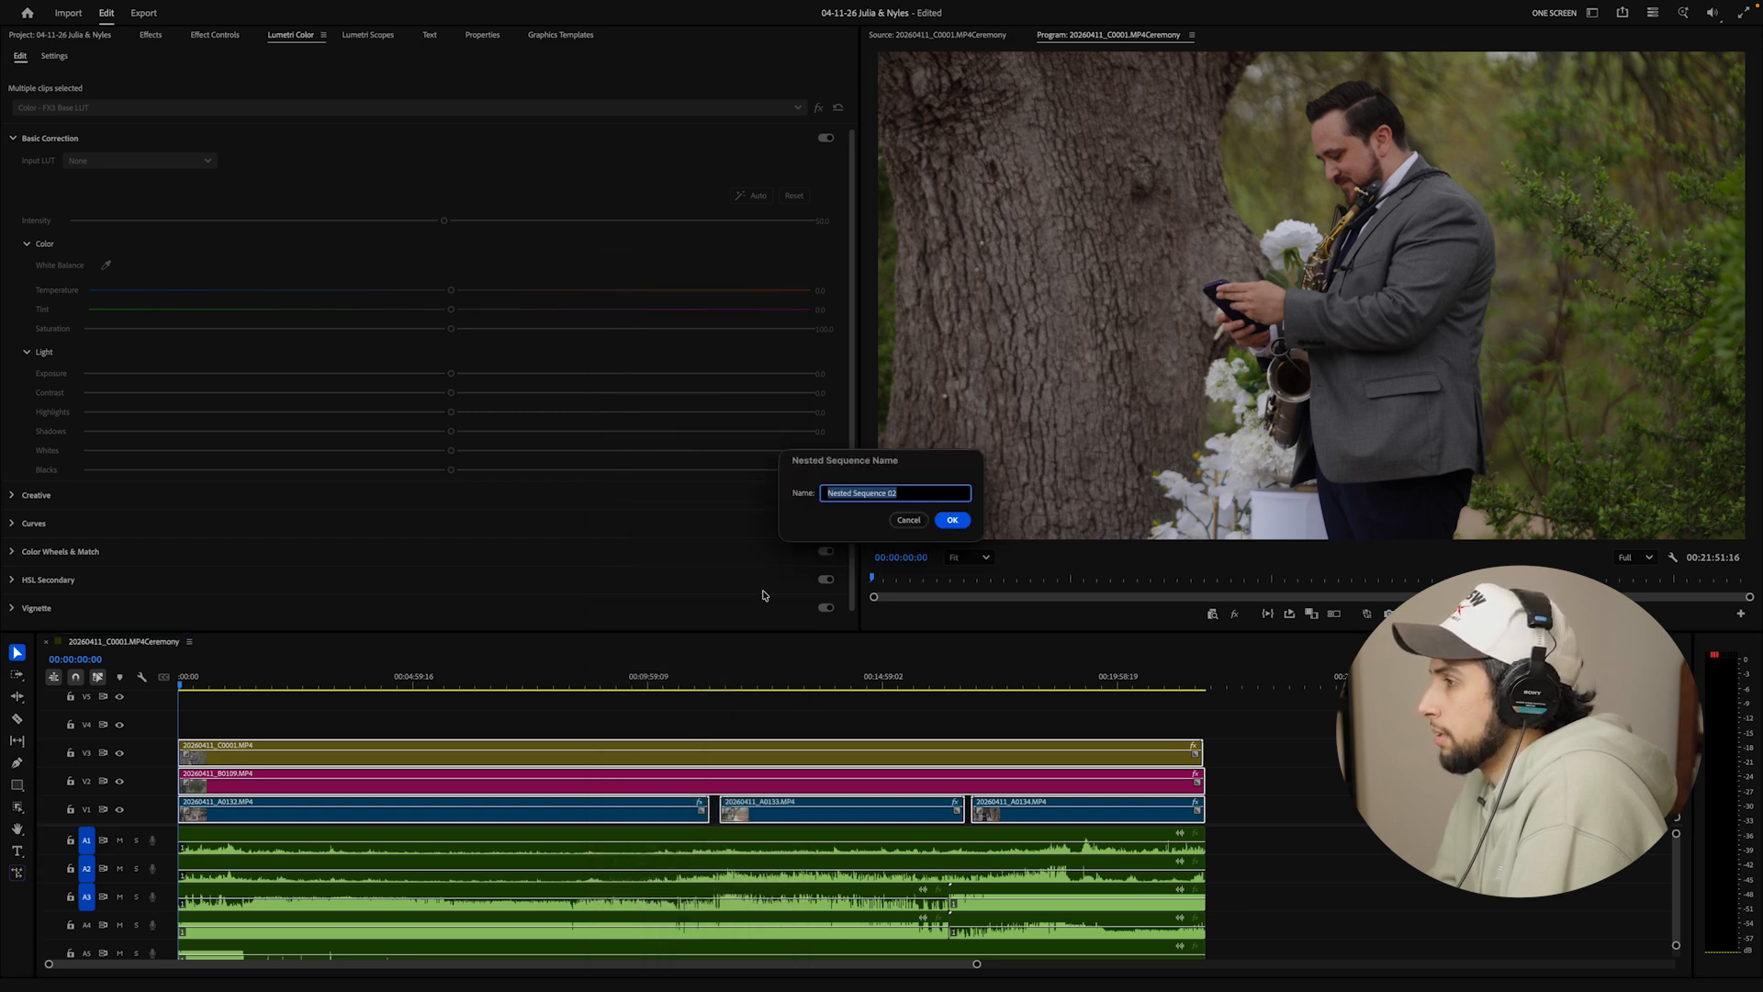
type("Ceremony")
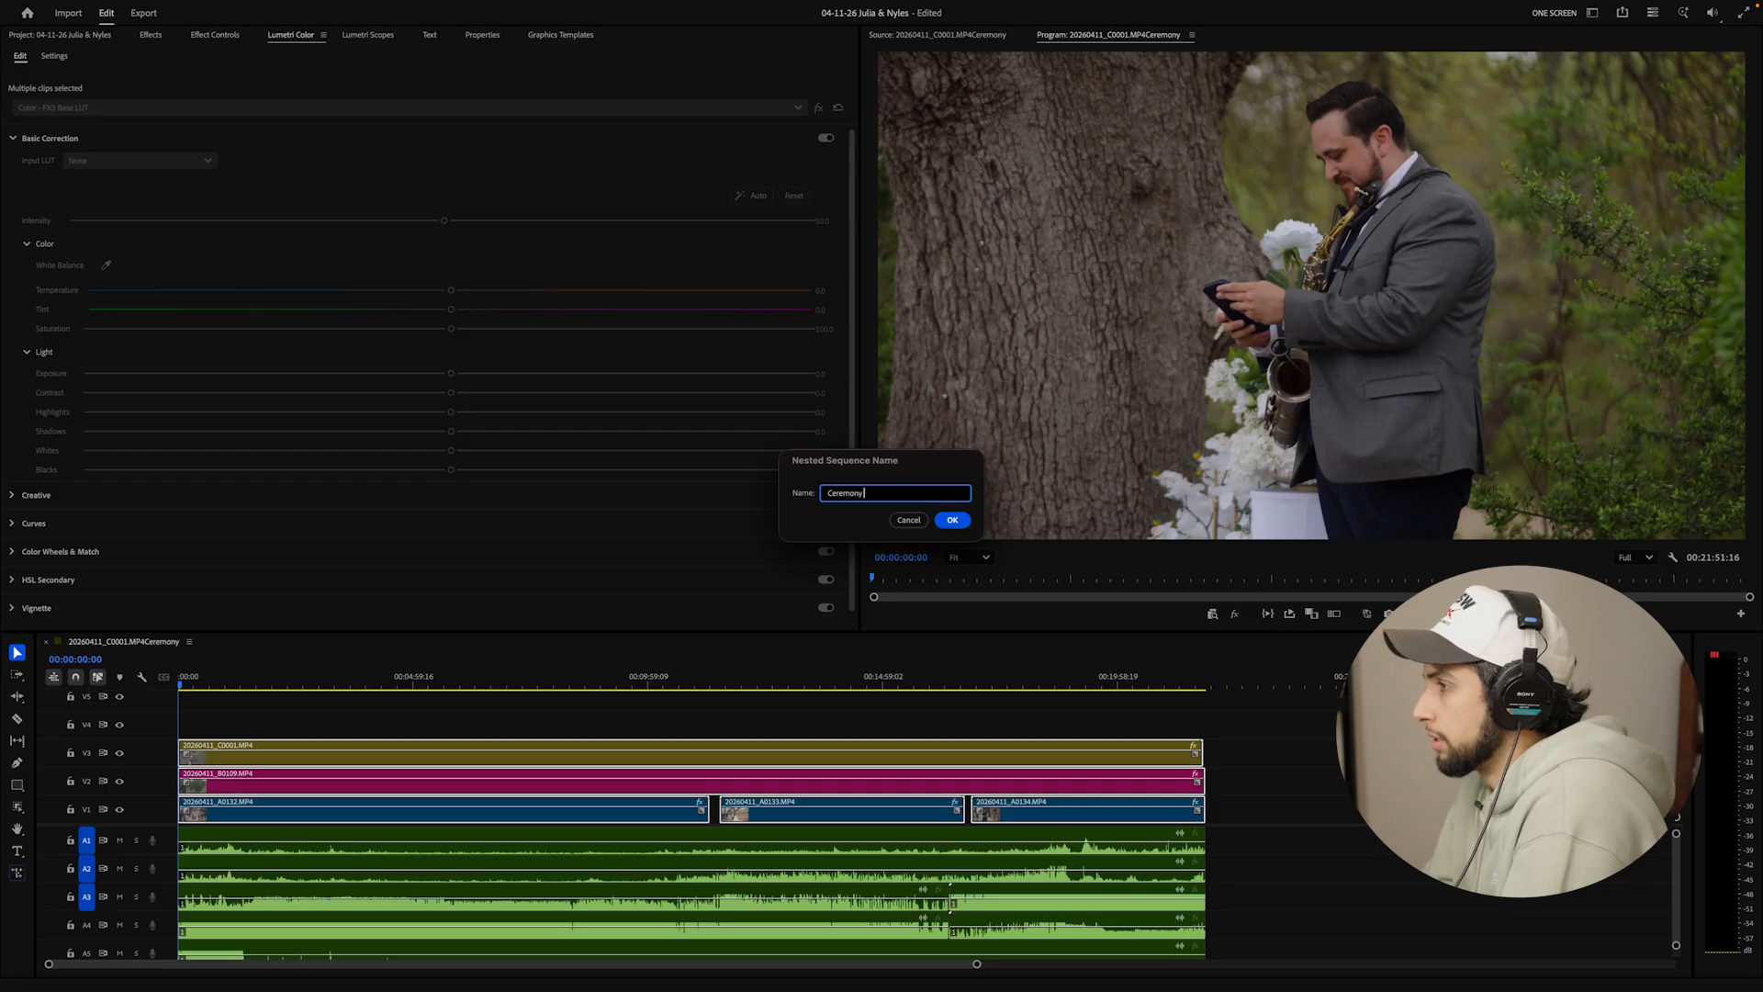
key("Return")
Enable Multi-Camera on the nested Ceremony clip and show the multi-camera view in the program monitor
left_click(783, 796)
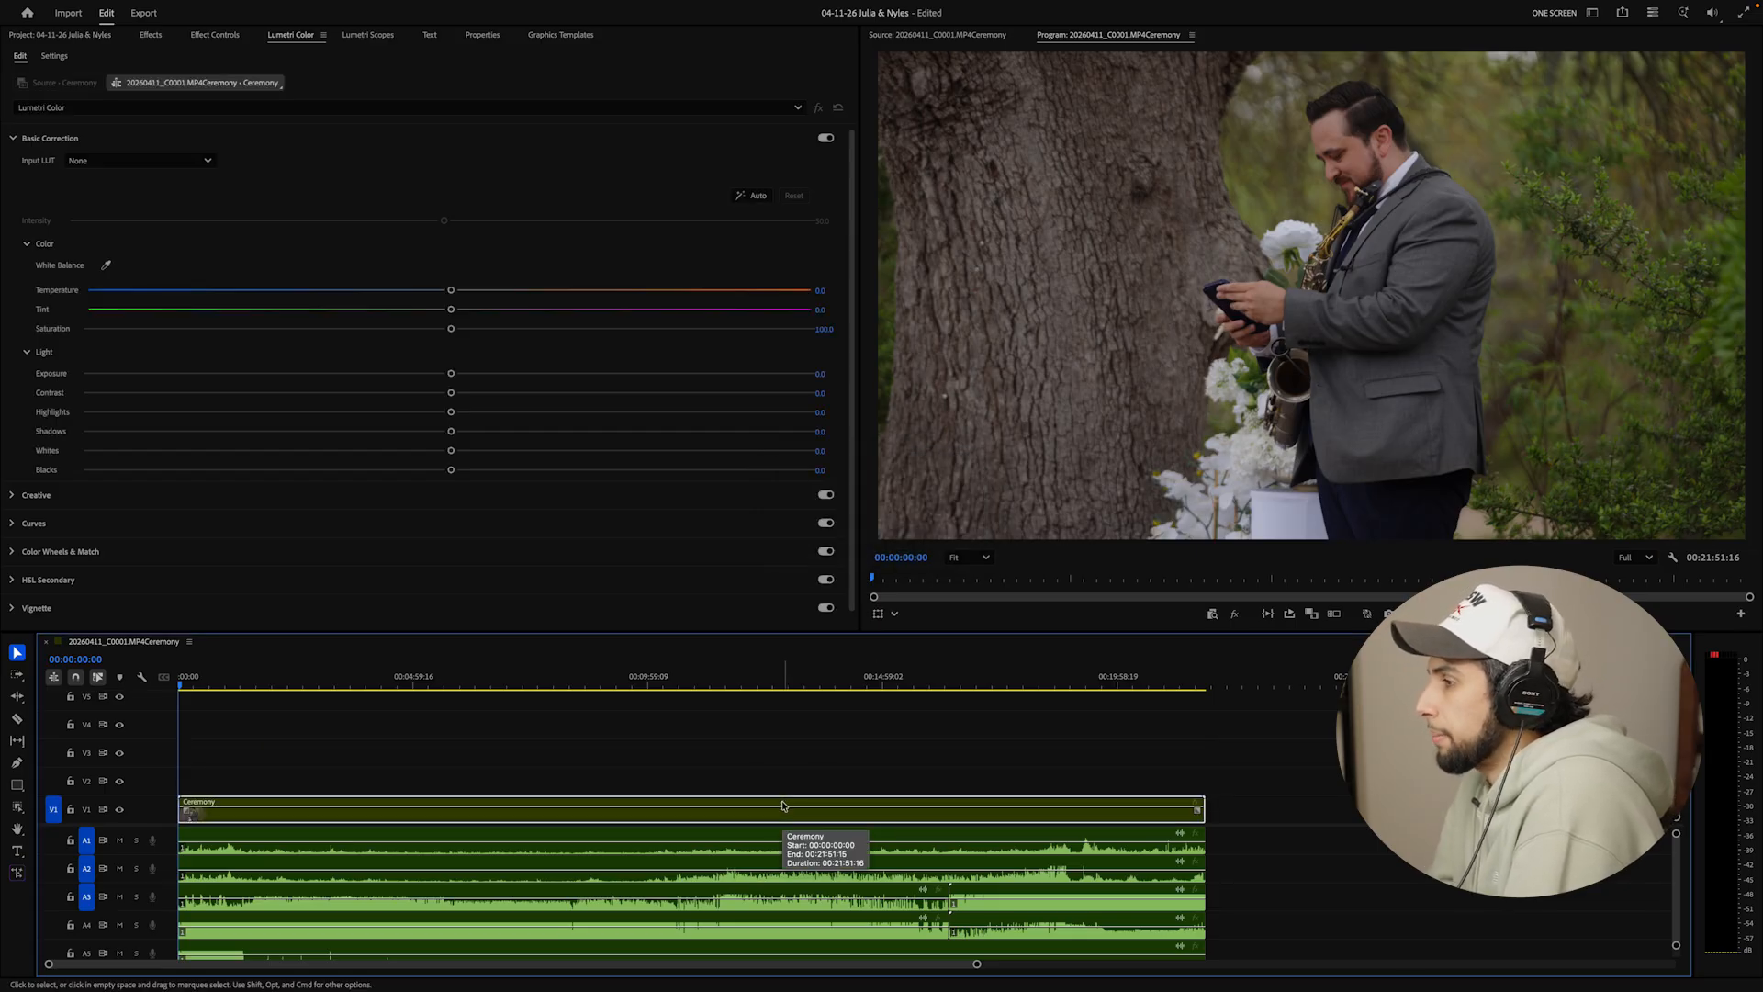
right_click(784, 806)
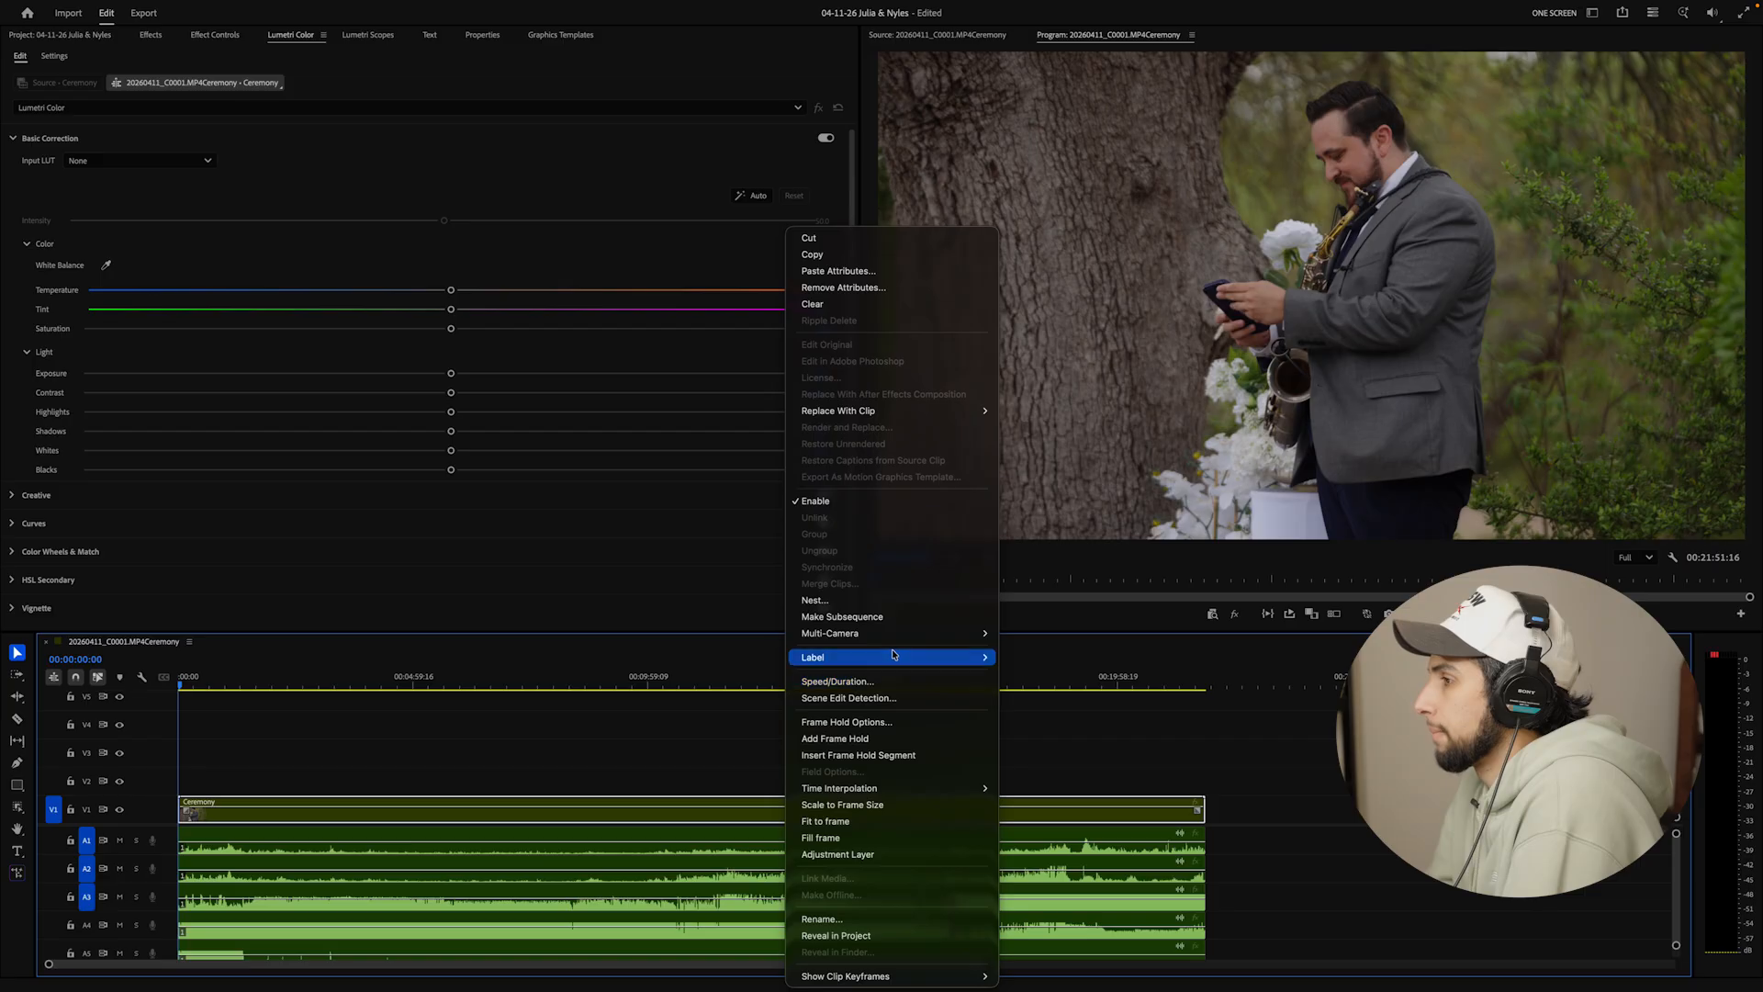
mouse_move(894, 640)
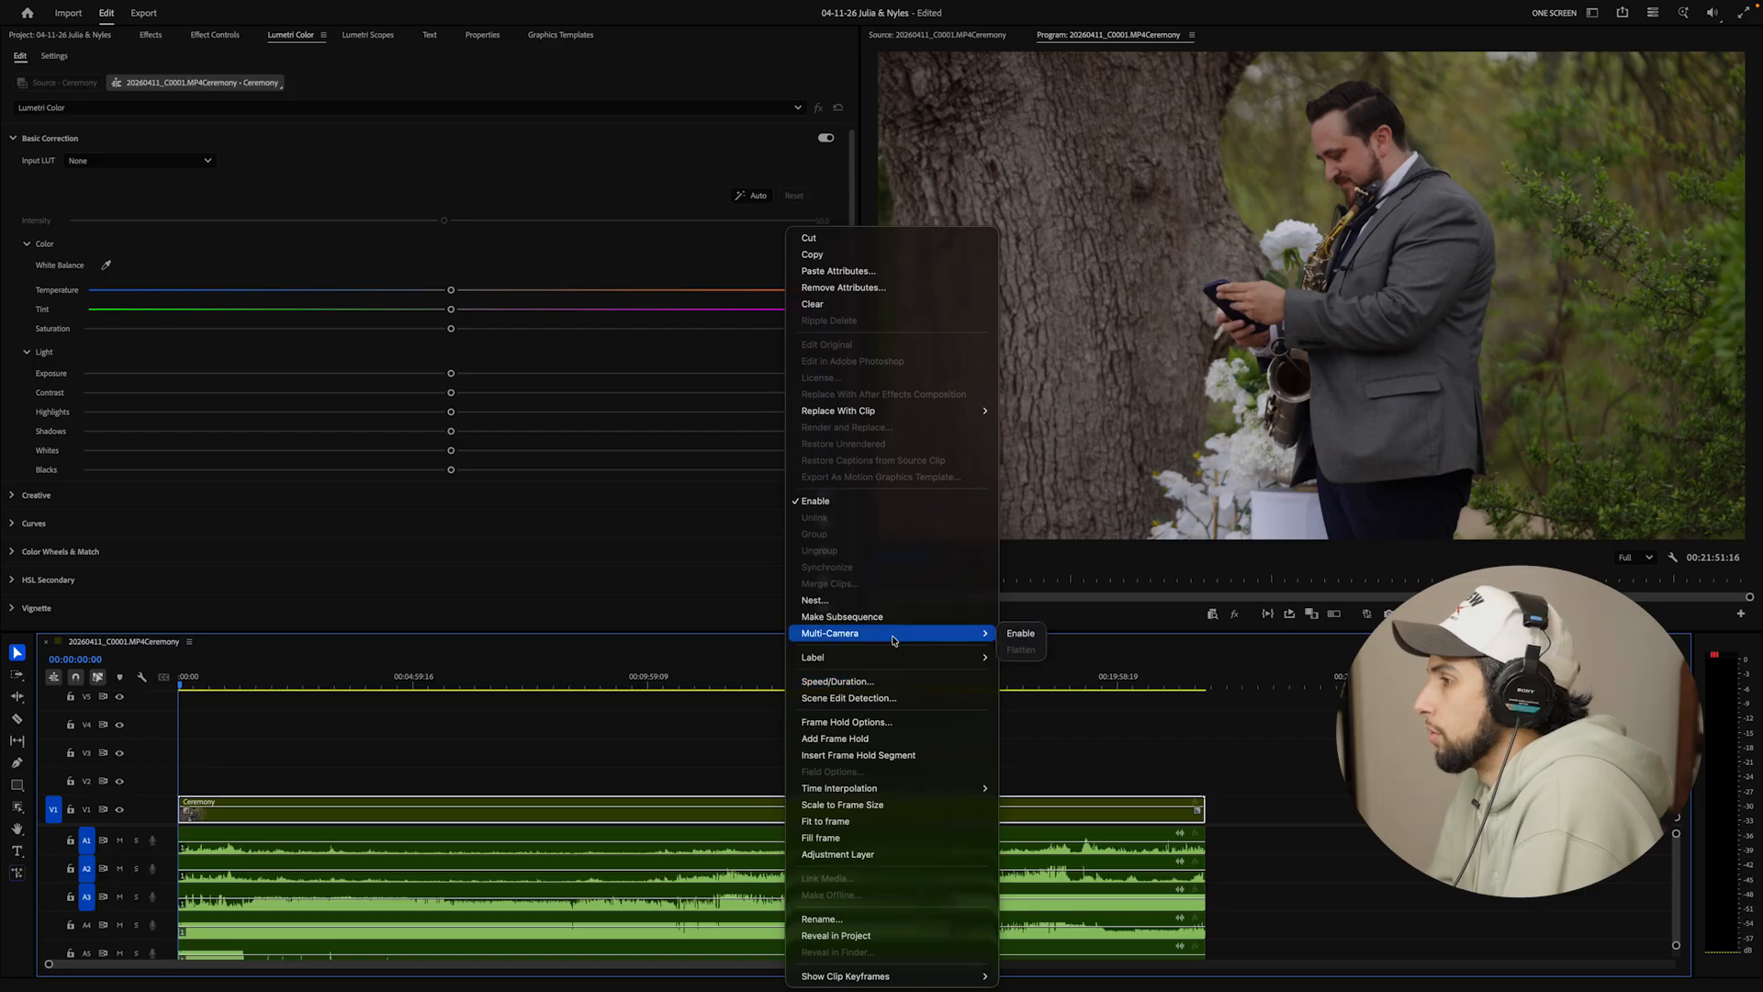
left_click(1032, 632)
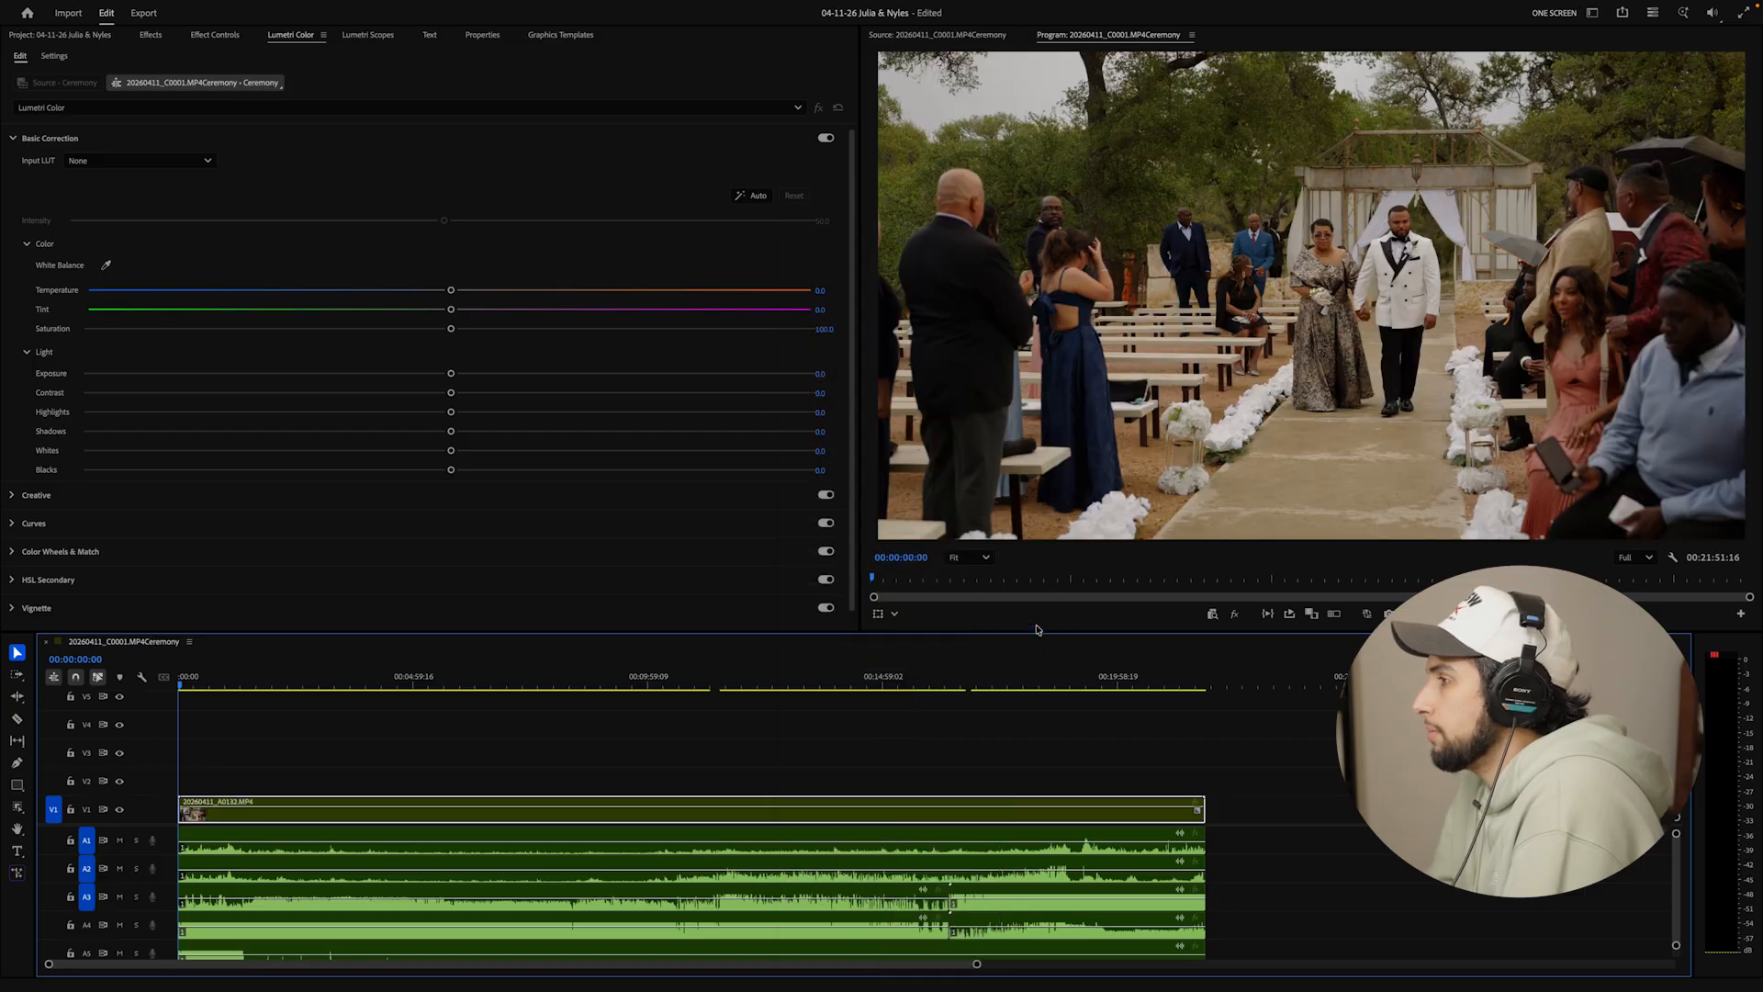
left_click(1336, 619)
Play through the ceremony from about 00:08:13 to examine the three synced camera angles side by side
left_click(588, 684)
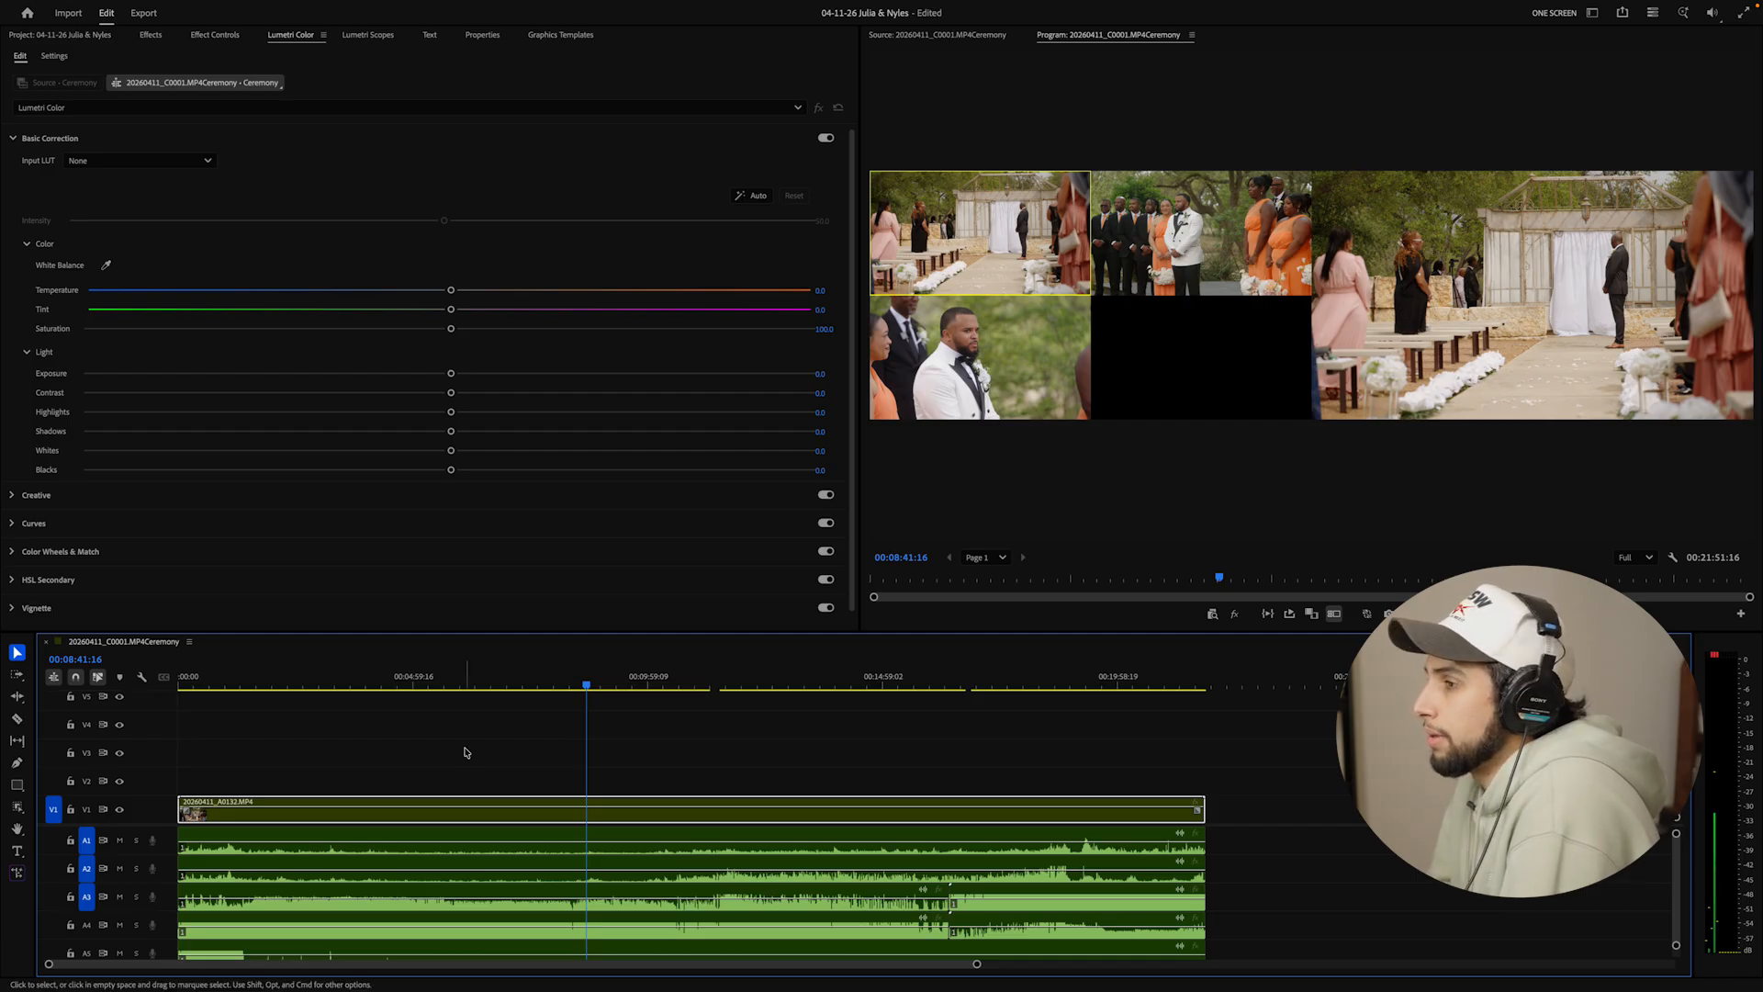
left_click_drag(512, 676, 565, 684)
scroll(546, 748, "up", 5)
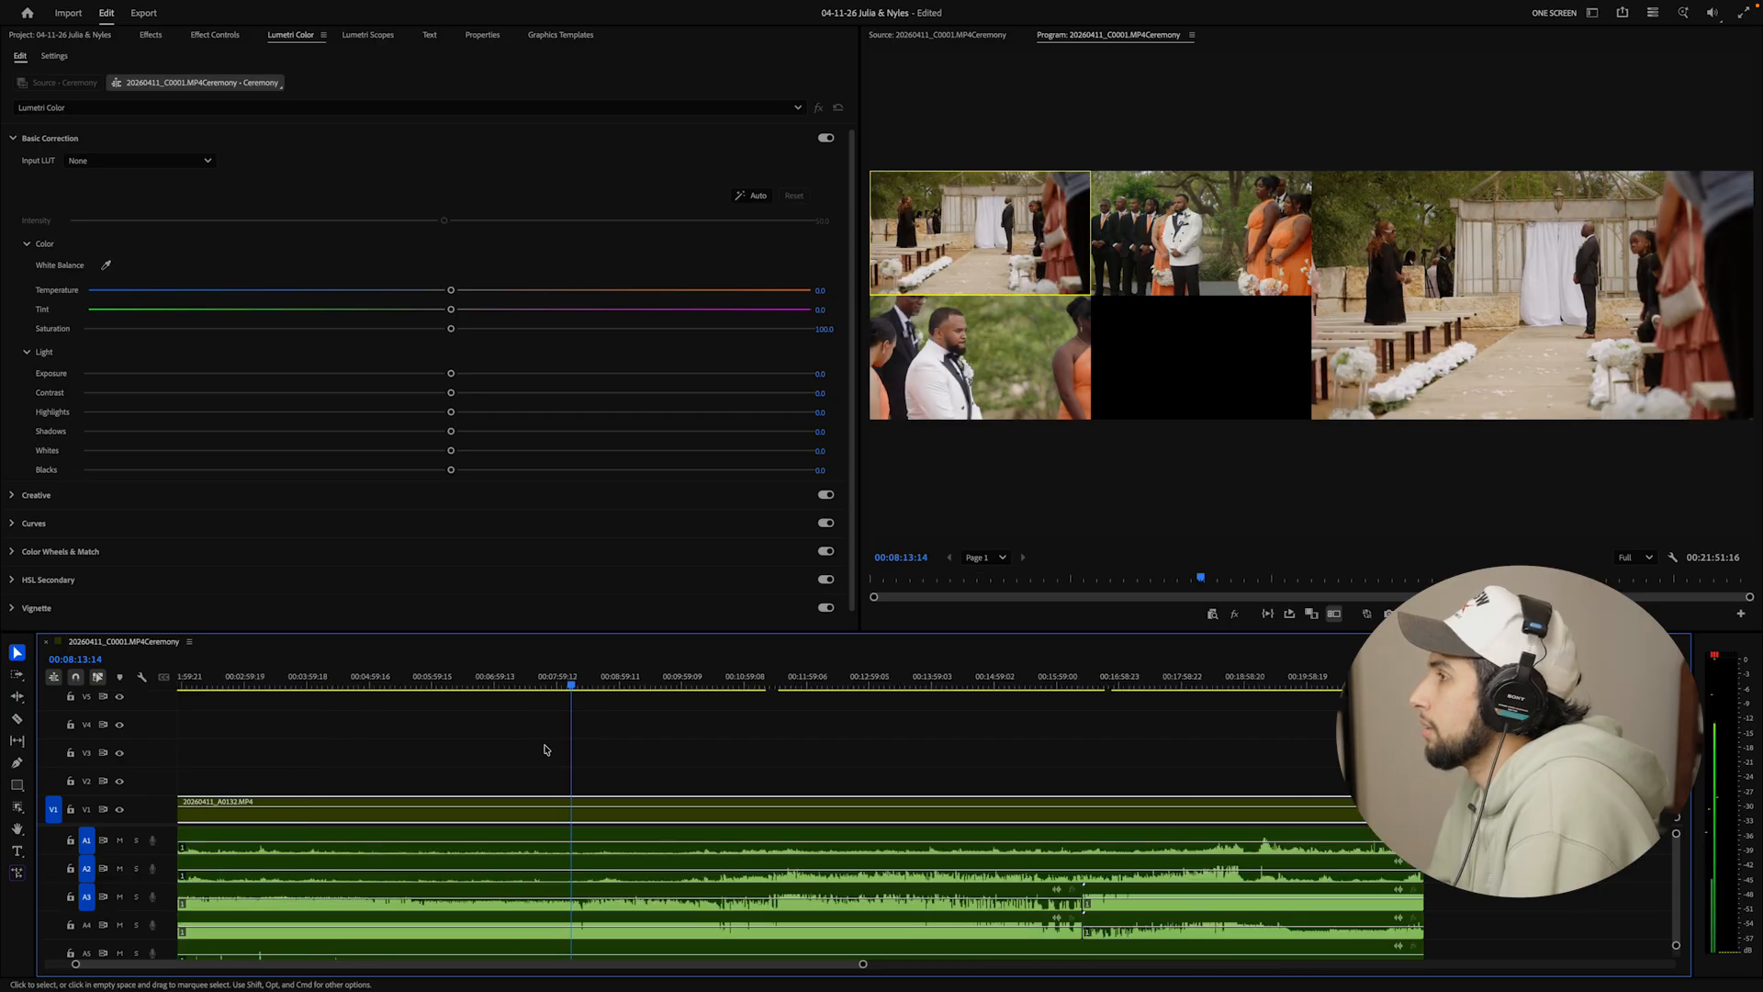
key("space")
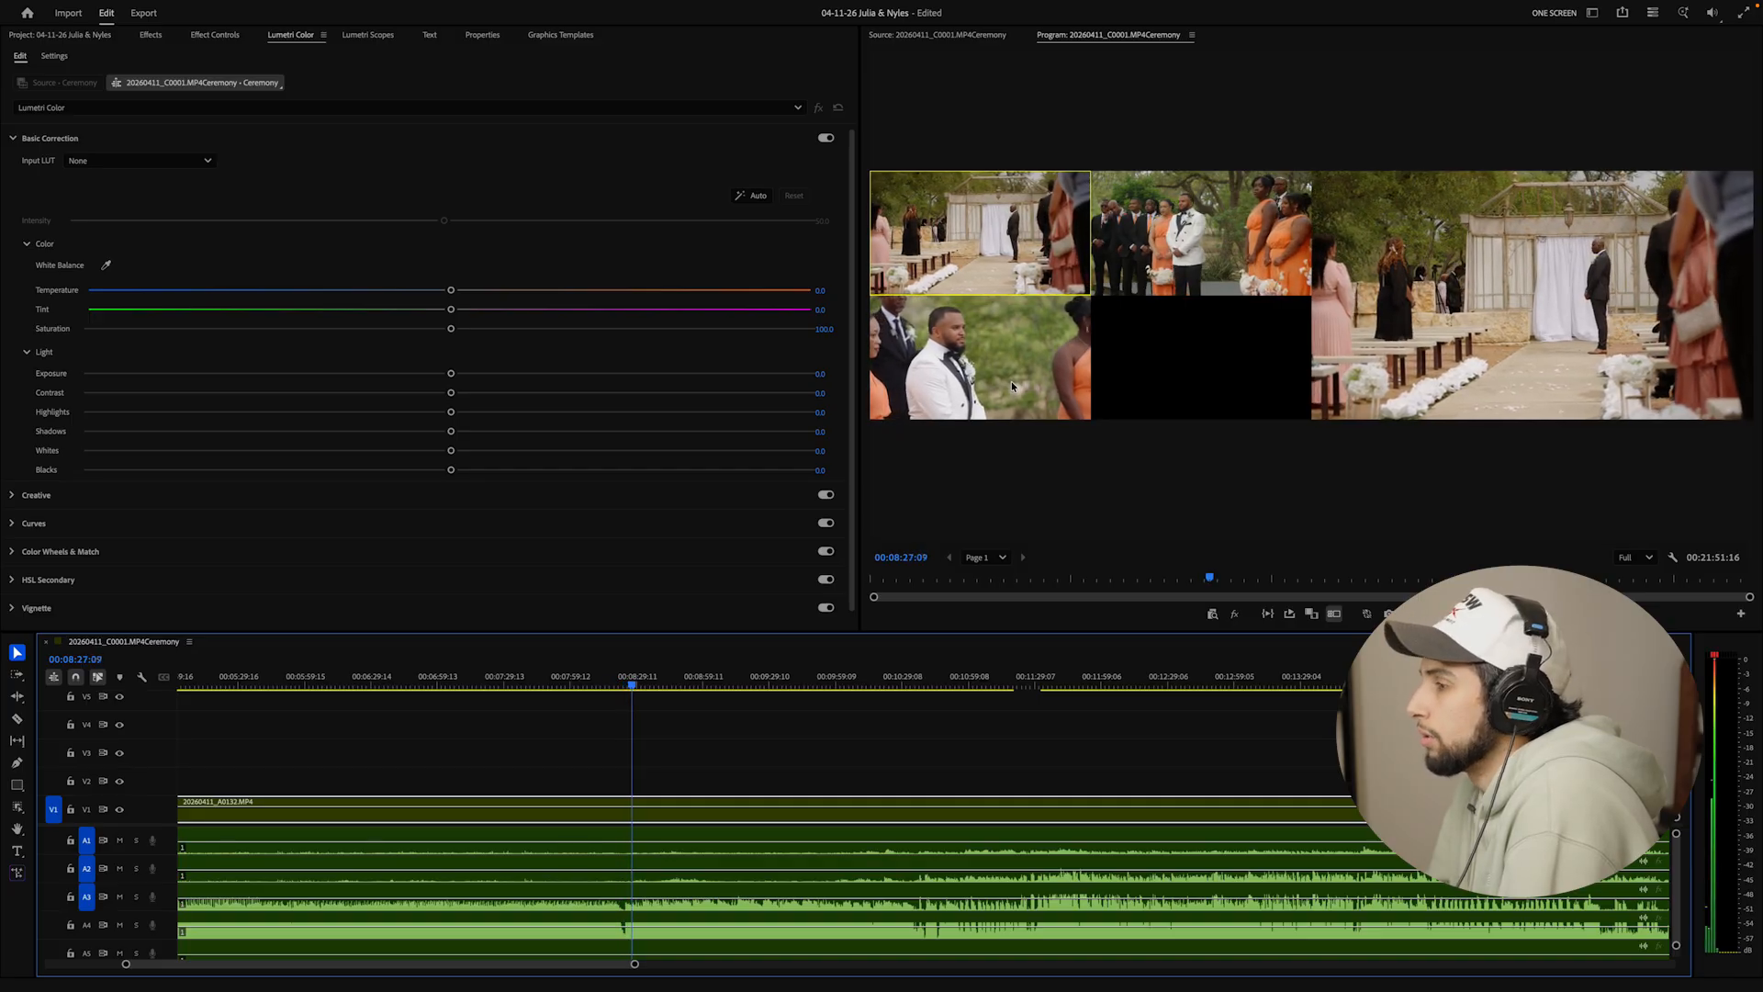
key("space")
scroll(645, 820, "up", 5)
scroll(645, 823, "up", 3)
key("space")
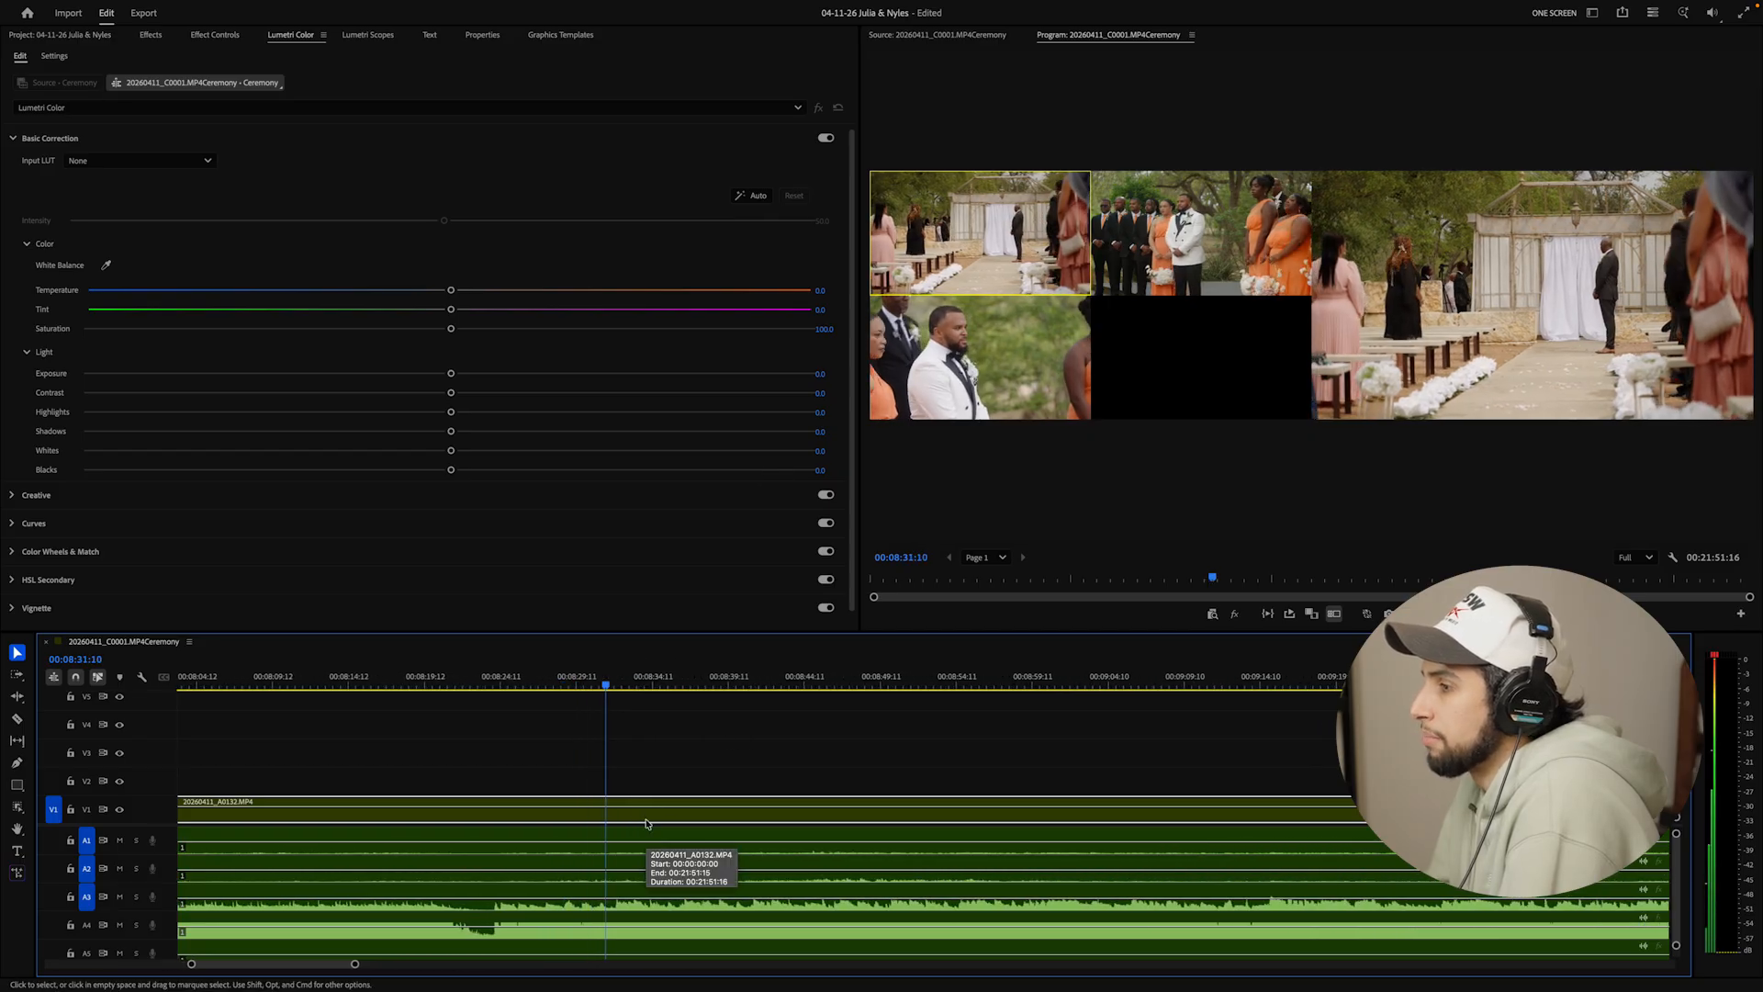
scroll(646, 824, "down", 3)
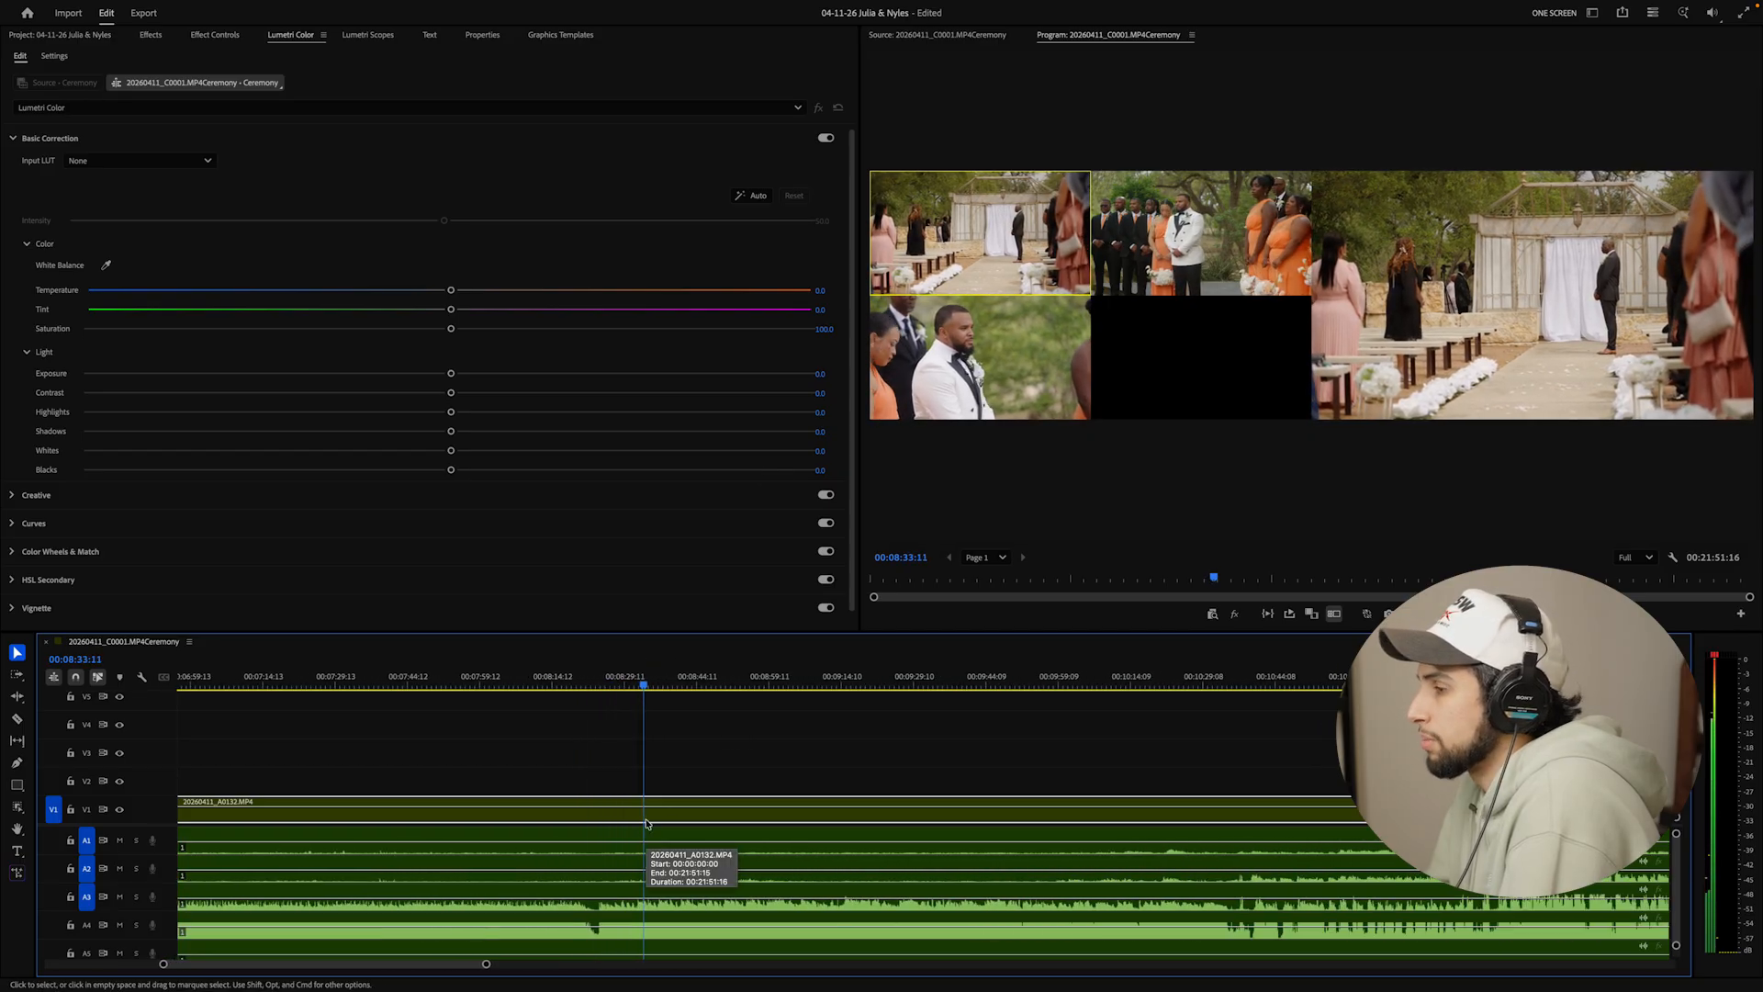
left_click(657, 815)
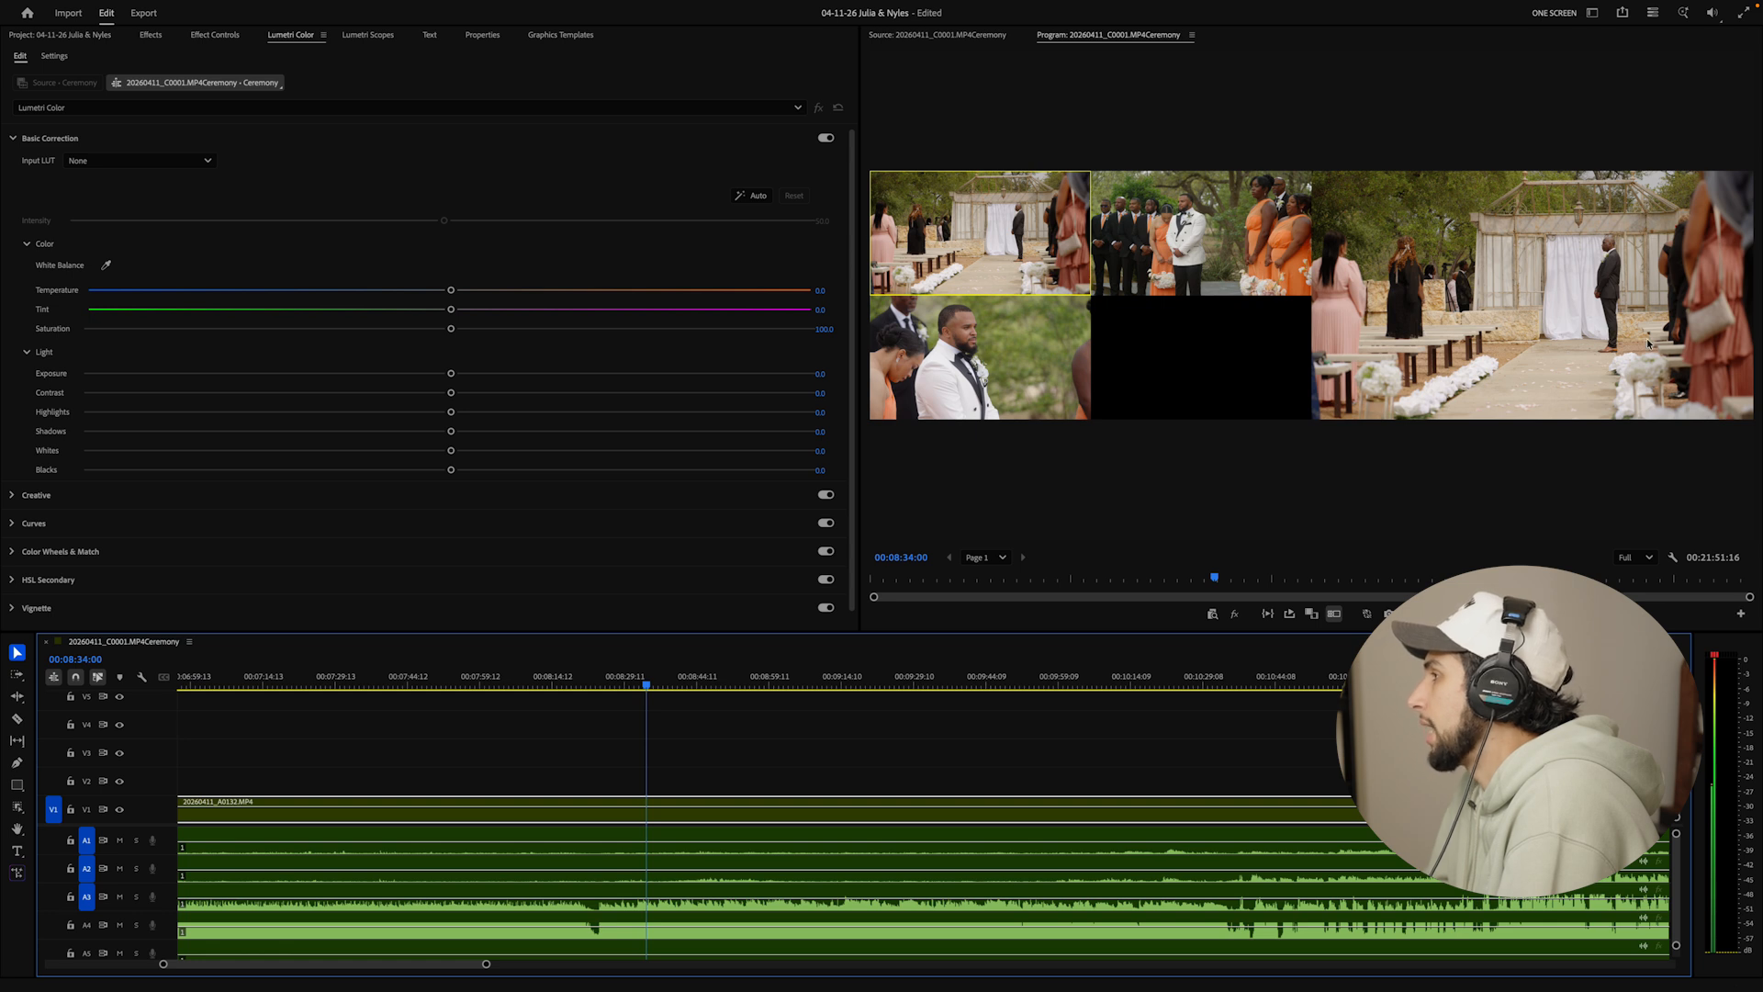
Play from about 00:06:39, cut live to camera 2 at about 00:06:43, and check the new cut from 00:06:32
left_click_drag(579, 685, 359, 685)
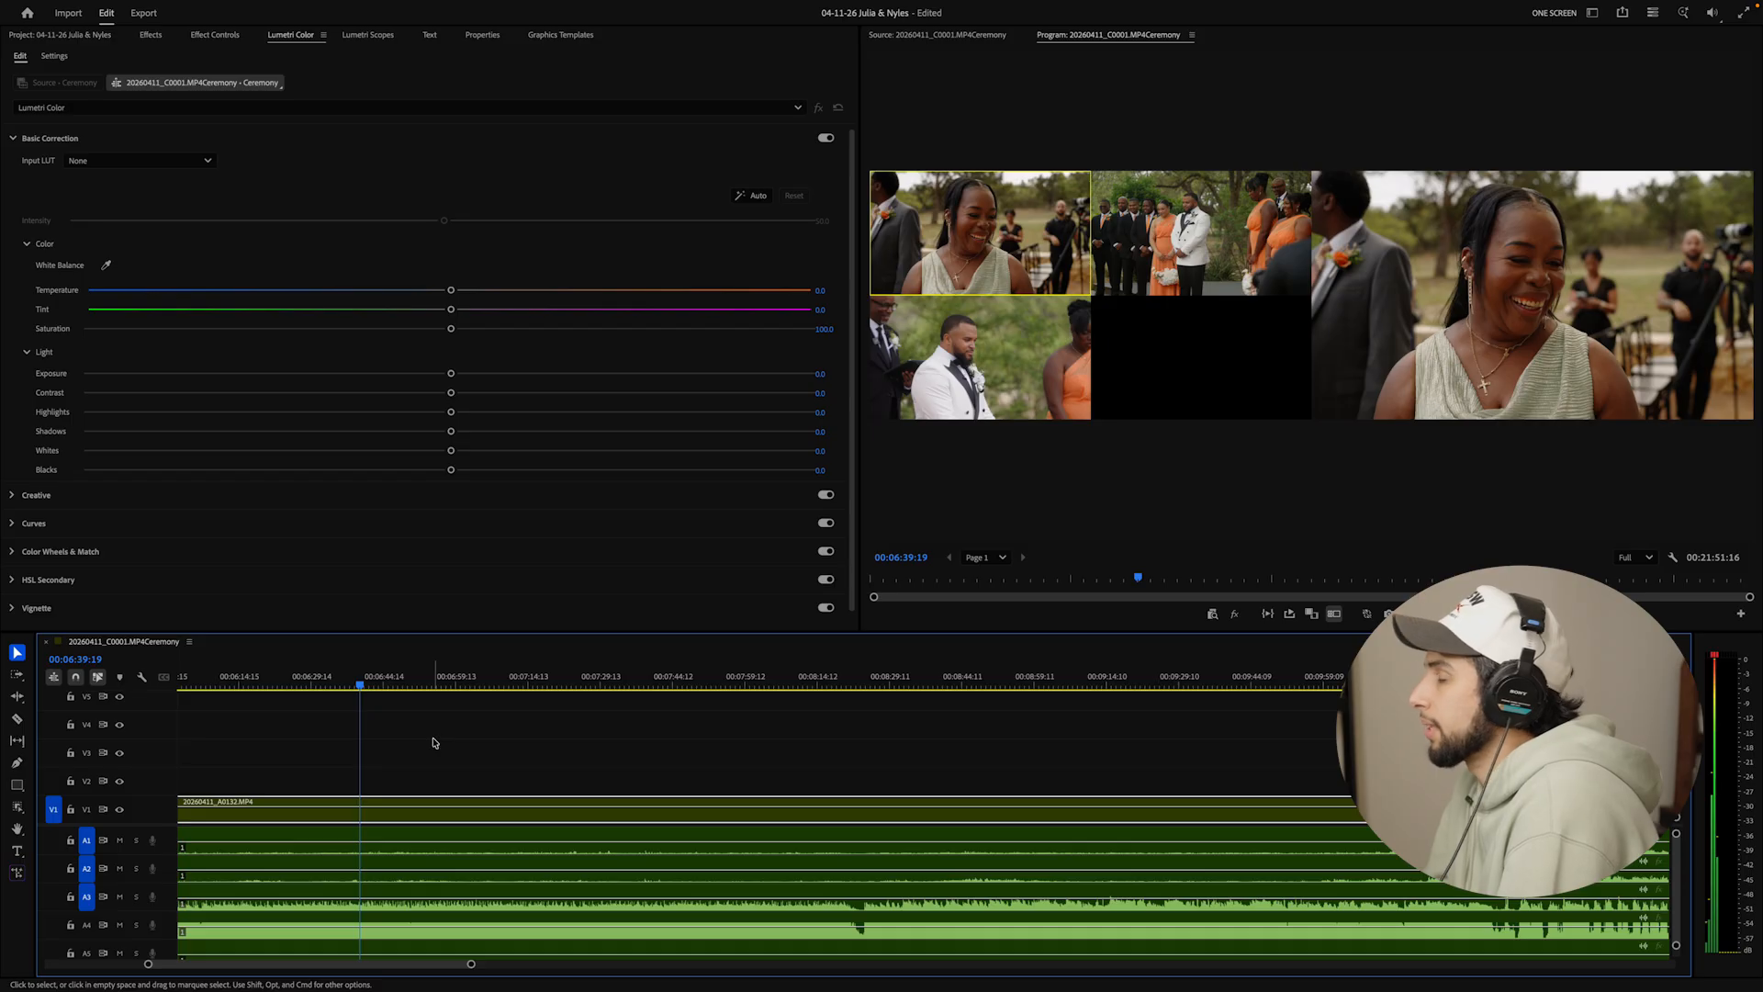
left_click(352, 684)
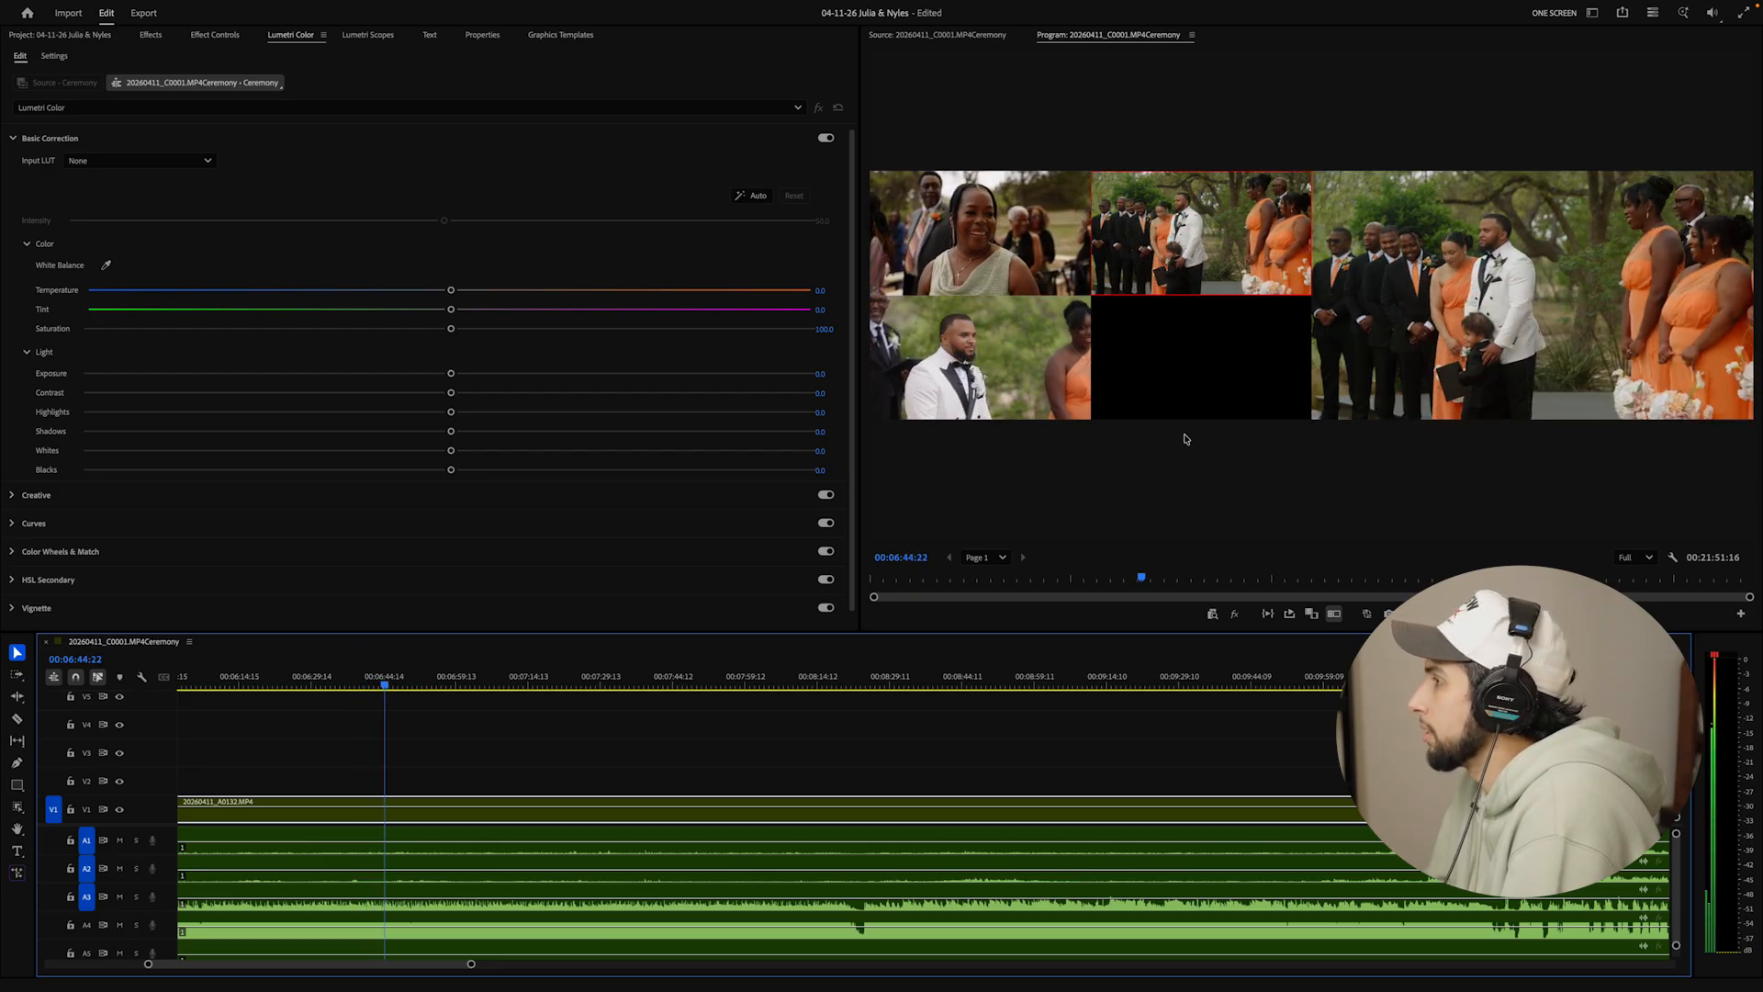
left_click_drag(391, 676, 328, 677)
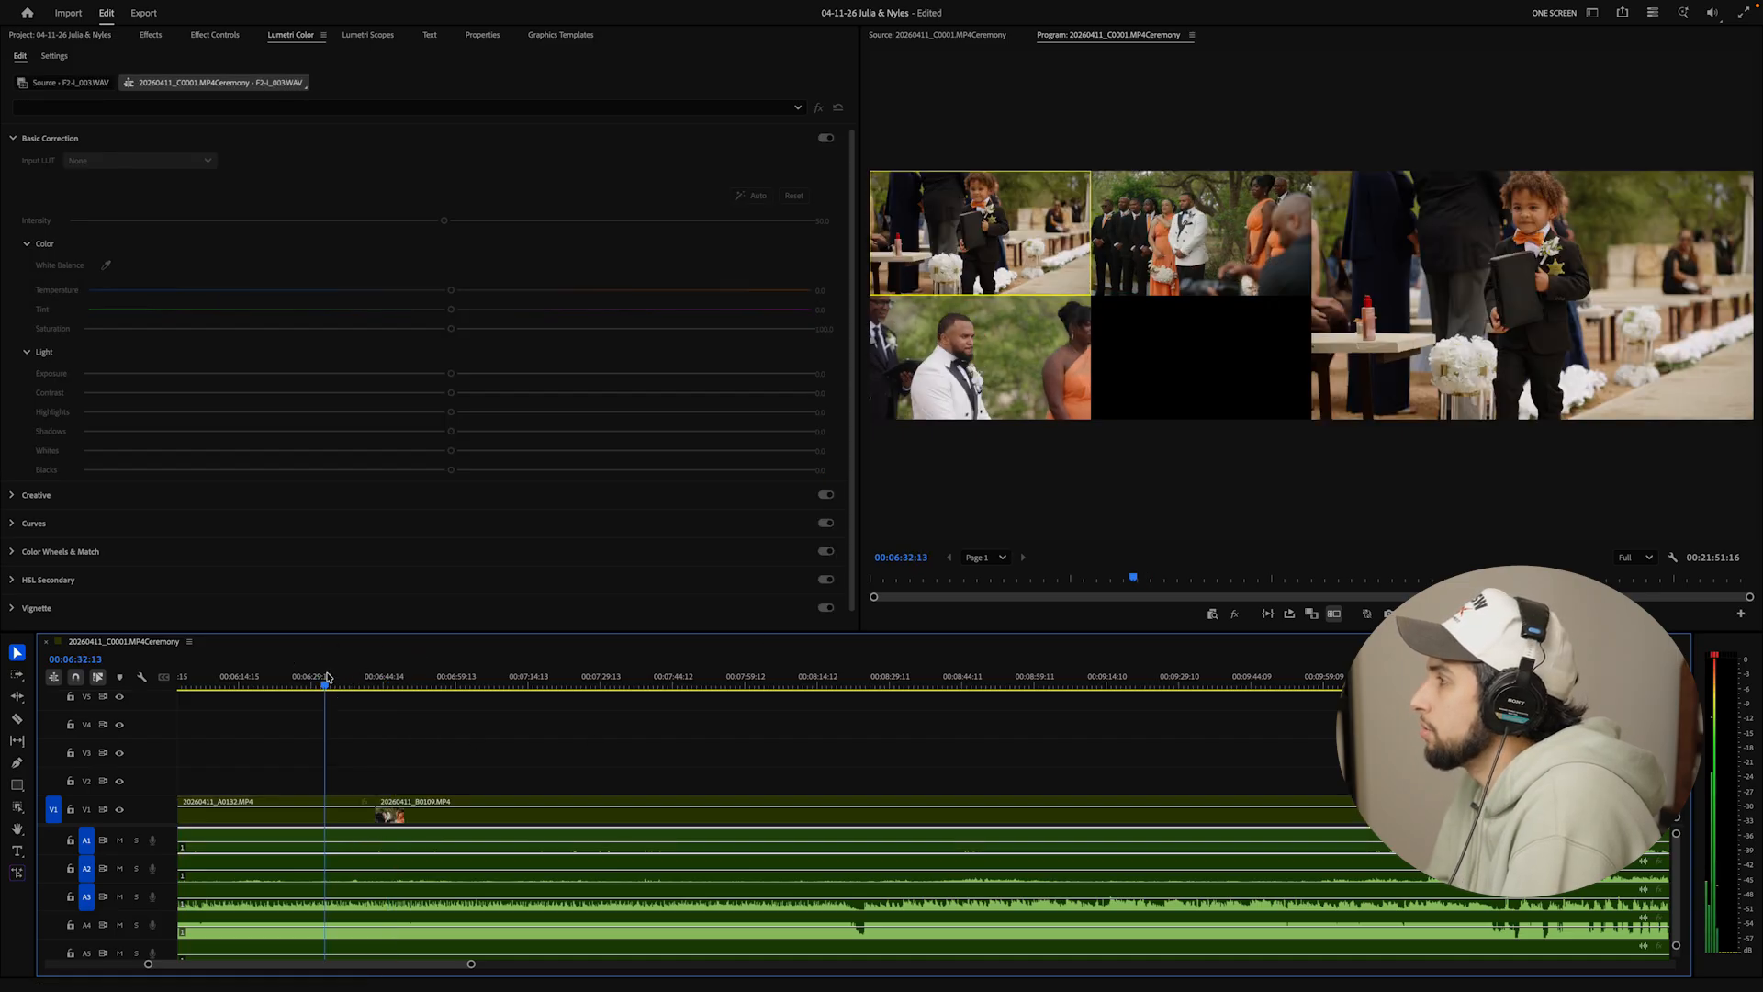
key("space")
key("equal")
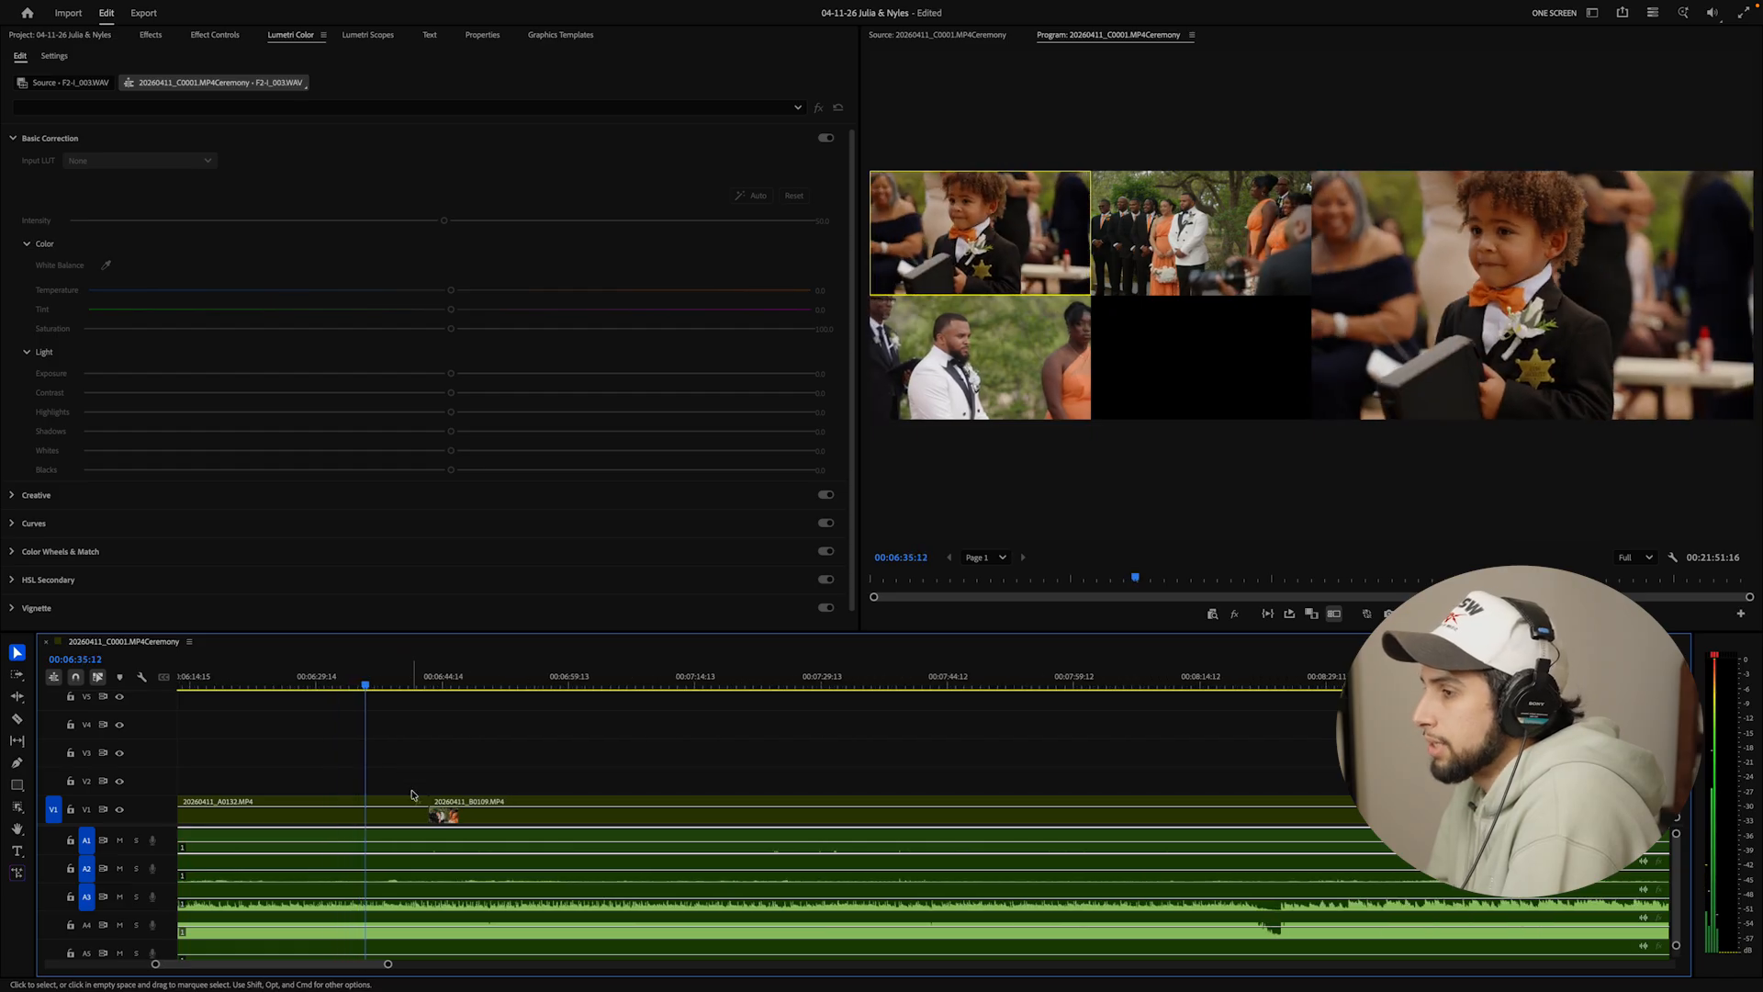
key("equal")
Continue playback past the camera 2 cut and switch live to camera 3 at about 00:06:56
left_click(571, 685)
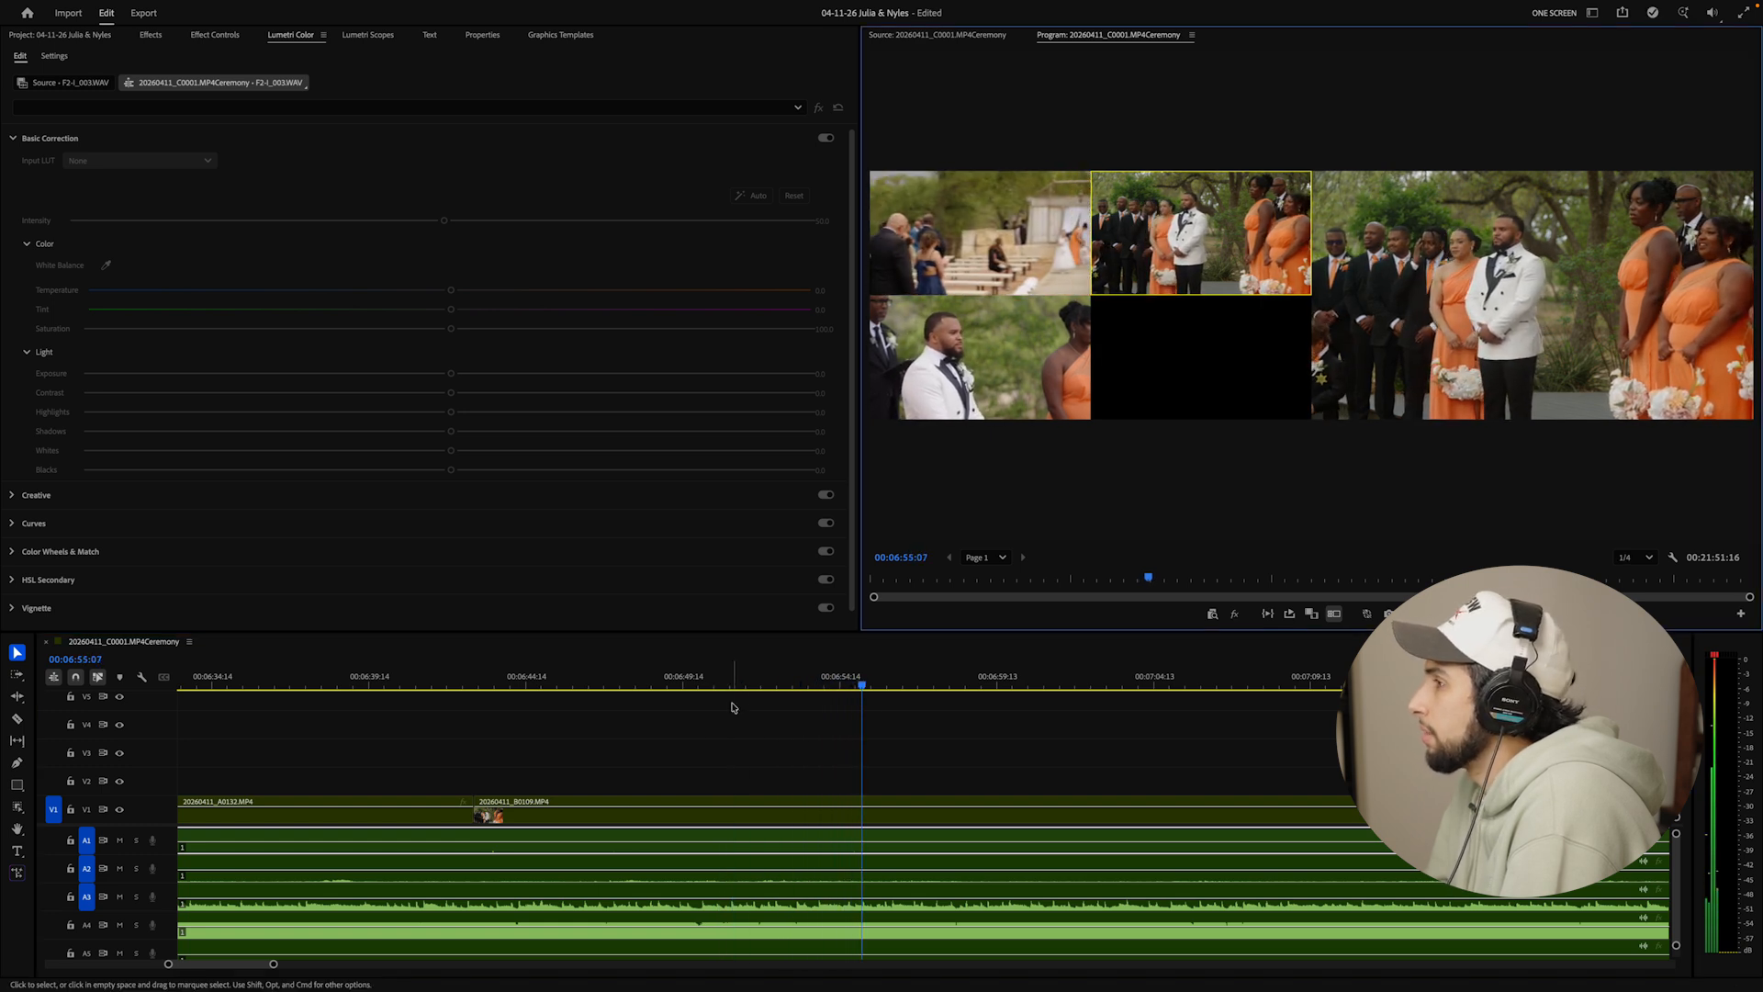
key("3")
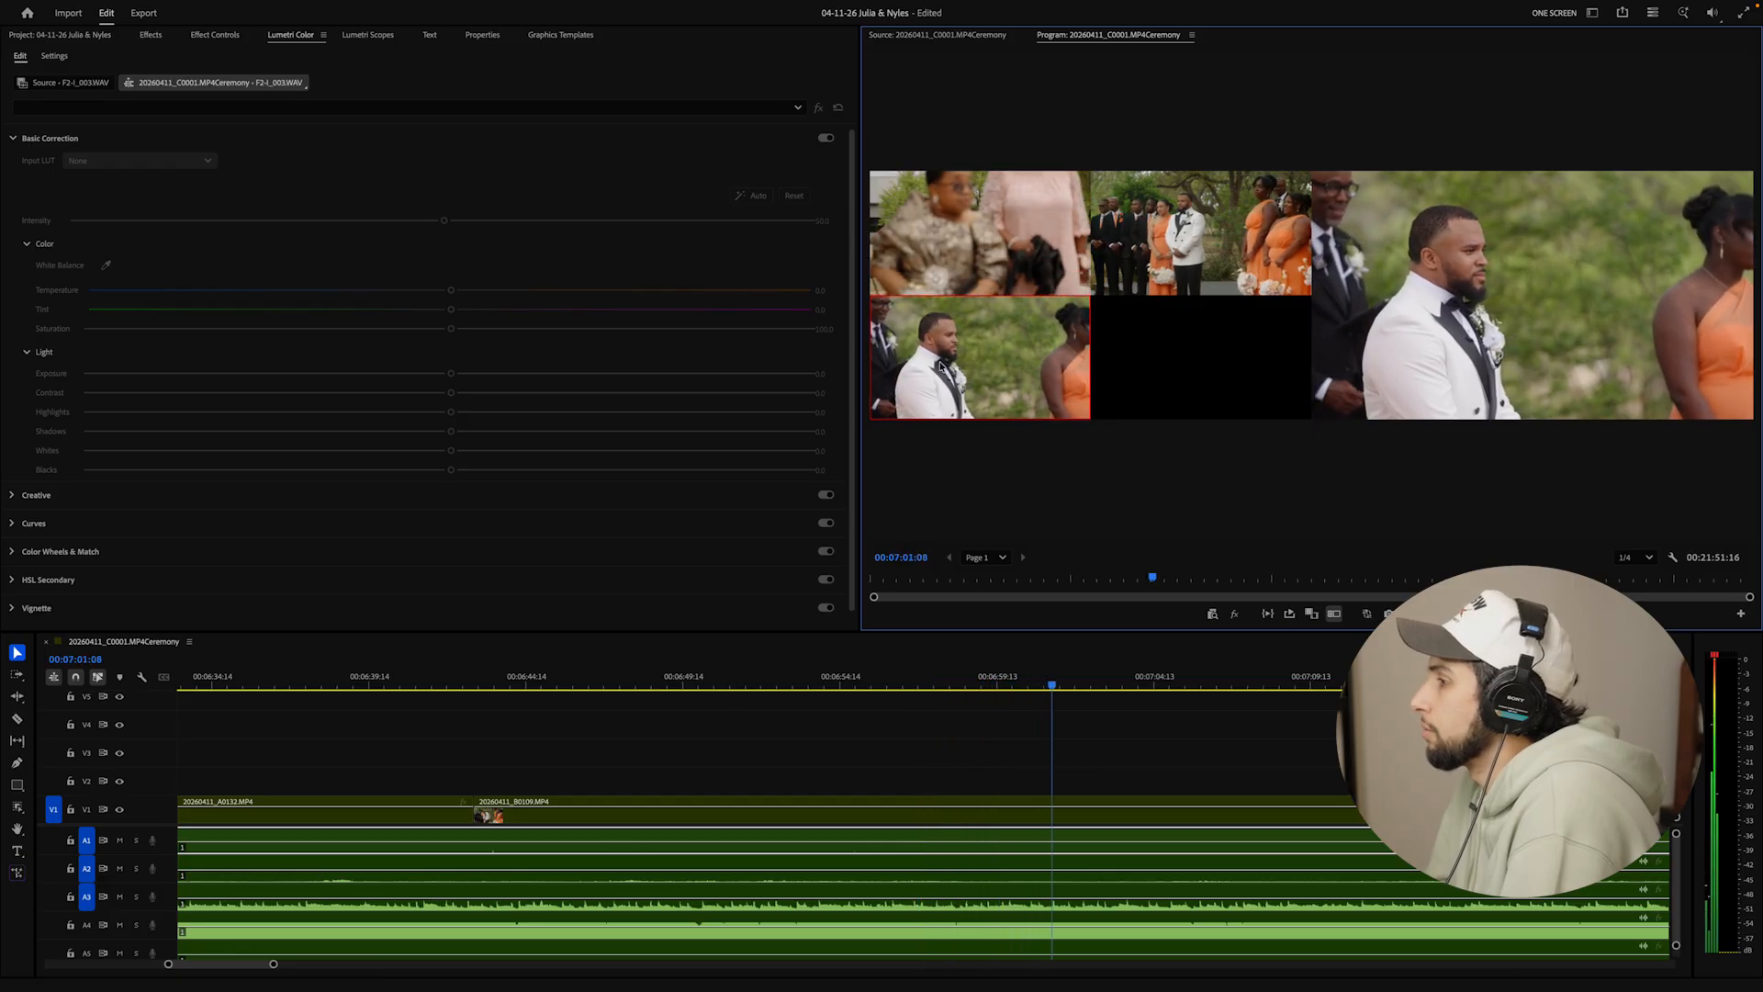
key("space")
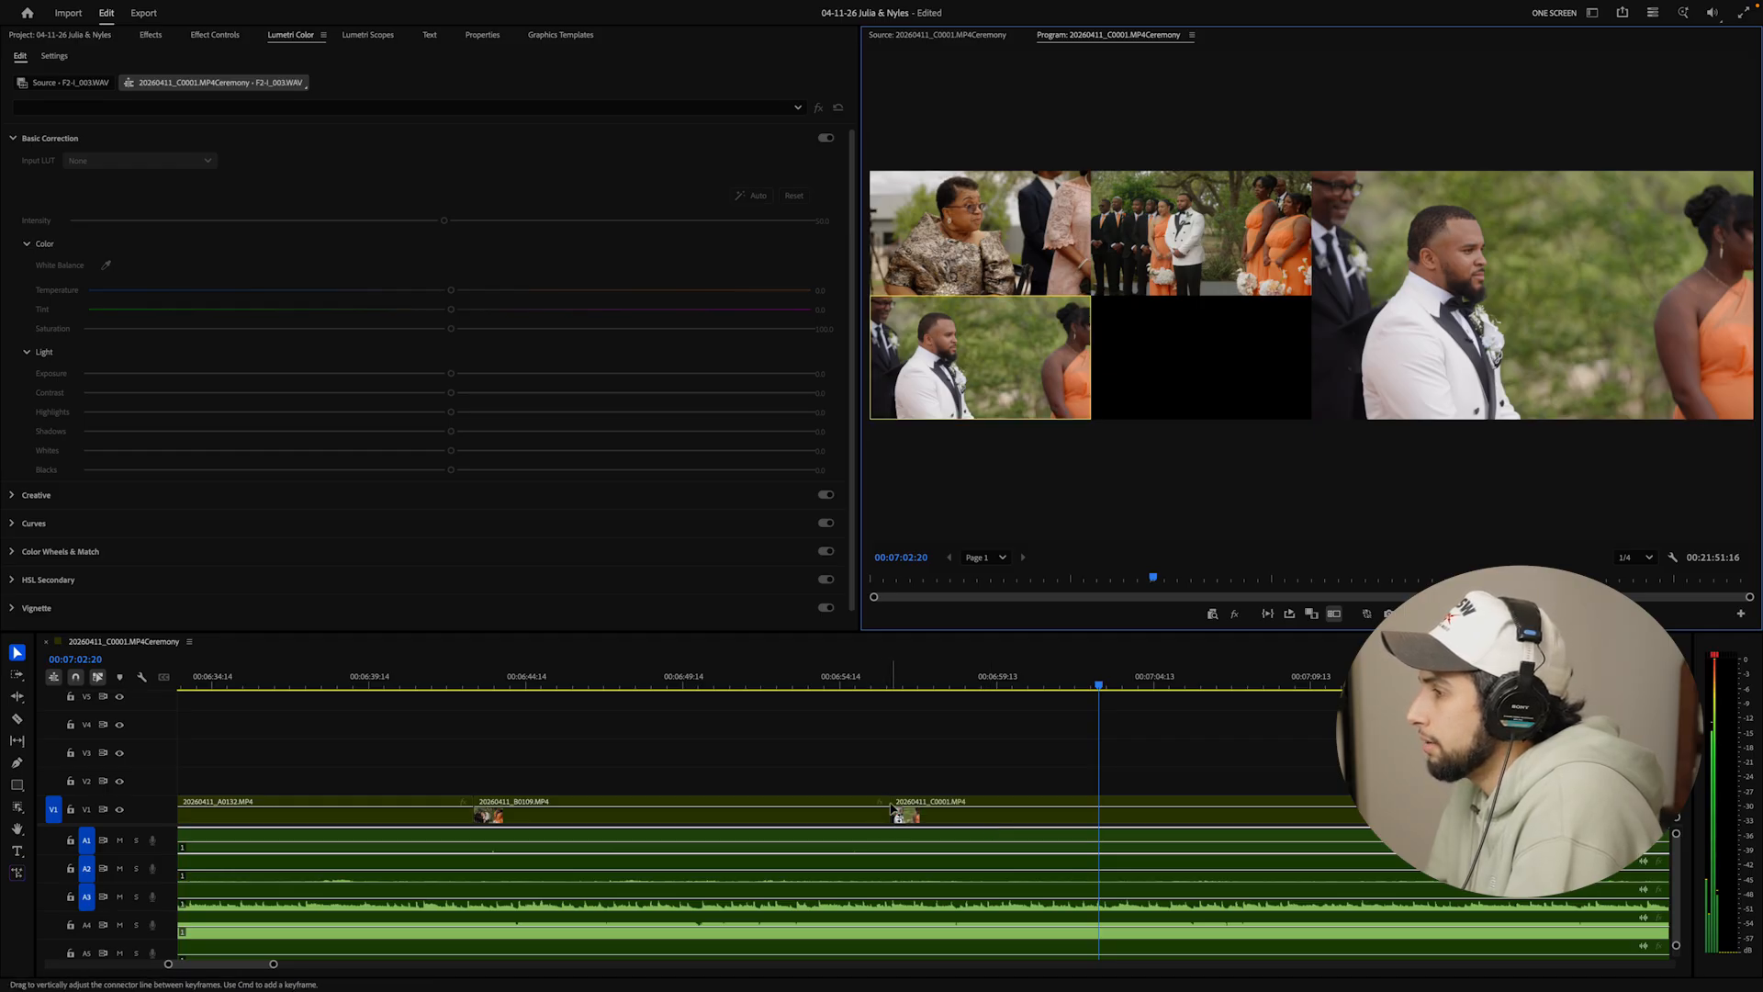
Replay the section around the cut from camera 2 to camera 3 to check its timing
left_click(819, 684)
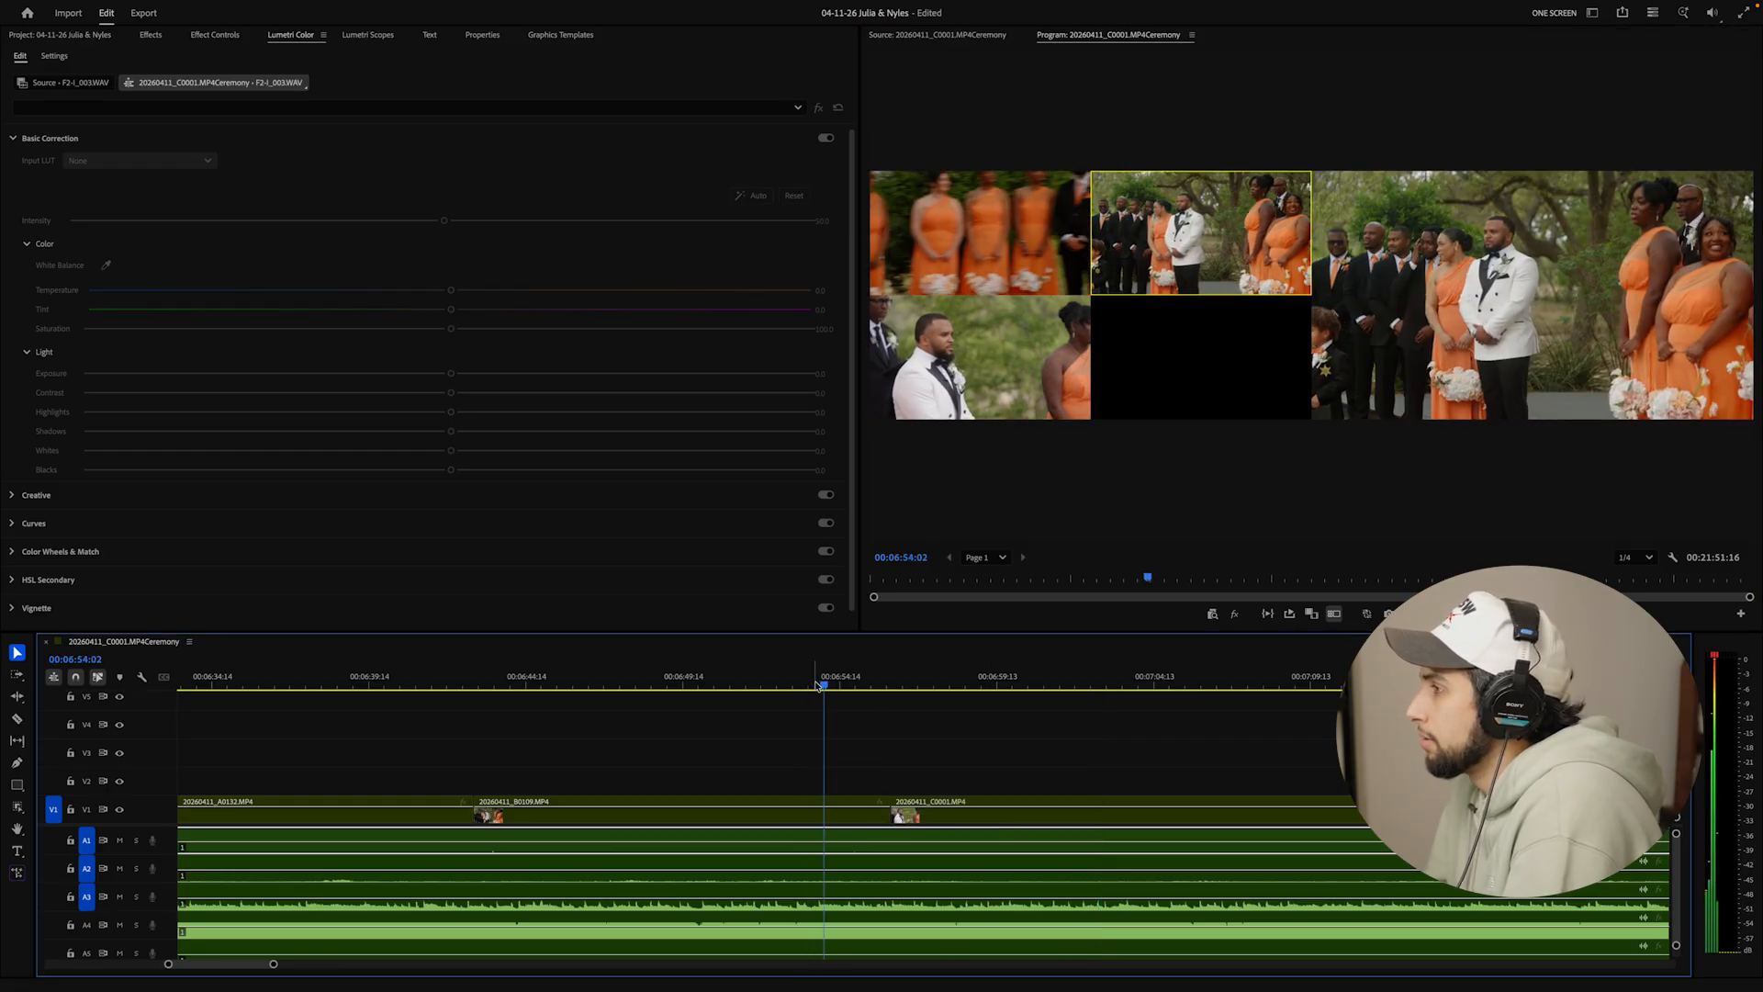
key("space")
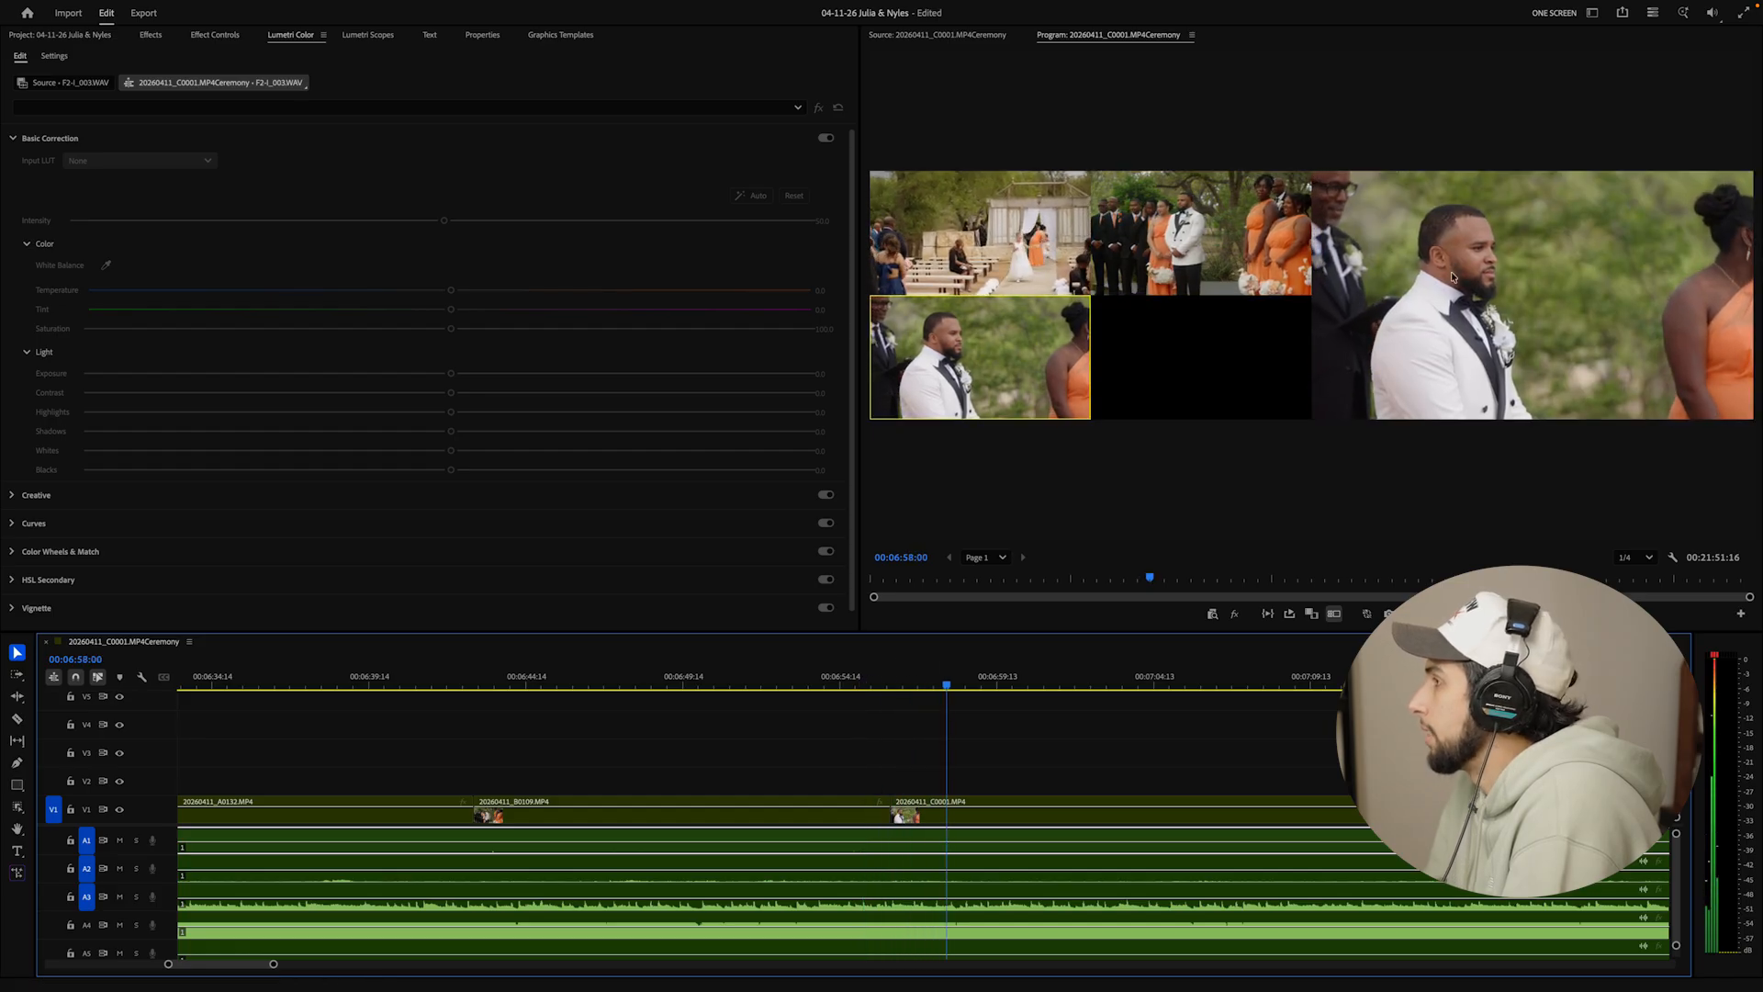
left_click(804, 686)
left_click(763, 687)
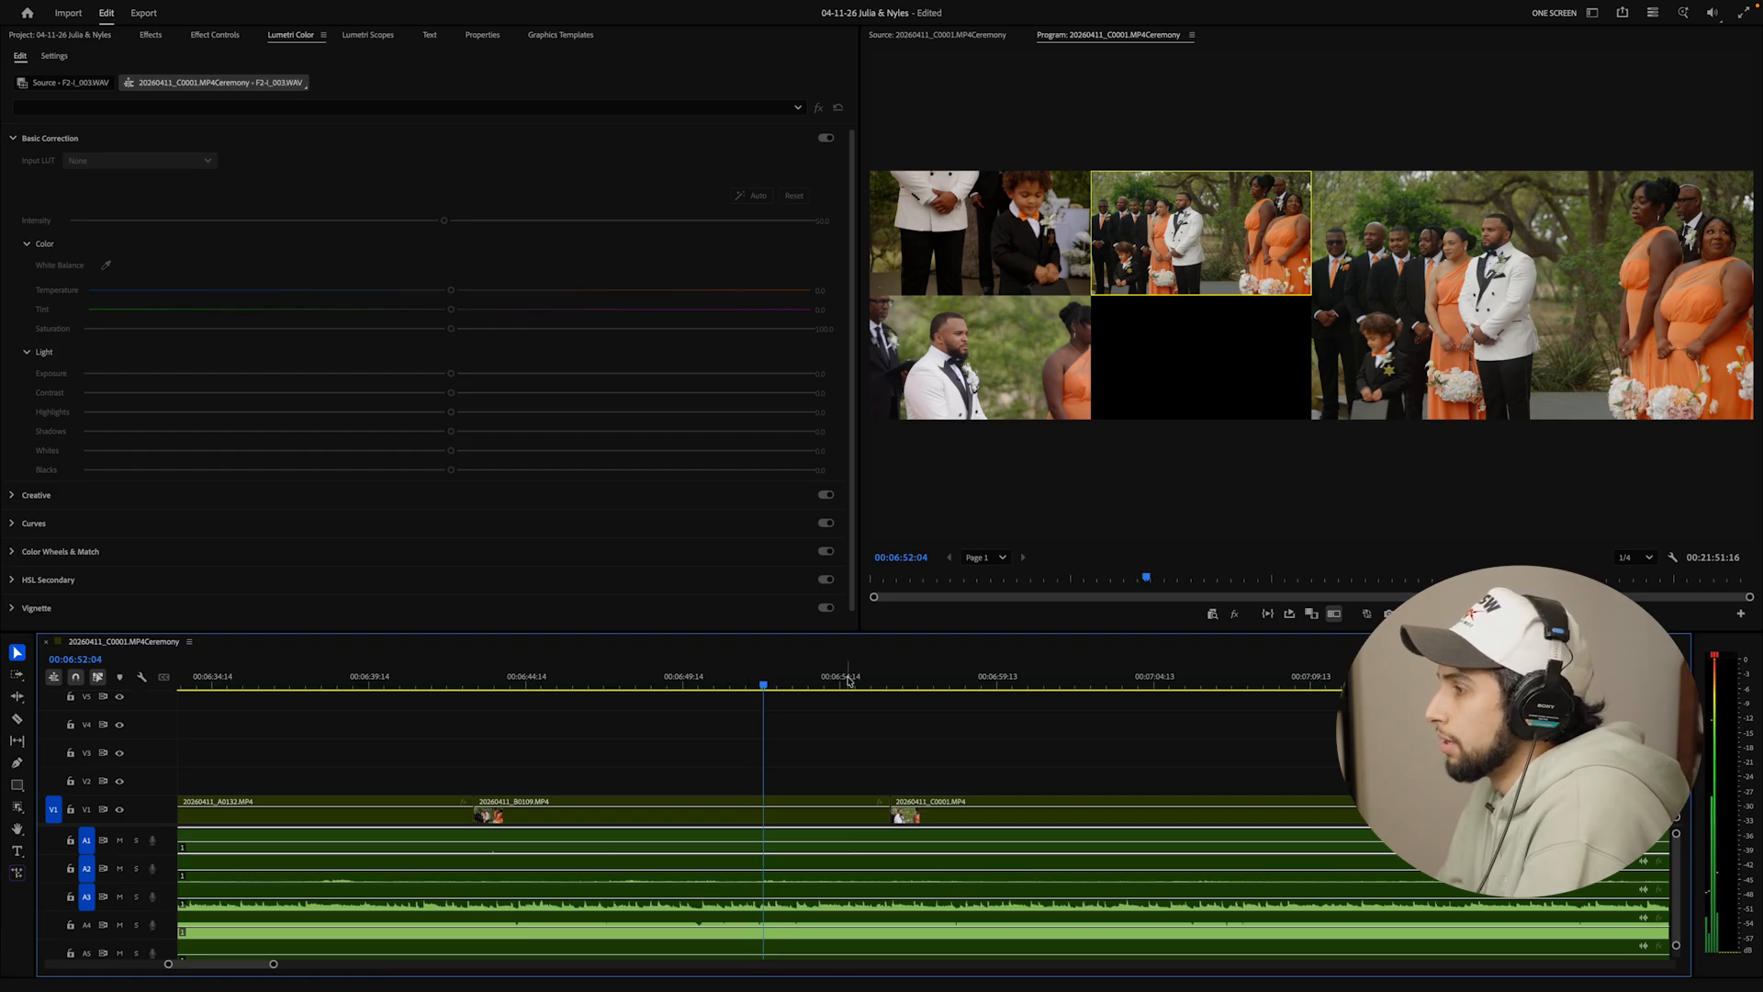
left_click_drag(732, 686, 716, 686)
key("space")
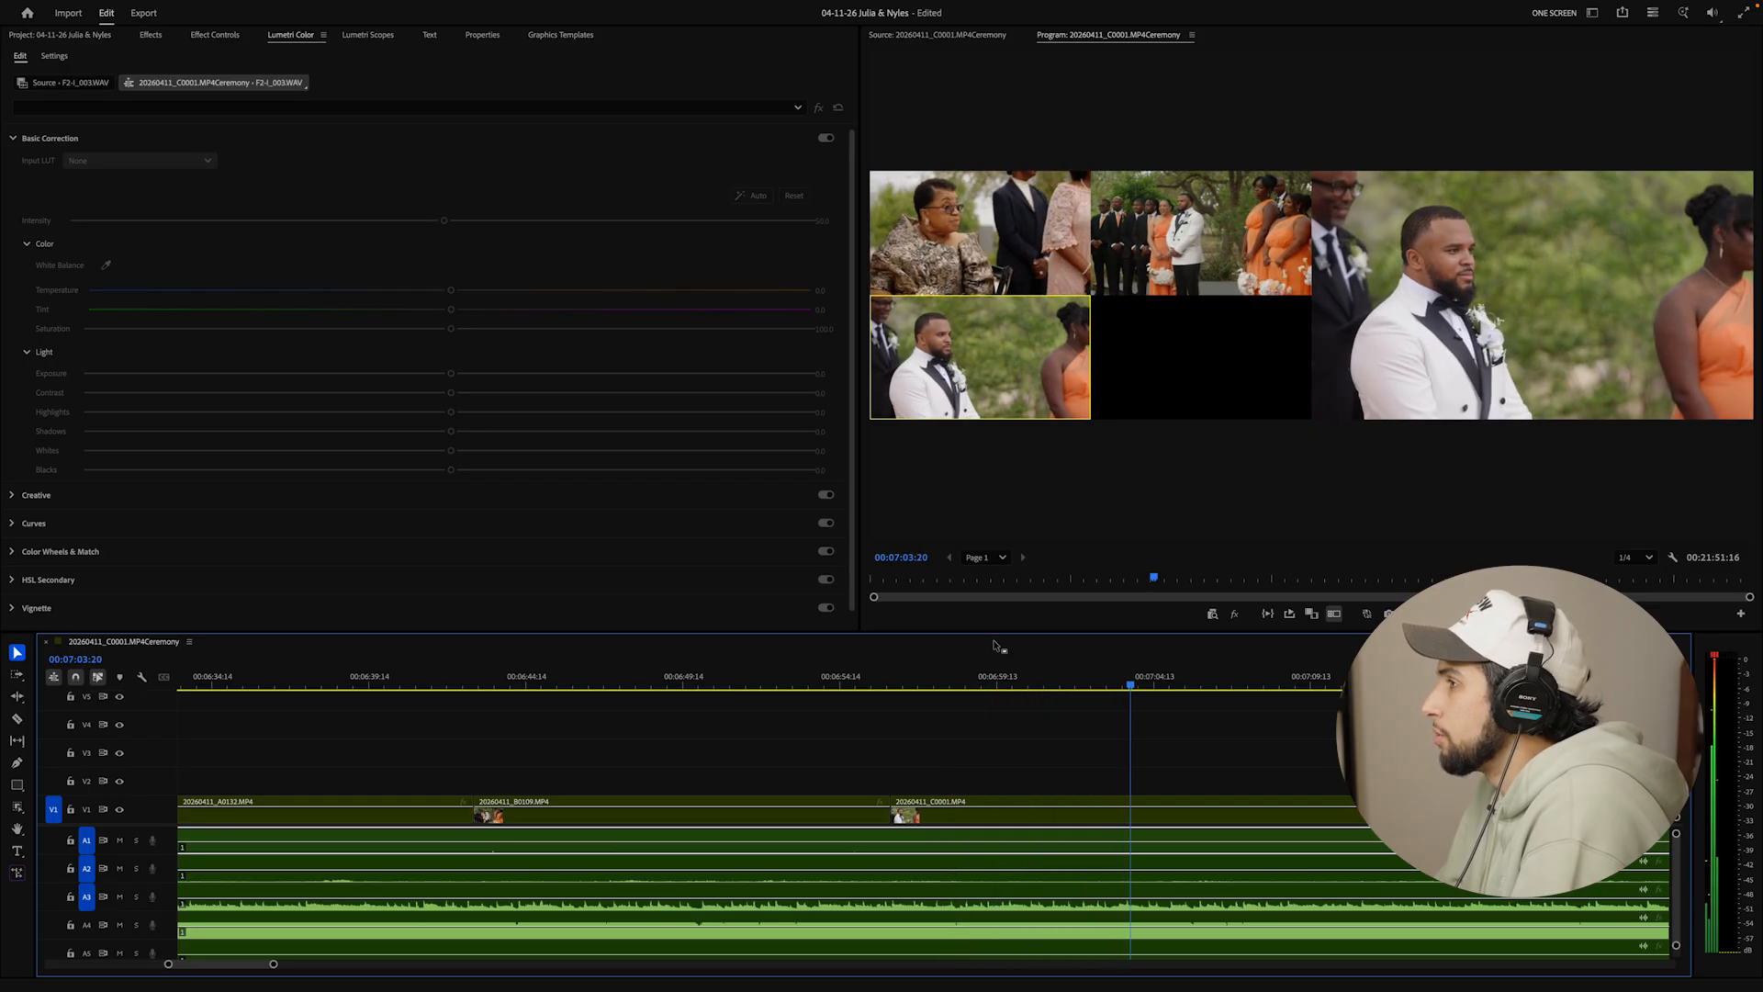
Play from about 00:07:03 and cut live from camera 3 back to camera 1
left_click_drag(1129, 681, 1093, 687)
scroll(1137, 746, "up", 3)
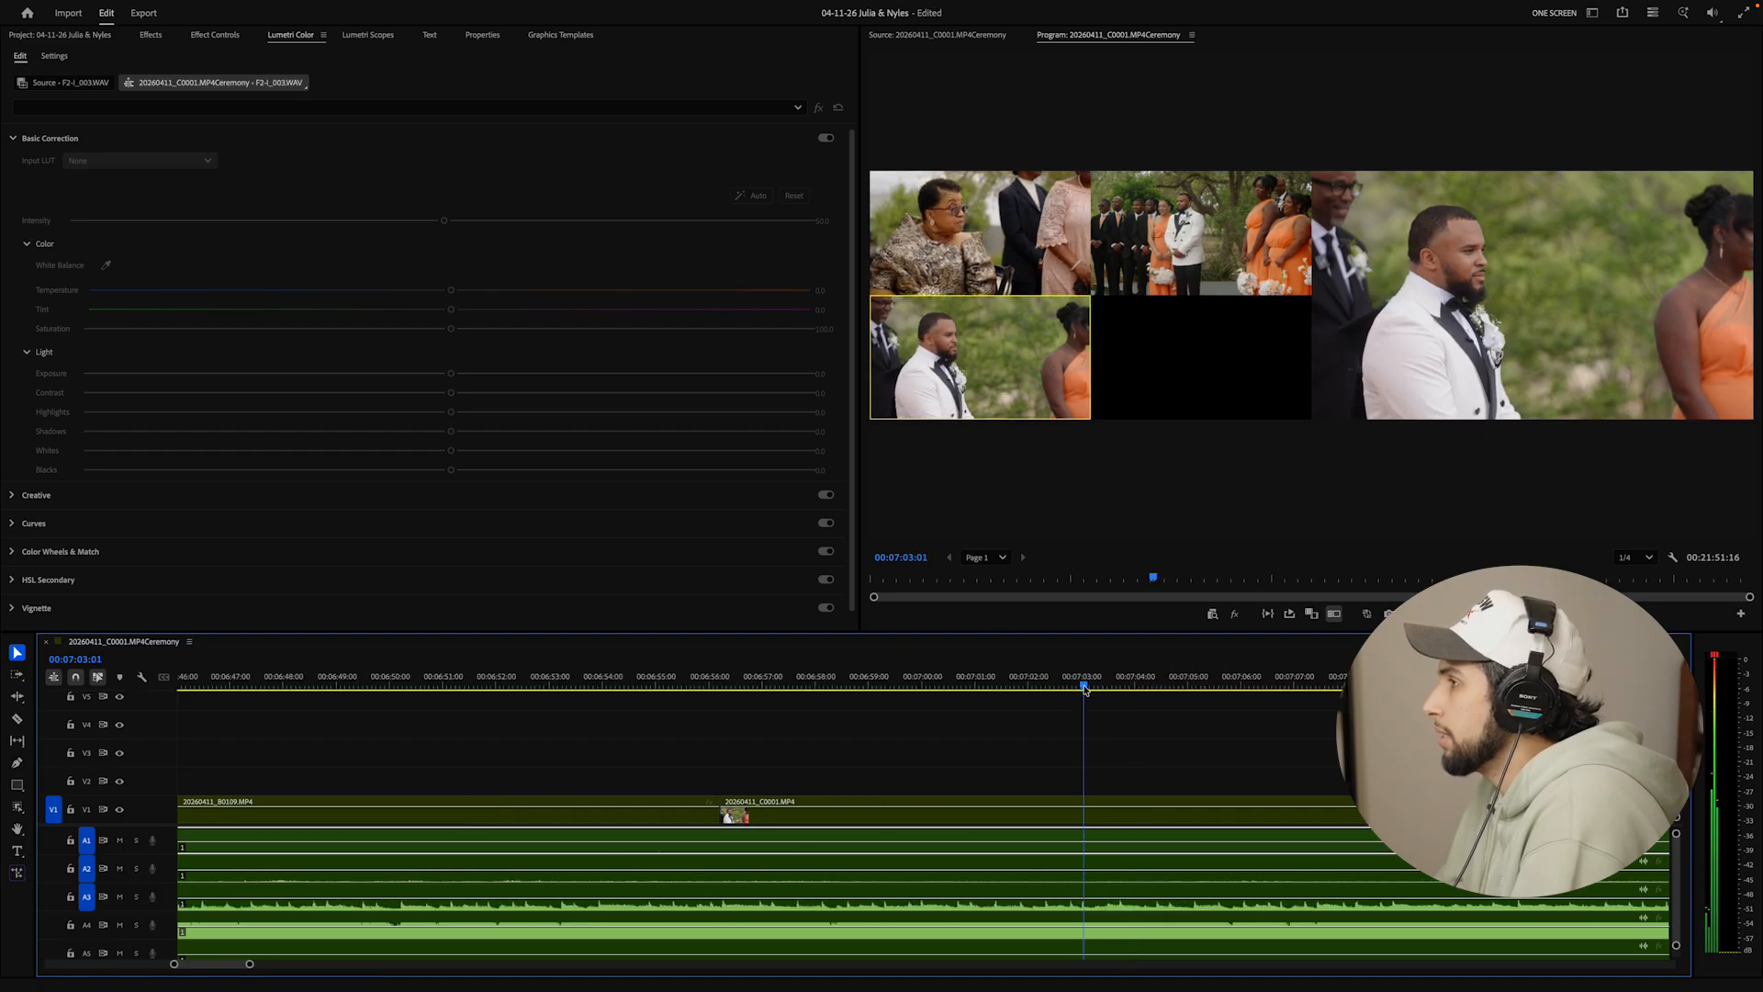
key("1")
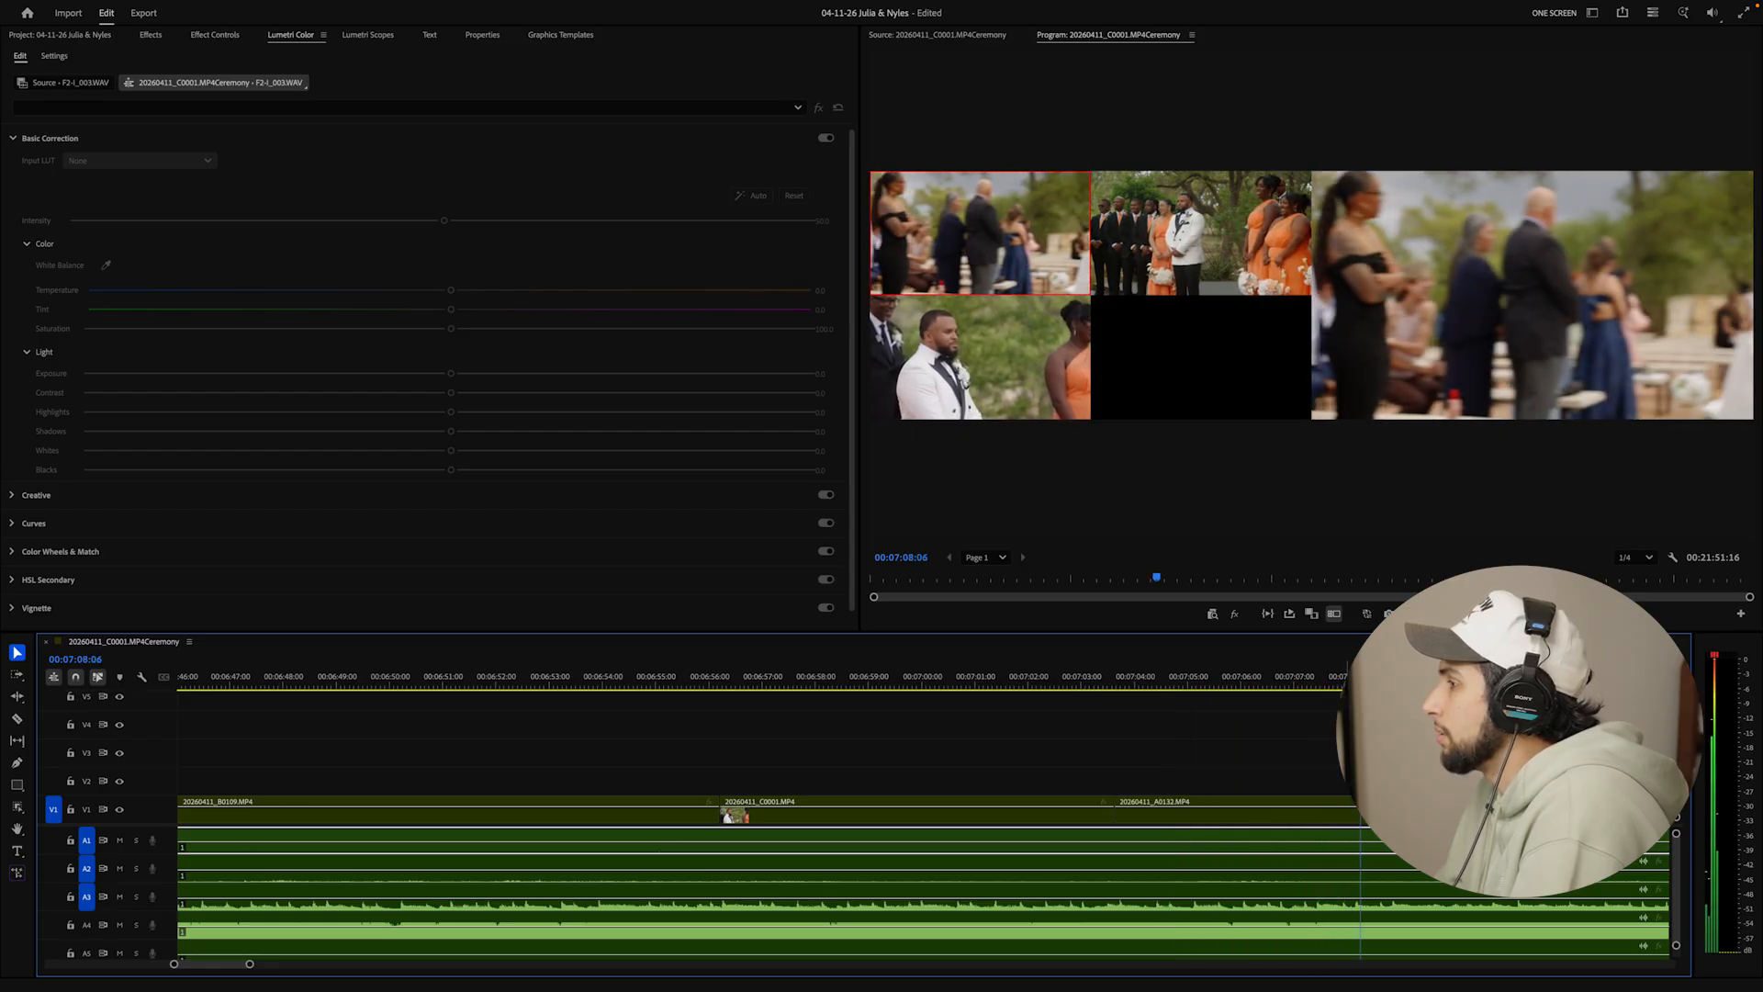
Play from about 00:07:06 and cut live to camera 2, back to camera 1, and to camera 2 again, stopping near 00:07:15
left_click_drag(1342, 677, 1247, 703)
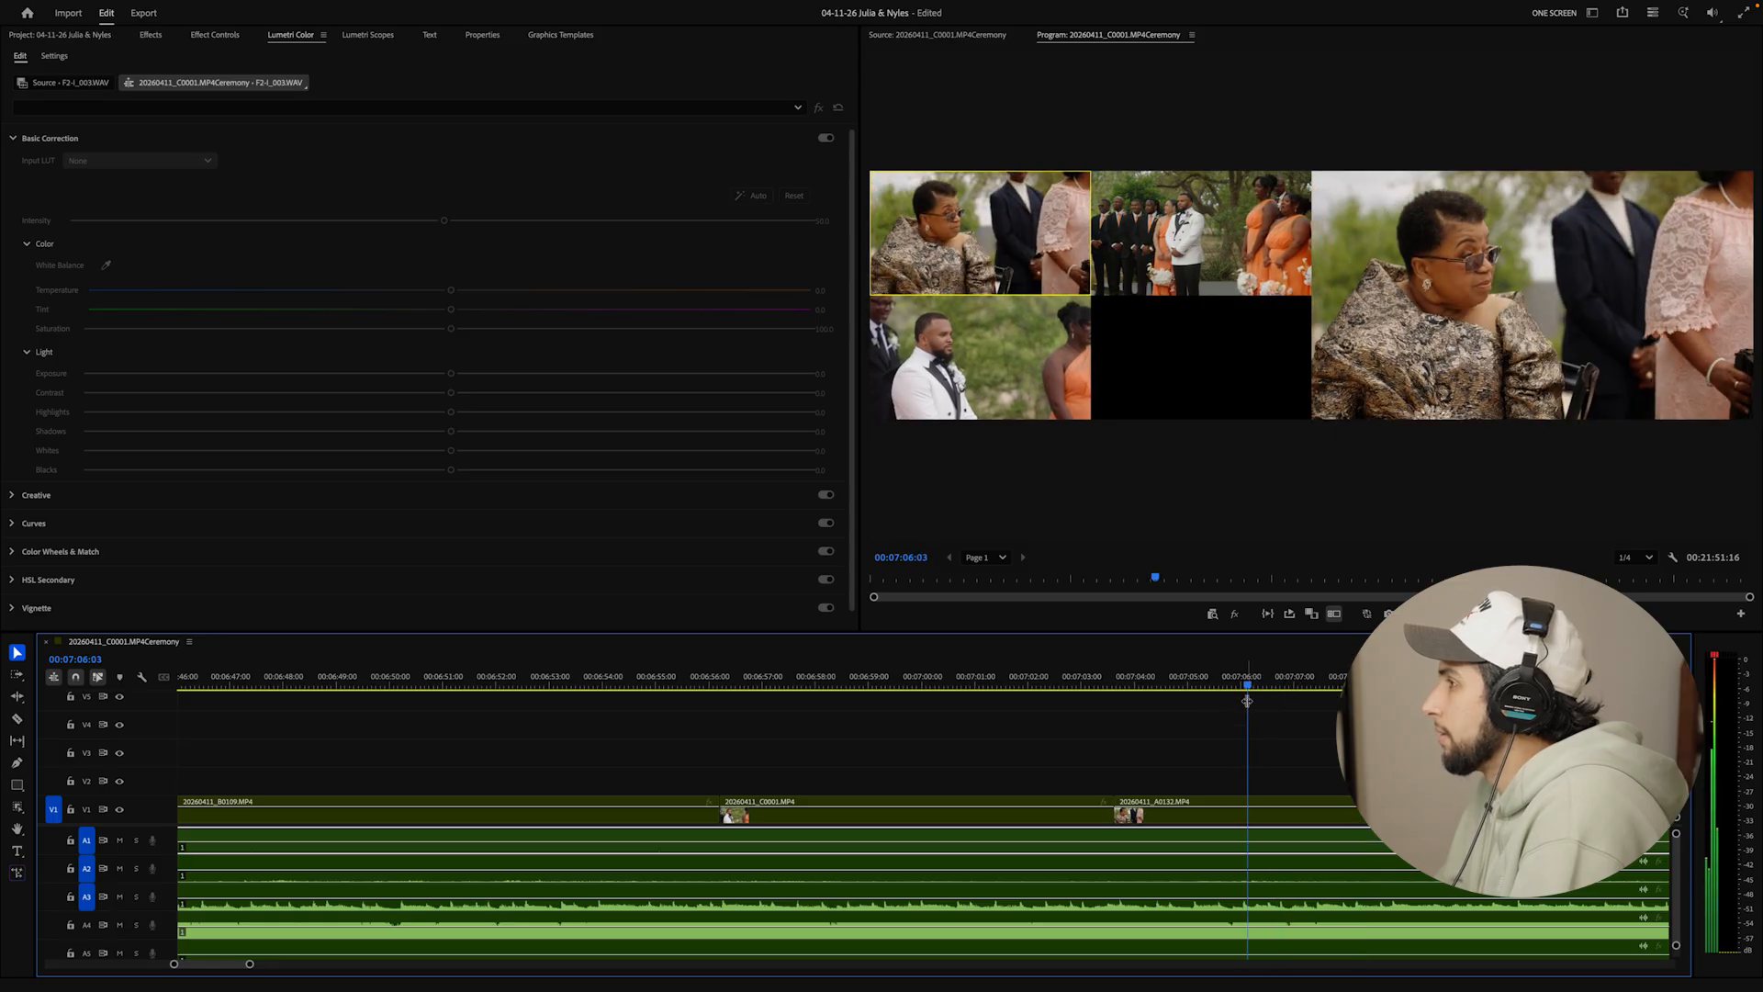
key("space")
key("2")
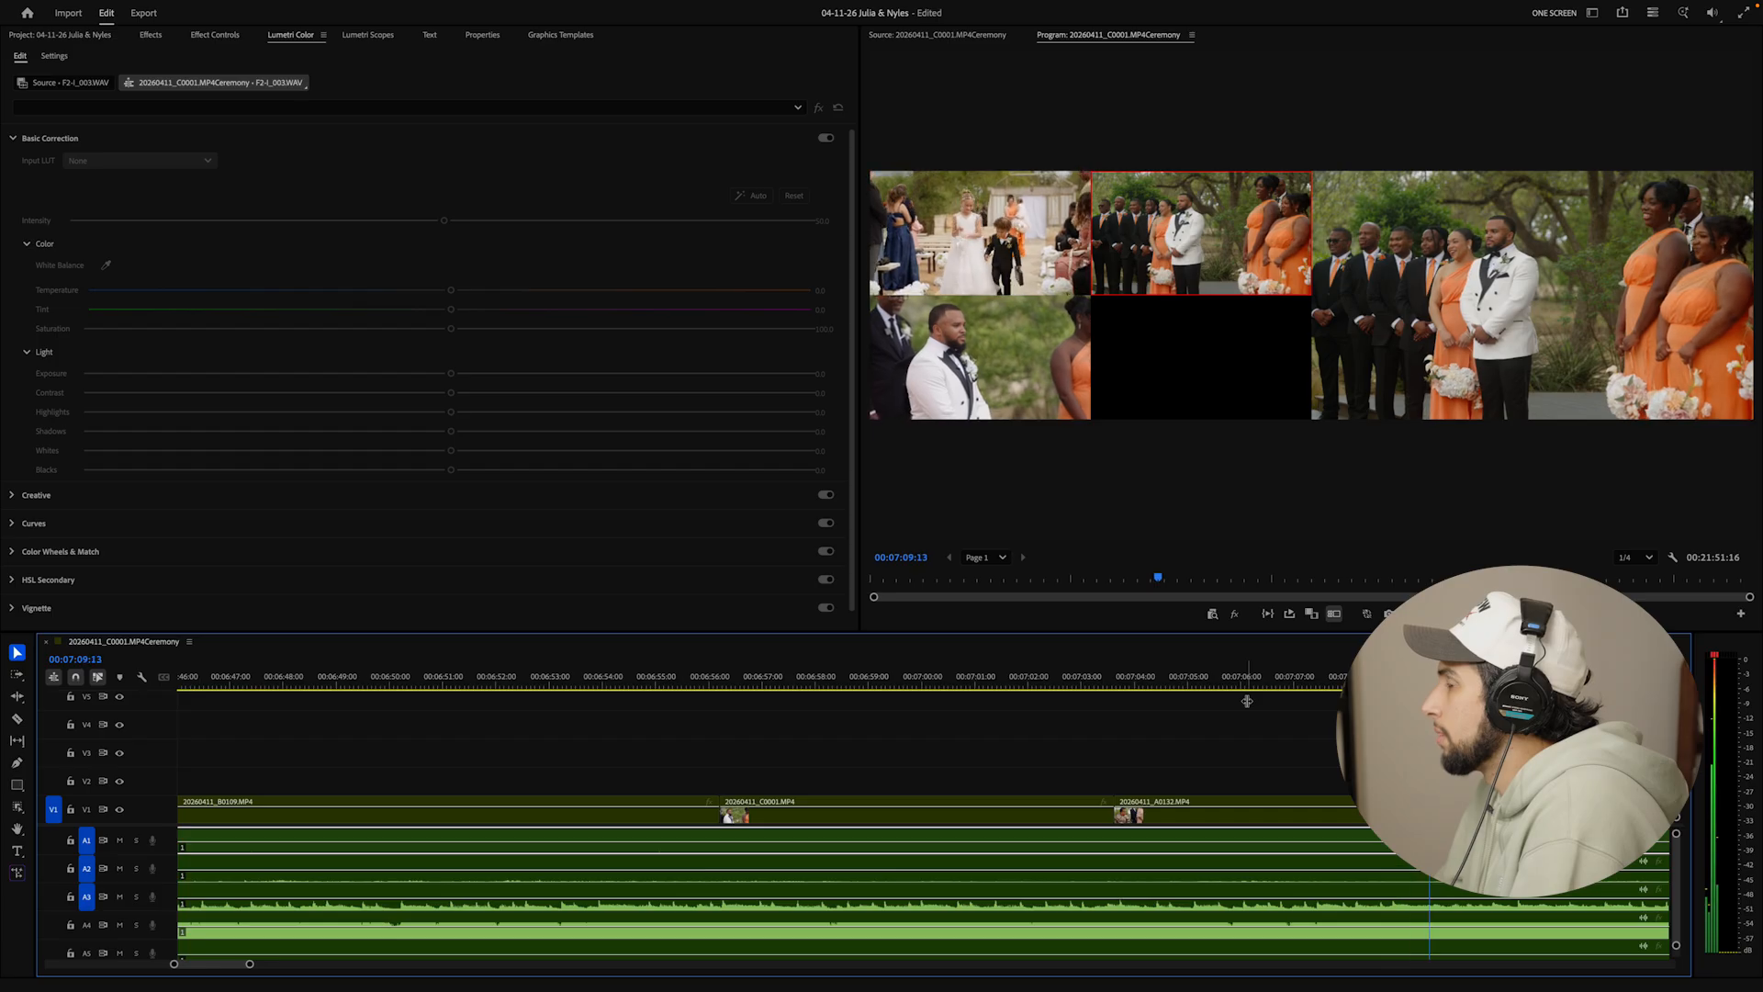
key("1")
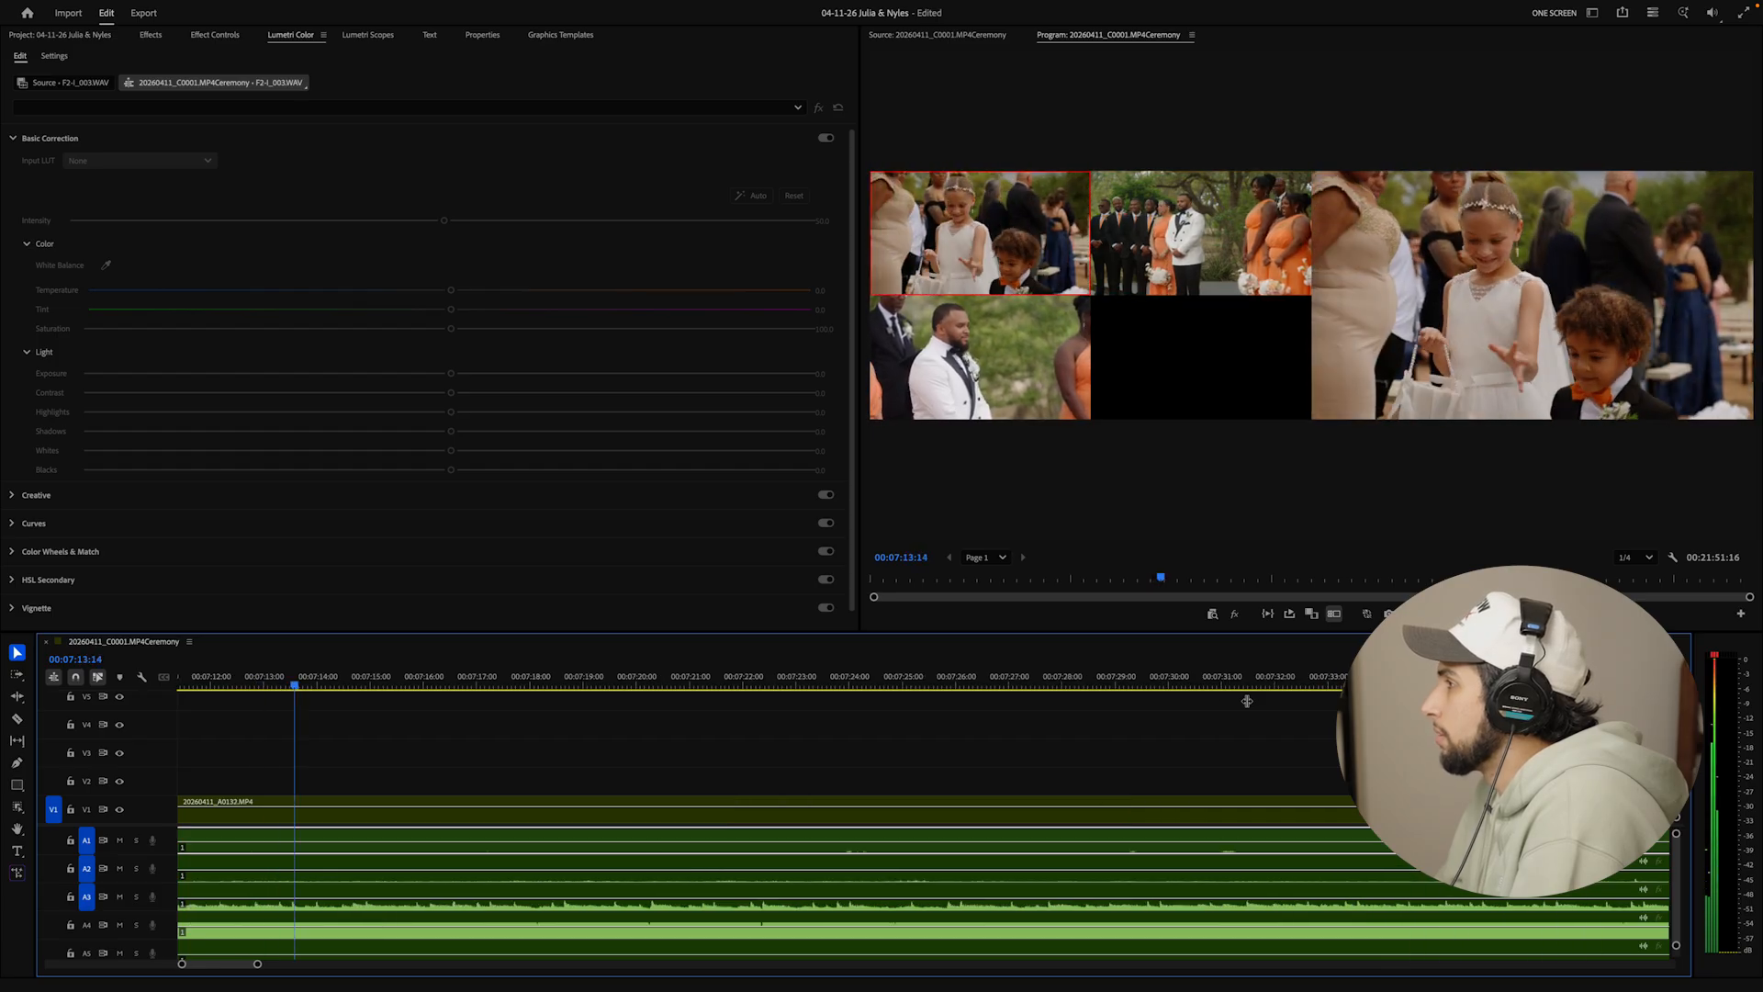
key("2")
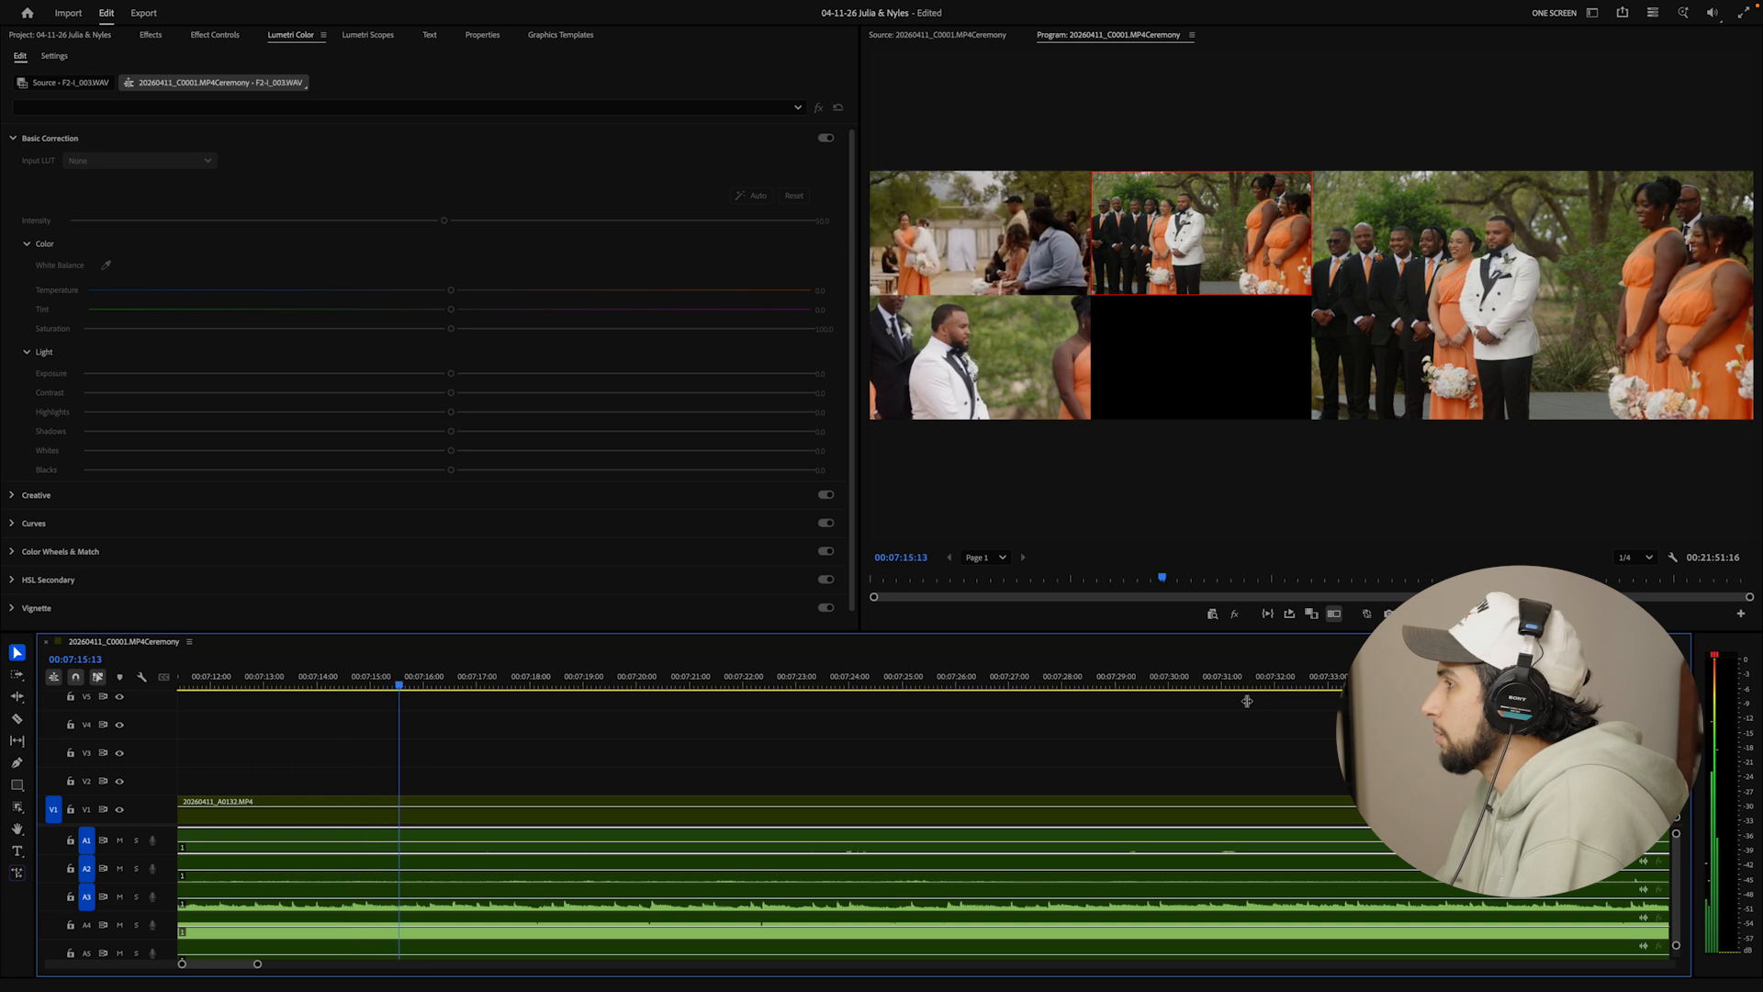
key("space")
Move the edit point between the A0132 and B0109 clips on V1 back to 00:07:14:03
scroll(305, 814, "up", 5)
scroll(306, 814, "right", 2)
scroll(305, 815, "left", 4)
scroll(560, 727, "down", 1)
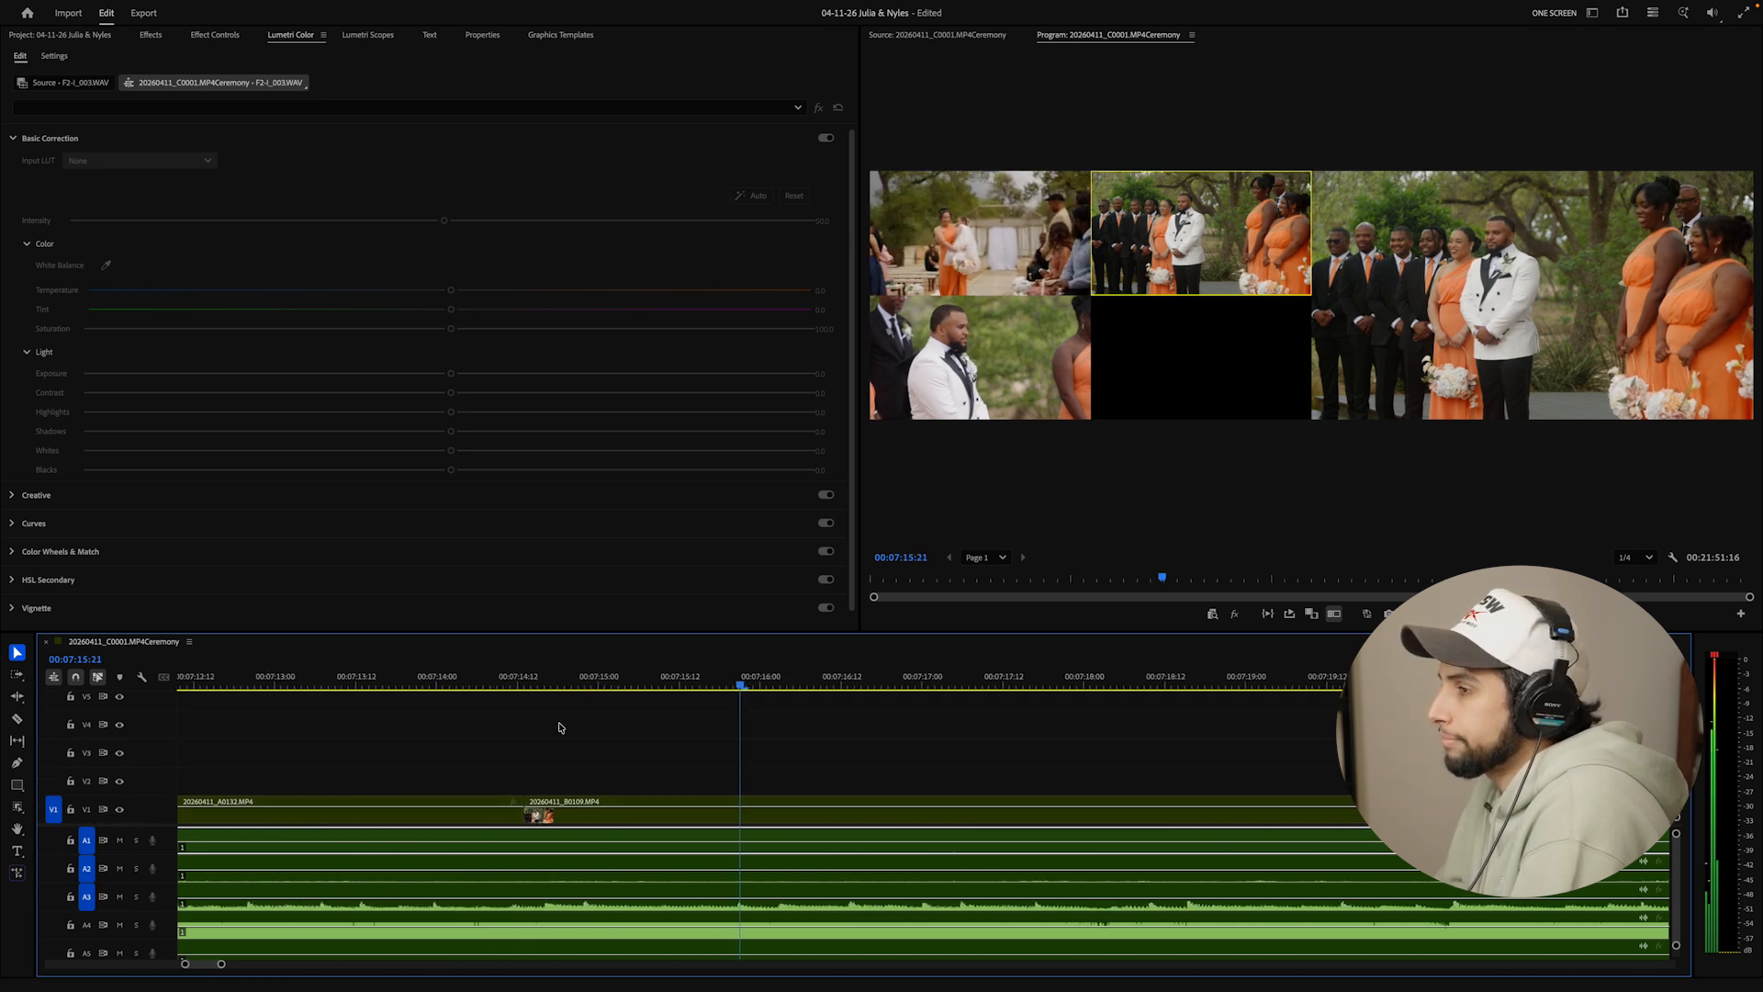
left_click(450, 678)
key("space")
left_click_drag(528, 681, 457, 689)
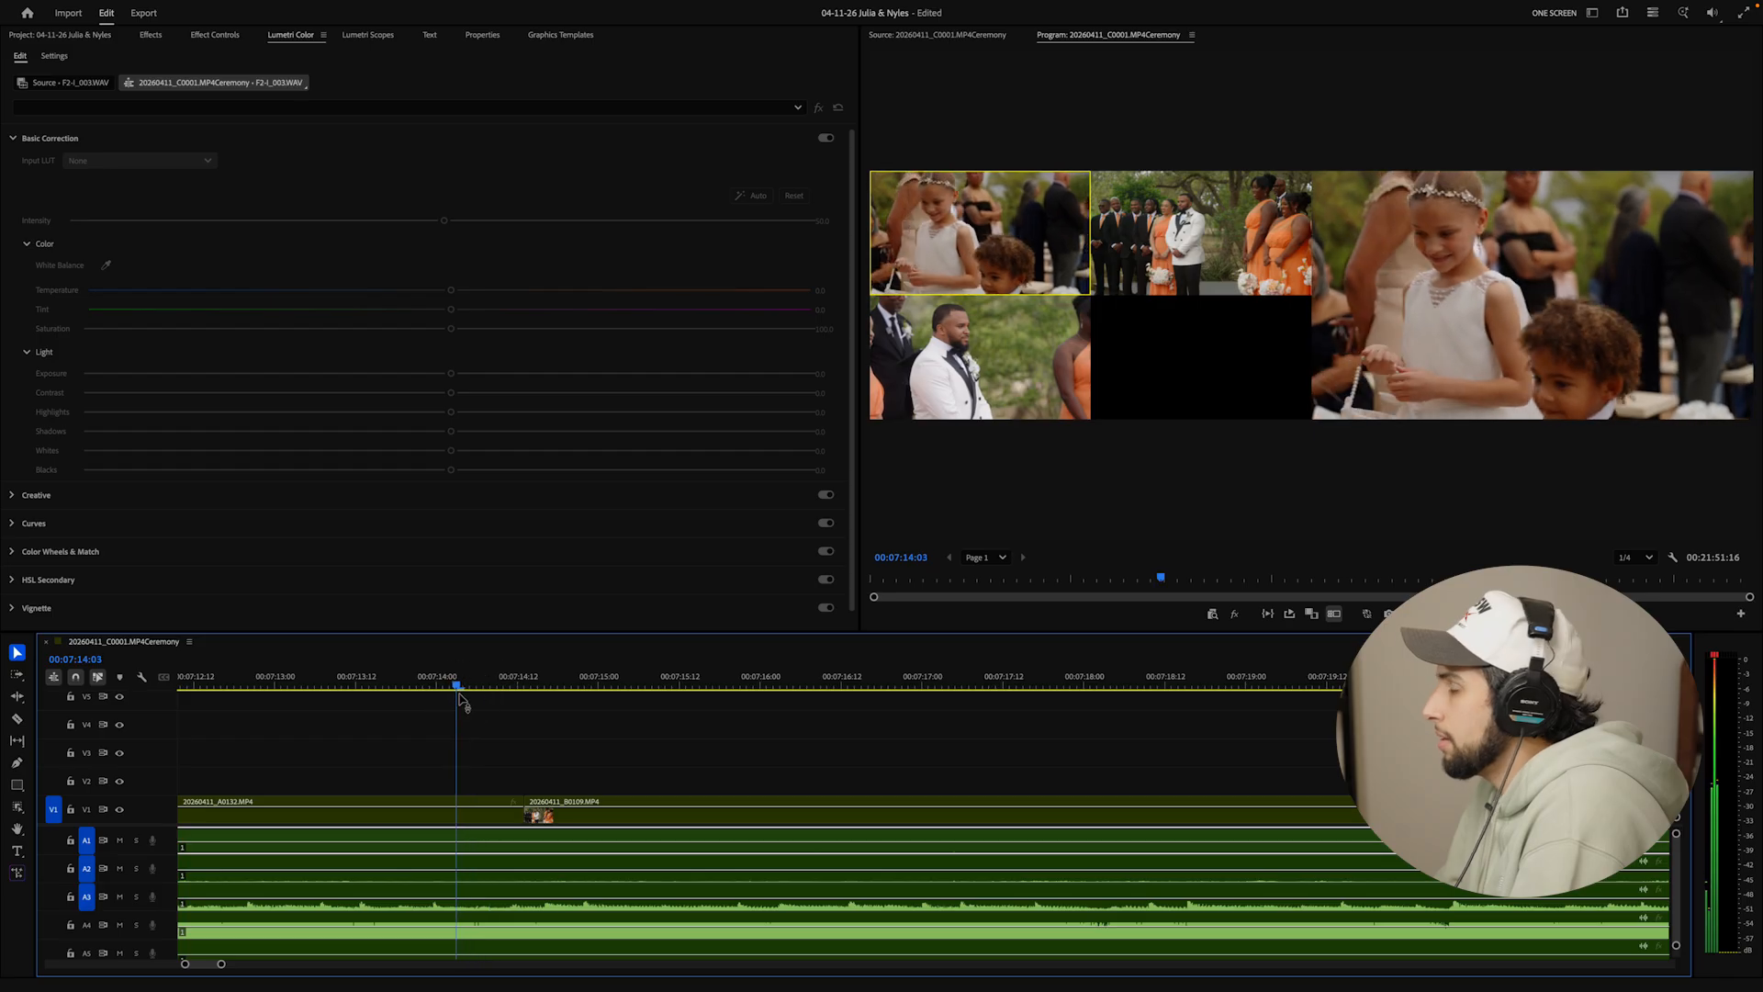
left_click(481, 817)
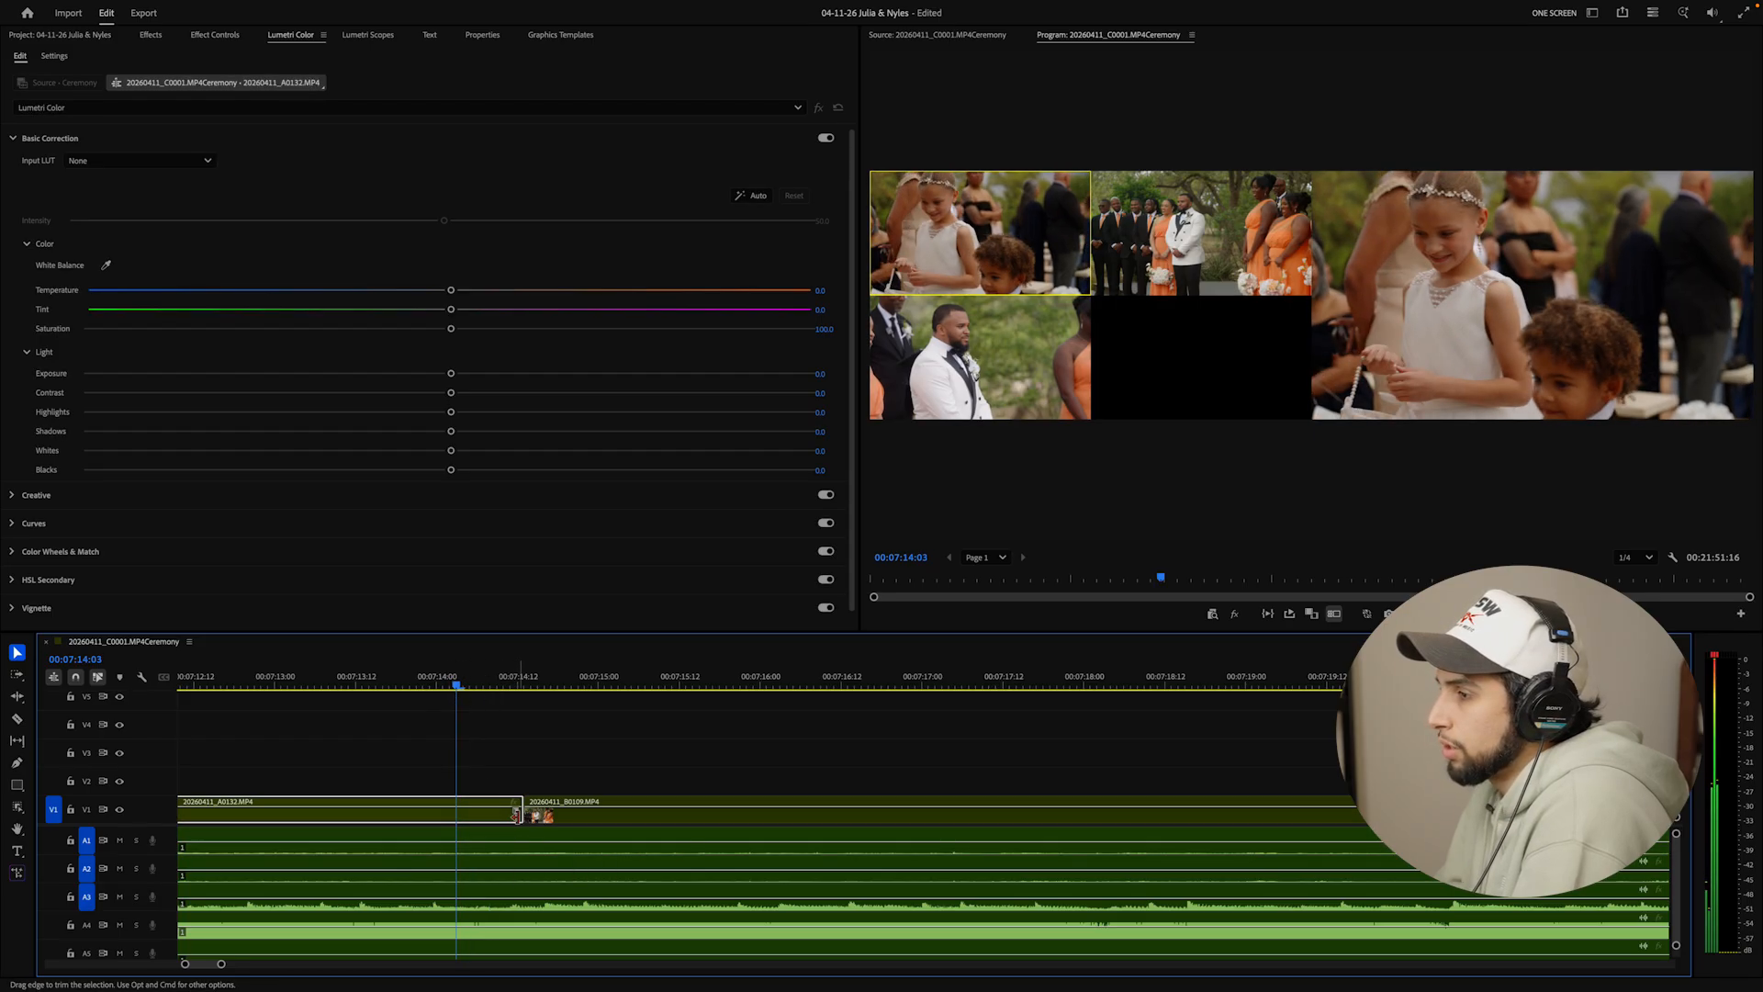
left_click_drag(516, 813, 458, 814)
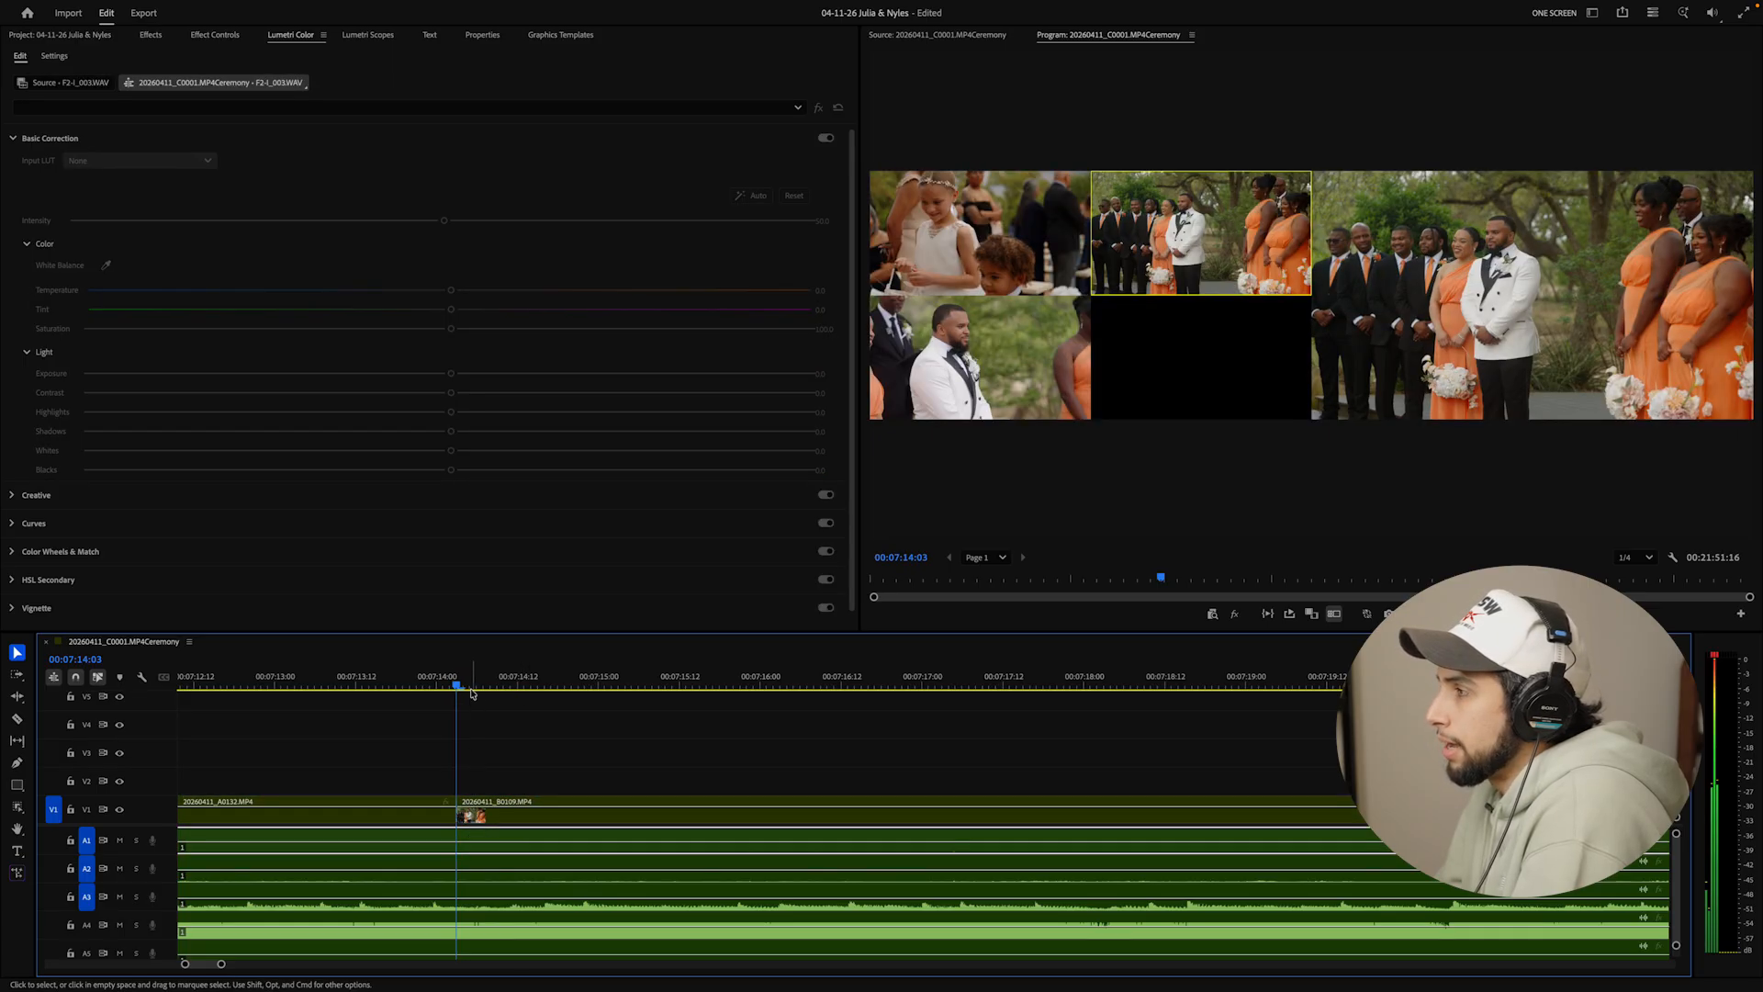
Replay the cut at 00:07:14:03 between the A0132 and B0109 clips on V1, and undo the last edit-point adjustments
key("space")
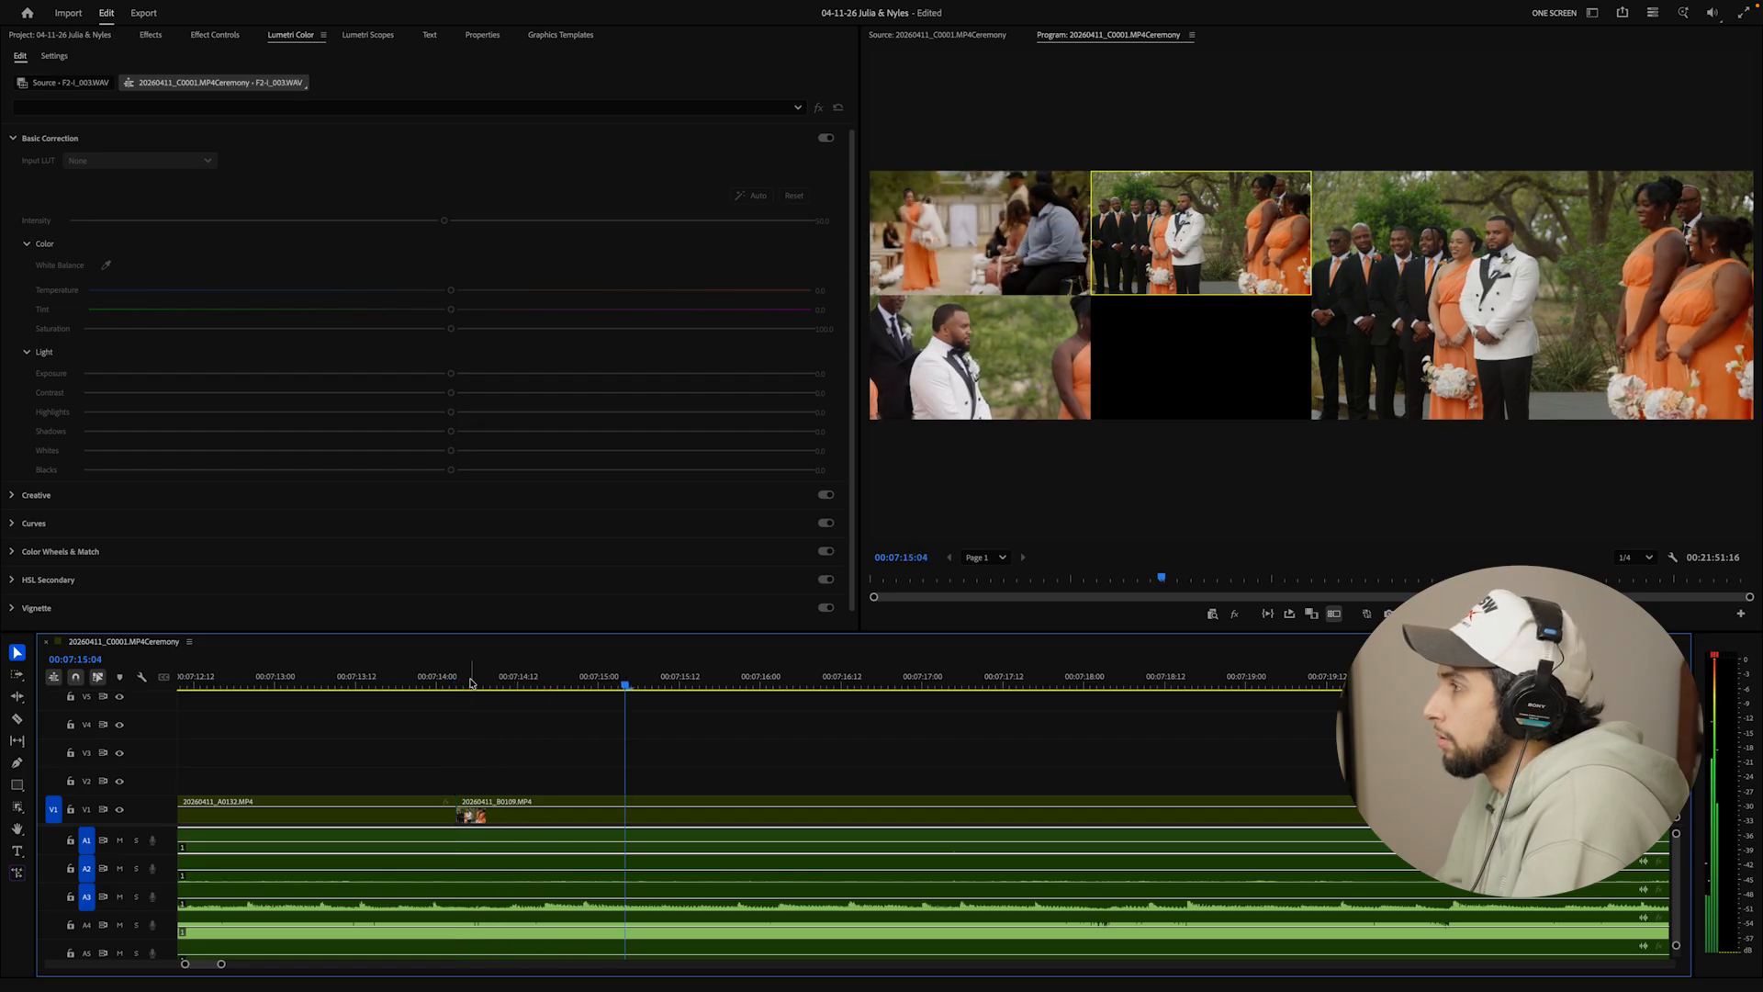
left_click(371, 684)
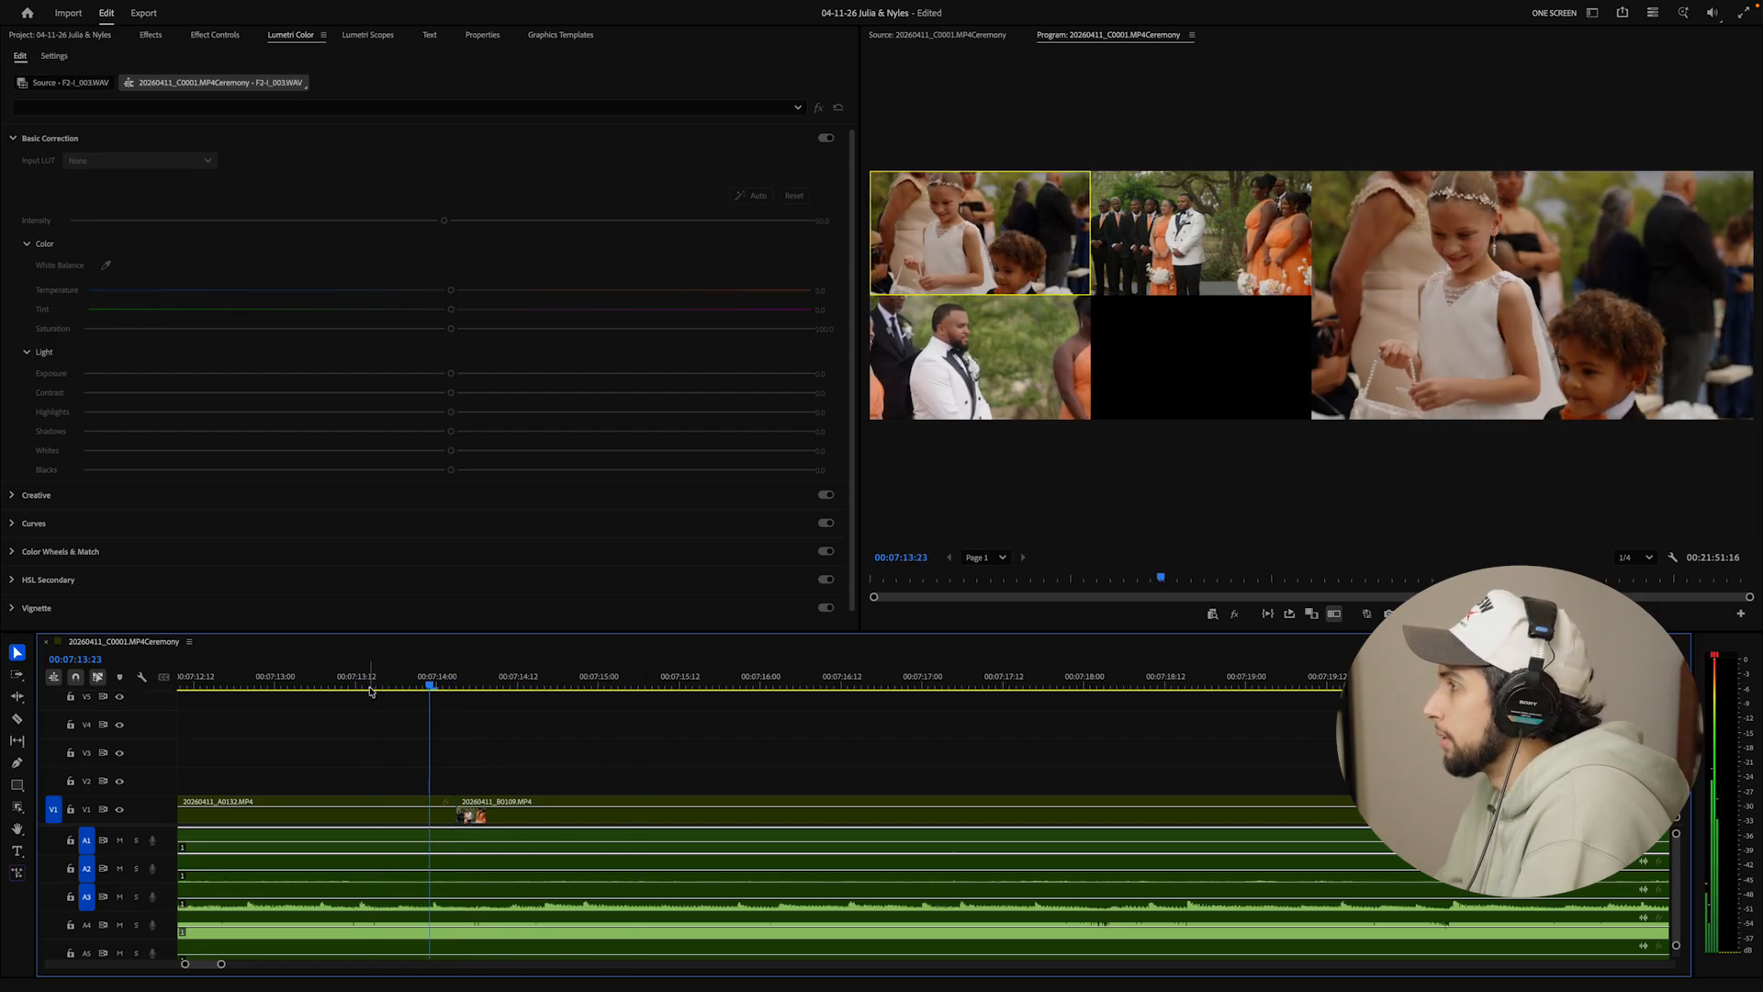
key("super+z")
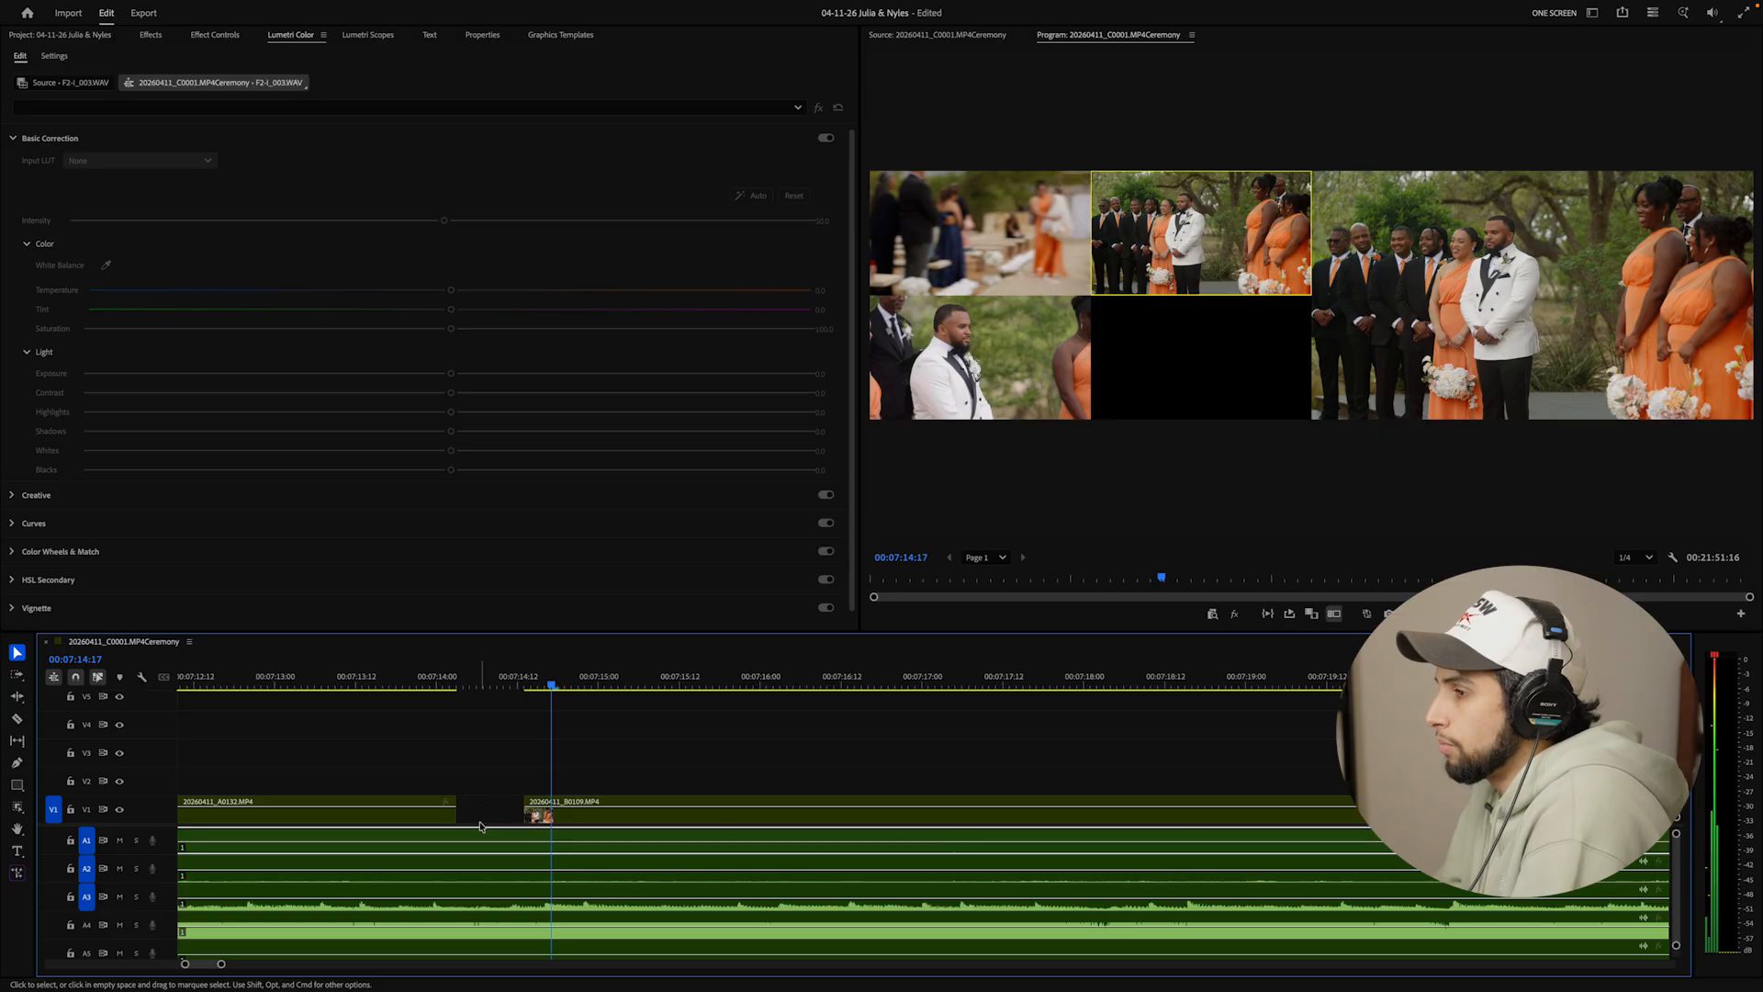
key("super+z")
Roll the edit point between the A0132 and B0109 clips on V1 back to 00:07:14:02 and replay the cut
left_click(472, 681)
left_click(421, 681)
left_click_drag(420, 682, 448, 684)
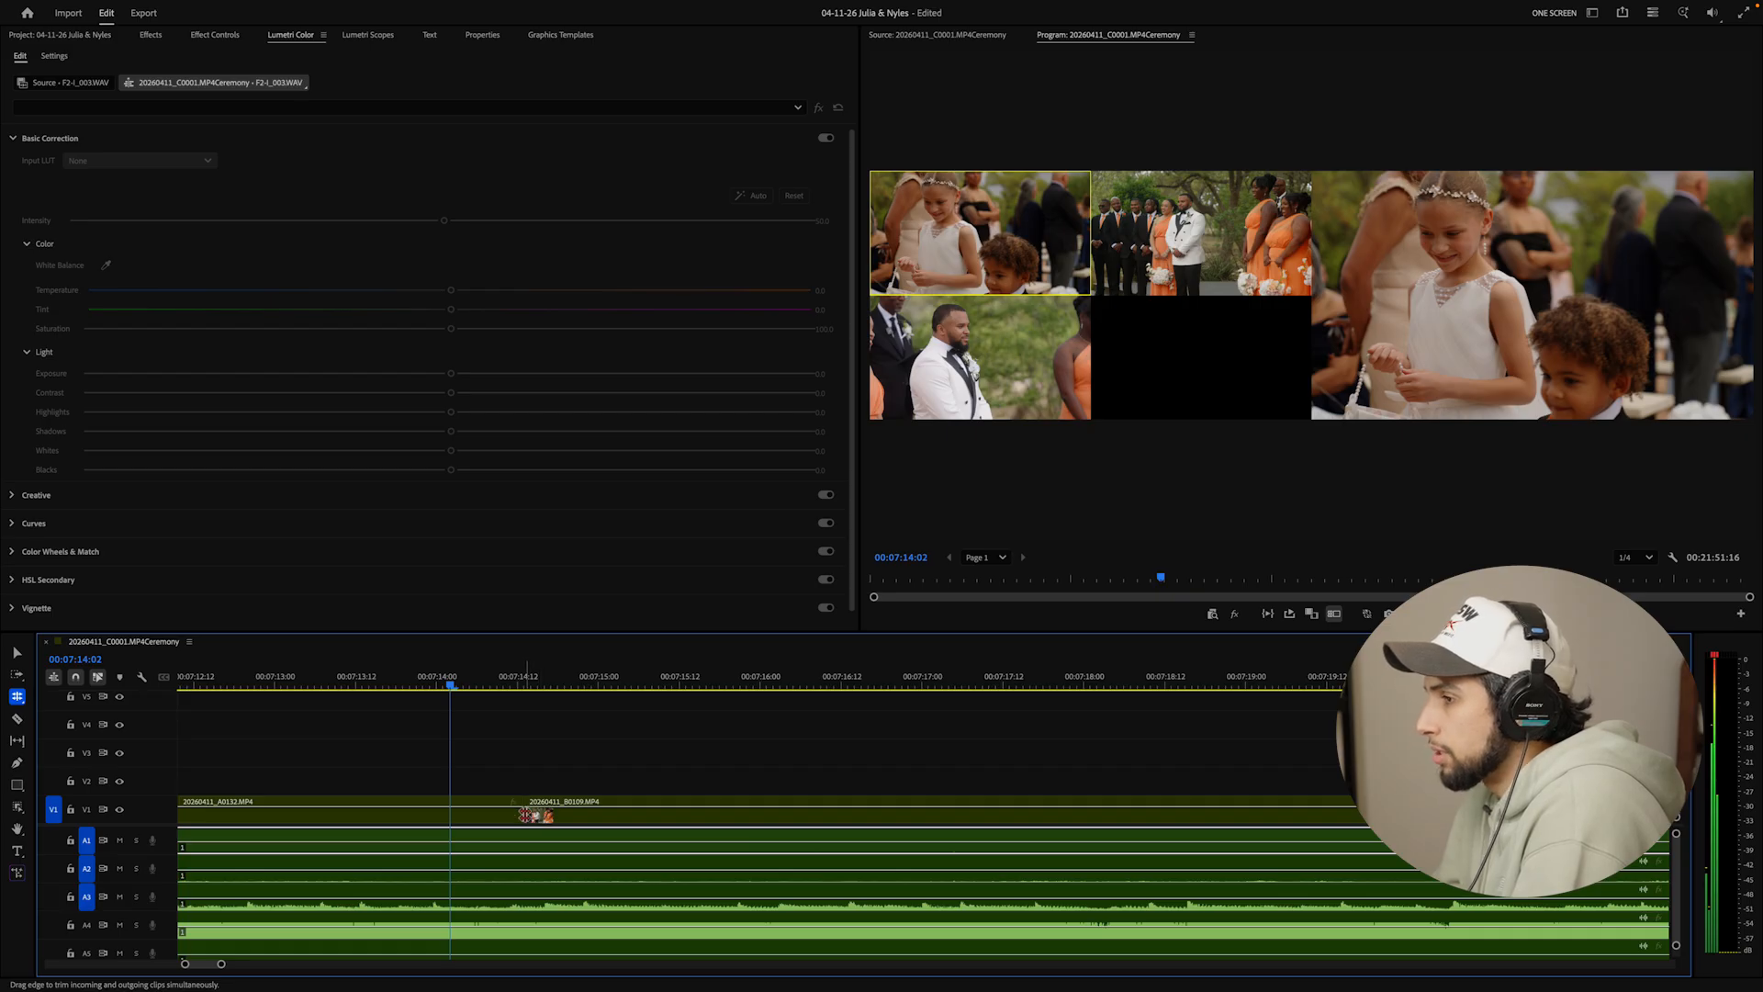
left_click_drag(524, 814, 451, 814)
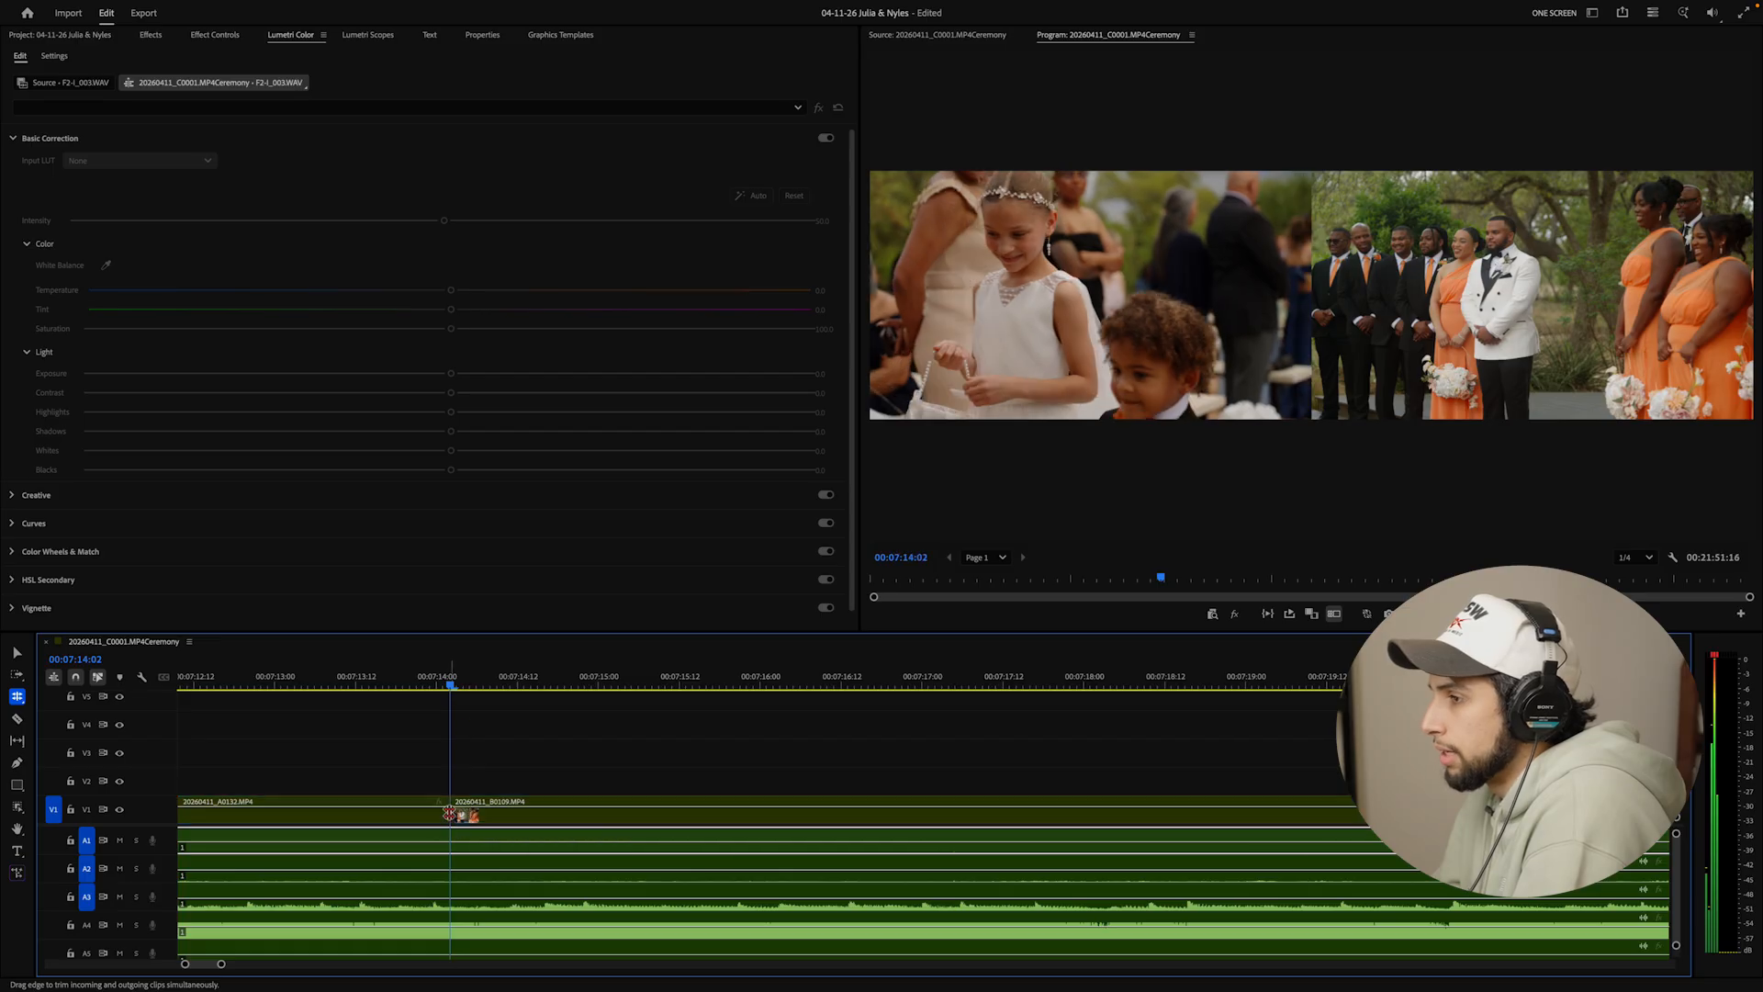
key("space")
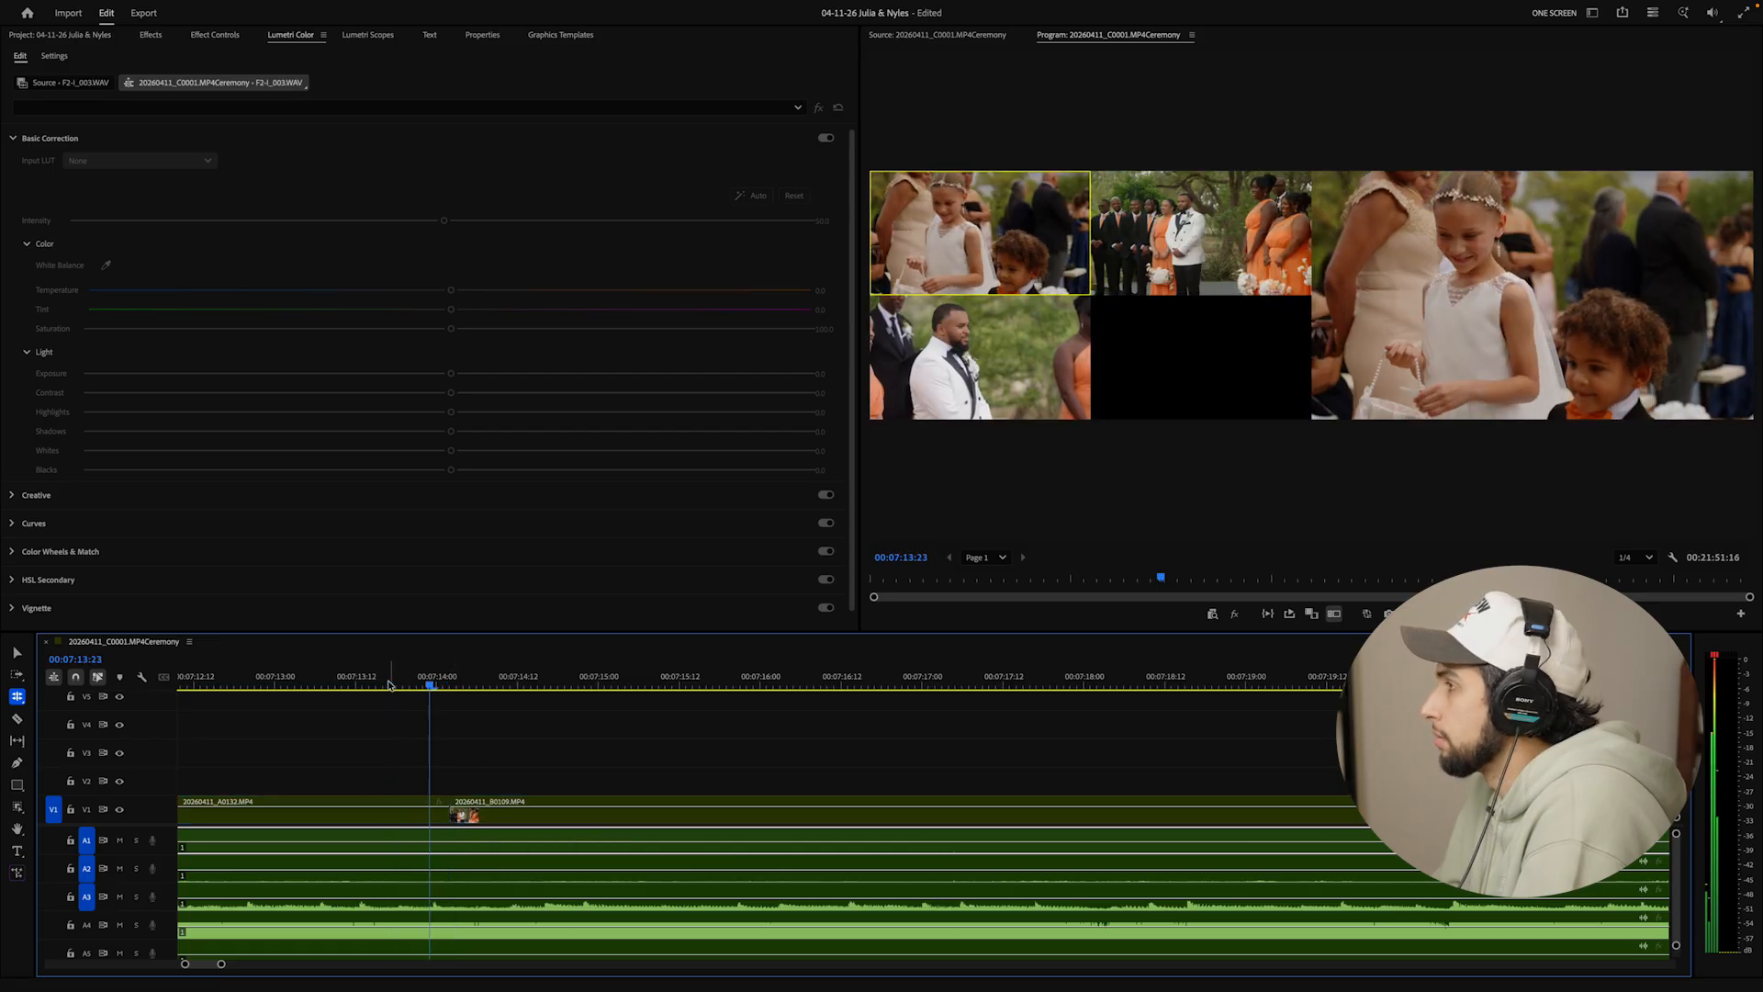
Continue playing past 00:07:16 and cut live to camera 1, then back to camera 2, stopping near 00:07:26
key("minus")
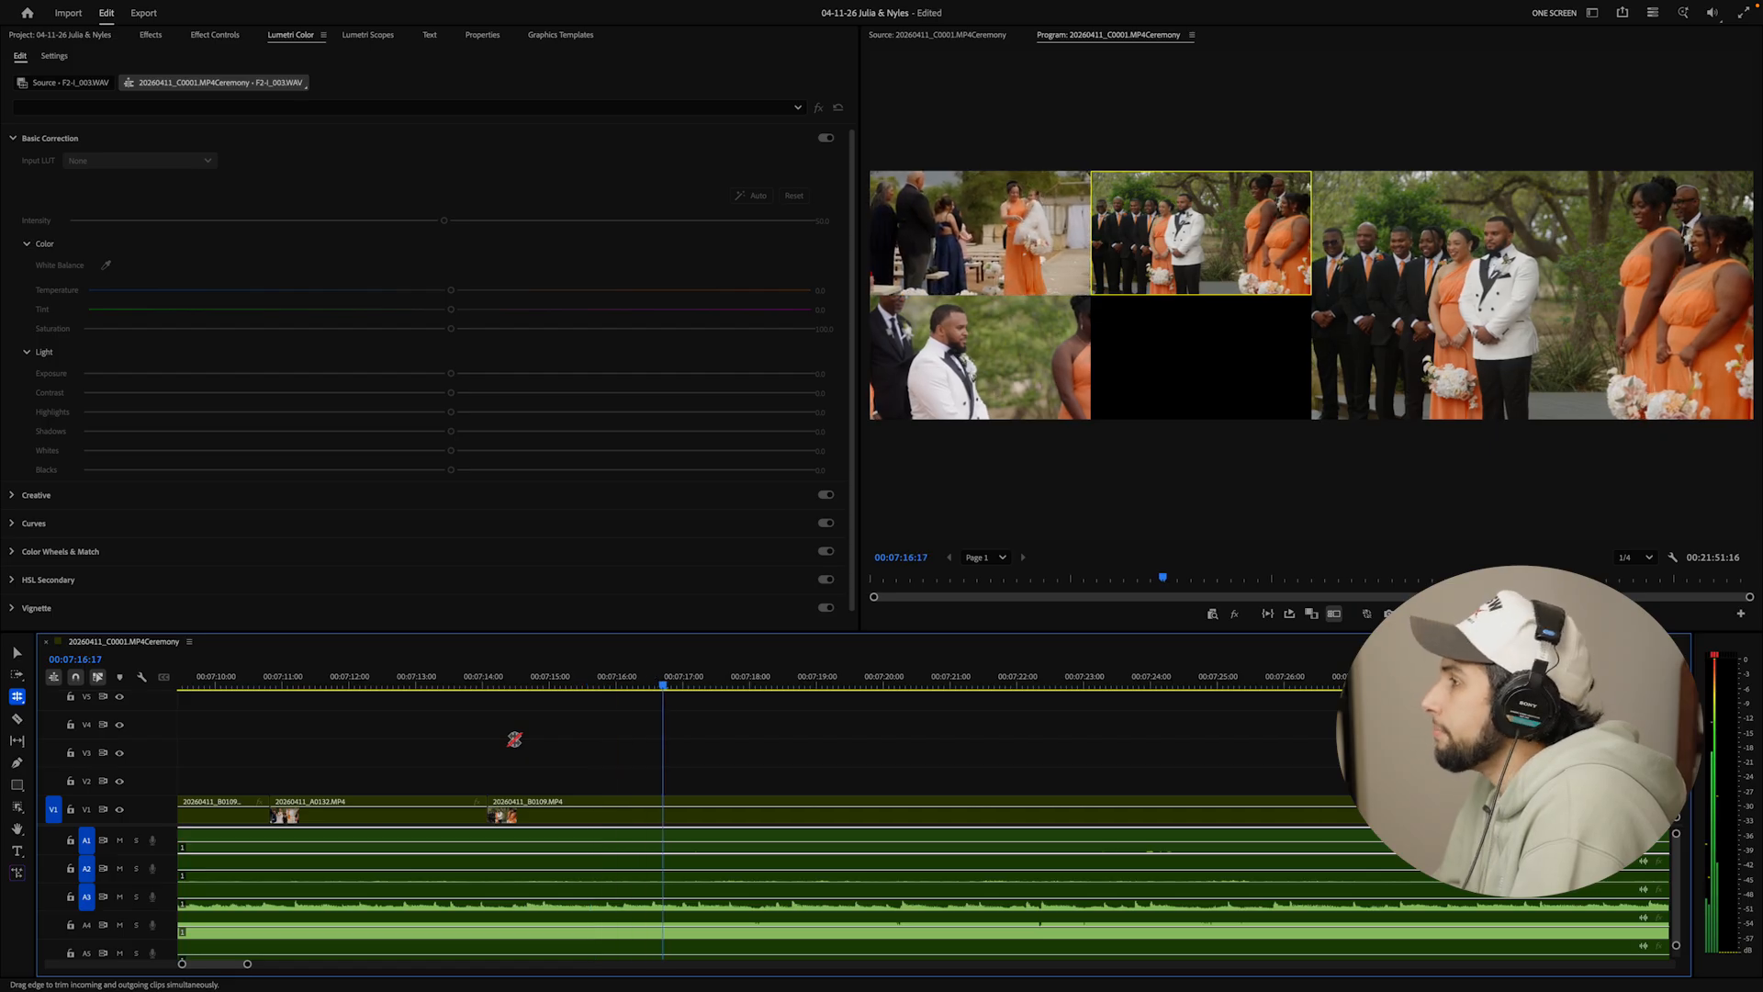
key("1")
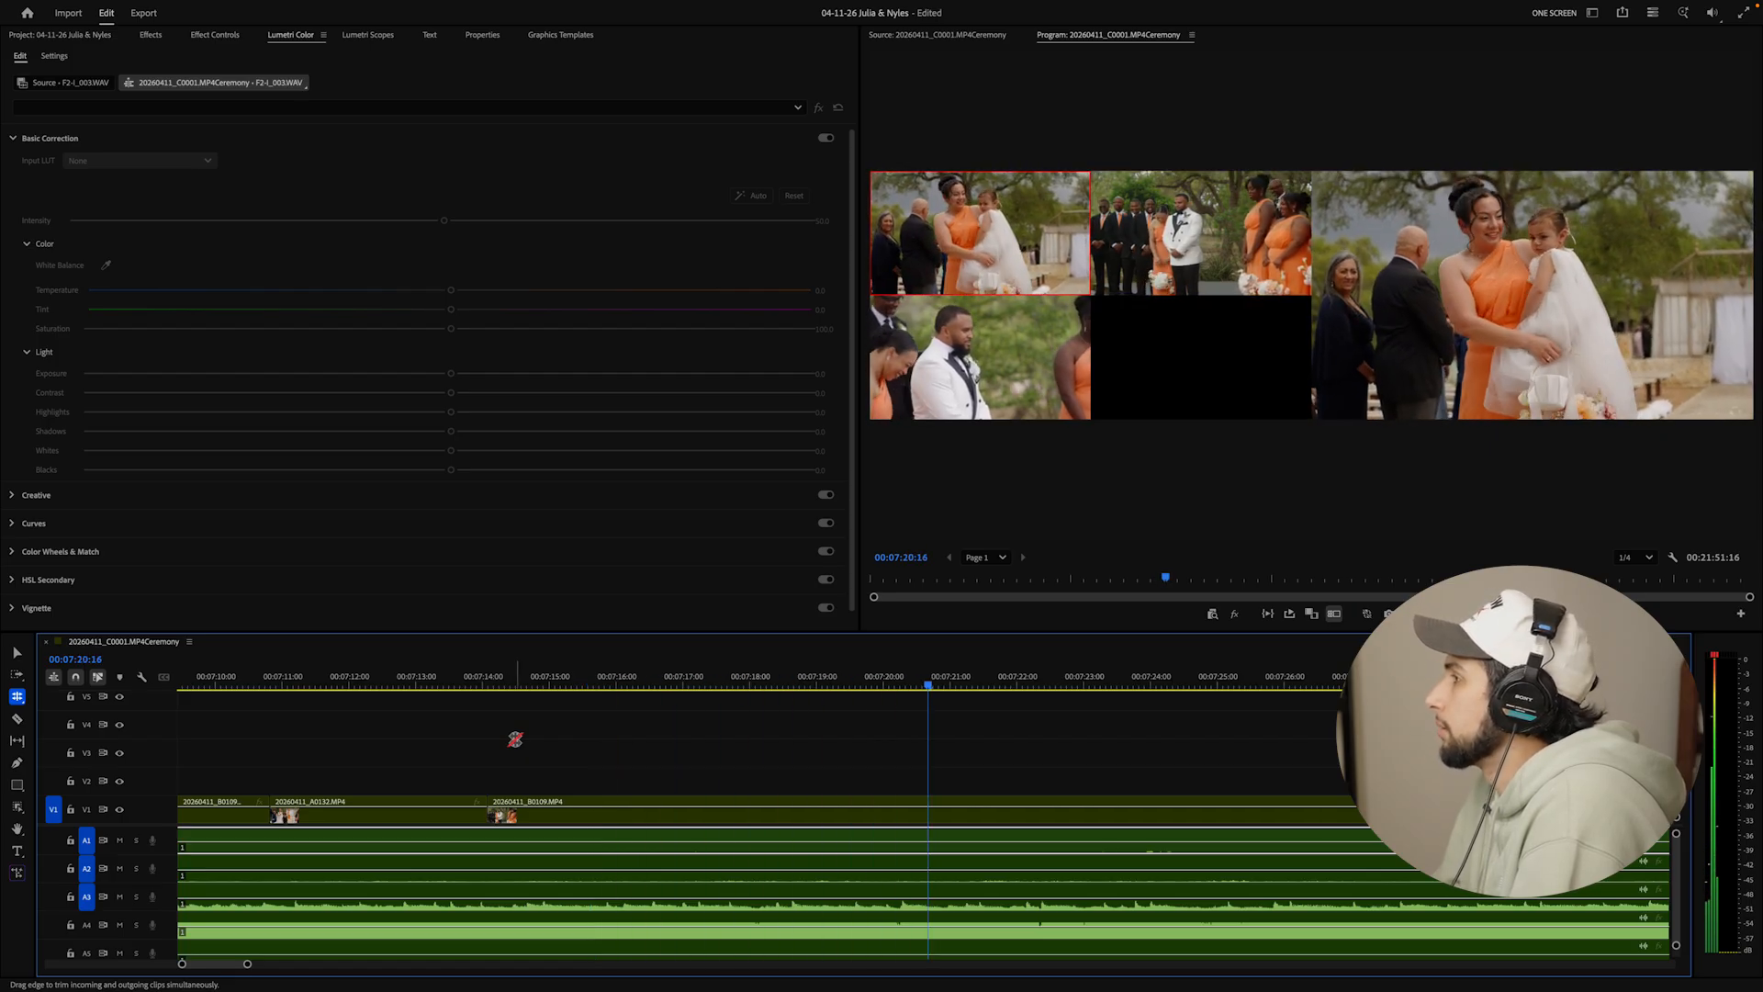
key("2")
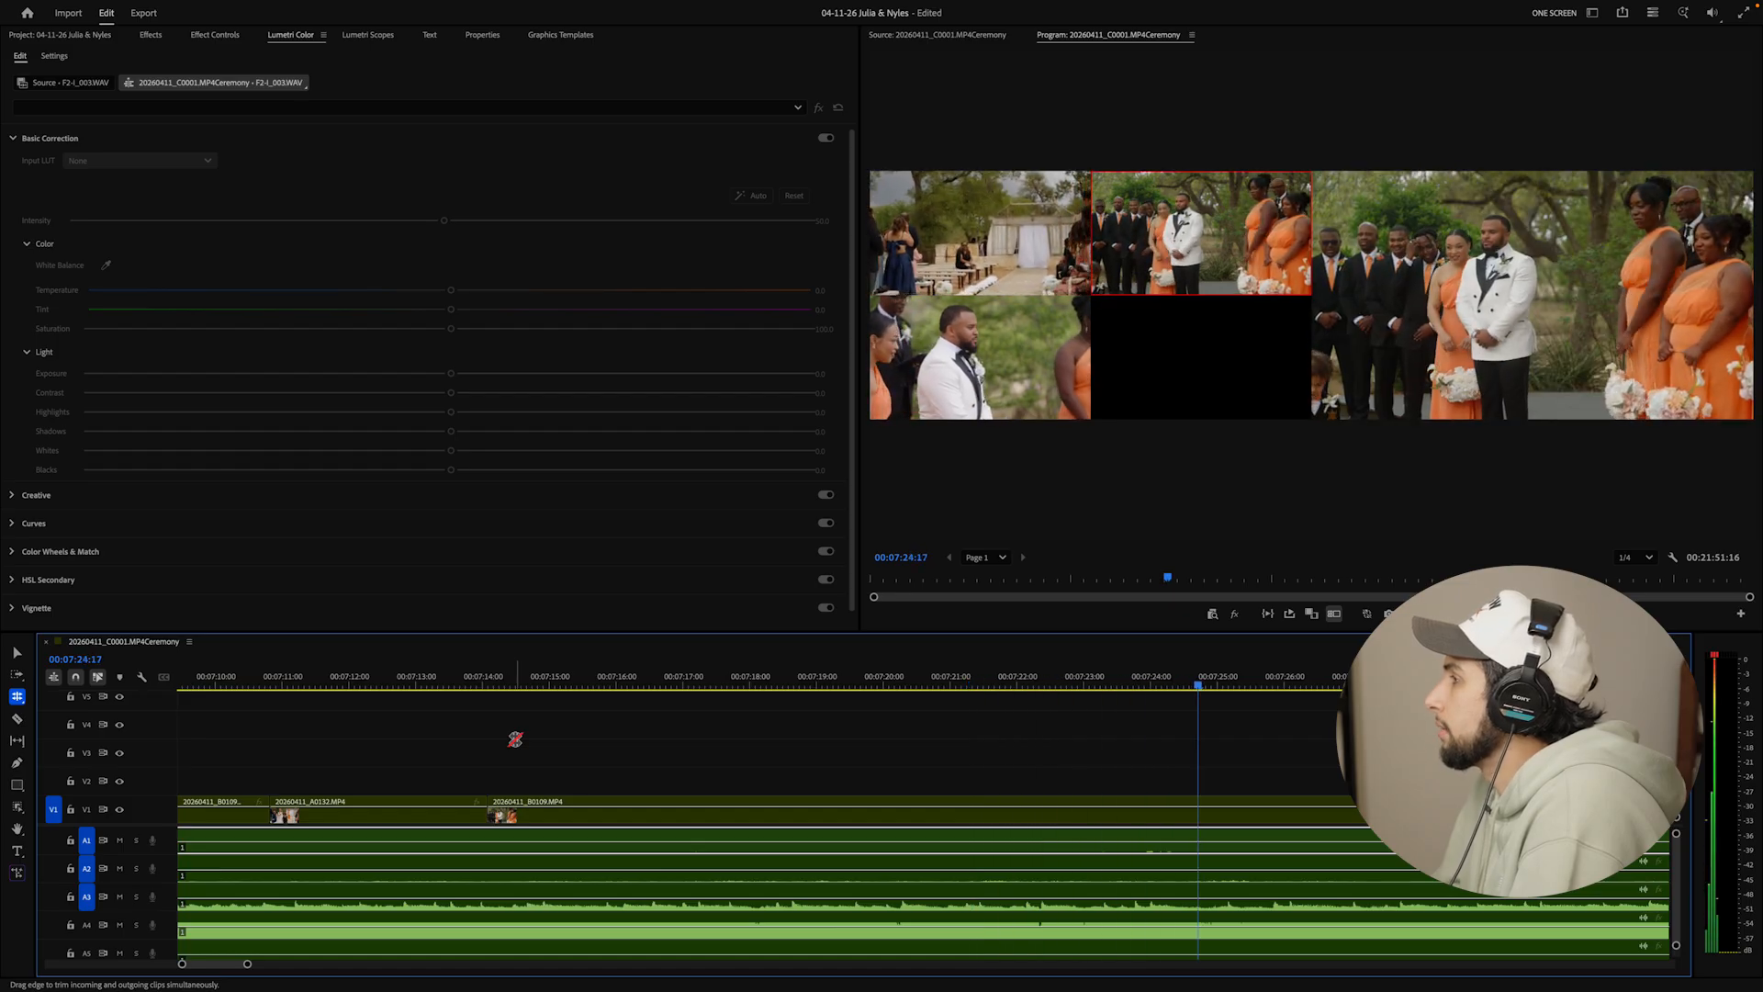
scroll(579, 813, "down", 5)
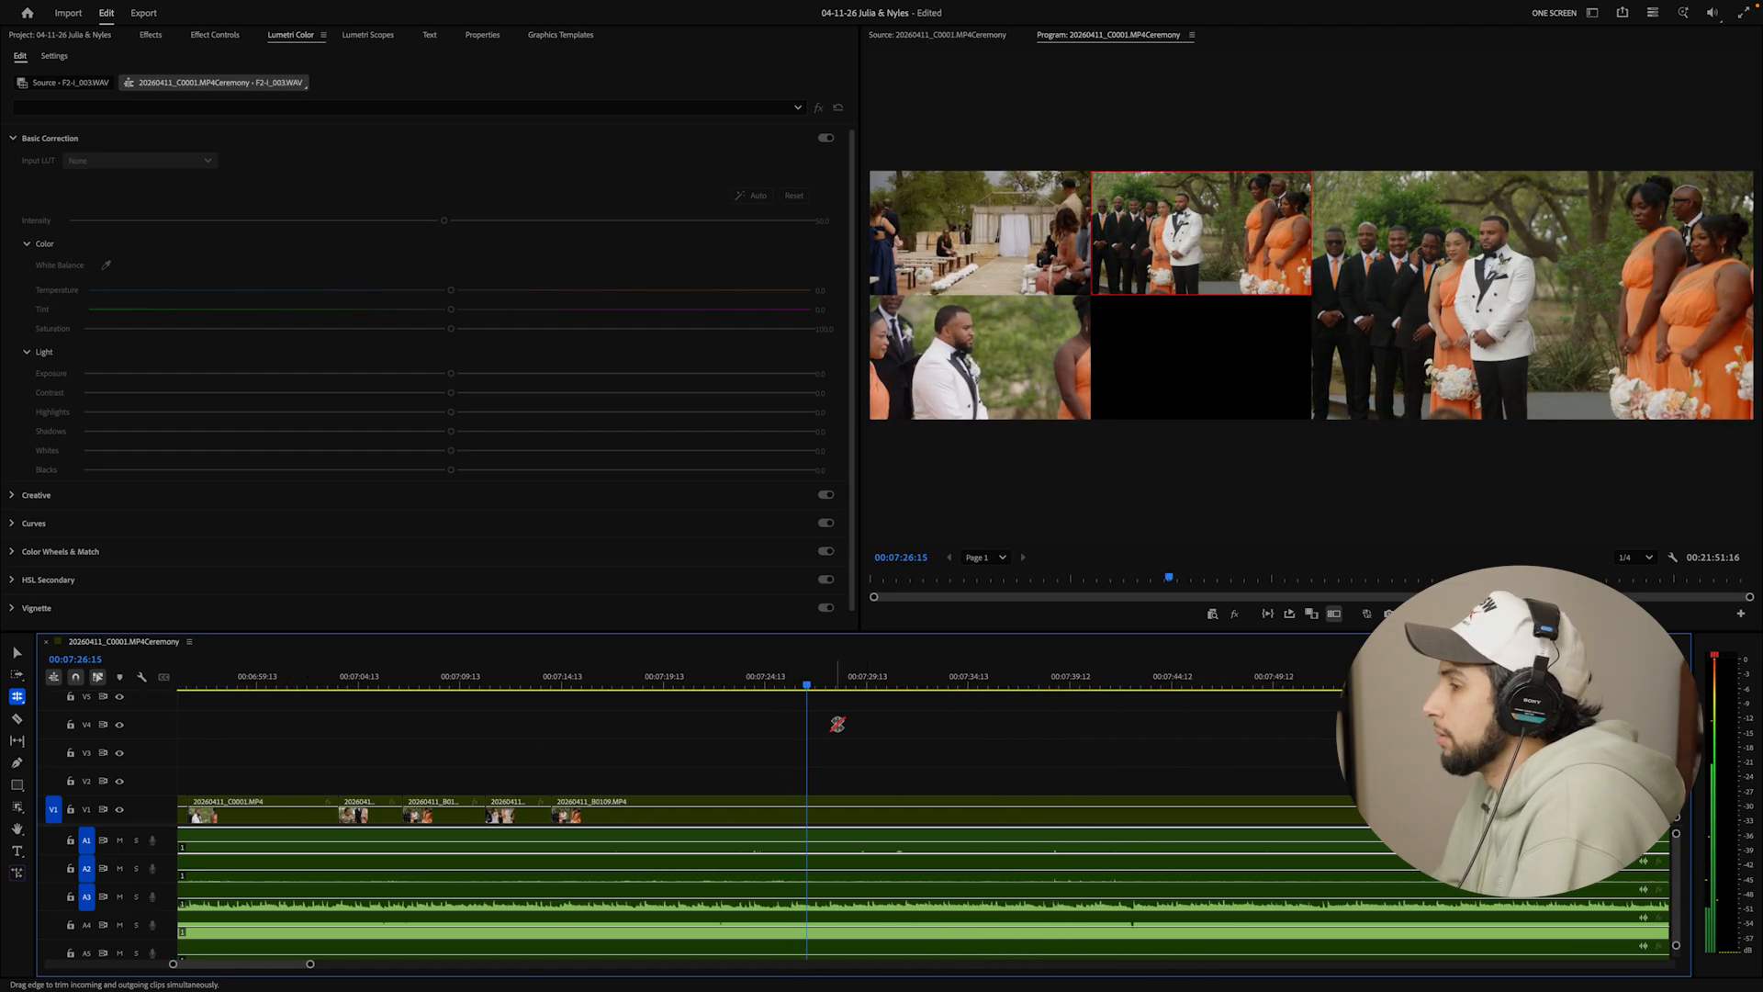
Scrub ahead to 00:07:47:20, and play the sequence briefly from about 00:06:55 to review the edited section
left_click_drag(857, 682, 1241, 689)
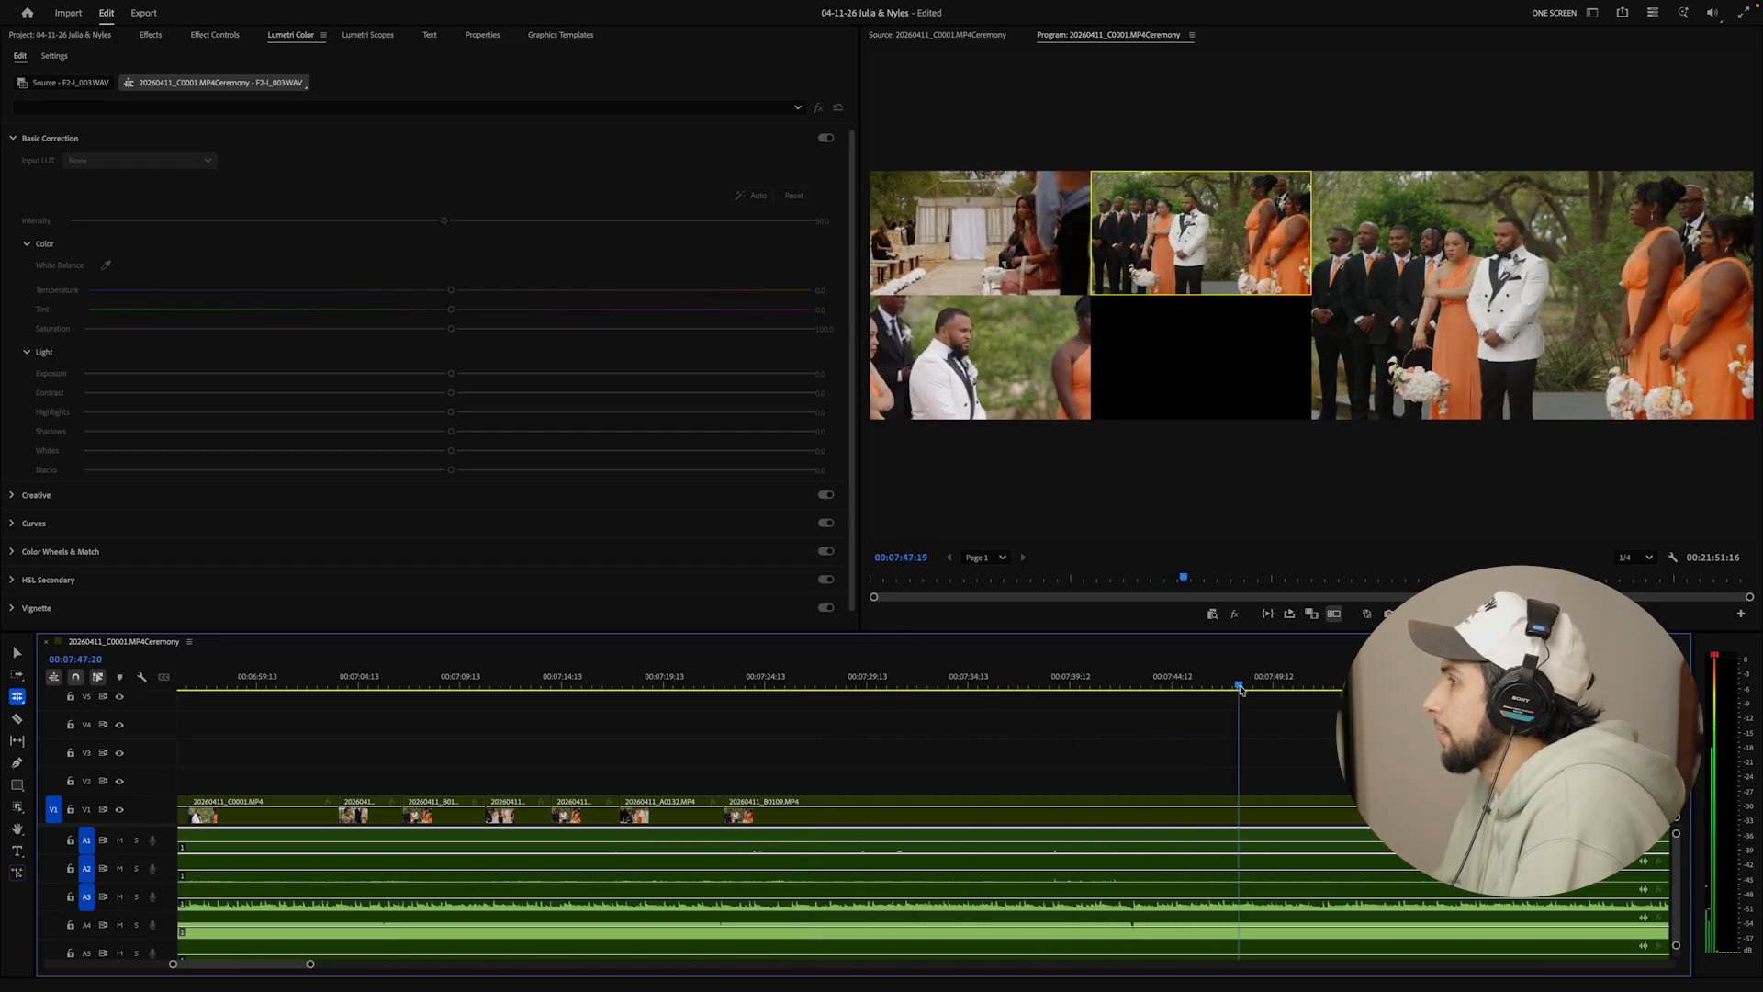
scroll(918, 762, "down", 10)
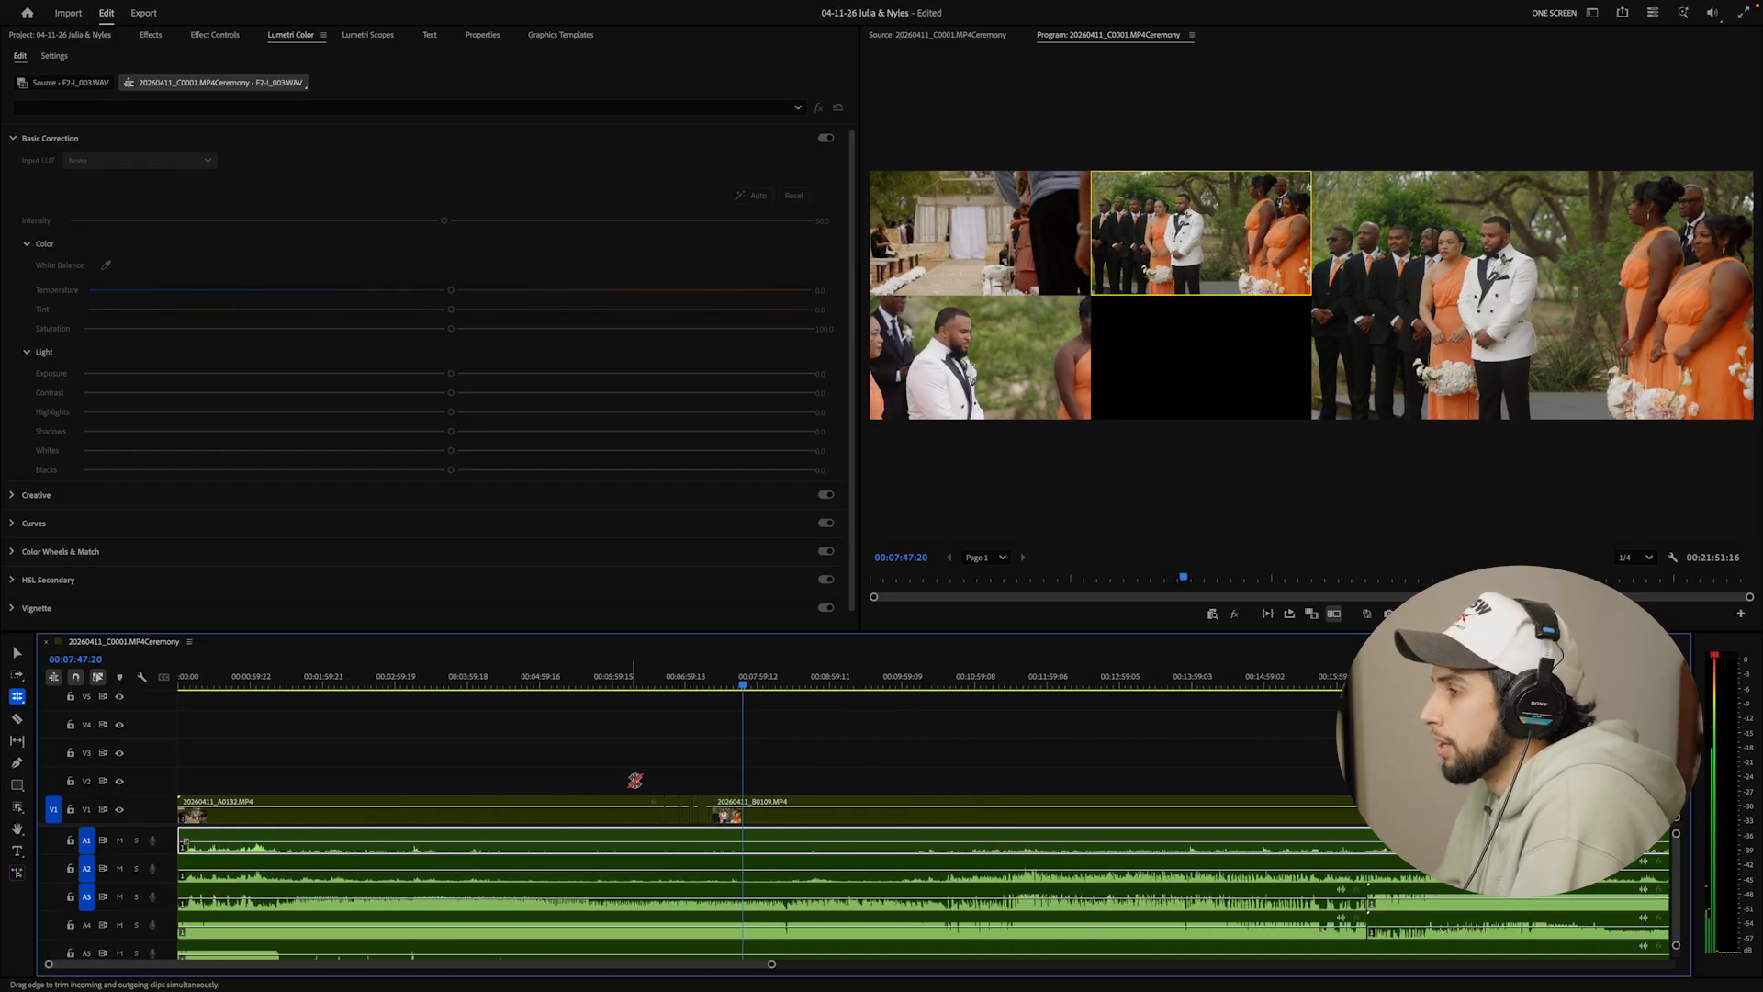
scroll(699, 756, "up", 5)
left_click(704, 685)
key("space")
key("space")
Delete all V1 clips after the first A0132 clip, and extend that clip's end to the end of the audio
key("v")
scroll(733, 781, "down", 5)
scroll(734, 781, "down", 1)
left_click_drag(946, 744, 649, 814)
key("Delete")
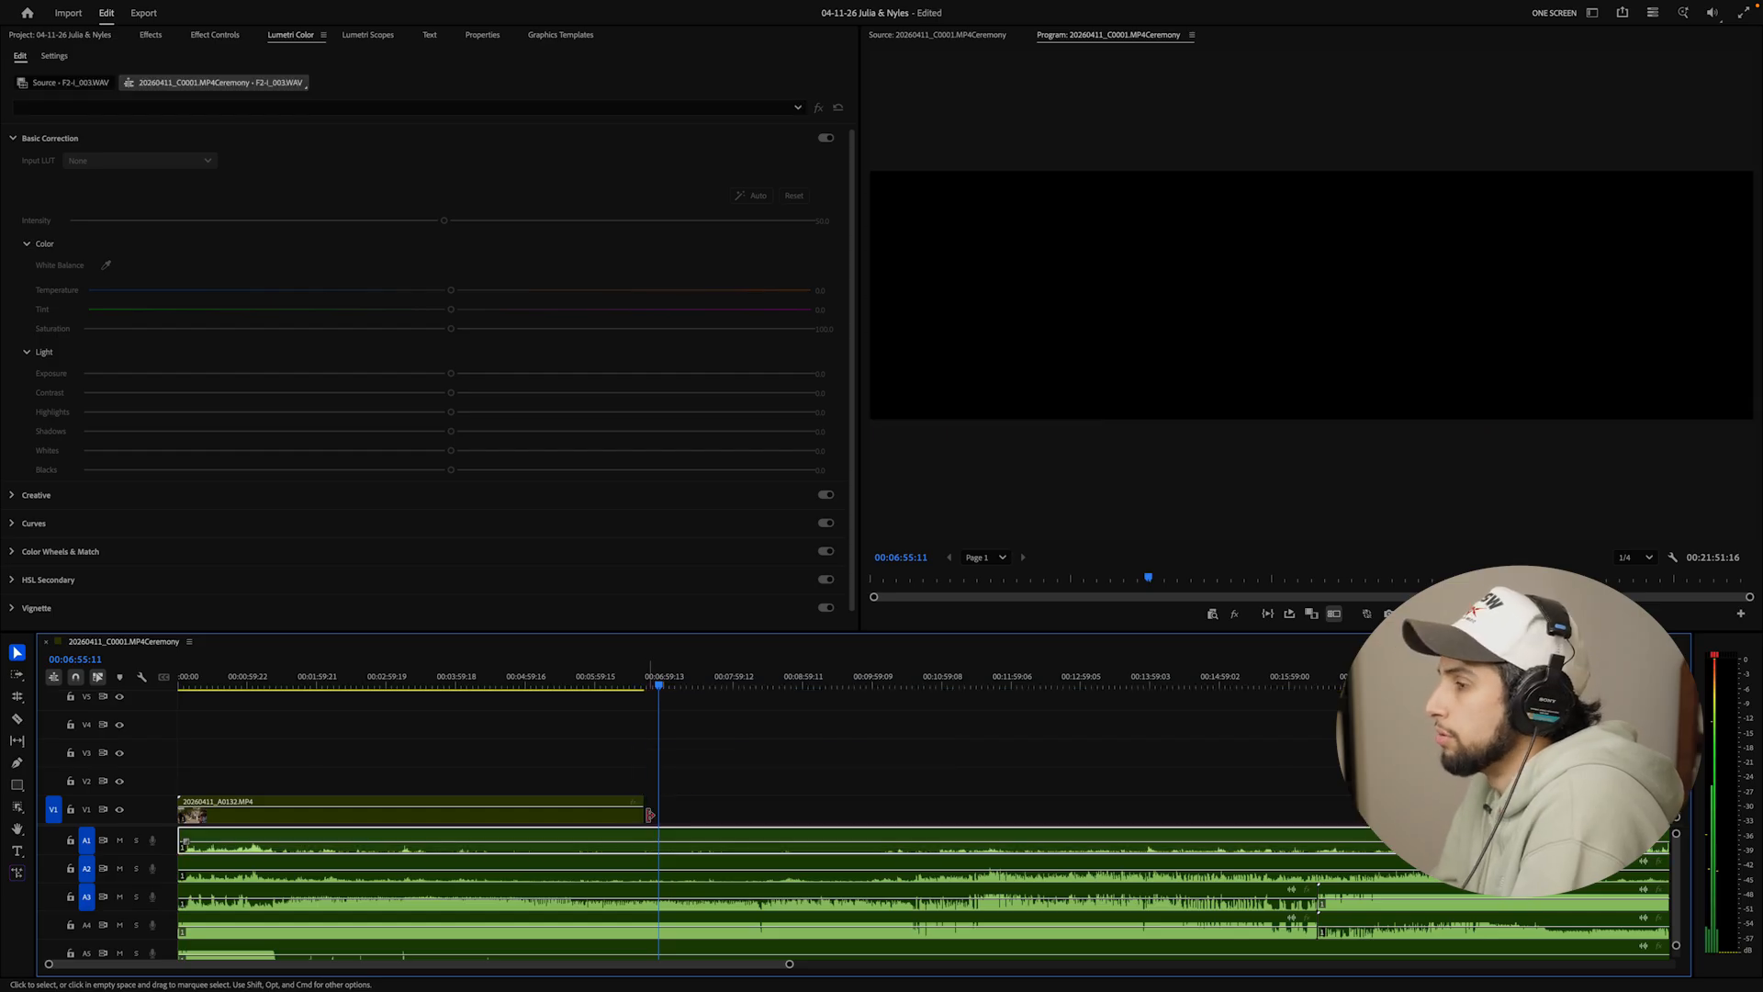
scroll(649, 815, "down", 3)
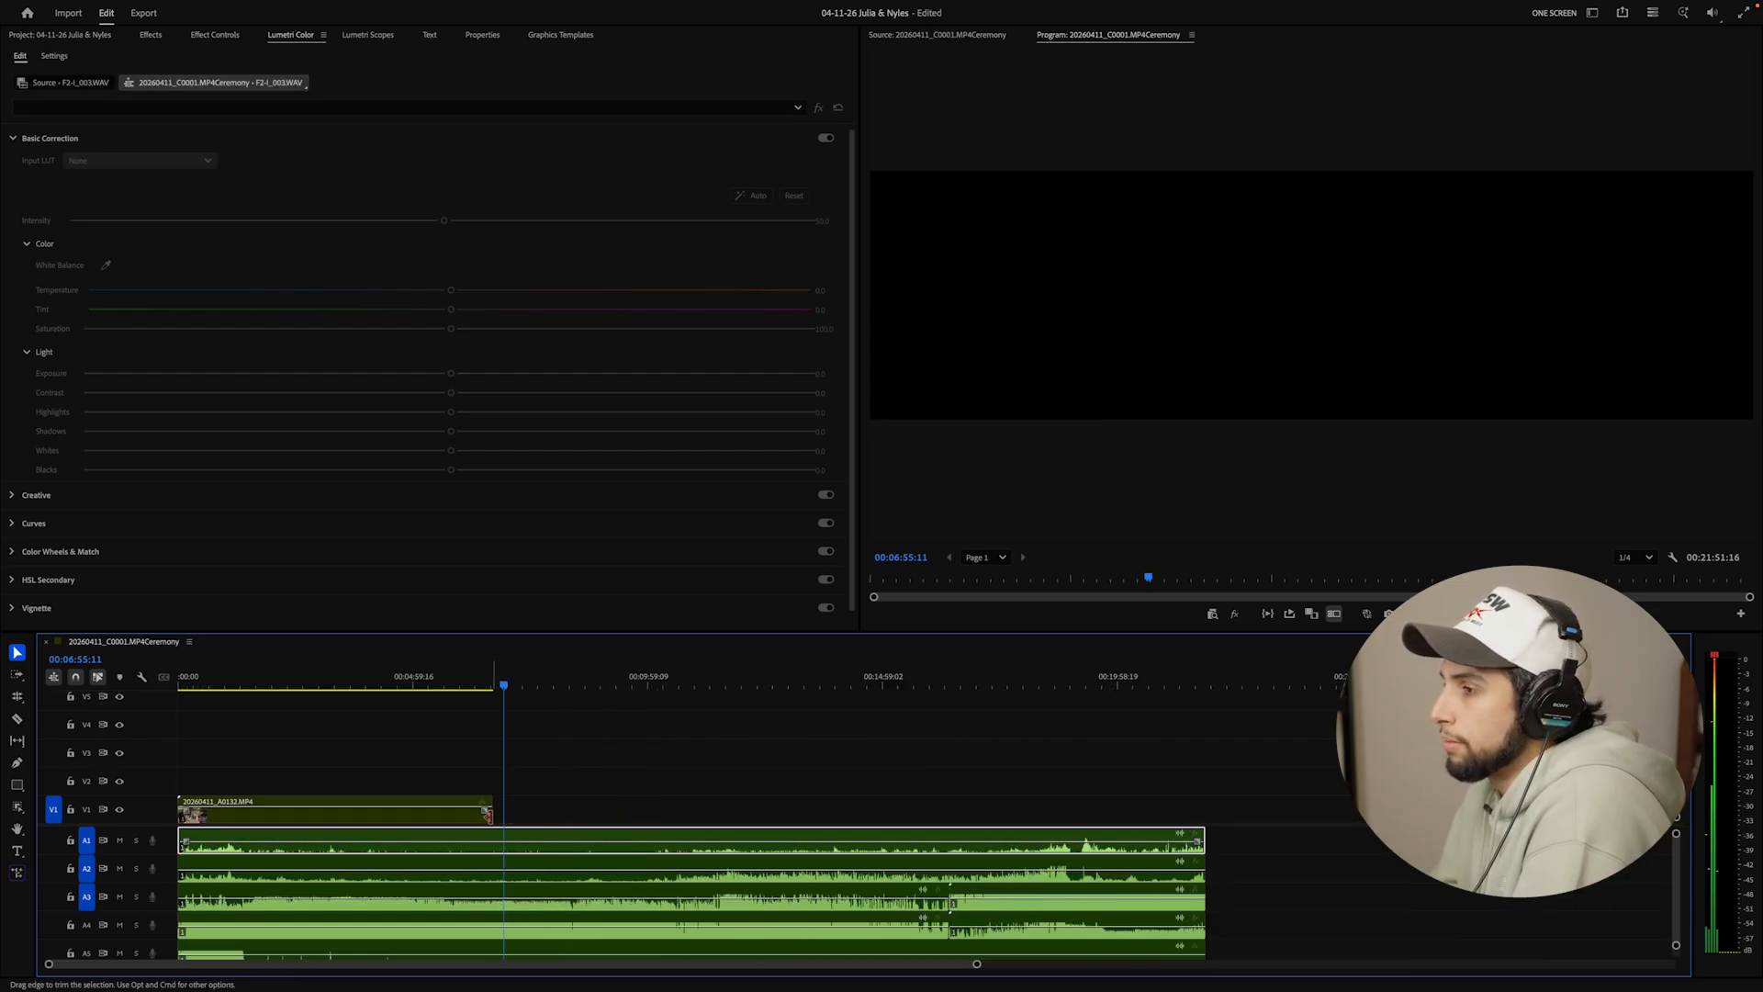
left_click_drag(488, 817, 1198, 842)
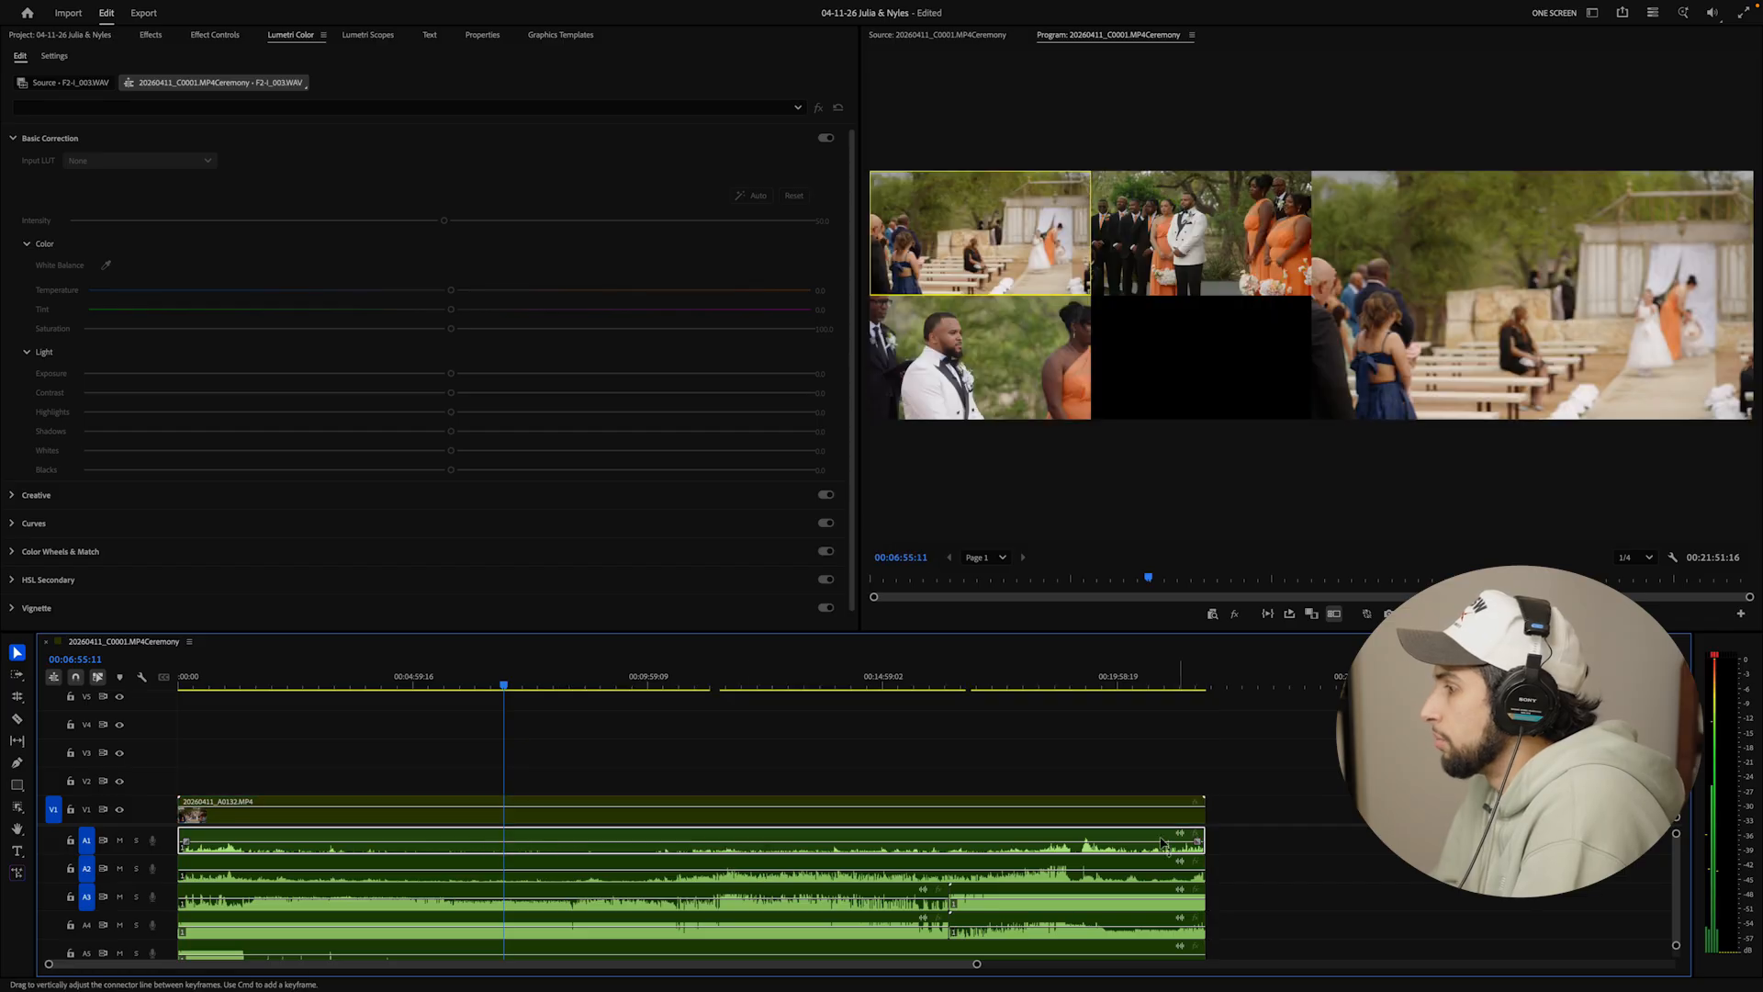
Play the opening of the sequence from 00:00:00:00 to check the camera 1 angle
key("Home")
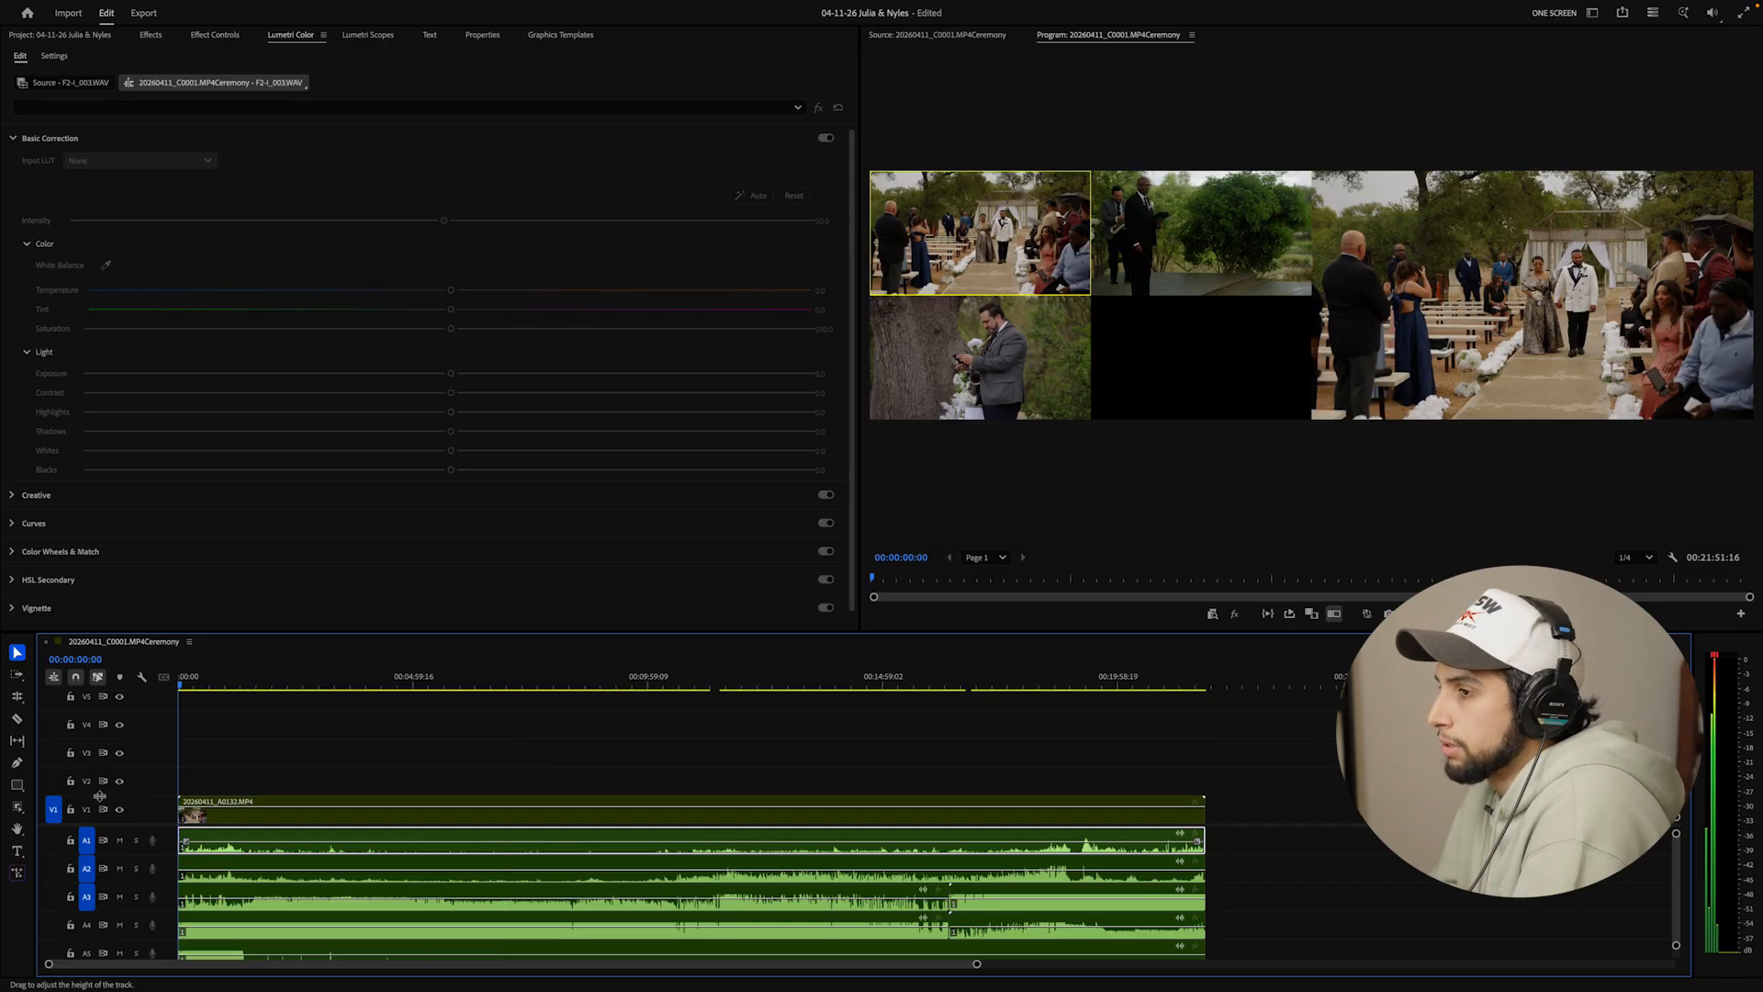
key("=")
key("=")
key("=")
key("=")
key("space")
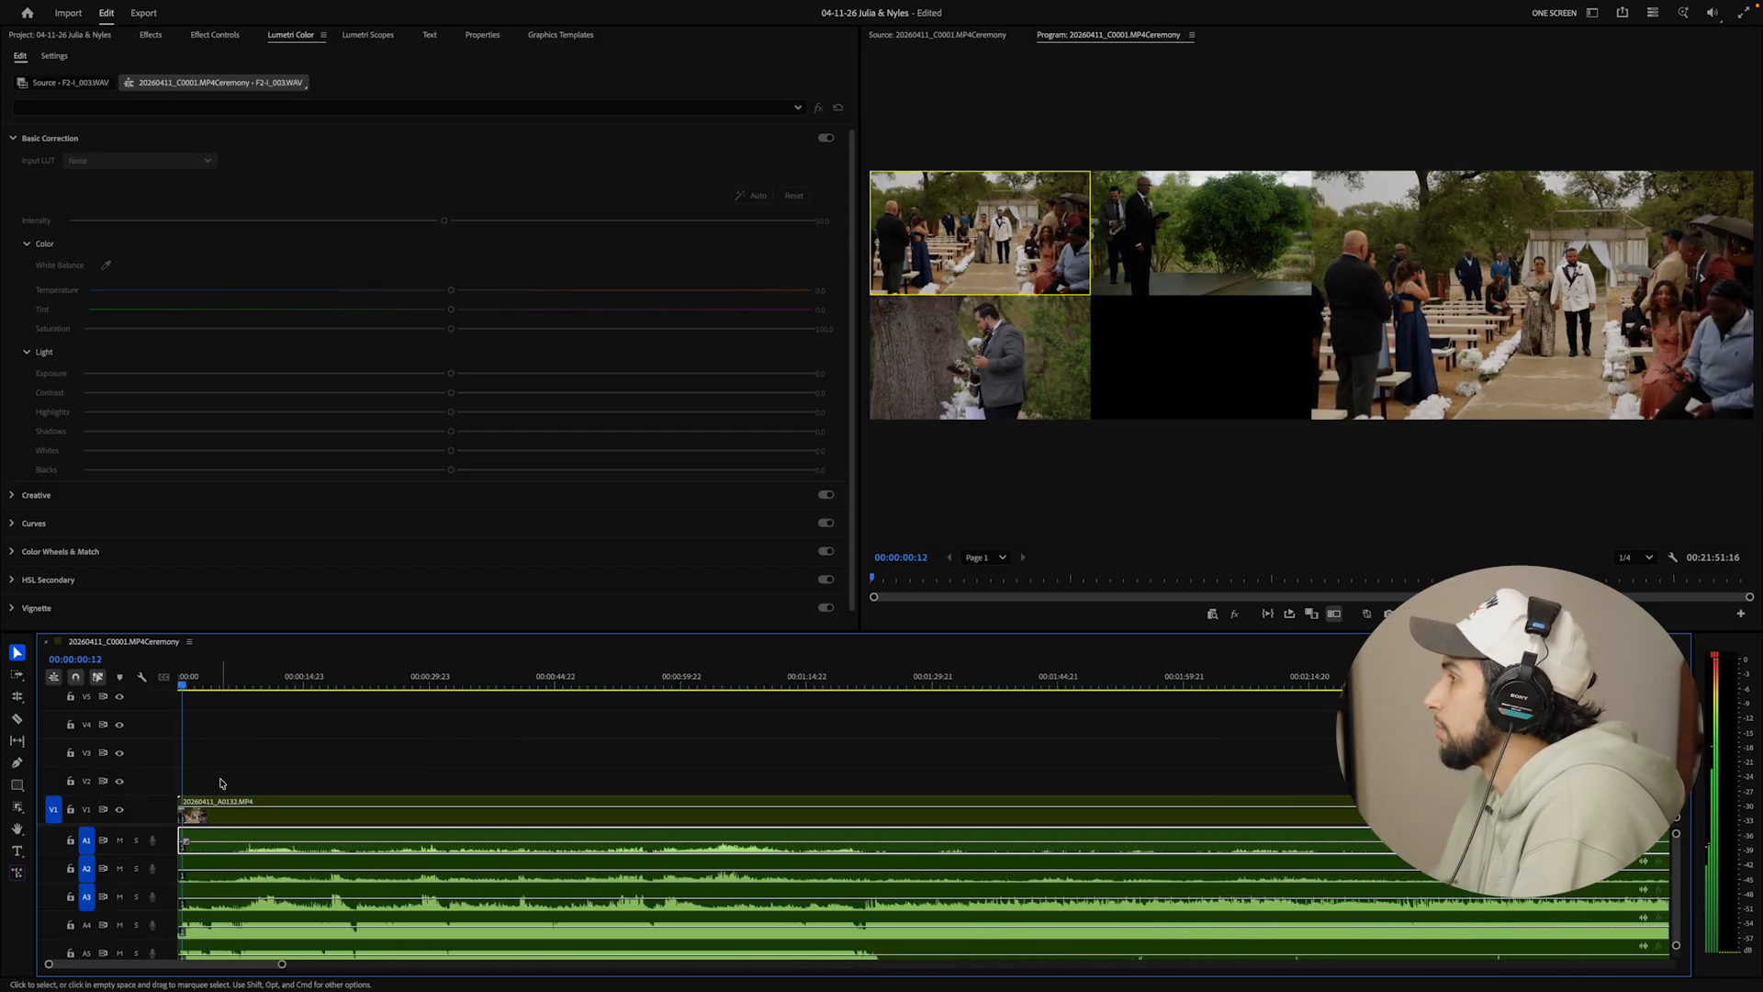
key("-")
key("-")
key("-")
key("-")
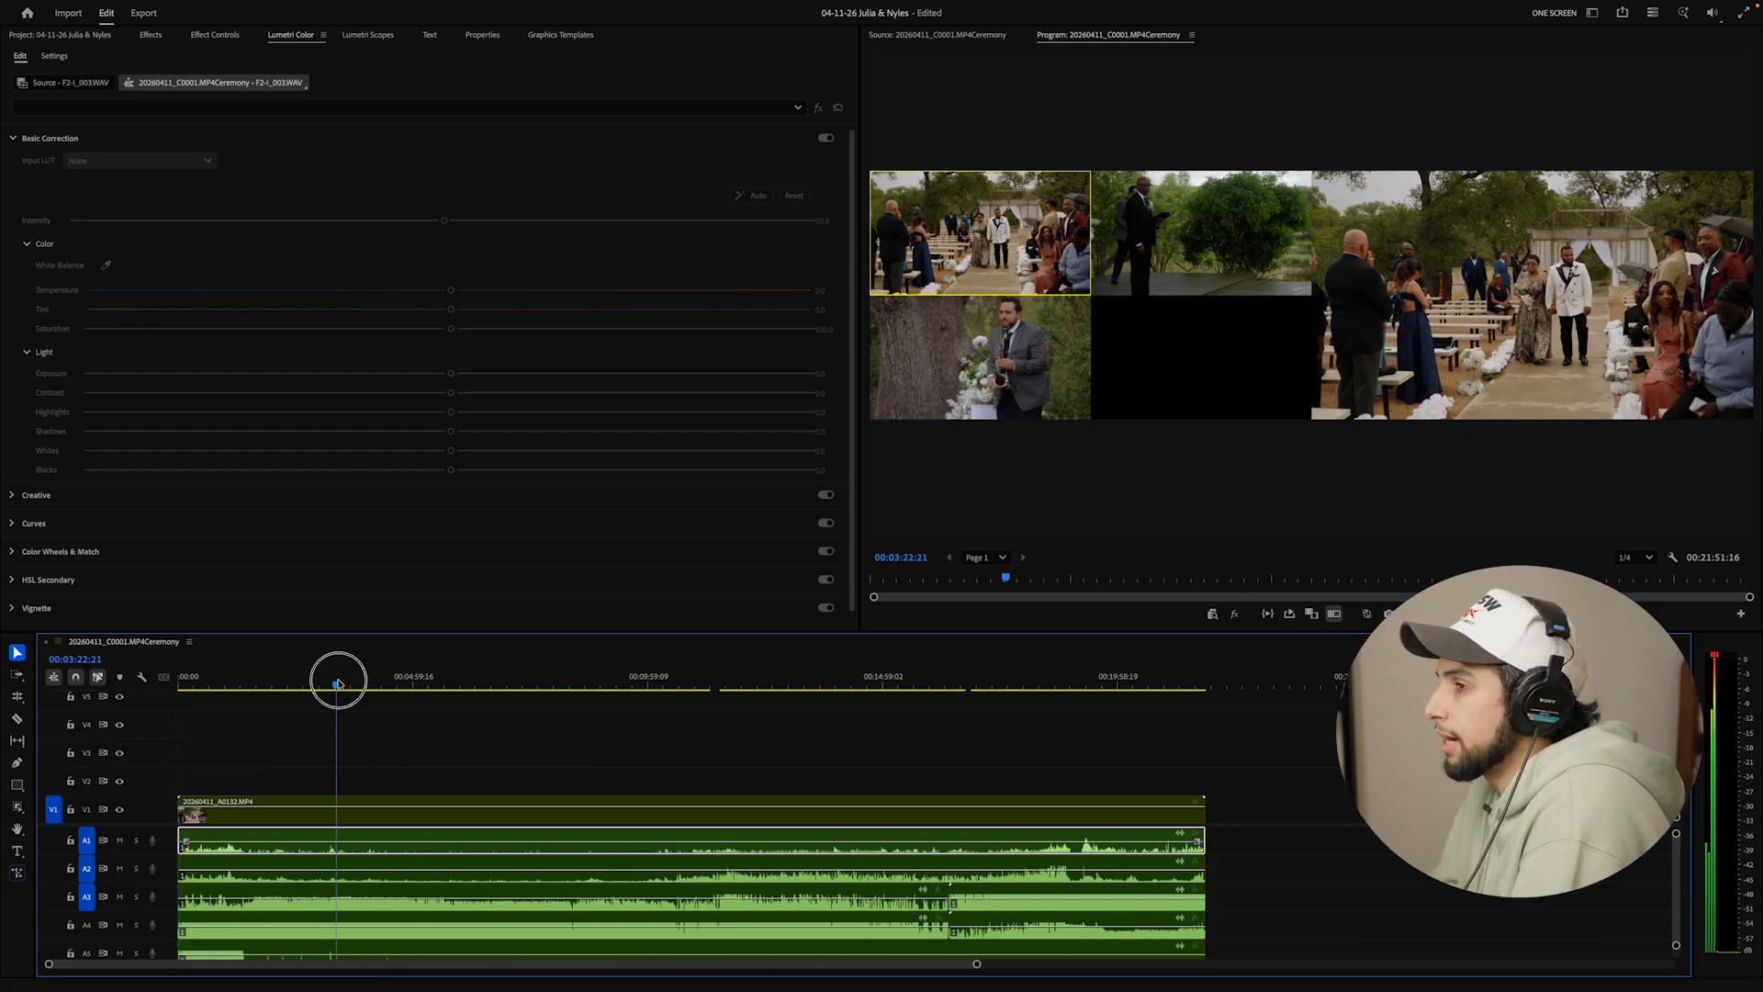
Go to 00:09:51:01 and select the full-length A0132 clip on V1
left_click(640, 680)
left_click(661, 804)
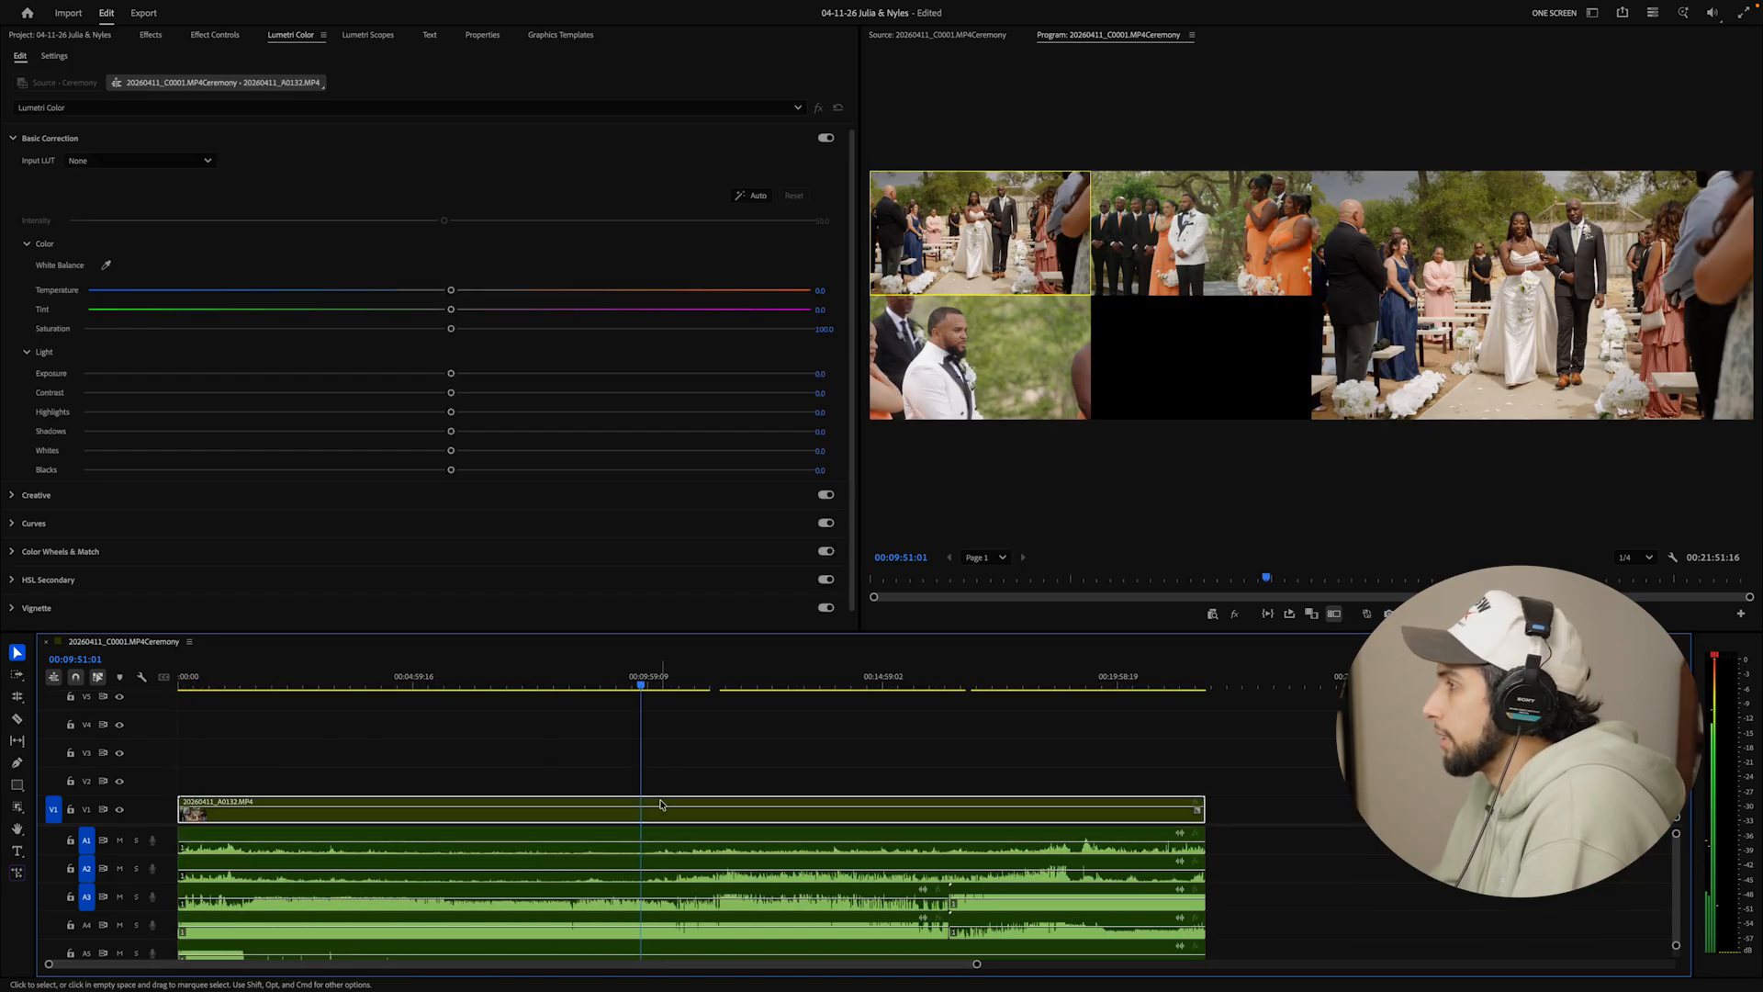